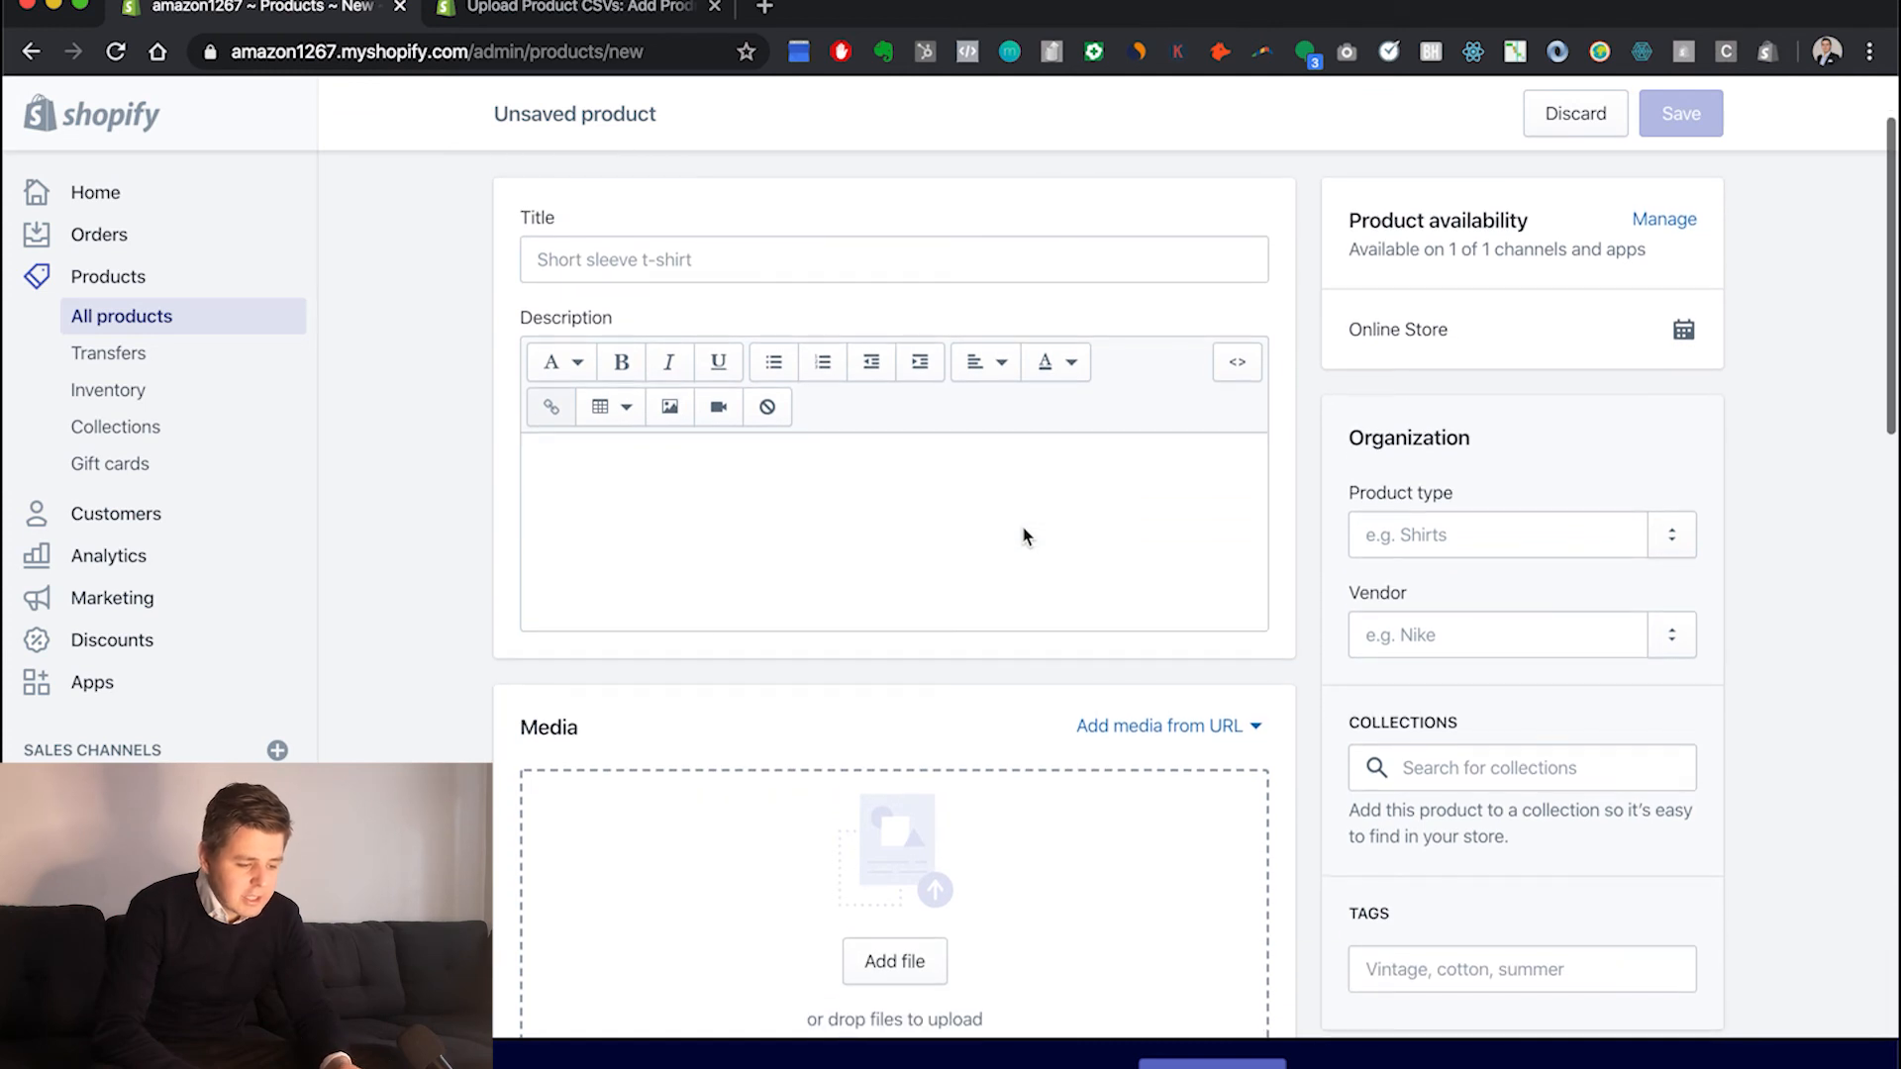
Enter "Bad donkey T-shirt" as the new product's title
{"action": "left_click", "coordinate": [733, 263]}
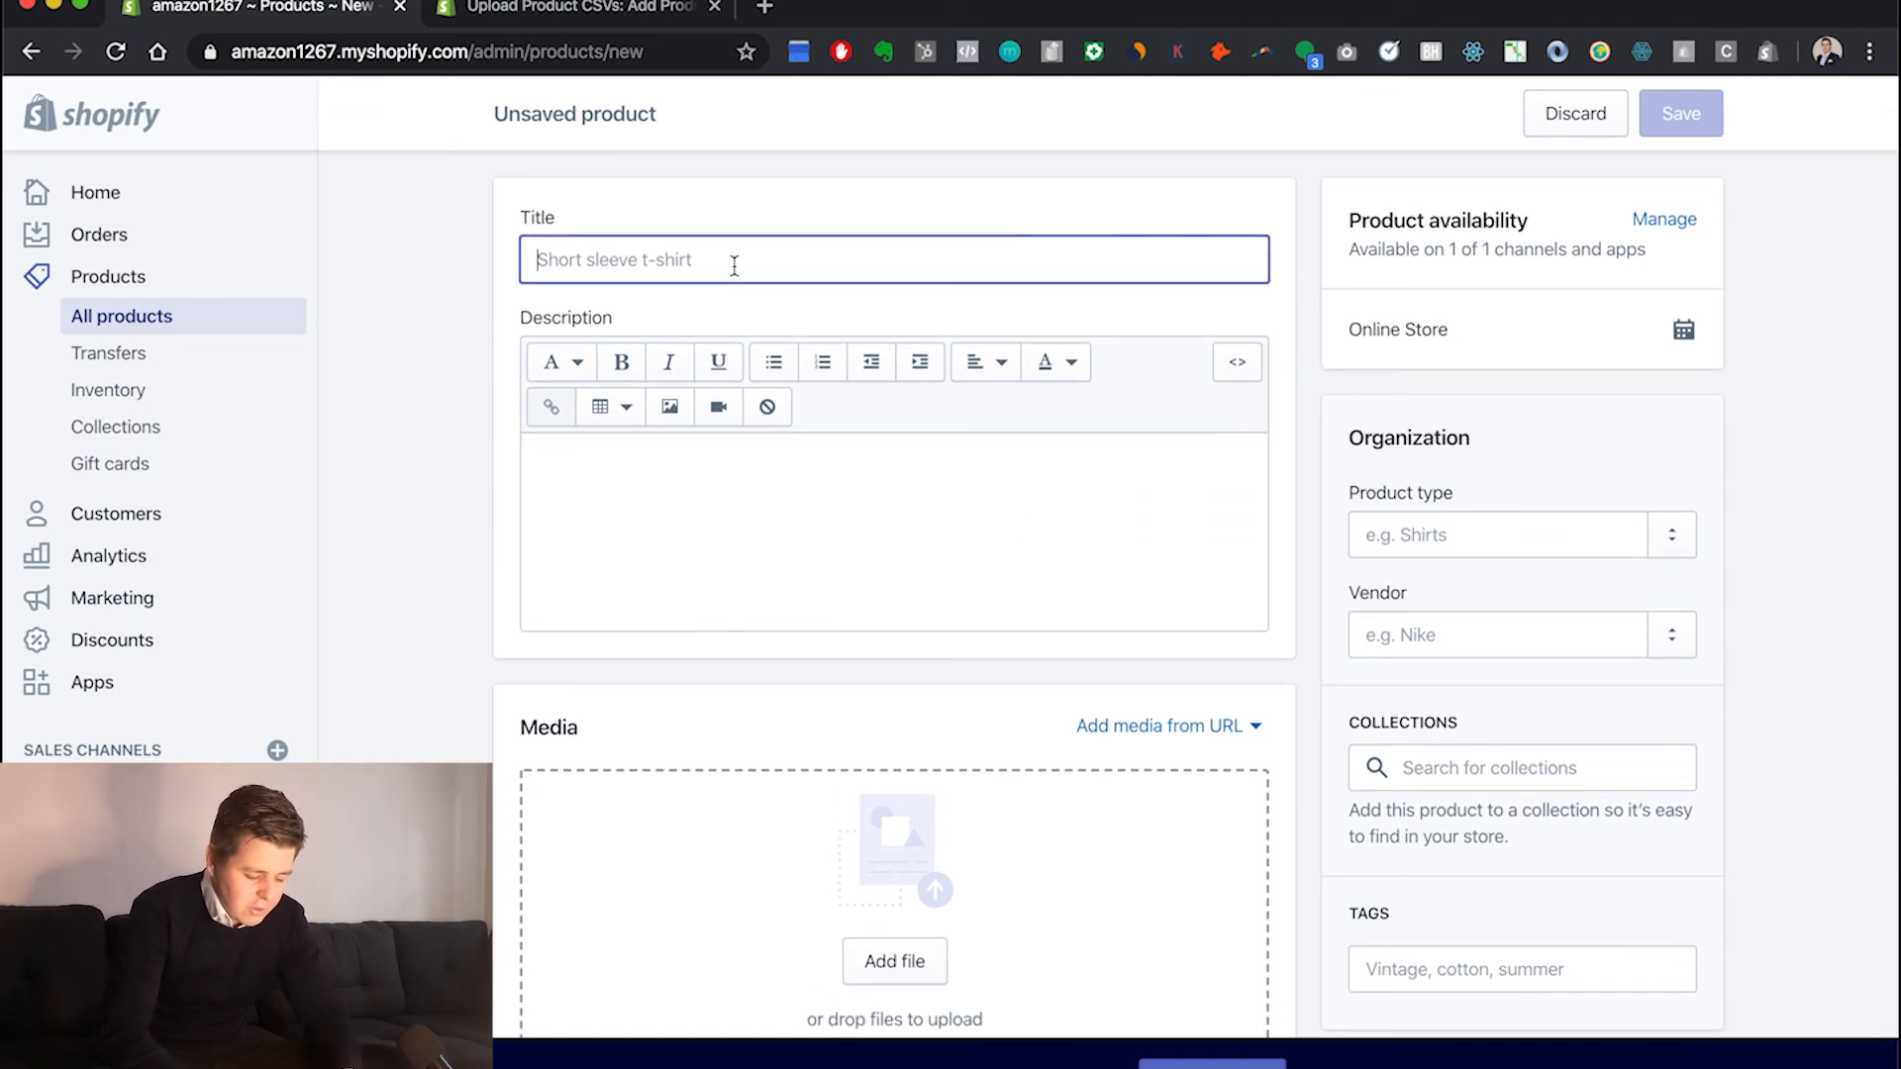
{"action": "type", "text": "Bad"}
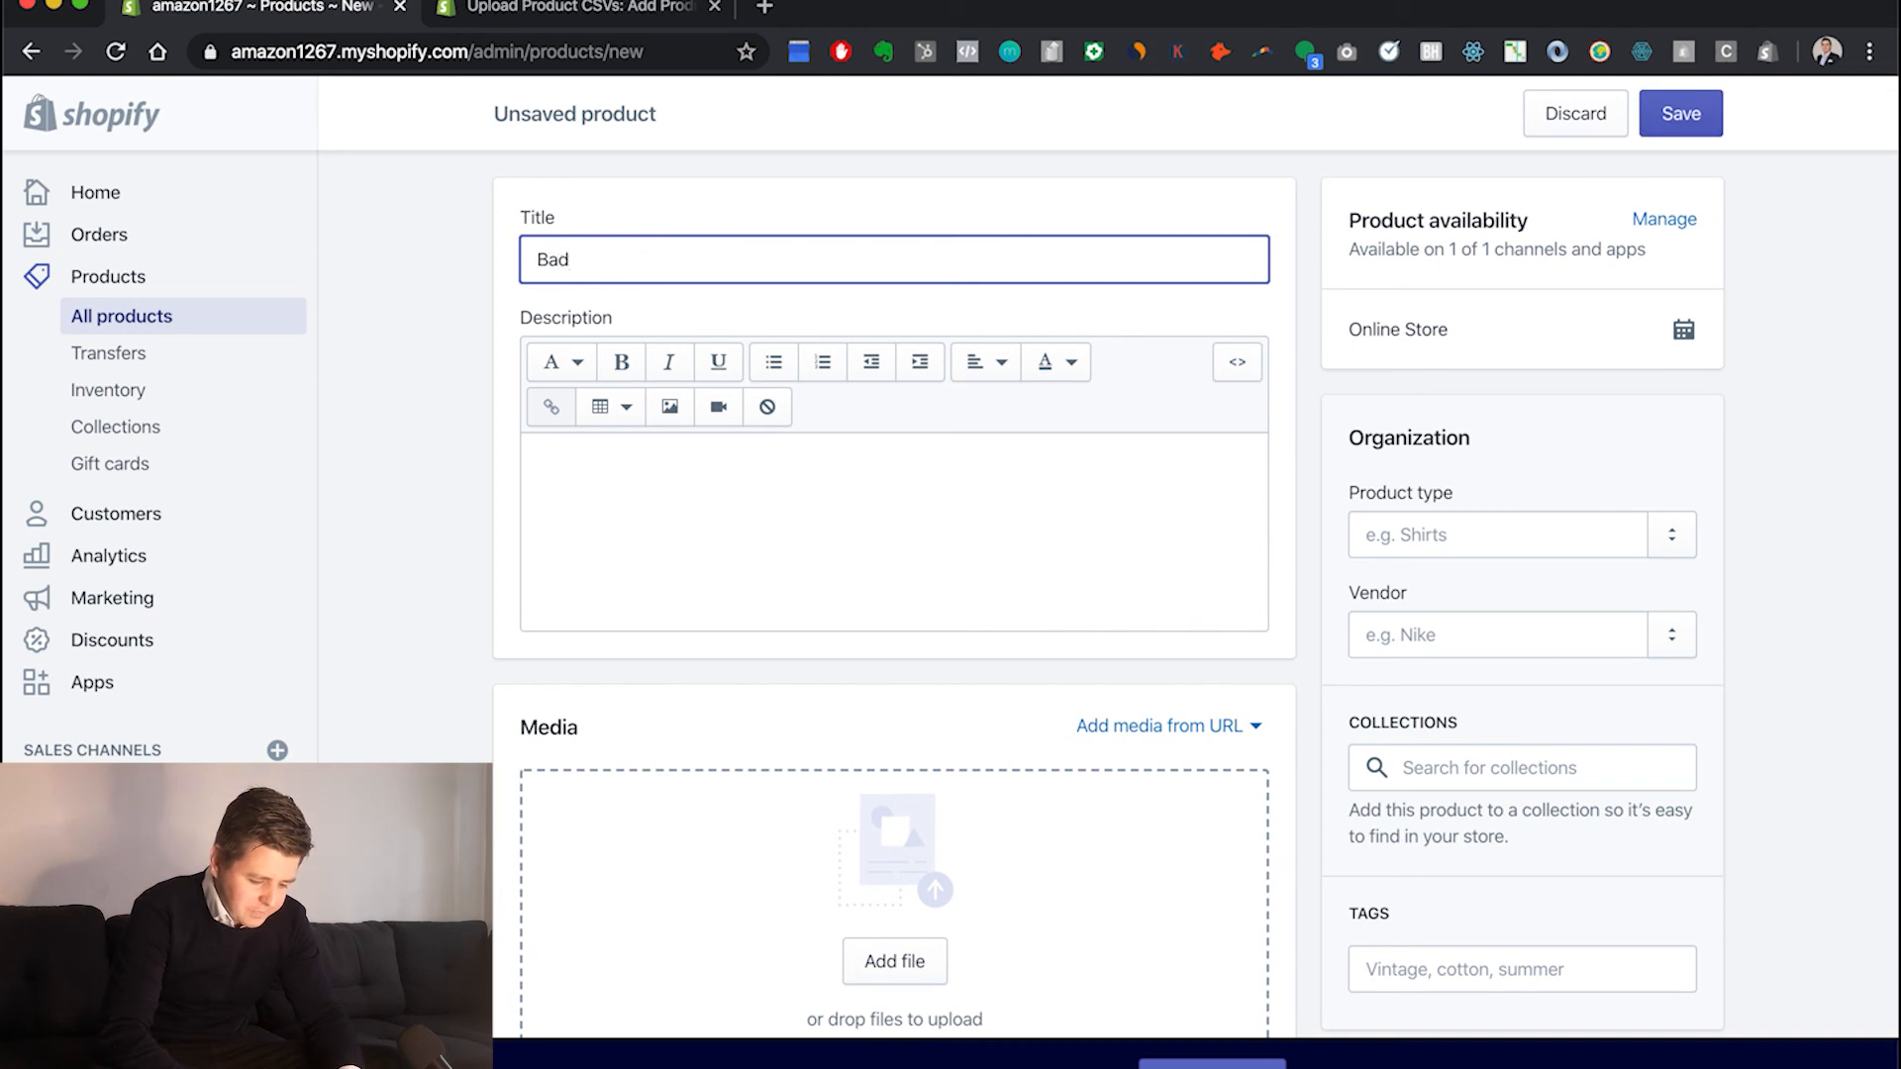
{"action": "type", "text": " donke"}
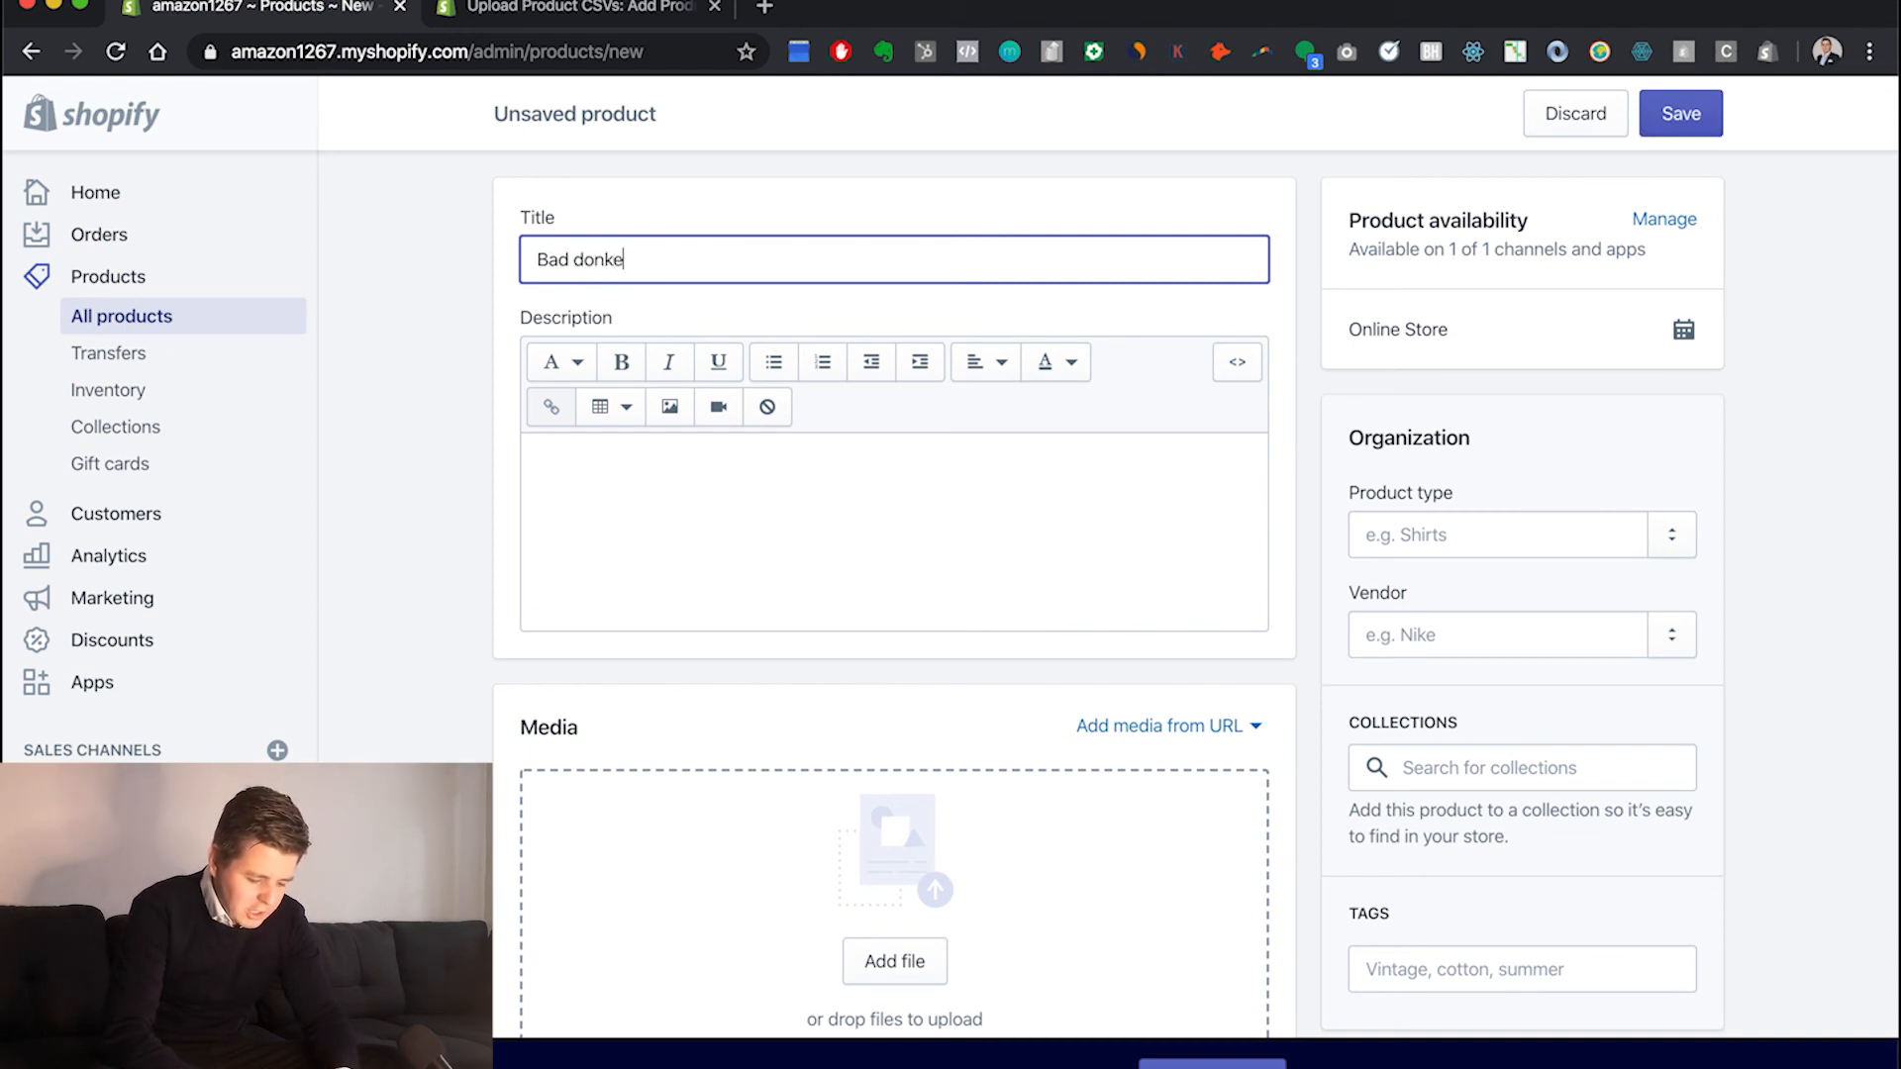
{"action": "type", "text": "y T-shirt"}
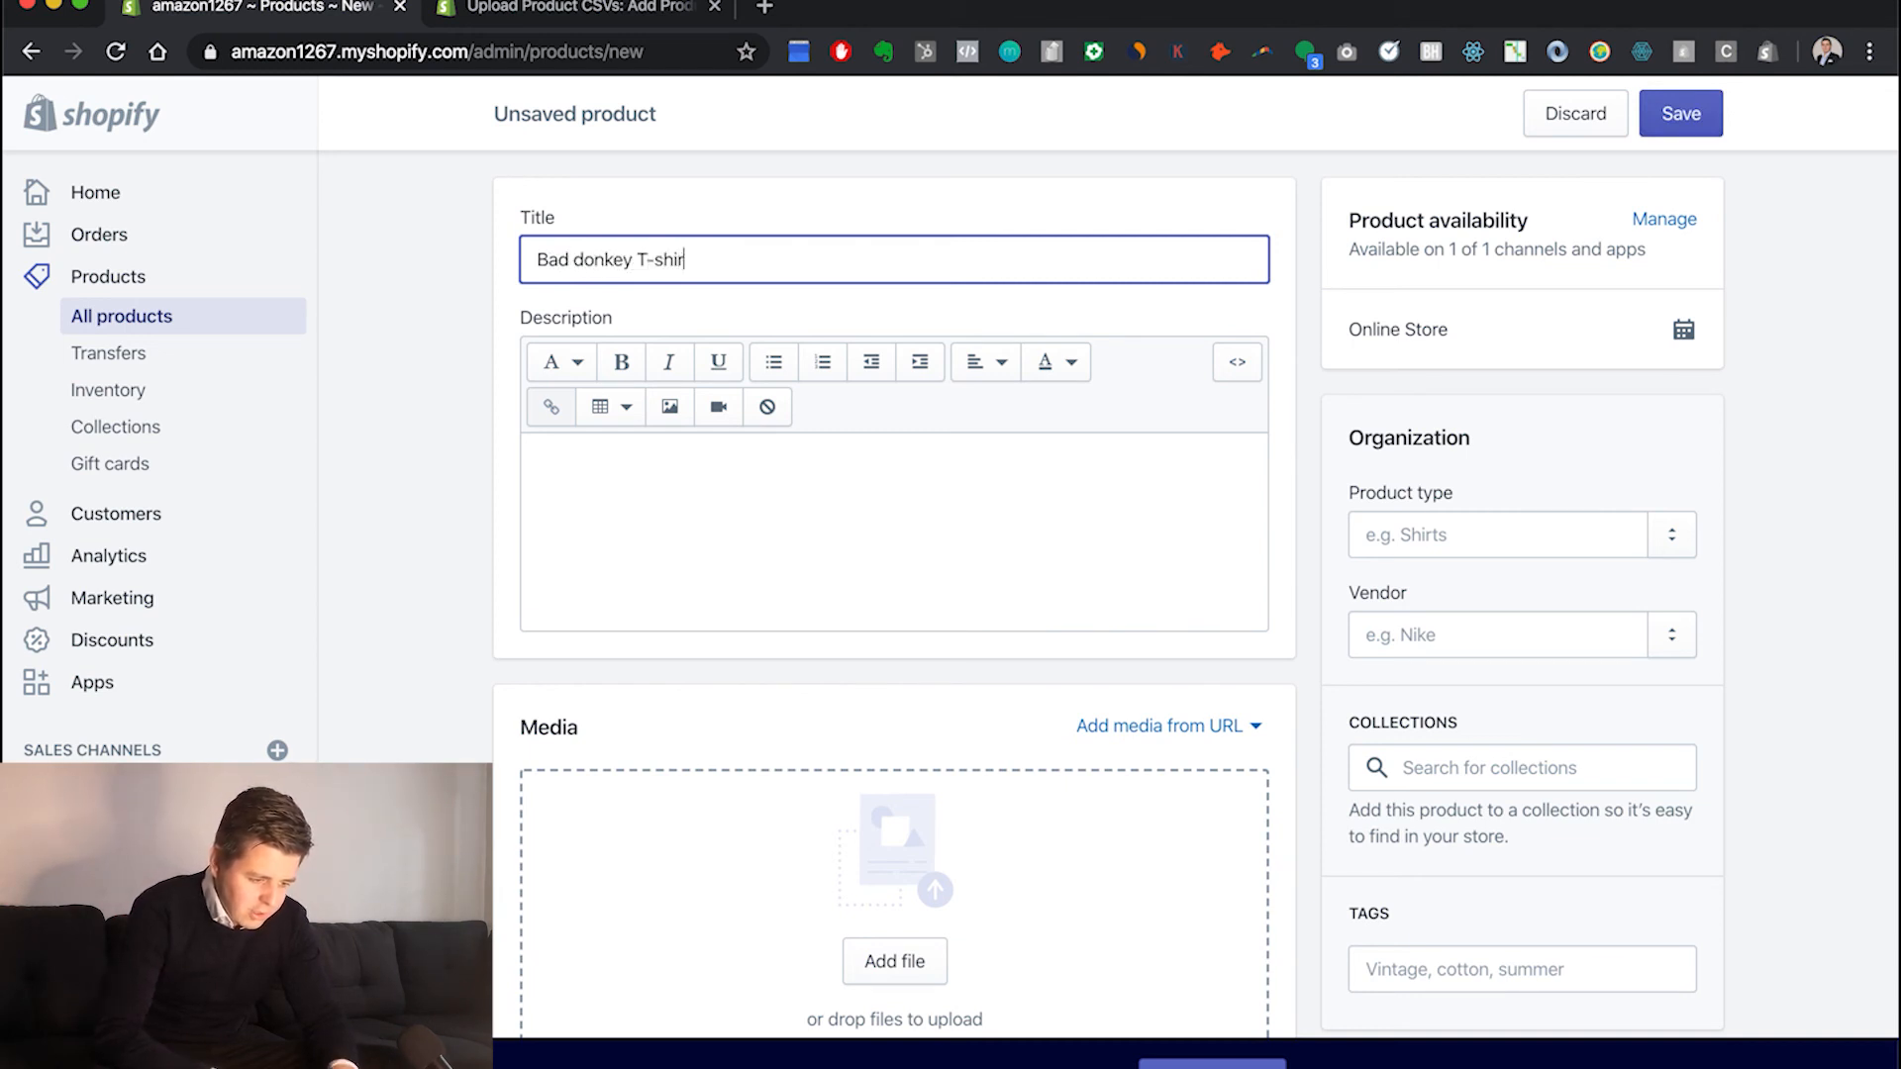
Write the product description "This is a stunning t-shirt" and check the available text formatting styles
{"action": "left_click", "coordinate": [719, 505]}
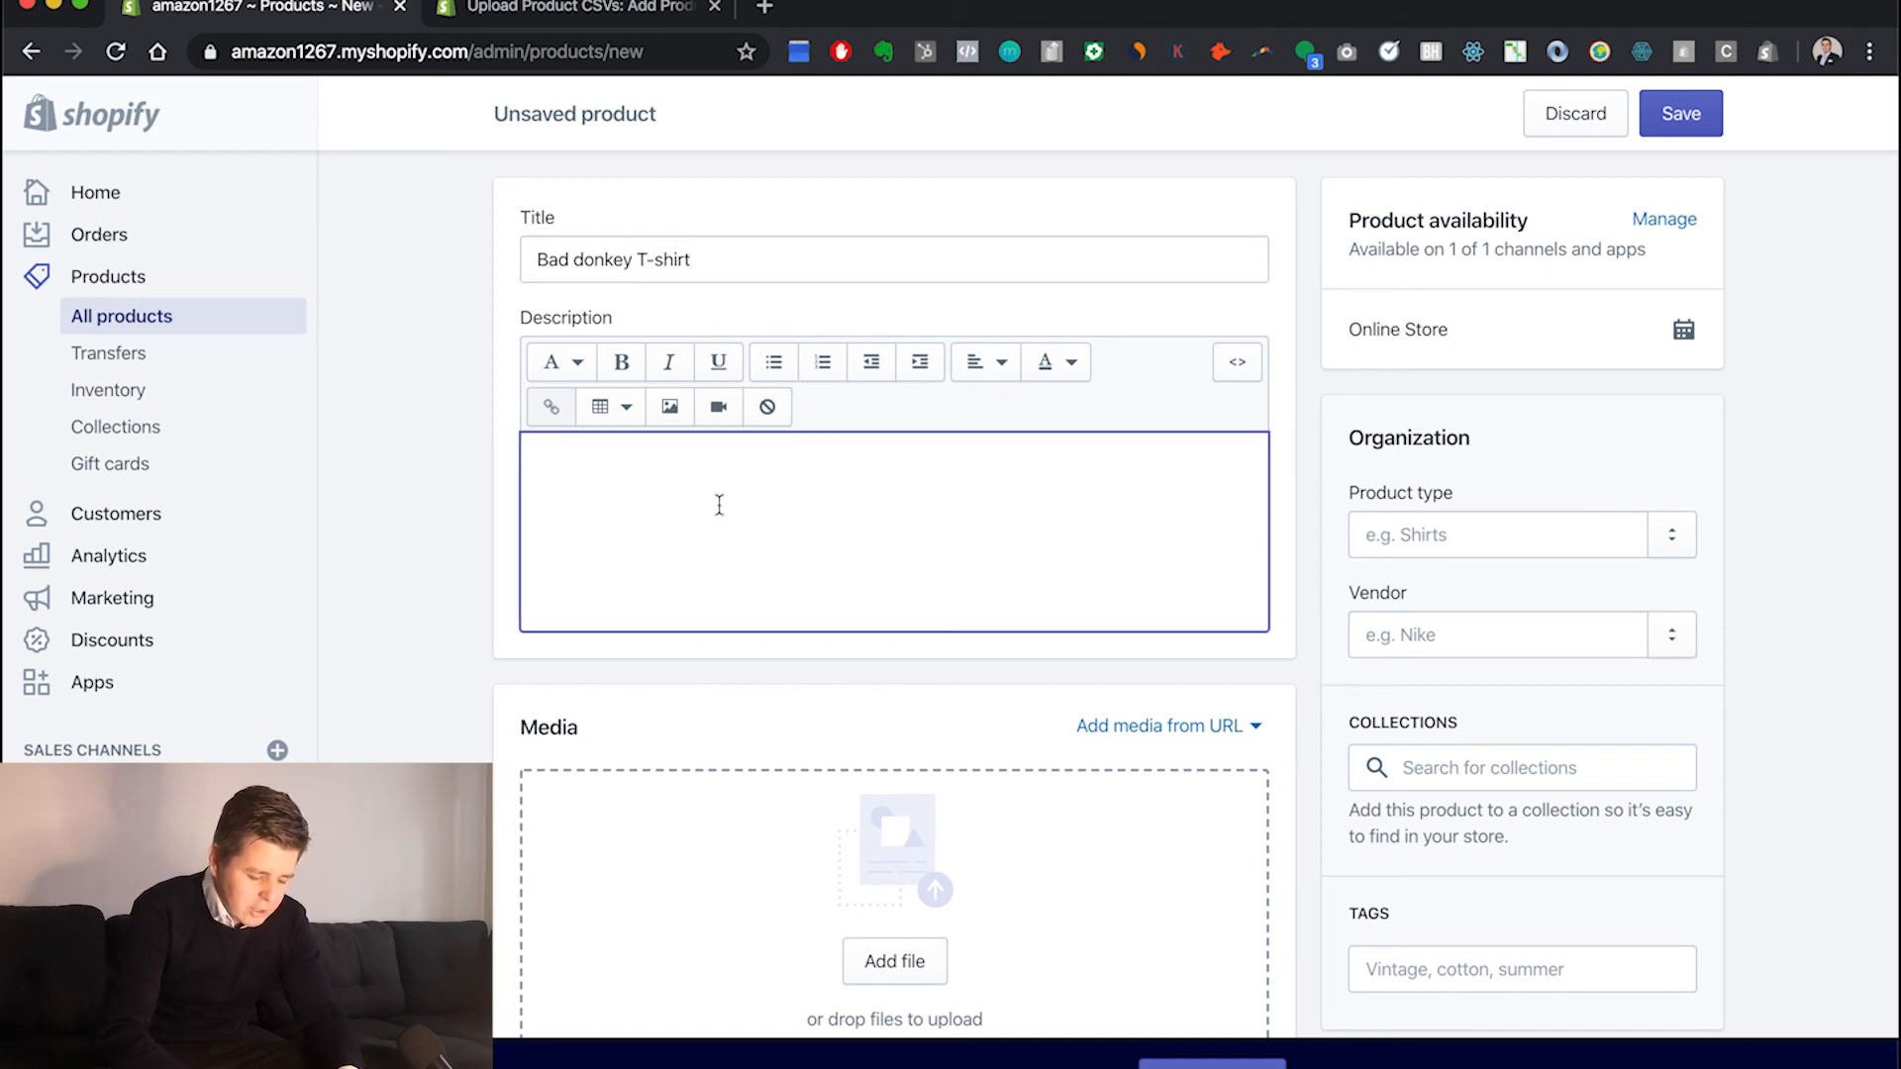
{"action": "type", "text": "This is "}
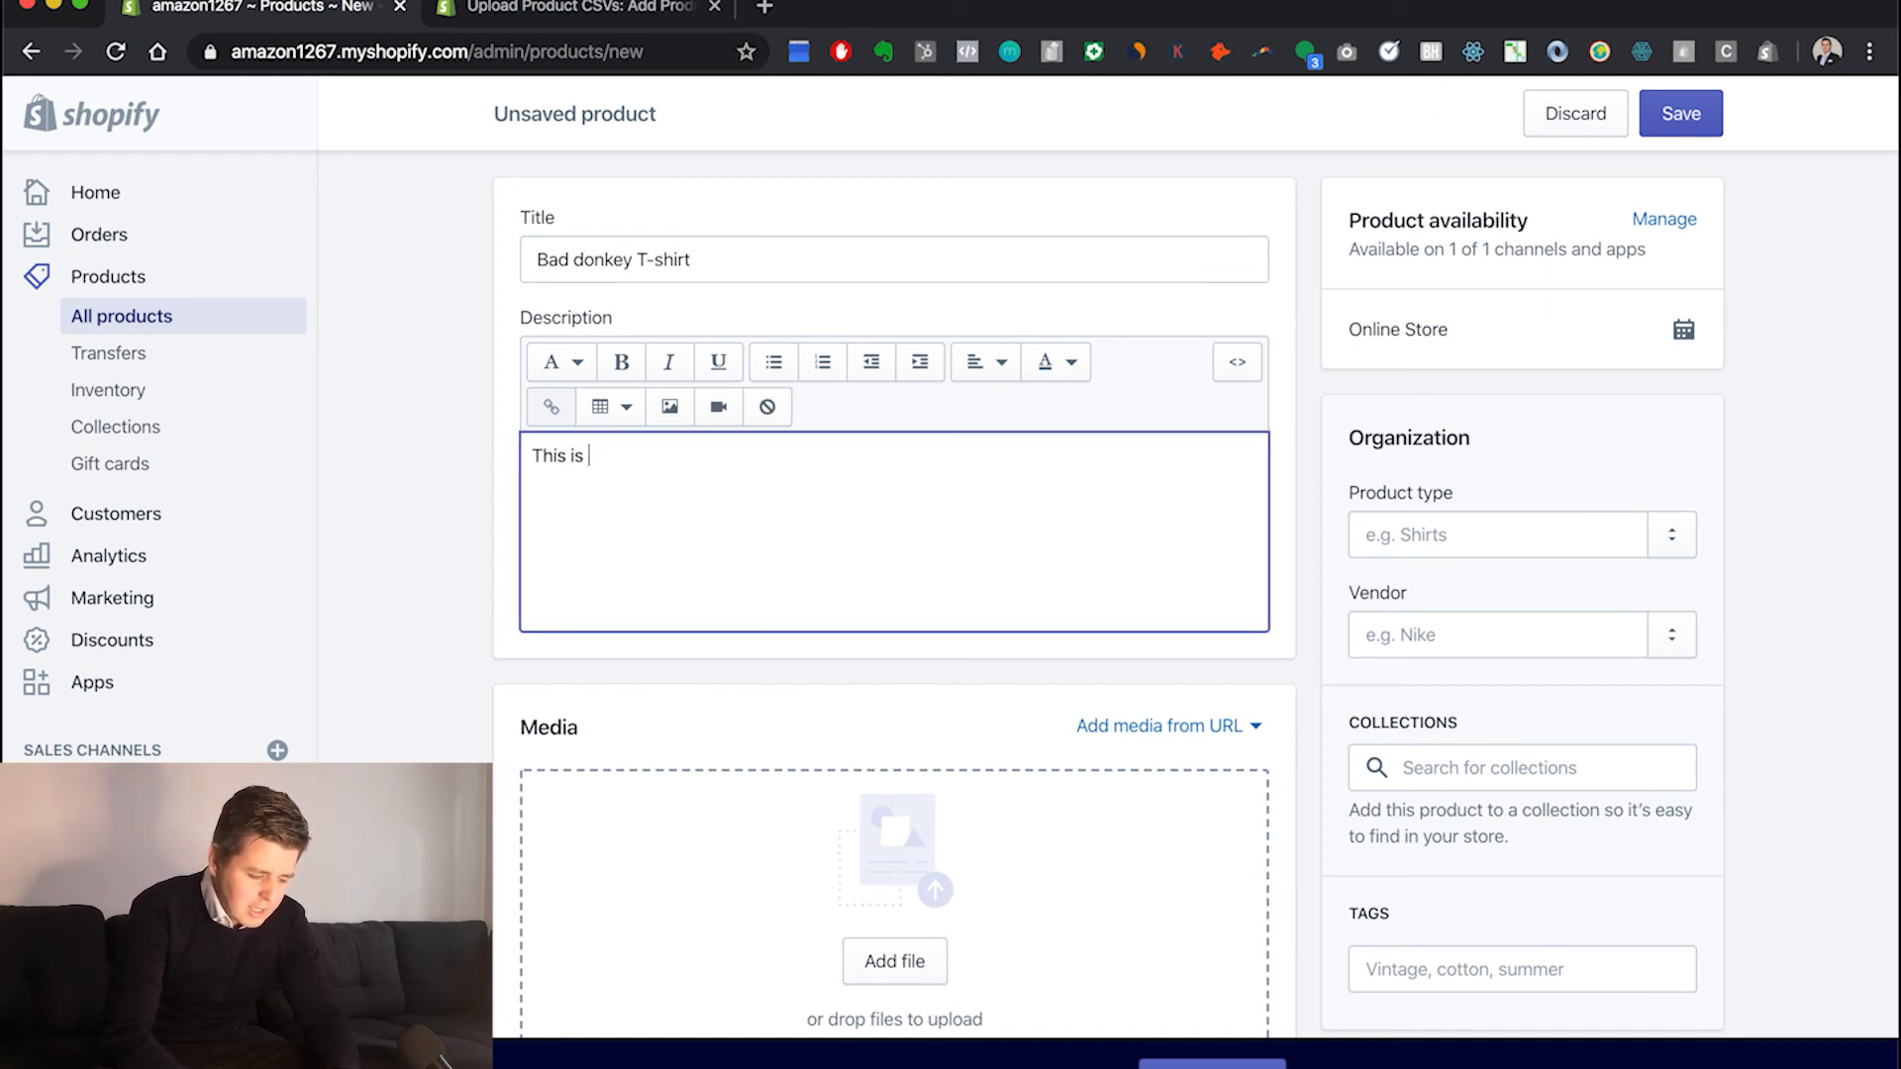
{"action": "type", "text": "a stu"}
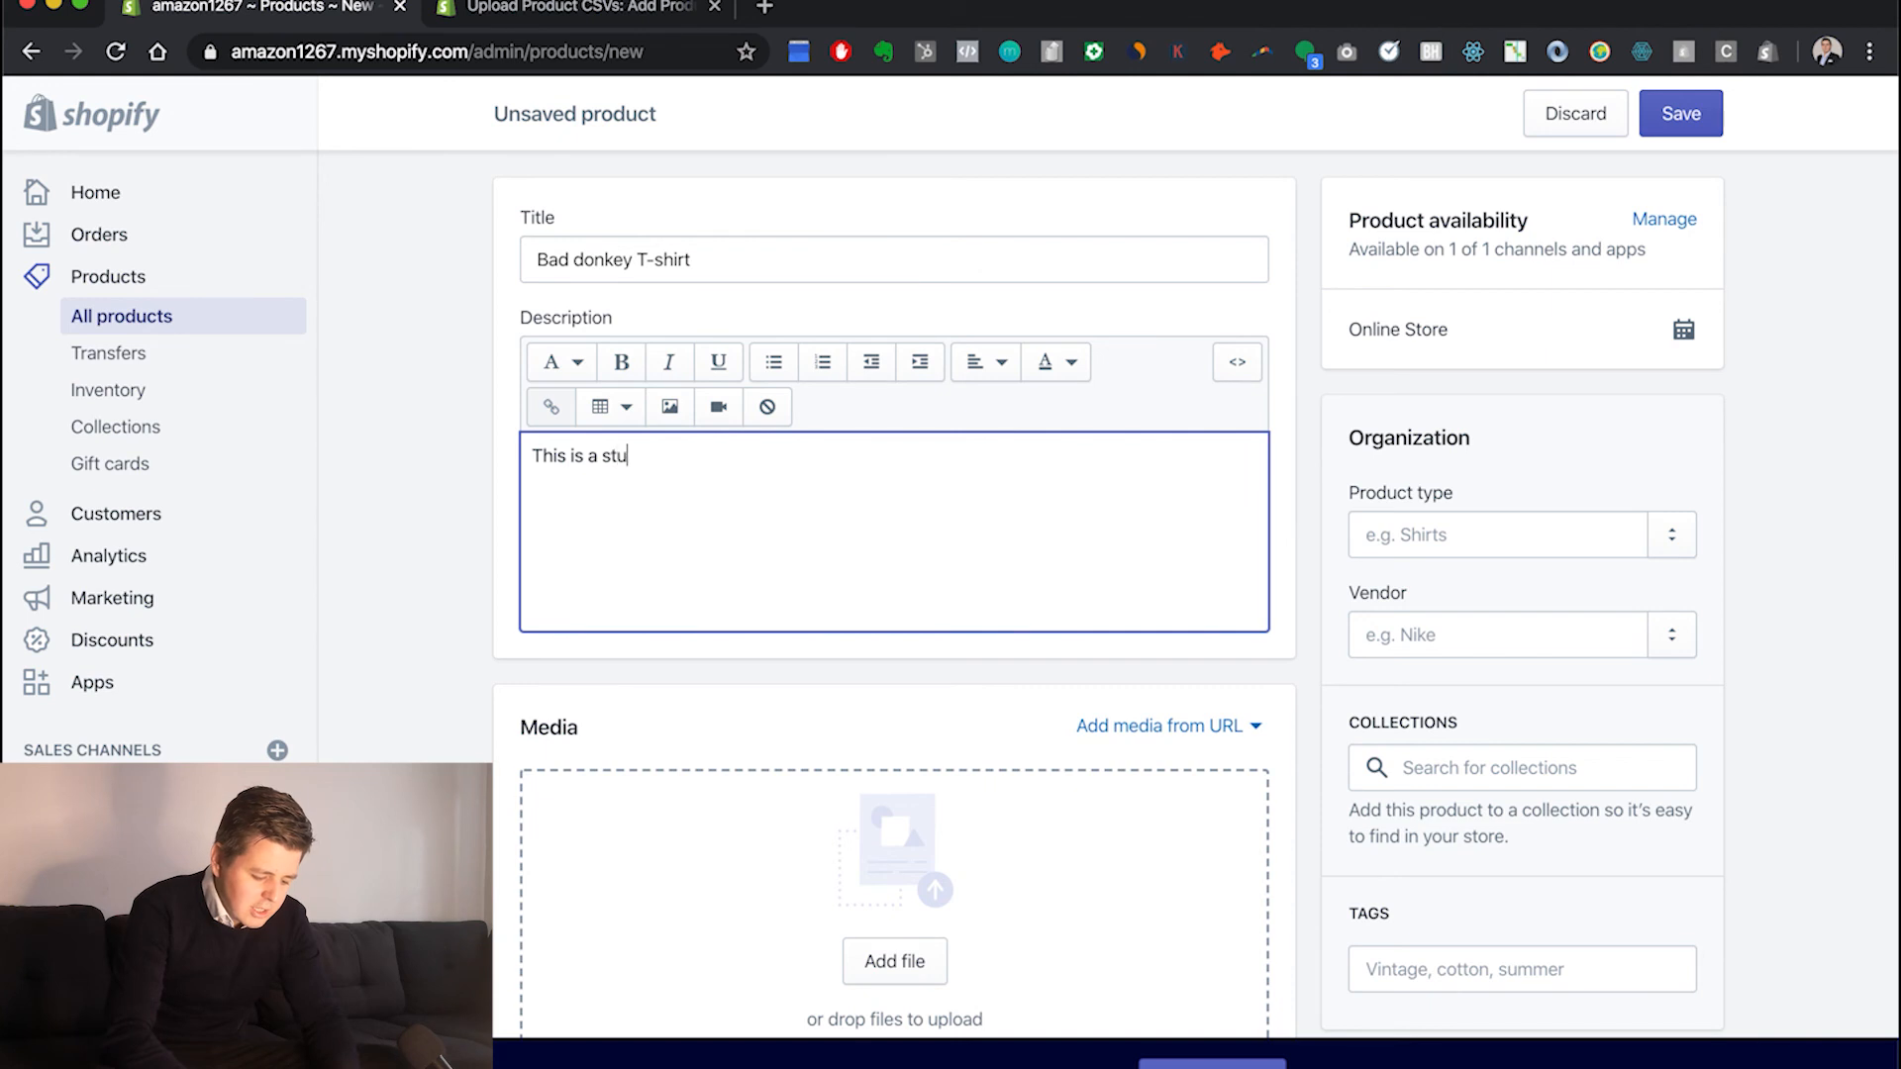
{"action": "type", "text": "nning t-shirt"}
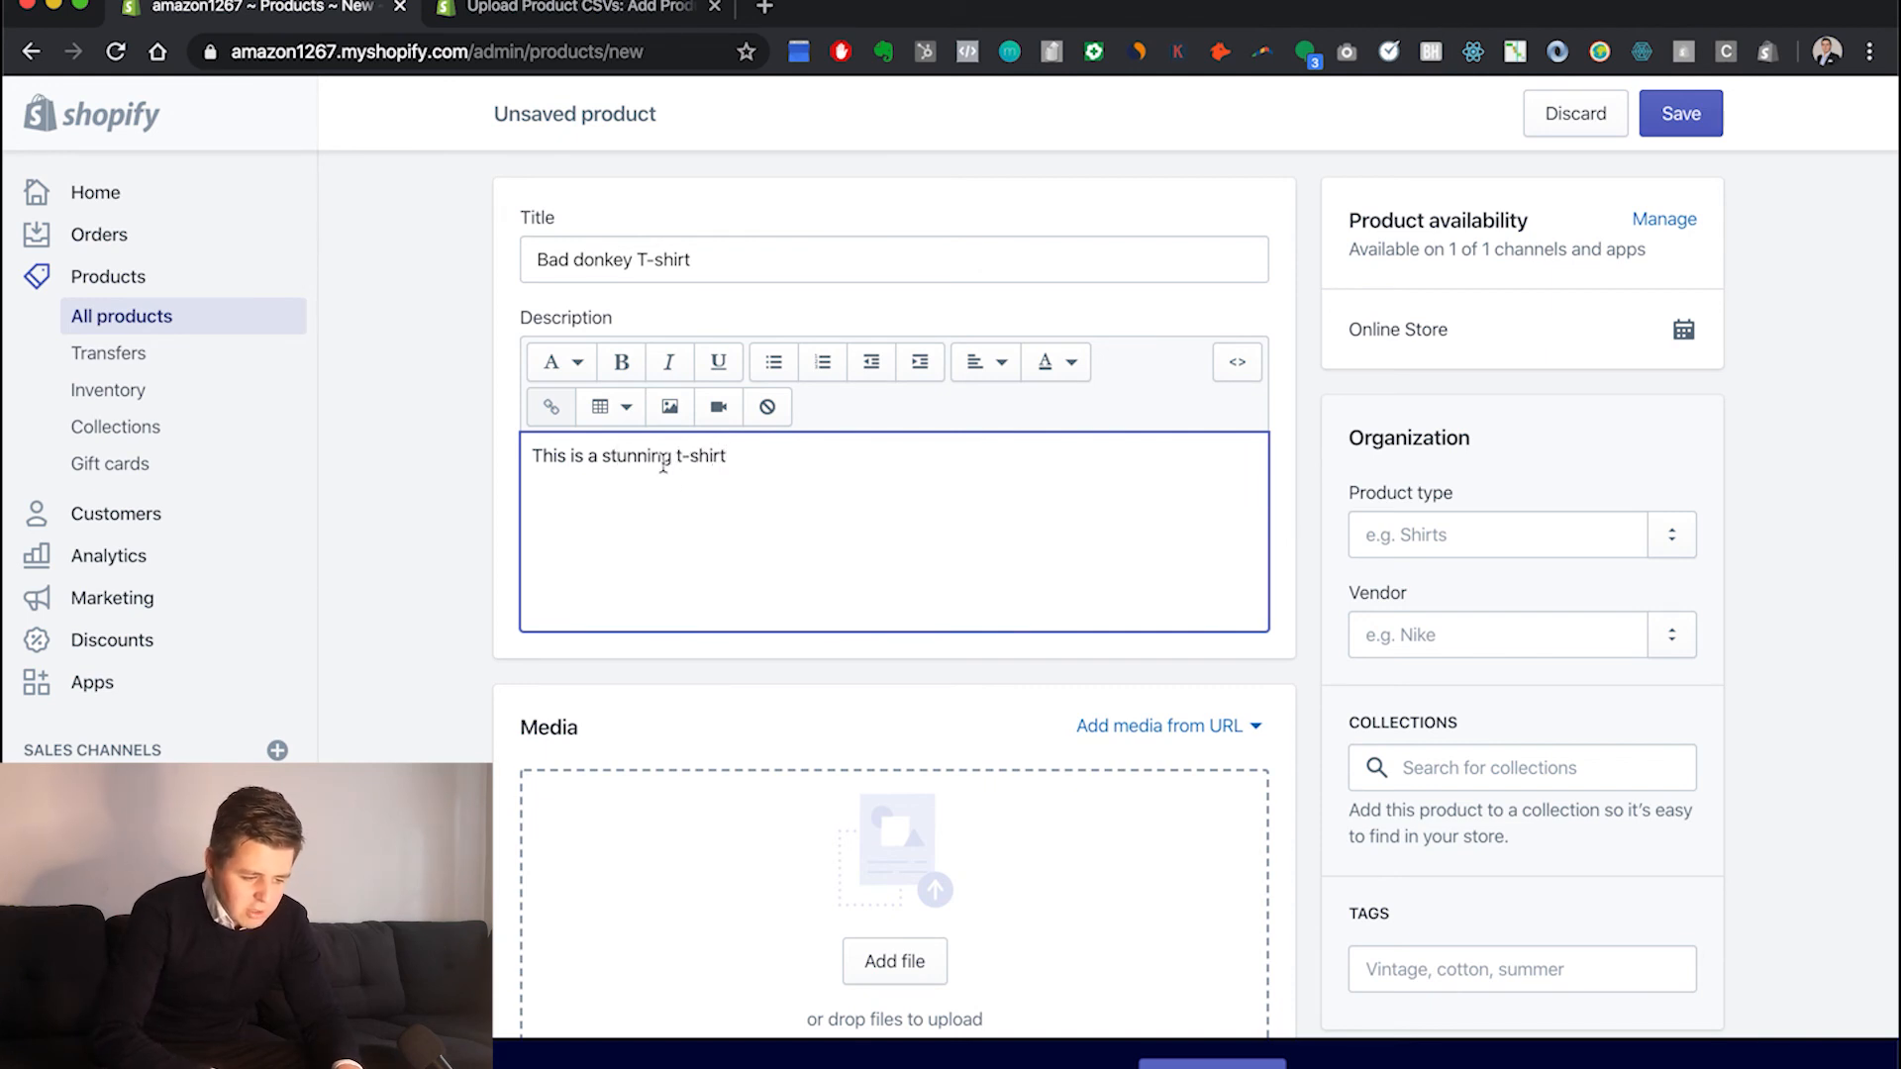
{"action": "left_click", "coordinate": [568, 365]}
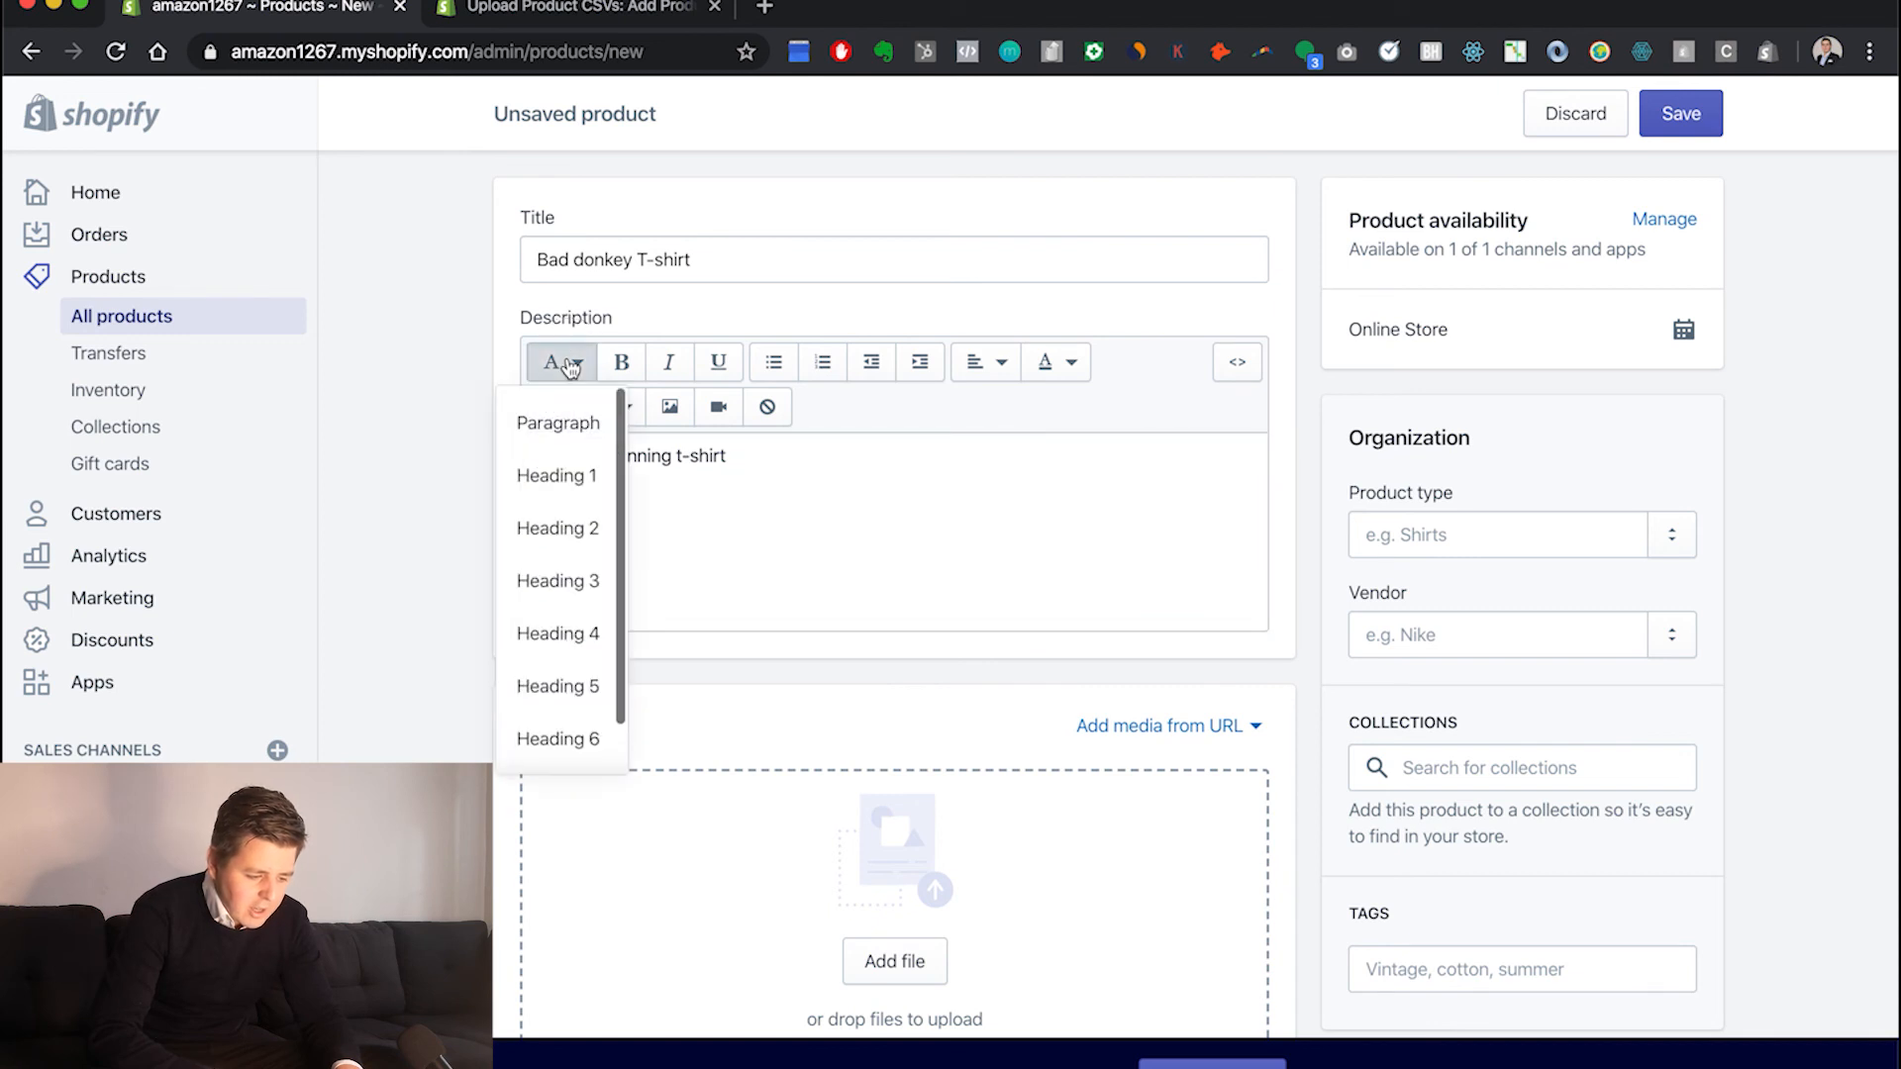
{"action": "left_click", "coordinate": [781, 568]}
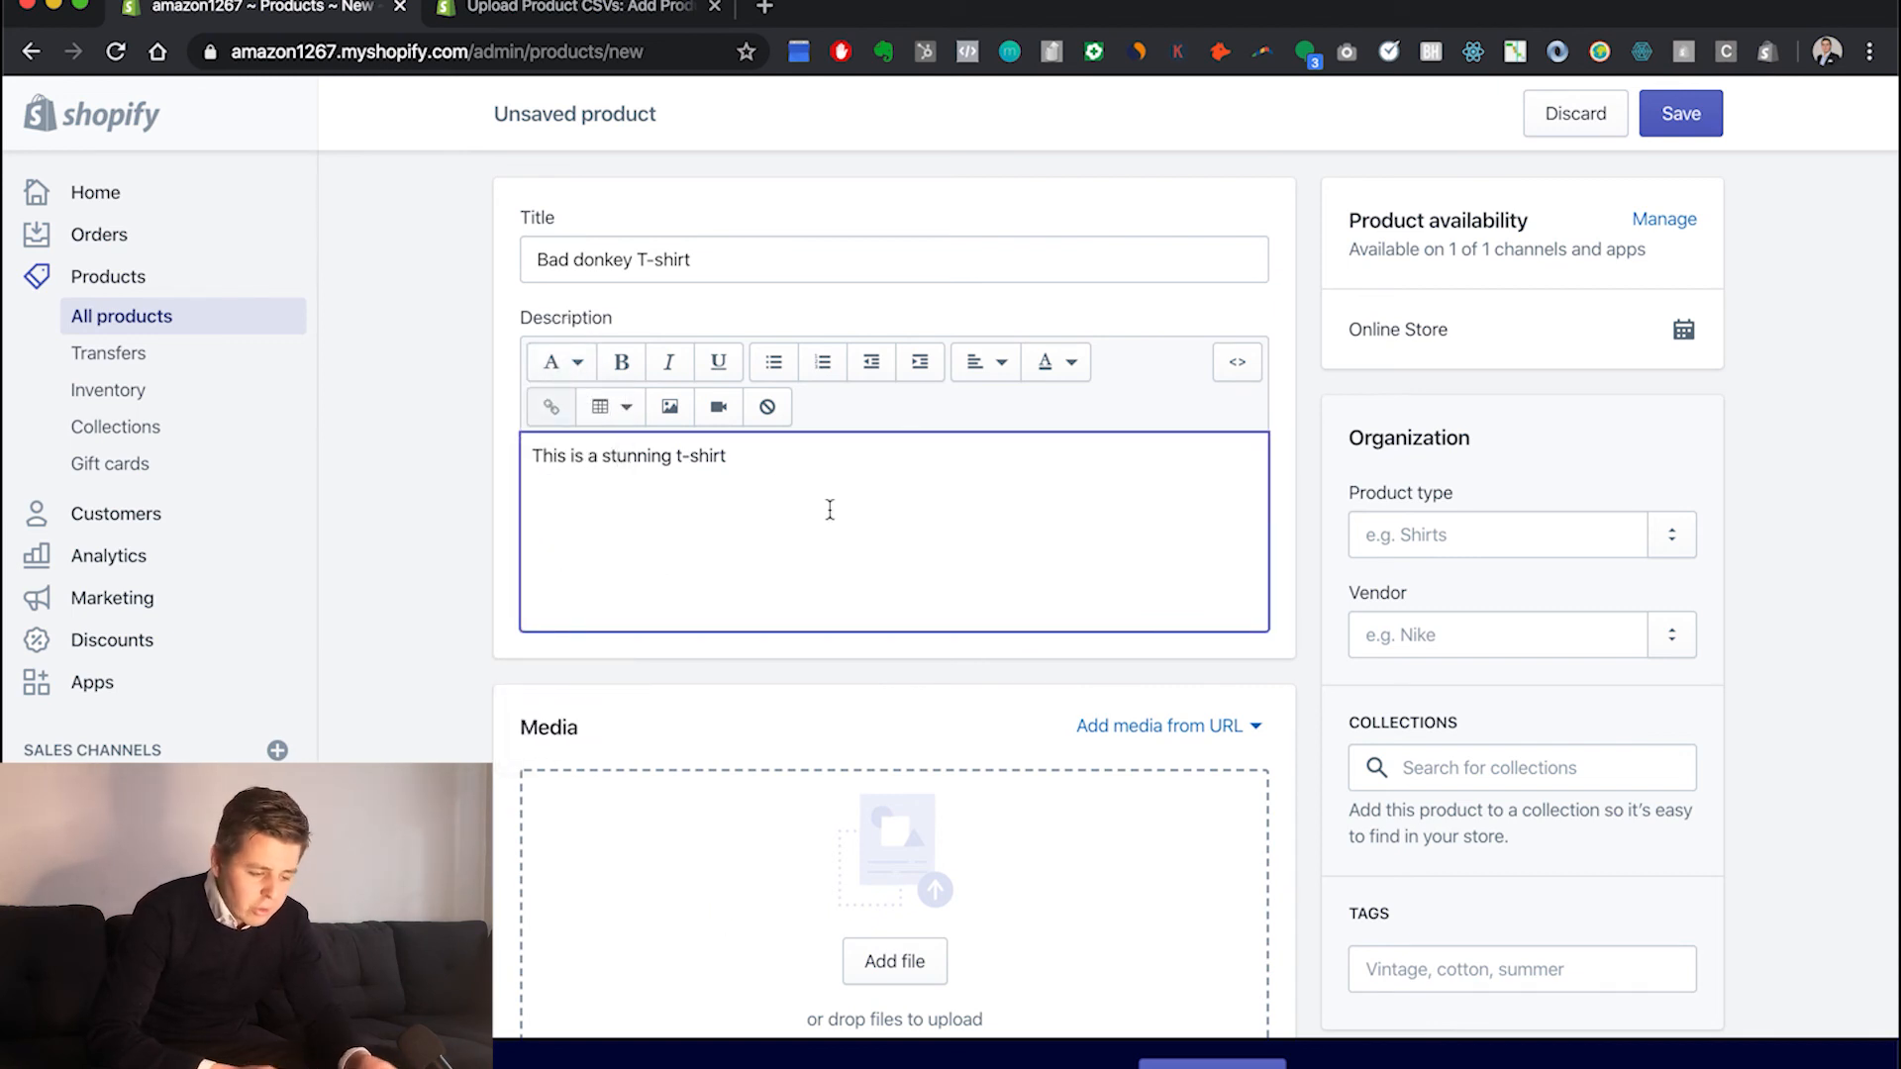
Search the web for "donkey t-shirt" images in a new browser tab and preview the black "Donkeys make me happy" shirt
{"action": "scroll", "coordinate": [830, 509], "scroll_direction": "down", "scroll_amount": 2}
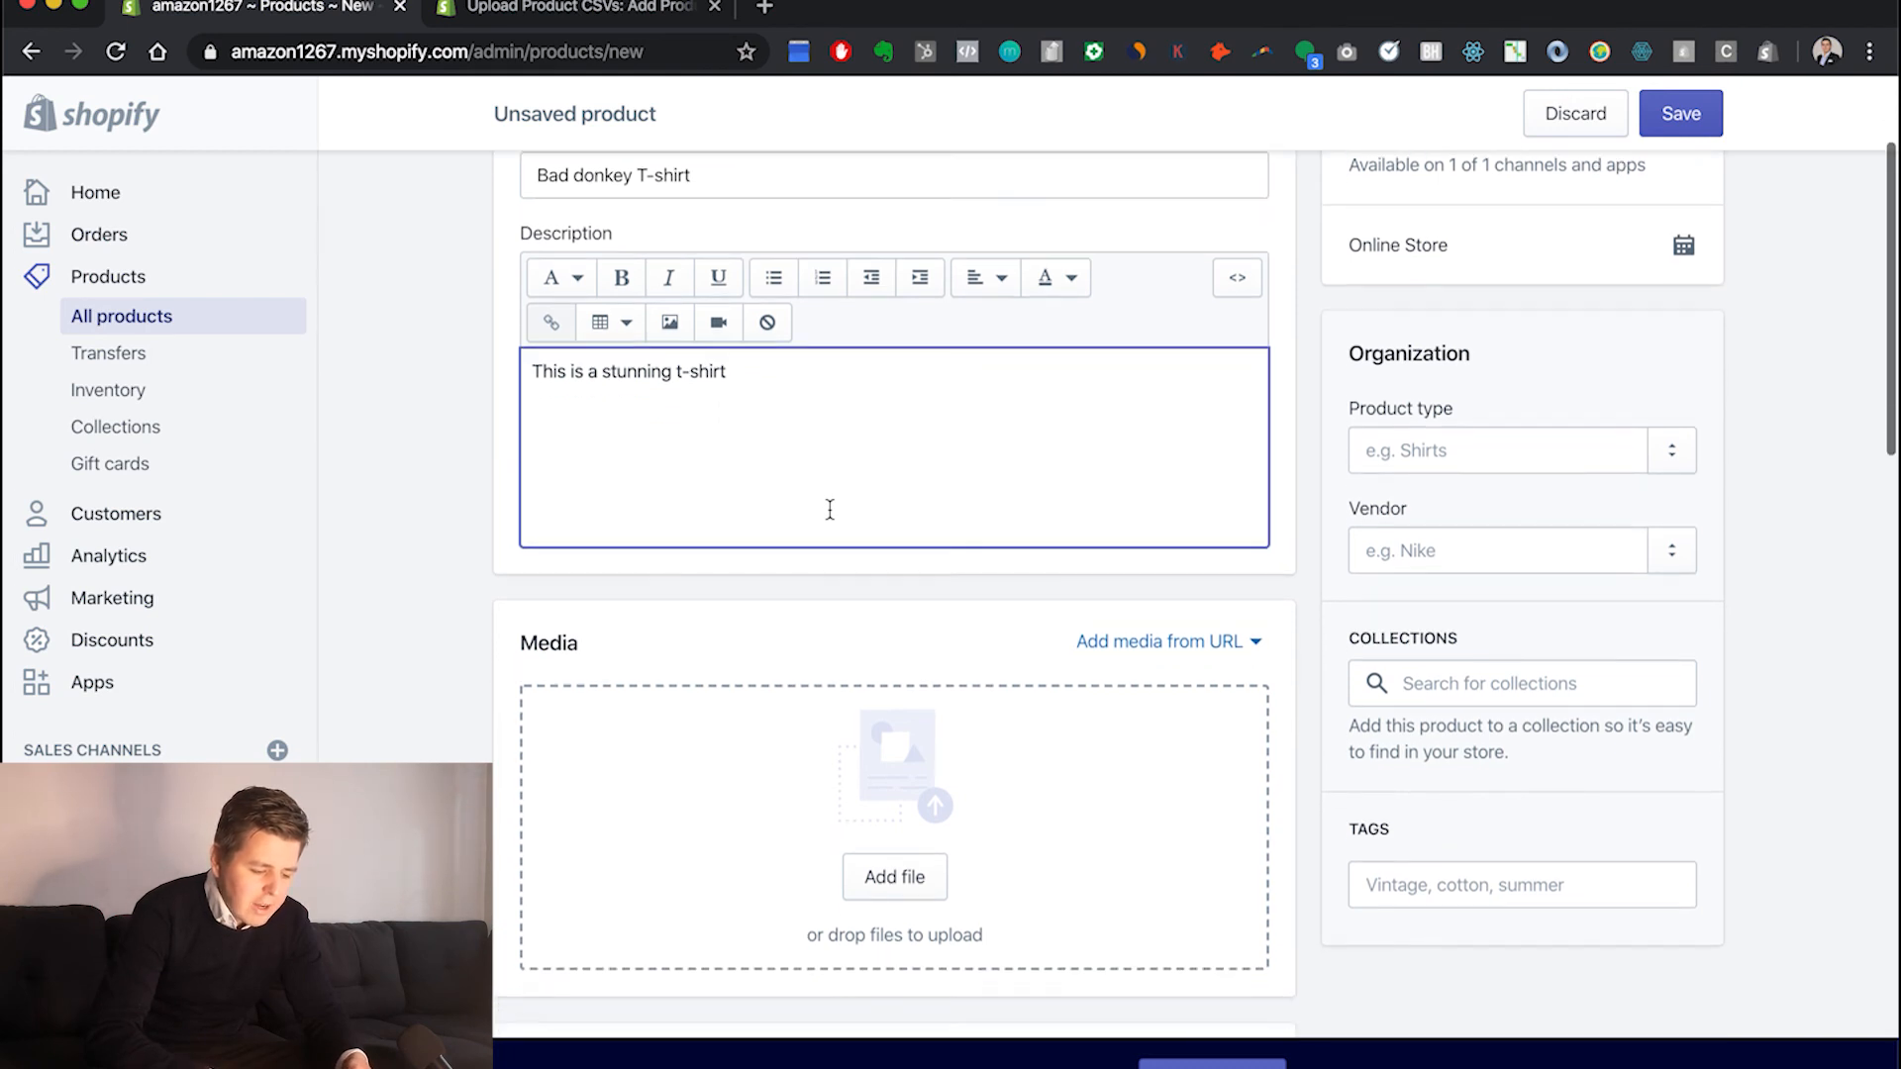
{"action": "scroll", "coordinate": [830, 508], "scroll_direction": "down", "scroll_amount": 5}
{"action": "key", "text": "super+t"}
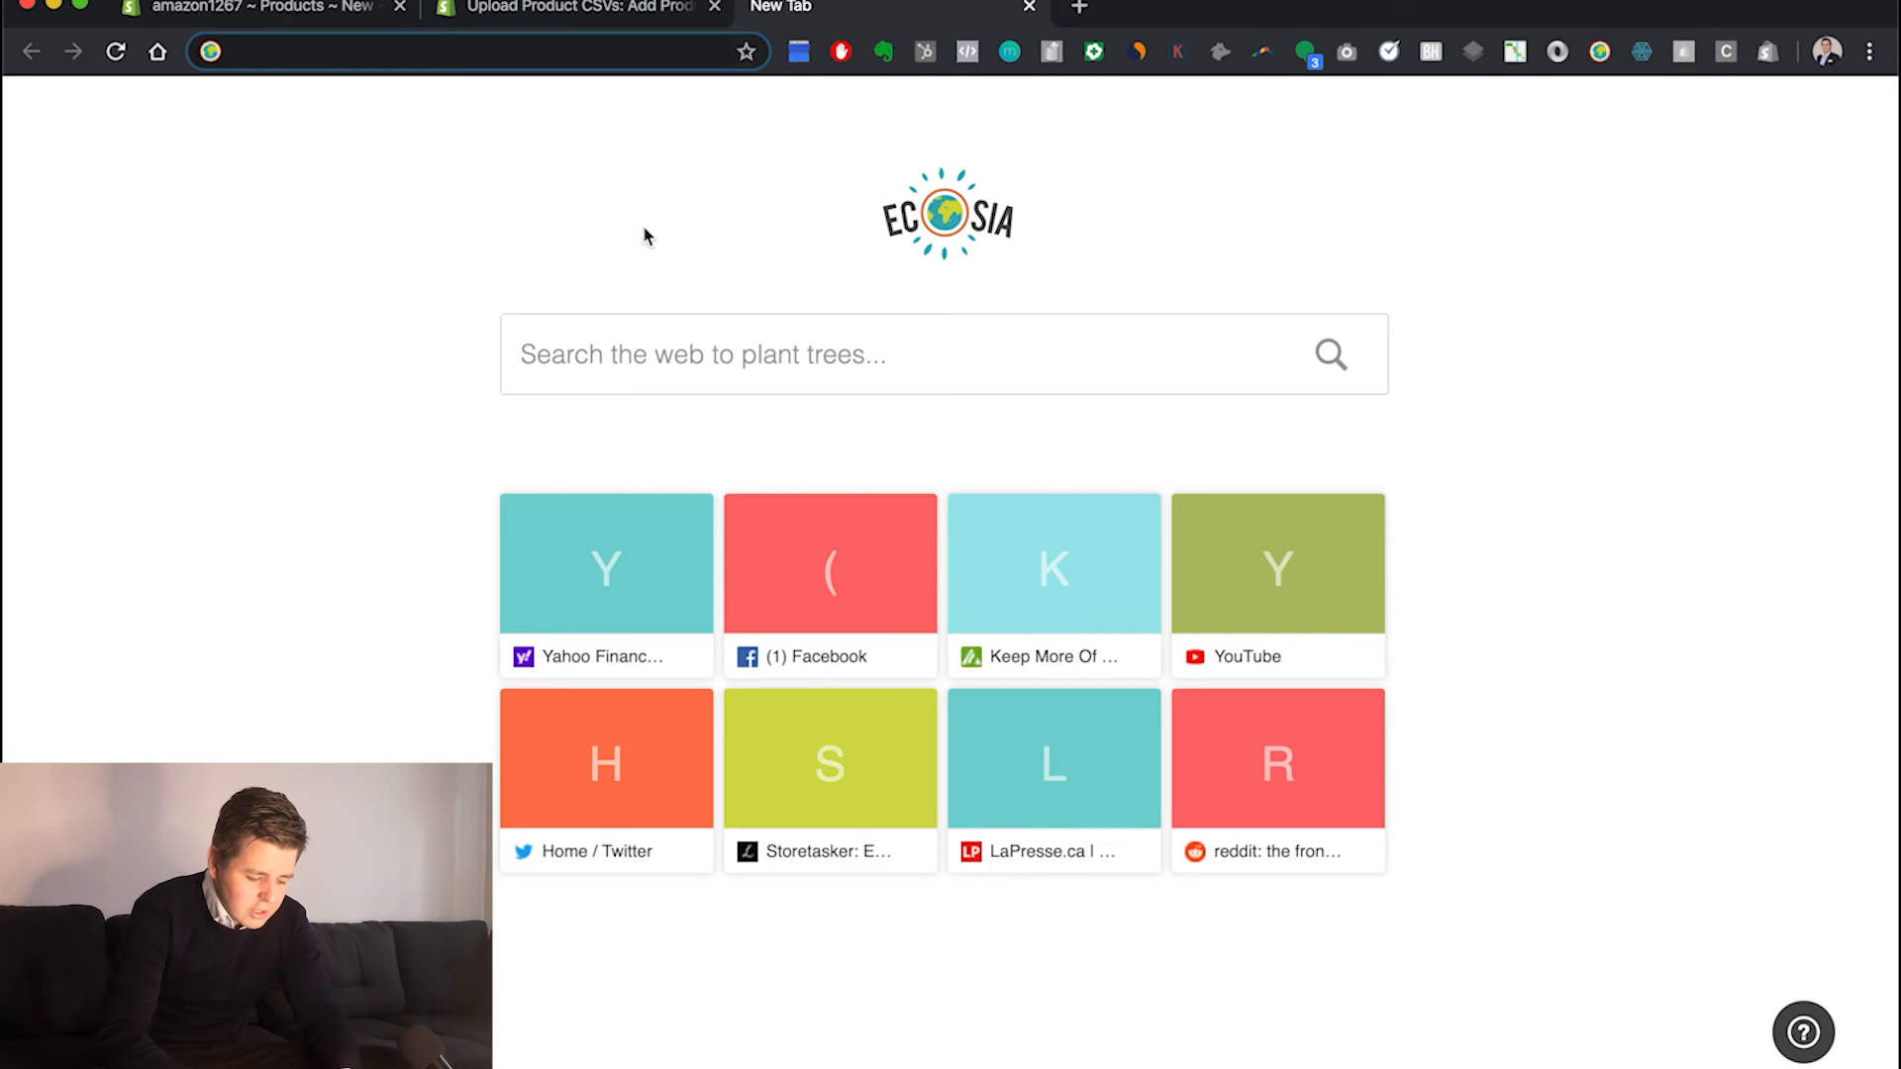
{"action": "type", "text": "donkey t-shirt"}
{"action": "key", "text": "Return"}
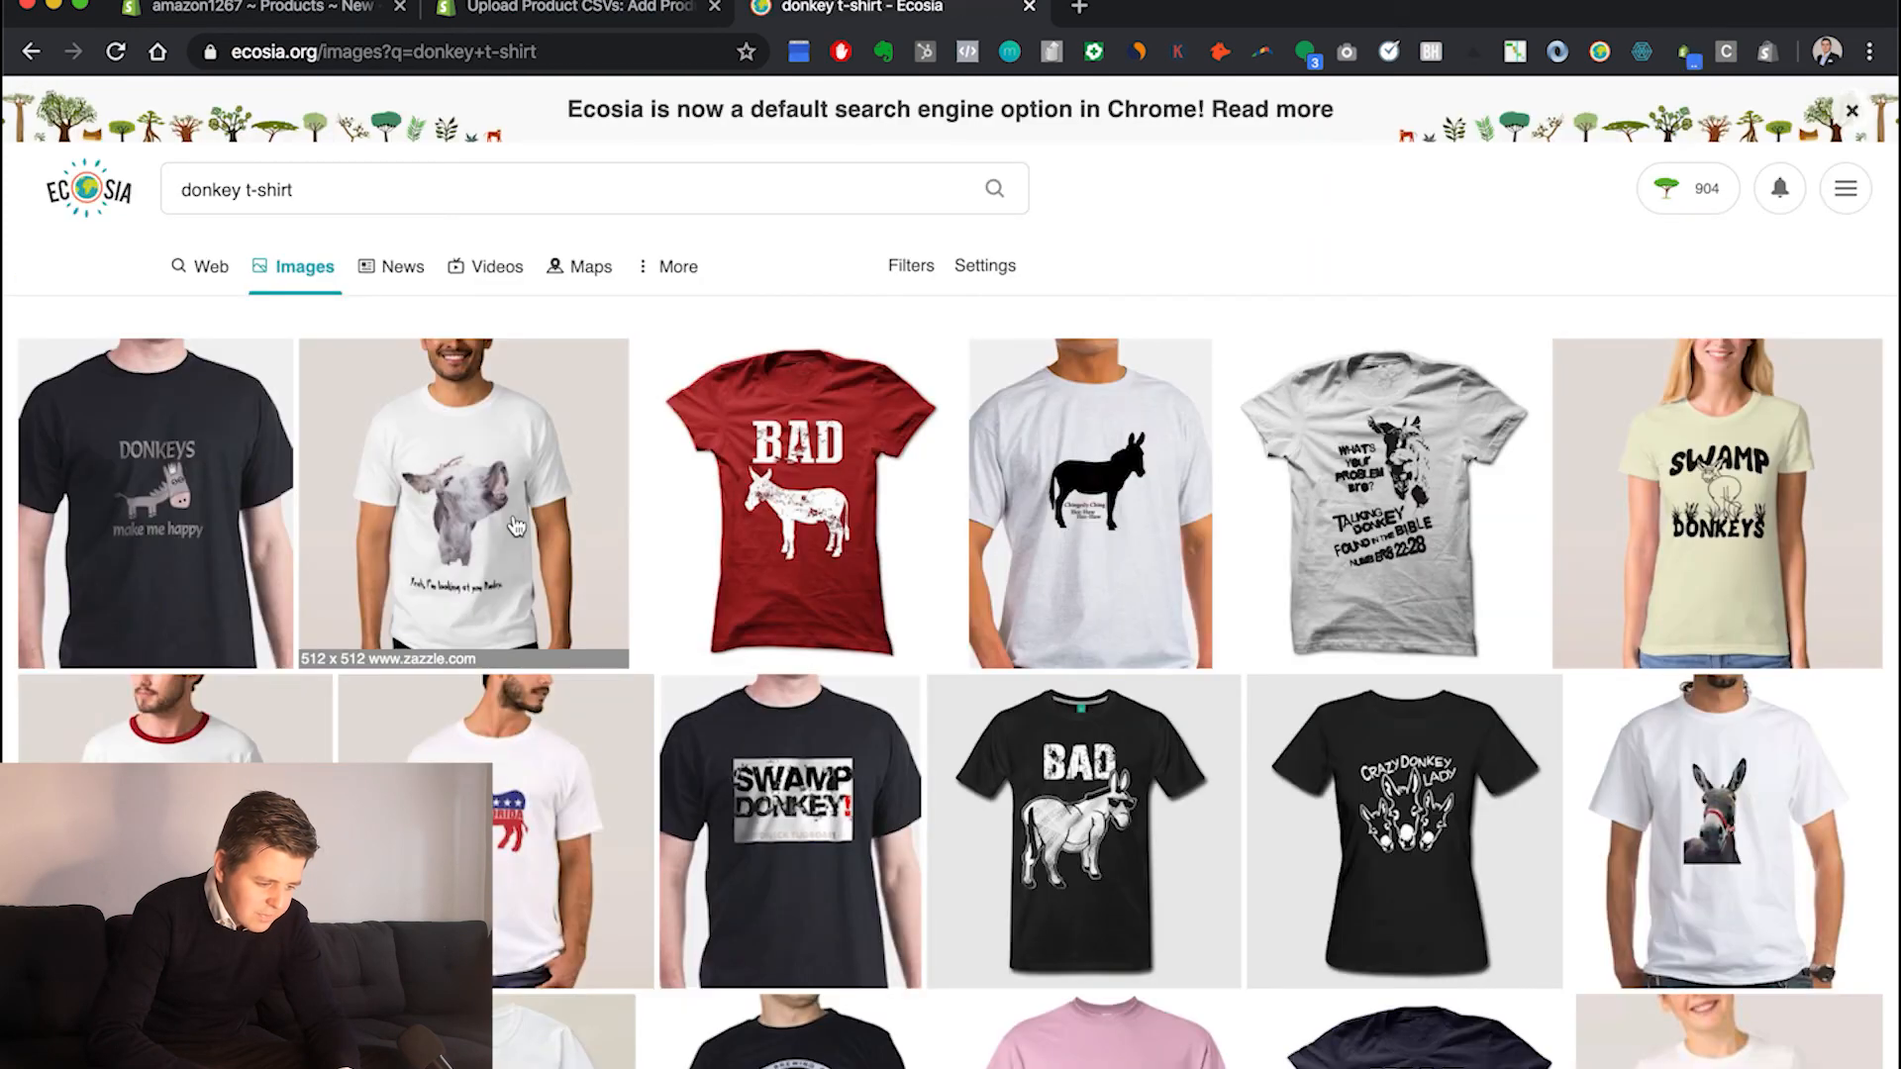
{"action": "left_click", "coordinate": [238, 505]}
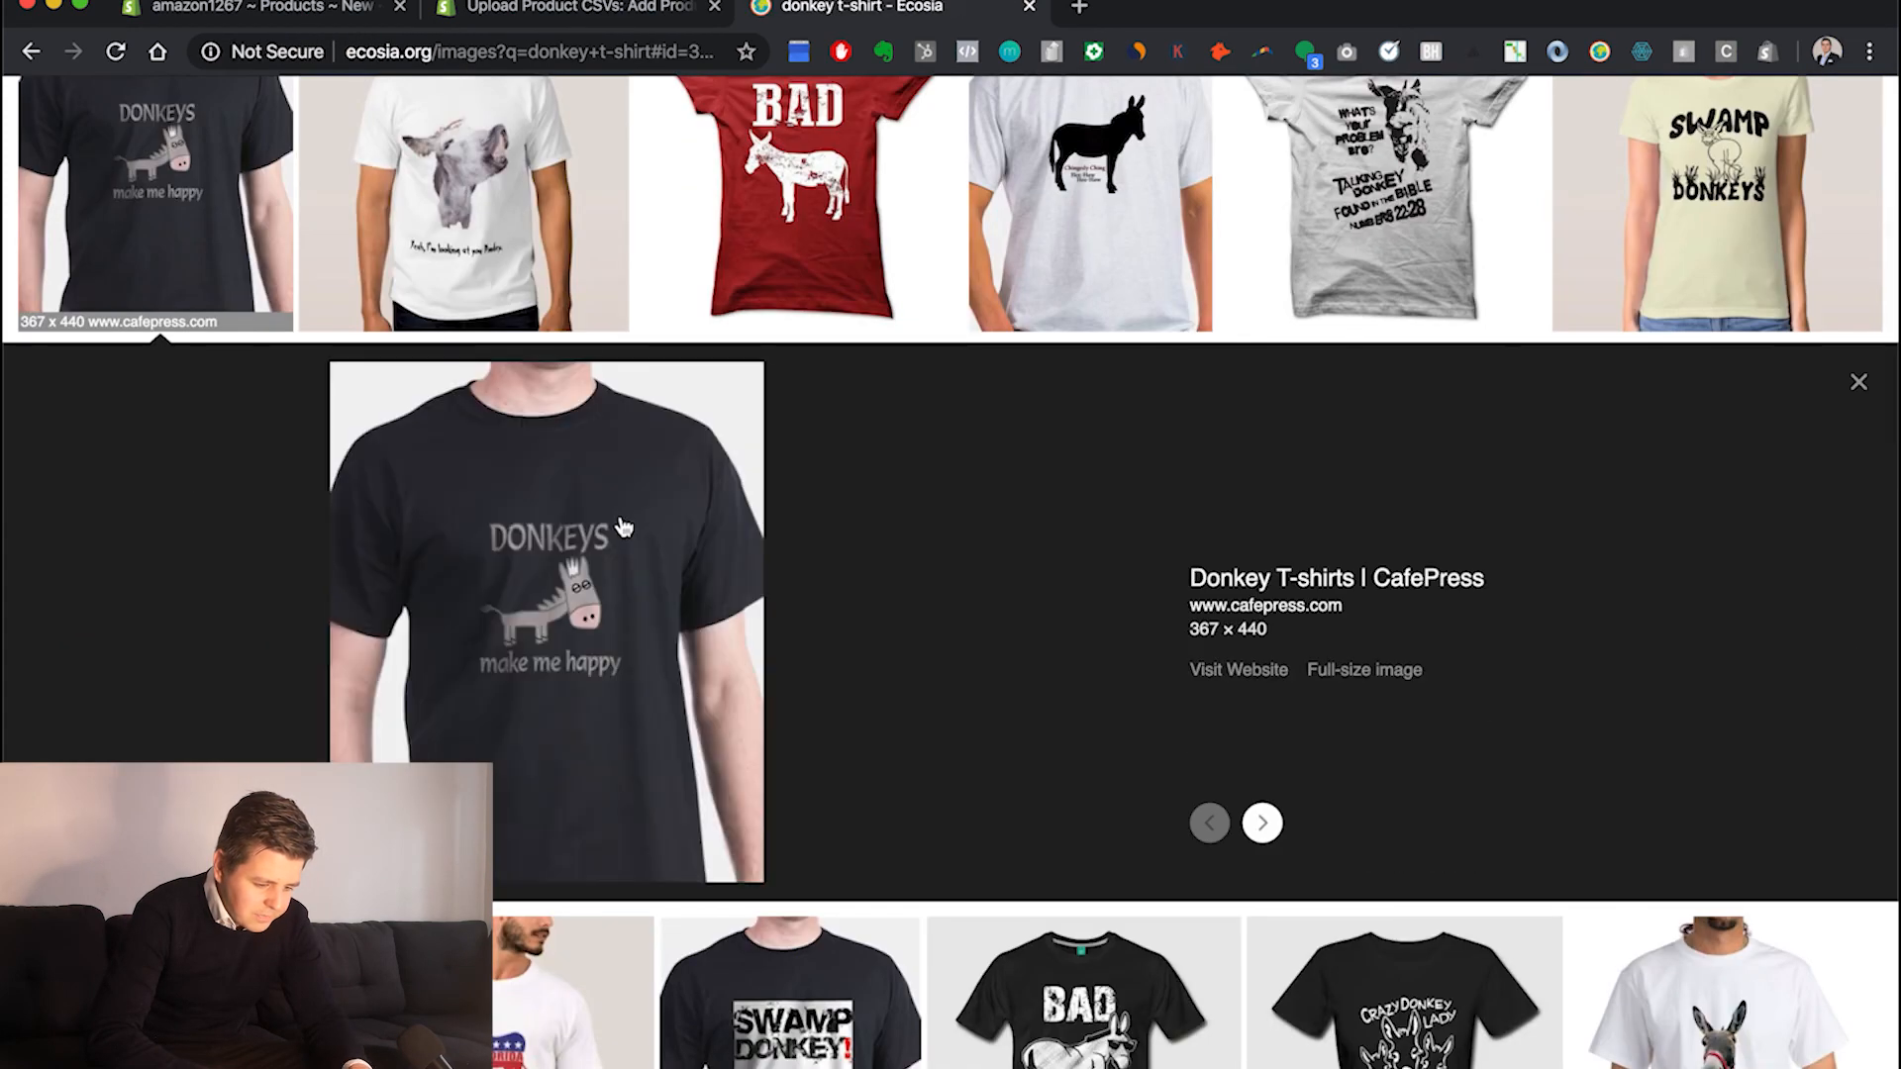
{"action": "right_click", "coordinate": [623, 525]}
{"action": "left_click", "coordinate": [710, 622]}
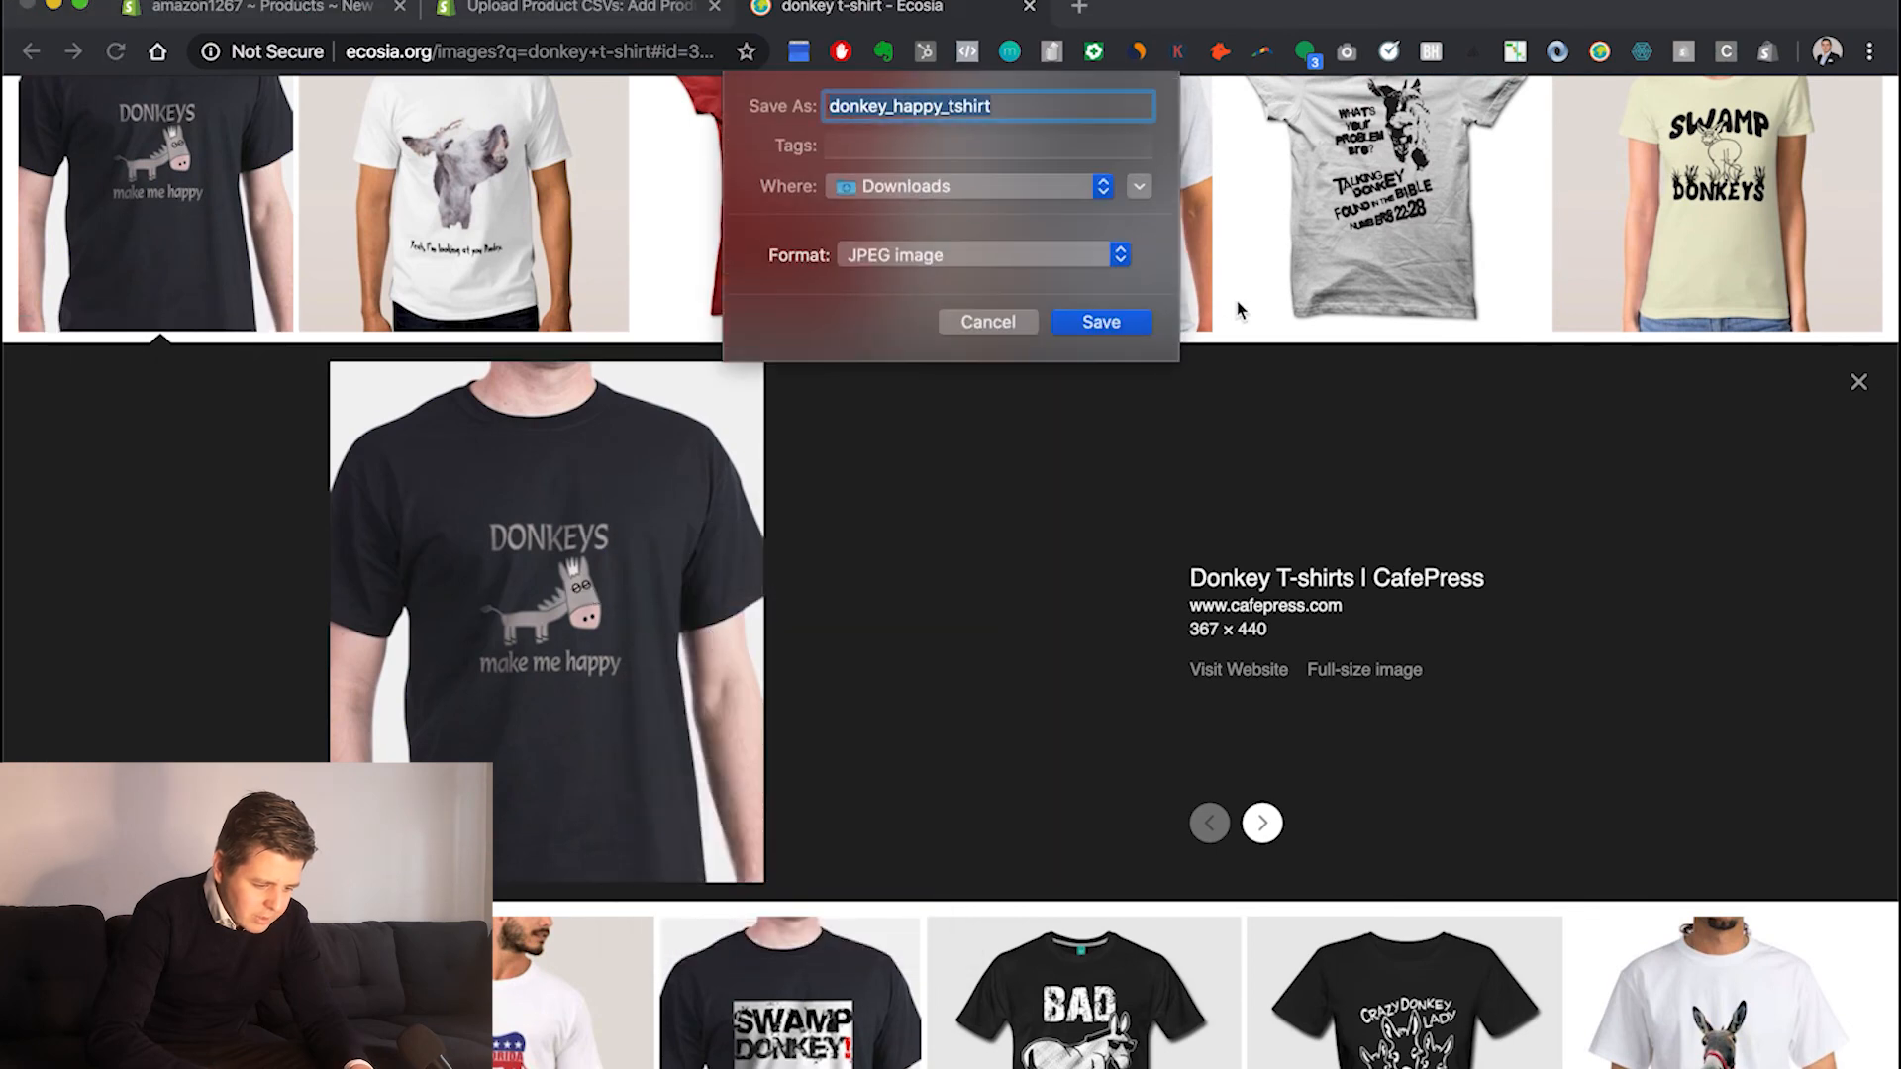
{"action": "left_click", "coordinate": [988, 322]}
Save the previewed "Donkeys make me happy" shirt image to the computer
{"action": "right_click", "coordinate": [597, 454]}
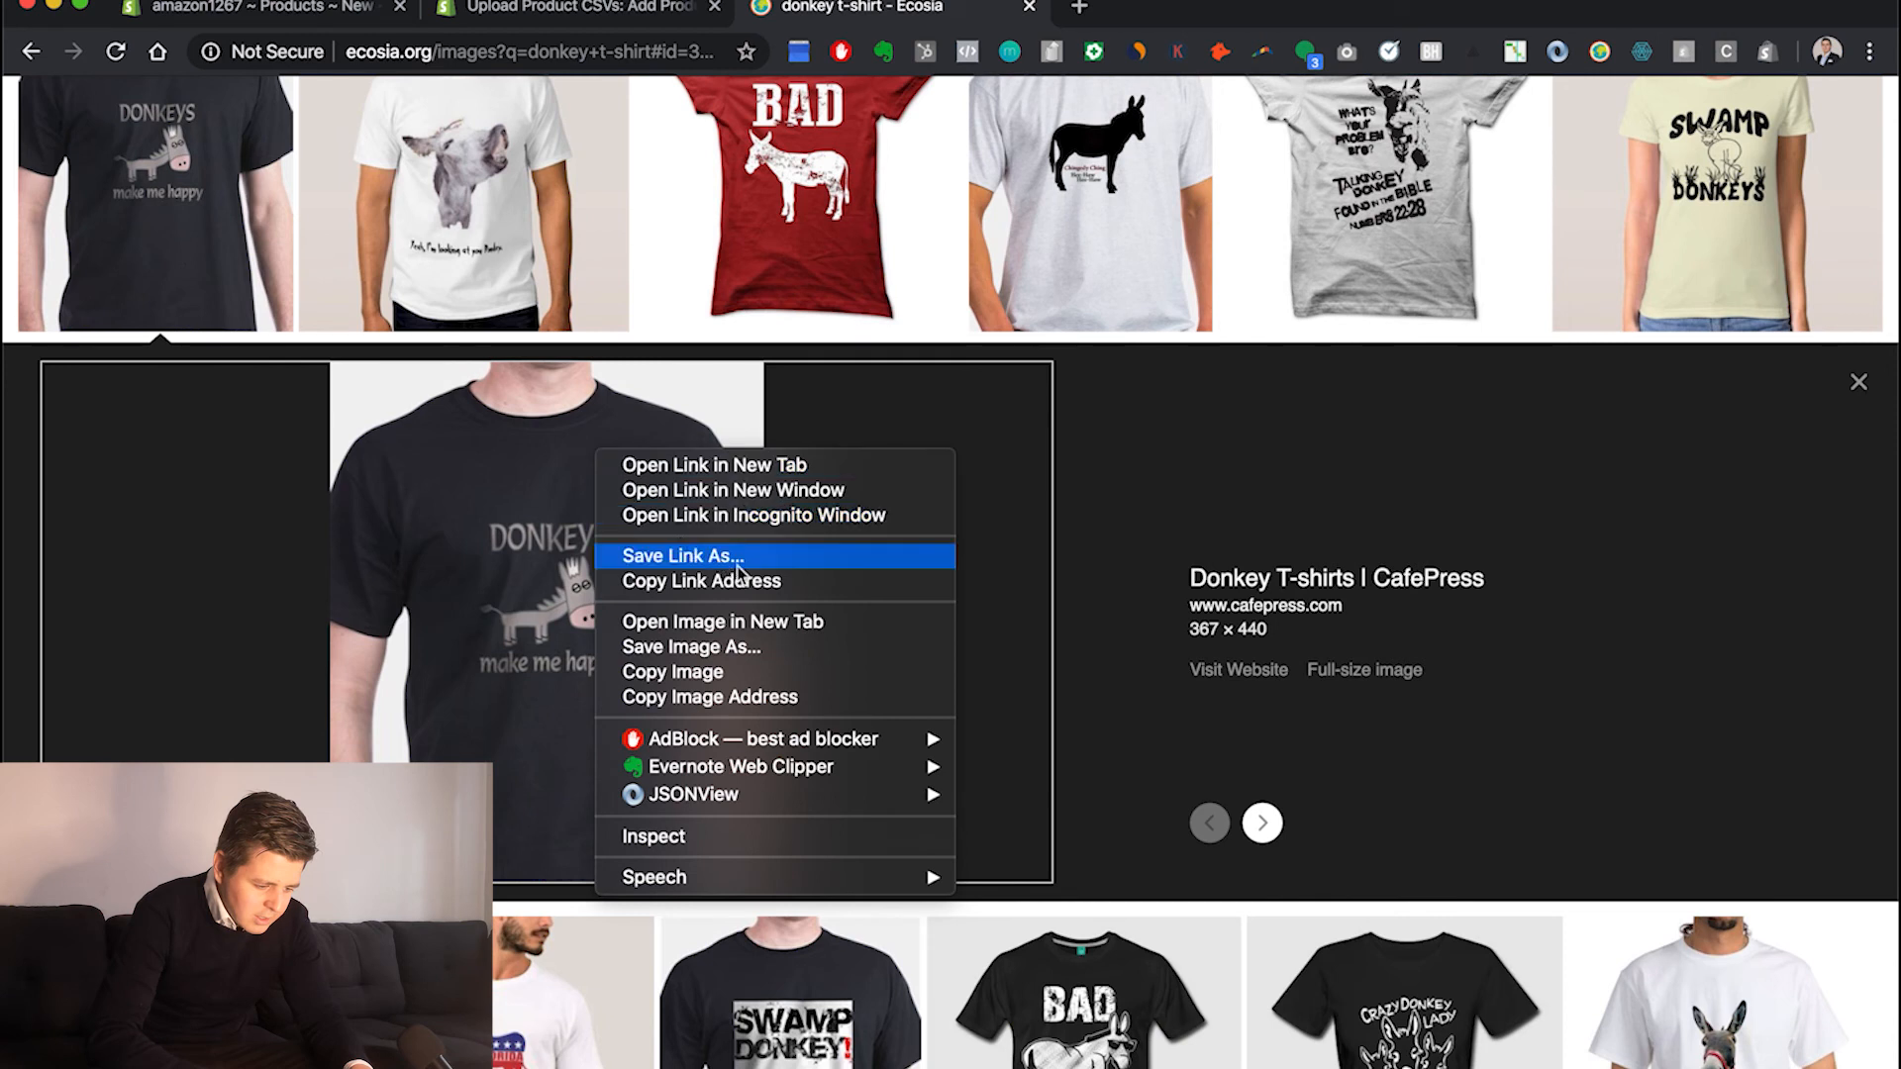
{"action": "left_click", "coordinate": [760, 648]}
{"action": "left_click", "coordinate": [1094, 320]}
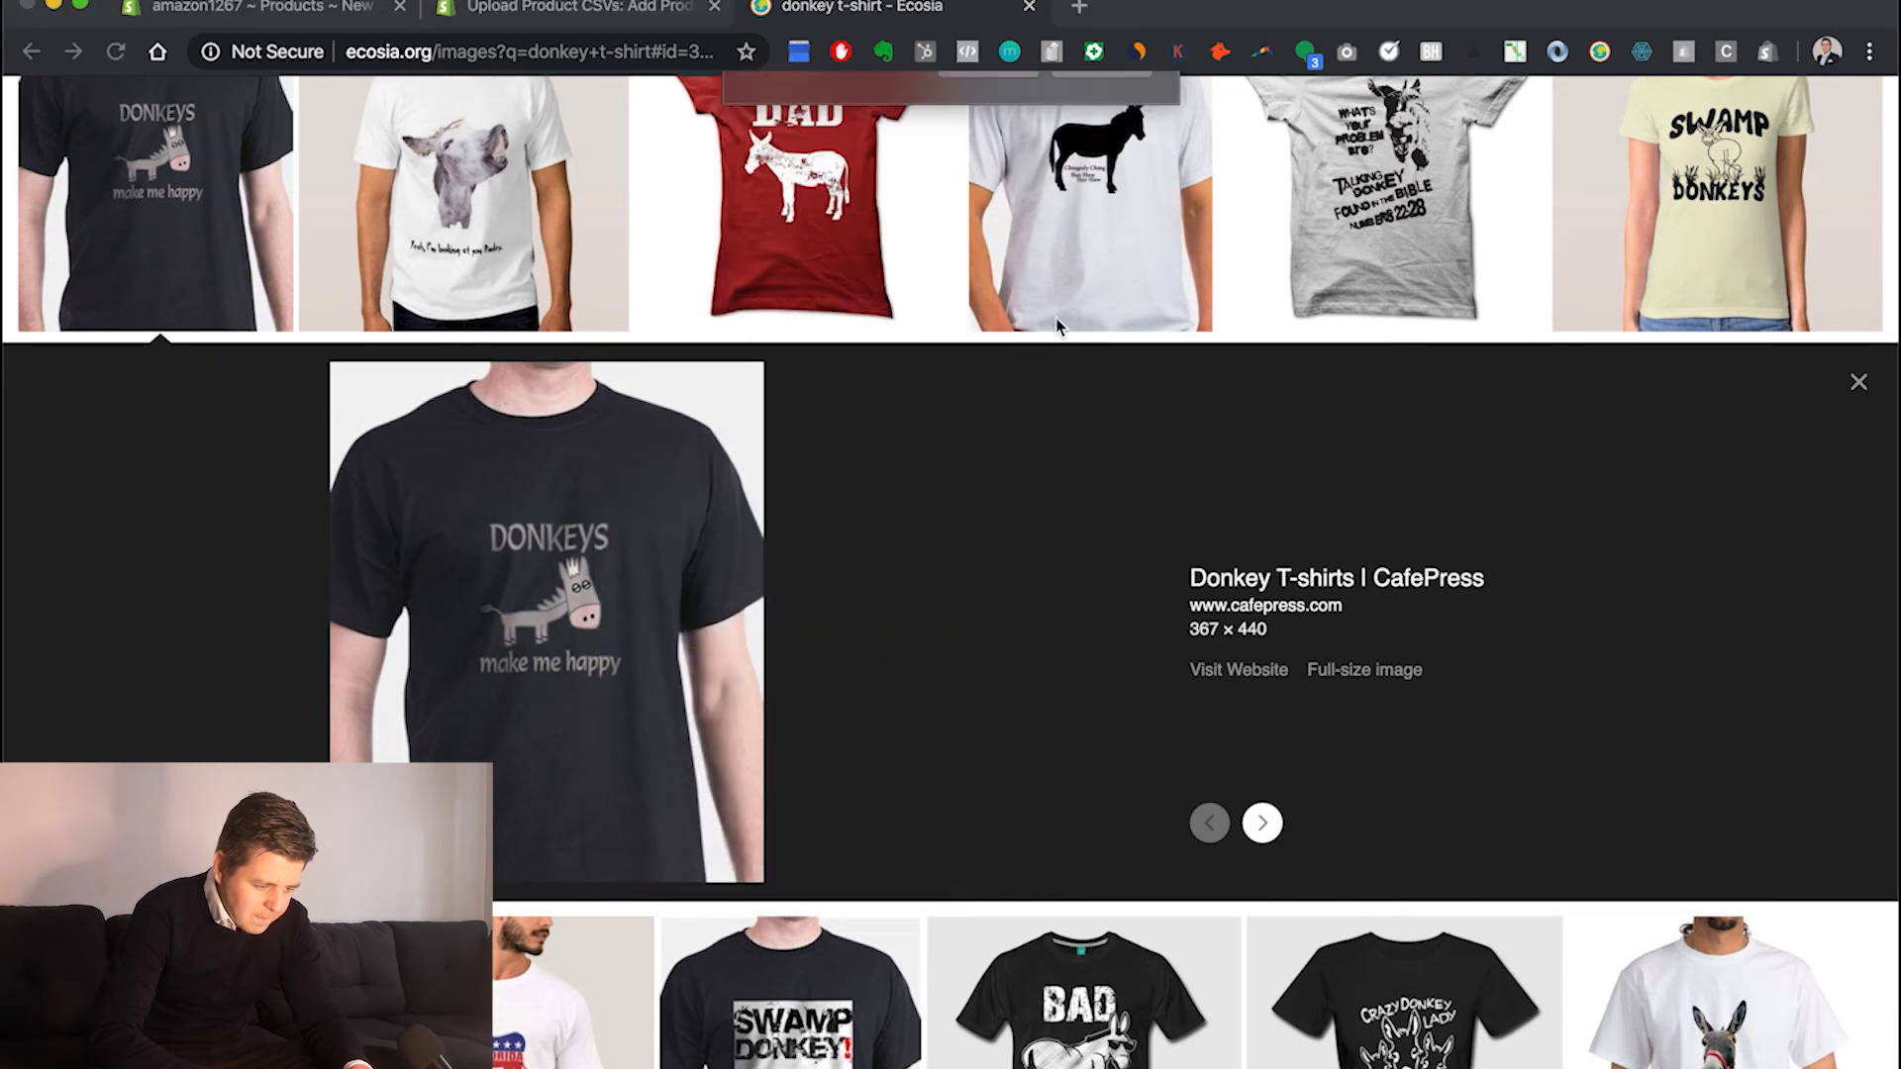
Return to the Shopify new product page and upload the saved donkey shirt image to the product's media
{"action": "left_click", "coordinate": [594, 8]}
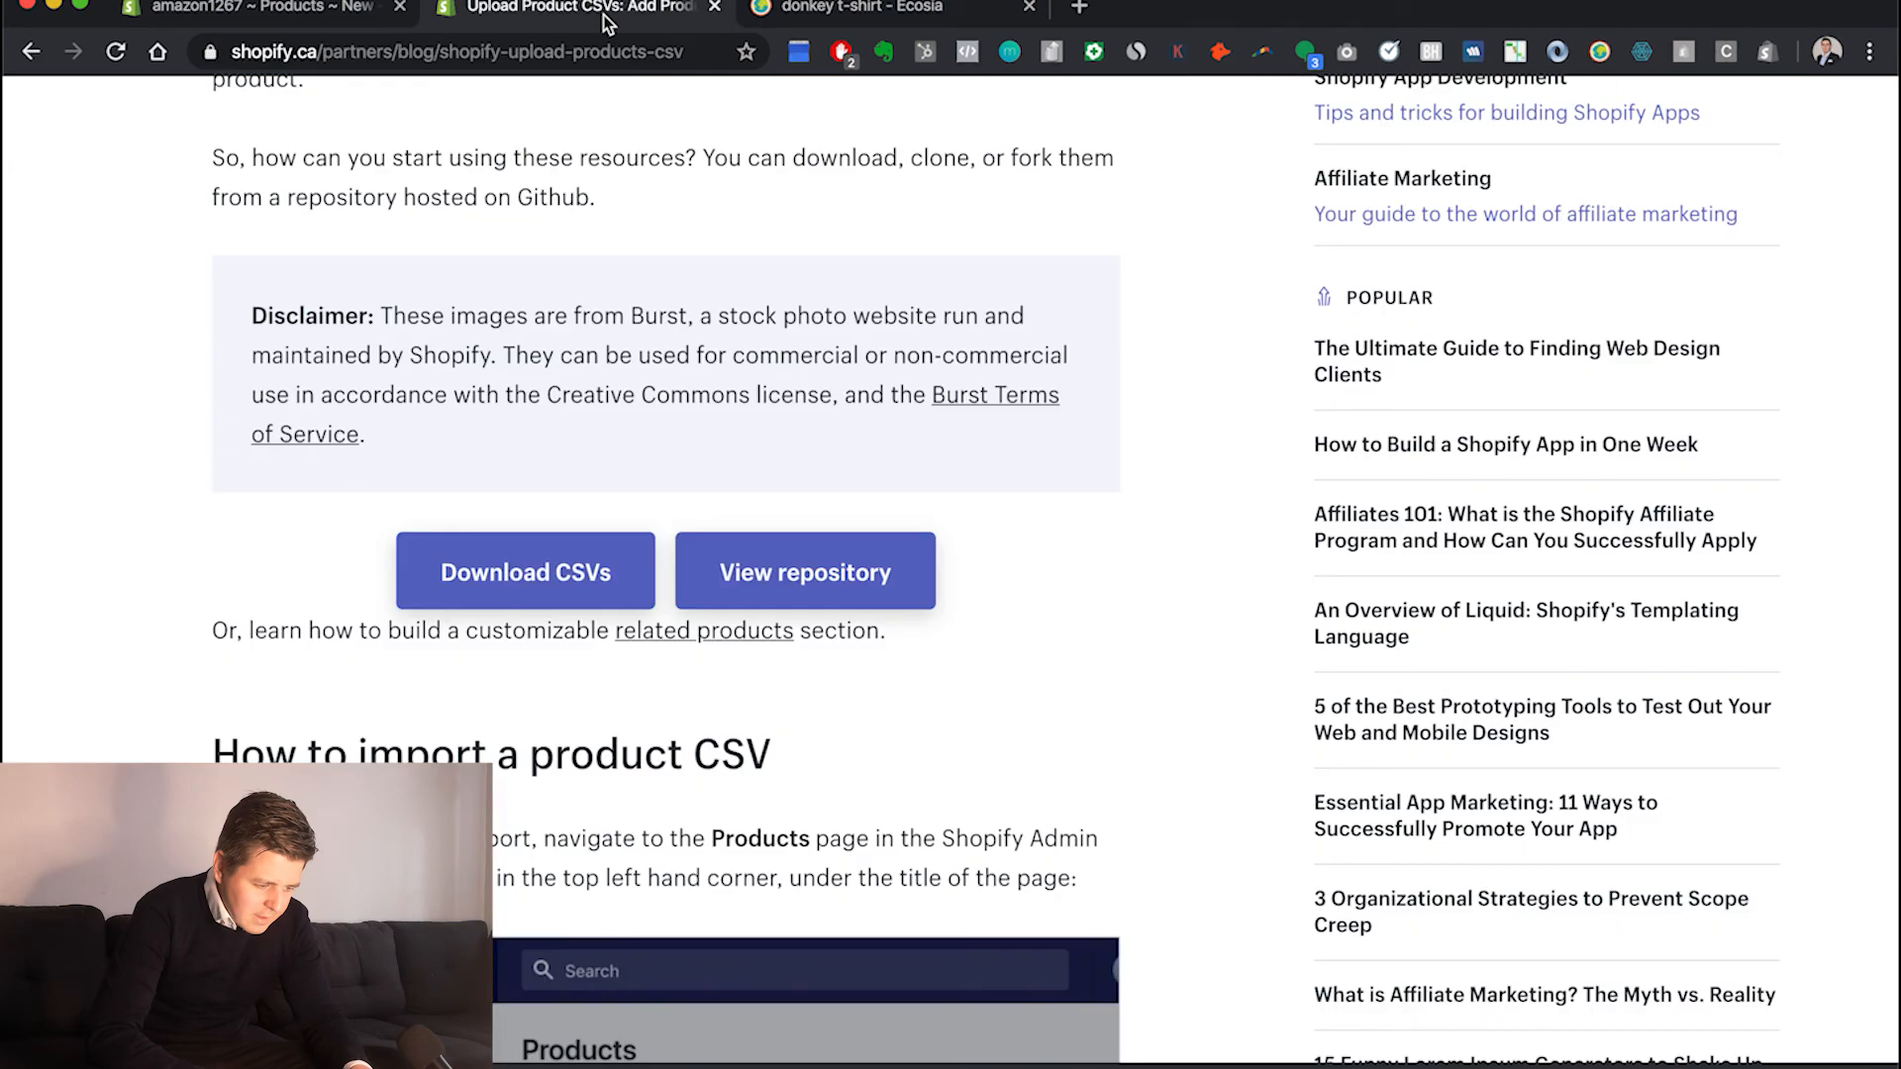
{"action": "left_click", "coordinate": [317, 8]}
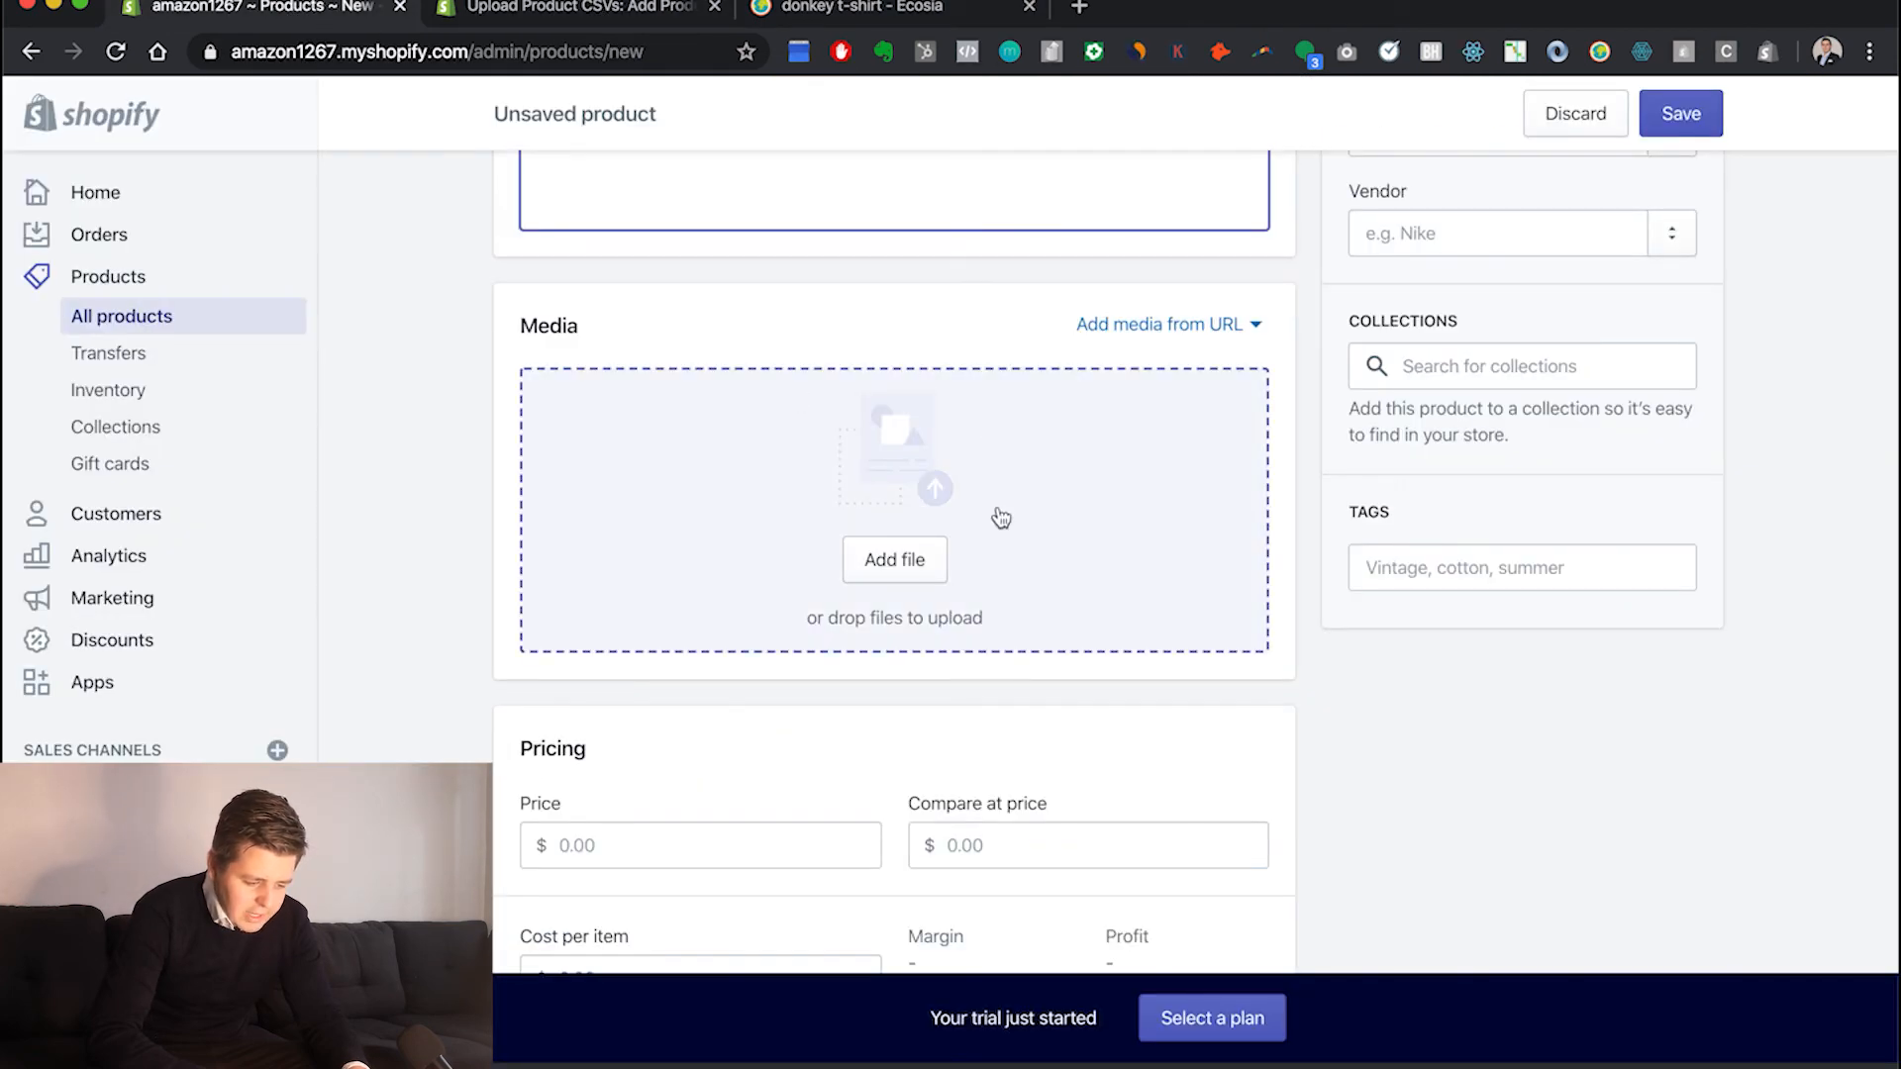
{"action": "left_click_drag", "start_coordinate": [842, 753], "coordinate": [887, 606]}
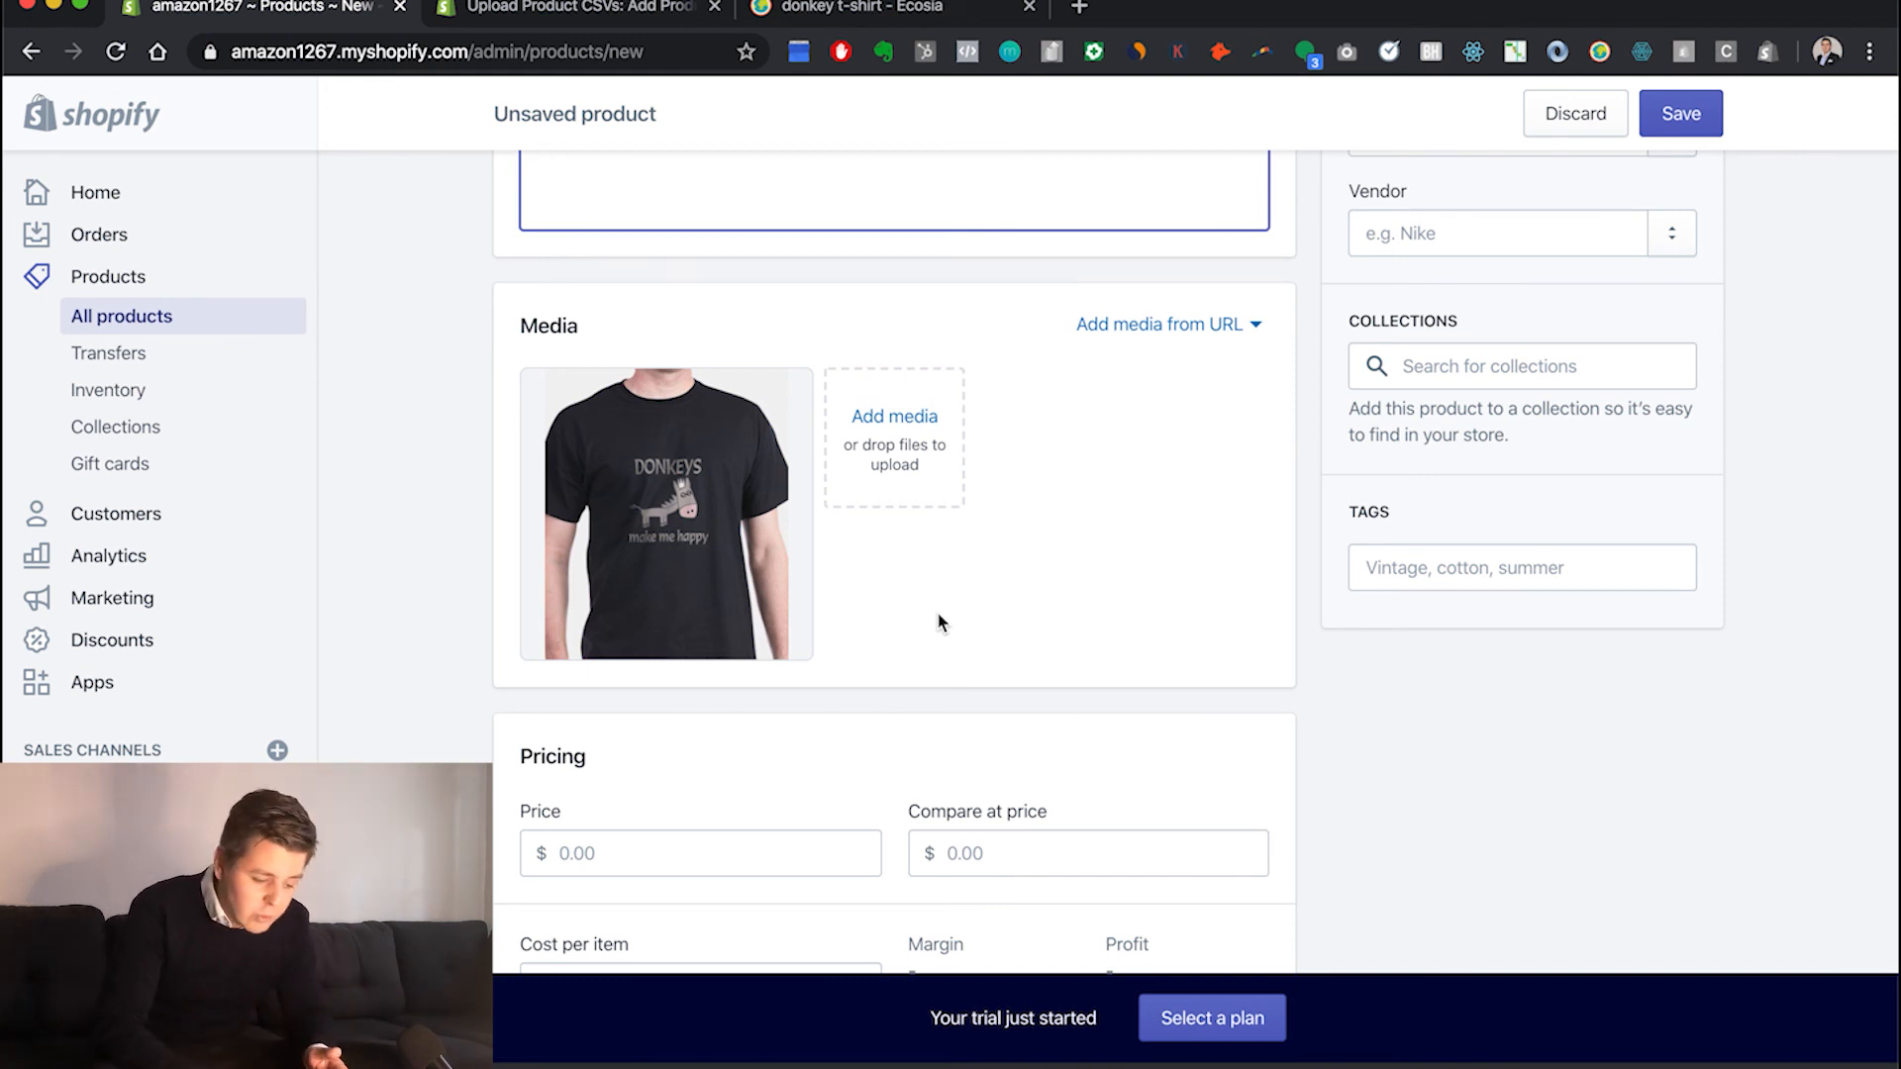
Set the product's price to $25
{"action": "scroll", "coordinate": [938, 622], "scroll_direction": "down", "scroll_amount": 4}
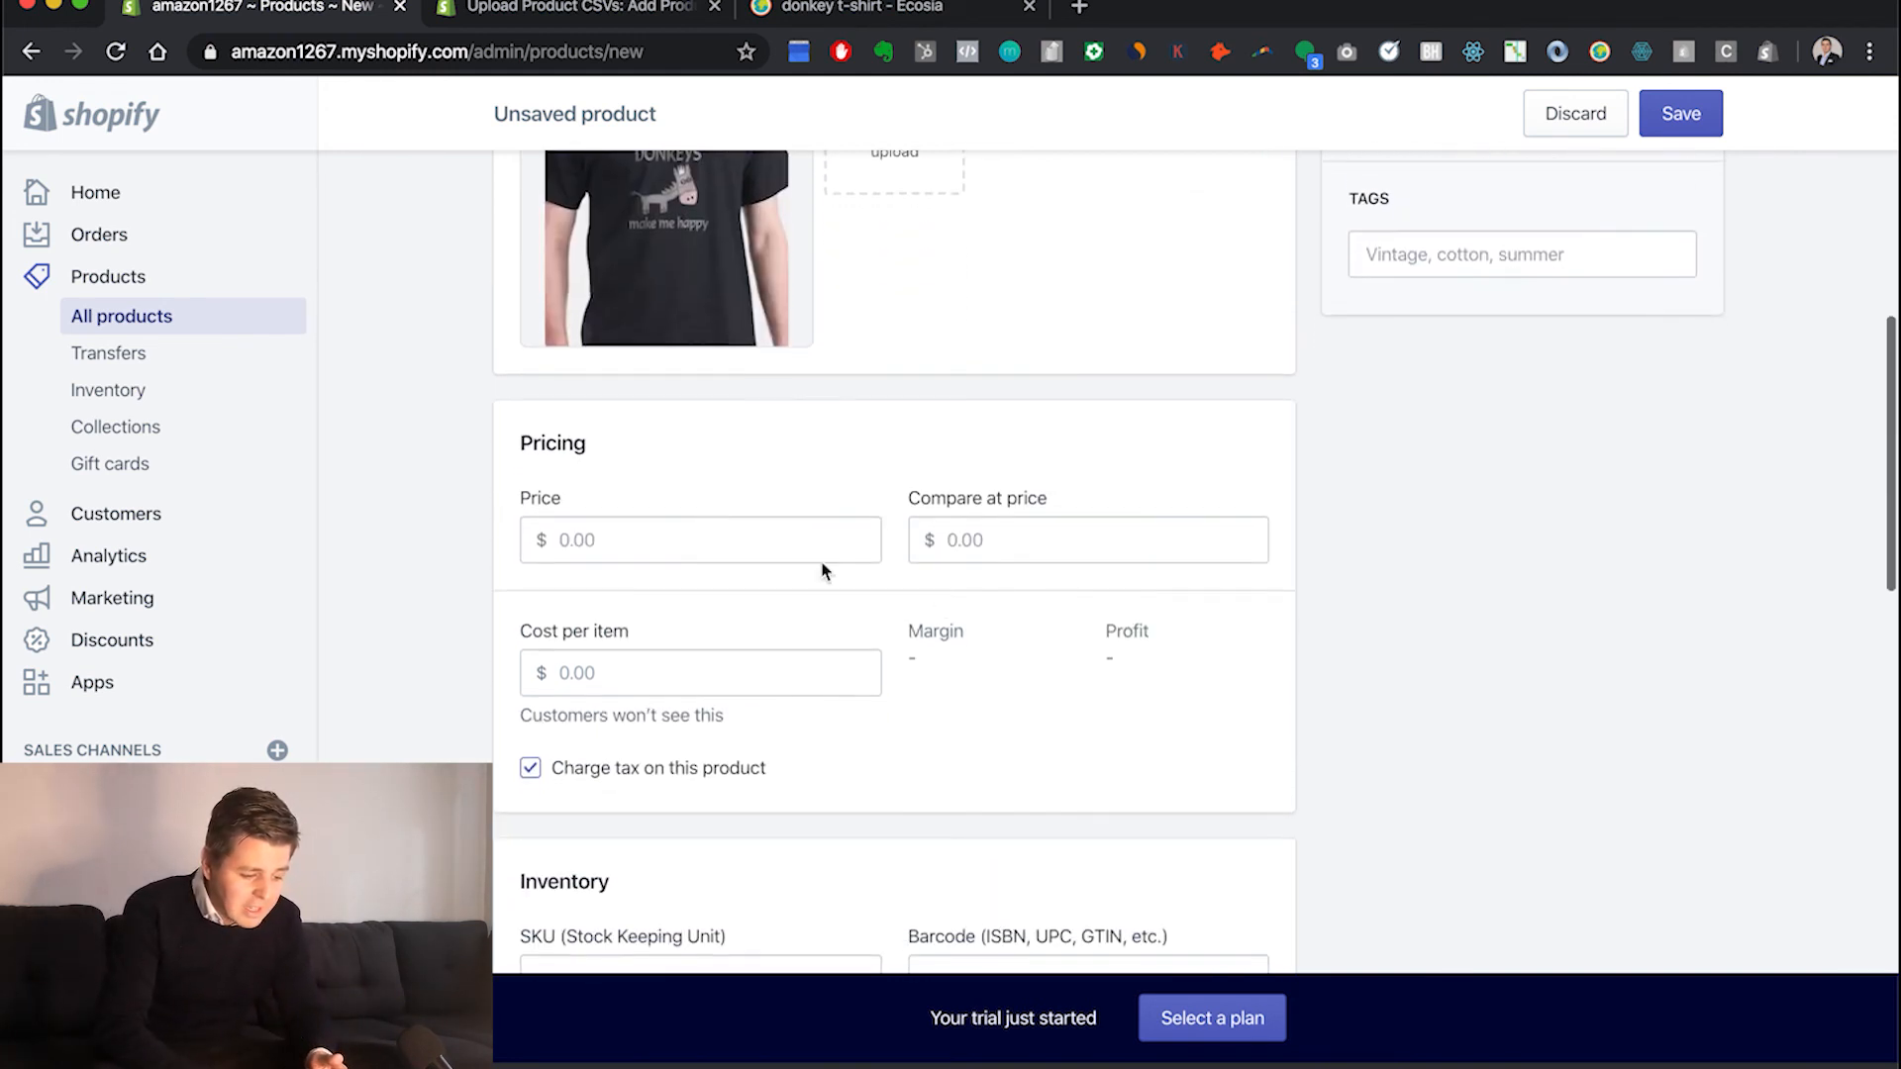
{"action": "left_click", "coordinate": [644, 539]}
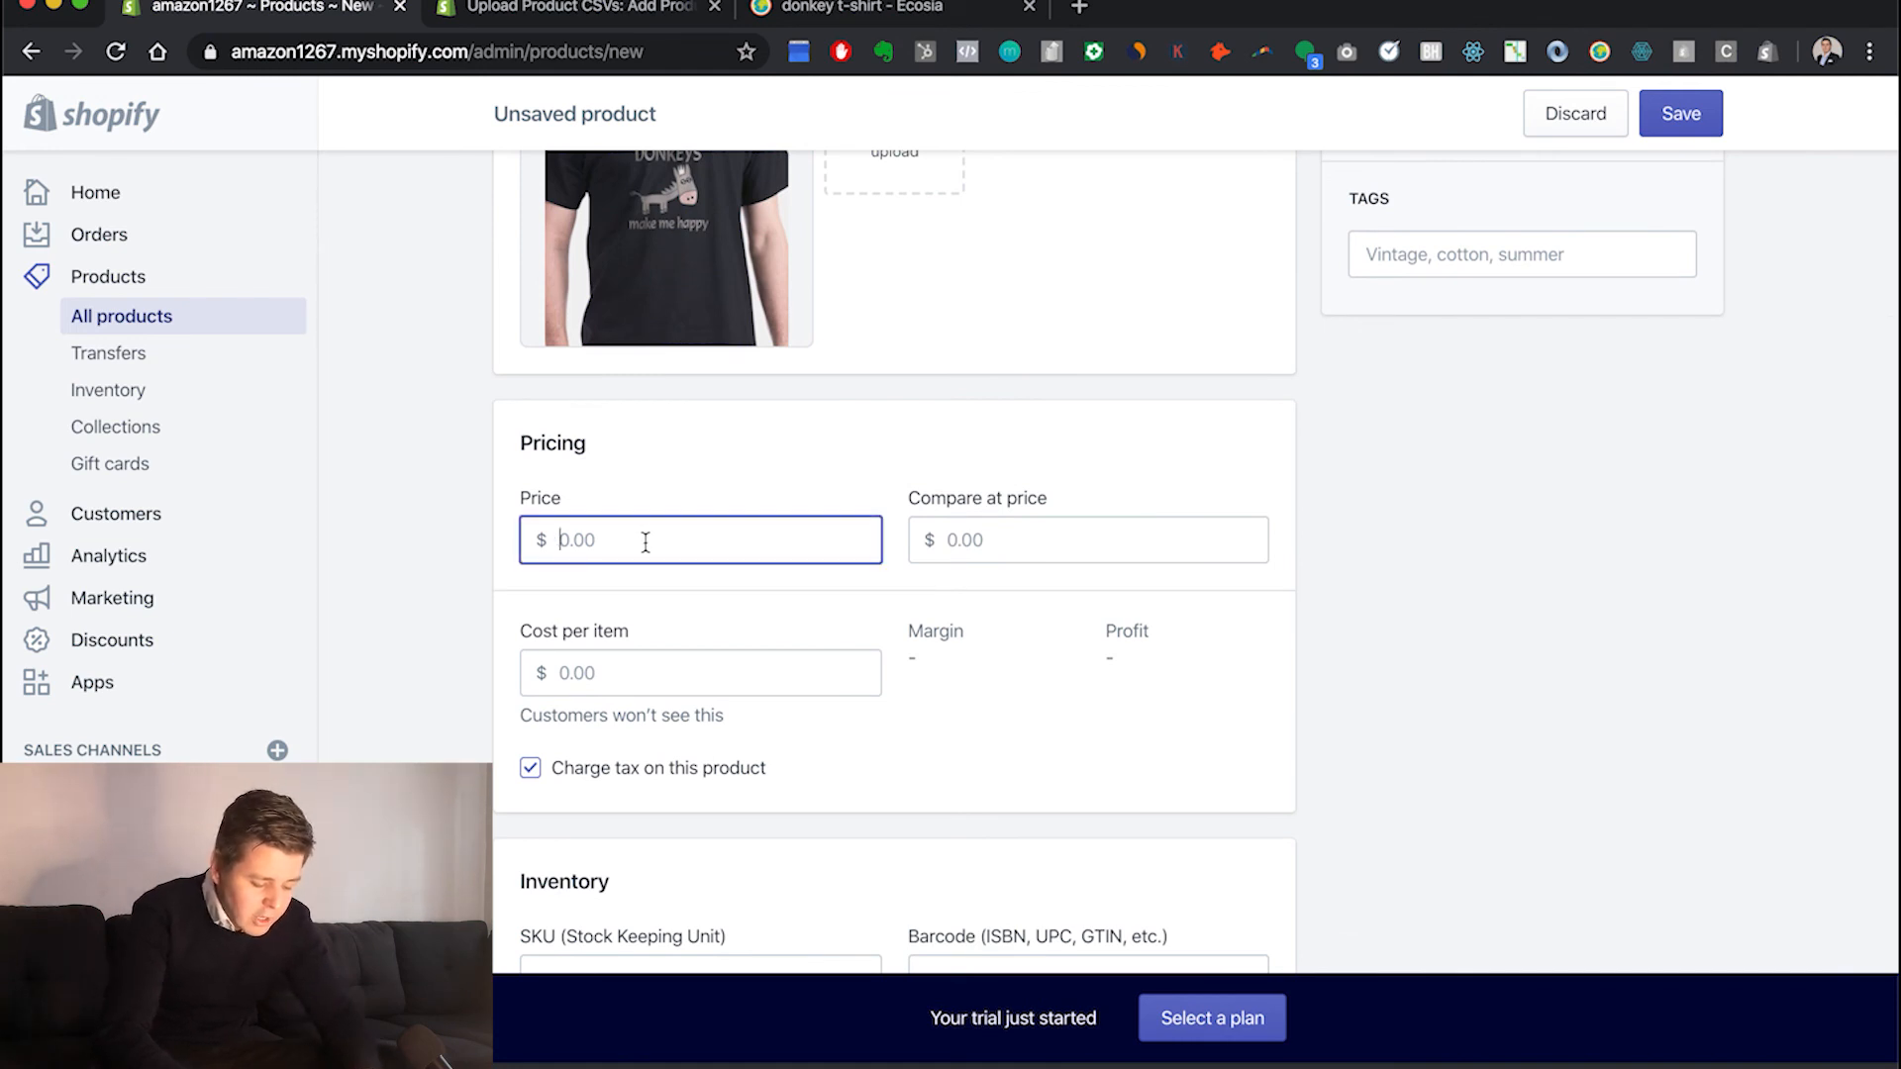
{"action": "type", "text": "25"}
{"action": "left_click", "coordinate": [761, 477]}
Set the product's cost per item to $5
{"action": "scroll", "coordinate": [804, 480], "scroll_direction": "down", "scroll_amount": 3}
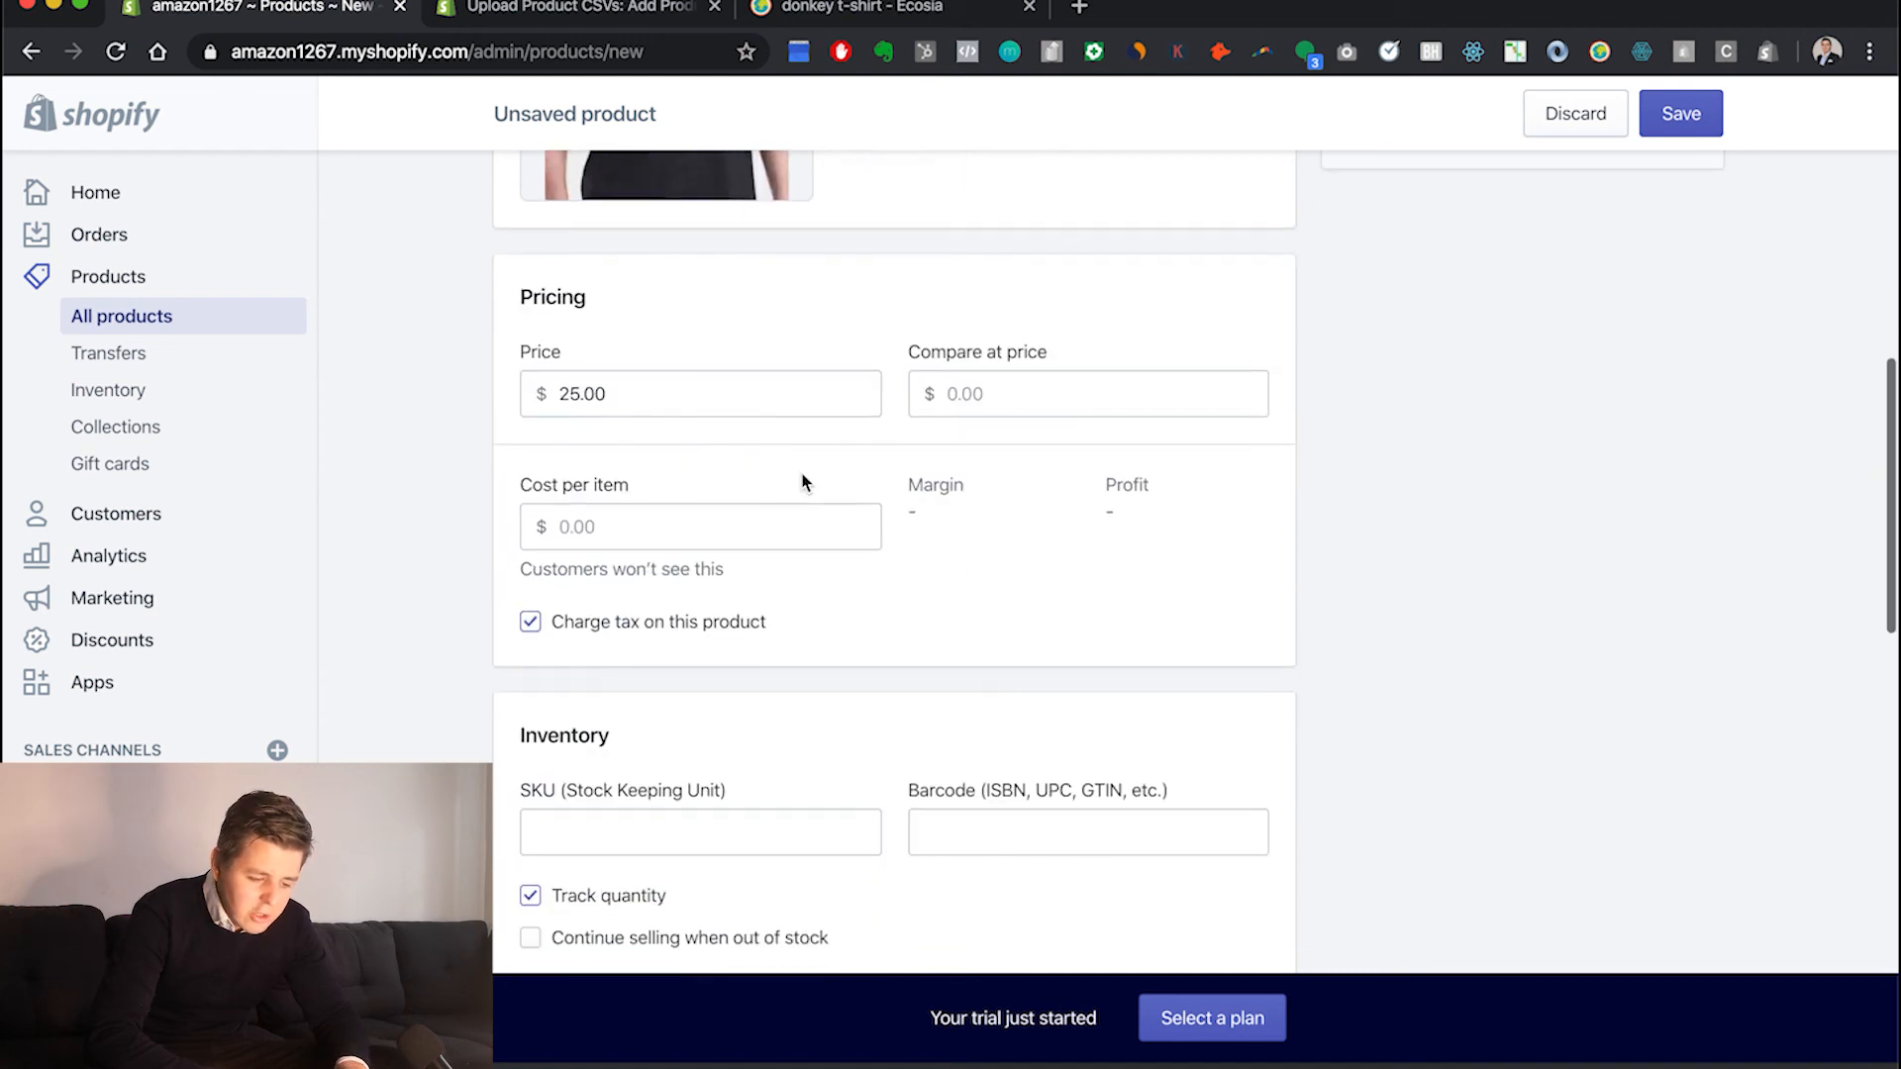
{"action": "scroll", "coordinate": [968, 439], "scroll_direction": "down", "scroll_amount": 1}
{"action": "scroll", "coordinate": [967, 440], "scroll_direction": "down", "scroll_amount": 1}
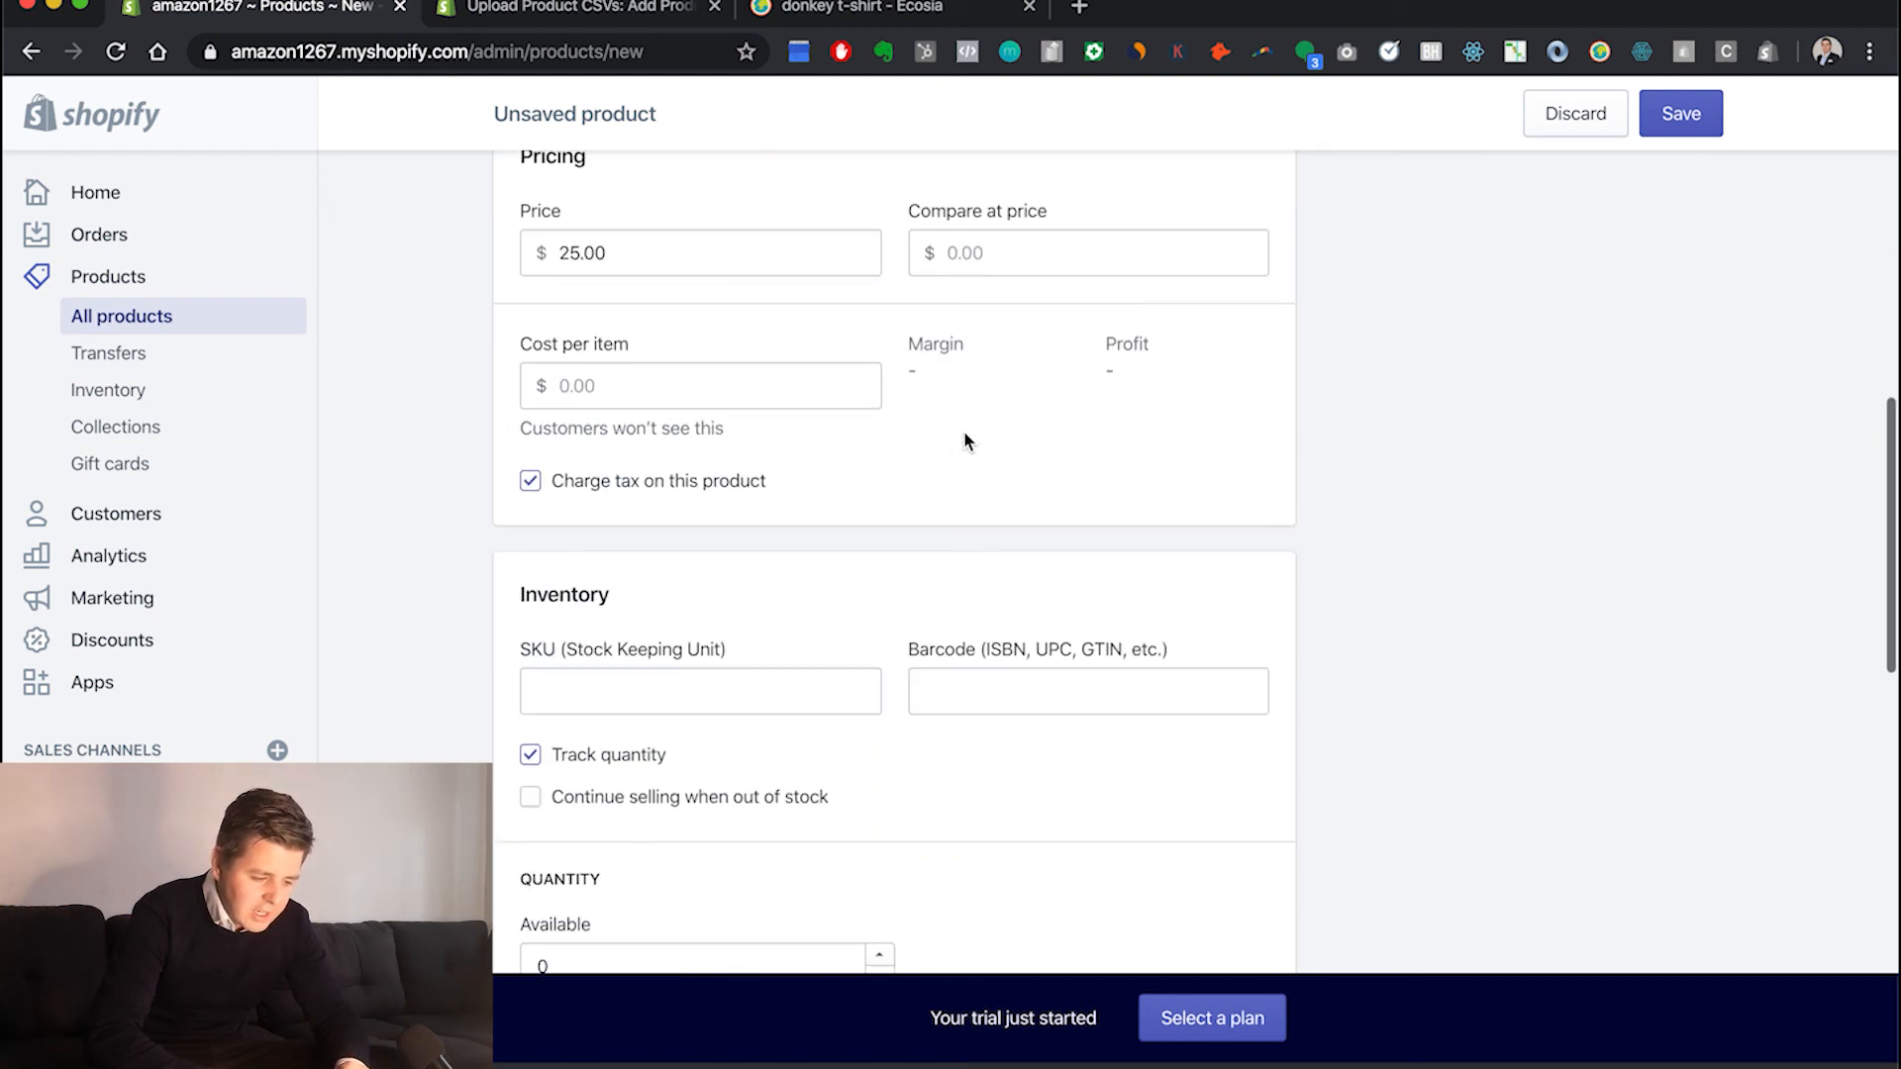
{"action": "left_click", "coordinate": [789, 378]}
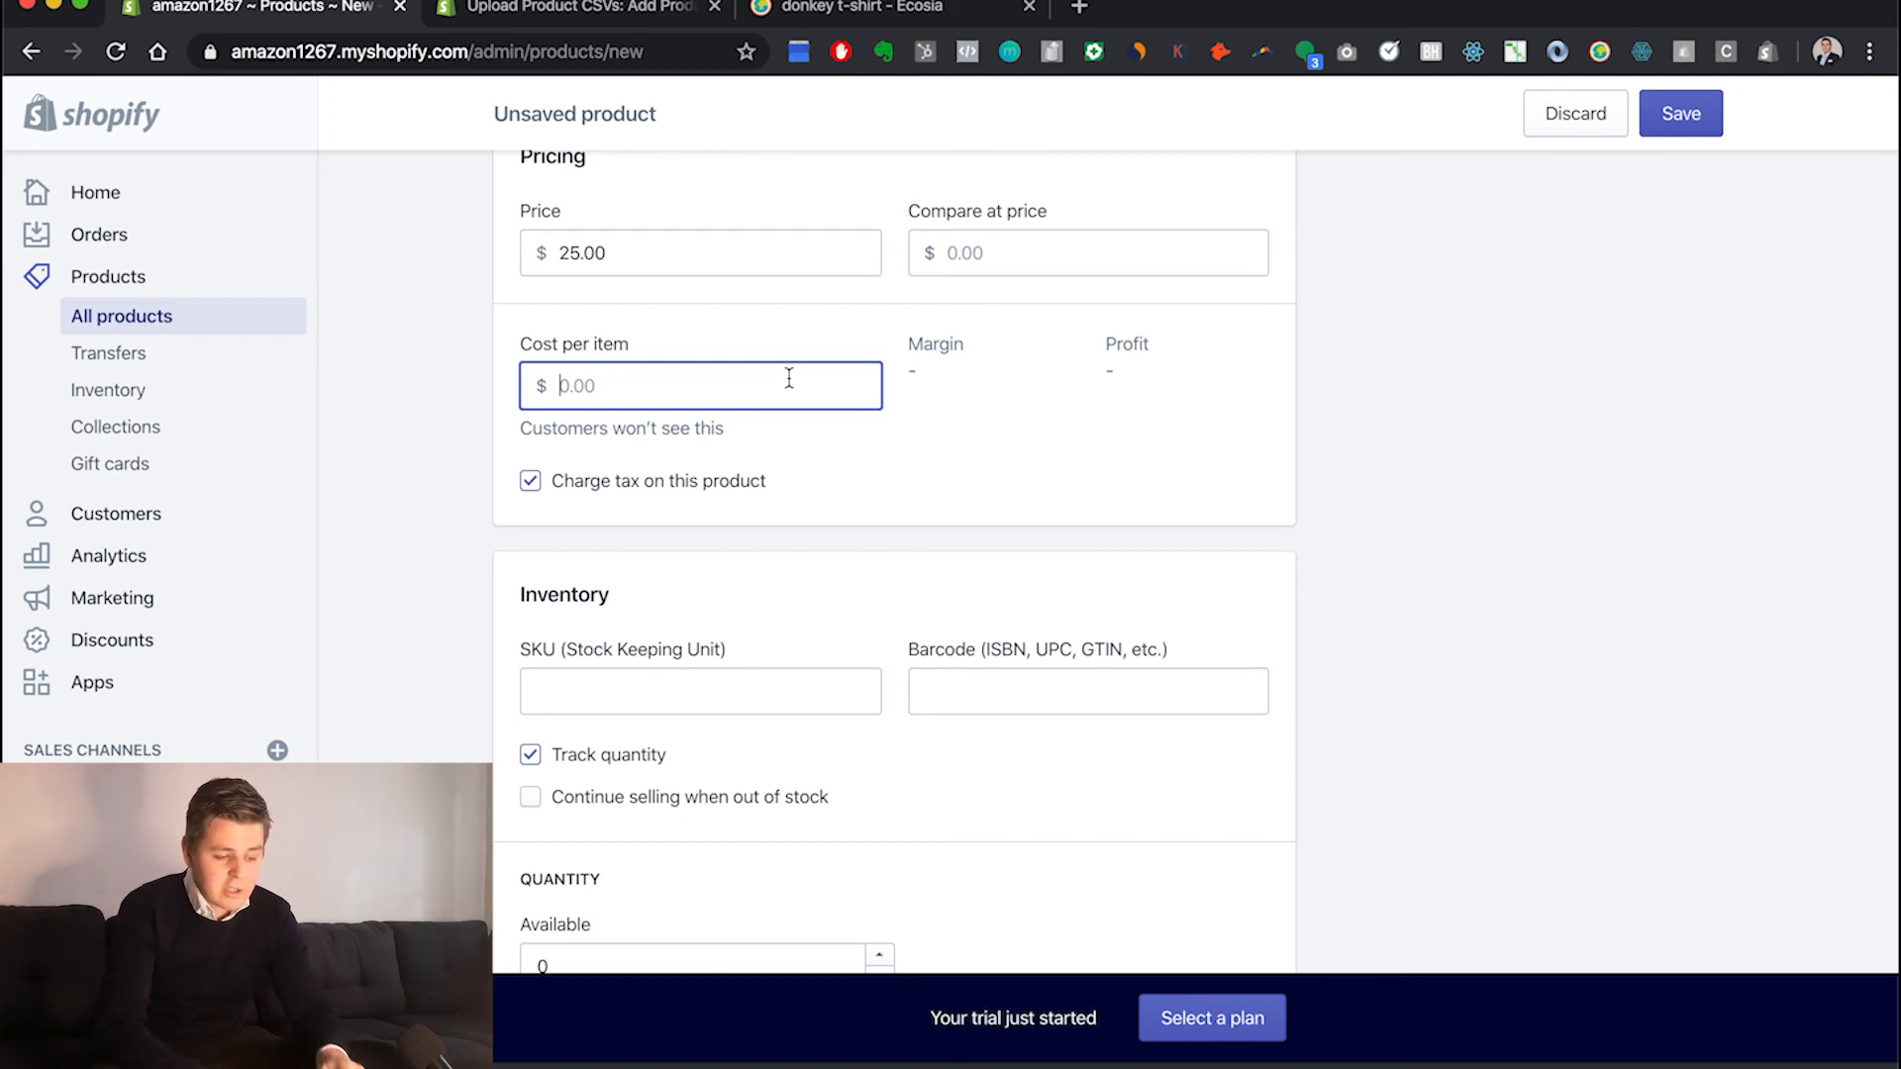
{"action": "type", "text": "5"}
{"action": "left_click", "coordinate": [1007, 497]}
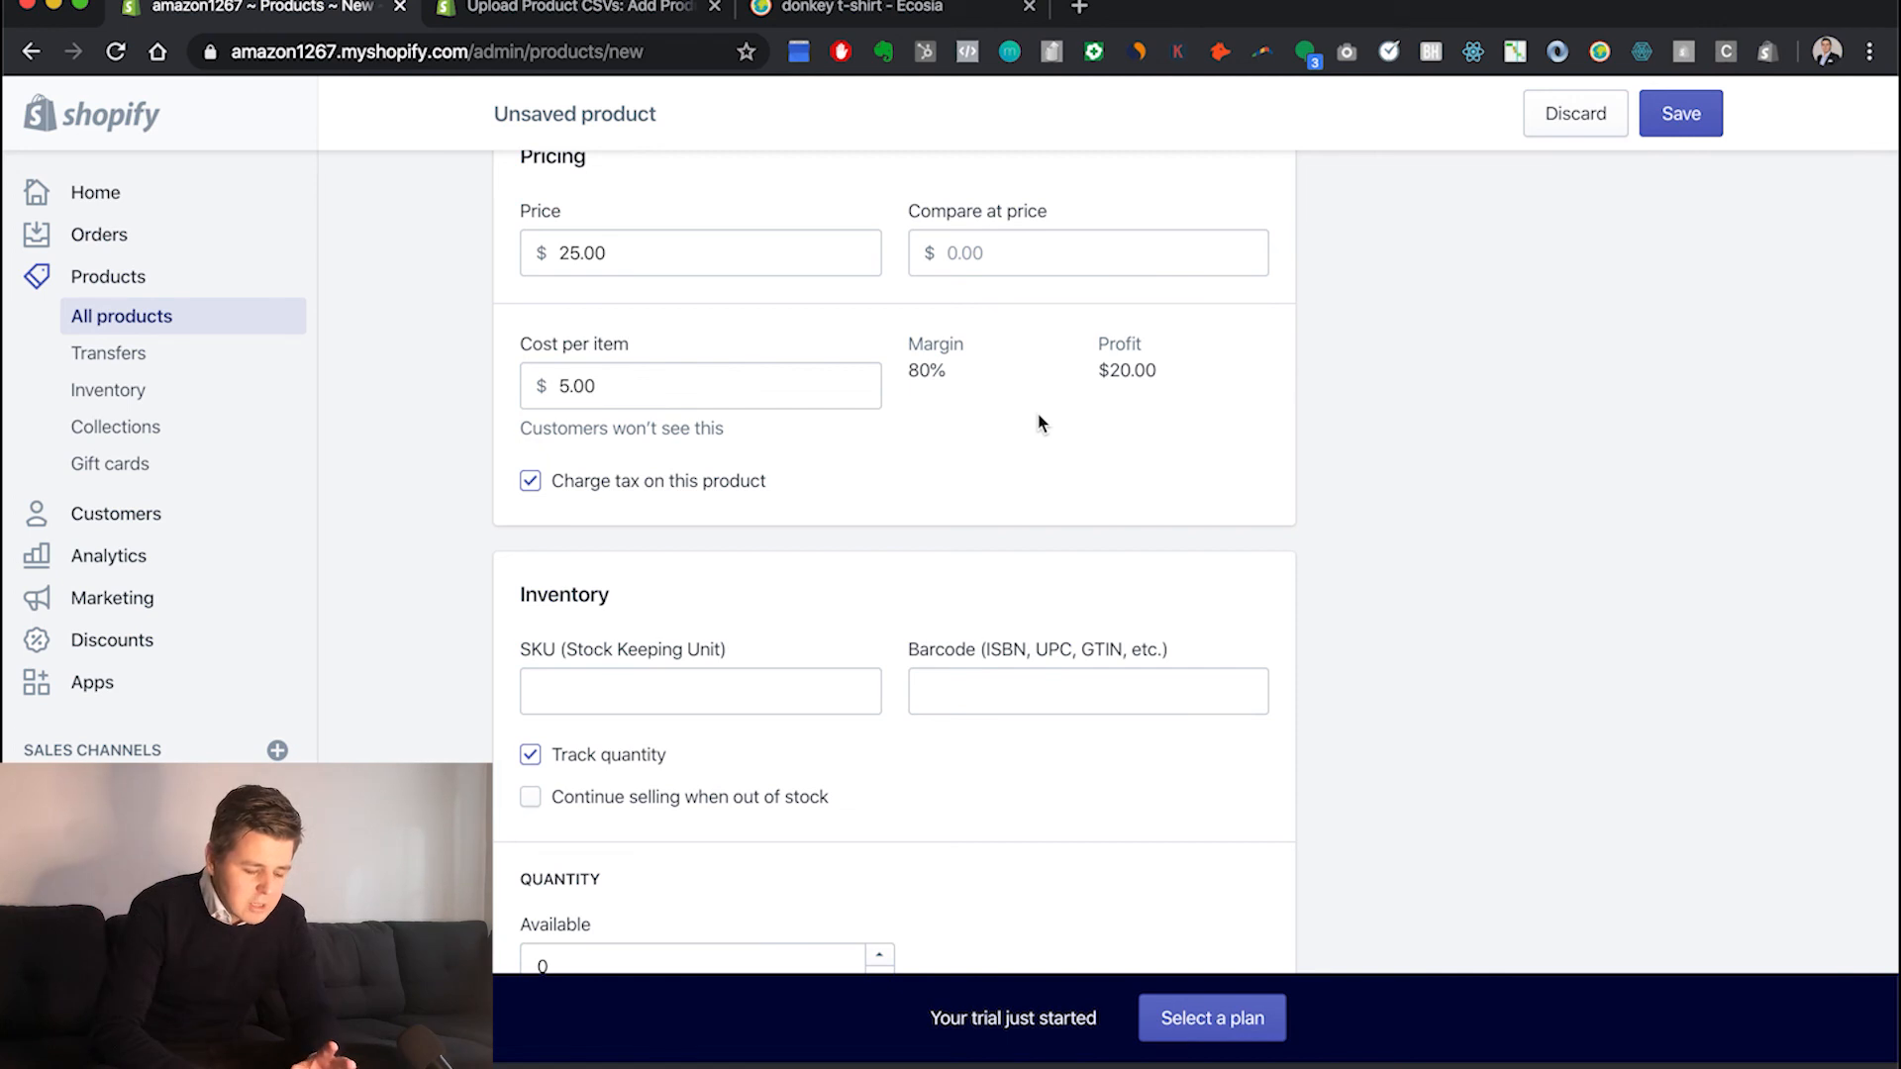
{"action": "scroll", "coordinate": [1038, 423], "scroll_direction": "down", "scroll_amount": 3}
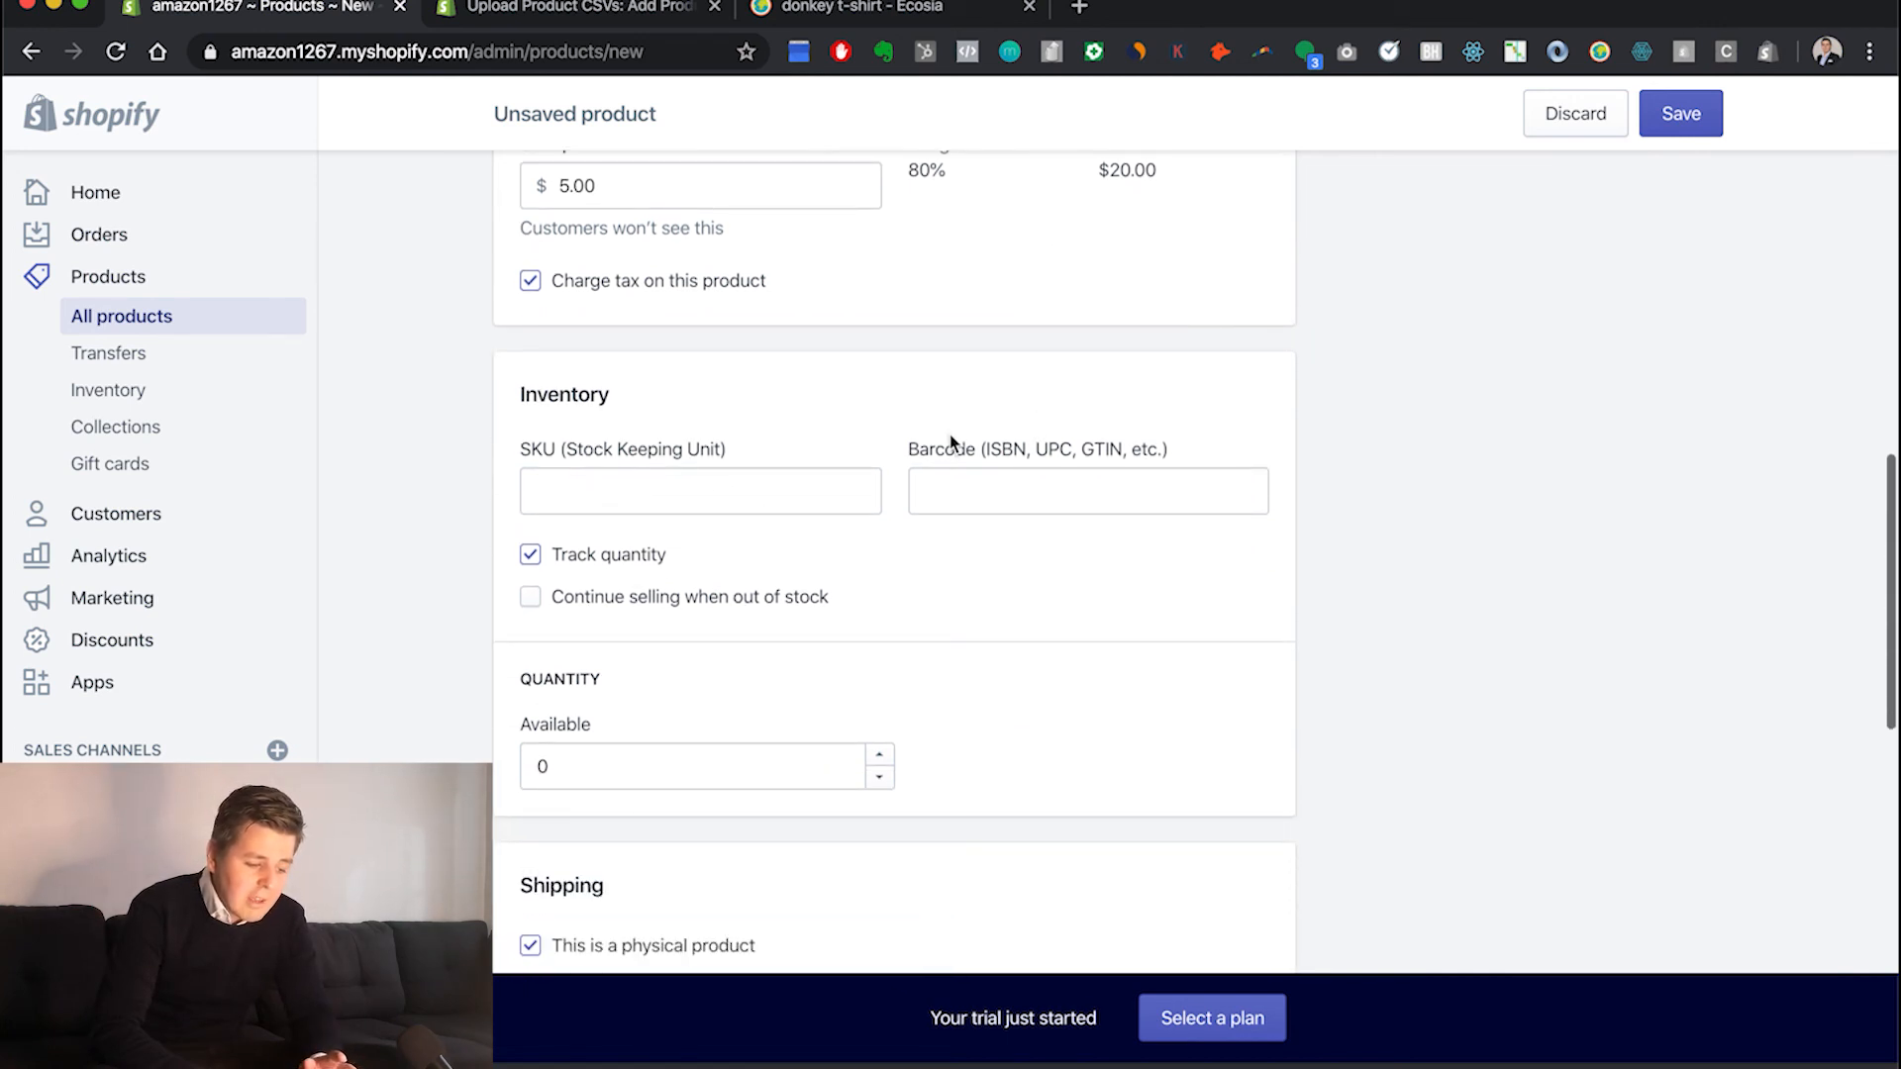
{"action": "left_click", "coordinate": [704, 508]}
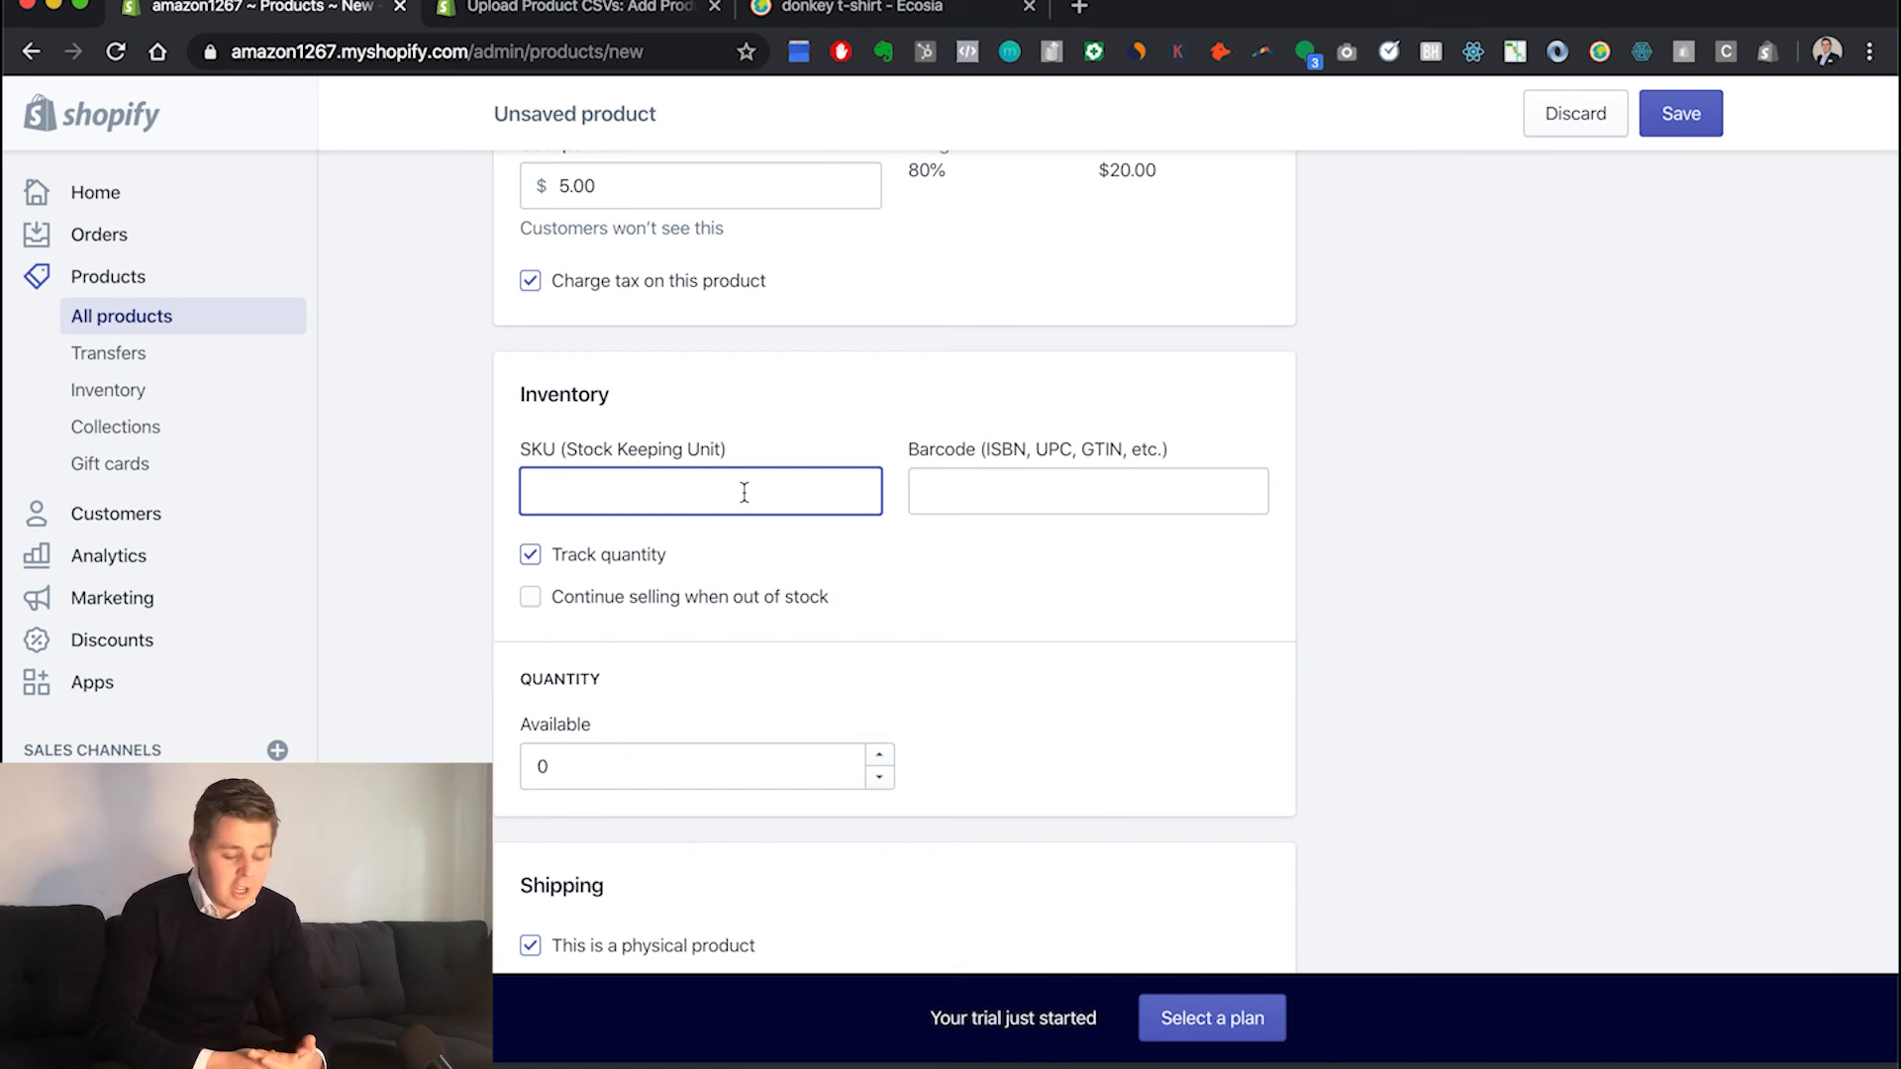
{"action": "left_click", "coordinate": [985, 481]}
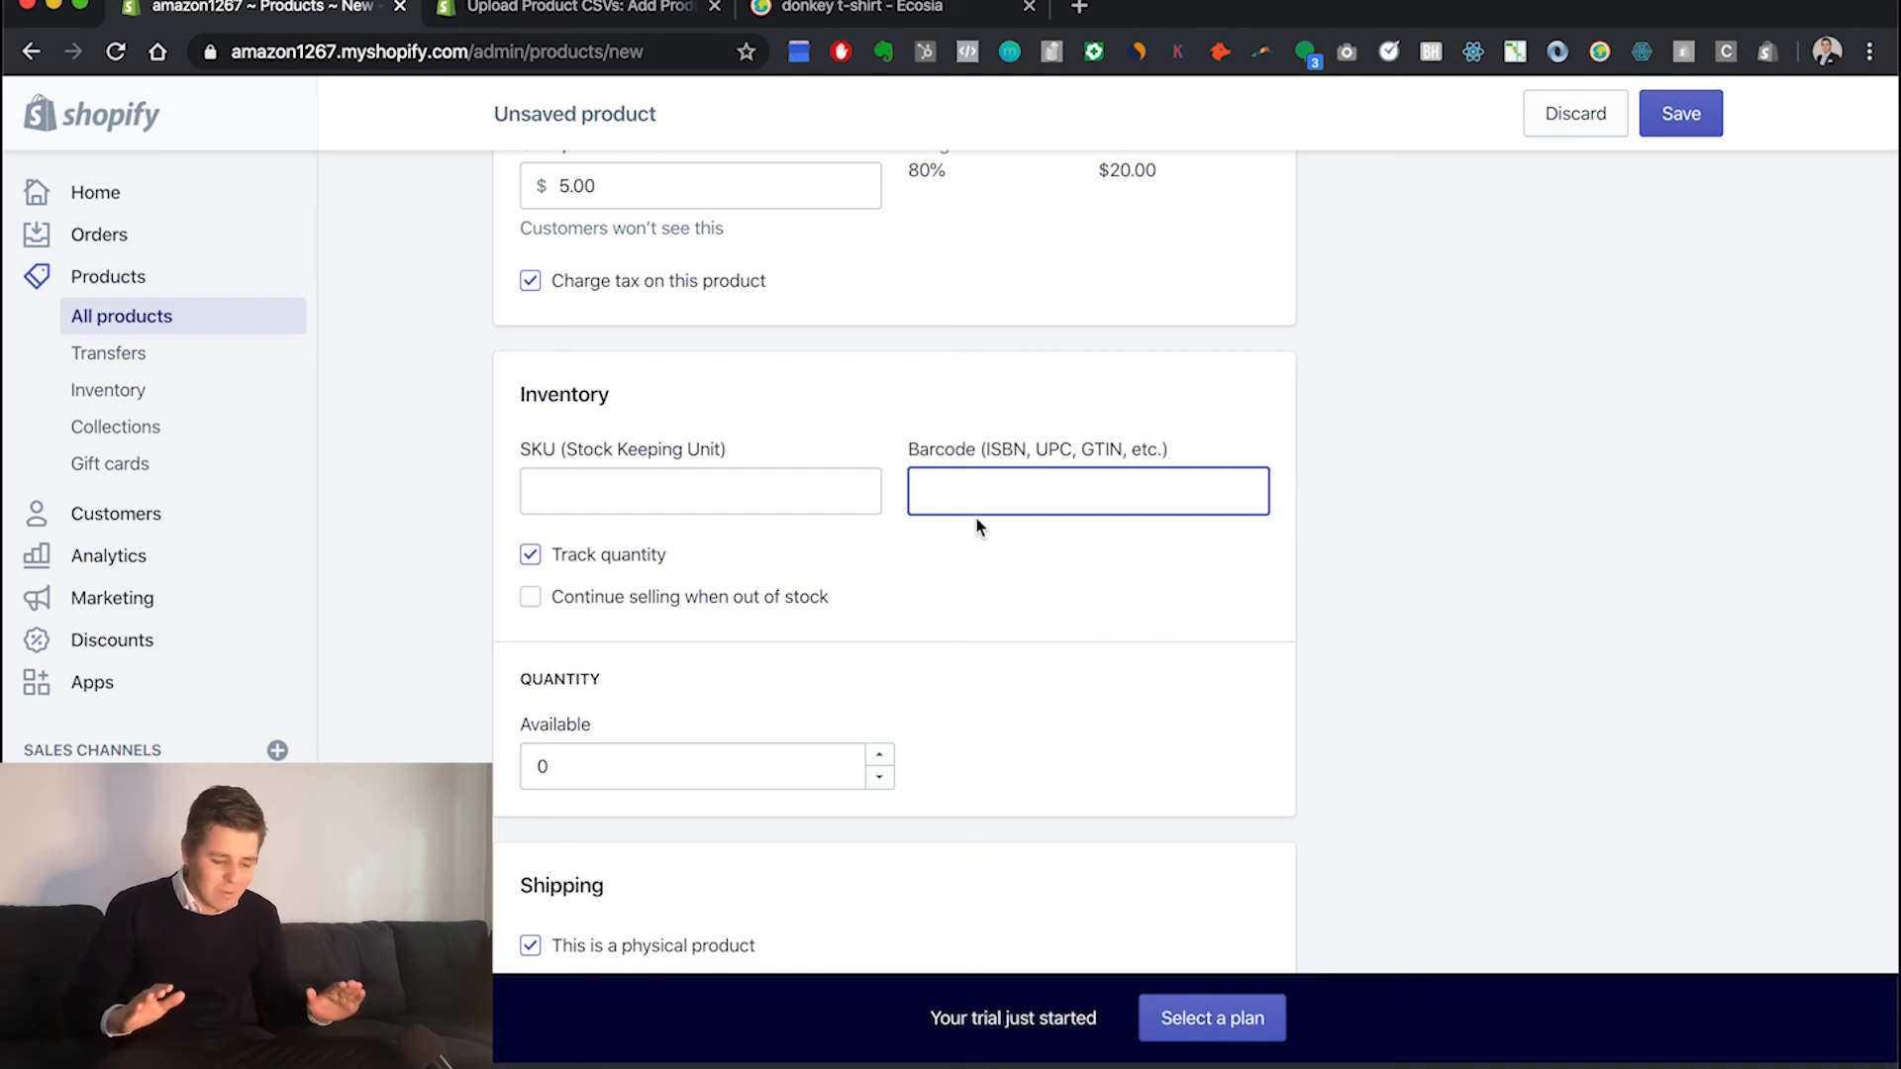
{"action": "left_click", "coordinate": [924, 557]}
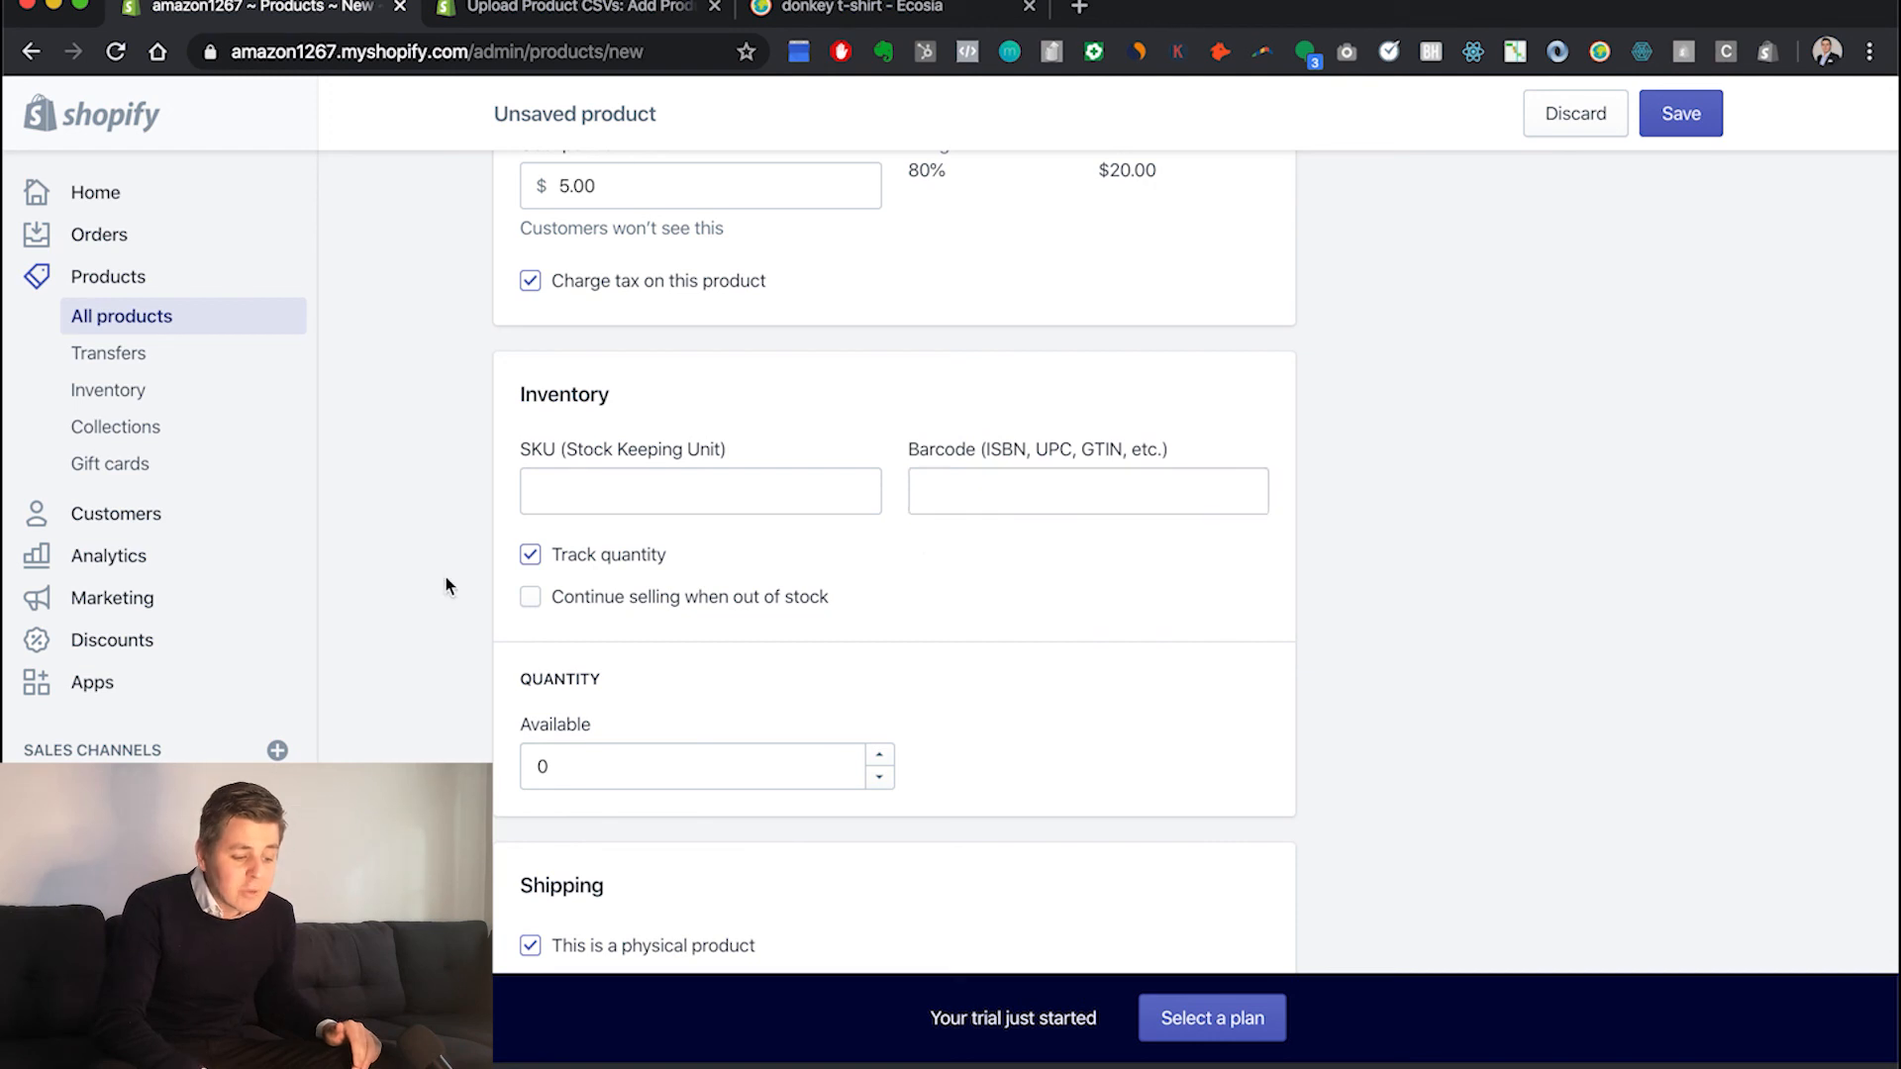
{"action": "left_click", "coordinate": [531, 557]}
{"action": "left_click", "coordinate": [531, 558]}
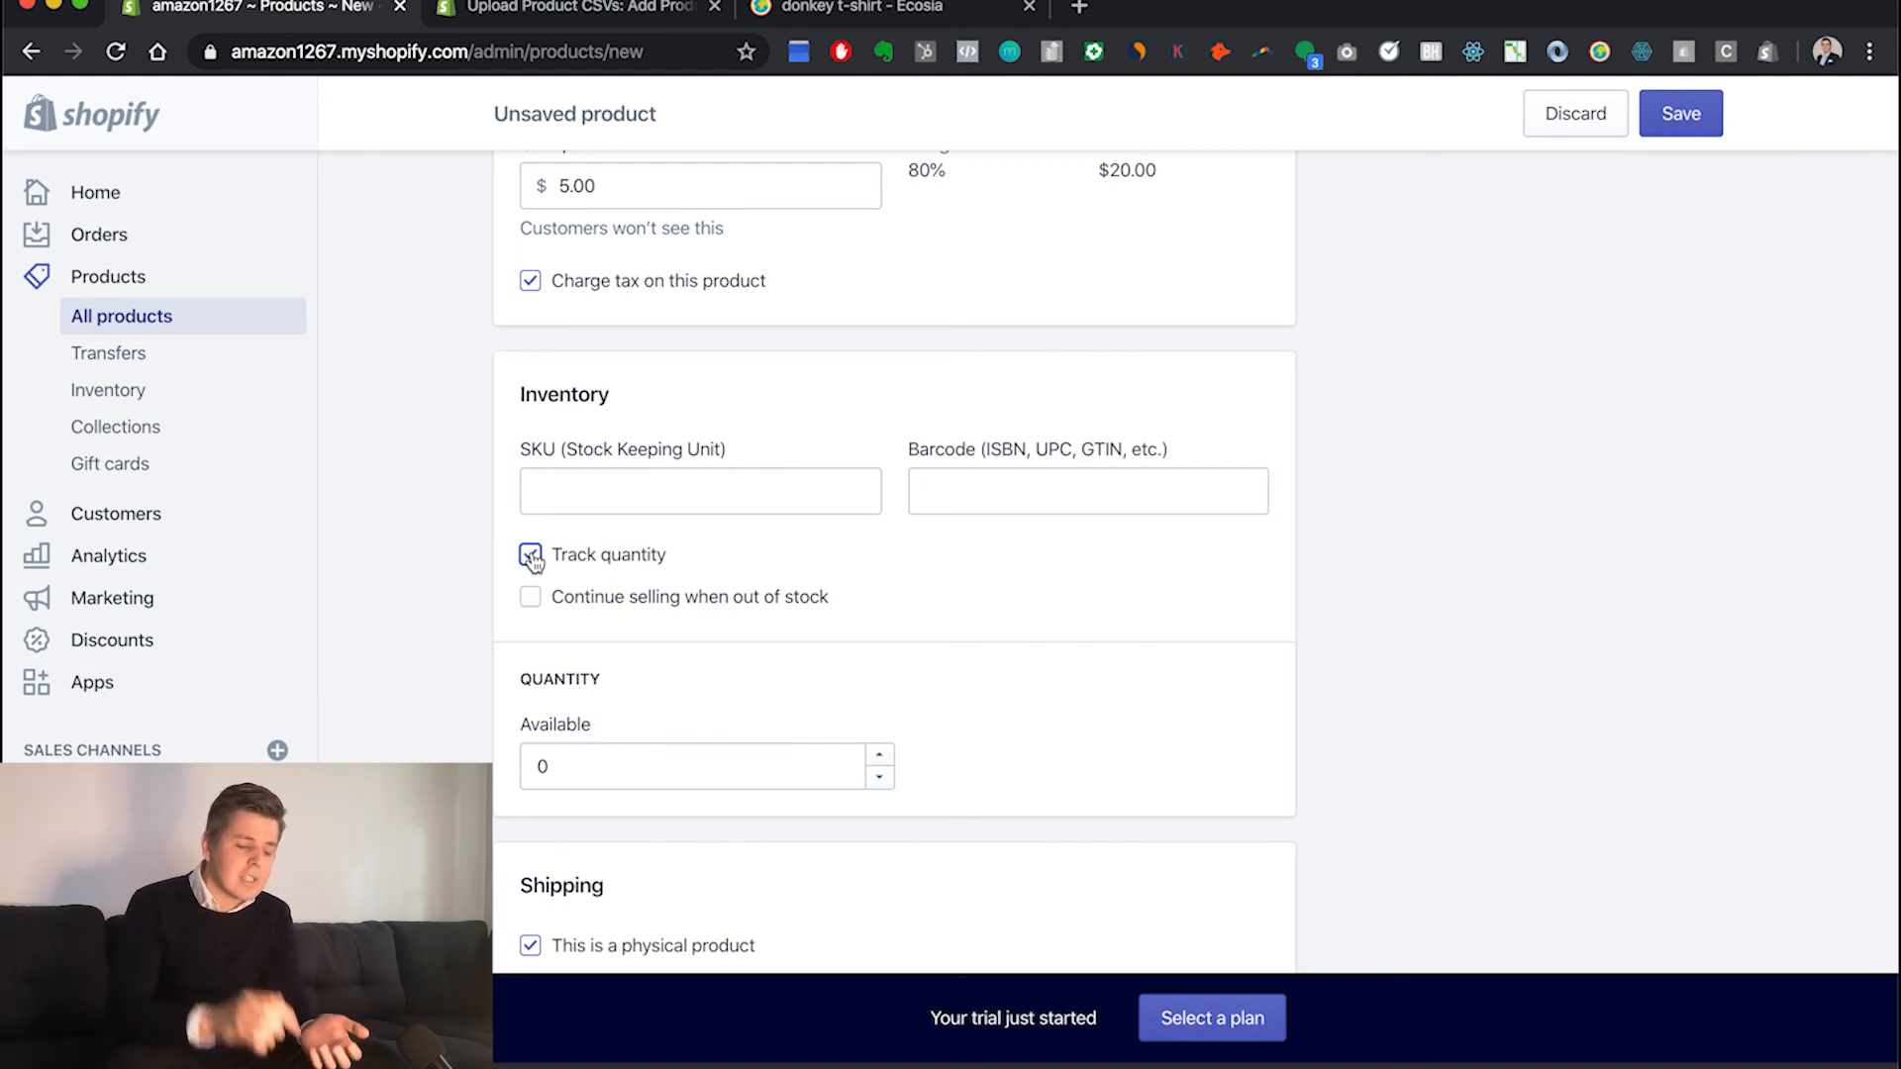
{"action": "left_click", "coordinate": [530, 599]}
{"action": "left_click", "coordinate": [530, 599]}
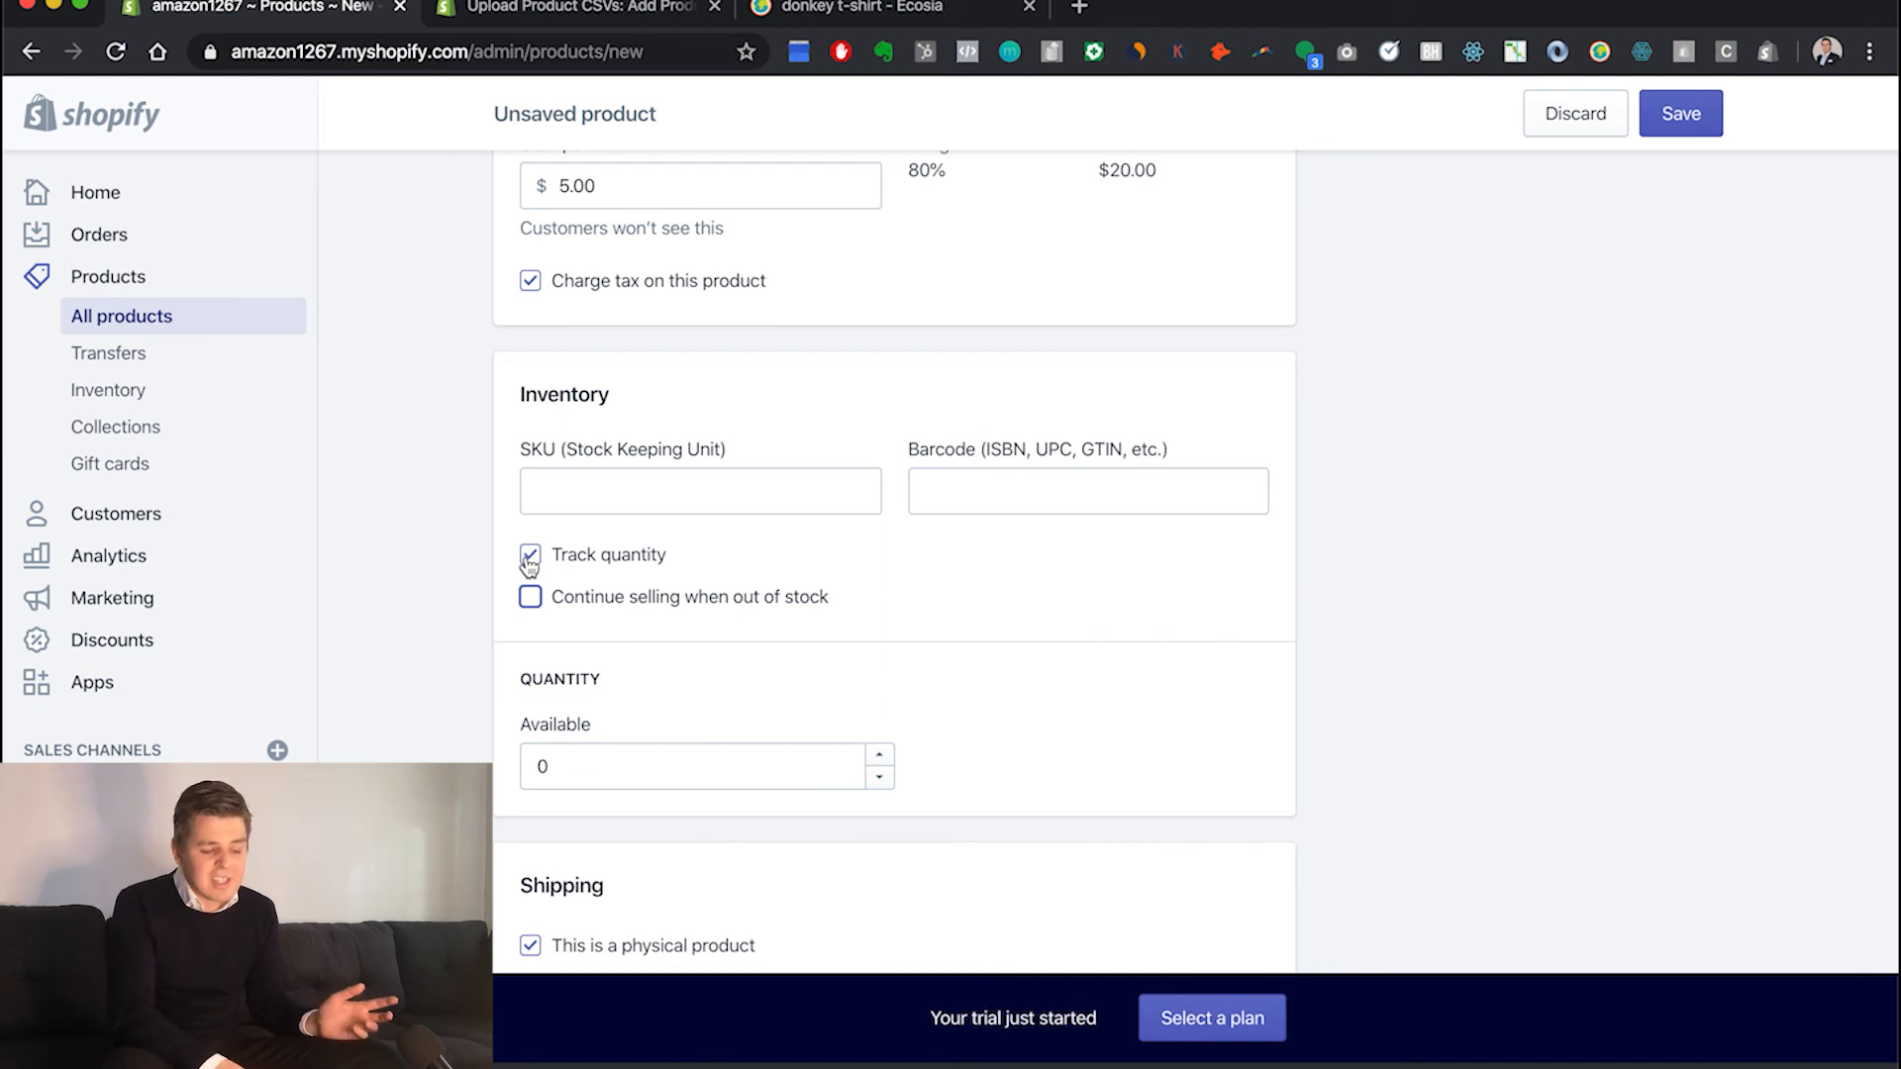
{"action": "left_click", "coordinate": [530, 556]}
{"action": "left_click", "coordinate": [529, 556]}
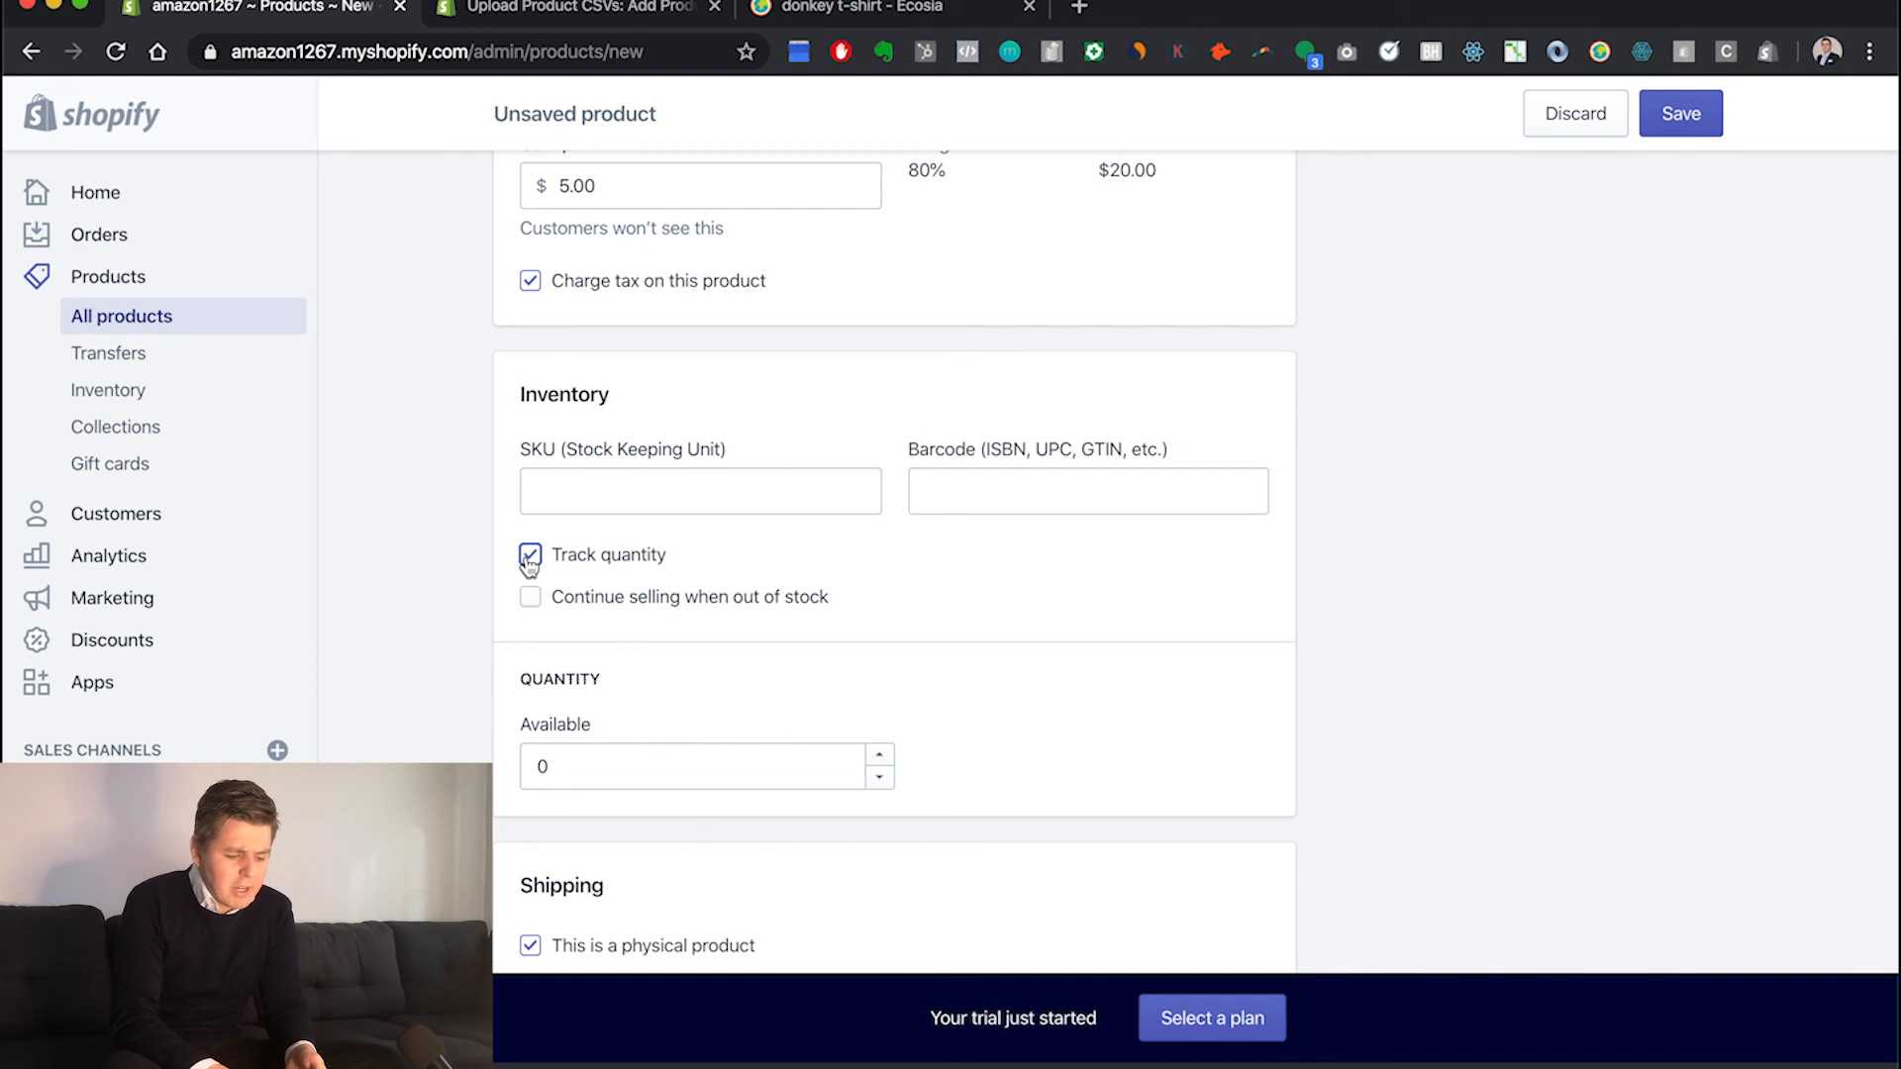
Set the product's available inventory quantity to 5
{"action": "scroll", "coordinate": [679, 636], "scroll_direction": "down", "scroll_amount": 2}
{"action": "left_click", "coordinate": [682, 642]}
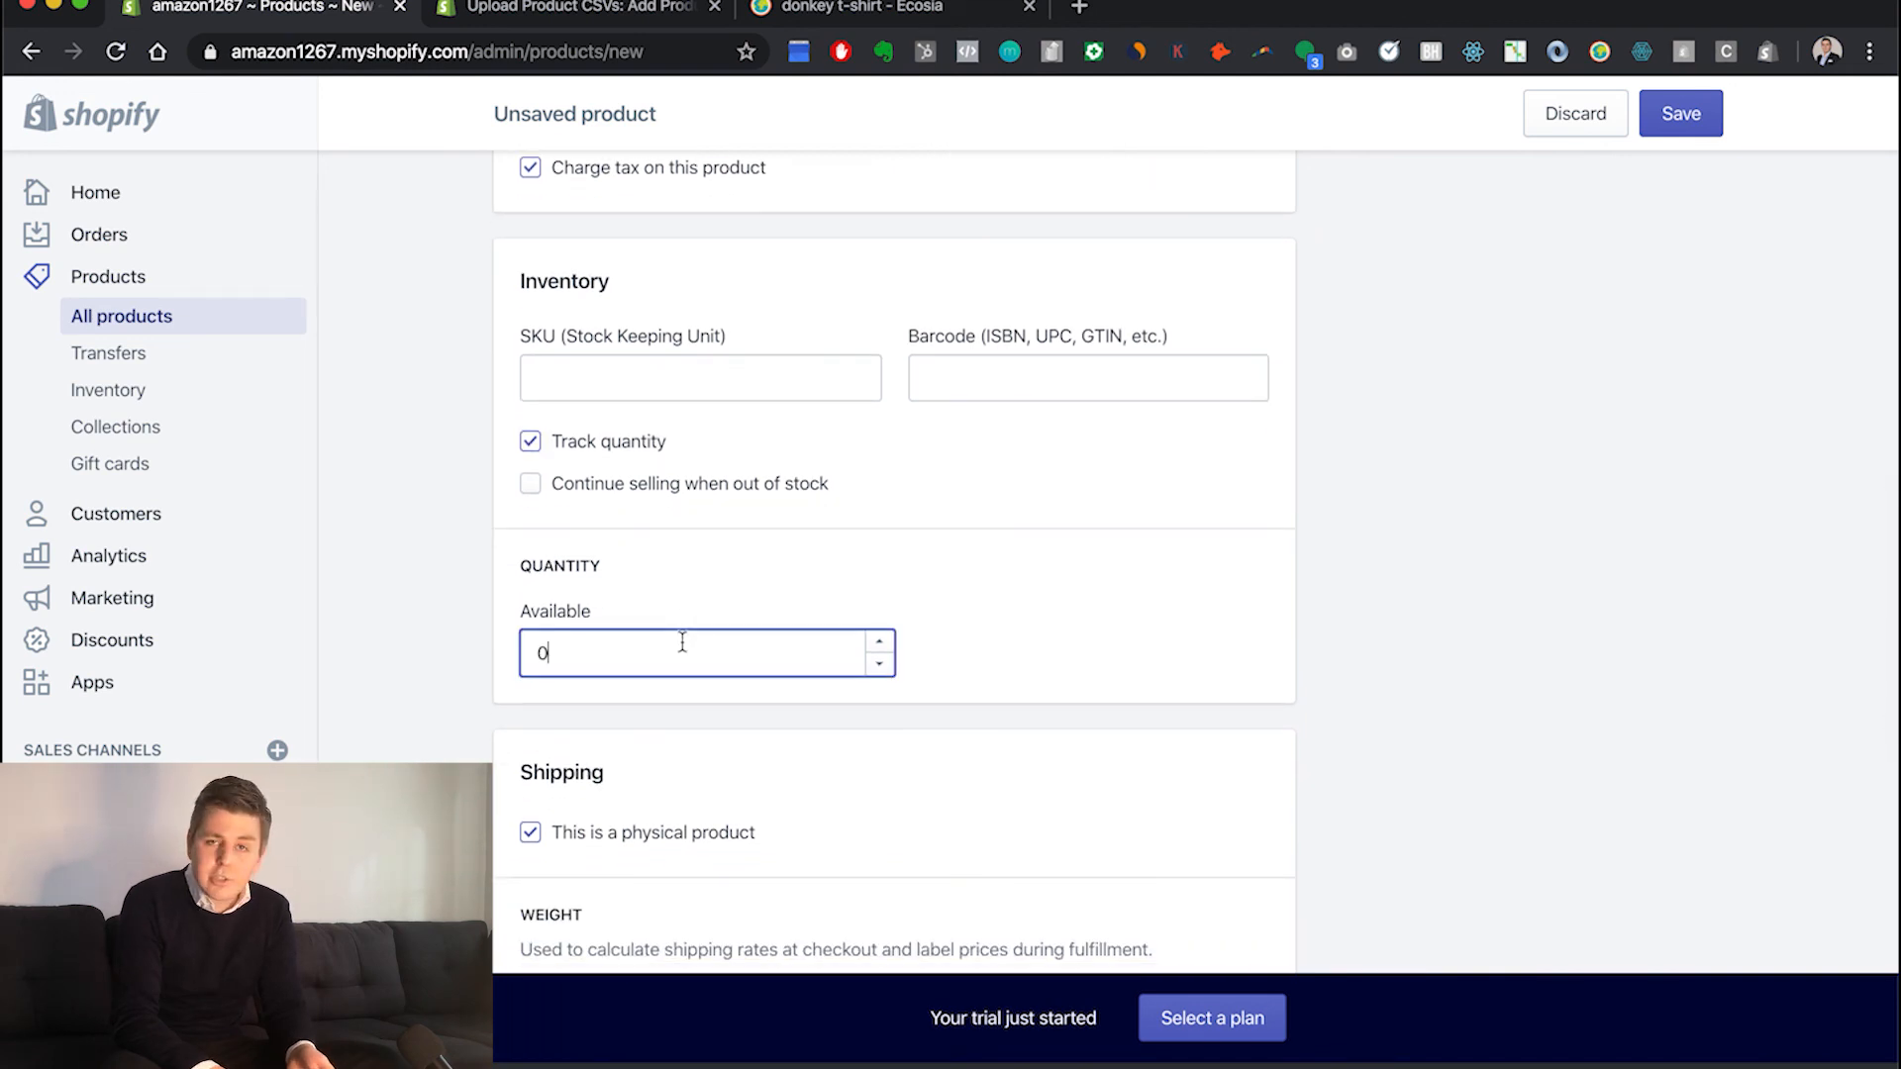
{"action": "double_click", "coordinate": [682, 643]}
{"action": "type", "text": "5"}
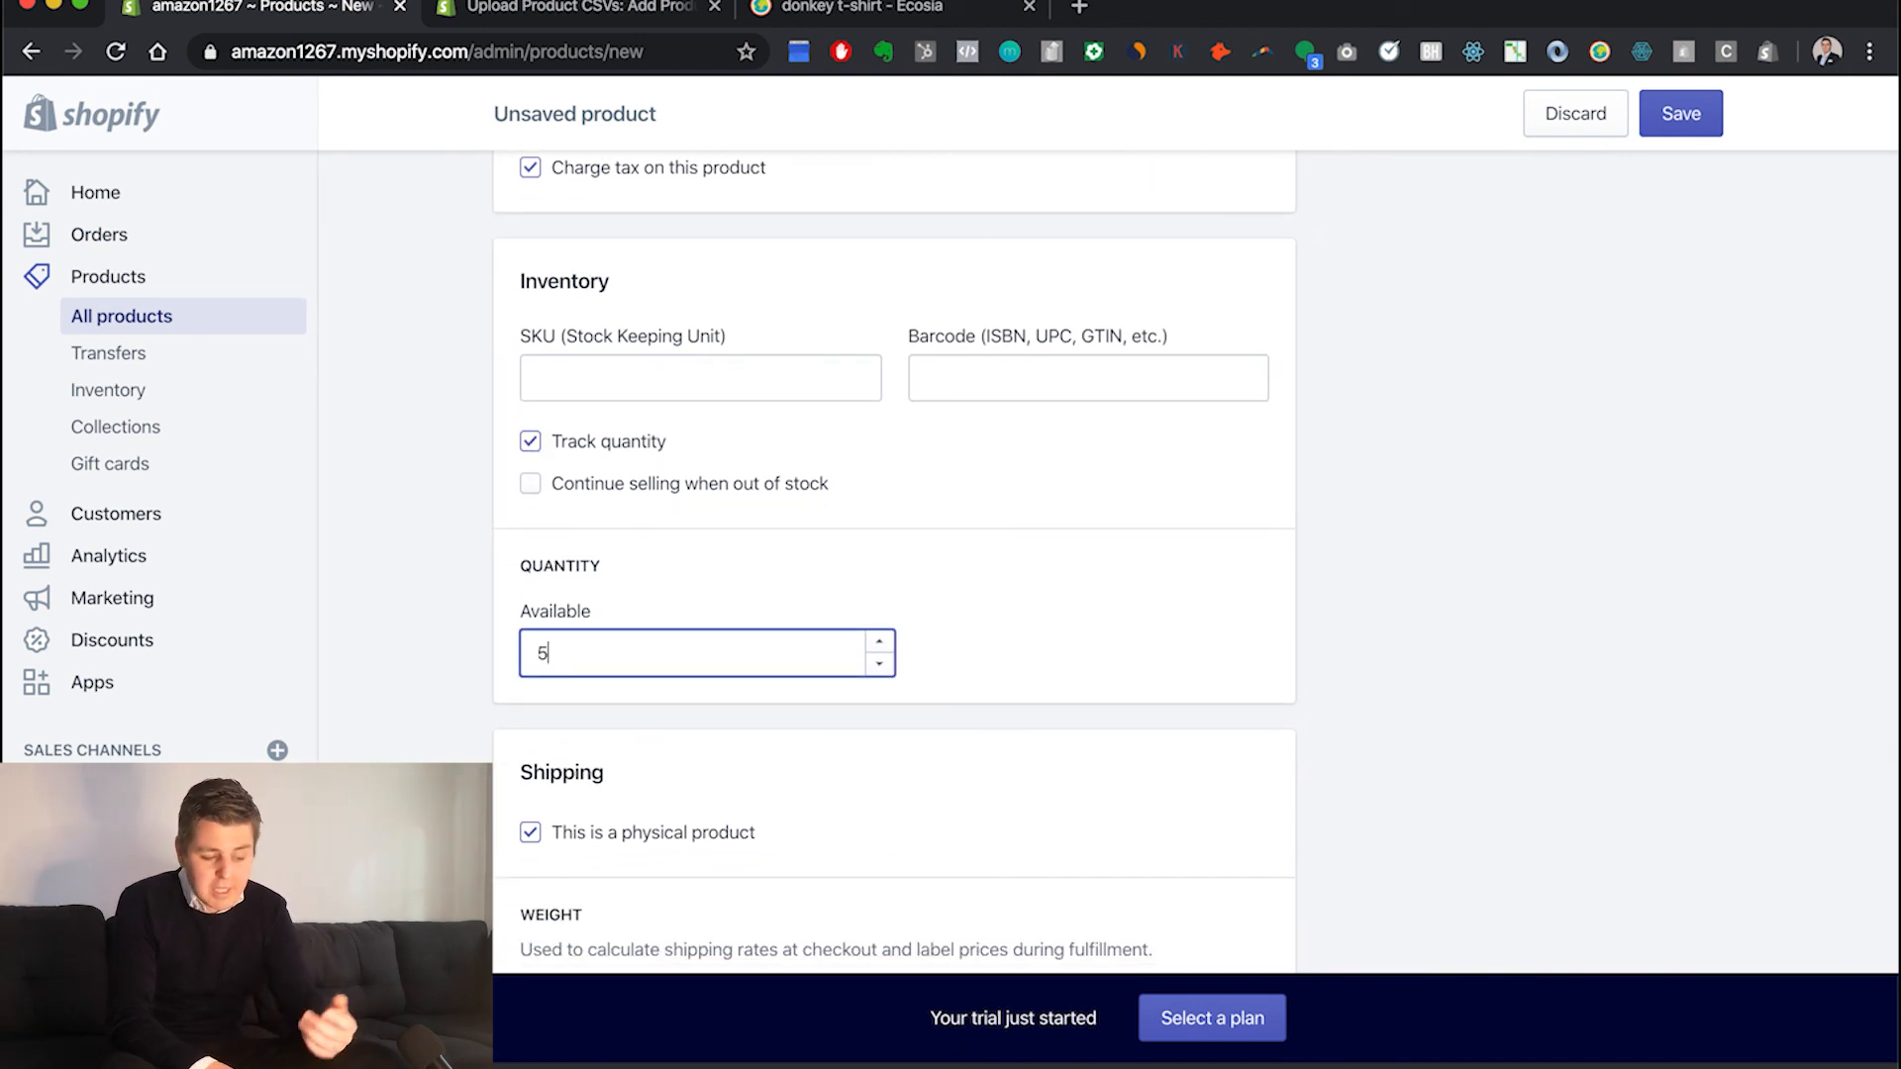
Try turning off the physical product setting under Shipping, and turn it back on
{"action": "scroll", "coordinate": [752, 752], "scroll_direction": "down", "scroll_amount": 5}
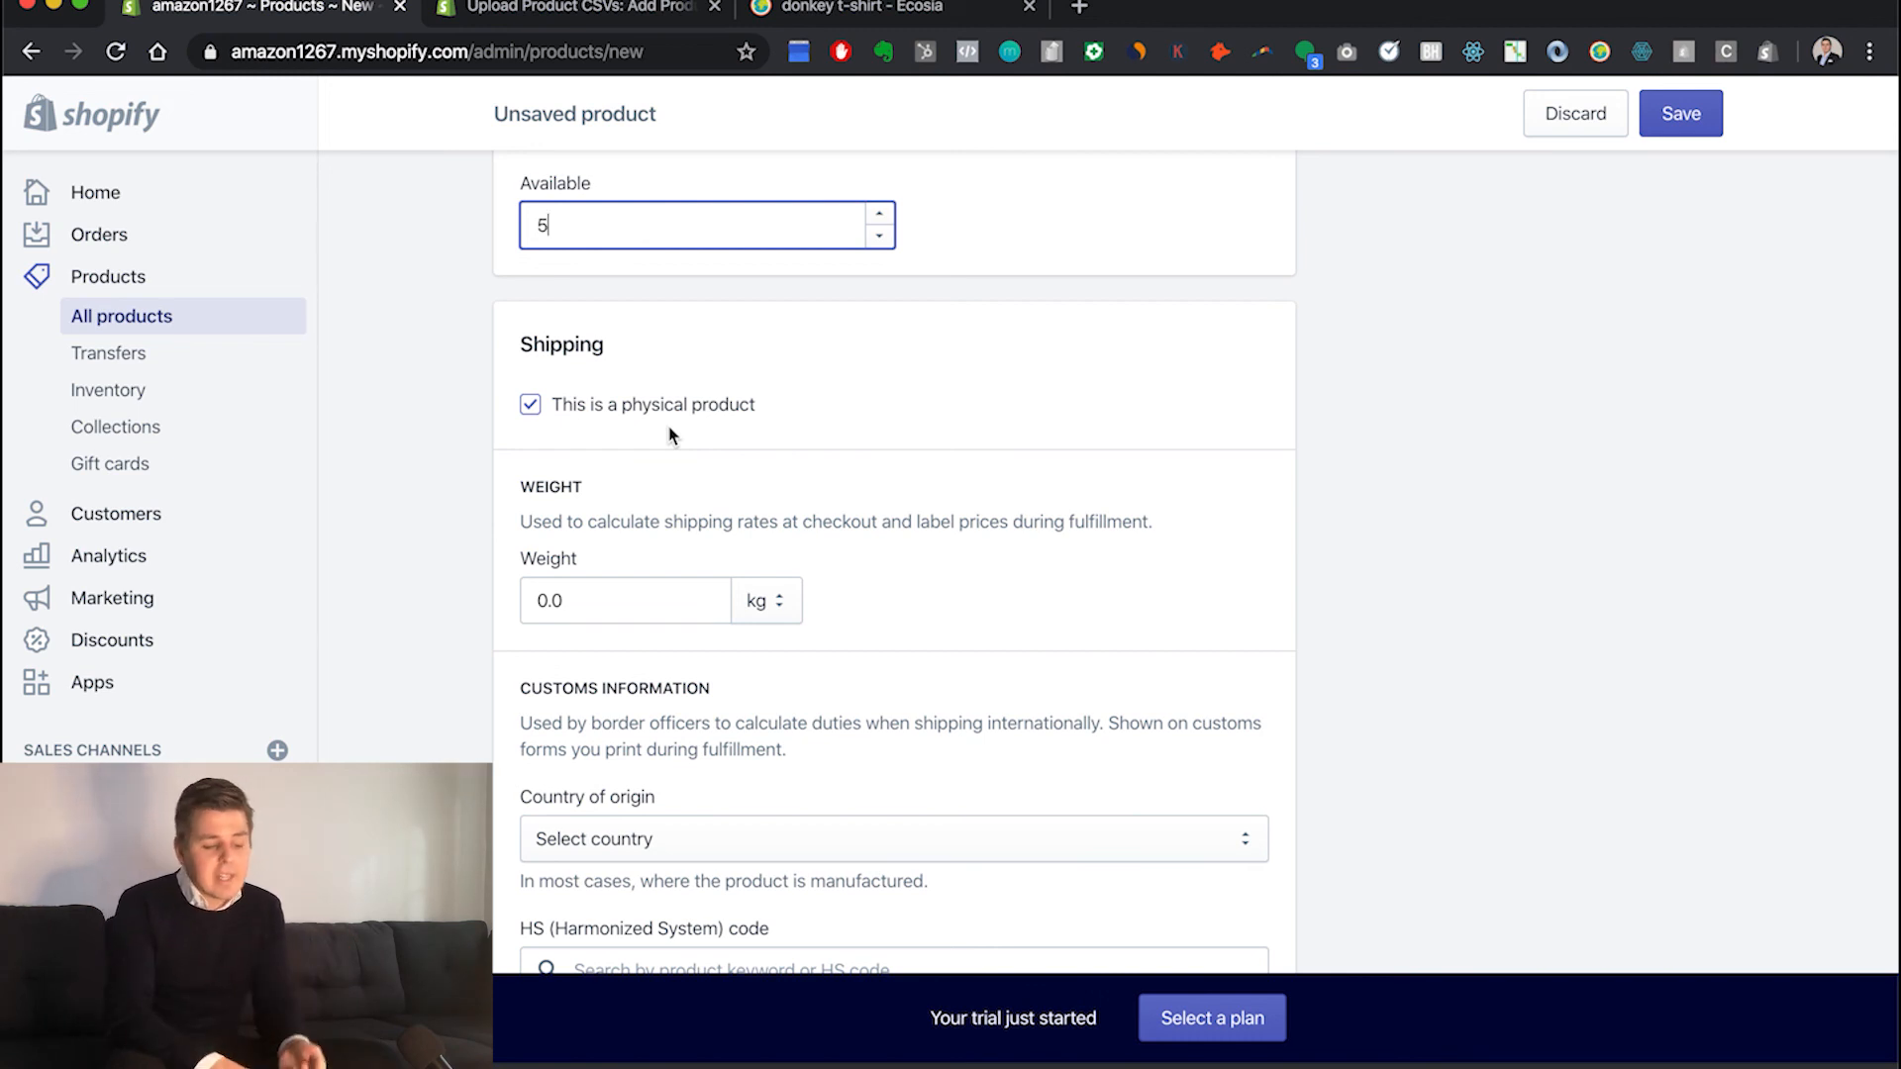
{"action": "left_click", "coordinate": [531, 408]}
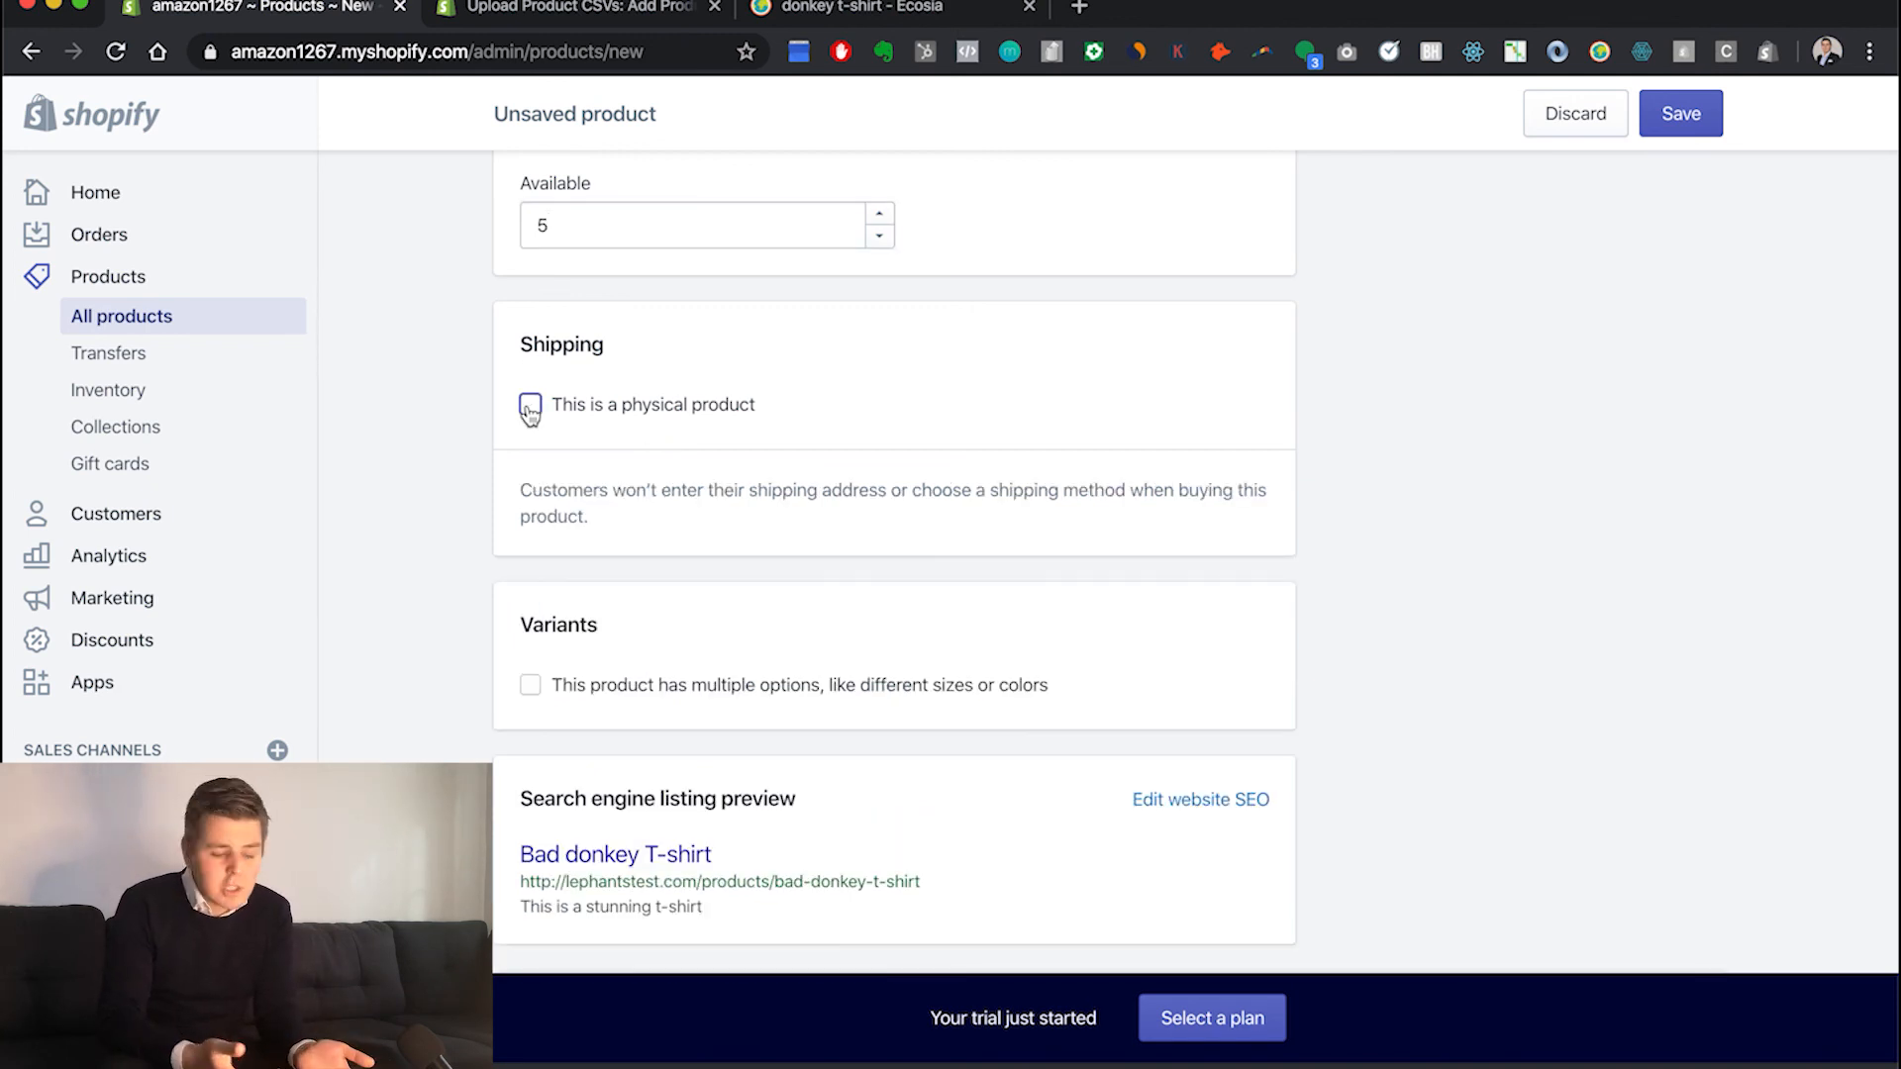
{"action": "left_click", "coordinate": [531, 408]}
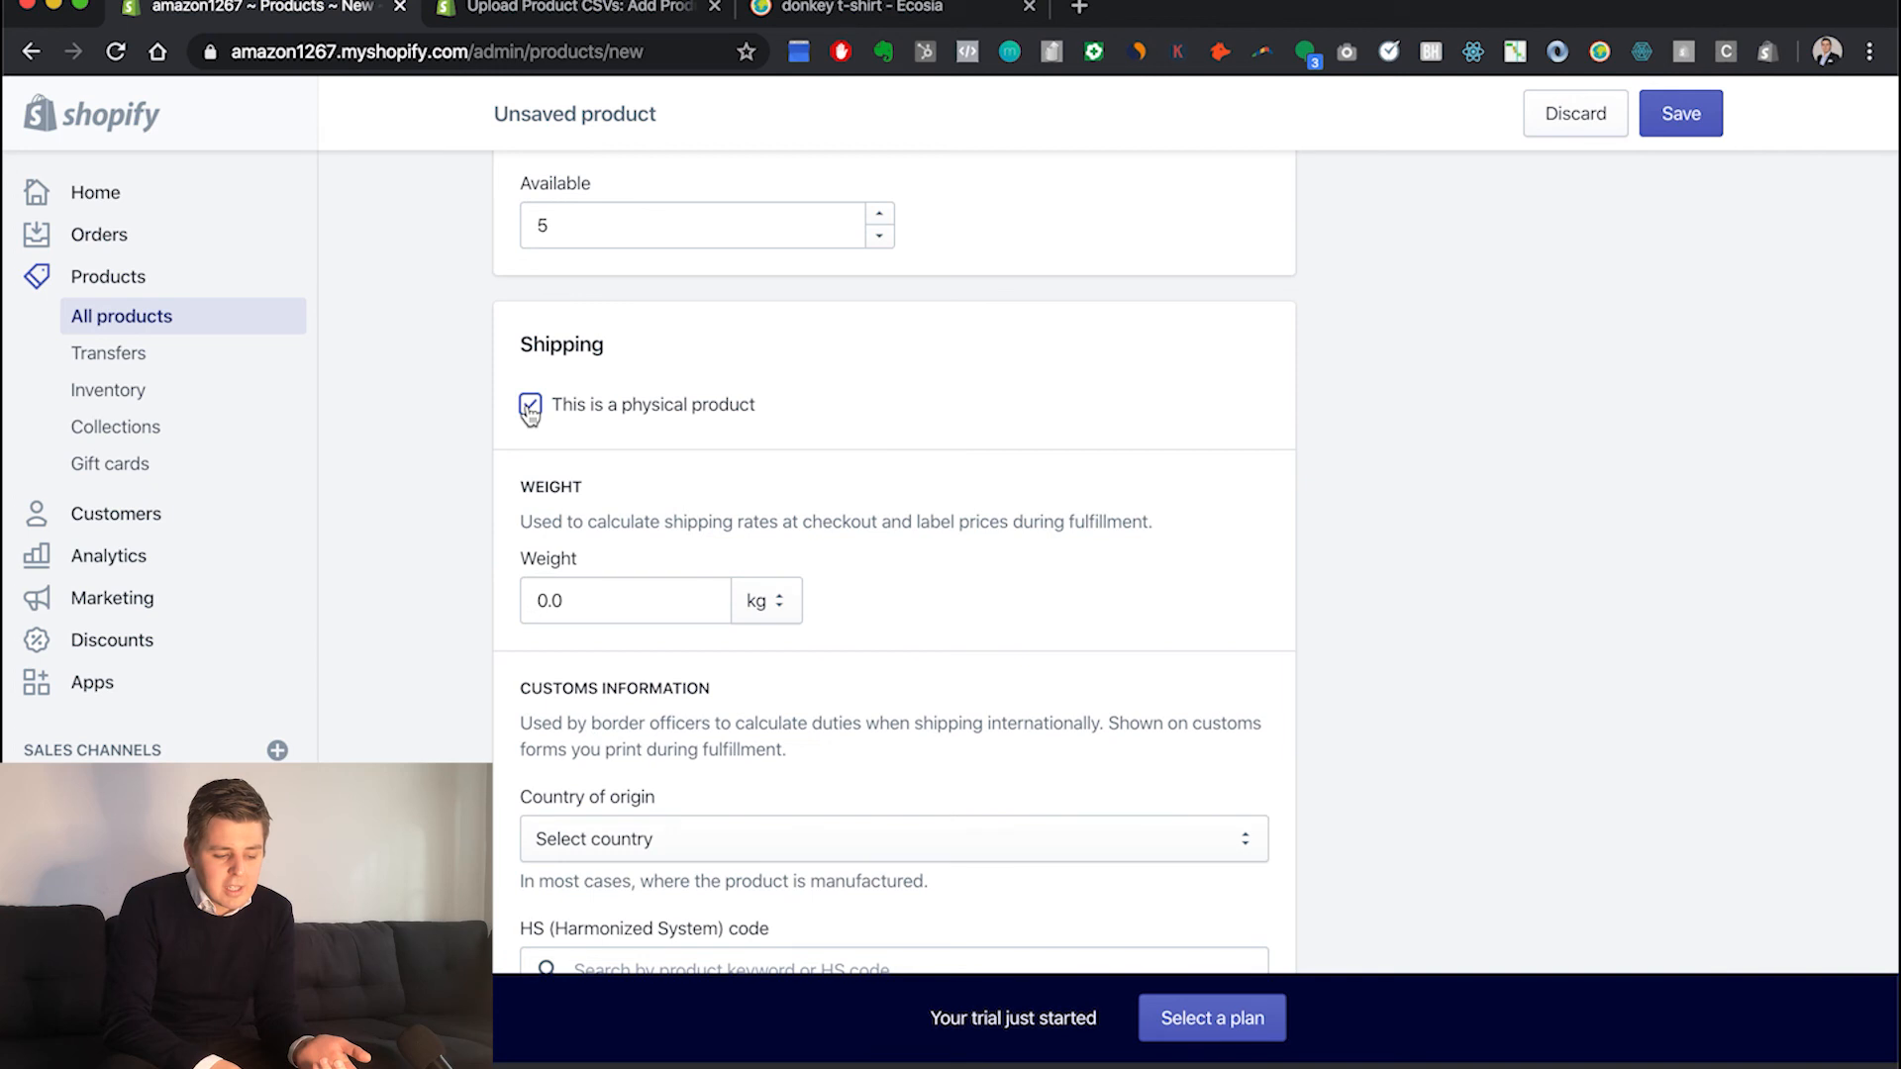
{"action": "left_click", "coordinate": [531, 407]}
{"action": "left_click", "coordinate": [531, 408]}
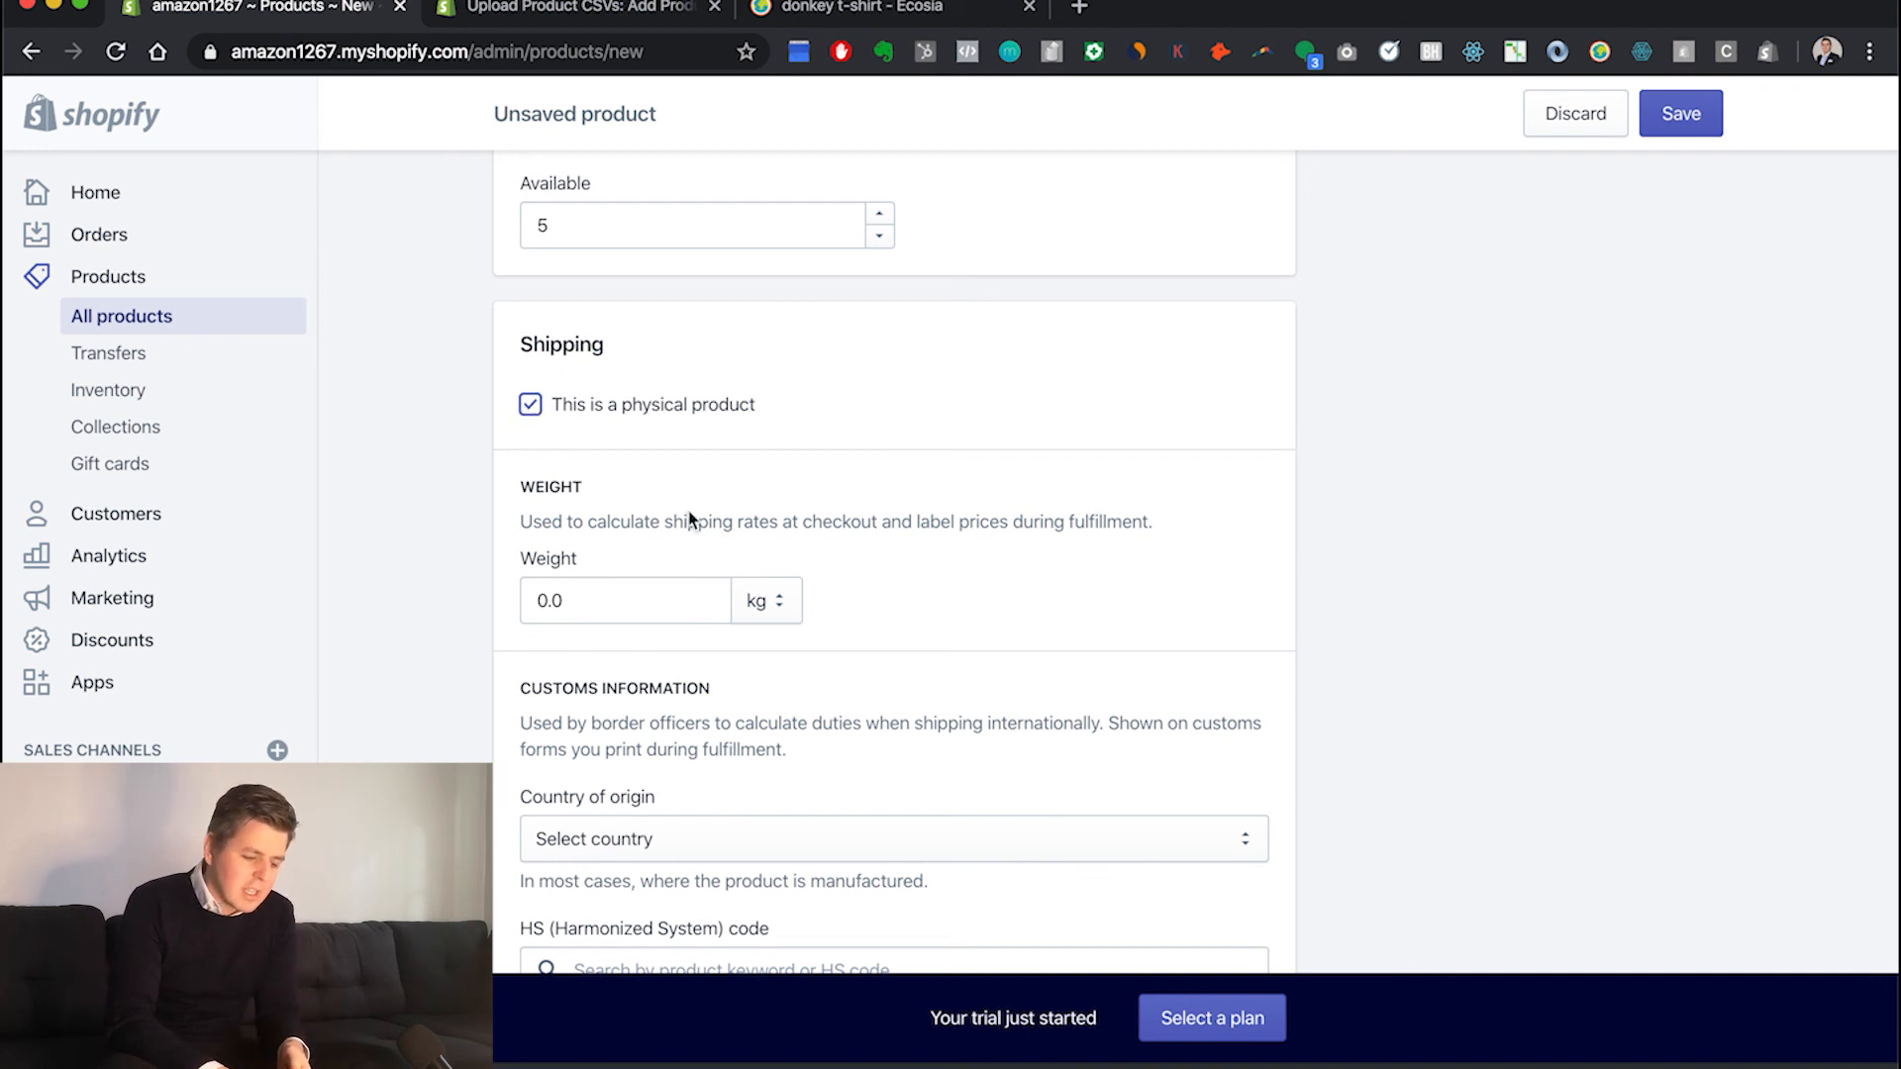
Examine the product's shipping weight, country of origin and HS code fields
{"action": "scroll", "coordinate": [687, 515], "scroll_direction": "down", "scroll_amount": 2}
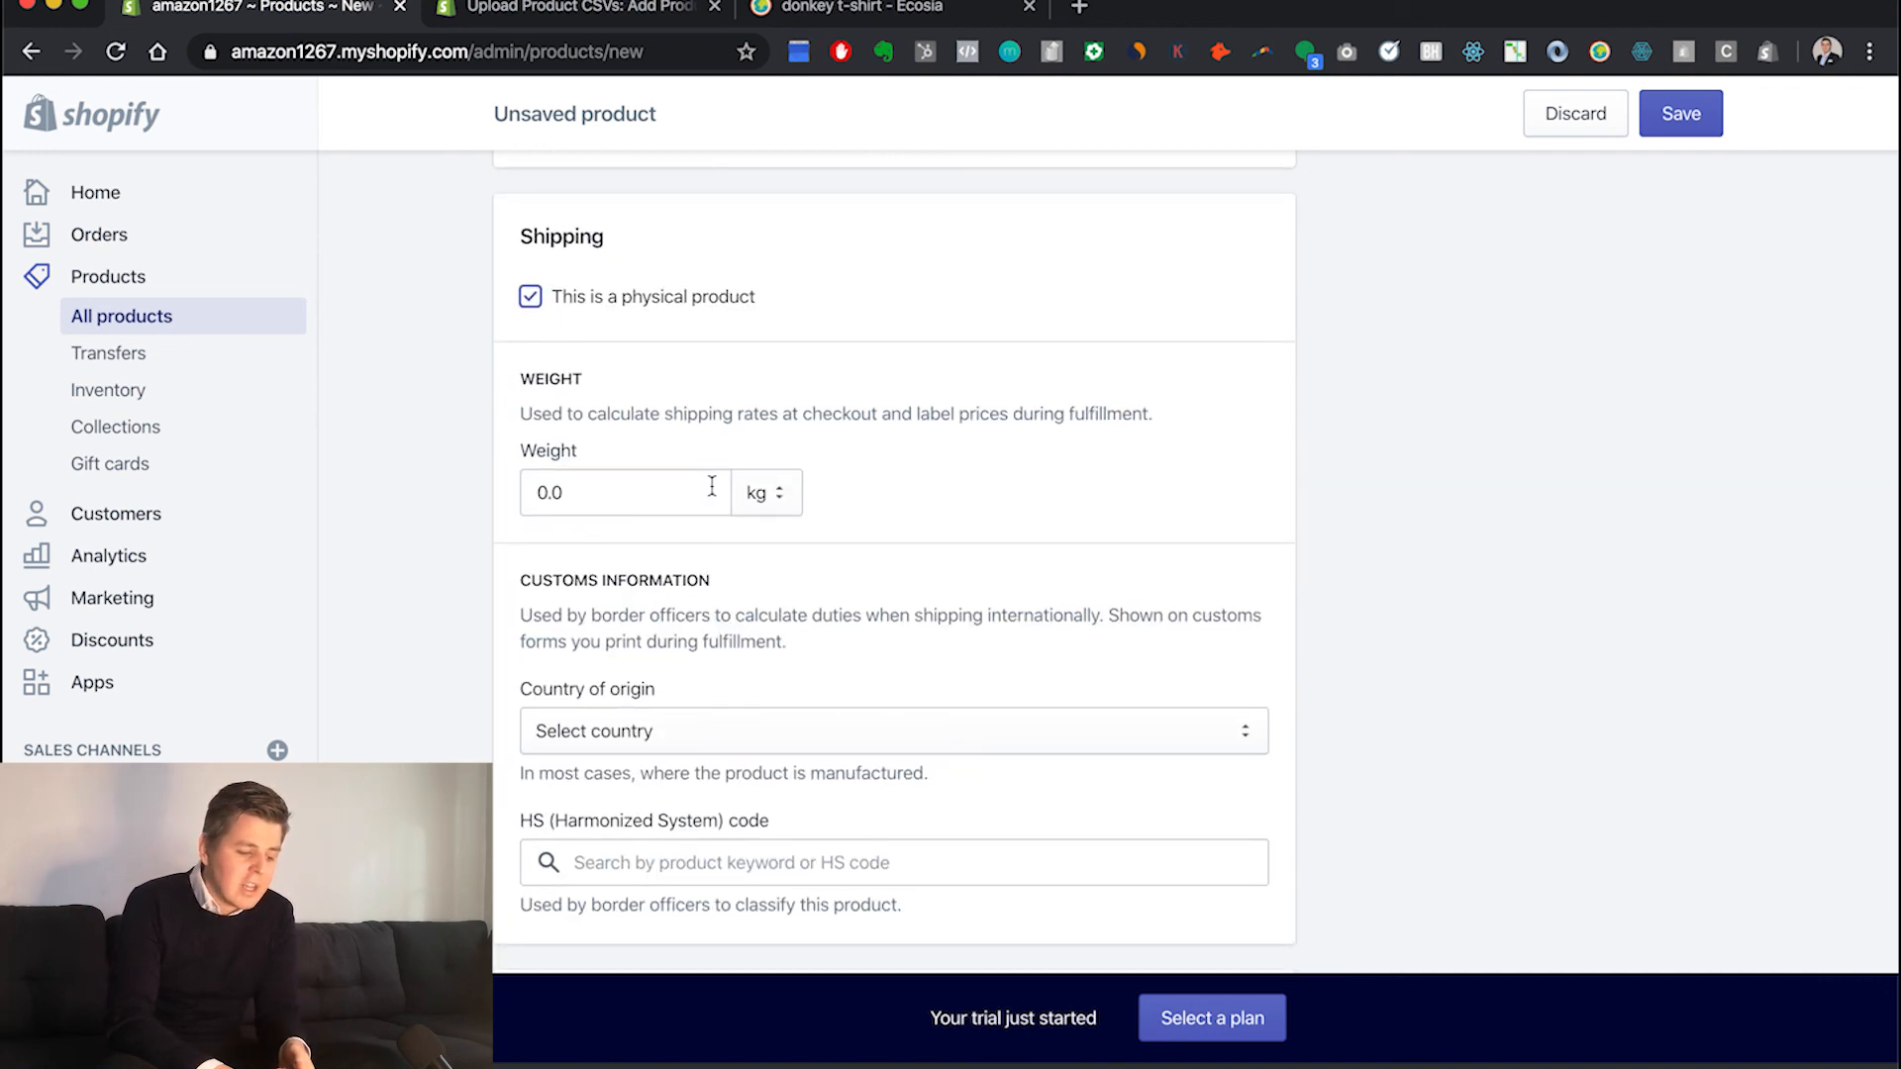
{"action": "left_click", "coordinate": [669, 492]}
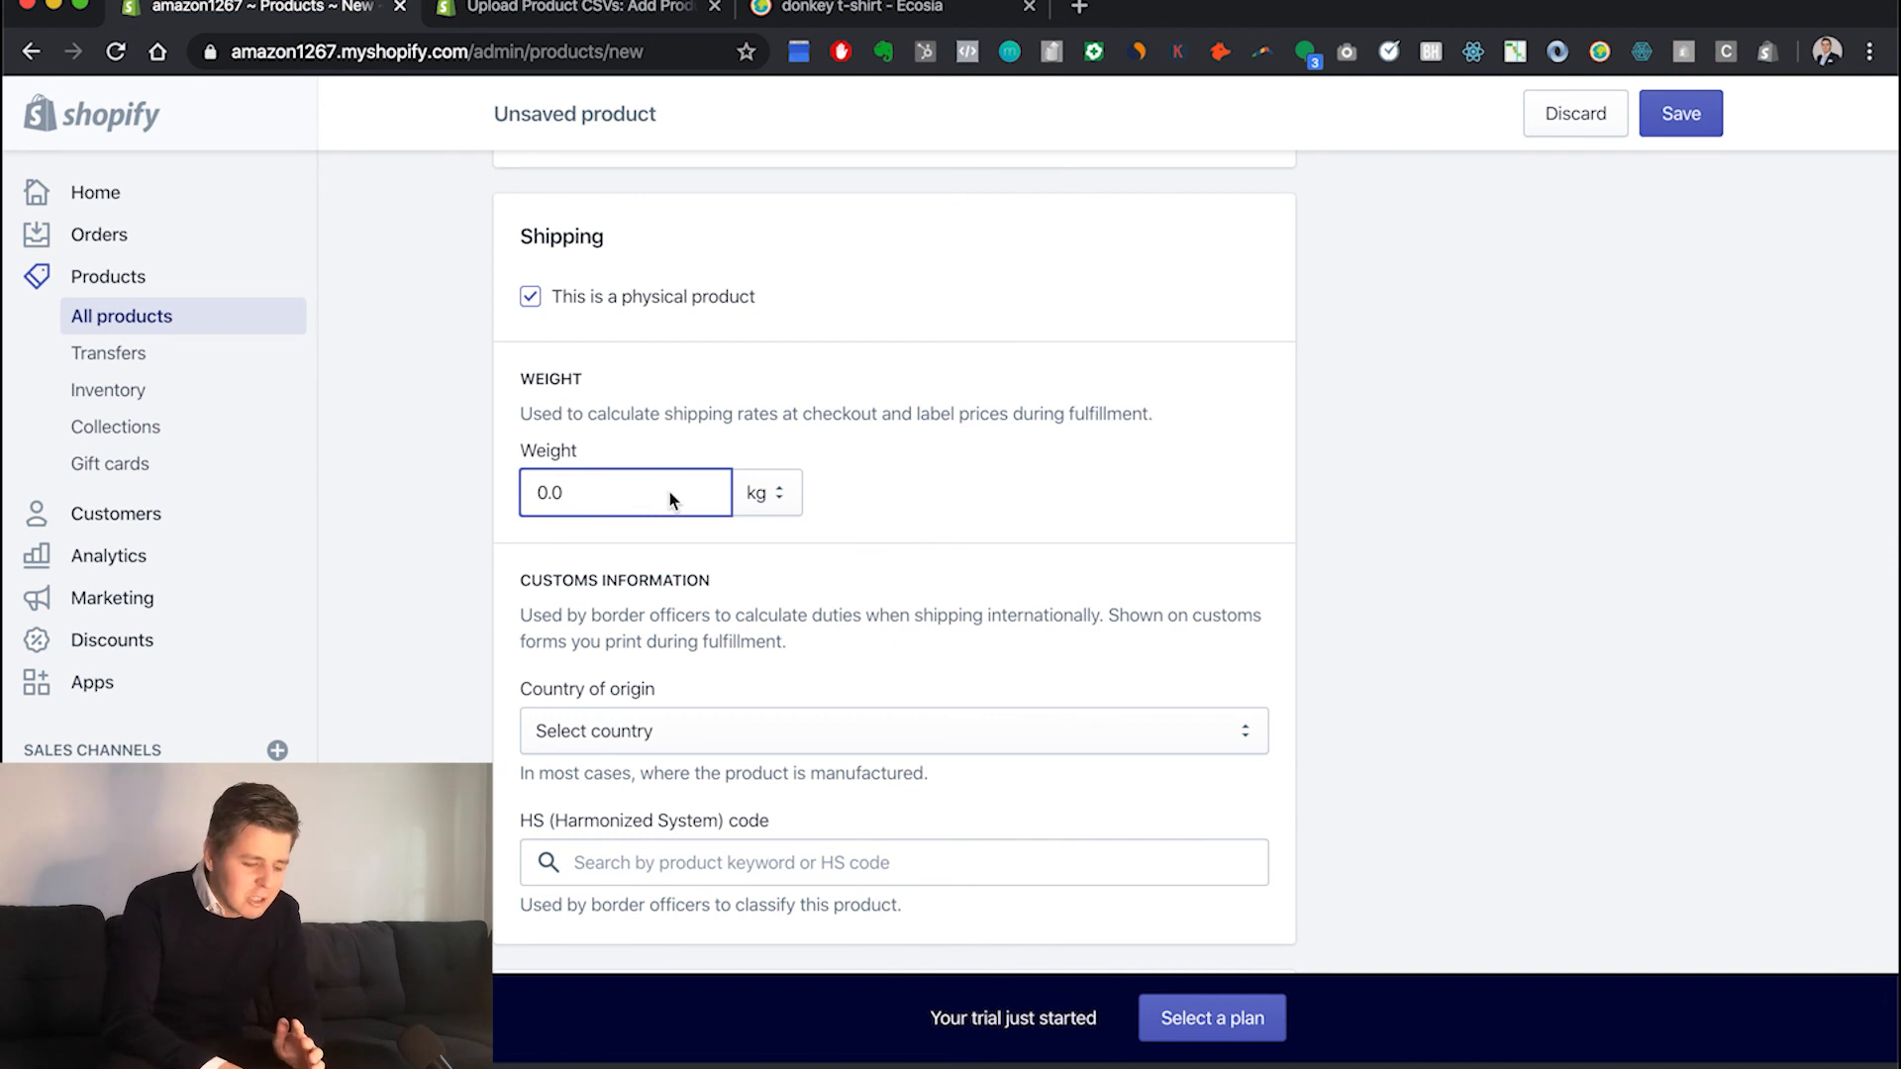
{"action": "scroll", "coordinate": [755, 584], "scroll_direction": "down", "scroll_amount": 3}
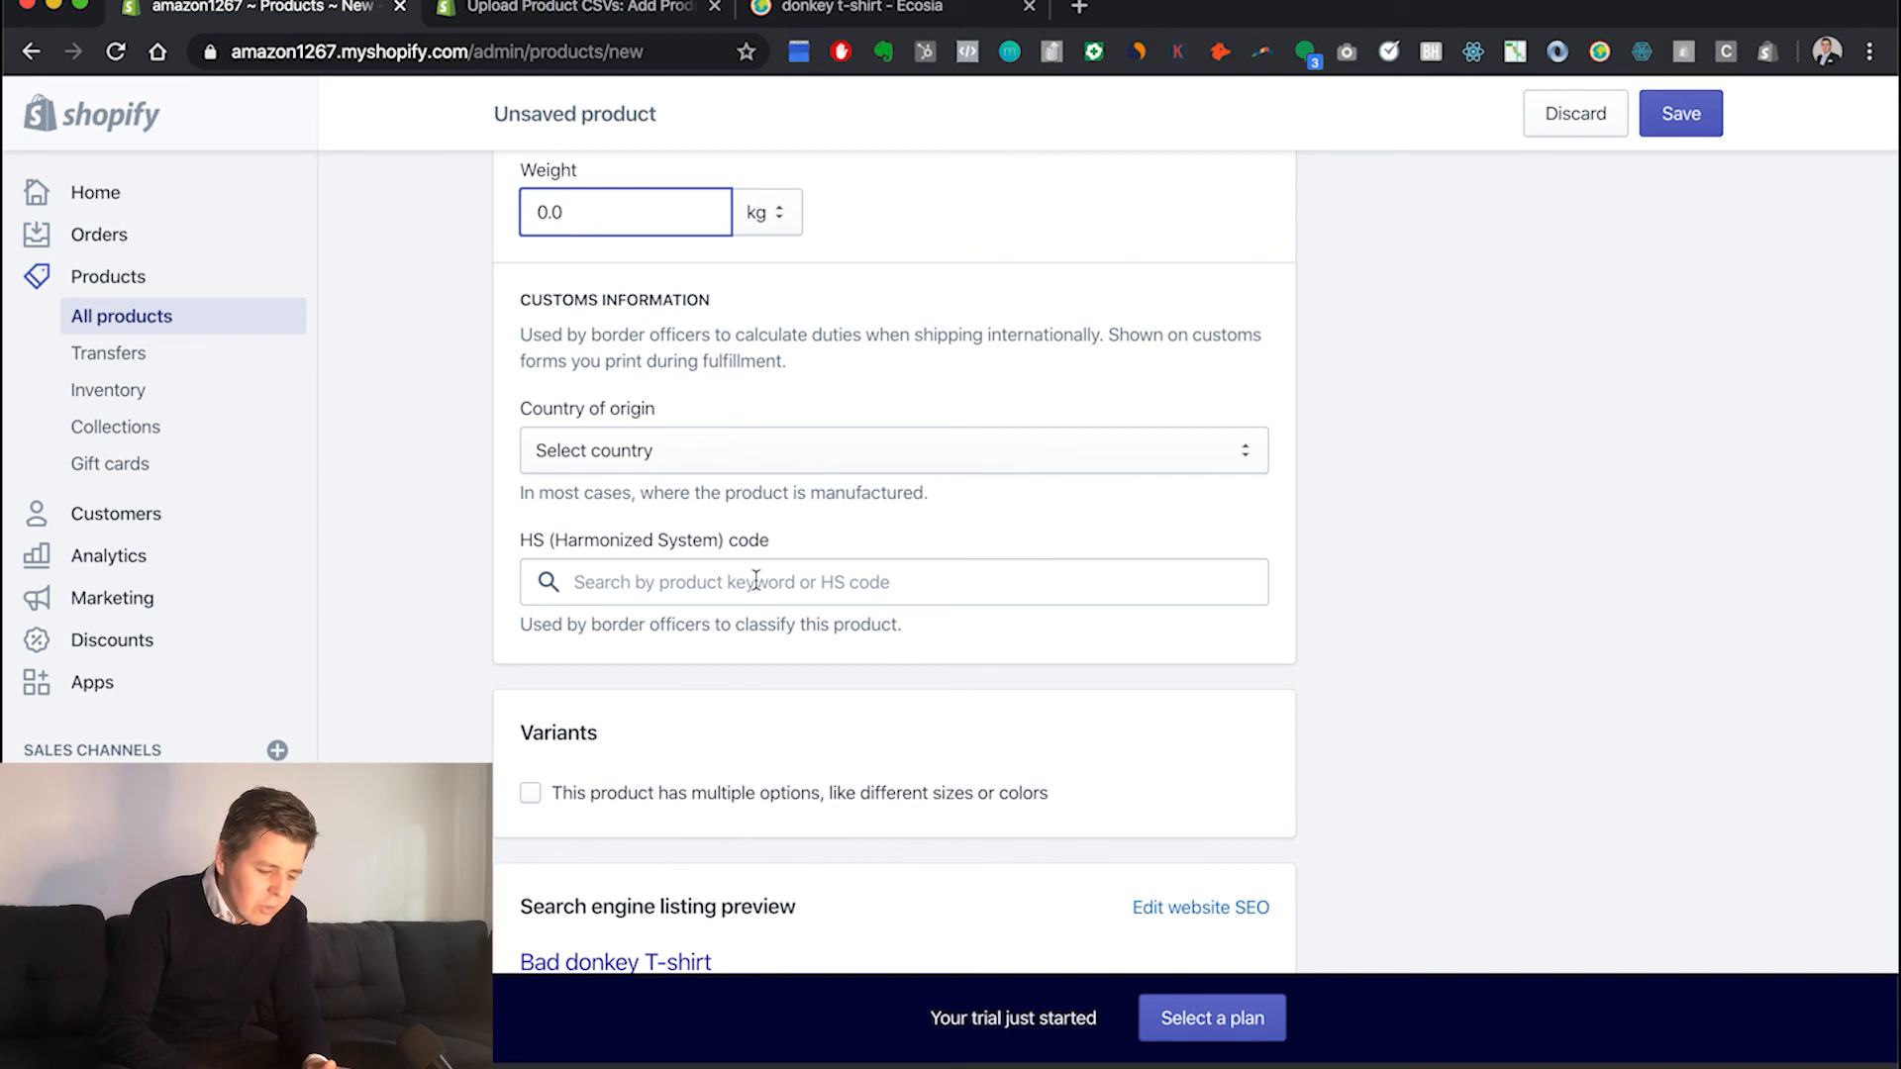
{"action": "scroll", "coordinate": [755, 581], "scroll_direction": "down", "scroll_amount": 3}
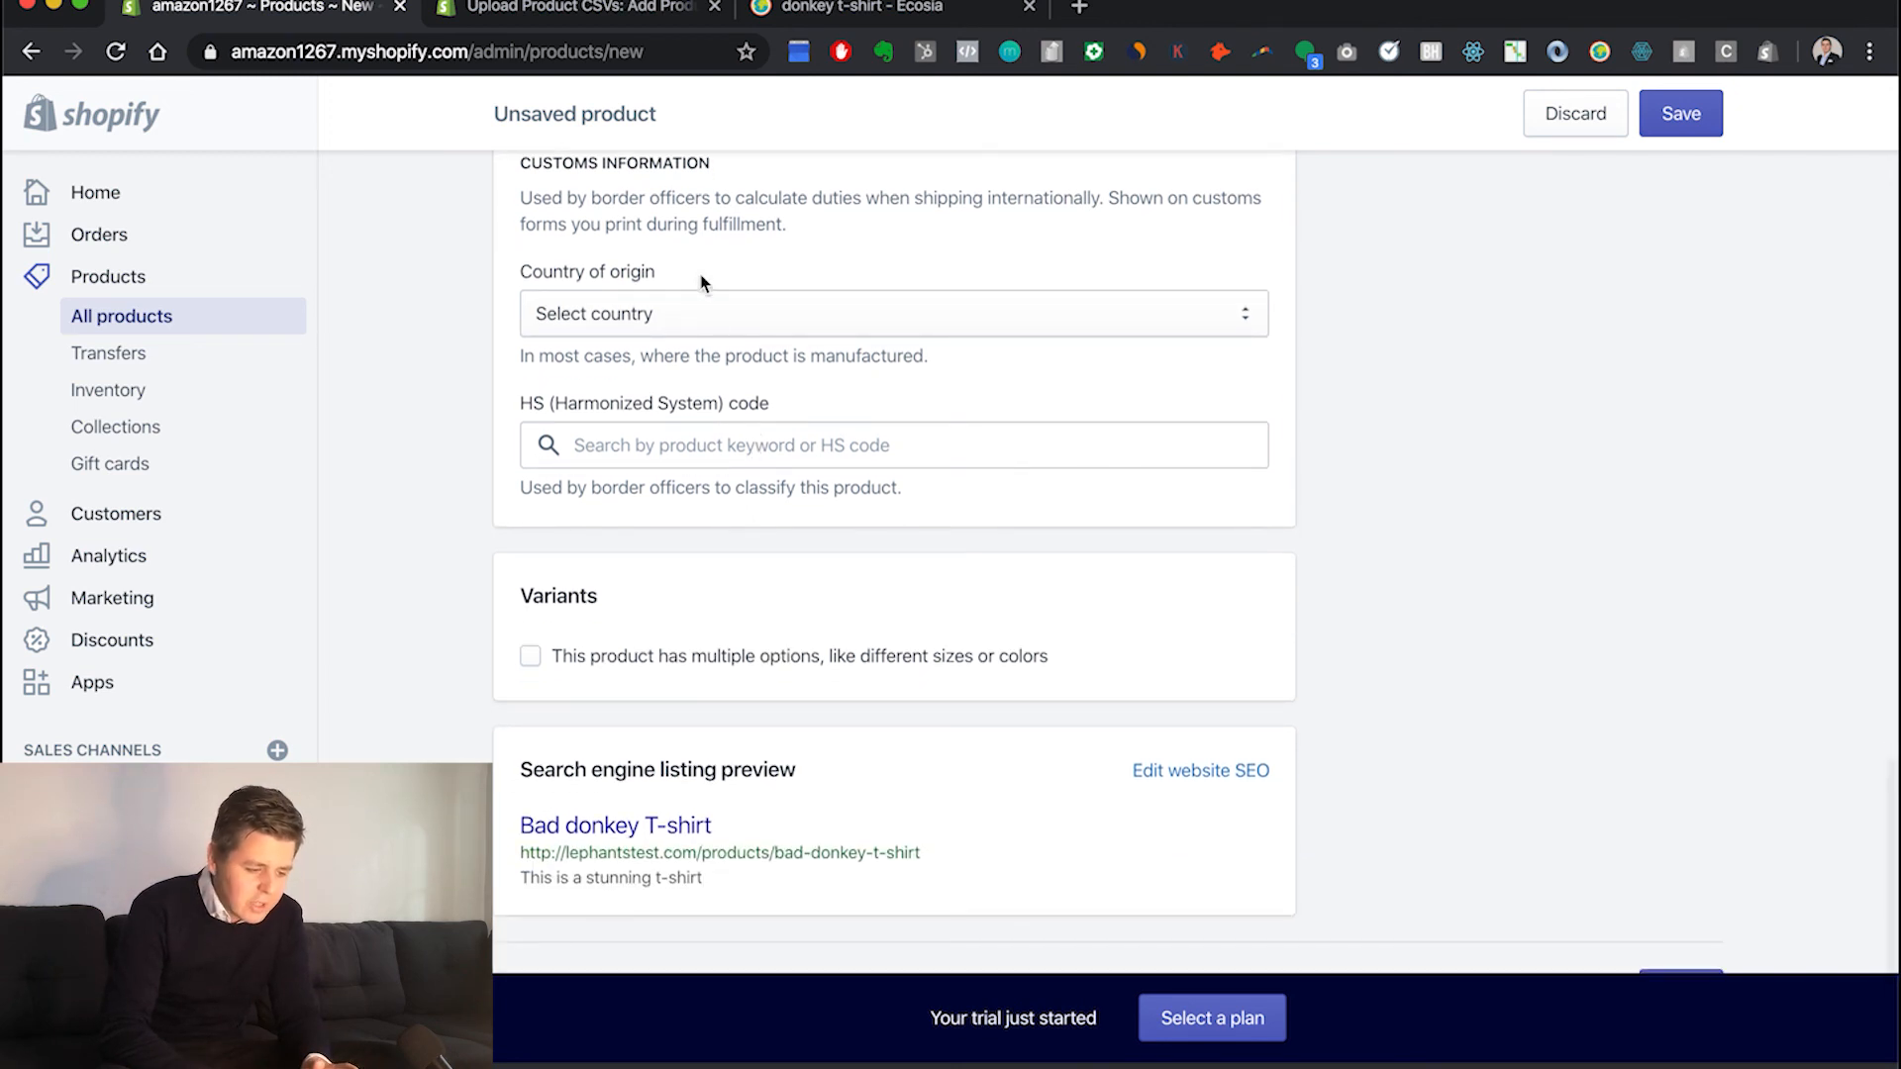
{"action": "left_click", "coordinate": [693, 446]}
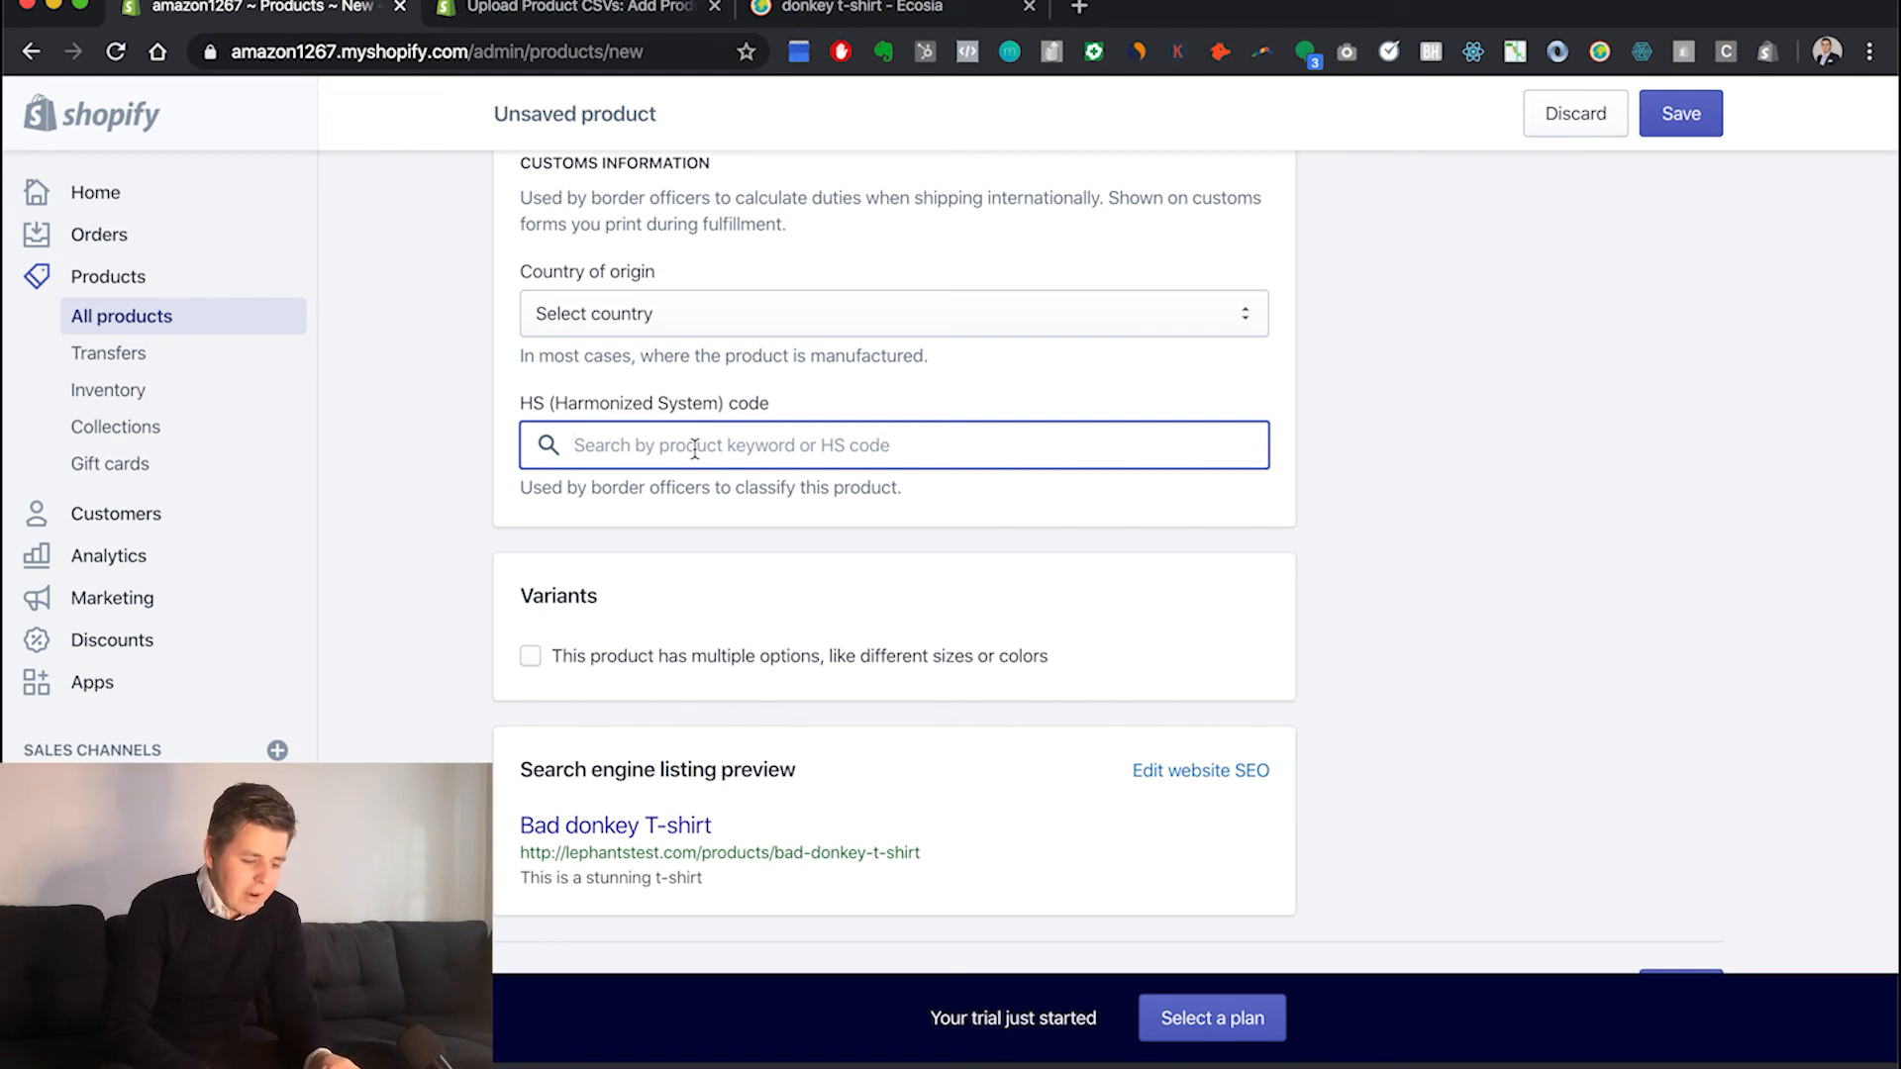
{"action": "scroll", "coordinate": [708, 515], "scroll_direction": "down", "scroll_amount": 2}
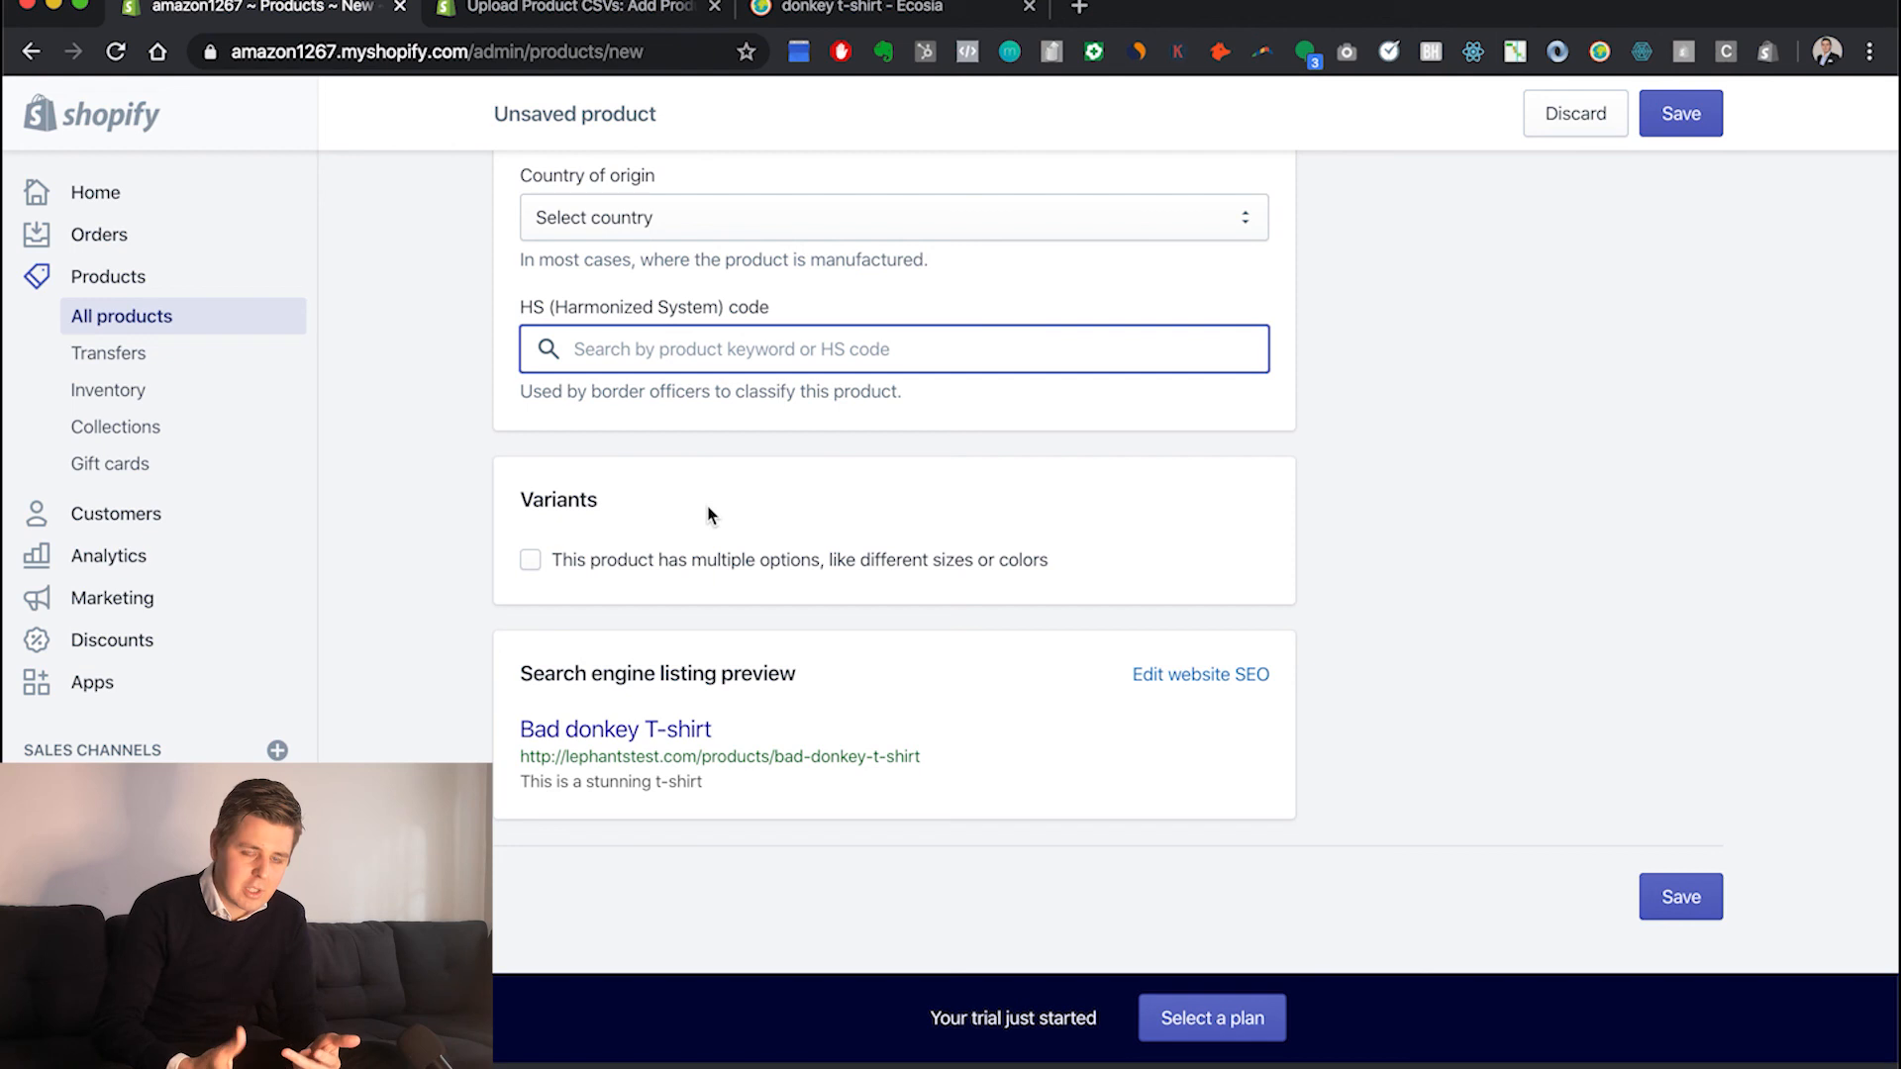
Mark the product as having multiple options, like different sizes or colors
{"action": "left_click", "coordinate": [529, 559]}
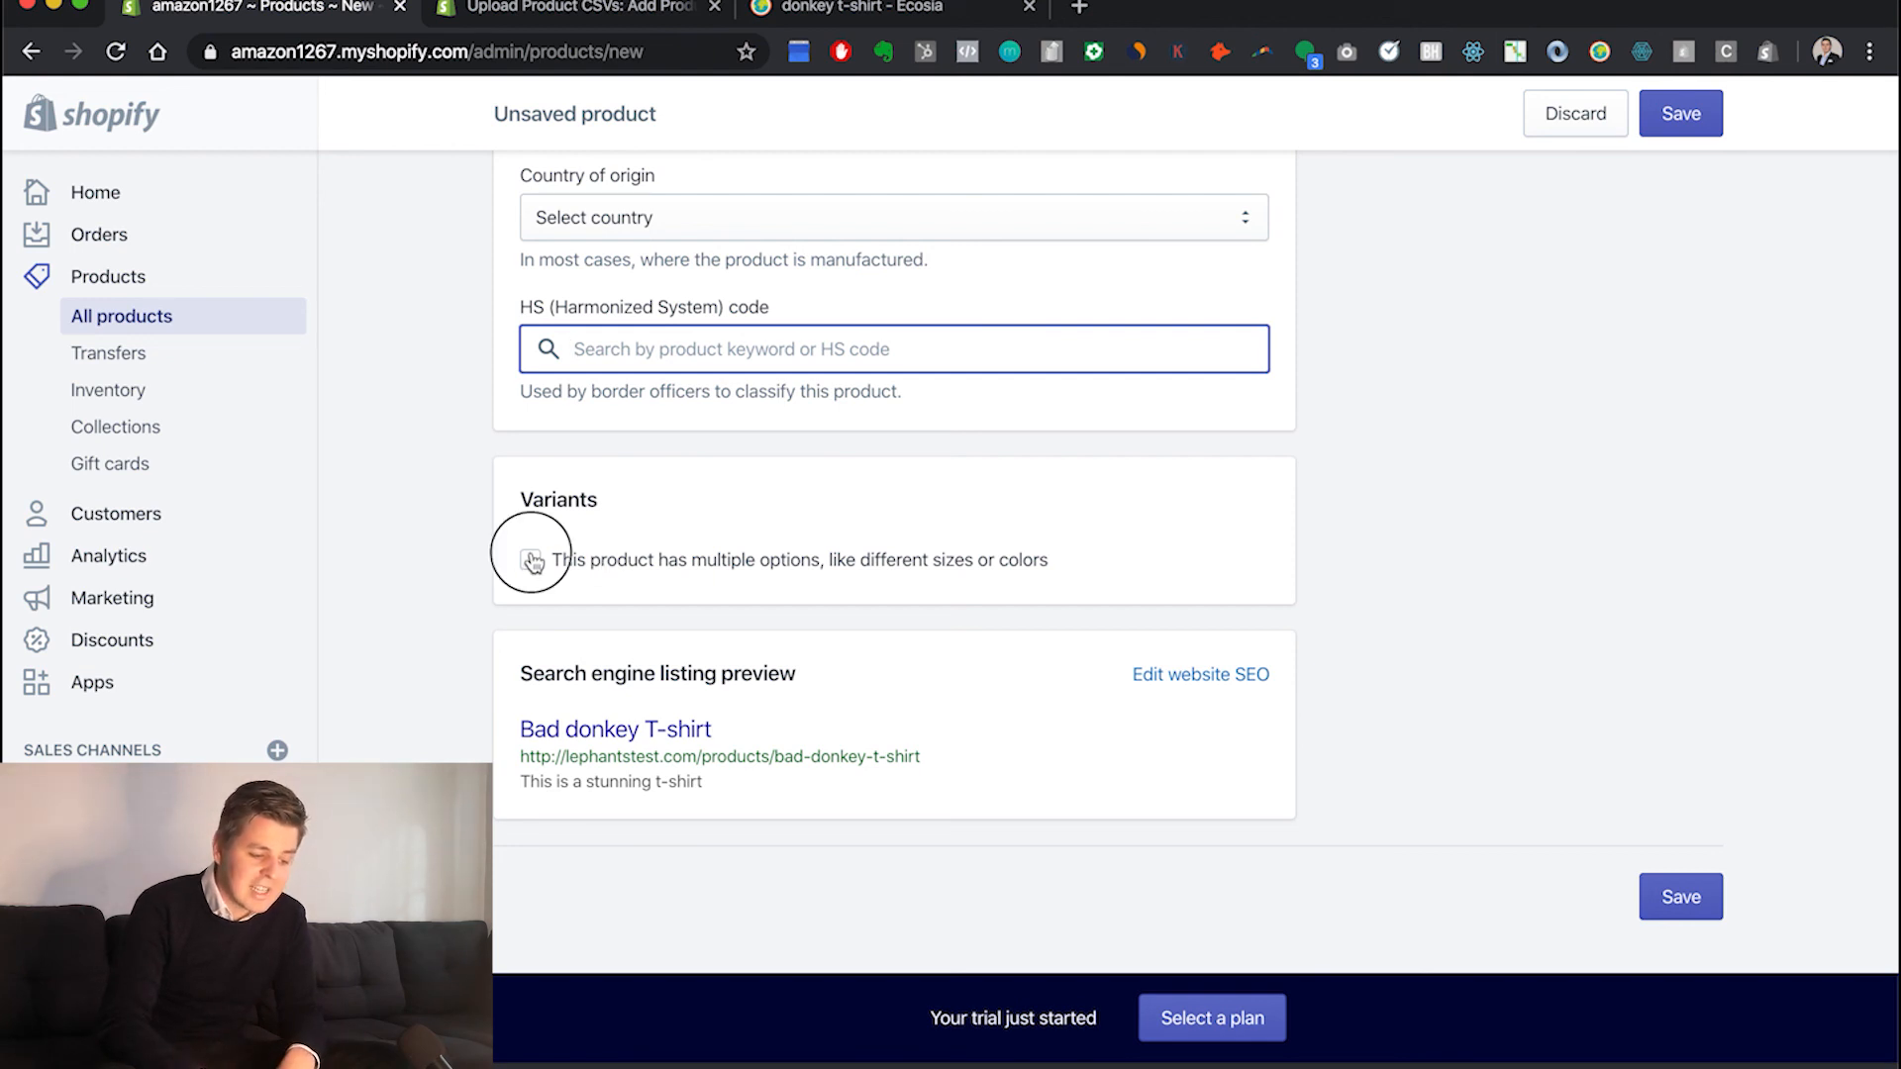
{"action": "scroll", "coordinate": [869, 527], "scroll_direction": "down", "scroll_amount": 3}
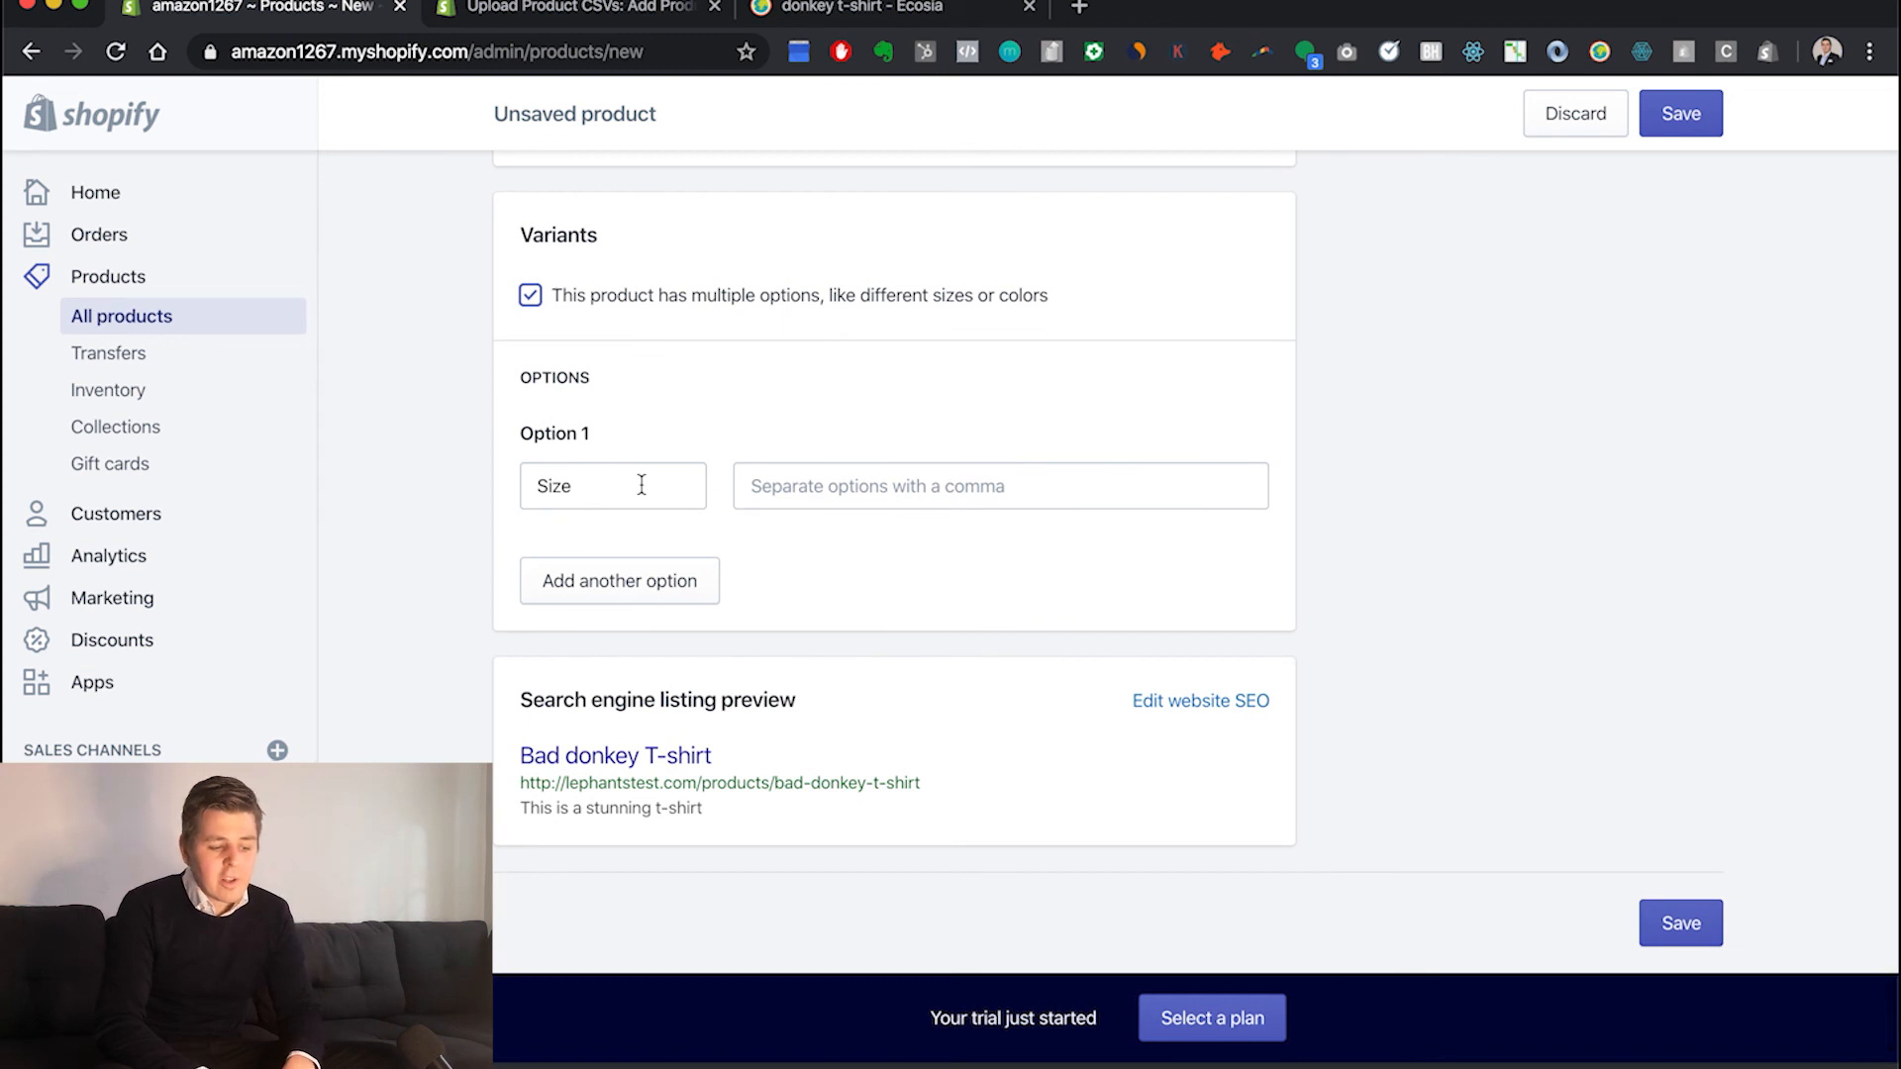
Try Color and Material as the first option's name, and set it back to Size
{"action": "double_click", "coordinate": [575, 484]}
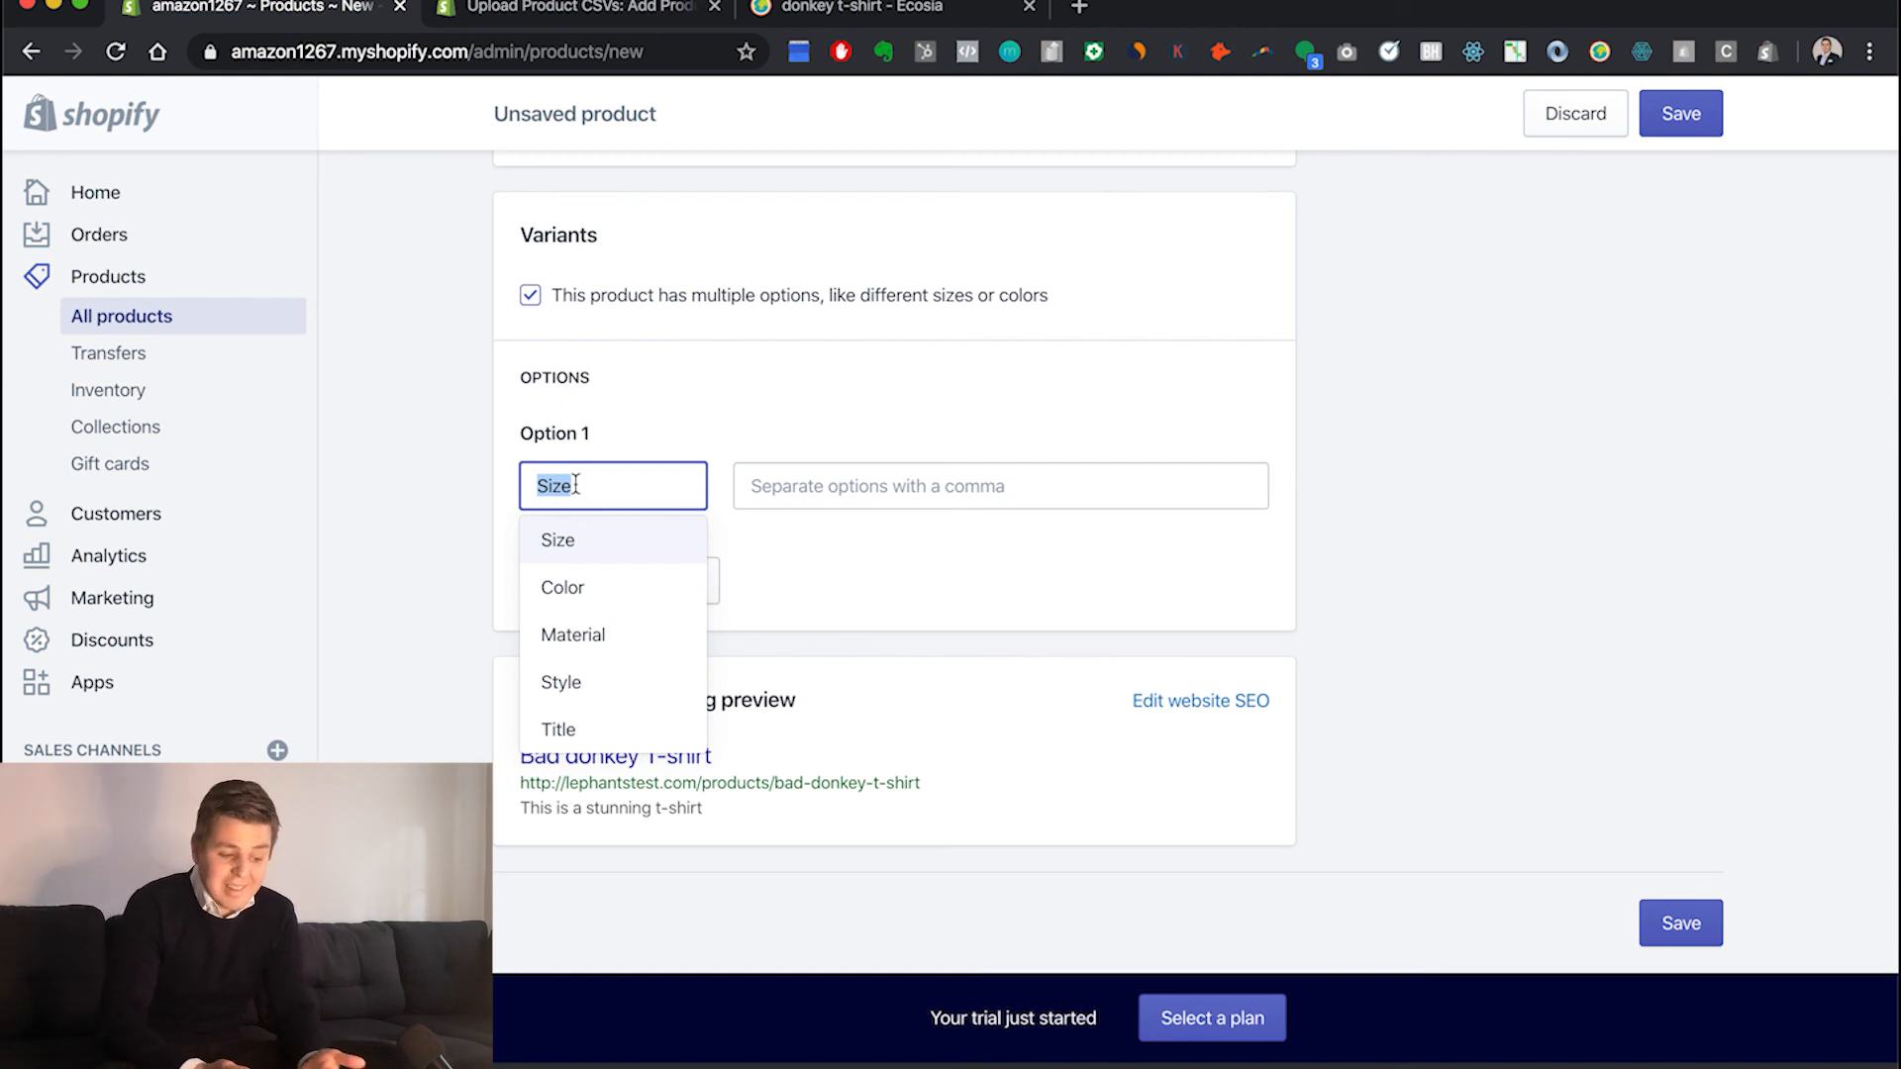
{"action": "left_click", "coordinate": [608, 599]}
{"action": "left_click", "coordinate": [616, 480]}
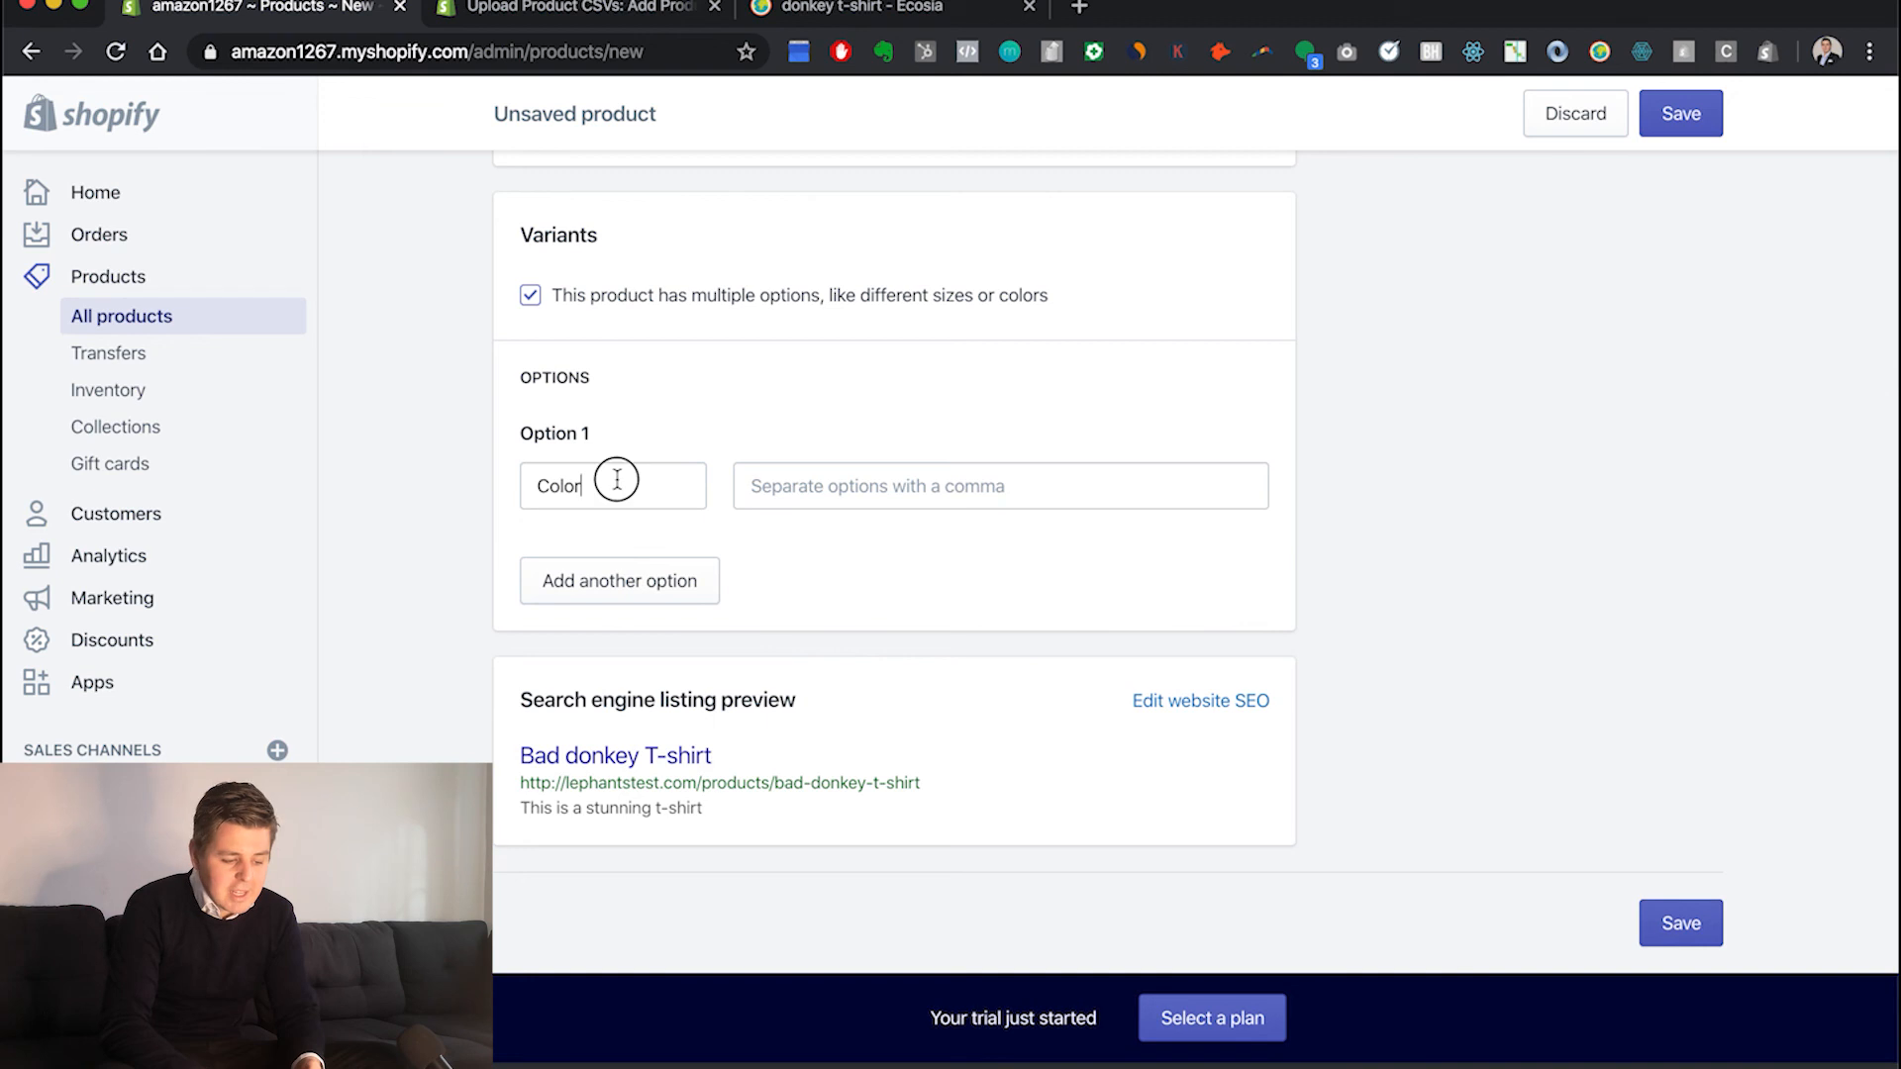
{"action": "left_click", "coordinate": [616, 635]}
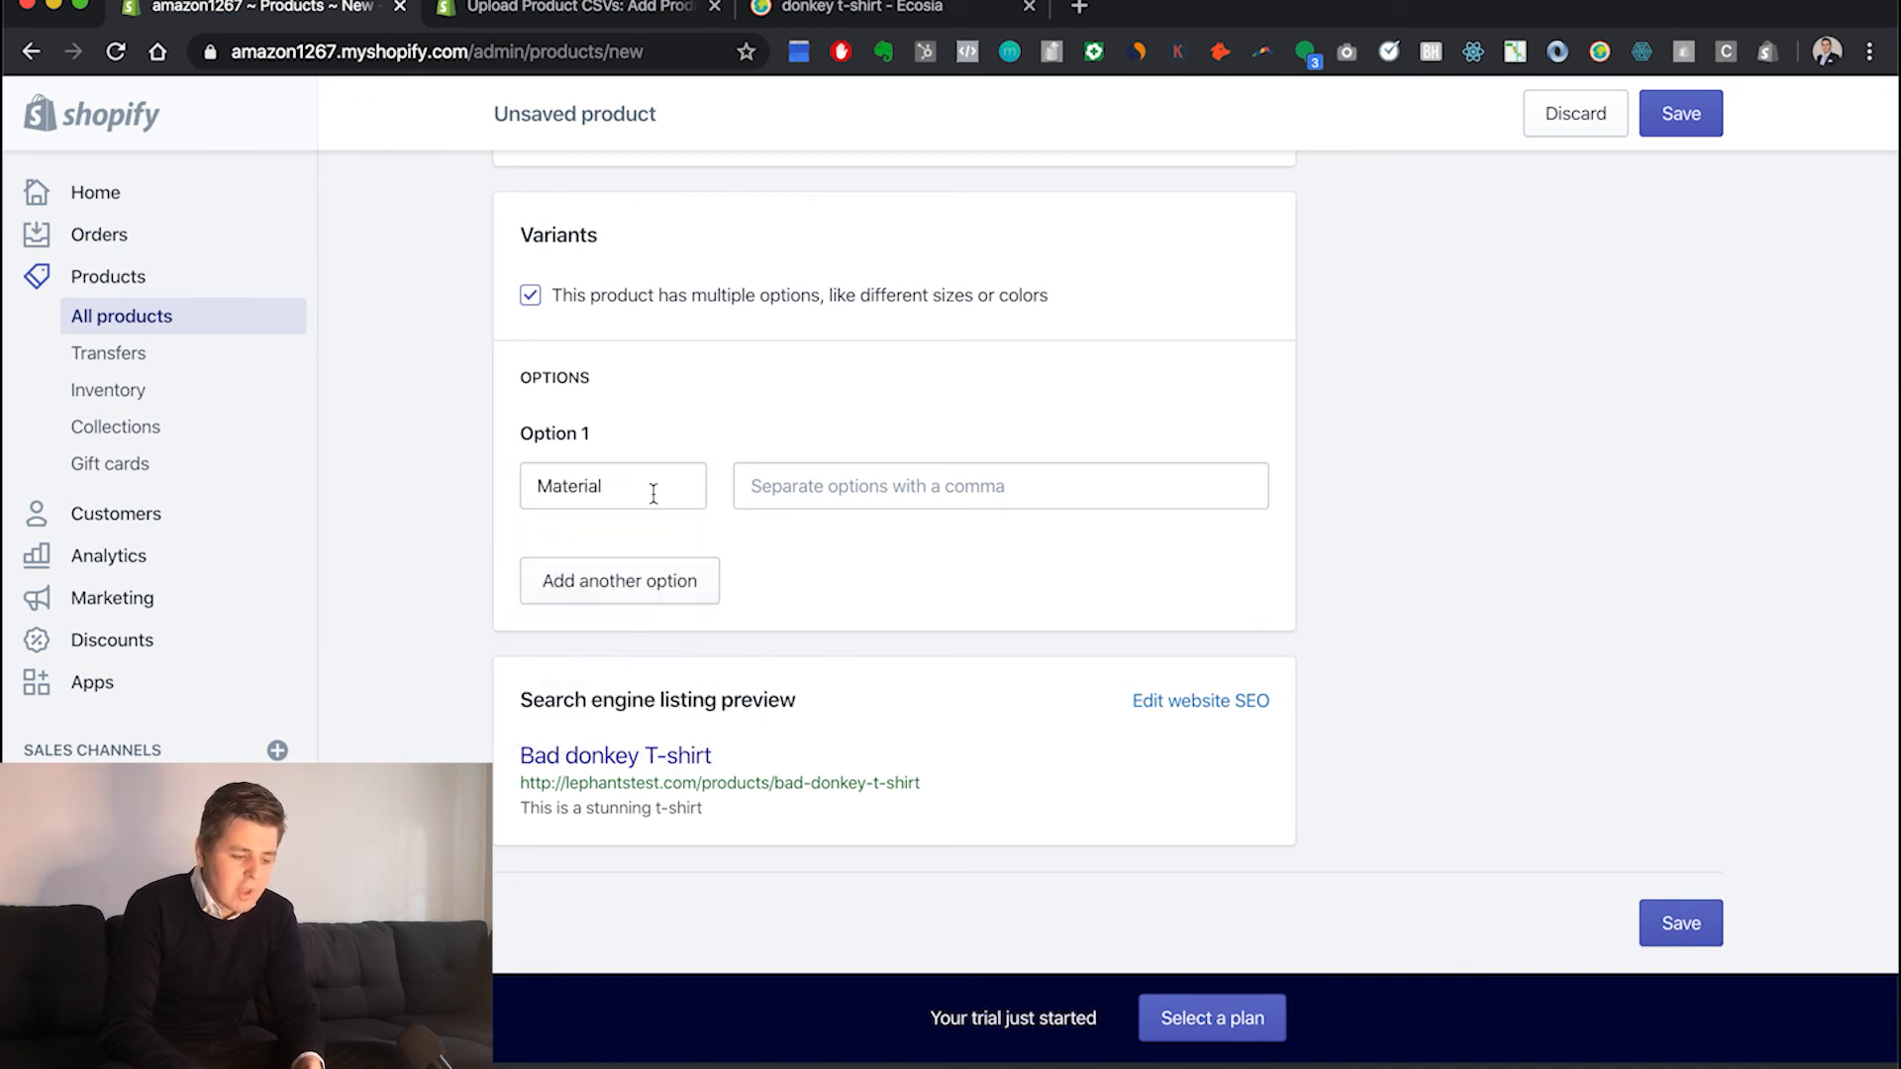
{"action": "left_click", "coordinate": [648, 482]}
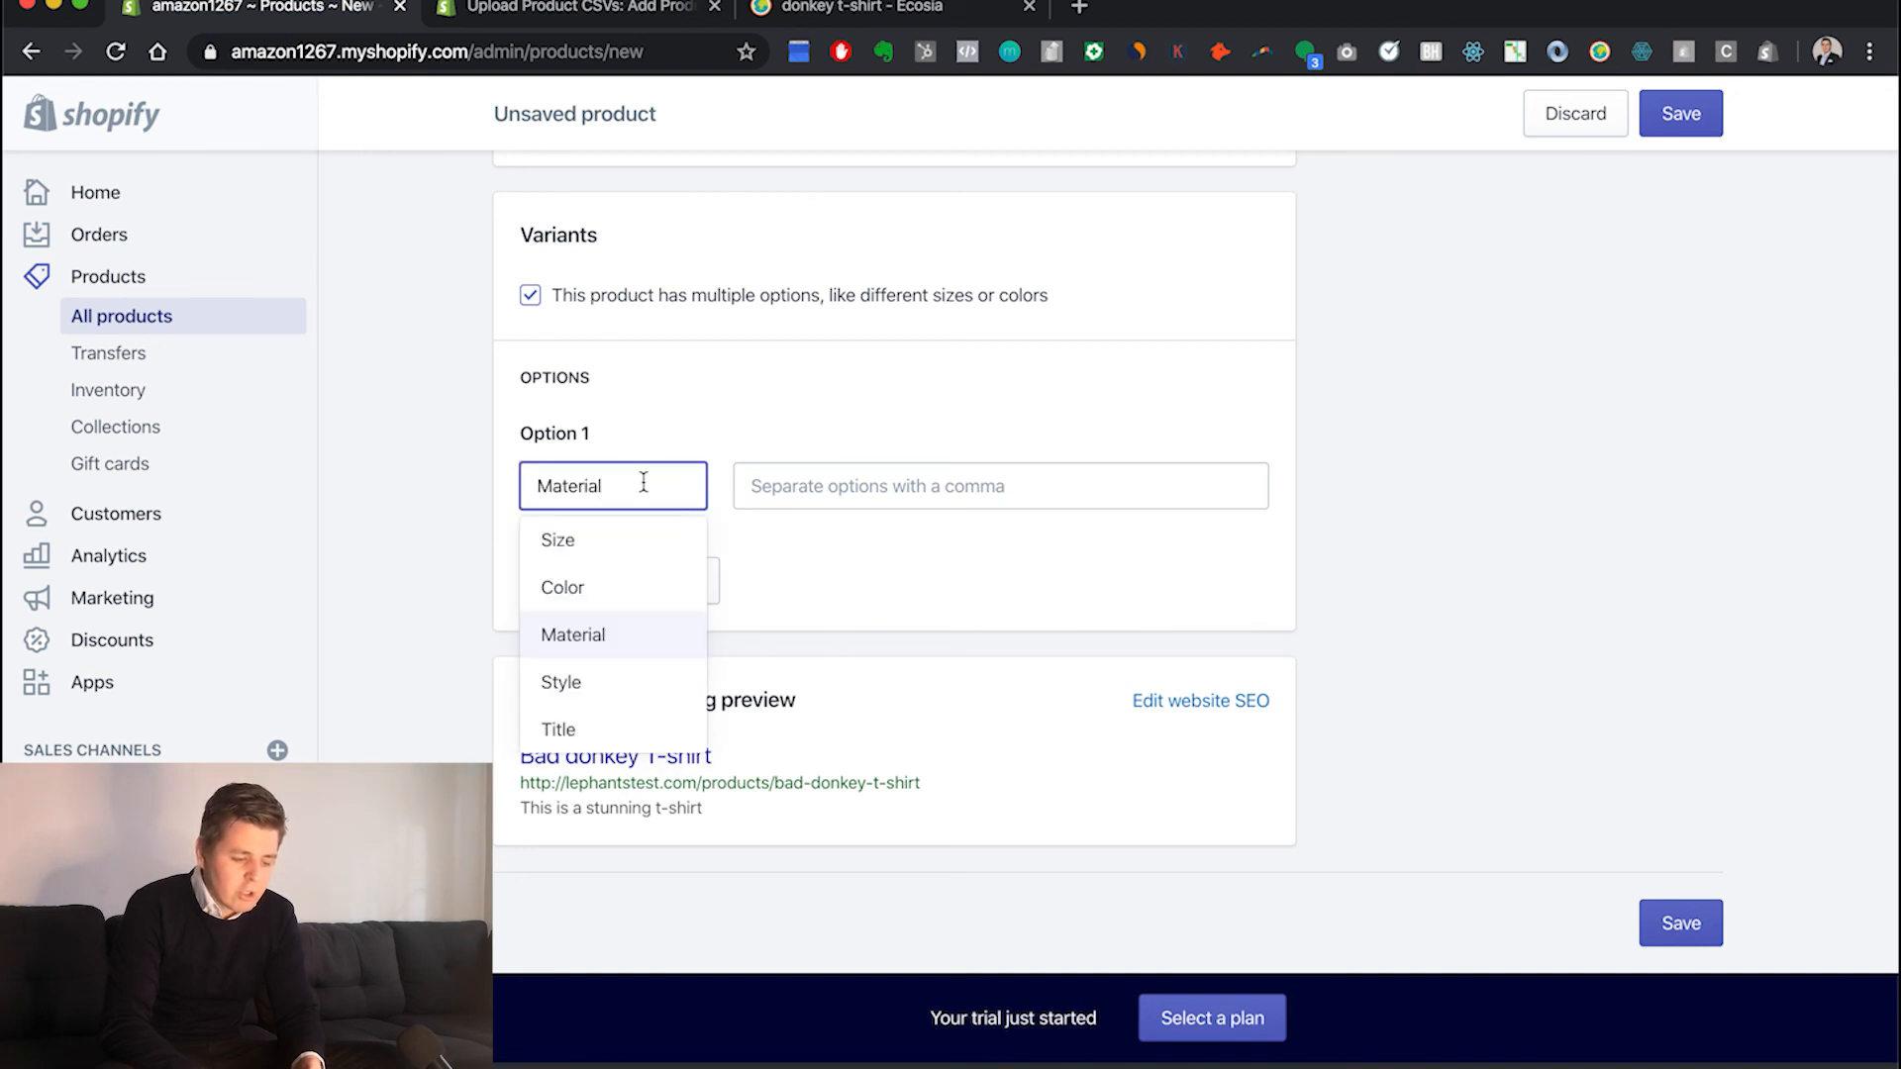
{"action": "left_click", "coordinate": [597, 535]}
Enter X, L, S and M as the values of the Size option
{"action": "left_click", "coordinate": [771, 495]}
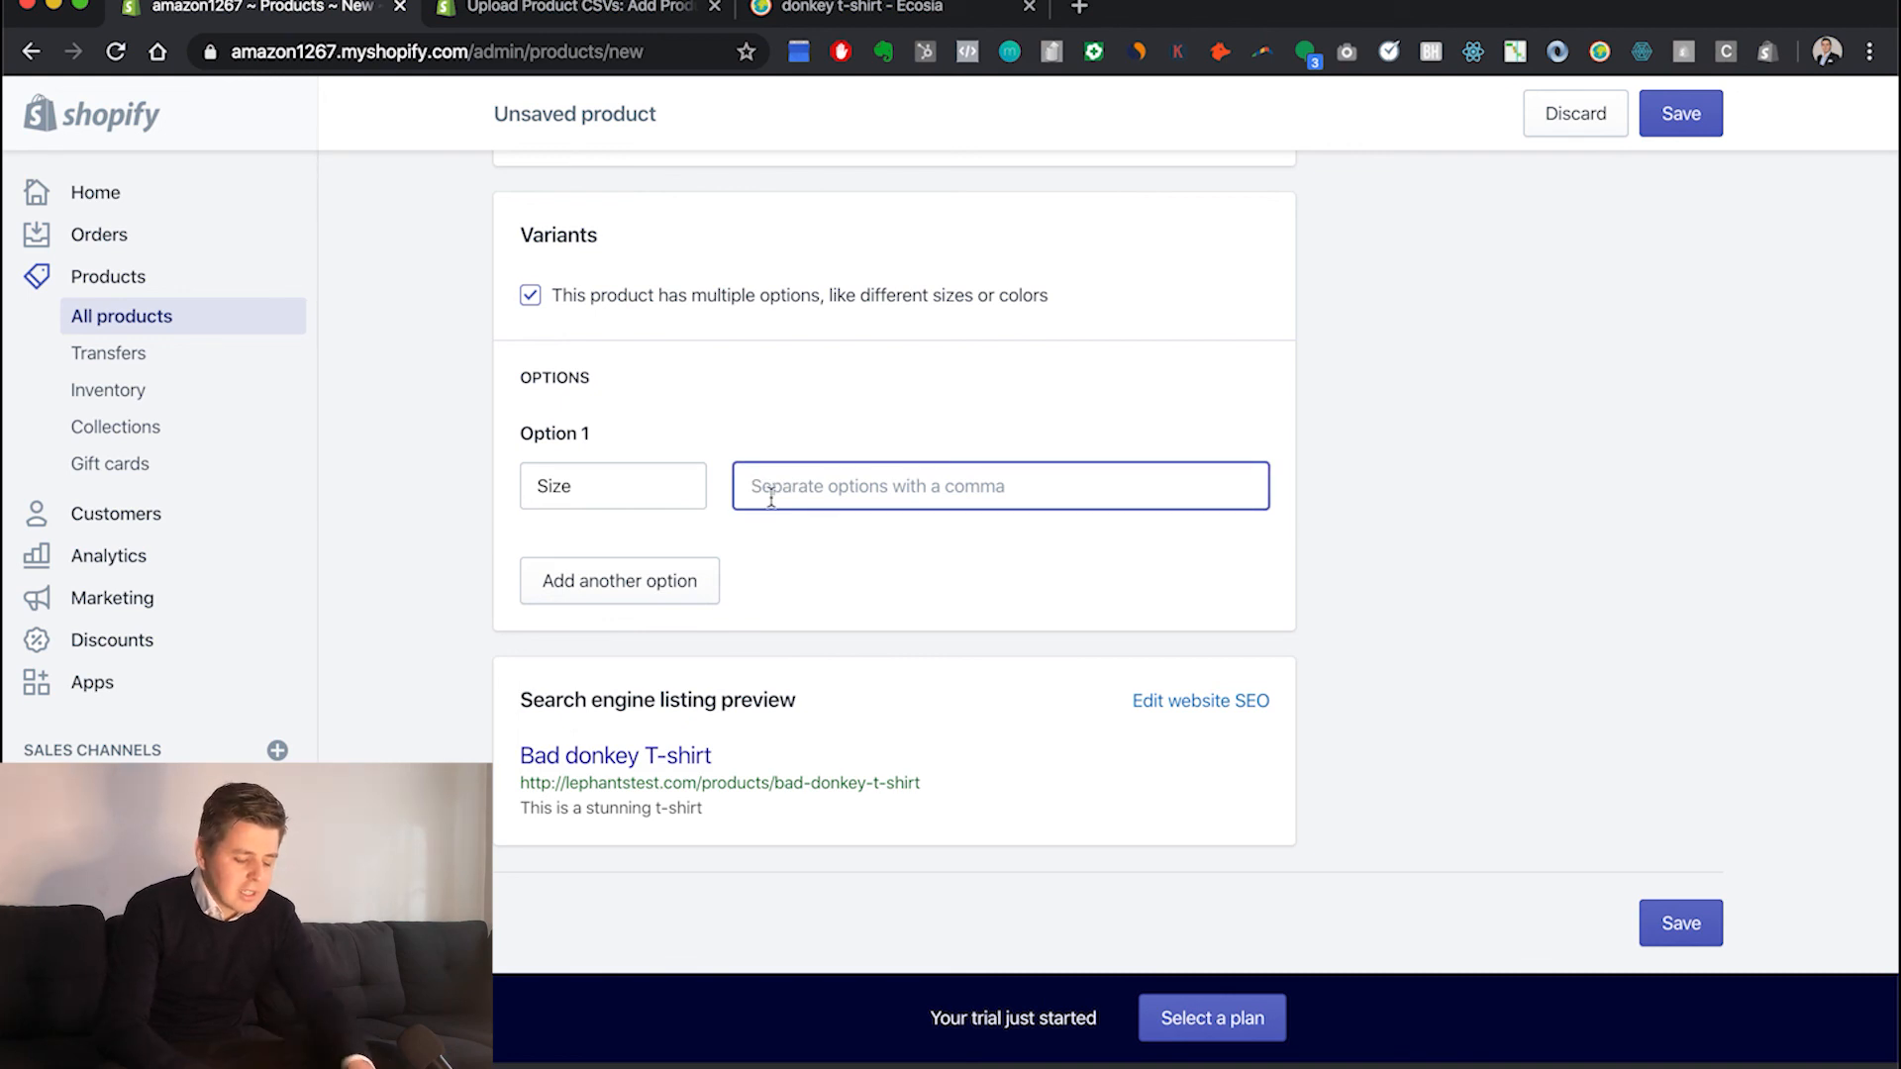
{"action": "type", "text": "X"}
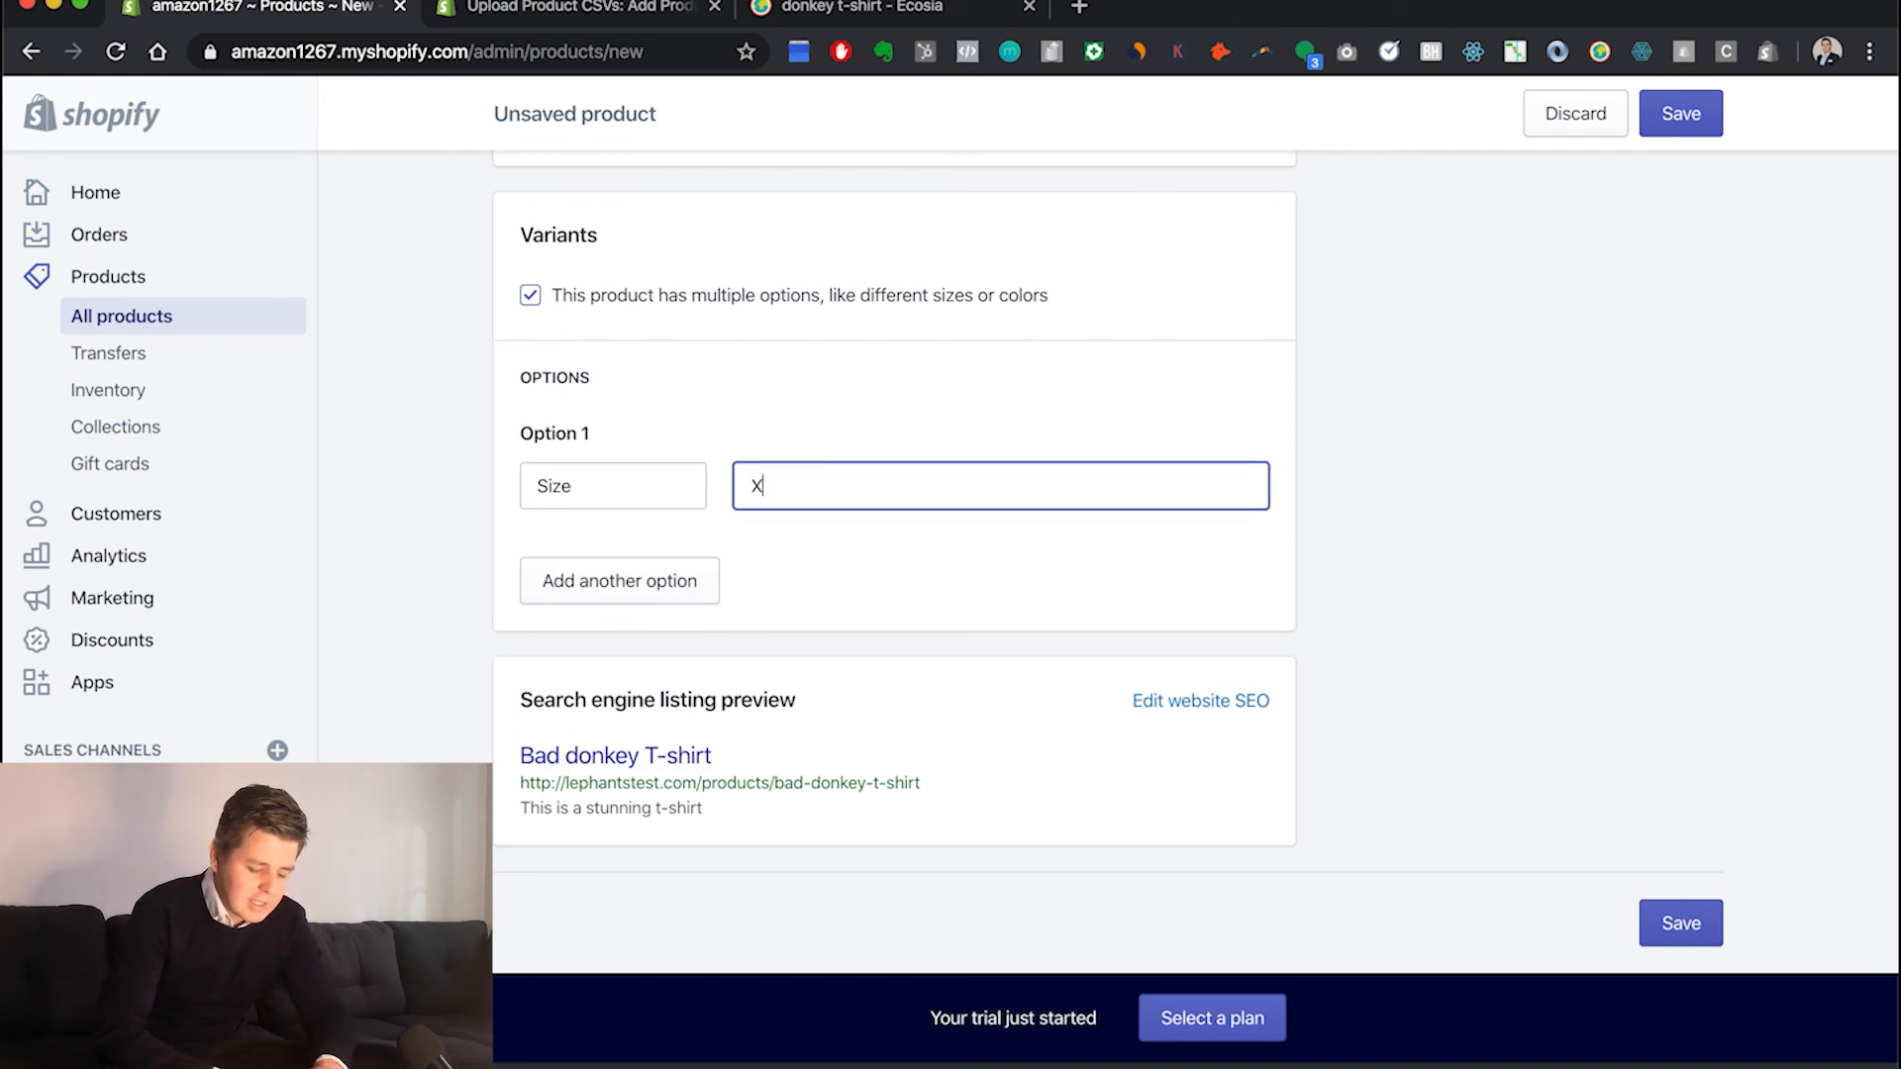
{"action": "type", "text": ","}
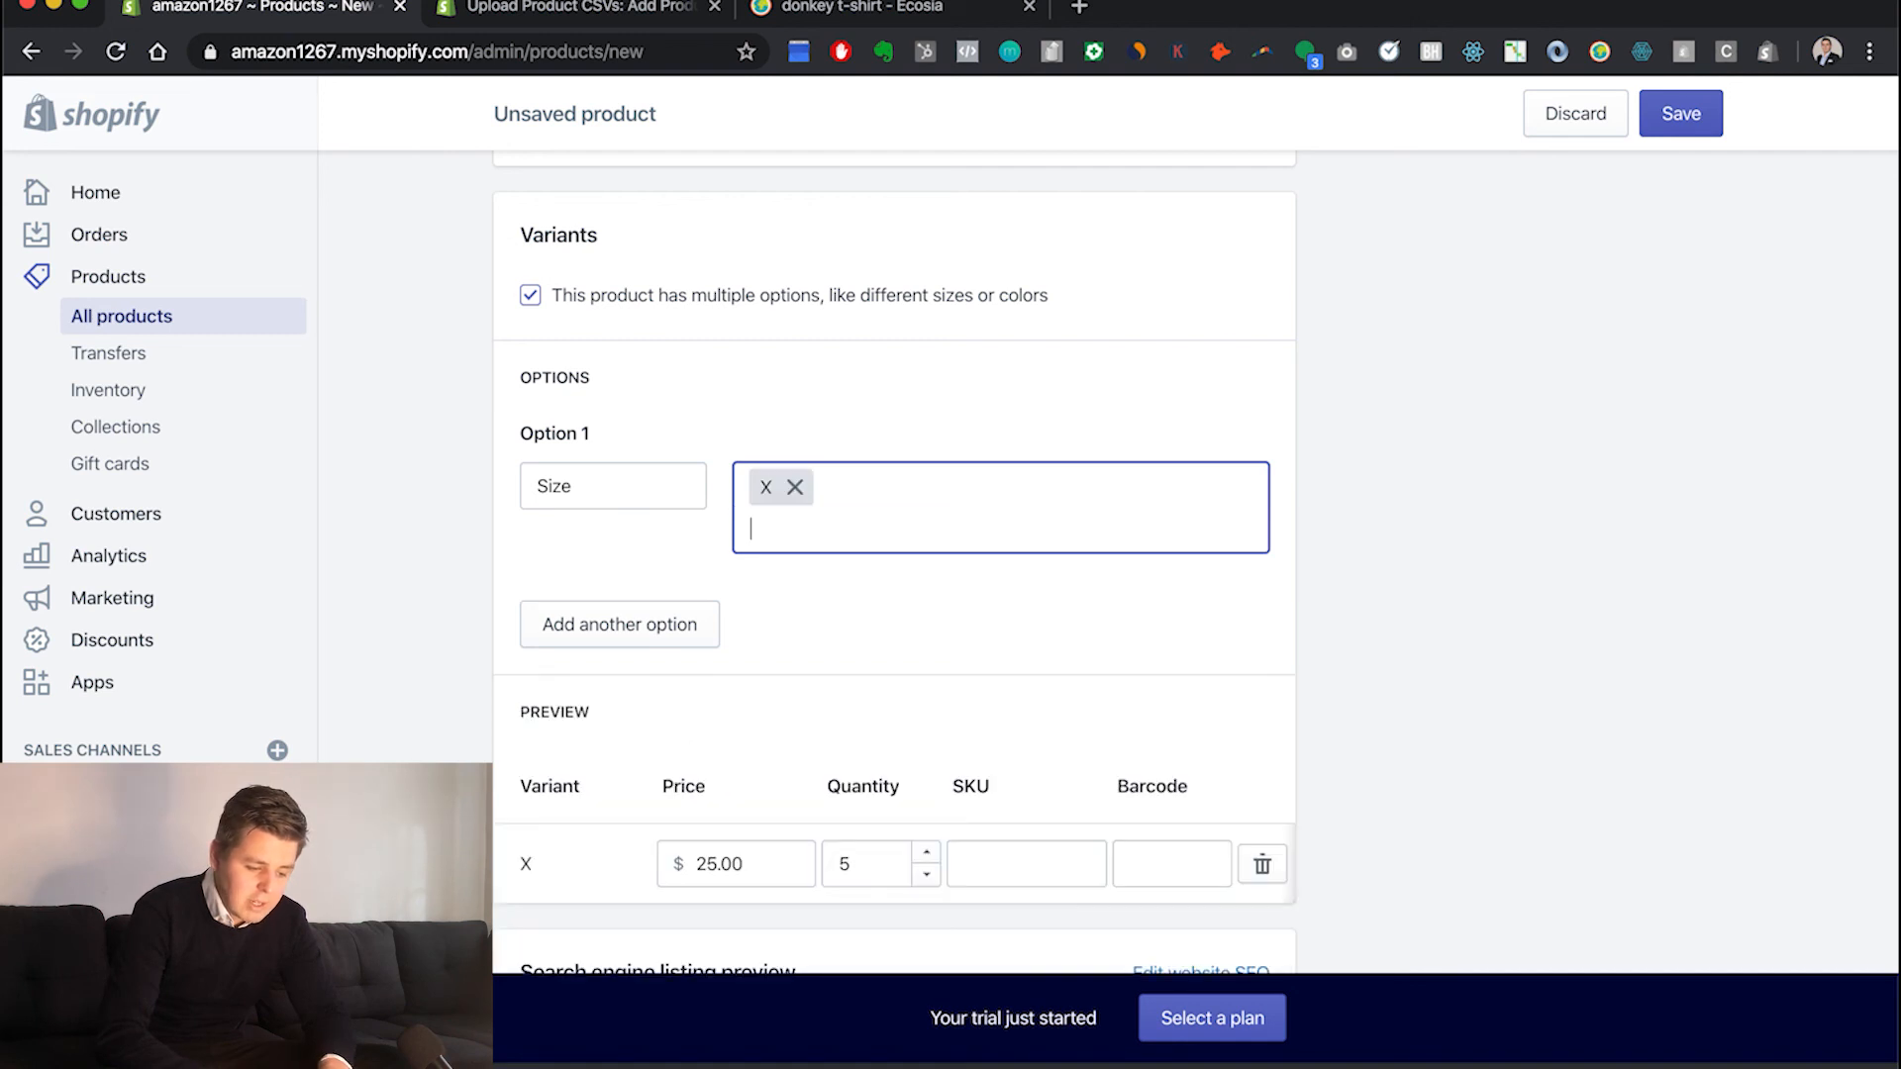
{"action": "type", "text": "L"}
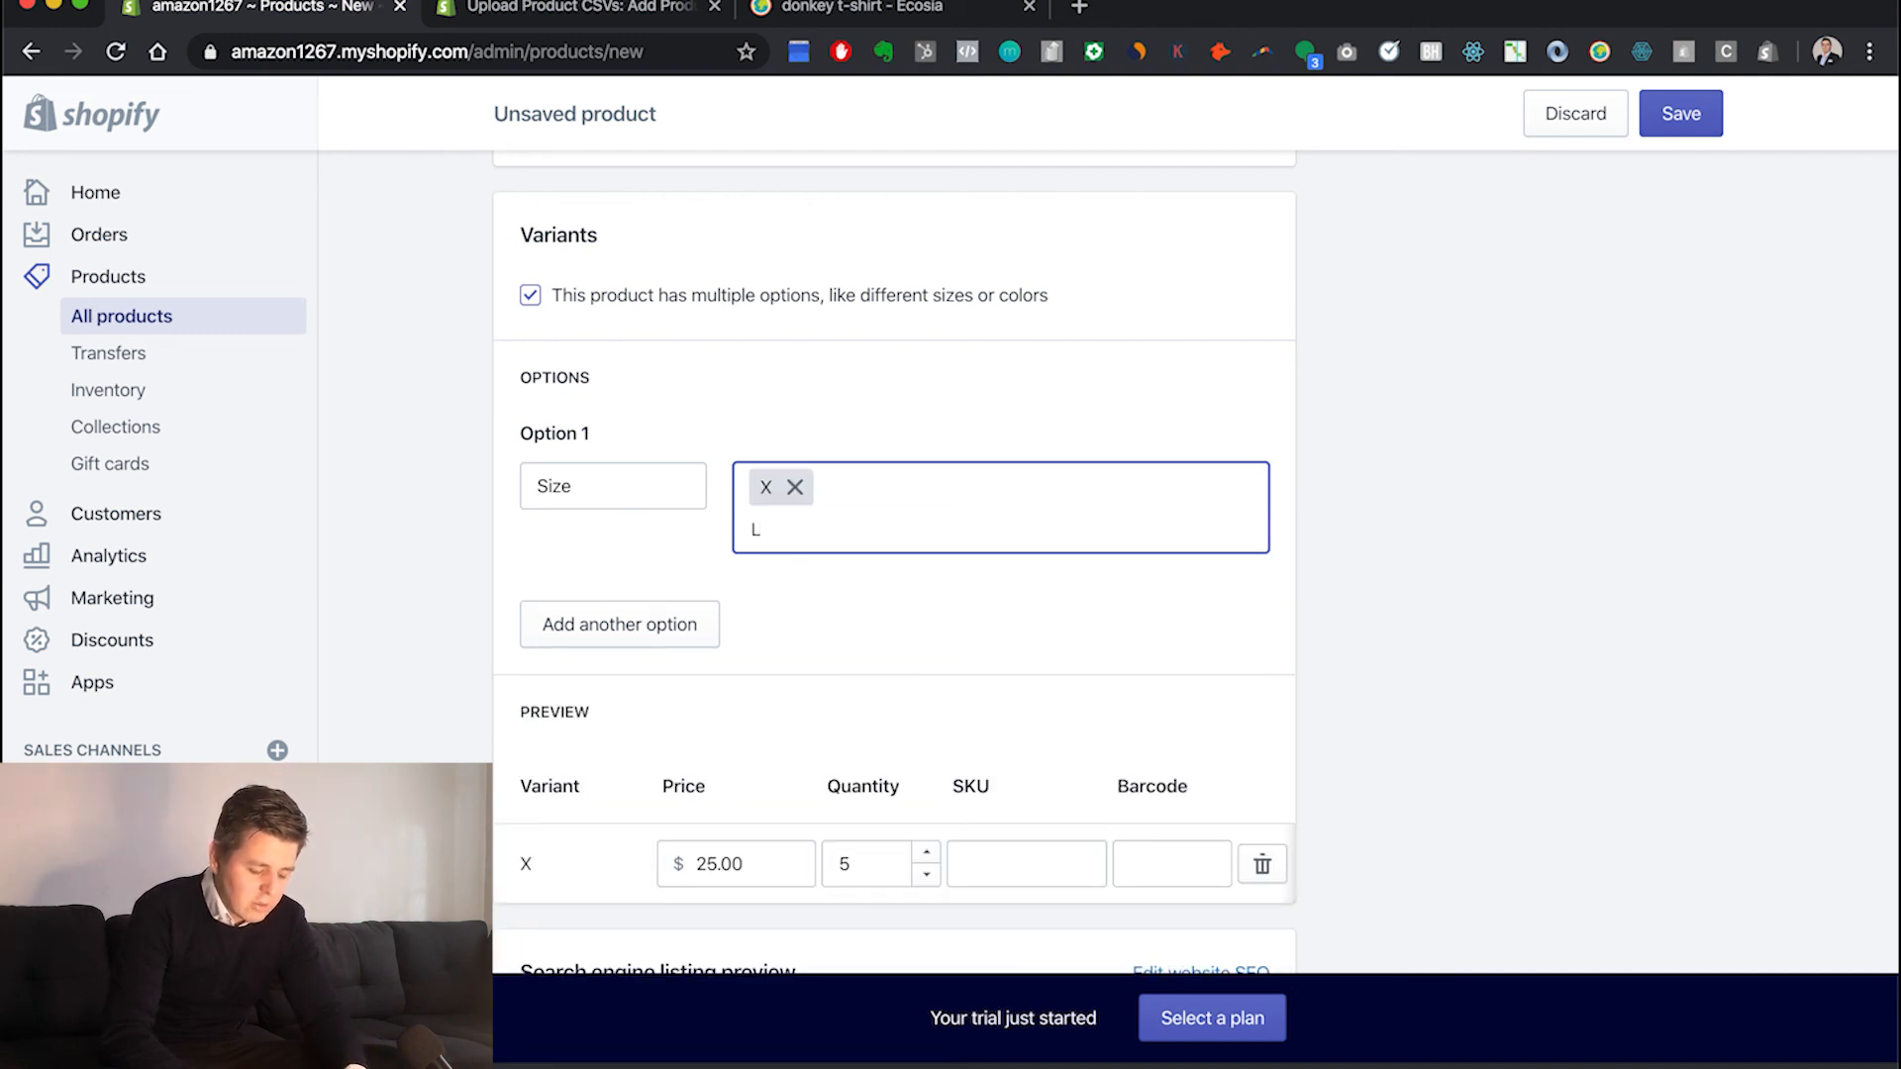
{"action": "type", "text": "arge,"}
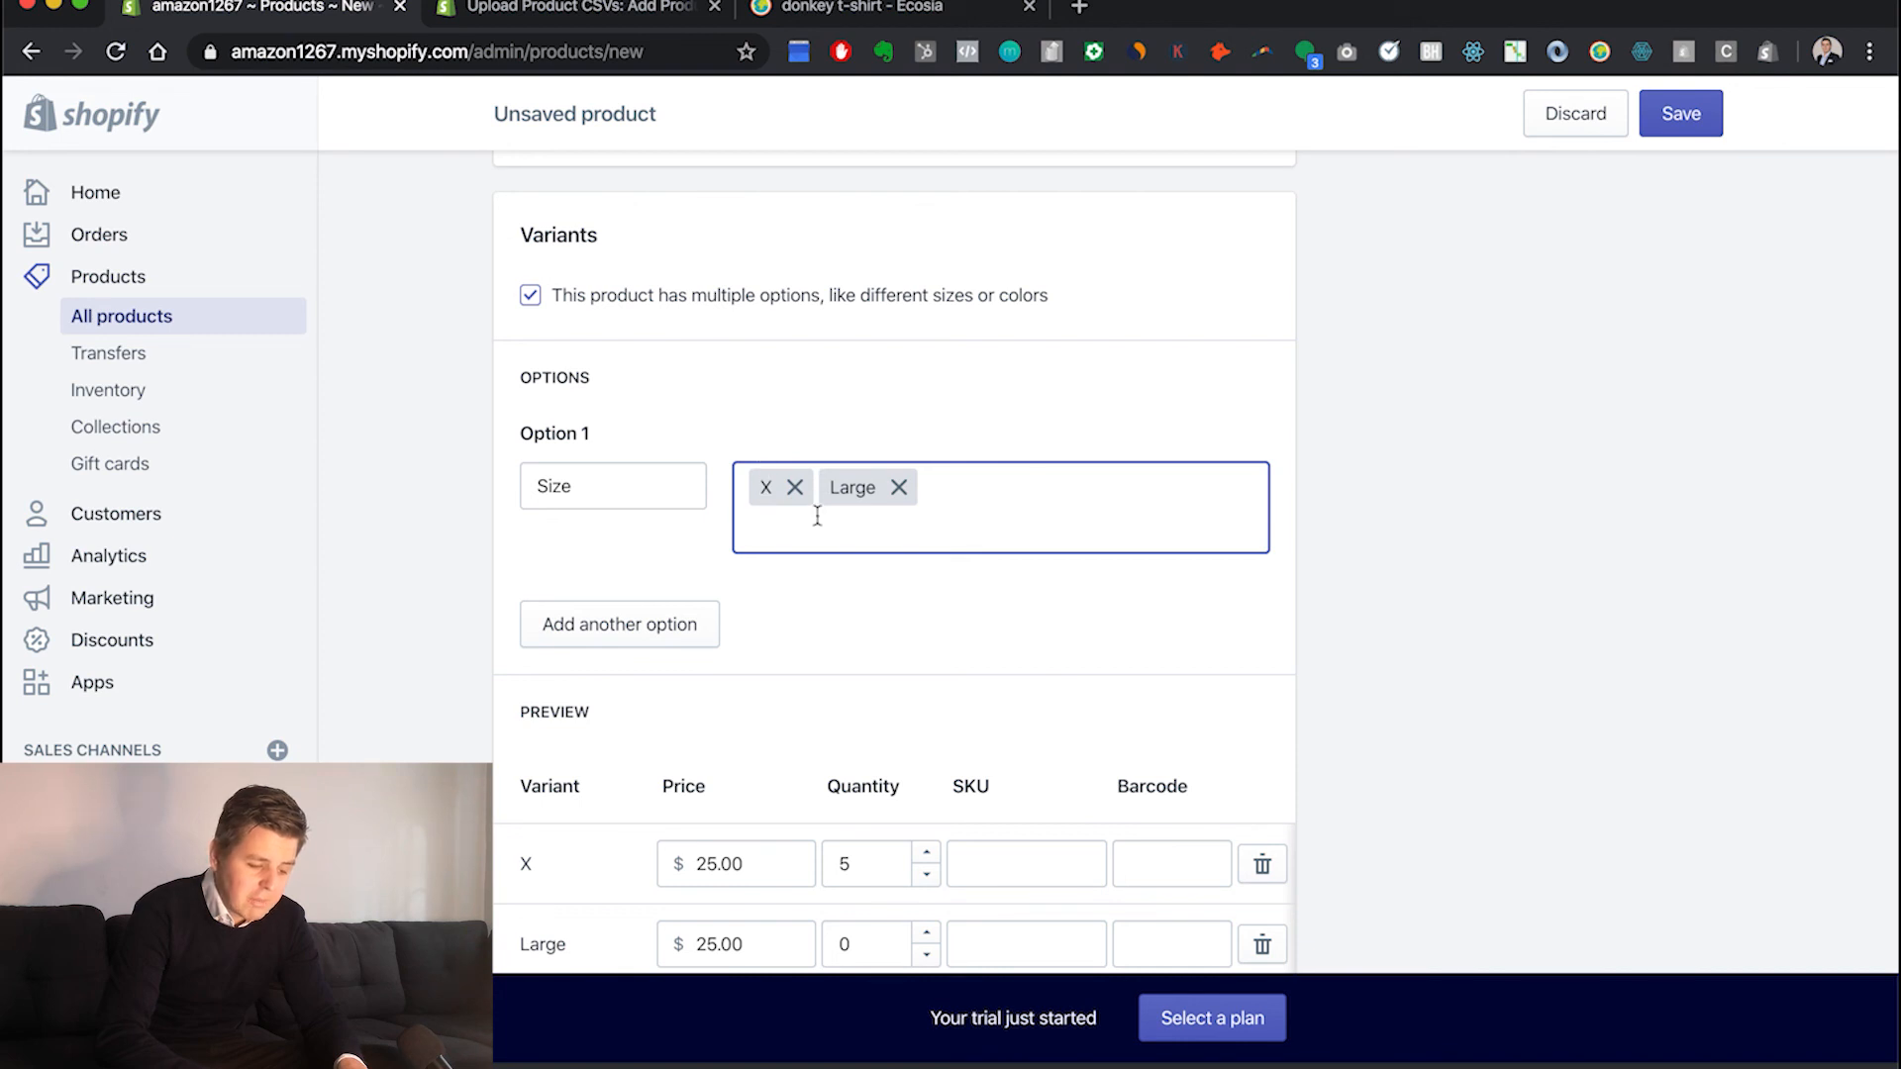
{"action": "left_click", "coordinate": [898, 486]}
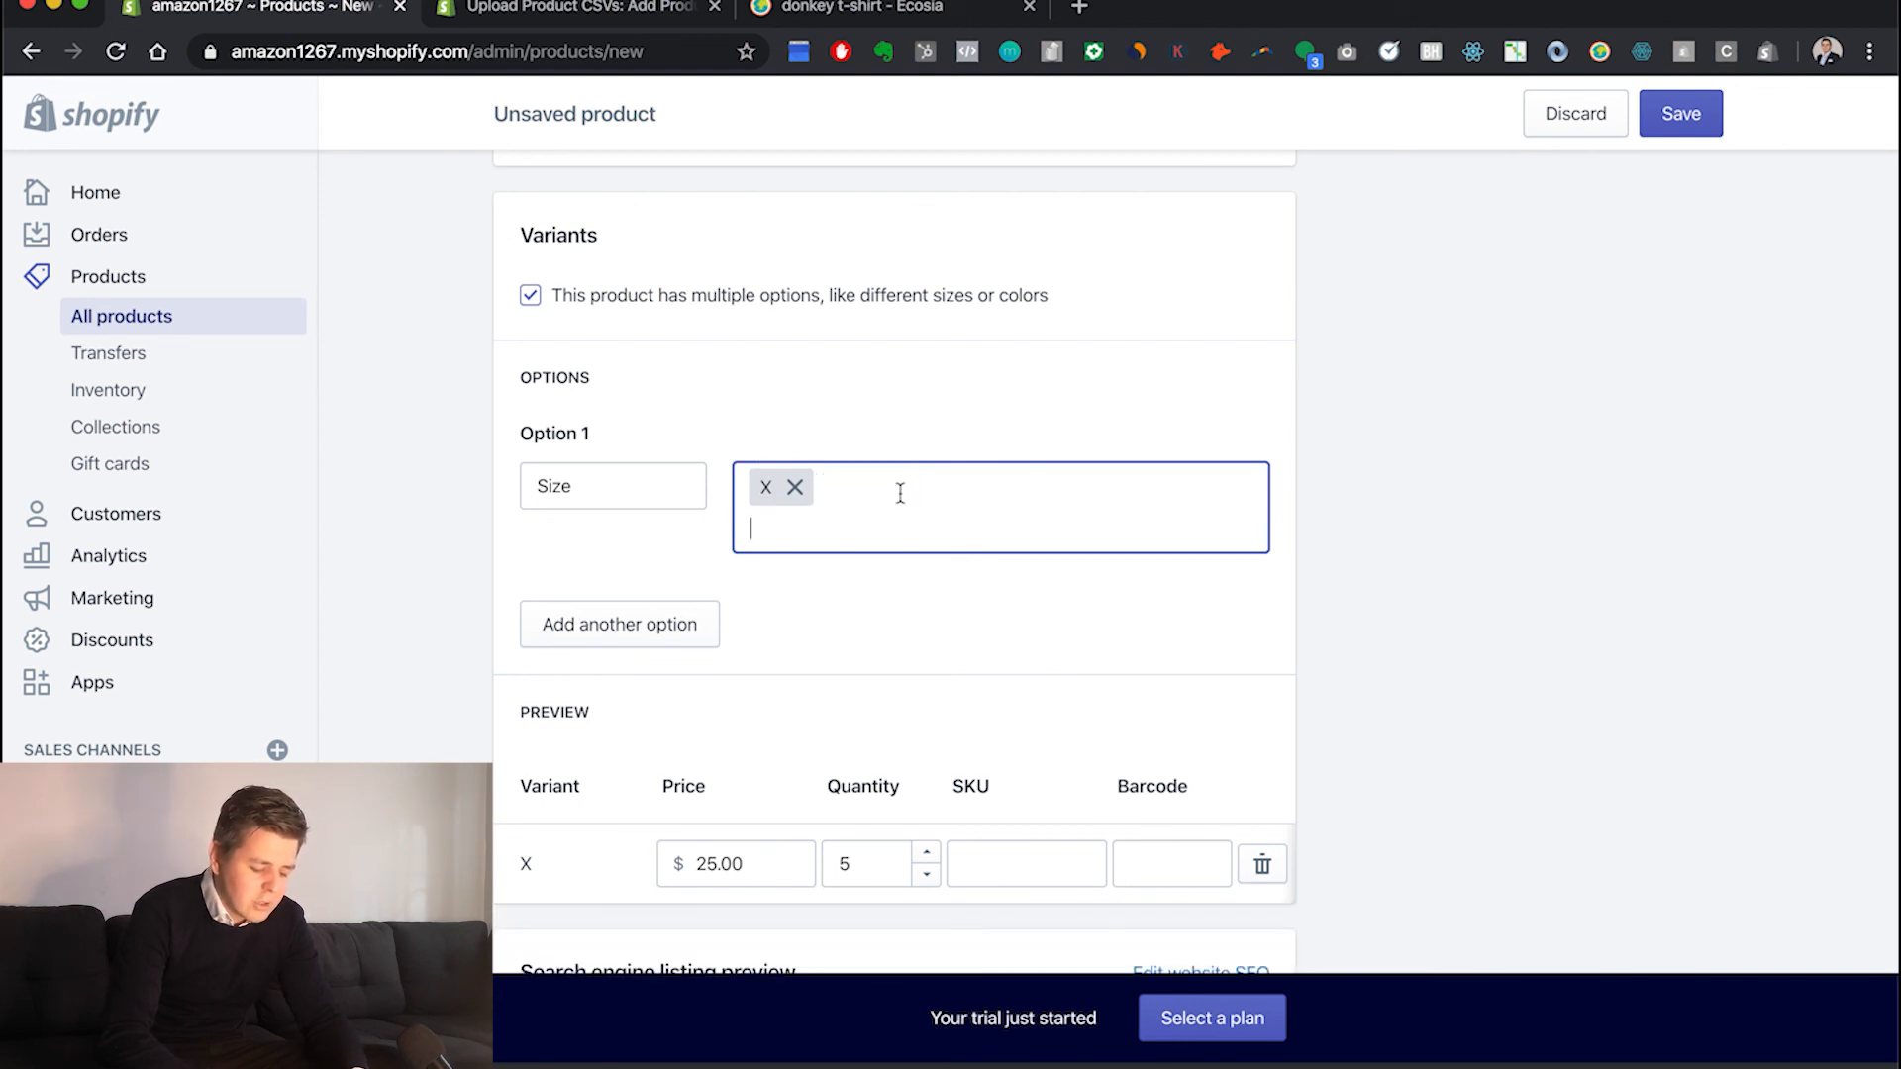
{"action": "type", "text": "L"}
{"action": "key", "text": "Return"}
{"action": "type", "text": "S"}
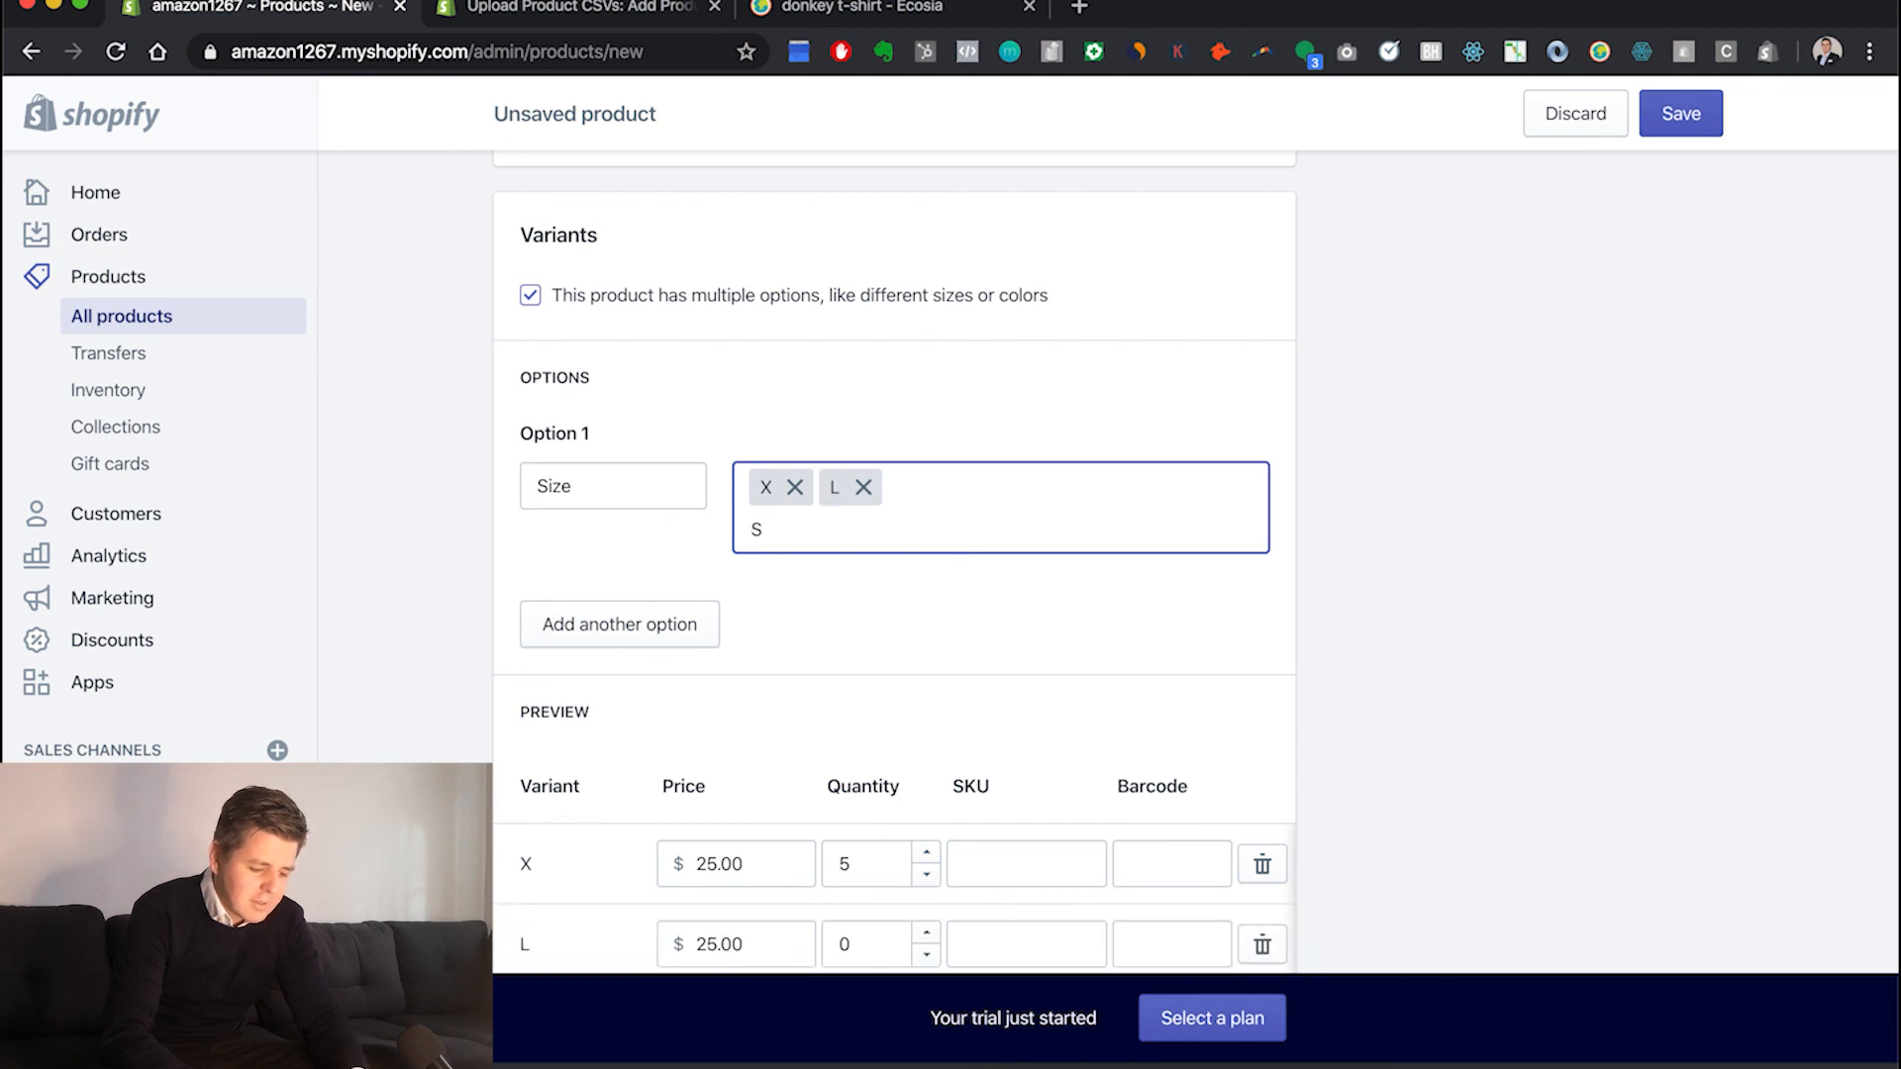
{"action": "key", "text": "Return"}
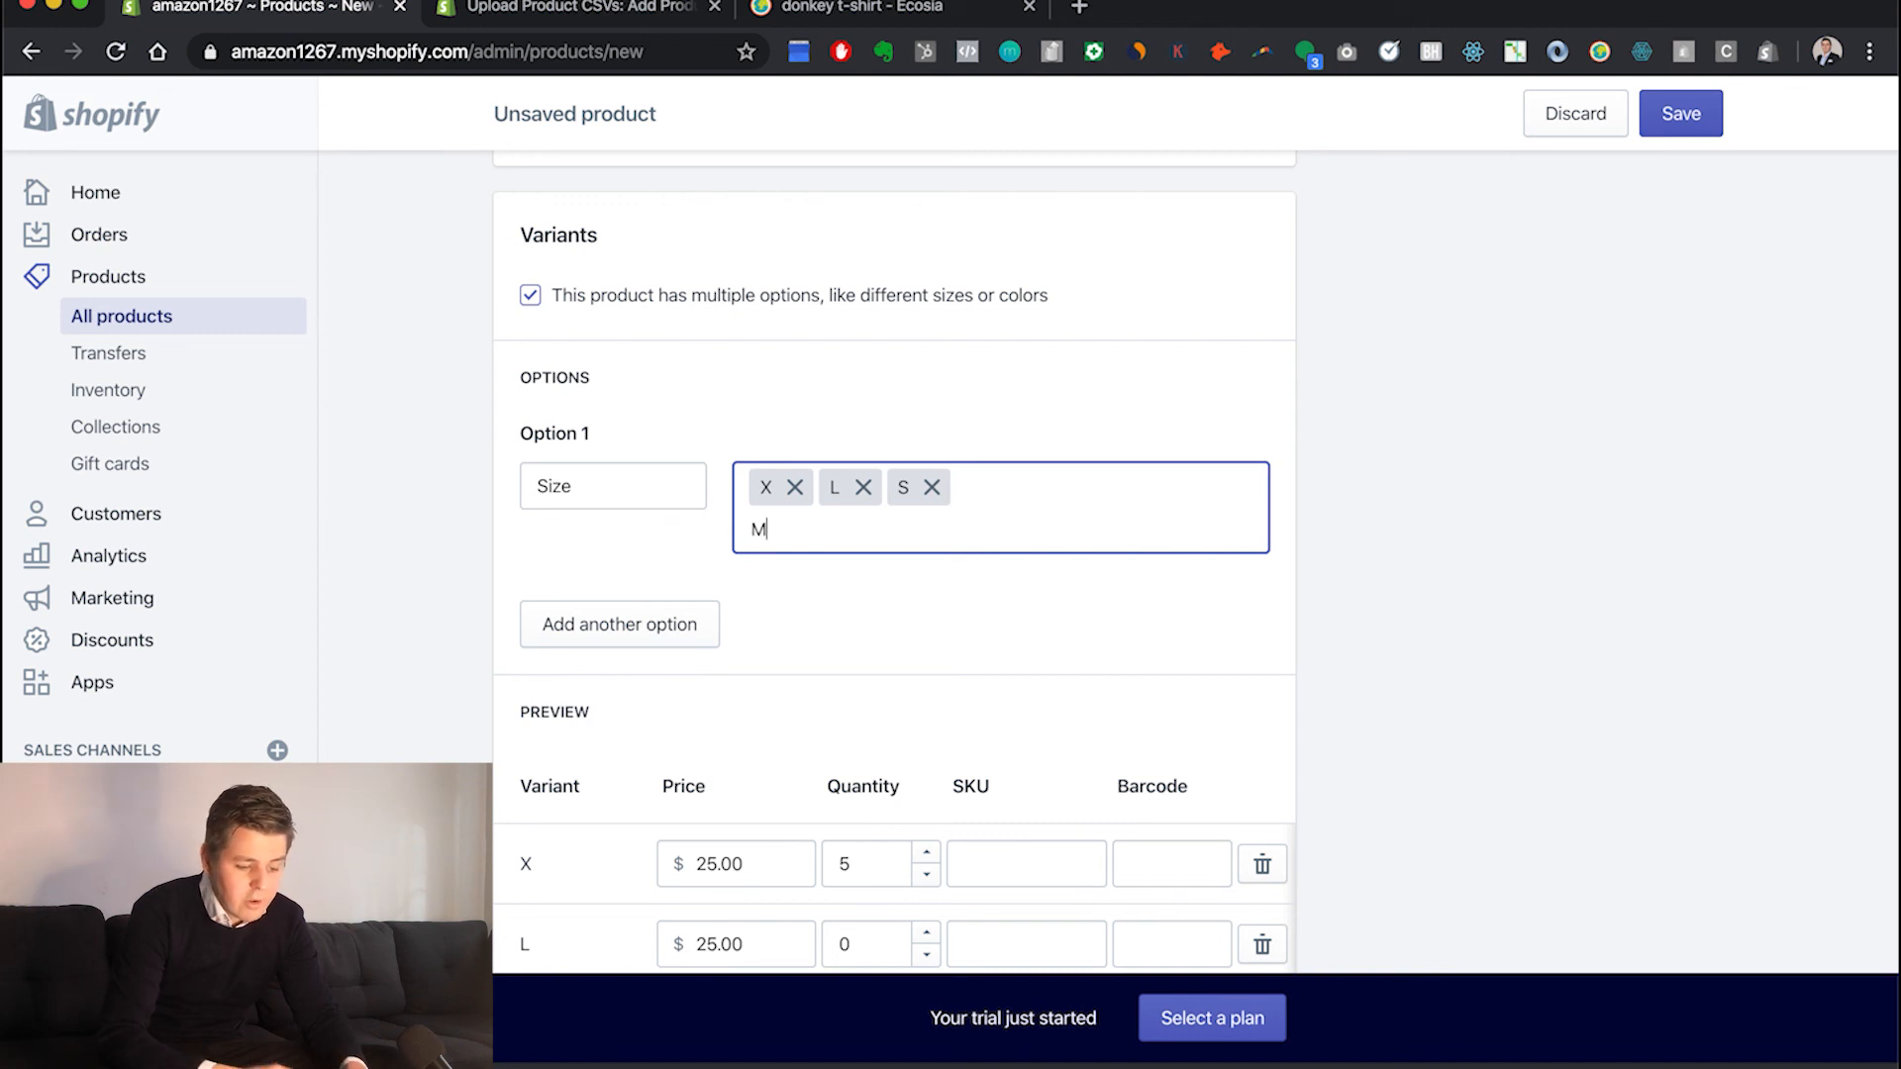
{"action": "key", "text": "Return"}
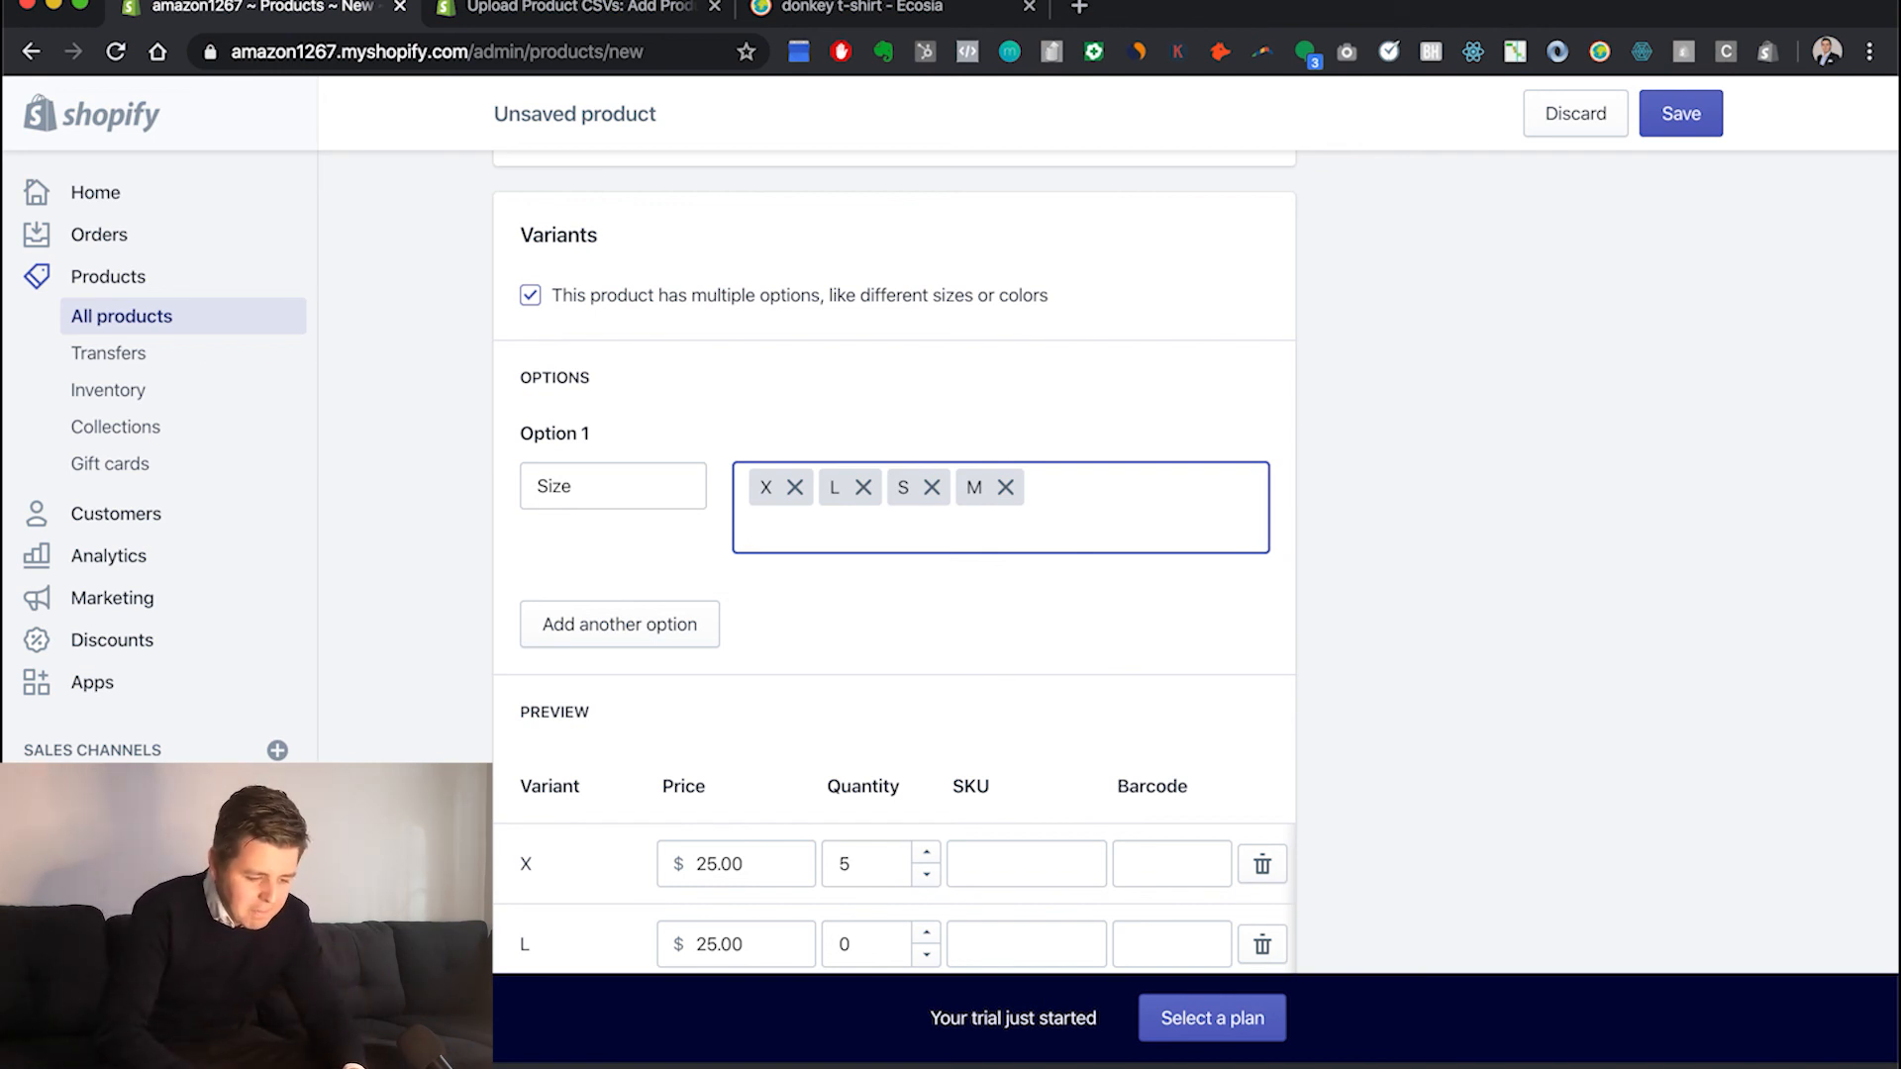
Add Color as a second variant option below Size
{"action": "left_click", "coordinate": [904, 488]}
{"action": "double_click", "coordinate": [975, 485]}
{"action": "left_click", "coordinate": [977, 484]}
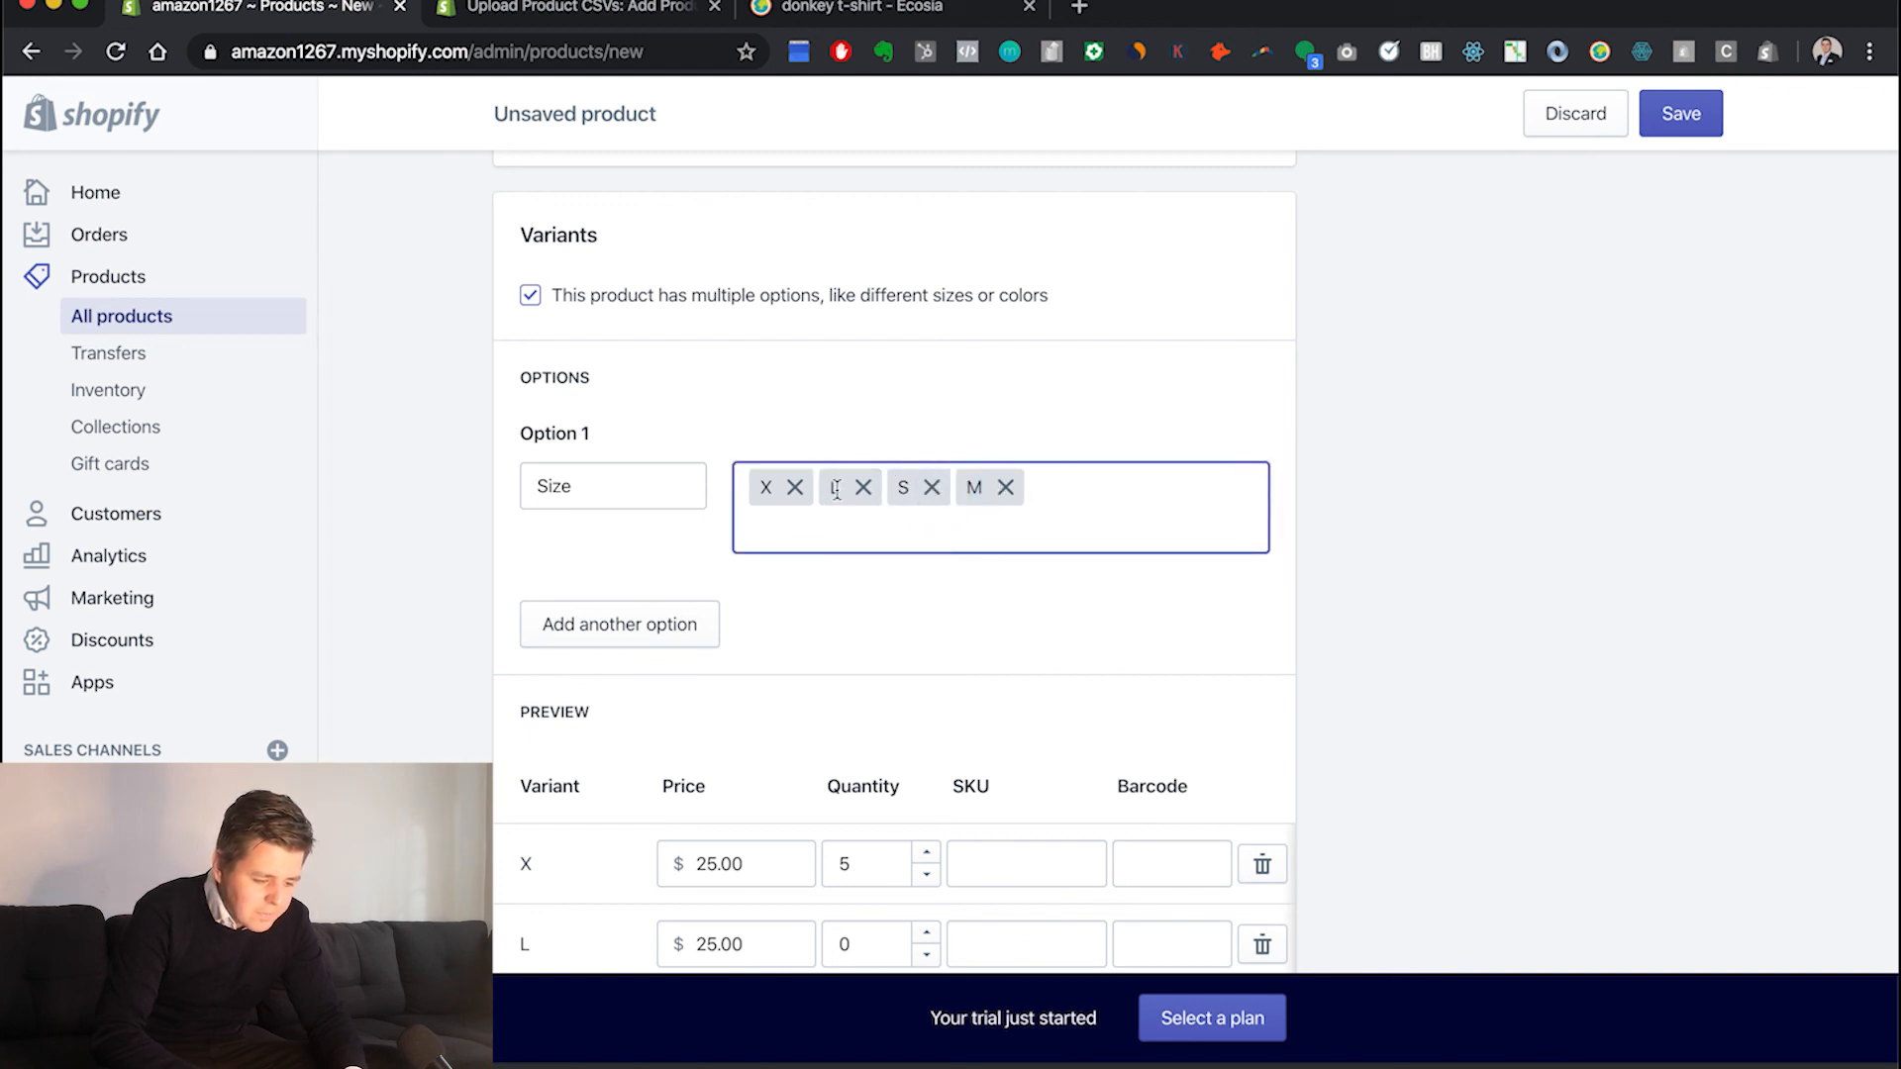
{"action": "left_click", "coordinate": [829, 639]}
{"action": "left_click", "coordinate": [765, 489]}
{"action": "left_click", "coordinate": [645, 629]}
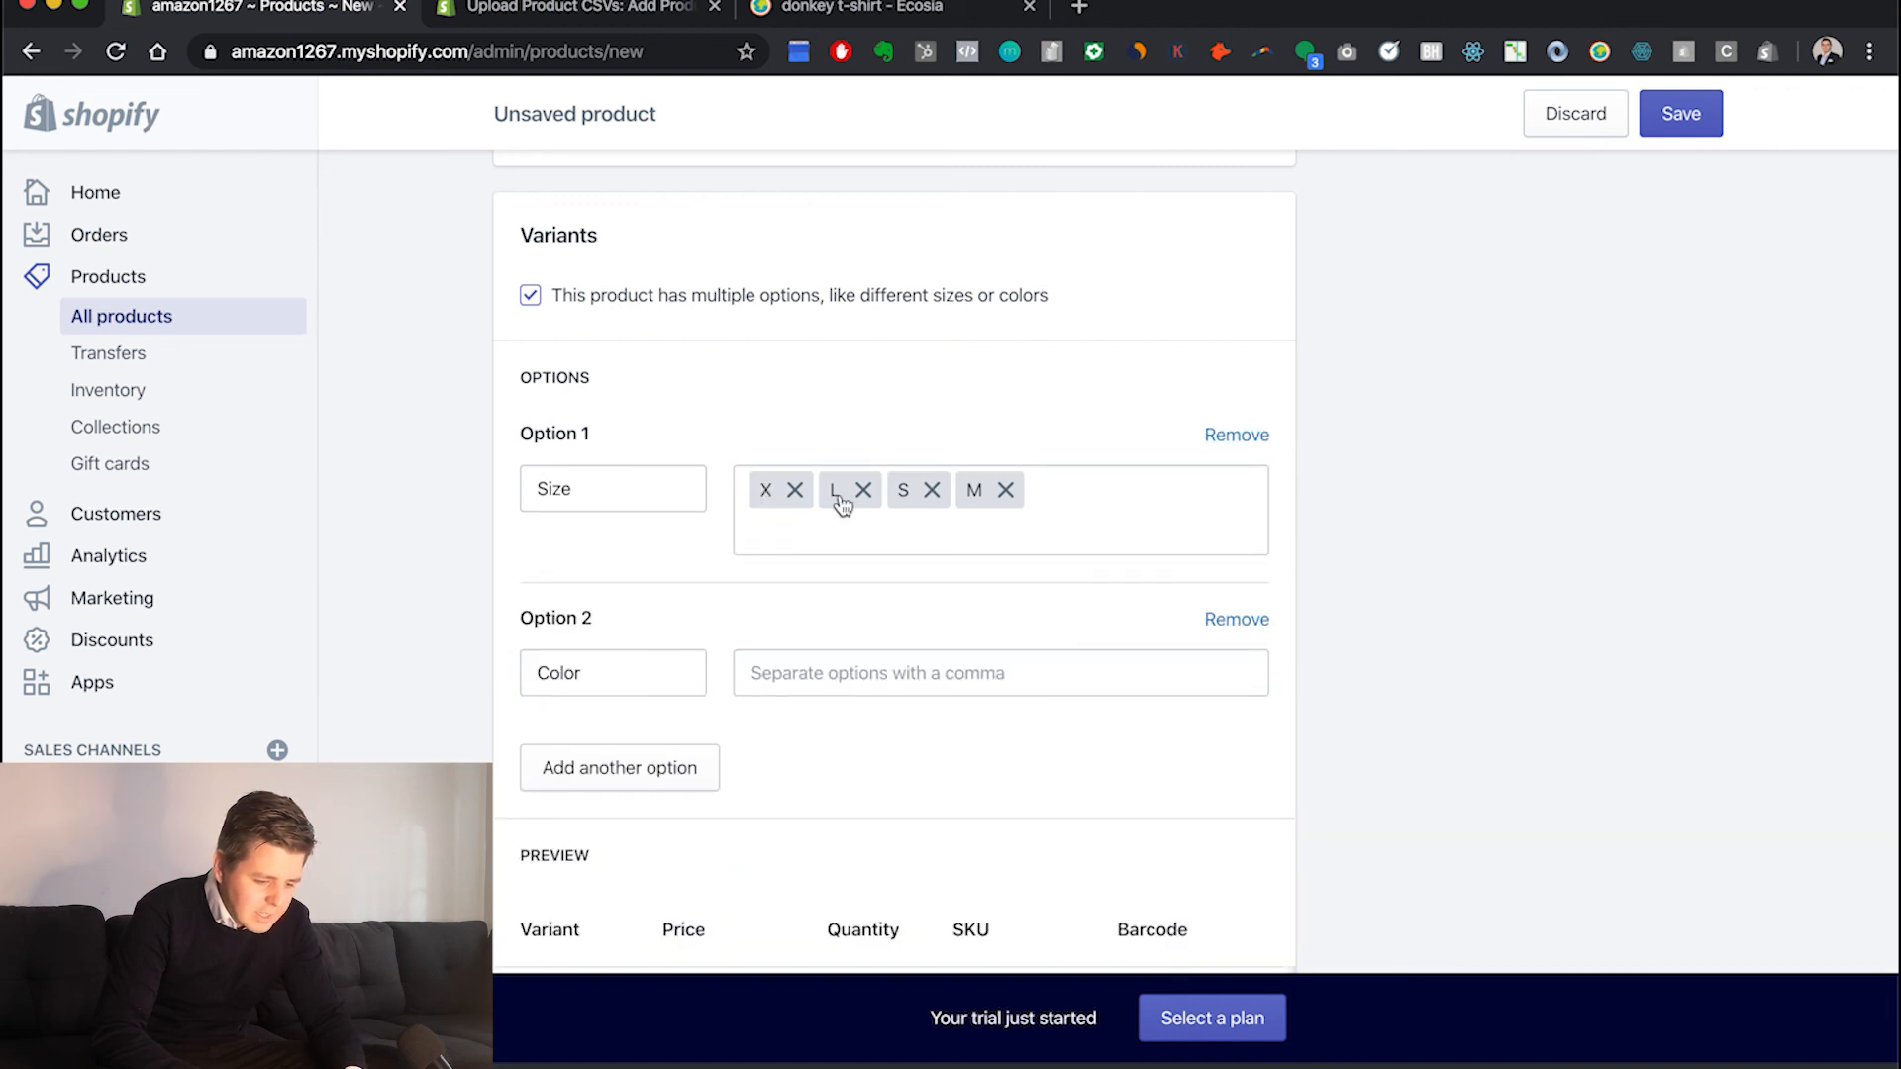
Replace all of the Size option's values with S, M, L and XL
{"action": "left_click", "coordinate": [1071, 521]}
{"action": "left_click", "coordinate": [1005, 489]}
{"action": "left_click", "coordinate": [932, 489]}
{"action": "left_click", "coordinate": [871, 491]}
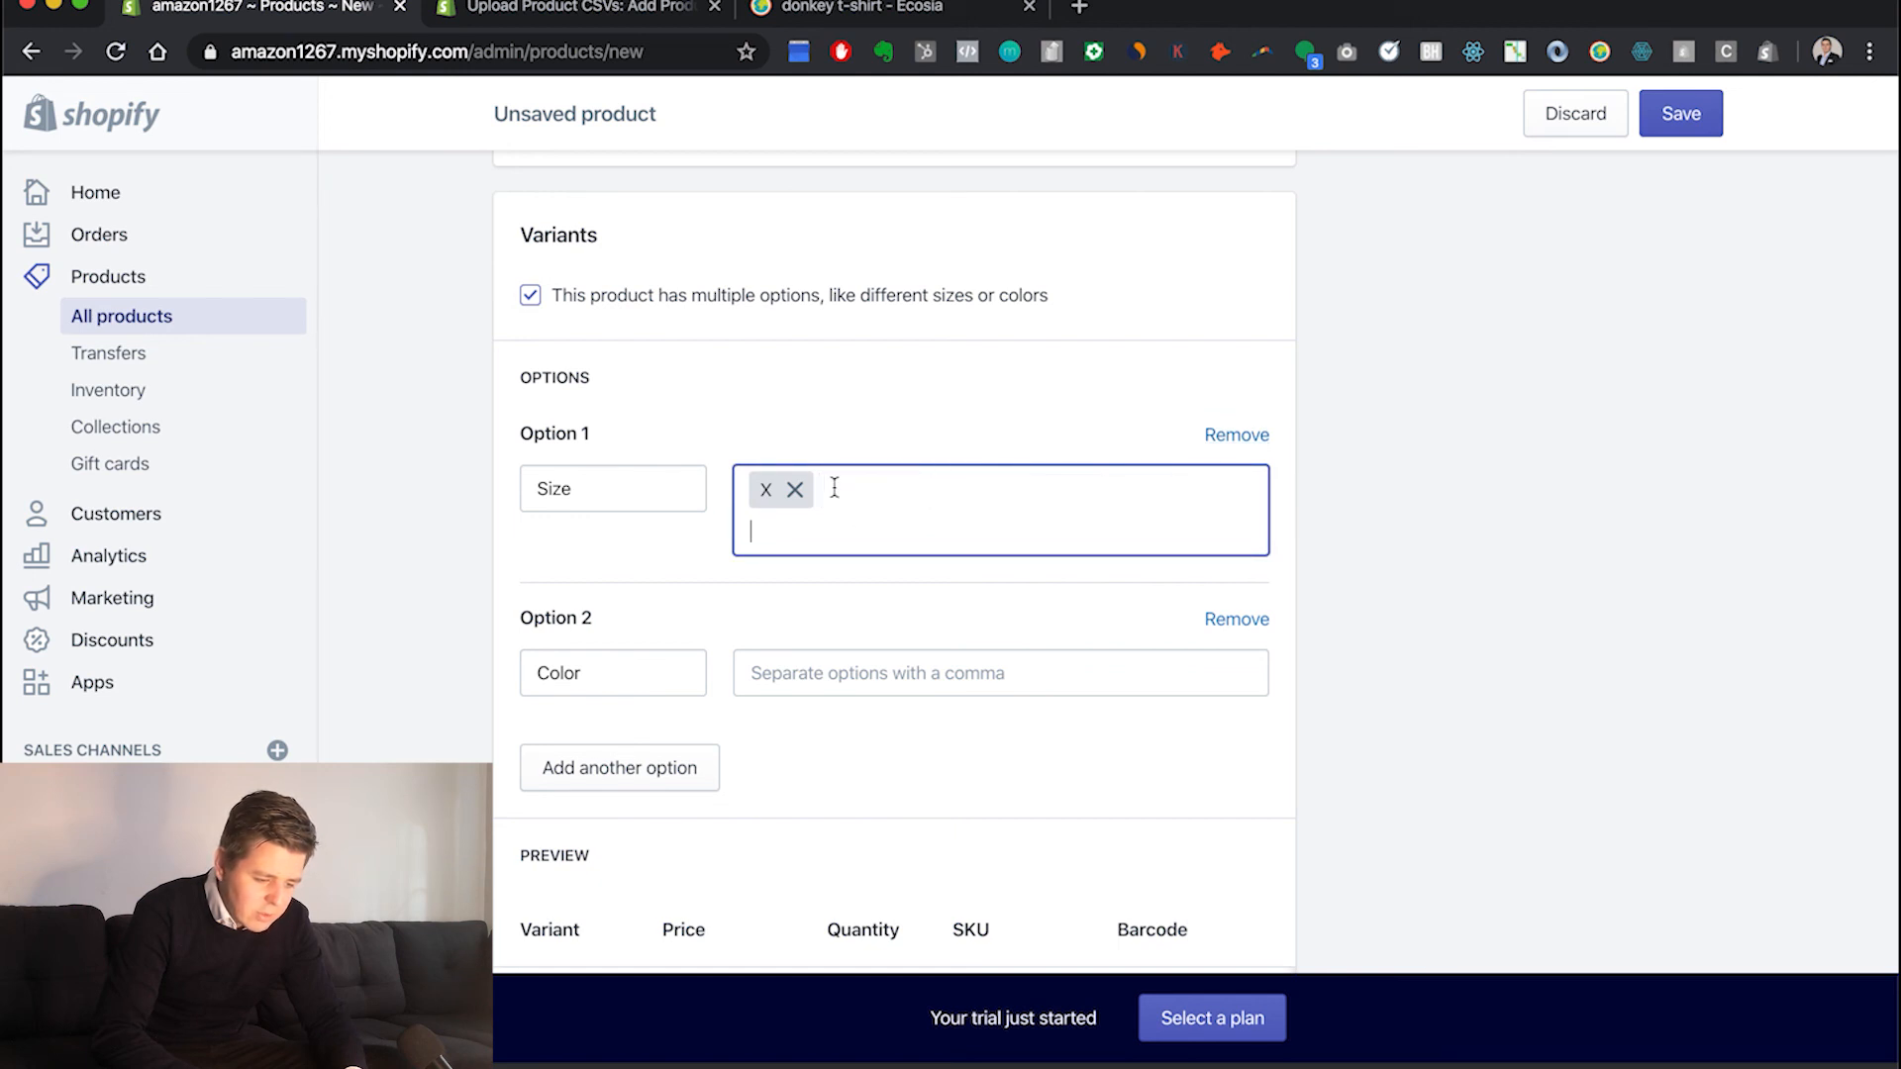
{"action": "left_click", "coordinate": [794, 489]}
{"action": "type", "text": "S"}
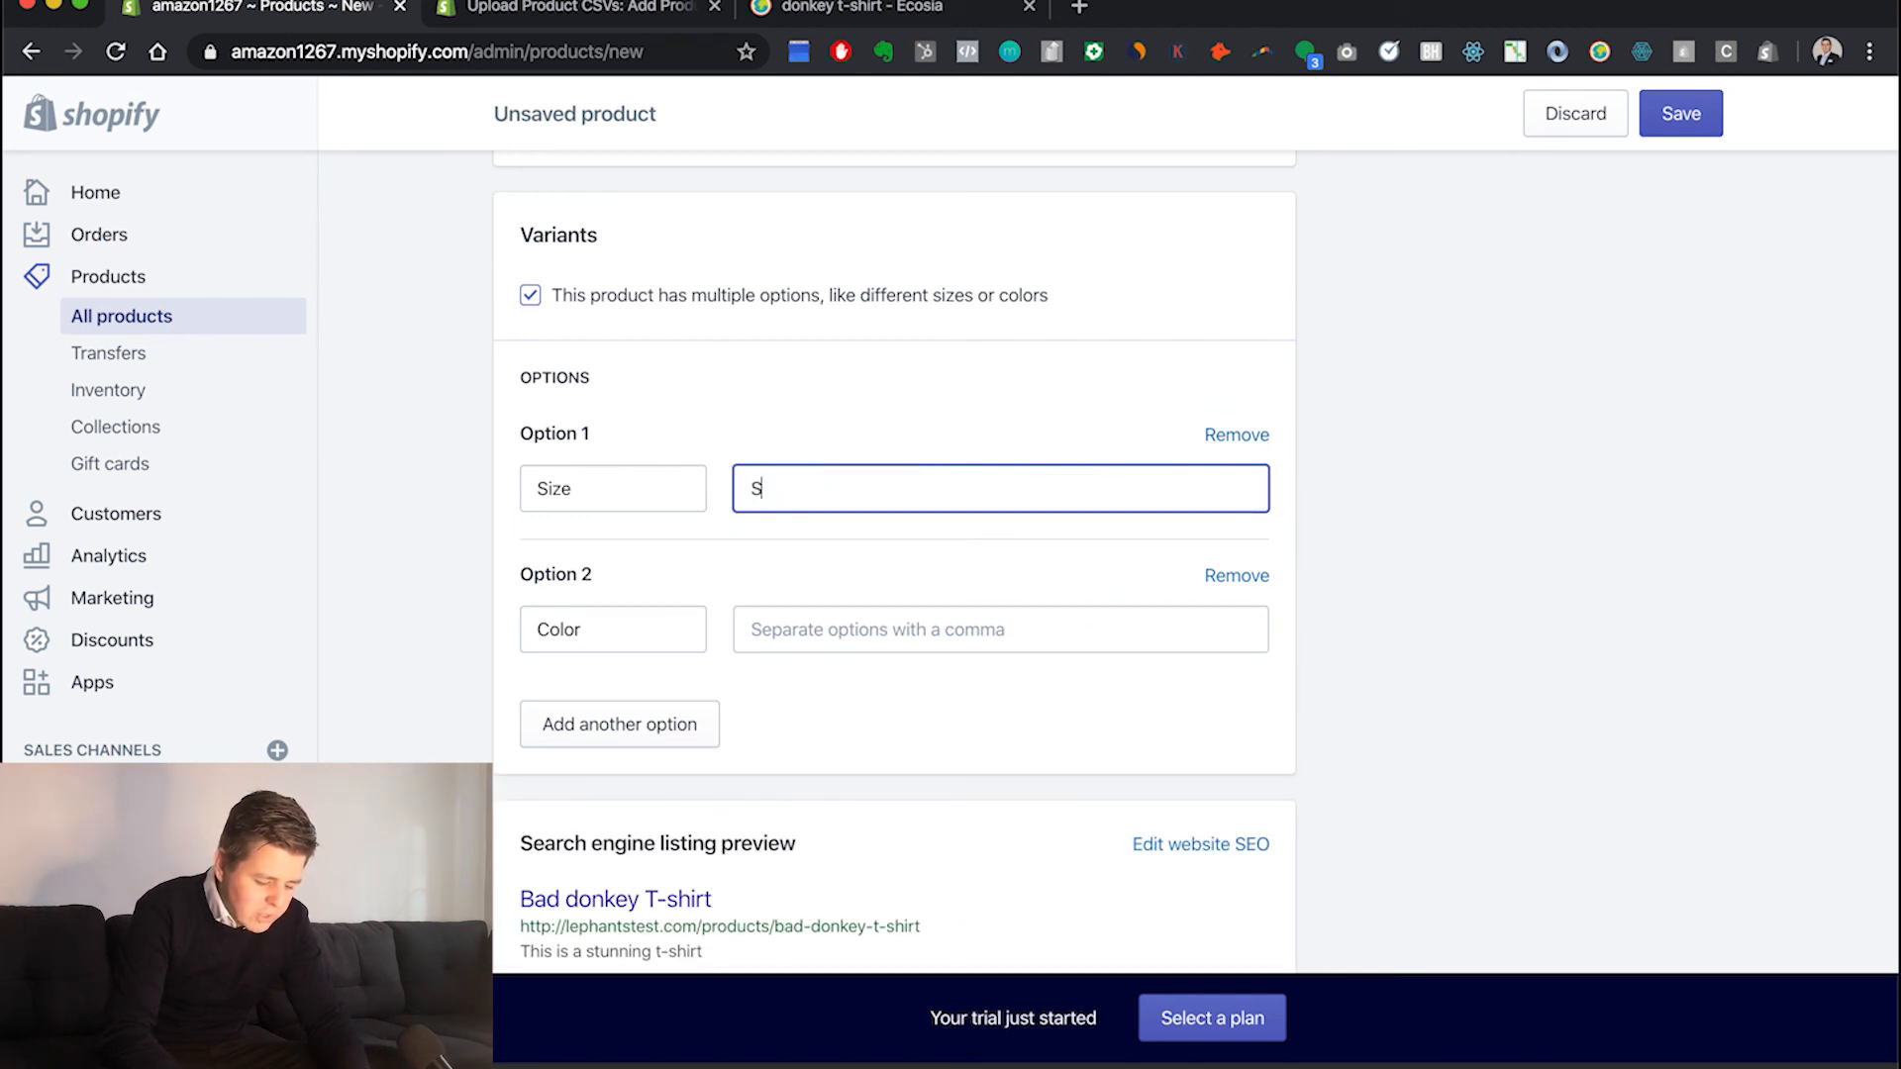
{"action": "type", "text": ",M,L,"}
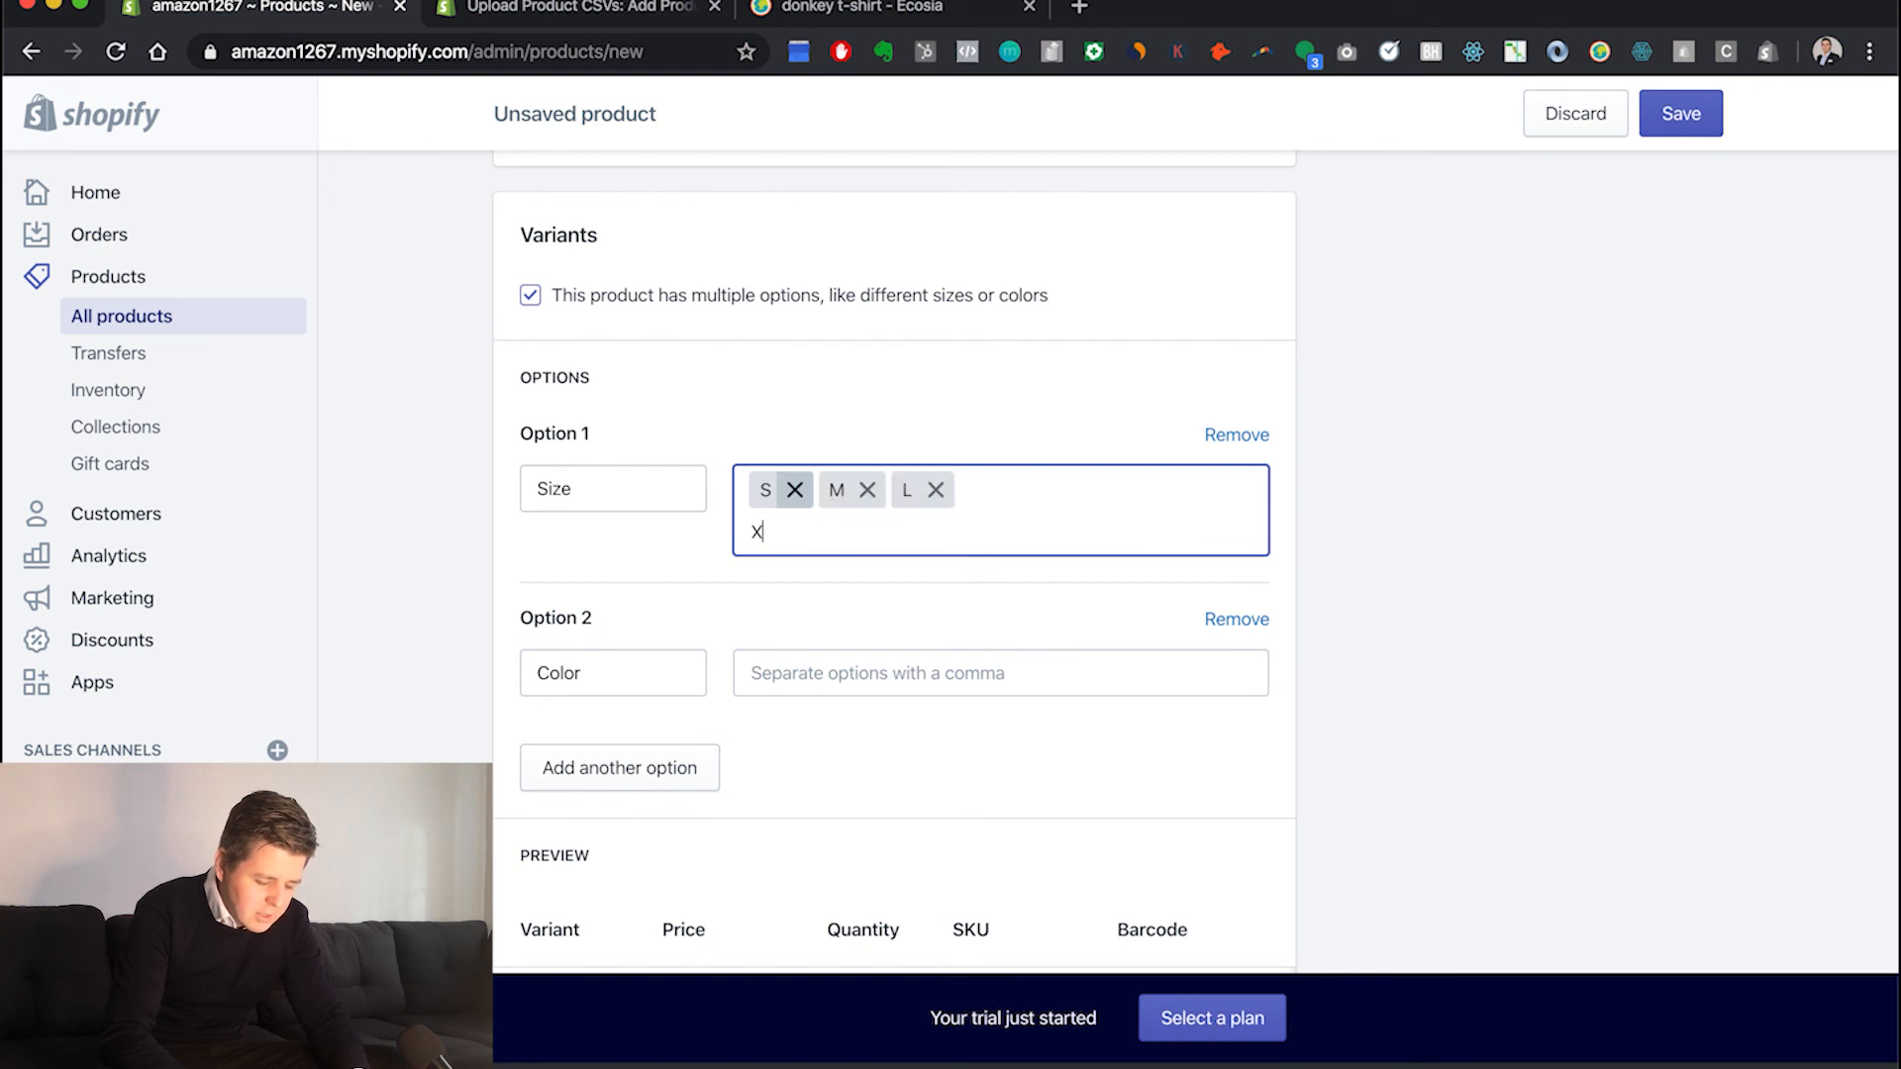
{"action": "type", "text": "XL,"}
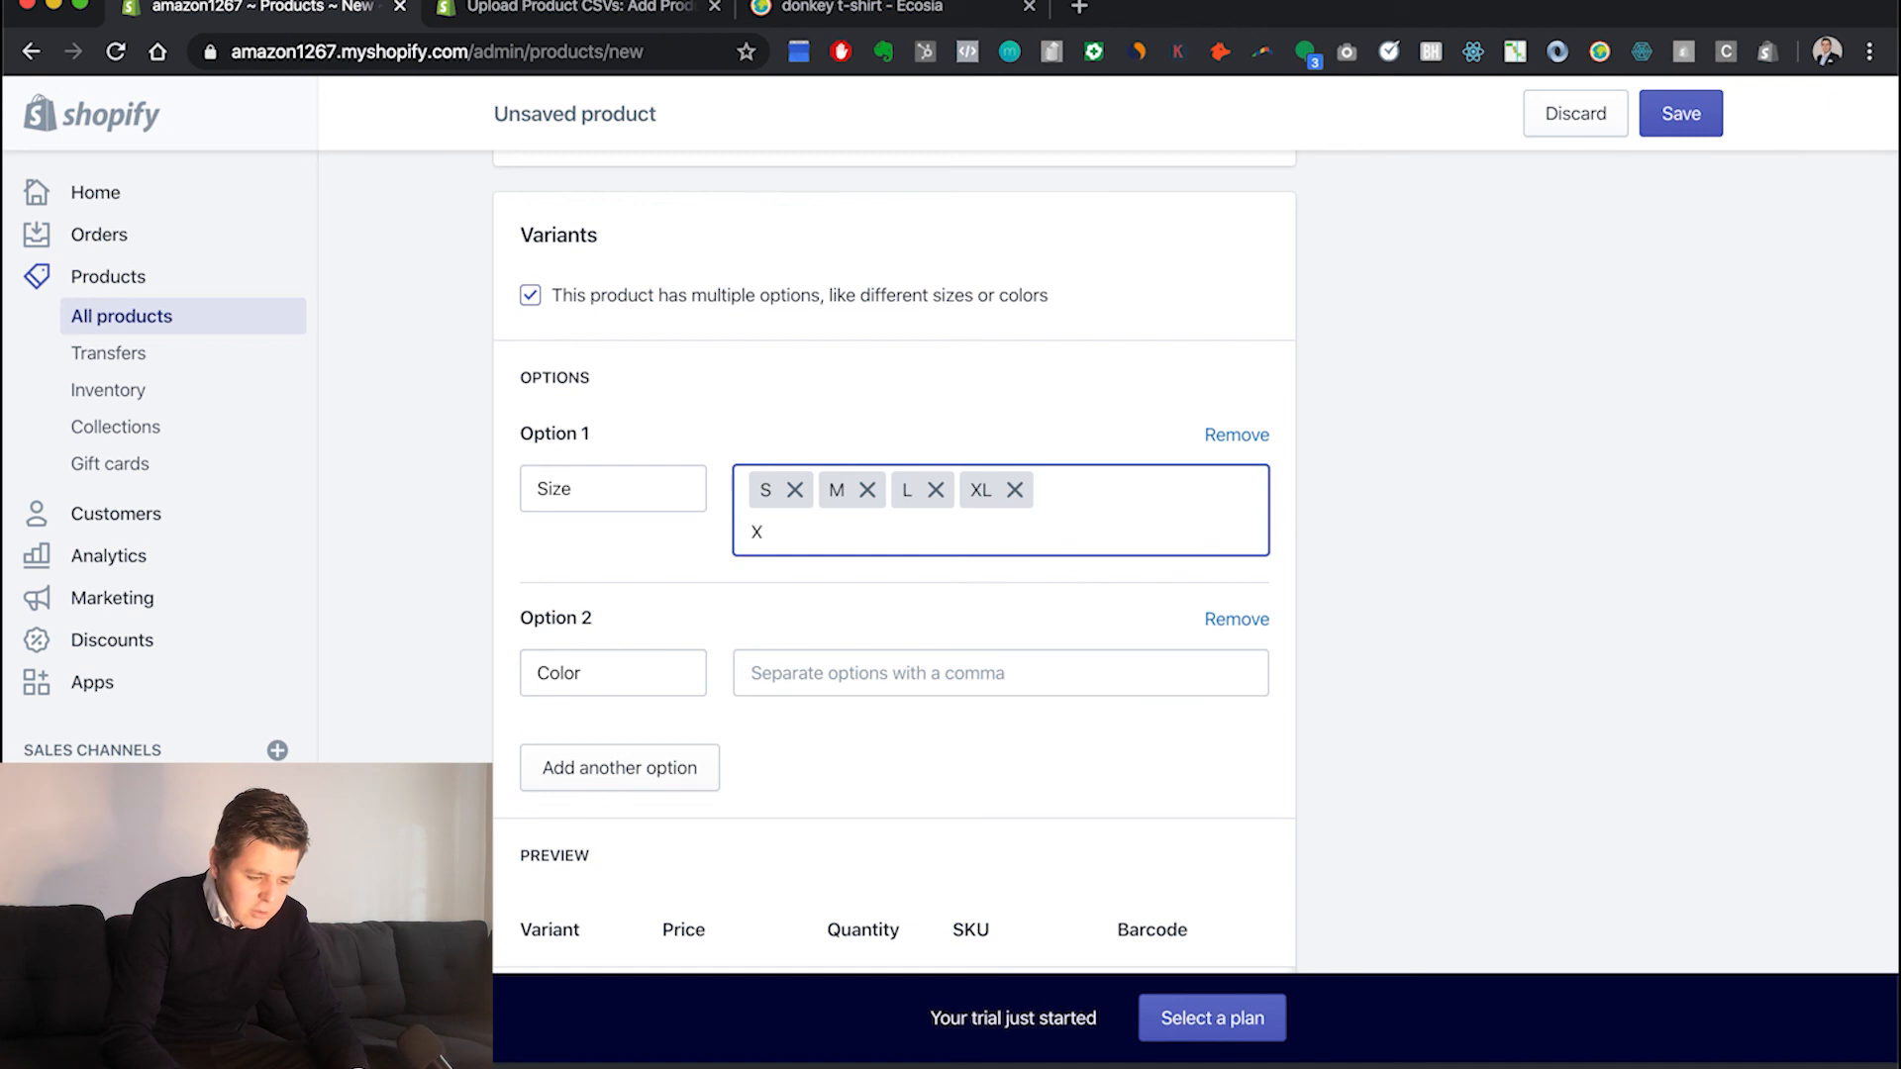
{"action": "type", "text": "XXL,"}
{"action": "scroll", "coordinate": [994, 582], "scroll_direction": "down", "scroll_amount": 2}
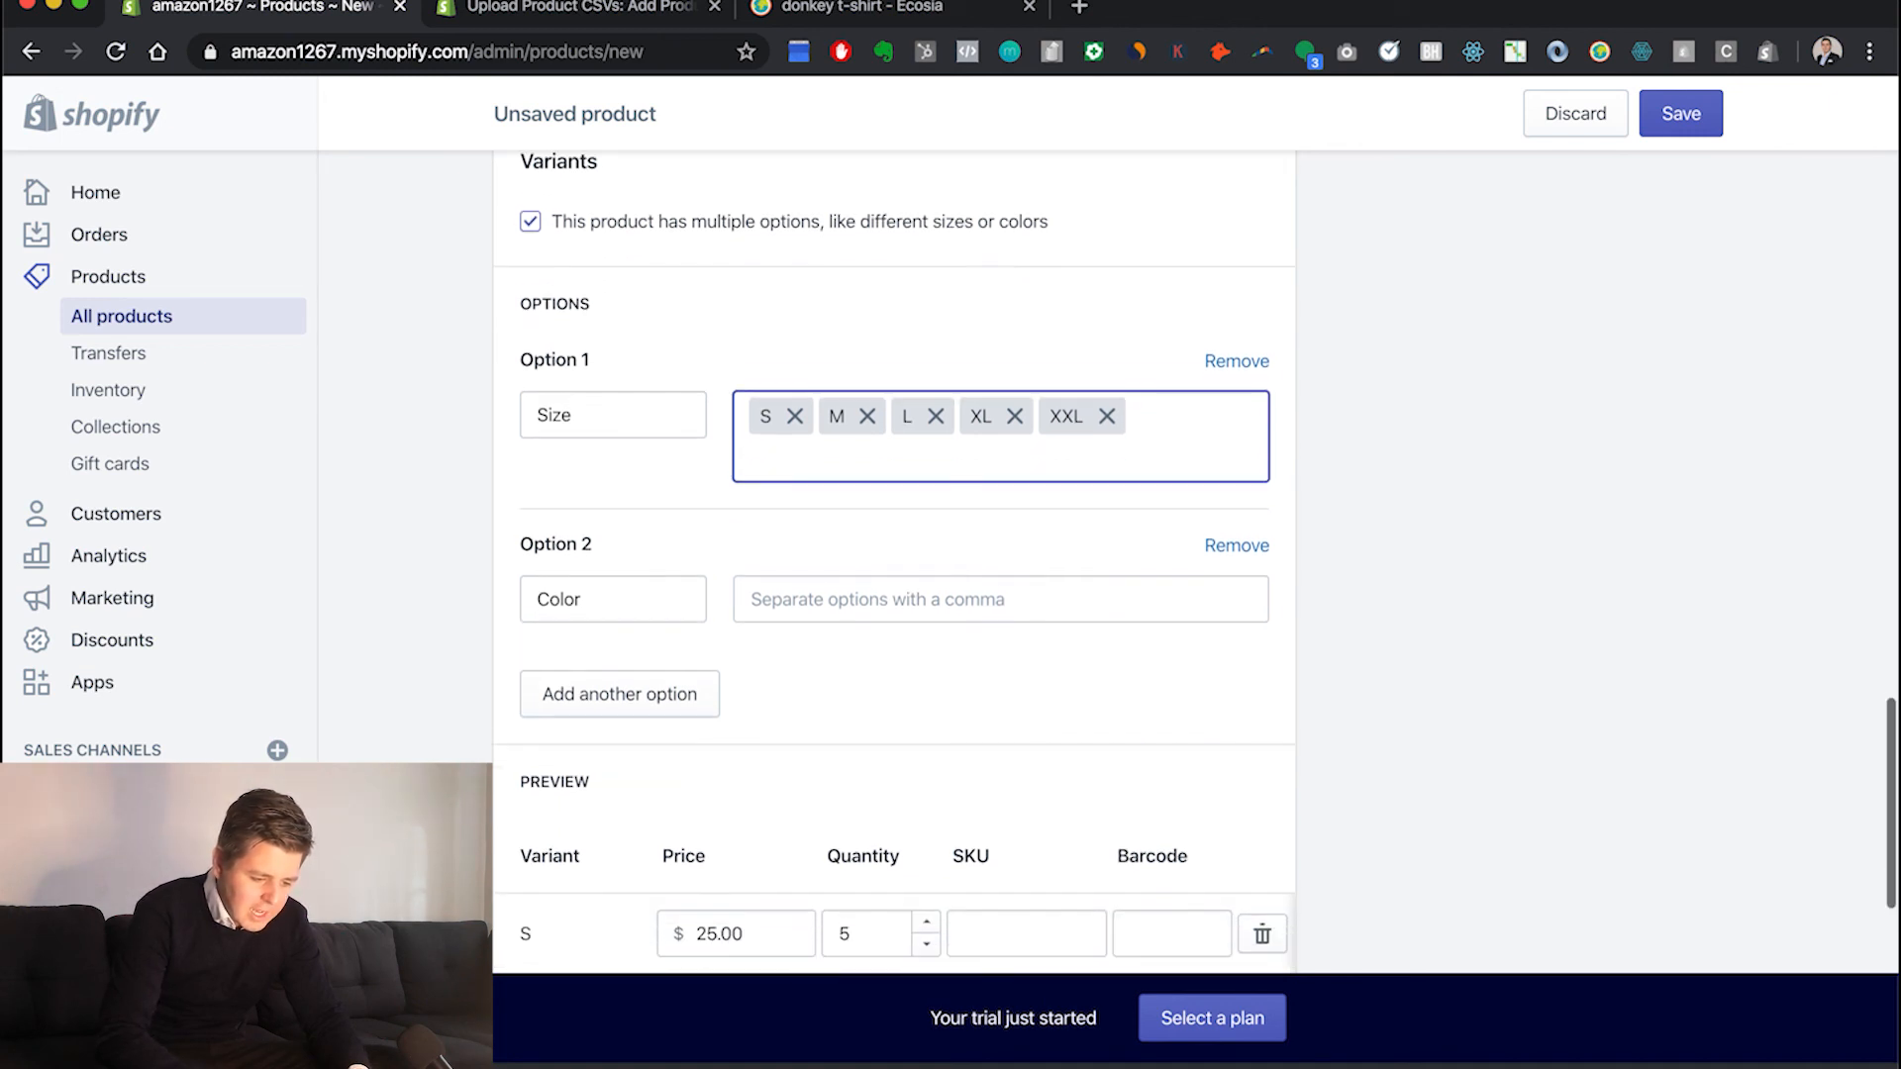
{"action": "key", "text": "BackSpace"}
Enter Blue and Red as the values of the Color option, and add and remove a third option
{"action": "left_click", "coordinate": [994, 582]}
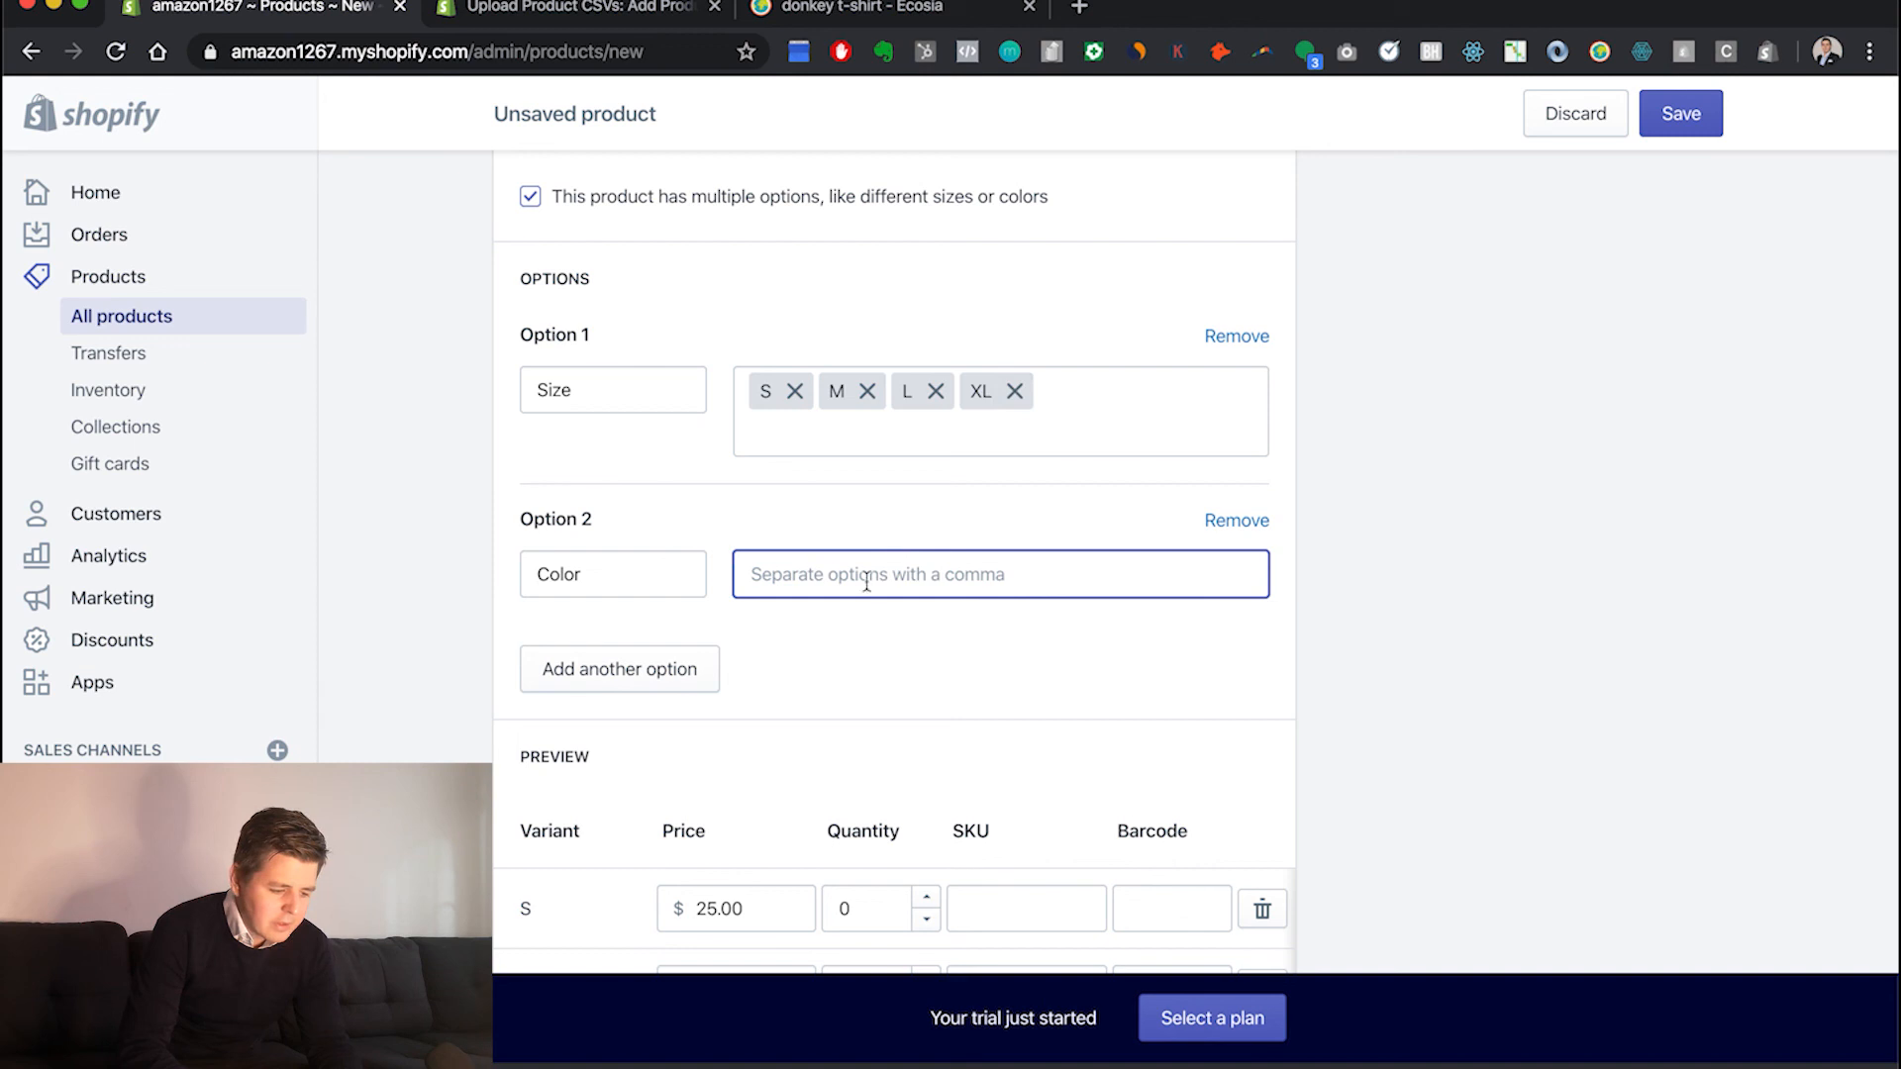
{"action": "left_click", "coordinate": [644, 581]}
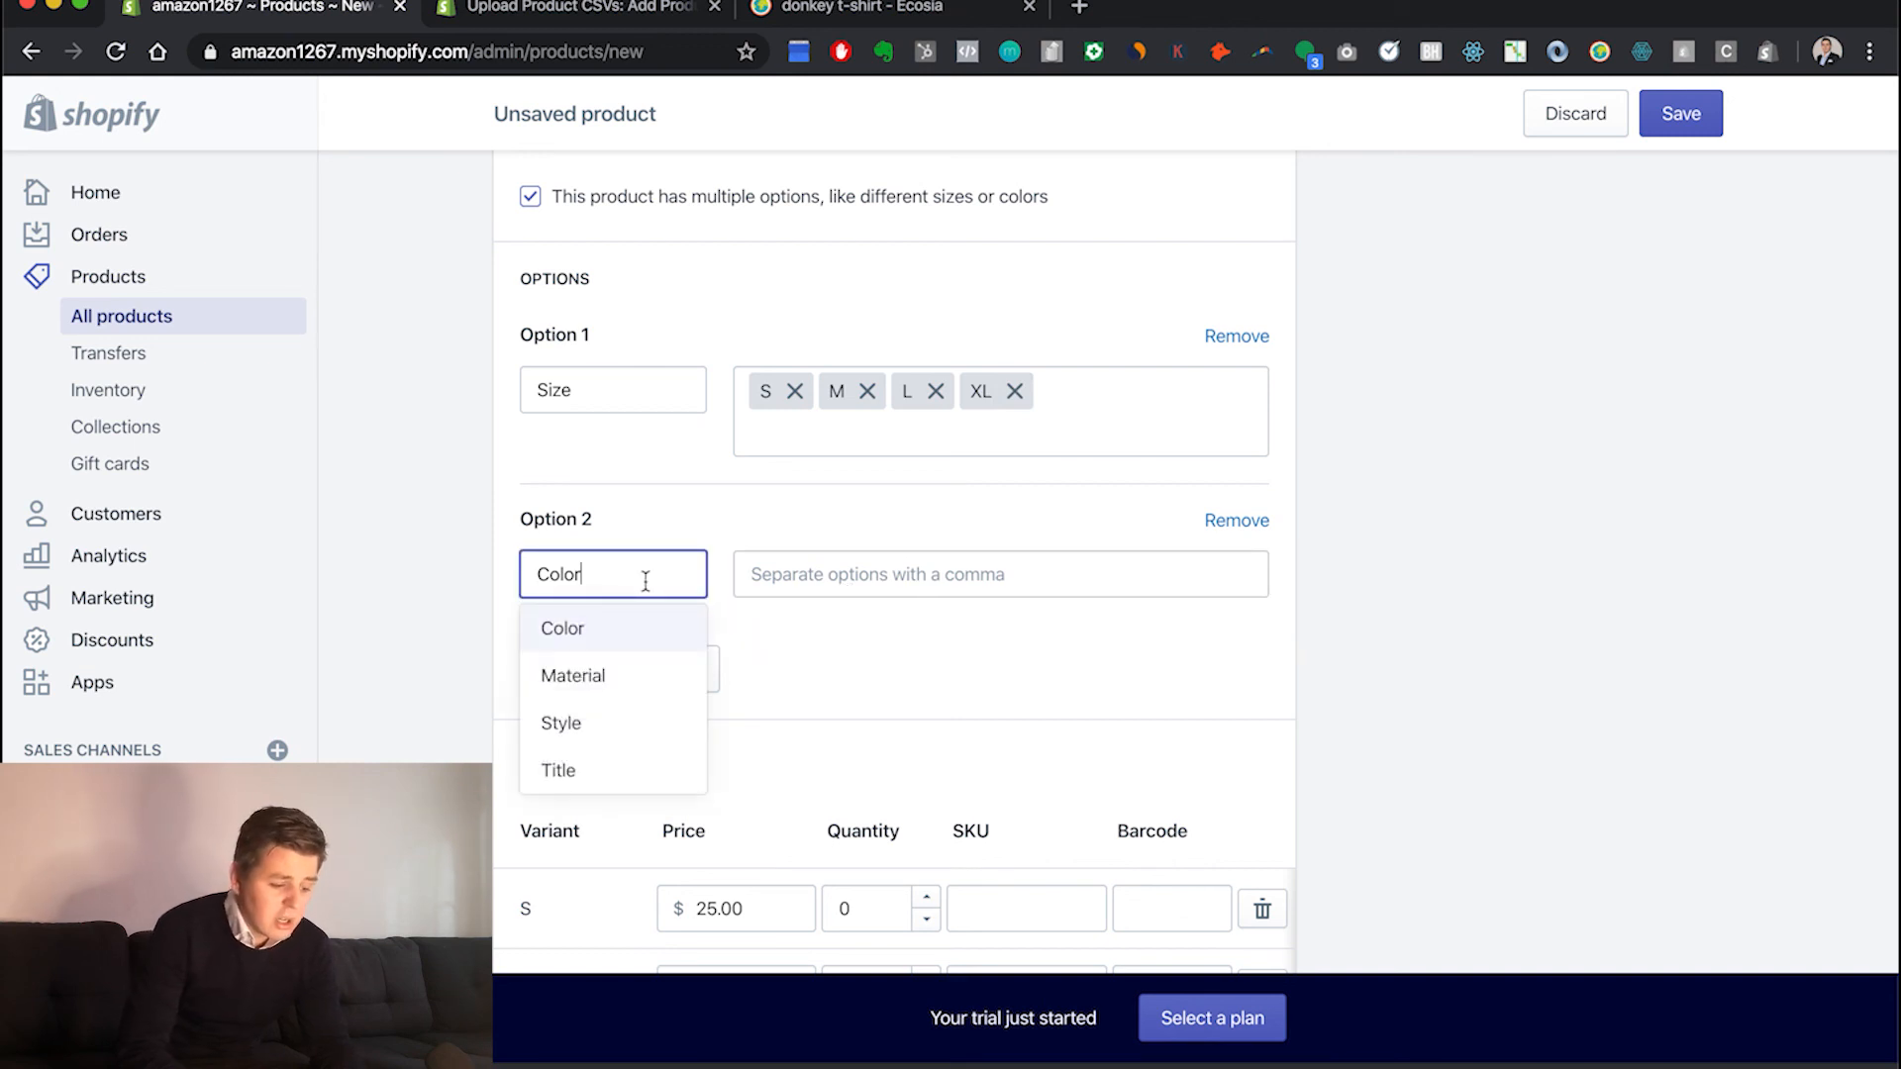
{"action": "left_click", "coordinate": [766, 584]}
{"action": "type", "text": "Bl"}
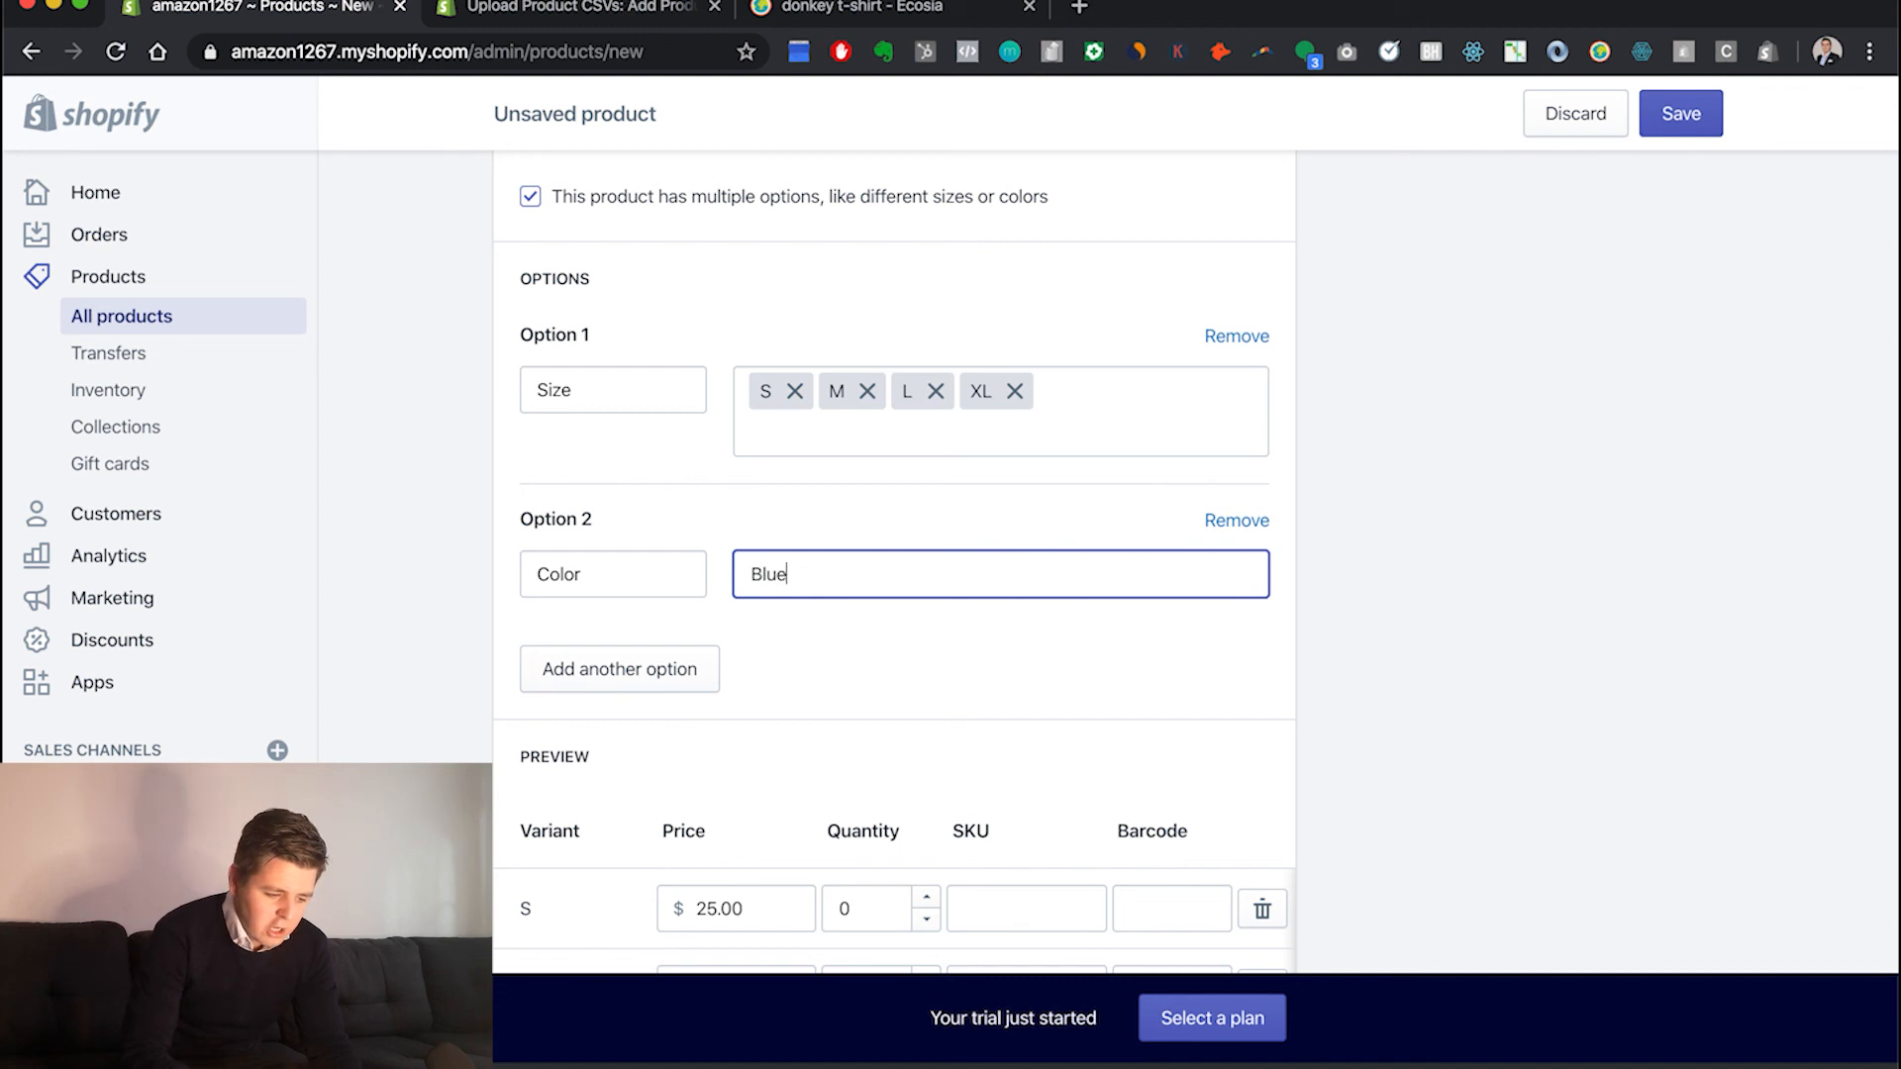
{"action": "type", "text": "ue"}
{"action": "key", "text": "Return"}
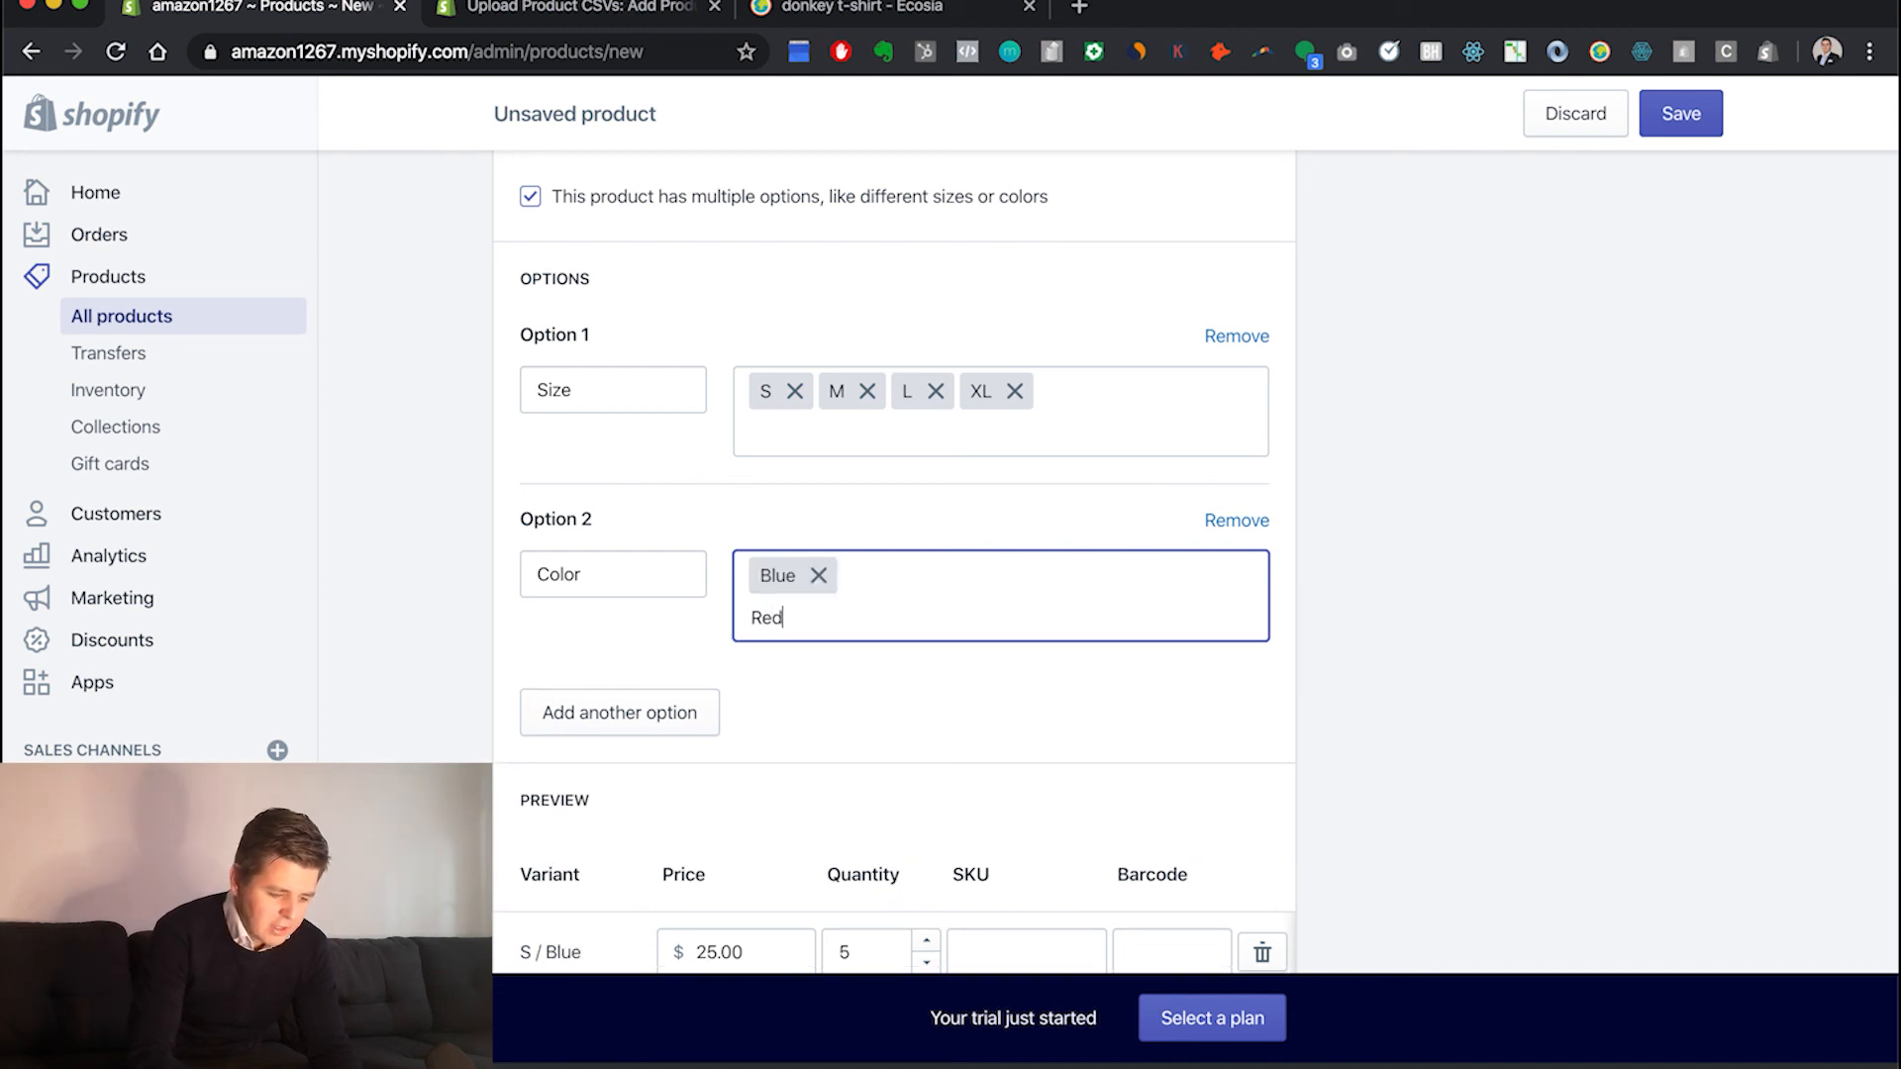
{"action": "type", "text": "Red"}
{"action": "key", "text": "Return"}
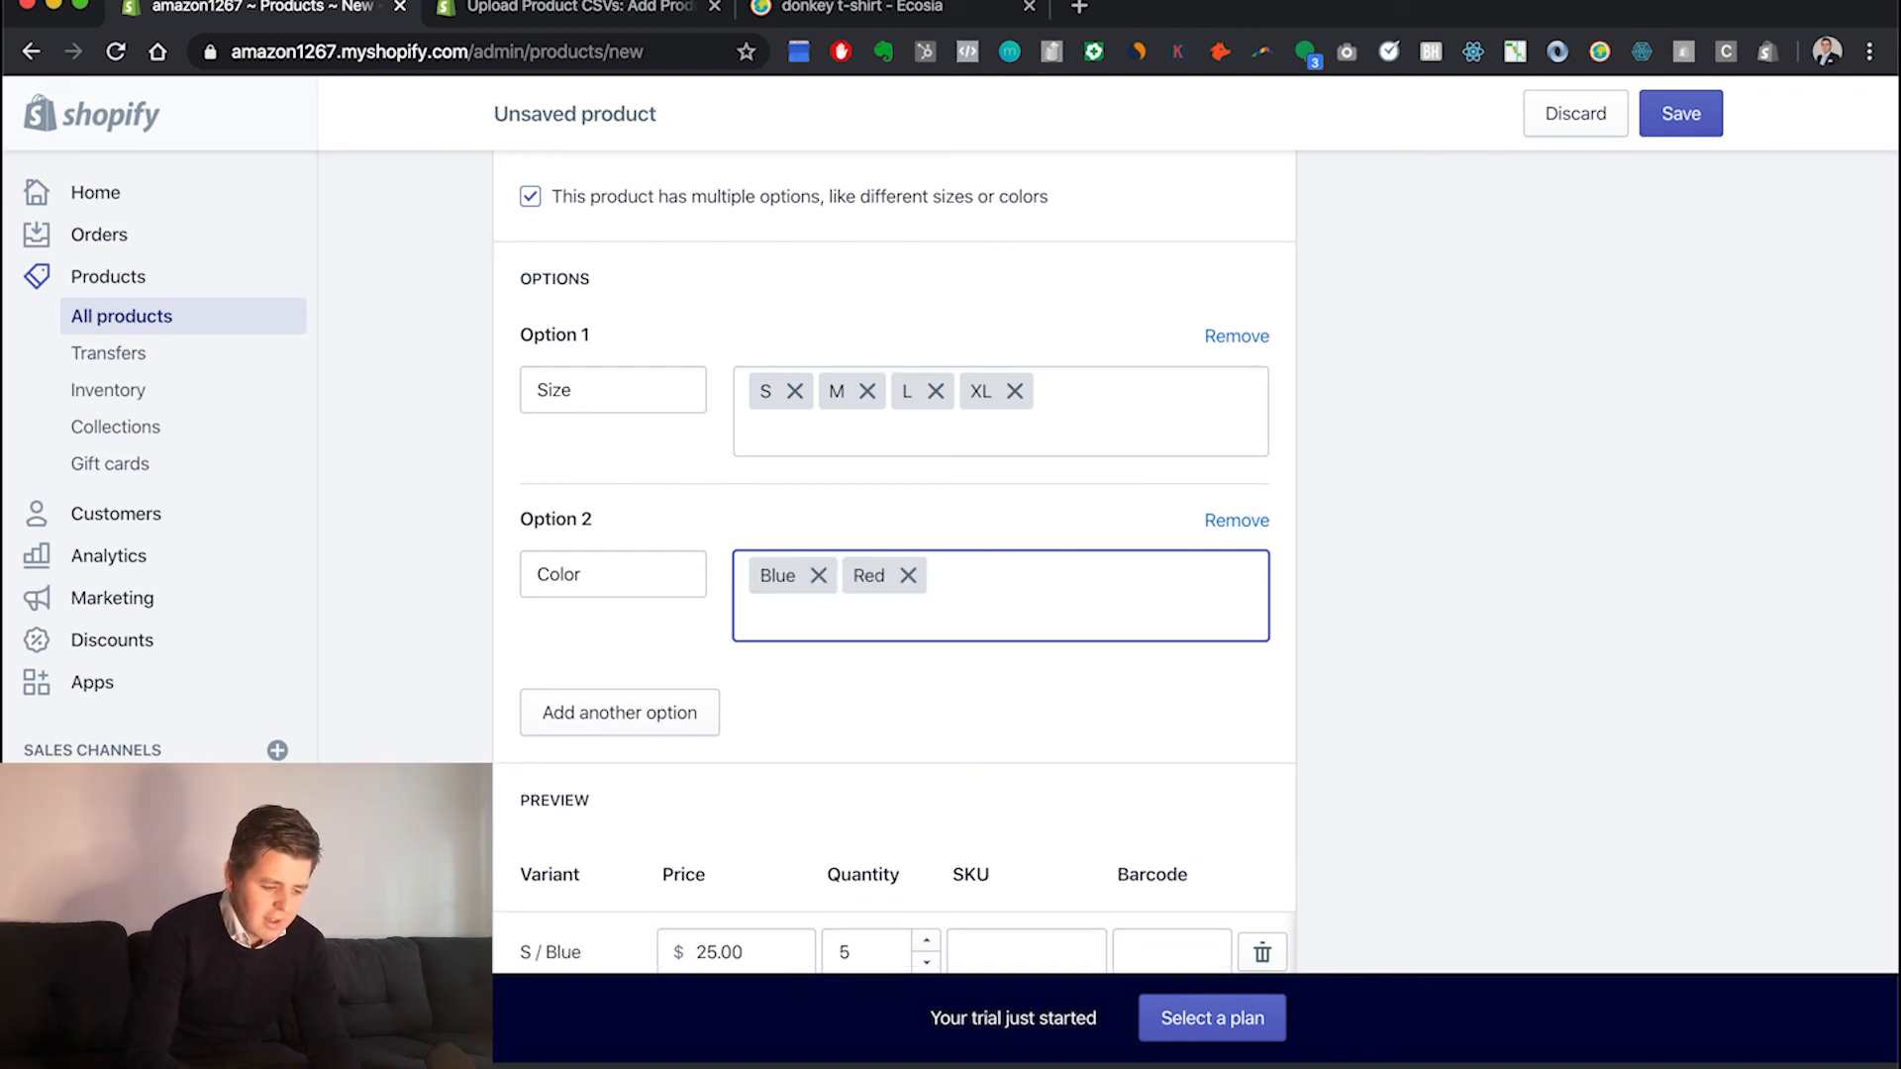
{"action": "left_click", "coordinate": [626, 708]}
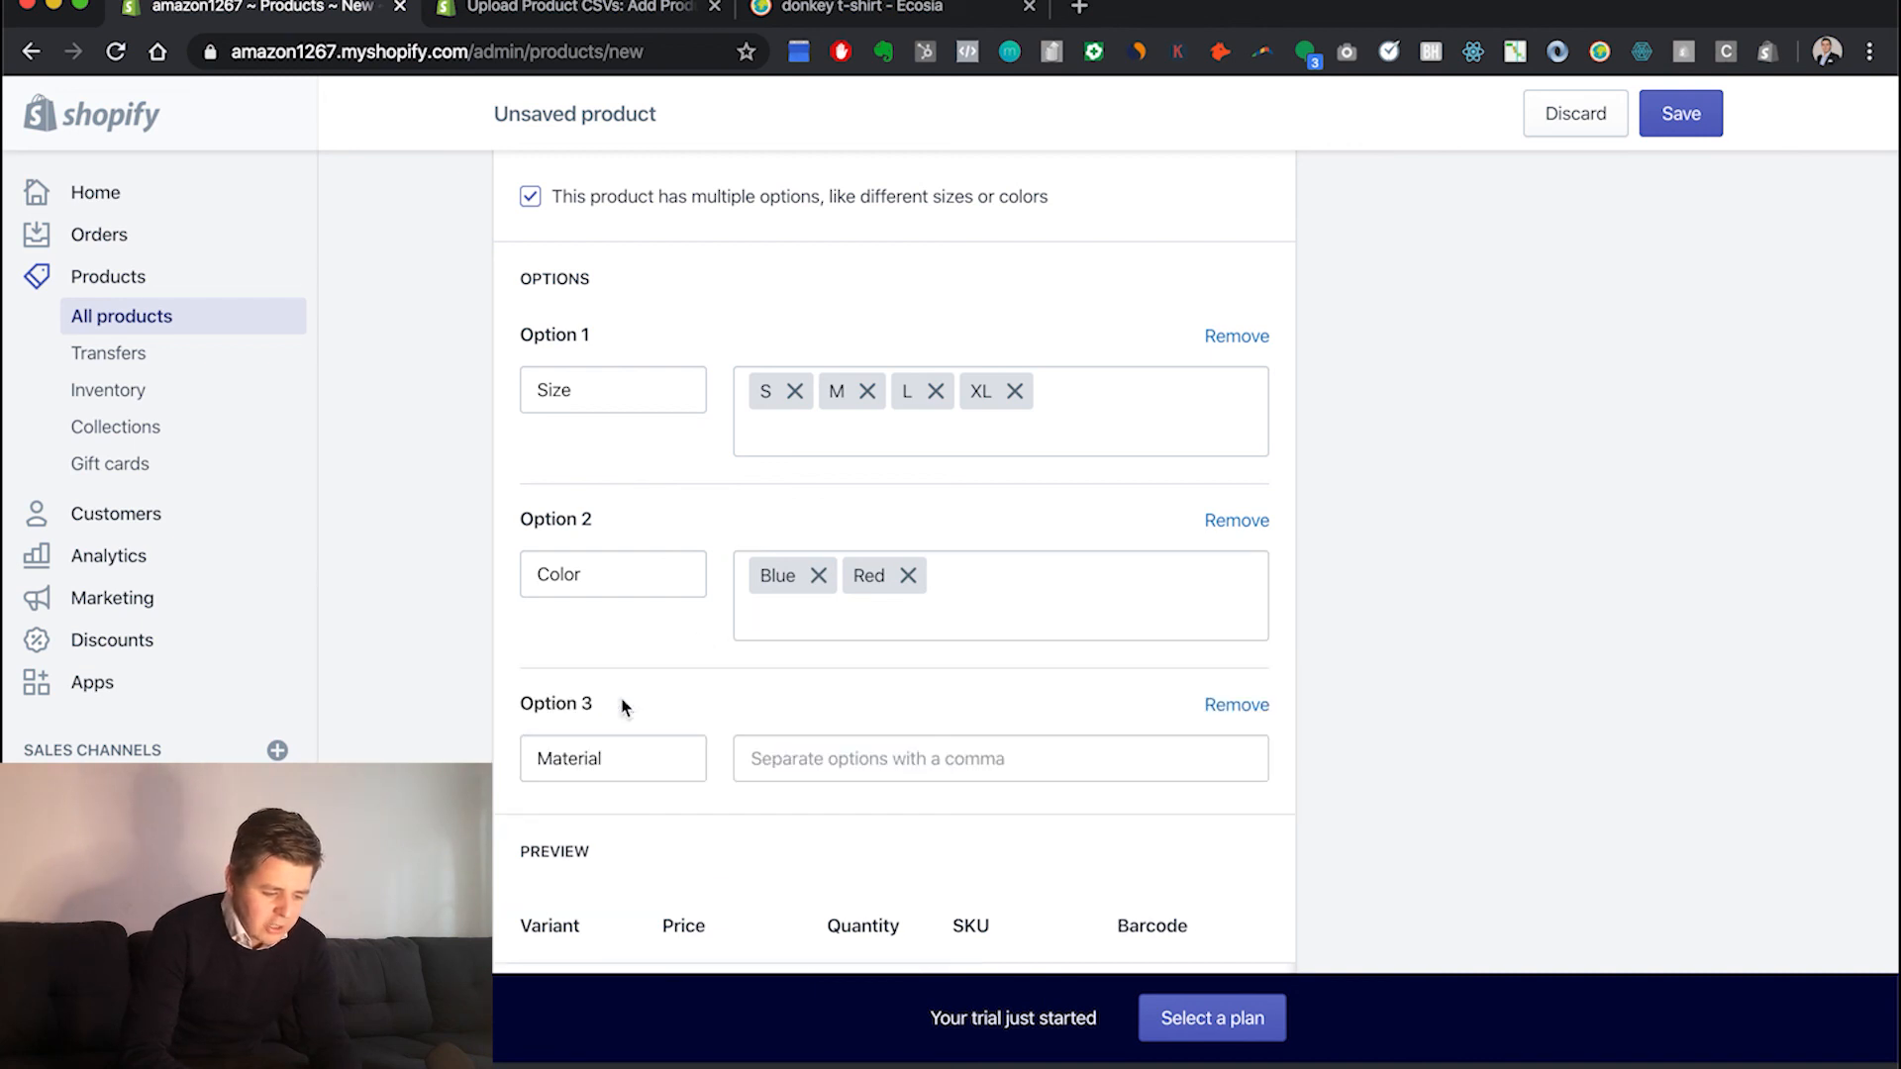
{"action": "left_click", "coordinate": [1235, 705]}
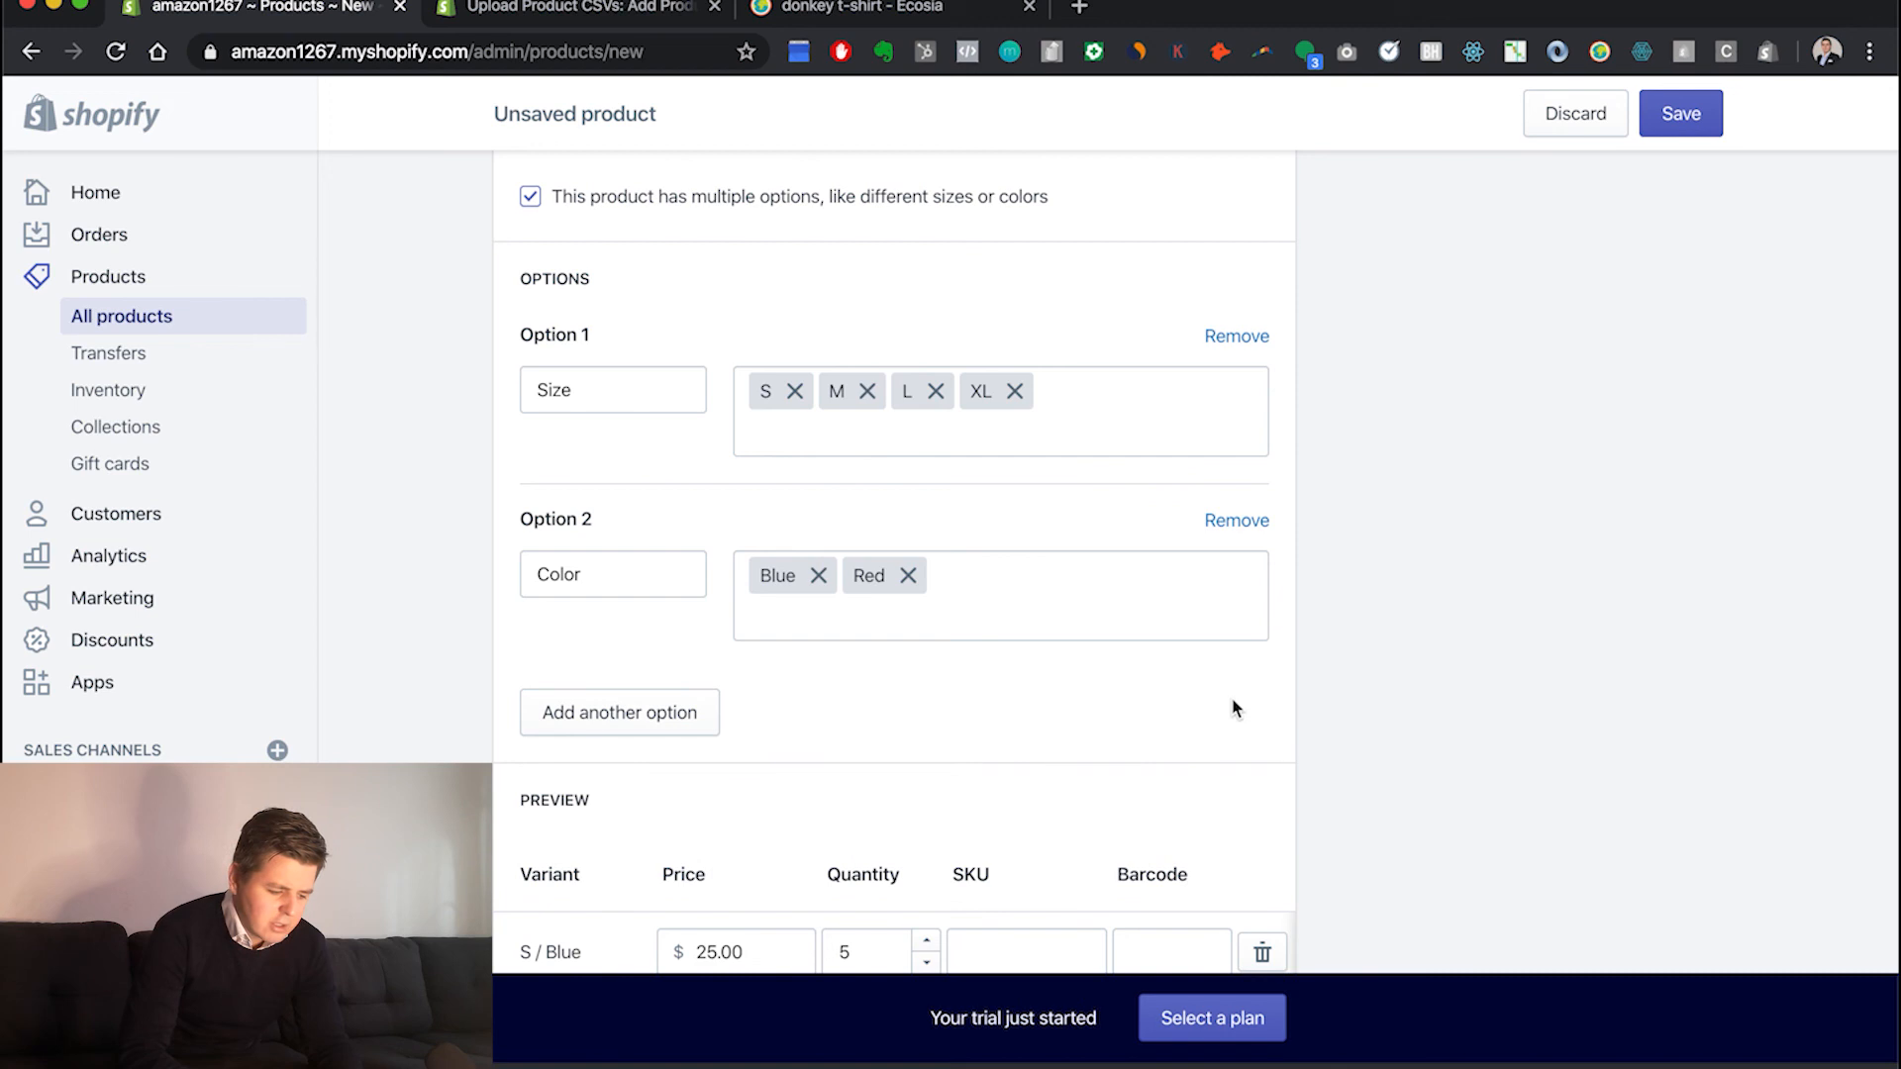
Set the quantity of the S / Blue variant to 0 in the variant preview
{"action": "scroll", "coordinate": [1029, 698], "scroll_direction": "down", "scroll_amount": 5}
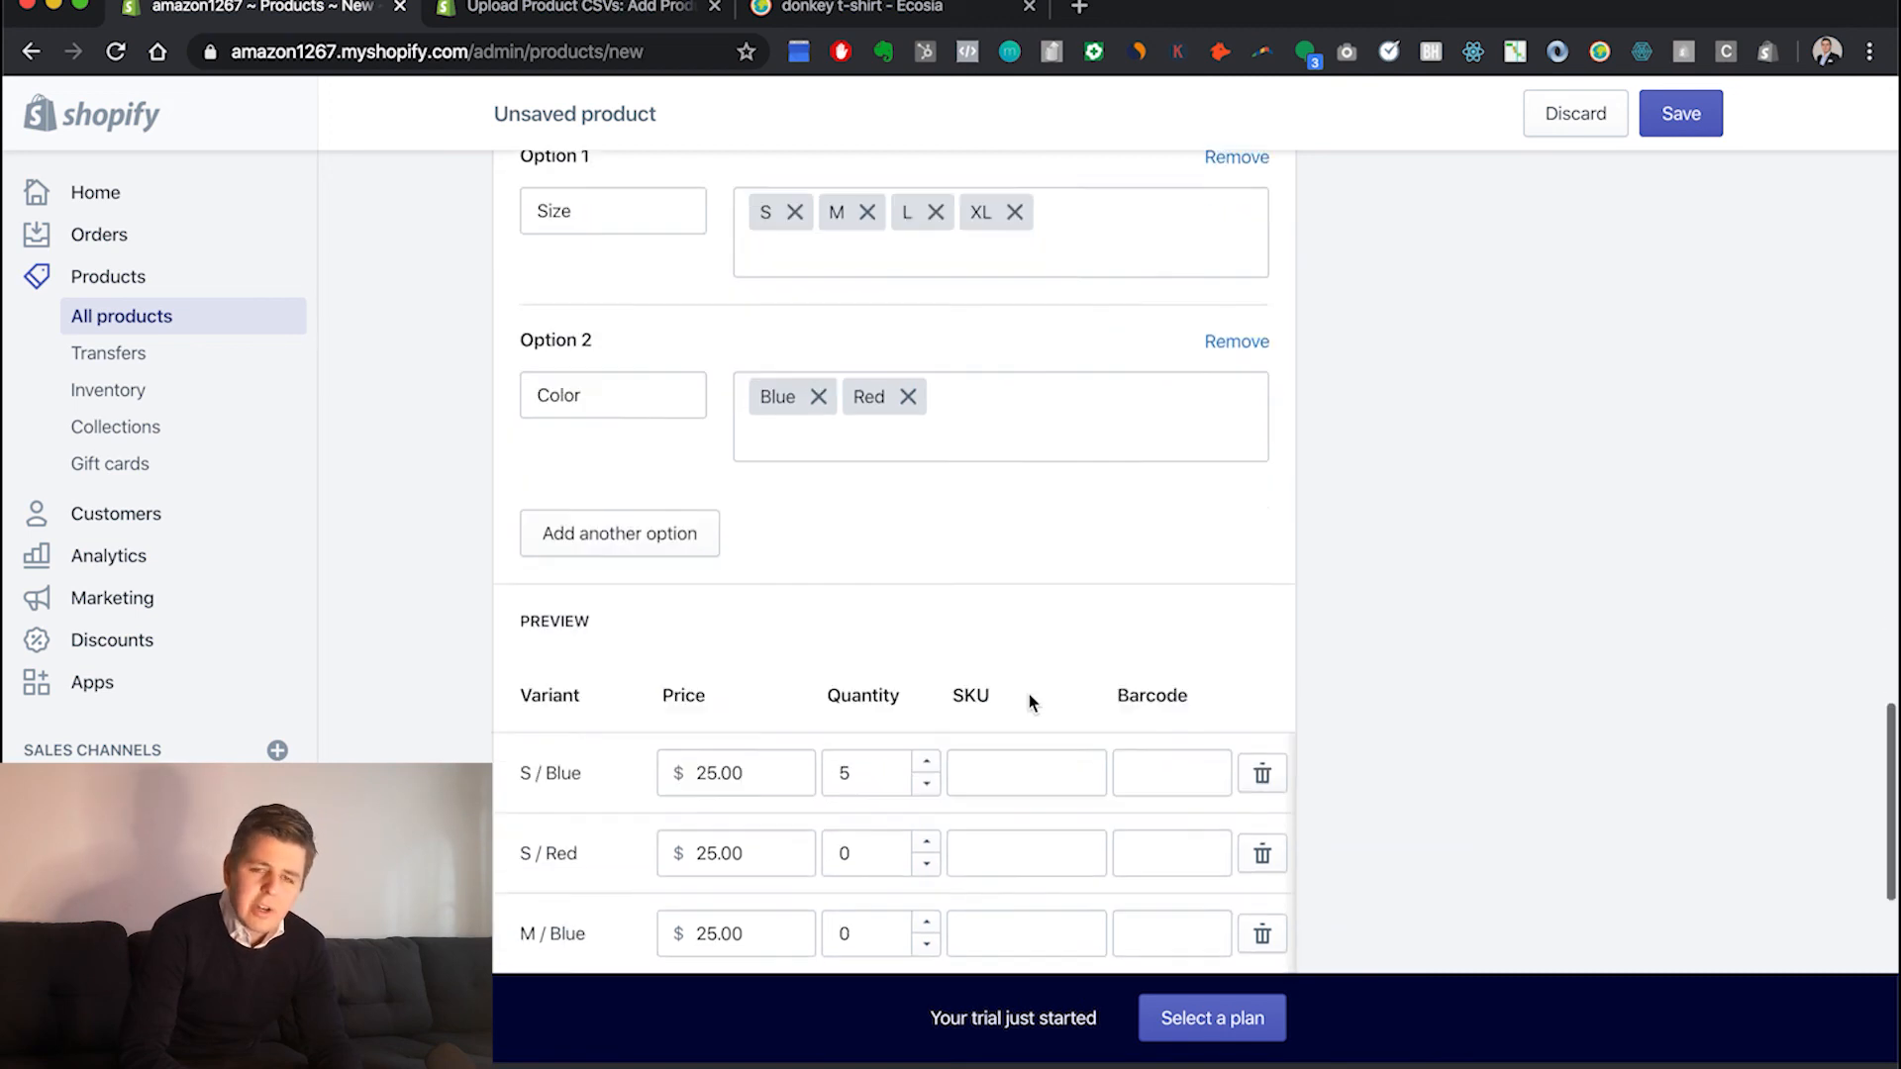
{"action": "scroll", "coordinate": [1029, 693], "scroll_direction": "down", "scroll_amount": 3}
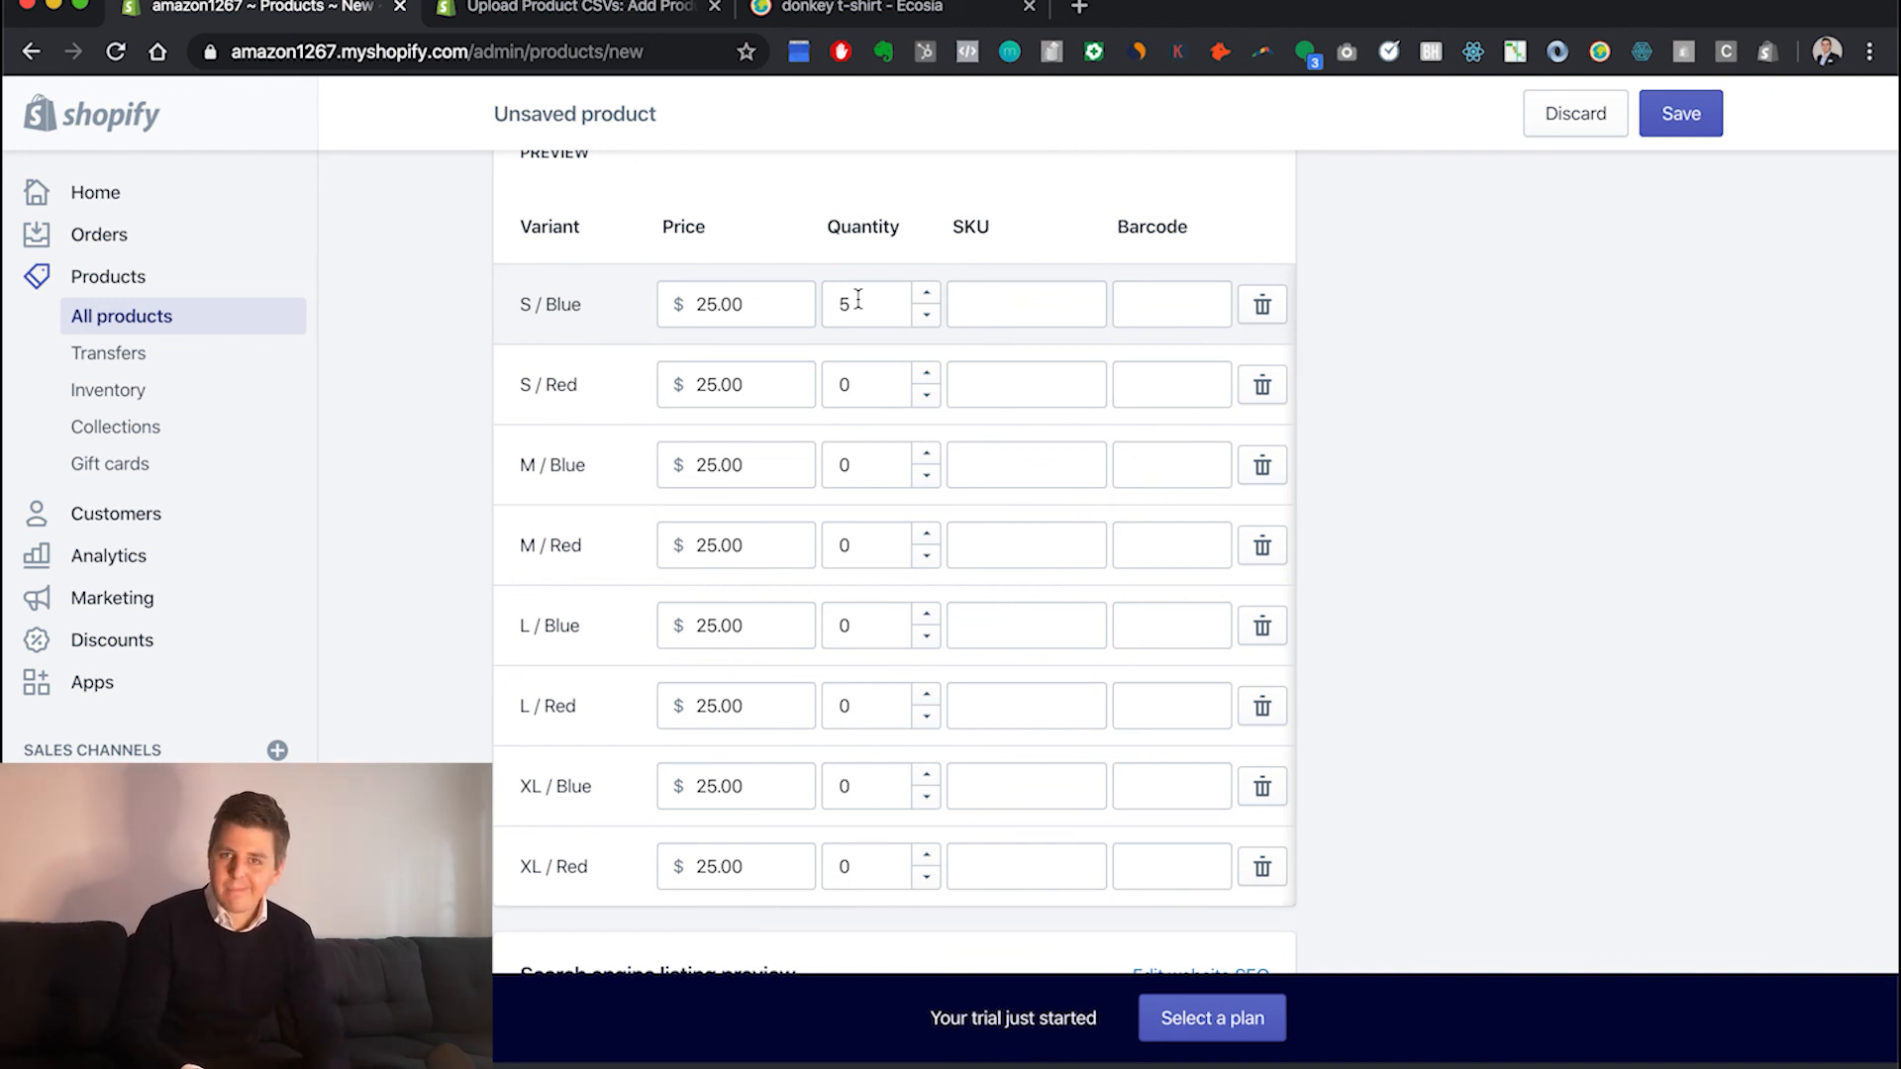
{"action": "left_click", "coordinate": [857, 299]}
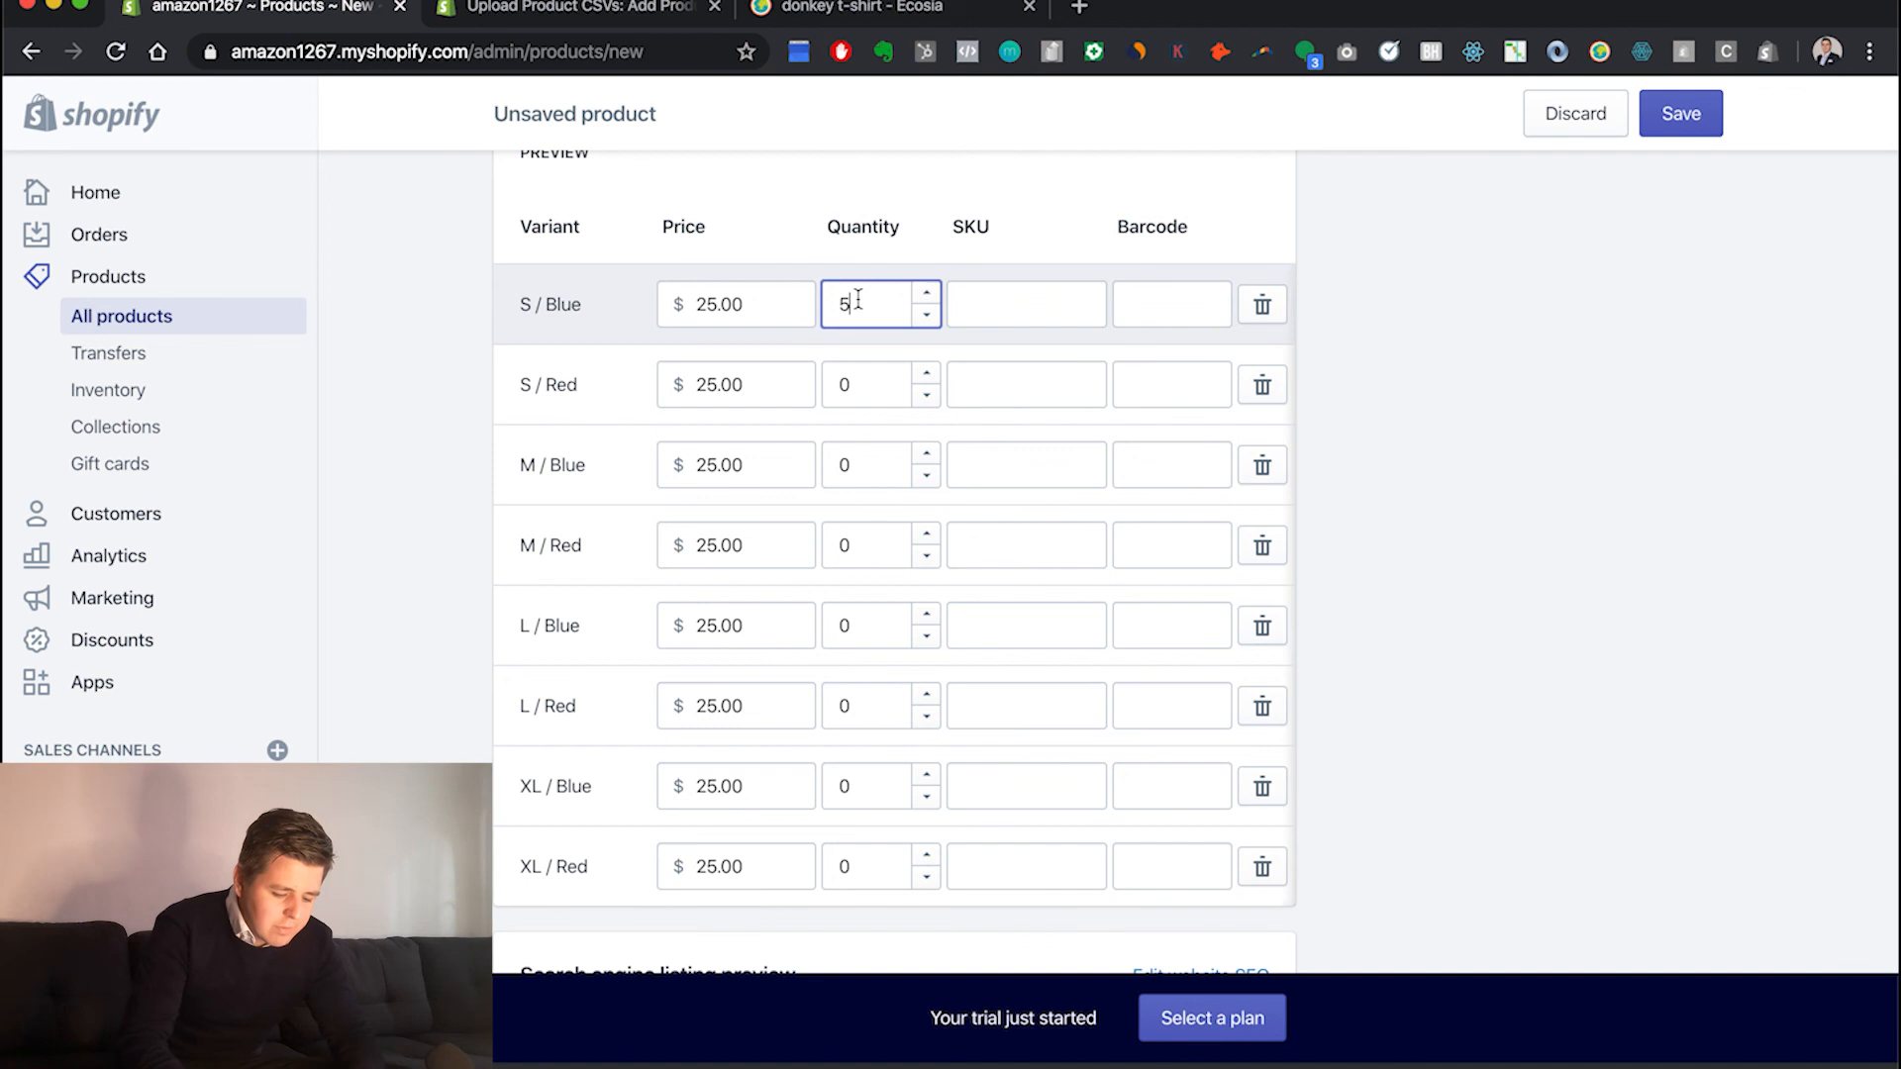
{"action": "key", "text": "BackSpace"}
{"action": "type", "text": "00"}
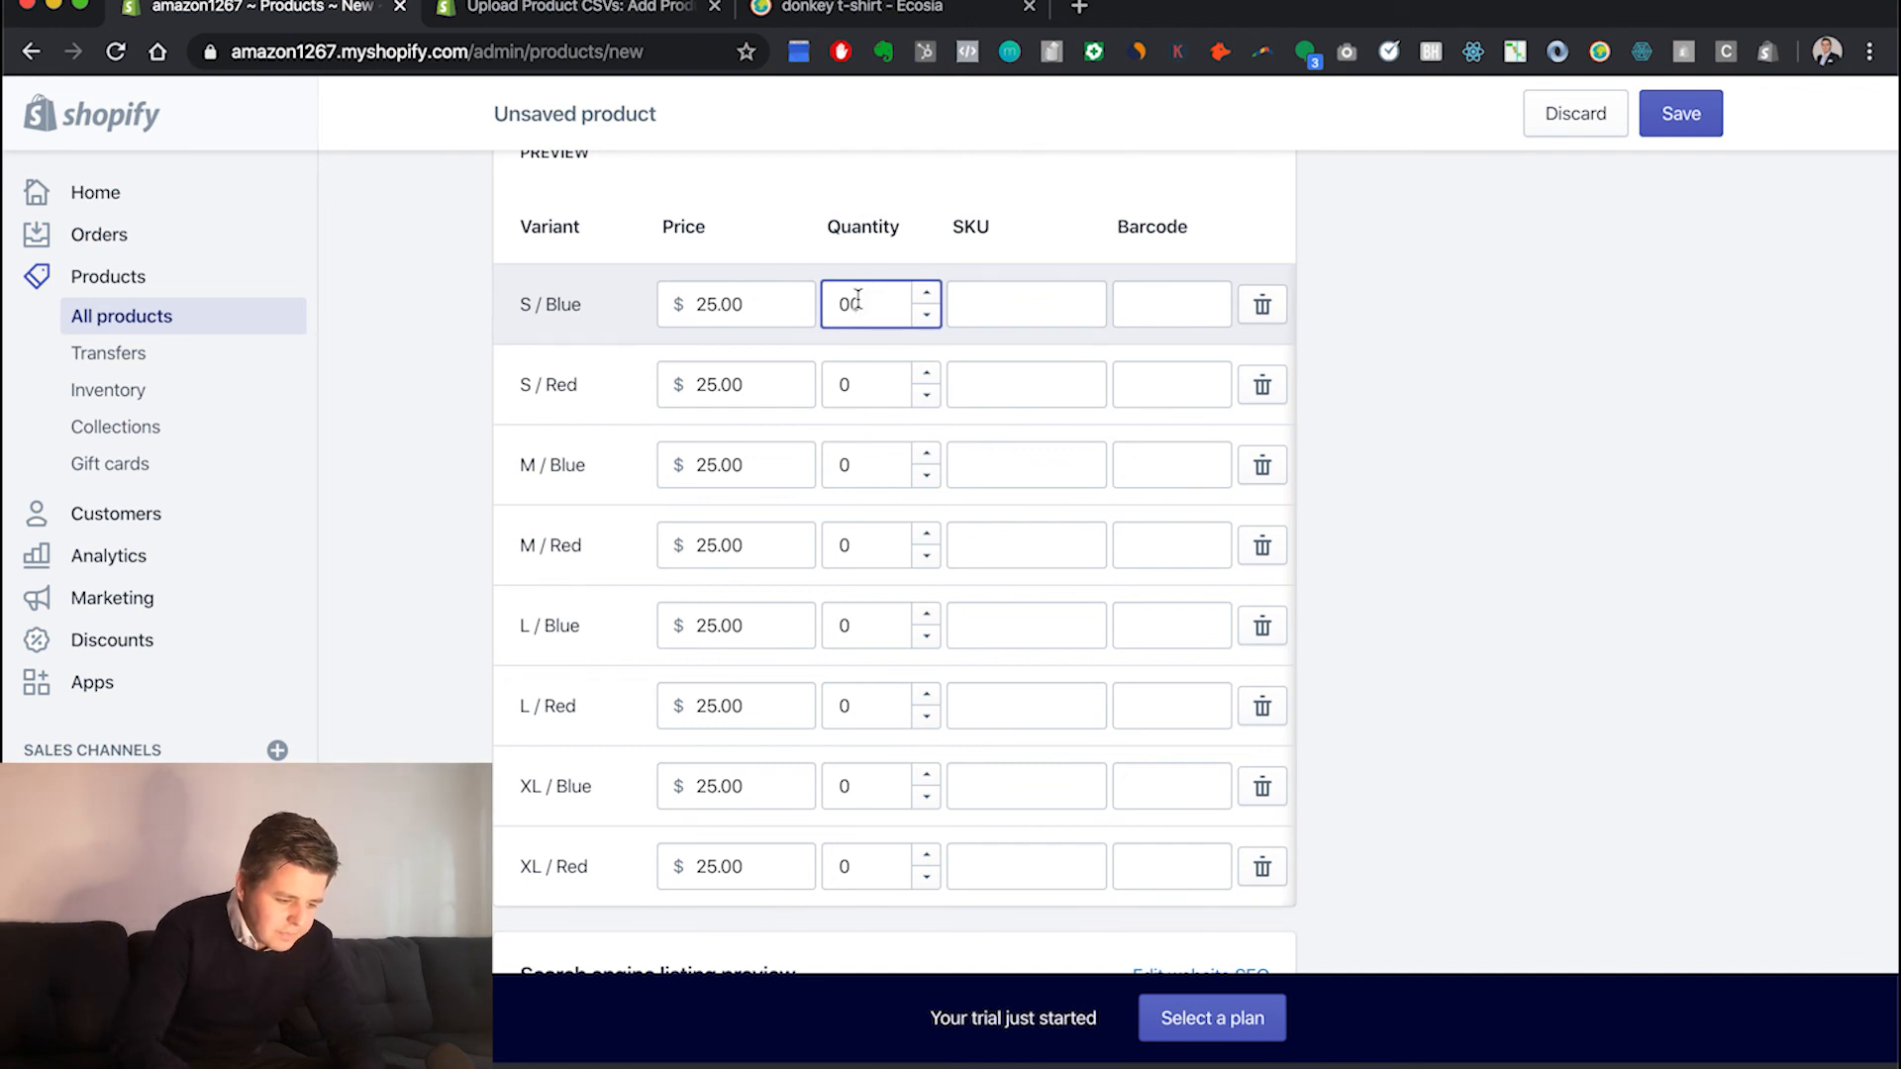
{"action": "left_click", "coordinate": [1340, 361]}
Set the variant quantities to 2 for M / Blue, 1 for M / Red and 1 for S / Blue
{"action": "scroll", "coordinate": [1340, 360], "scroll_direction": "up", "scroll_amount": 1}
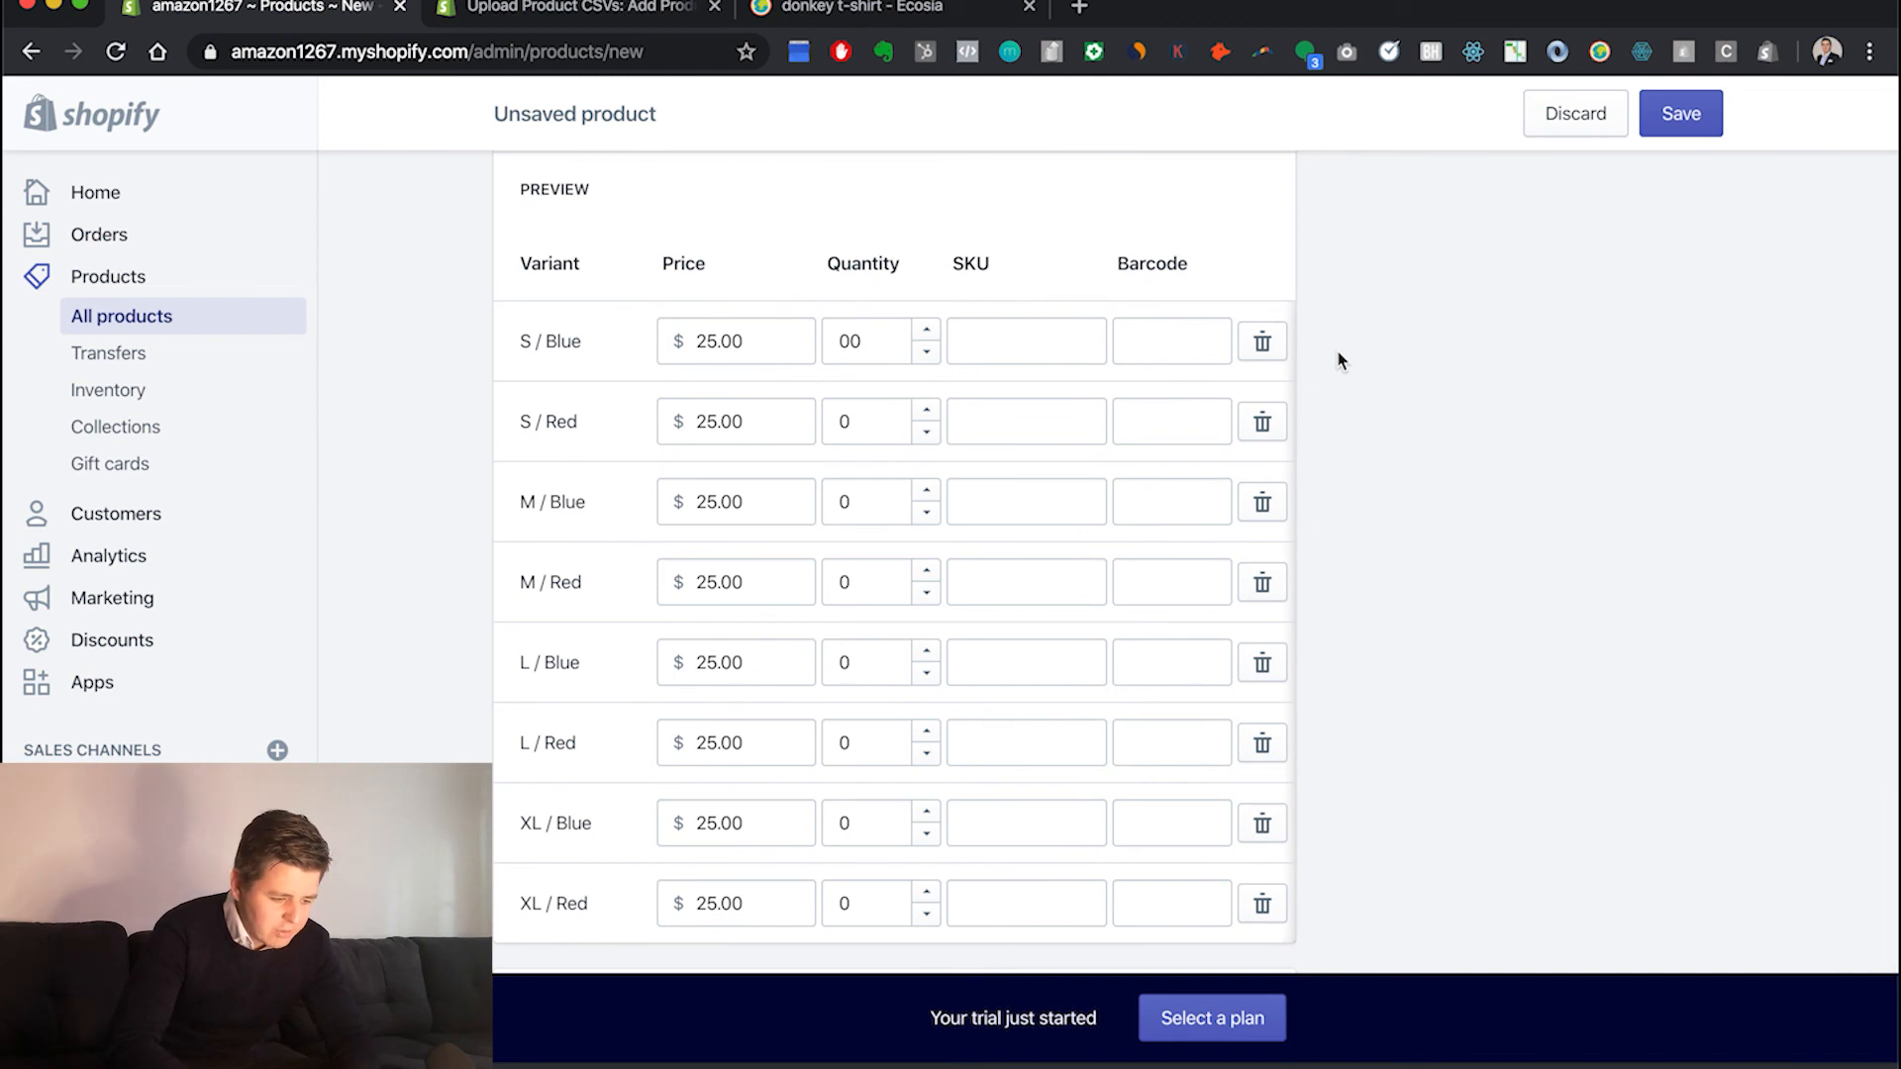
{"action": "scroll", "coordinate": [1341, 361], "scroll_direction": "up", "scroll_amount": 1}
{"action": "scroll", "coordinate": [1340, 360], "scroll_direction": "up", "scroll_amount": 3}
{"action": "scroll", "coordinate": [1340, 360], "scroll_direction": "down", "scroll_amount": 3}
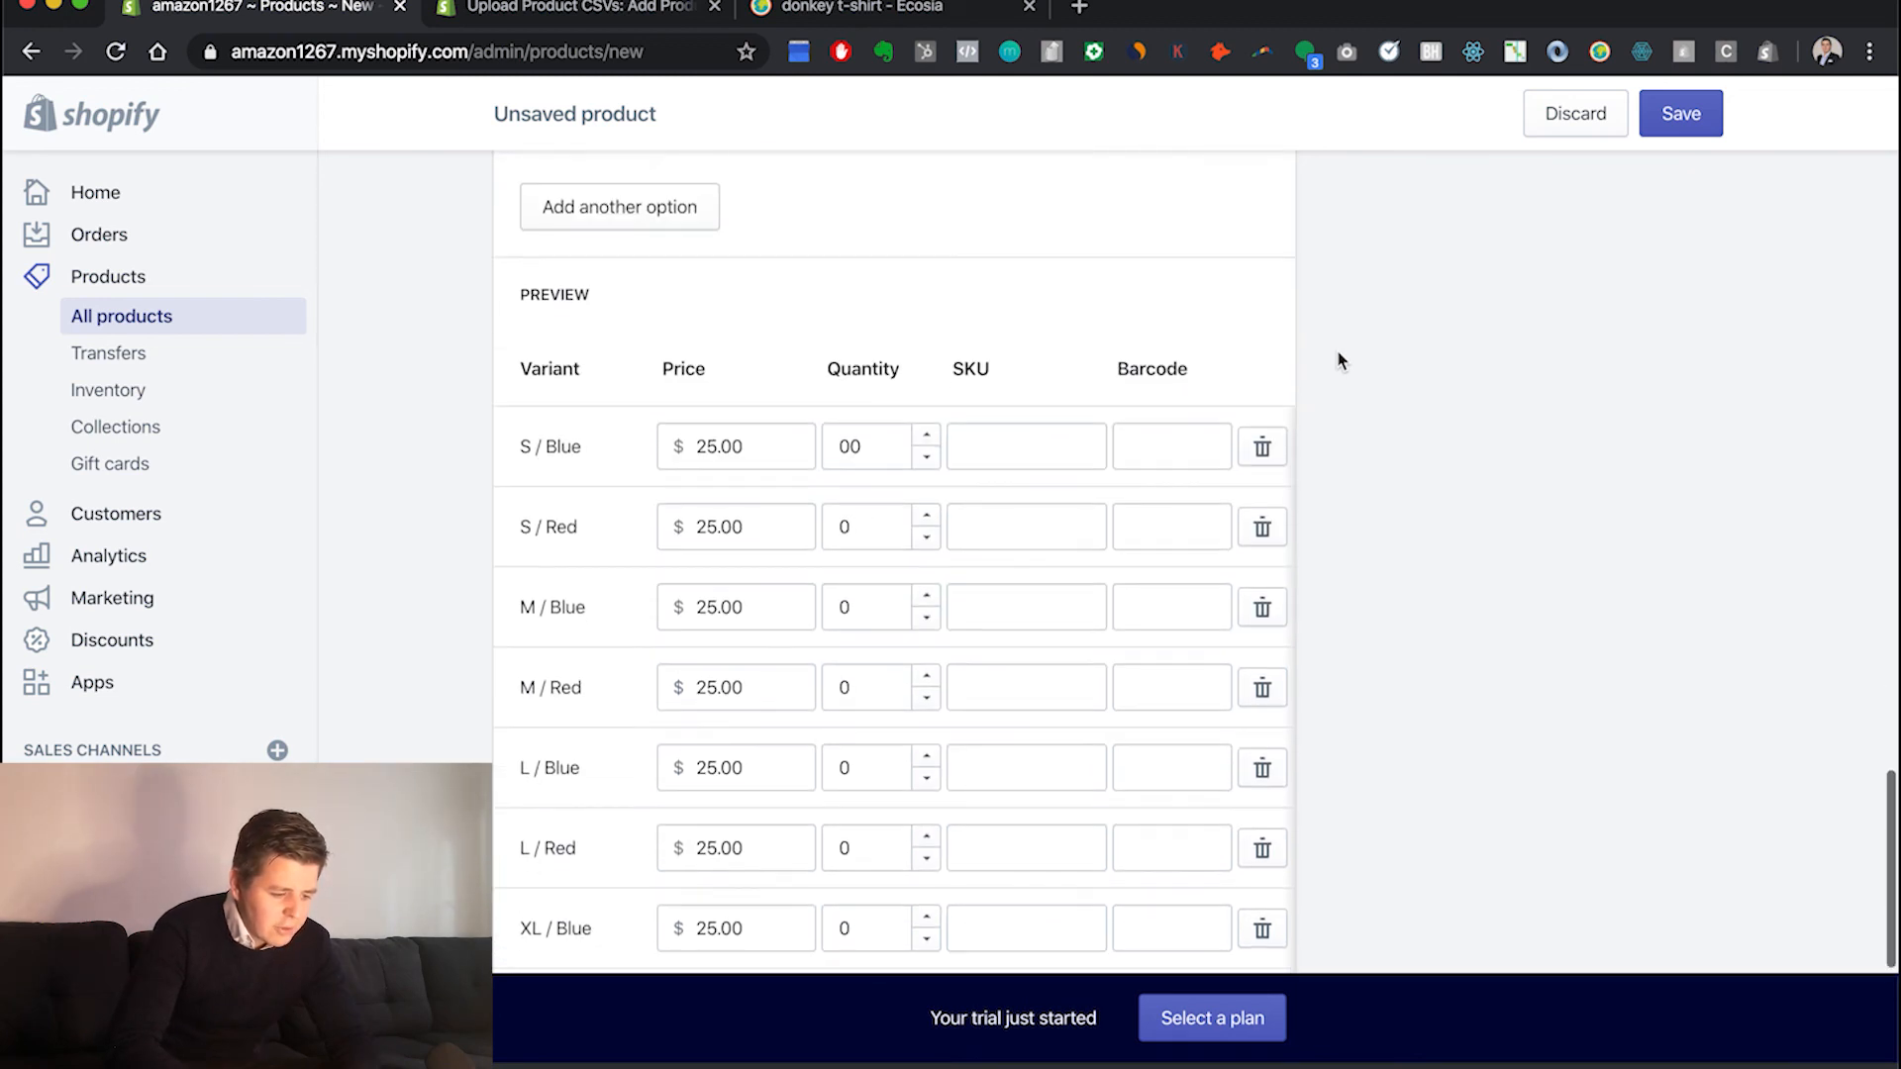
{"action": "scroll", "coordinate": [1340, 360], "scroll_direction": "down", "scroll_amount": 1}
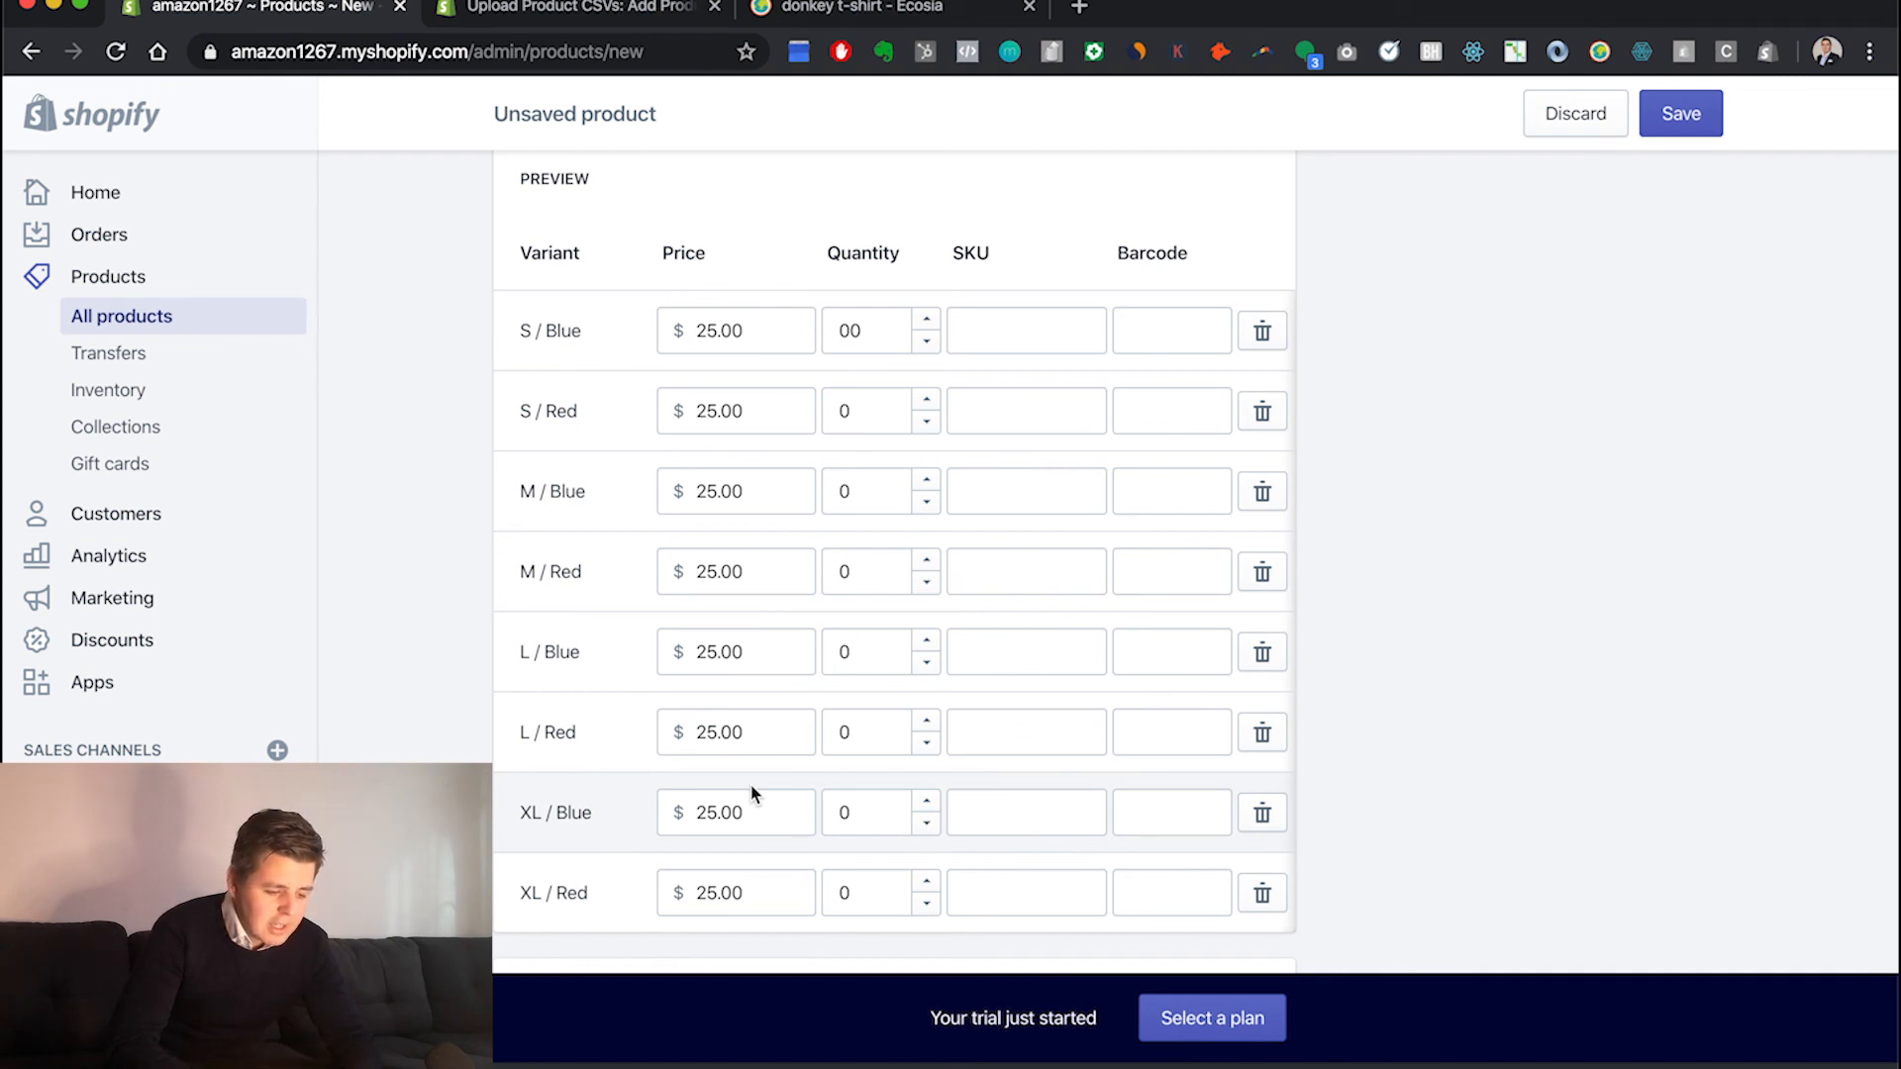
{"action": "left_click", "coordinate": [924, 489]}
{"action": "type", "text": "2"}
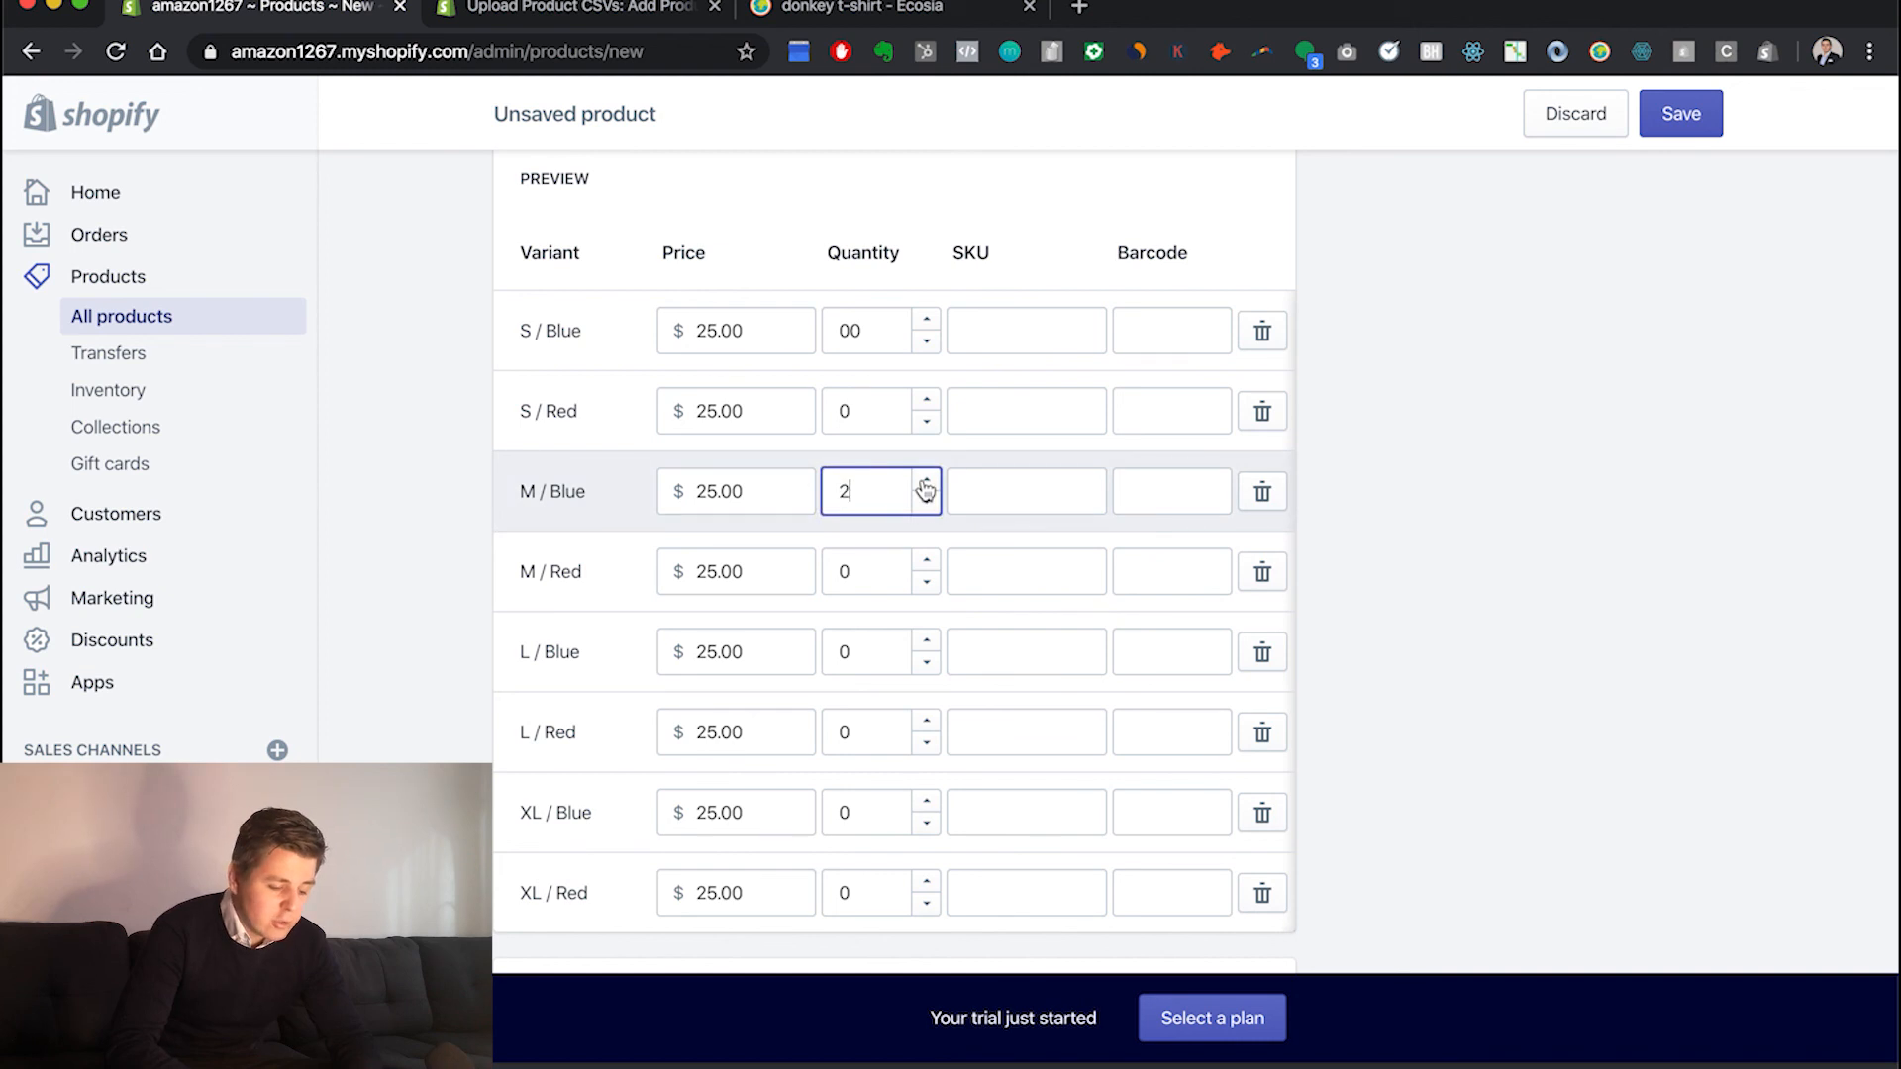
{"action": "left_click", "coordinate": [925, 569]}
{"action": "type", "text": "1"}
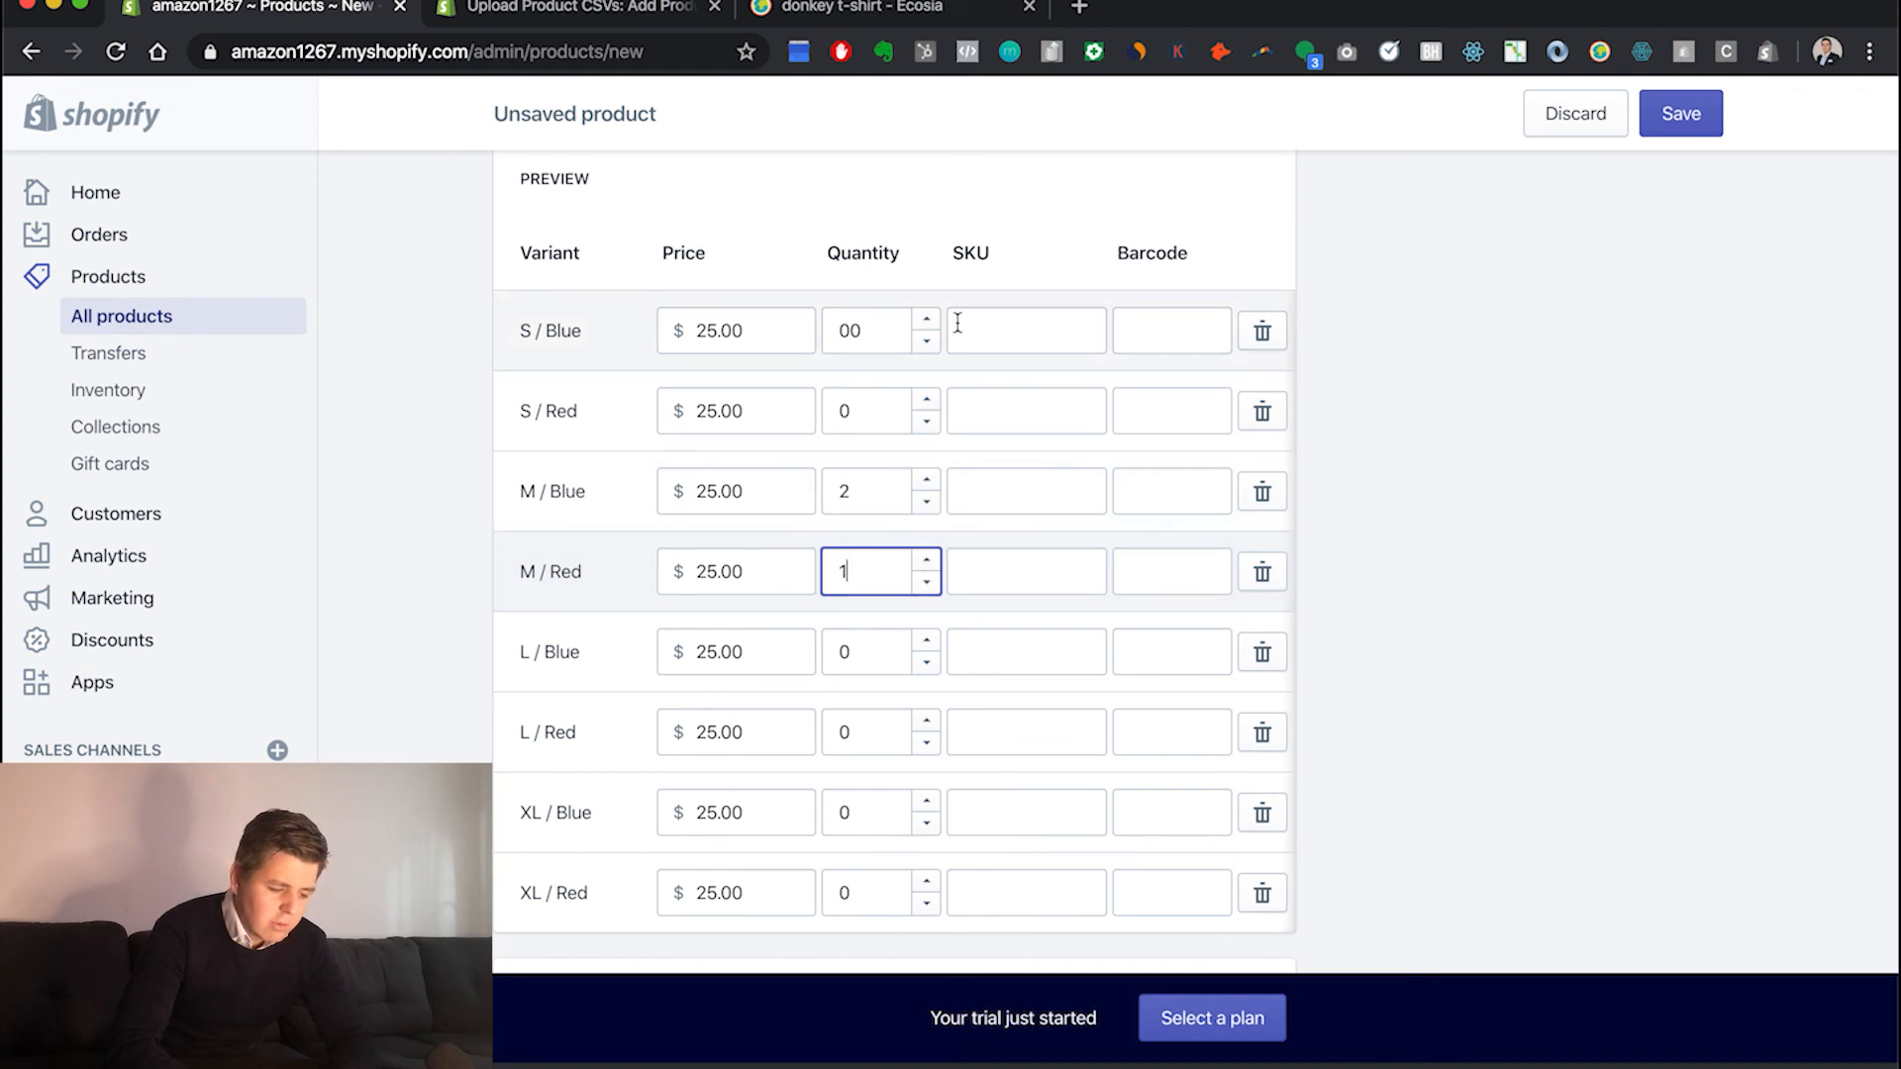
{"action": "left_click", "coordinate": [926, 320]}
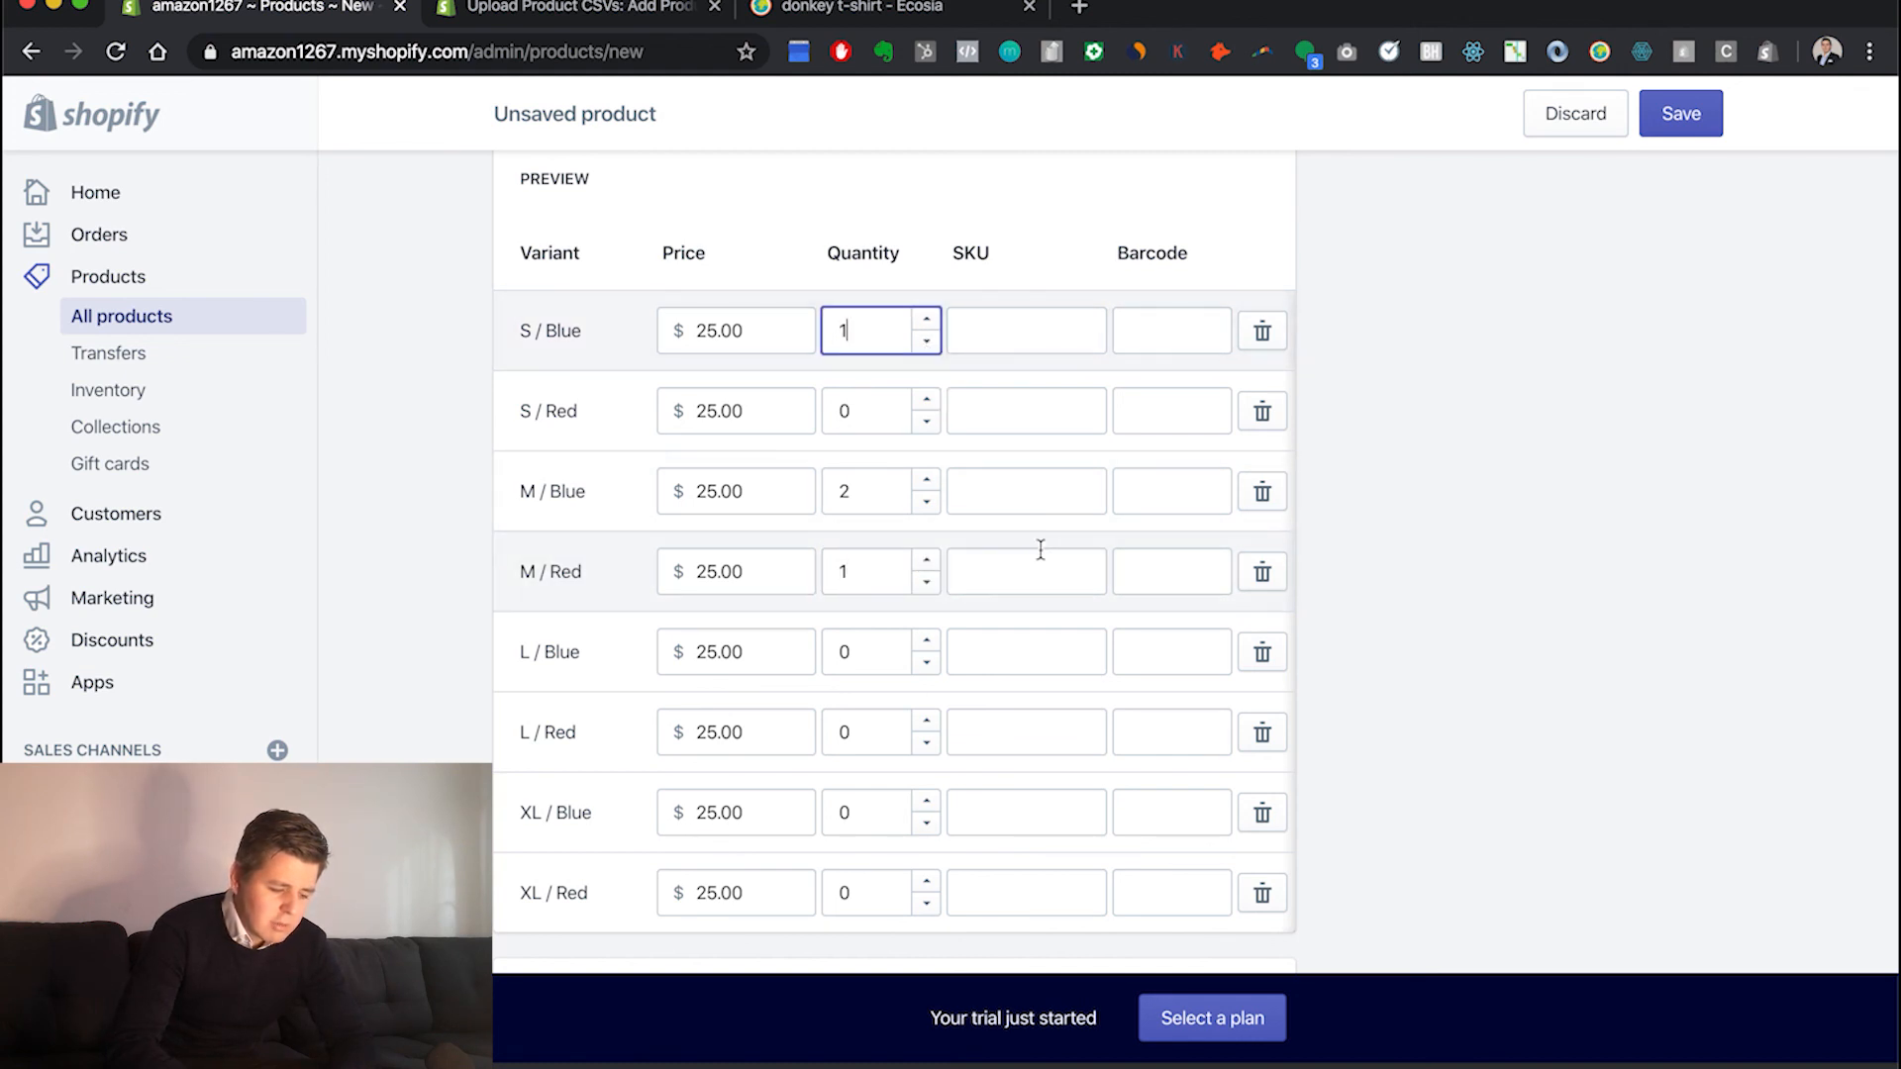
Compare the SKU and barcode fields in the Inventory section with those of the individual variants
{"action": "scroll", "coordinate": [1038, 565], "scroll_direction": "down", "scroll_amount": 1}
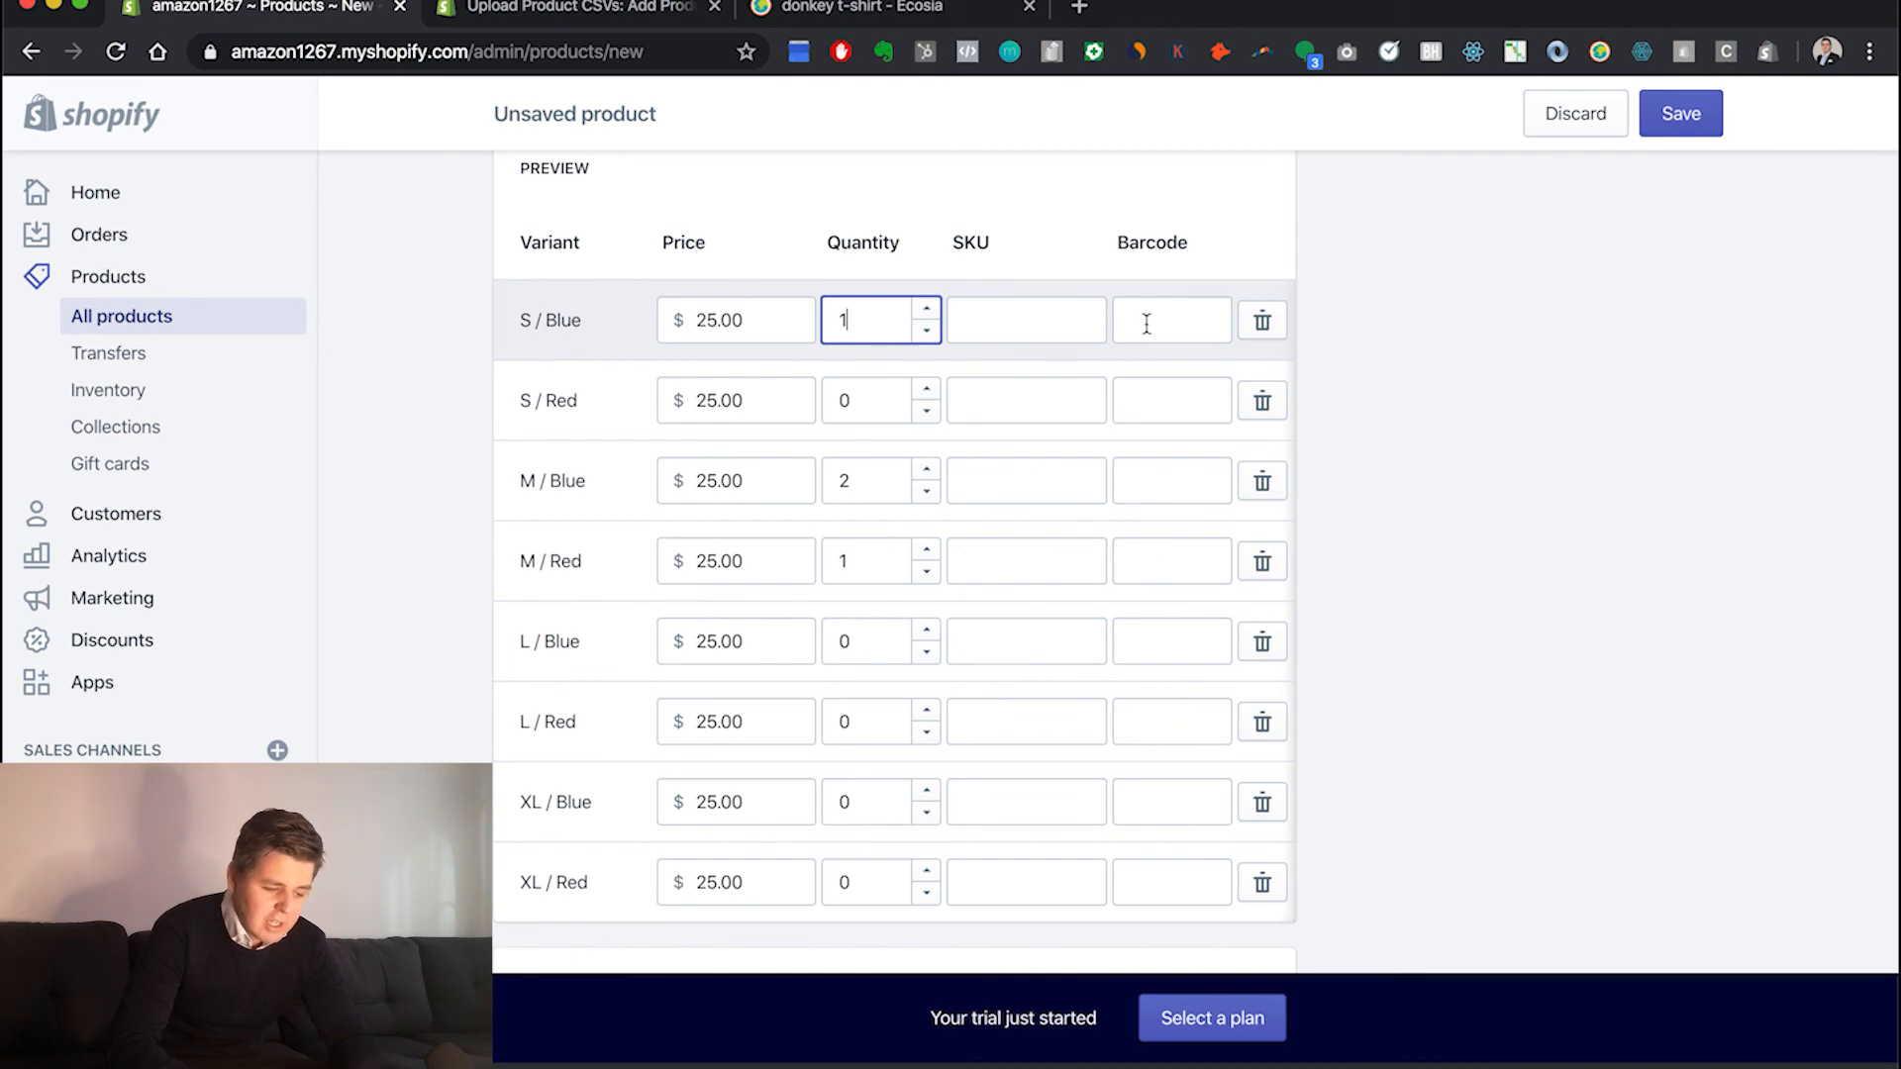
{"action": "scroll", "coordinate": [1146, 324], "scroll_direction": "up", "scroll_amount": 5}
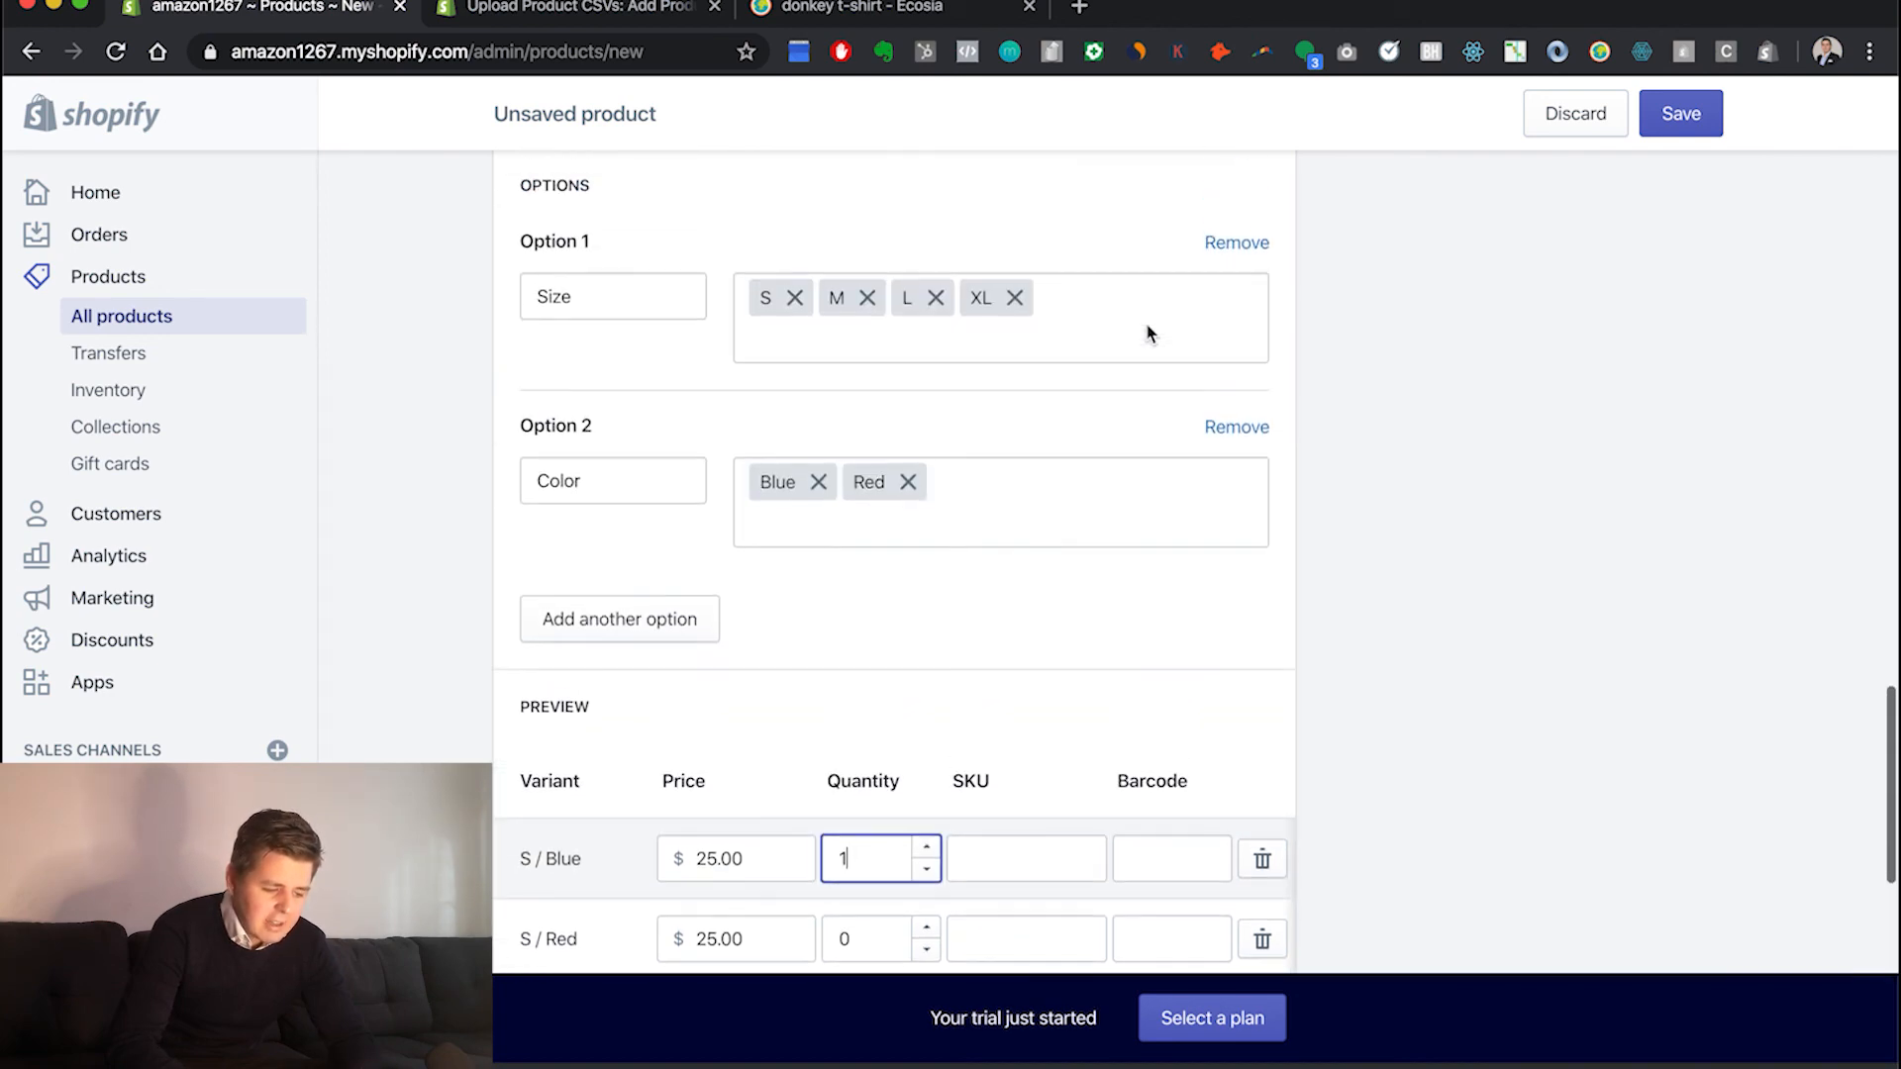
{"action": "scroll", "coordinate": [1144, 323], "scroll_direction": "up", "scroll_amount": 15}
{"action": "scroll", "coordinate": [1144, 323], "scroll_direction": "up", "scroll_amount": 3}
{"action": "left_click", "coordinate": [1035, 396]}
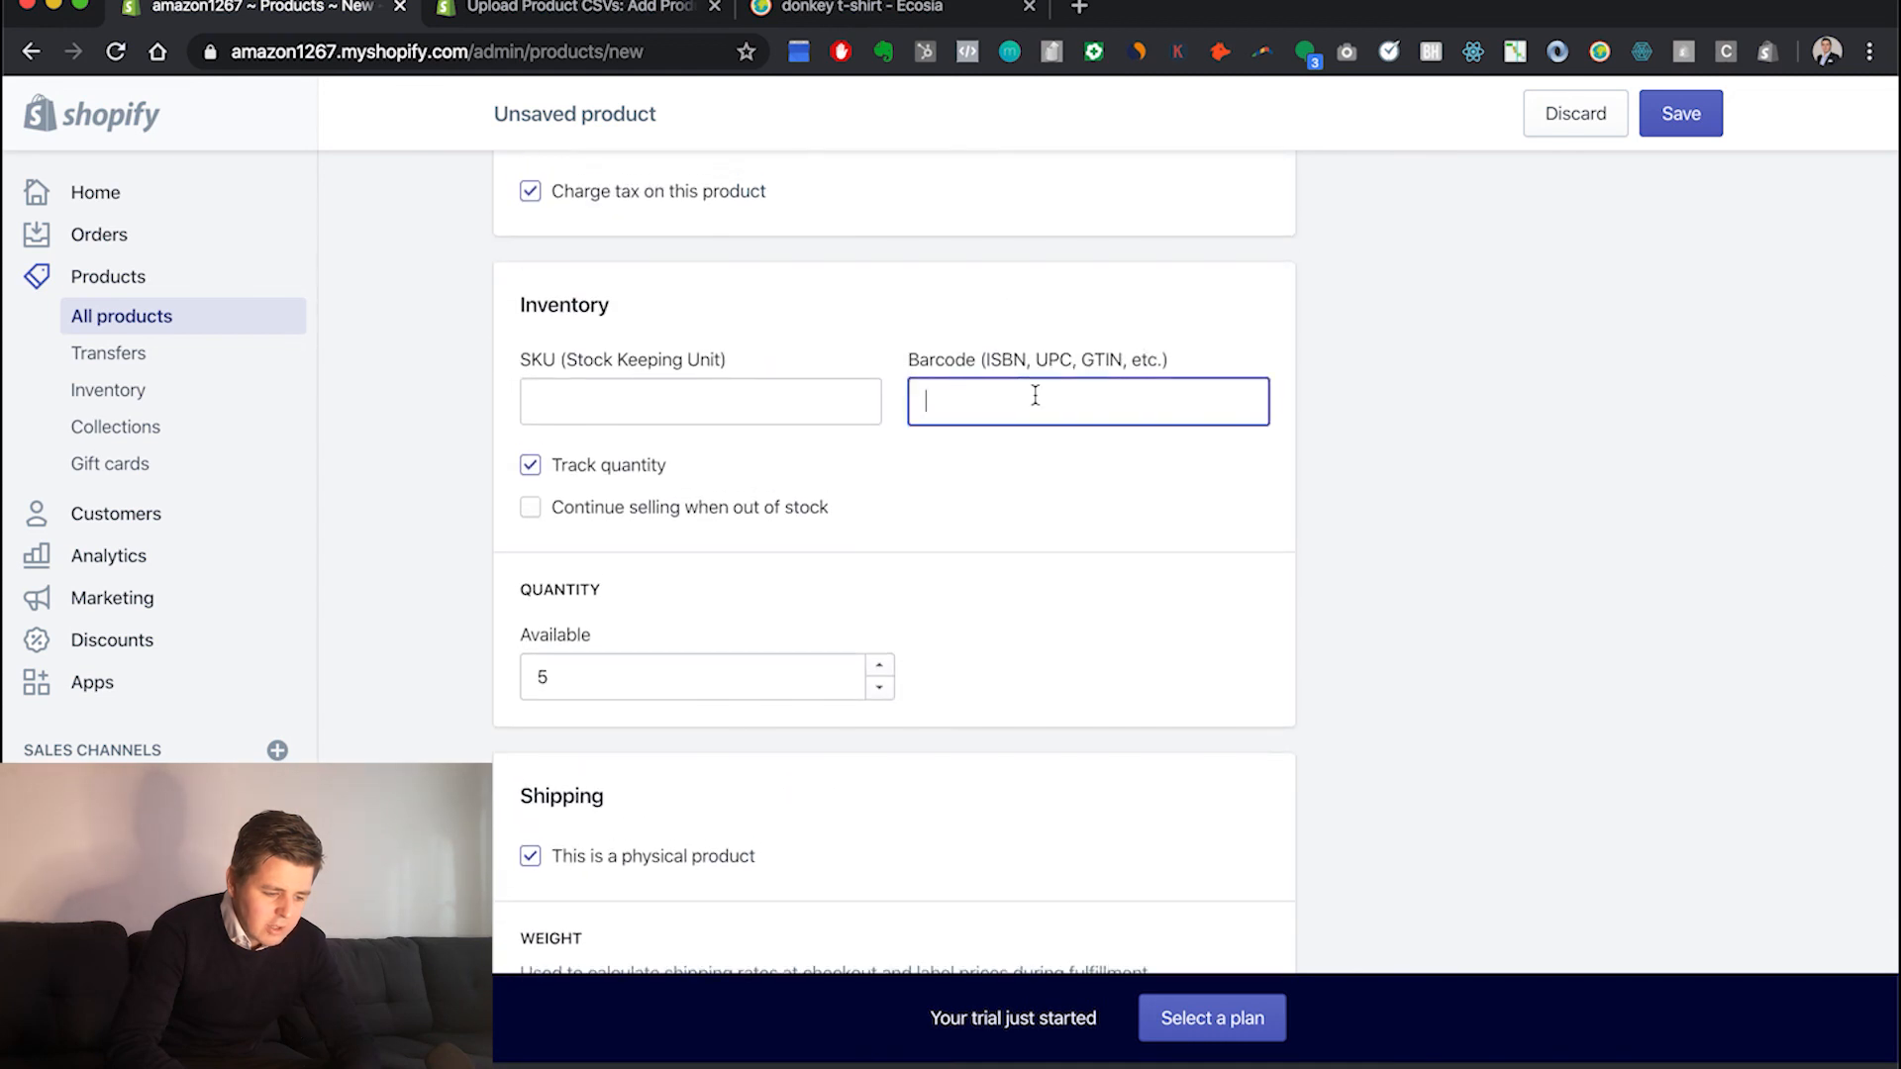
{"action": "left_click", "coordinate": [800, 393]}
{"action": "left_click", "coordinate": [970, 522]}
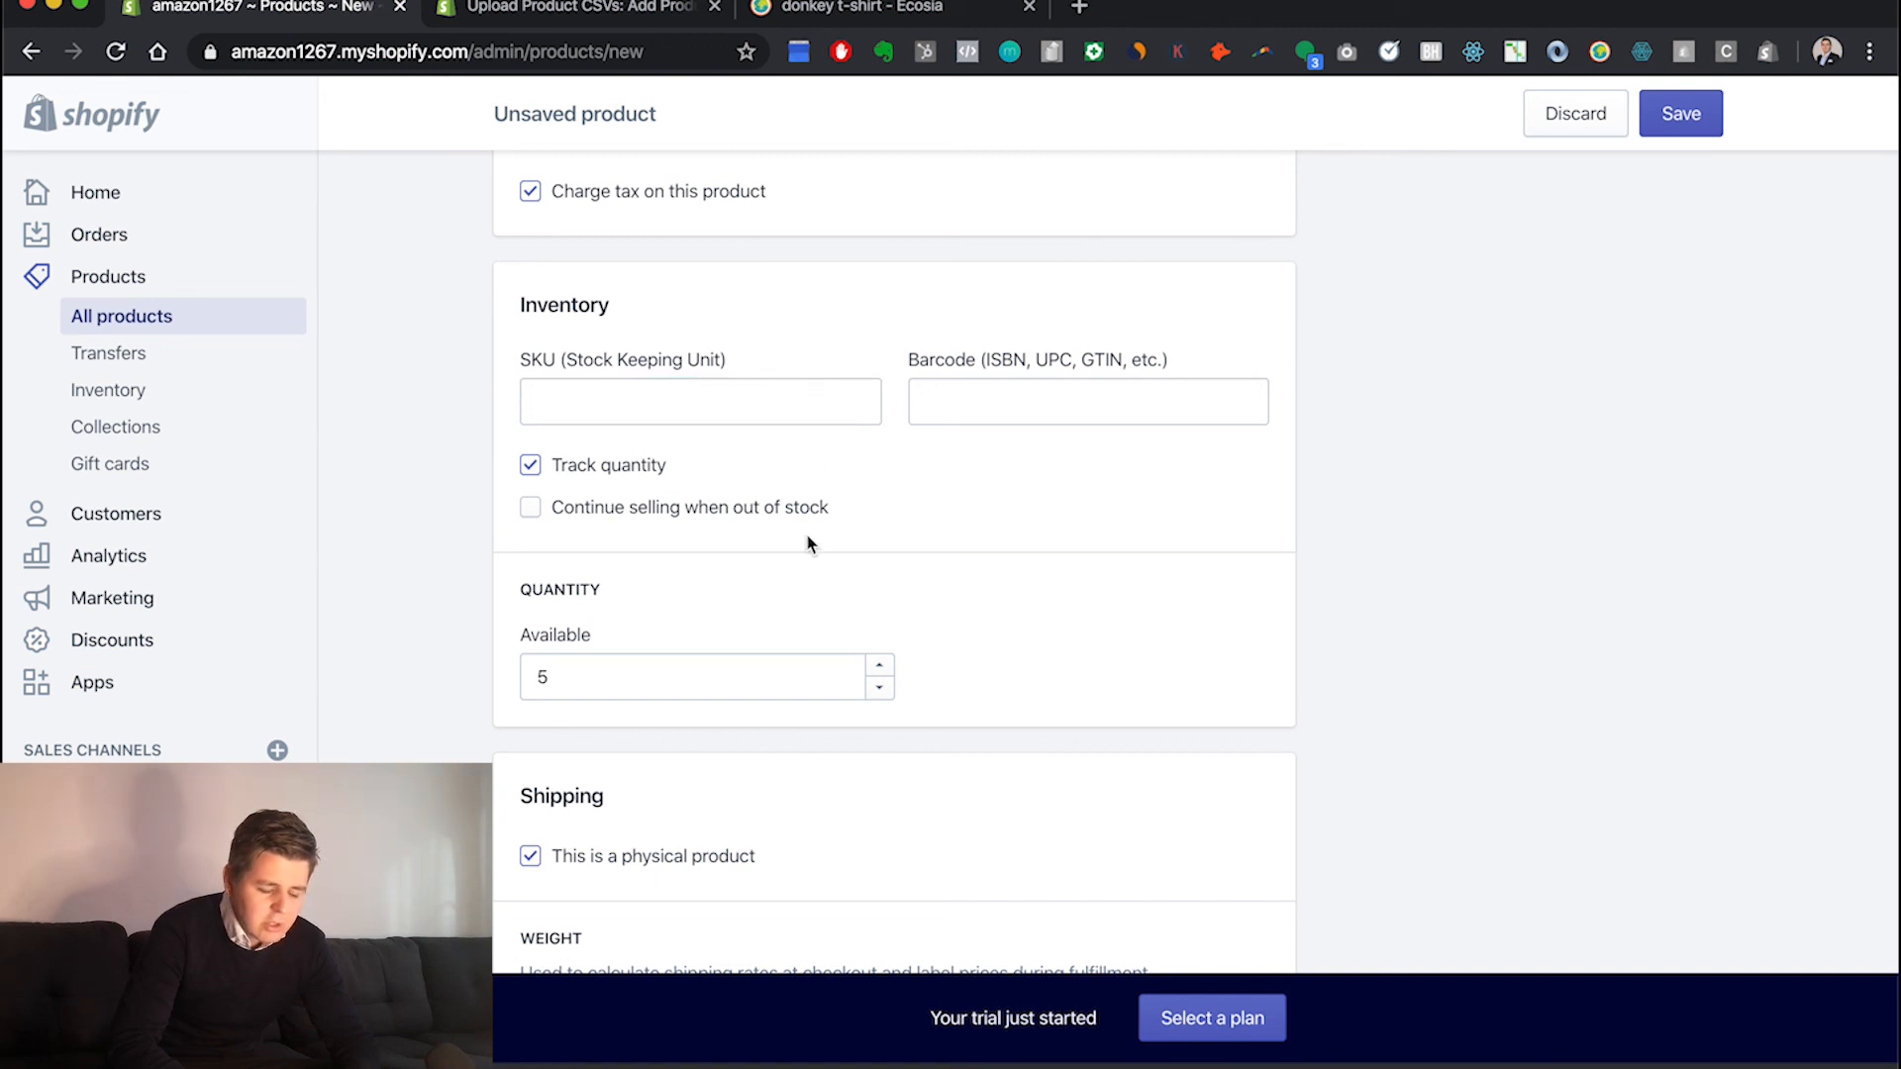
{"action": "scroll", "coordinate": [912, 543], "scroll_direction": "down", "scroll_amount": 18}
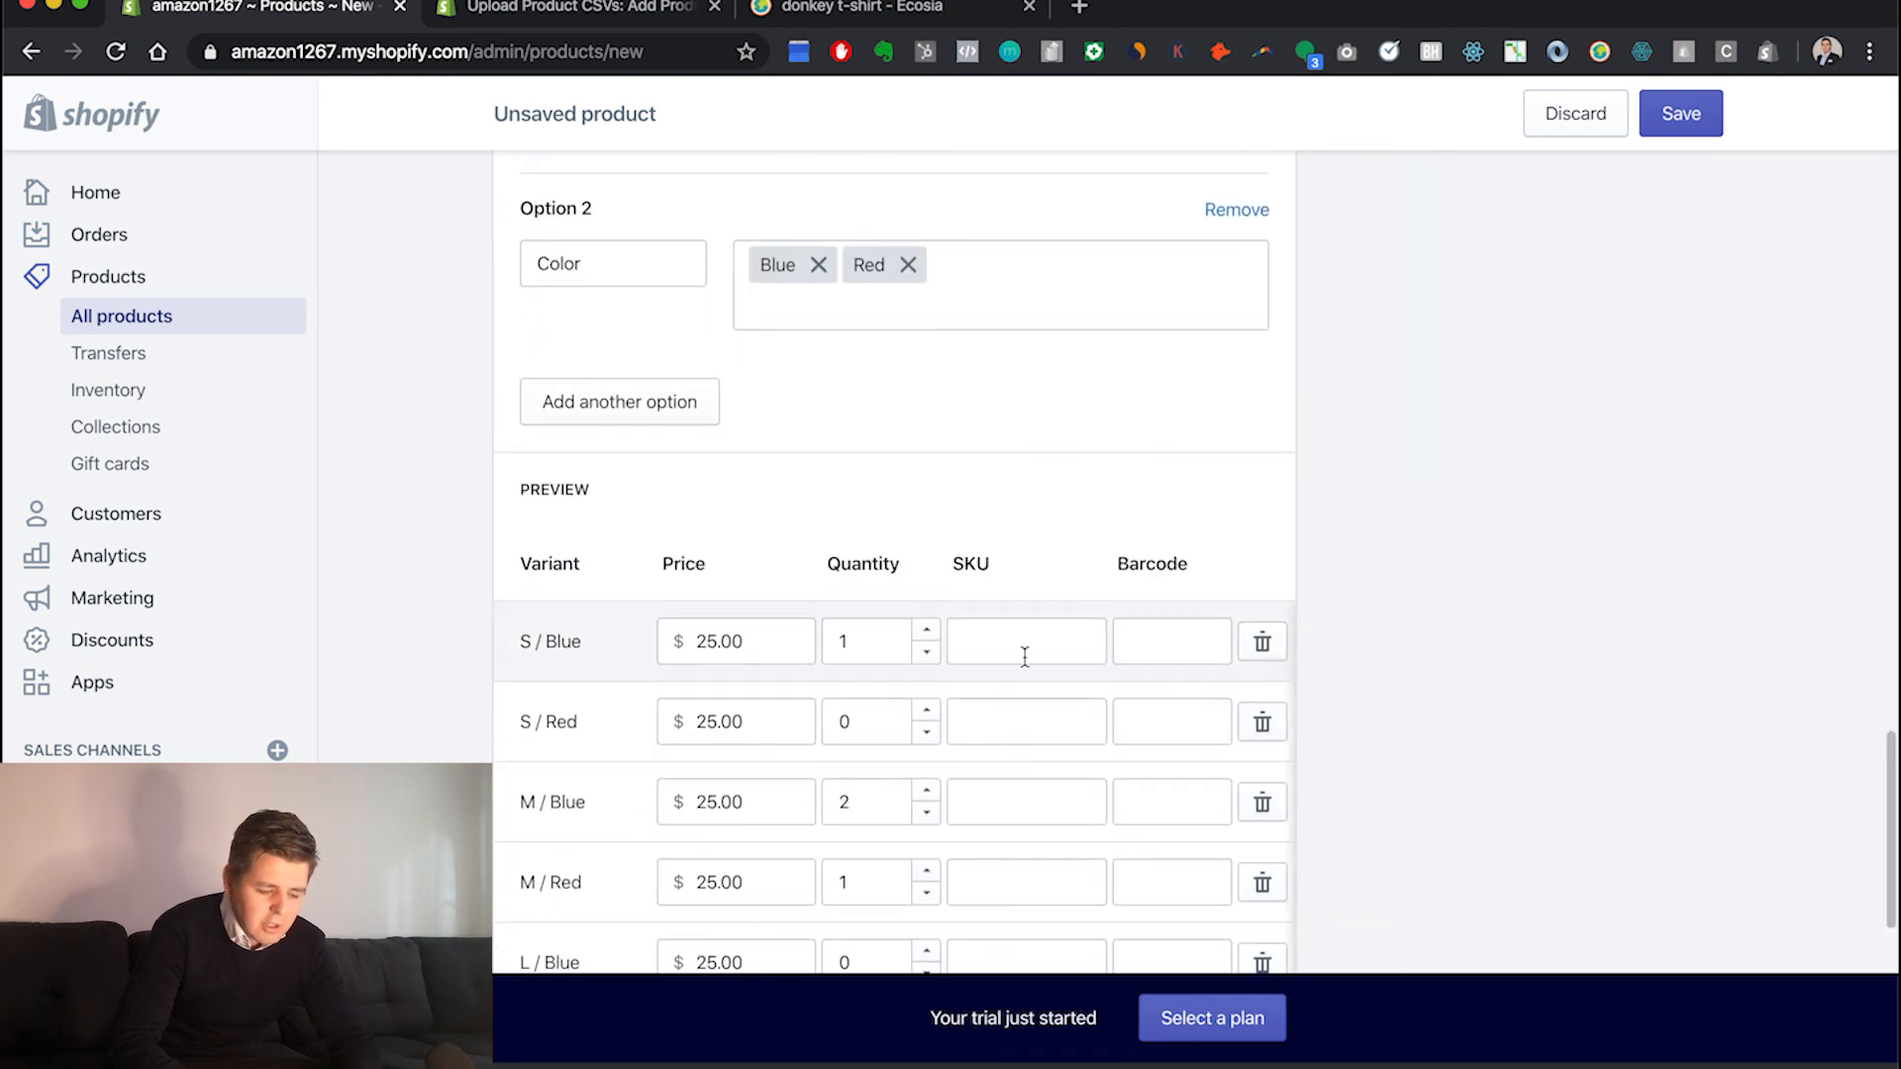
{"action": "scroll", "coordinate": [1024, 656], "scroll_direction": "down", "scroll_amount": 3}
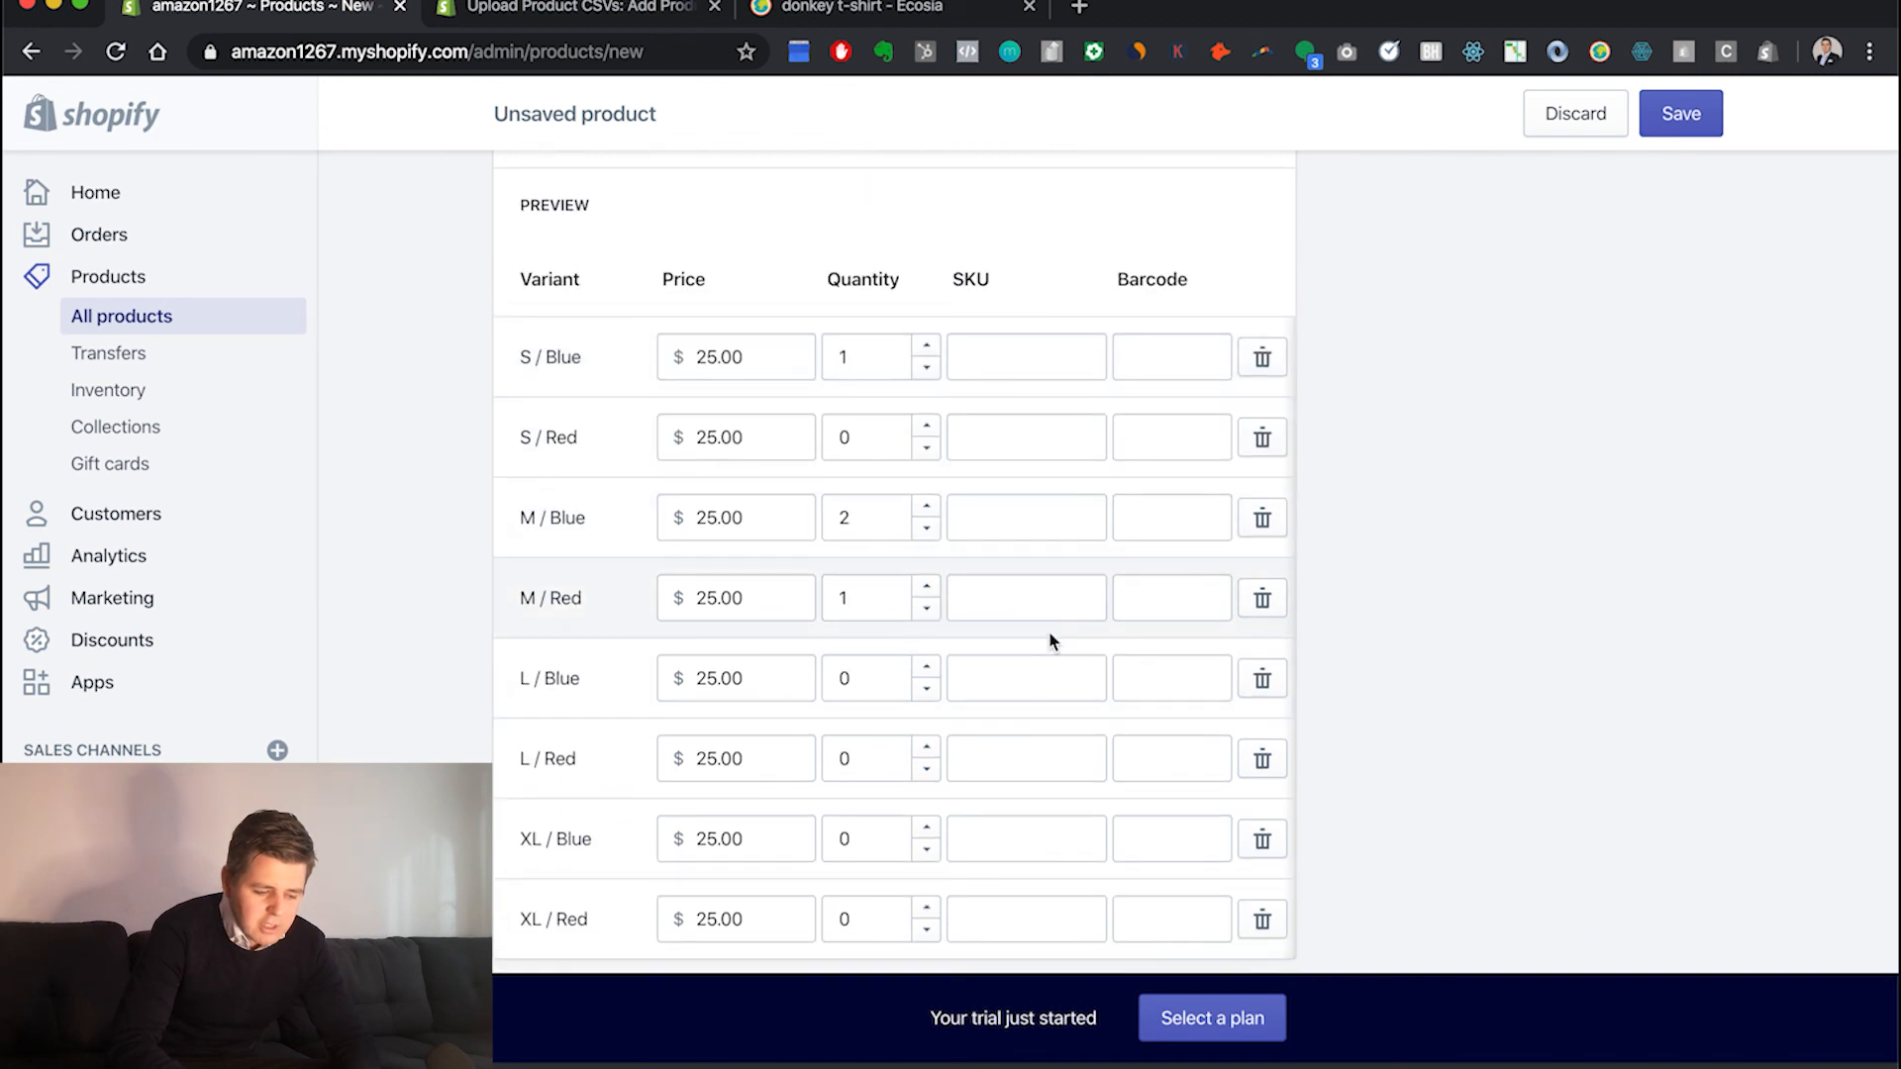
Review the variant options and table, down to the product's search engine listing preview
{"action": "scroll", "coordinate": [970, 275], "scroll_direction": "up", "scroll_amount": 10}
{"action": "scroll", "coordinate": [807, 364], "scroll_direction": "down", "scroll_amount": 7}
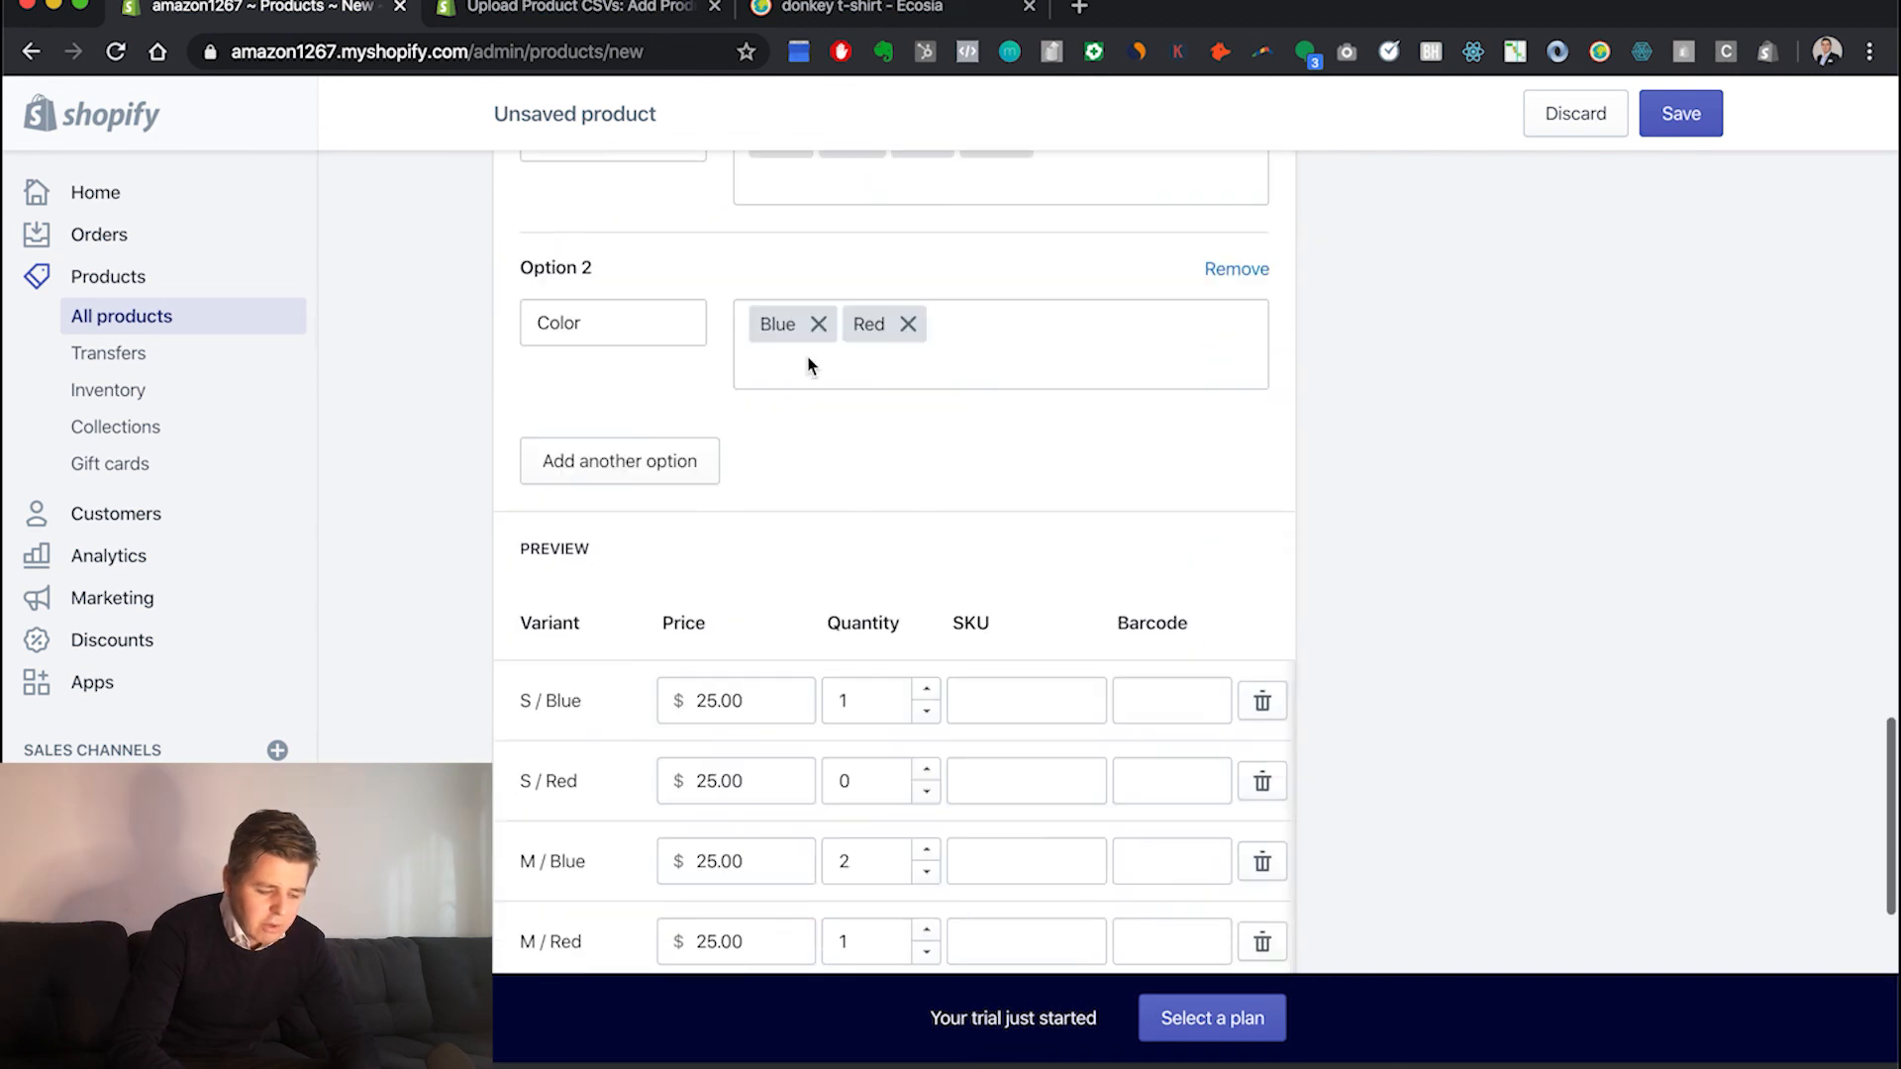
{"action": "scroll", "coordinate": [807, 365], "scroll_direction": "down", "scroll_amount": 7}
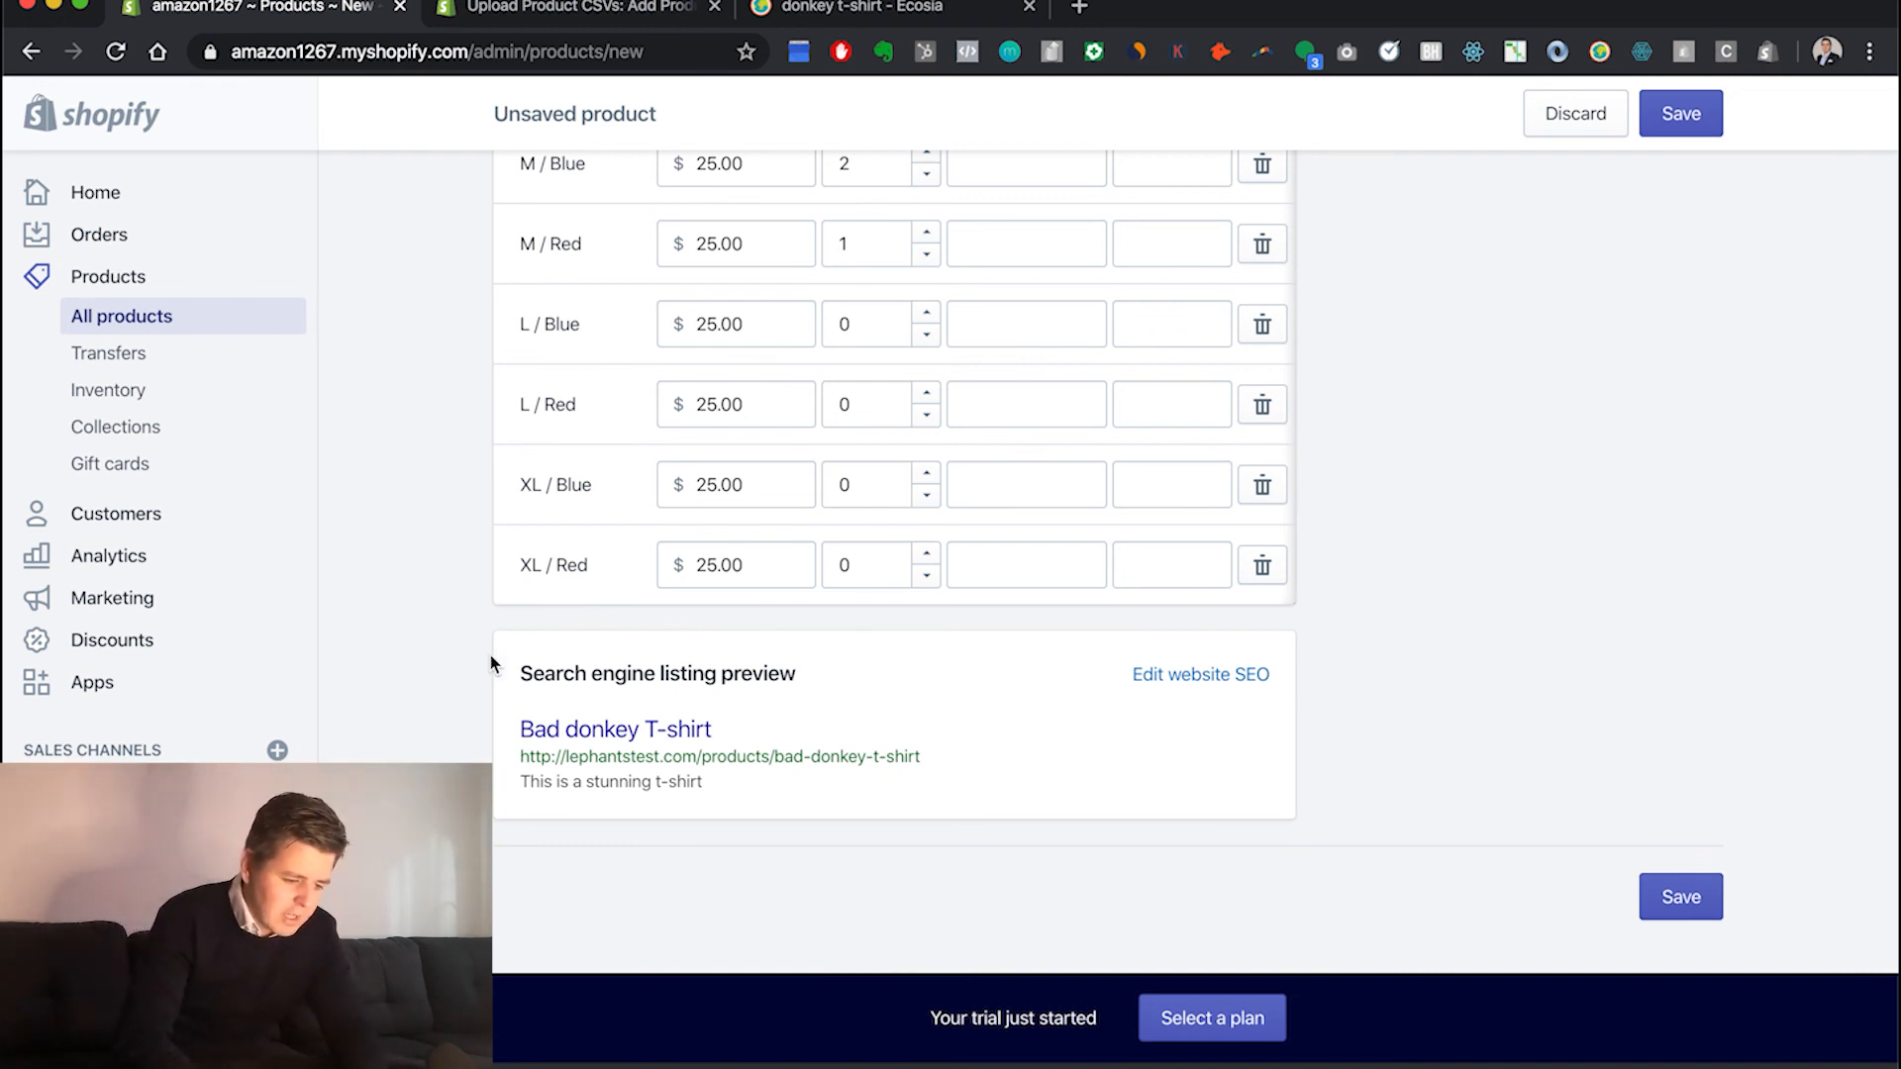
Open google.com in a new browser tab and search for "t-shirt"
{"action": "left_click", "coordinate": [1077, 9]}
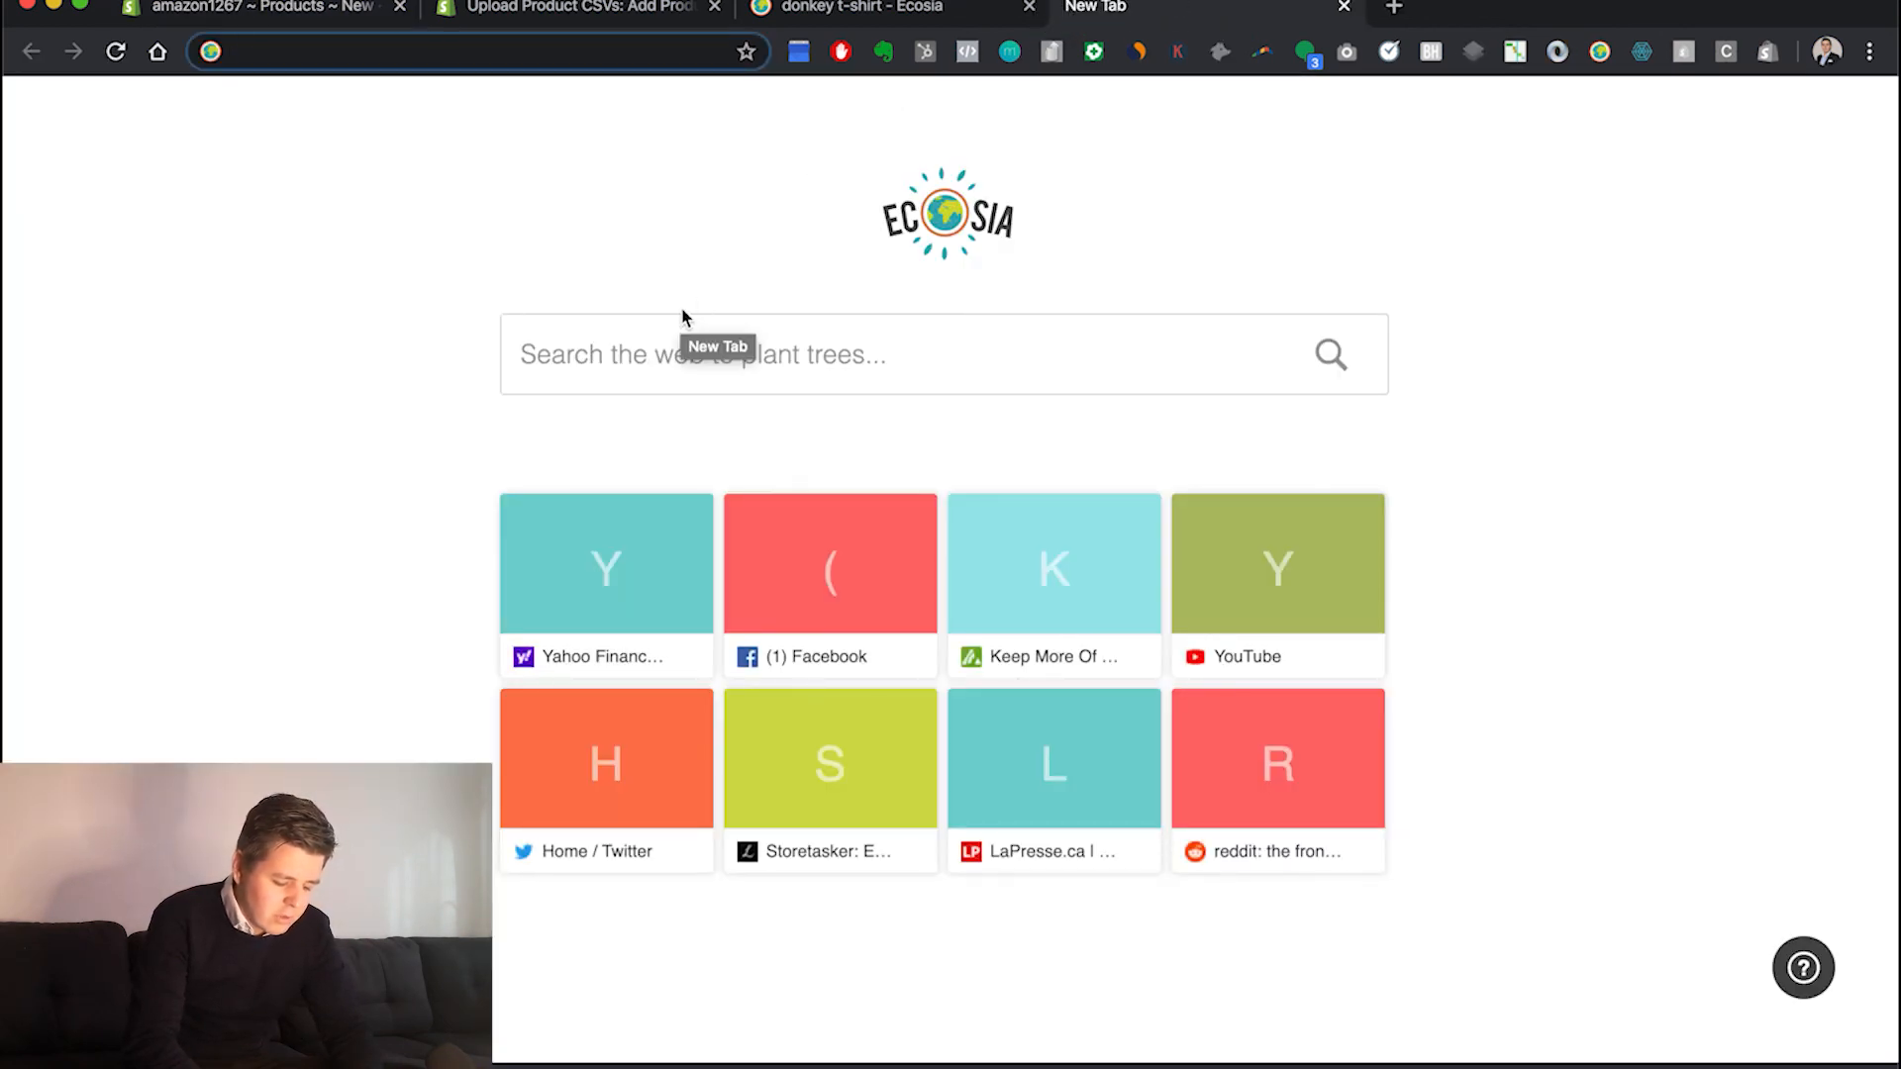
{"action": "type", "text": "google.com"}
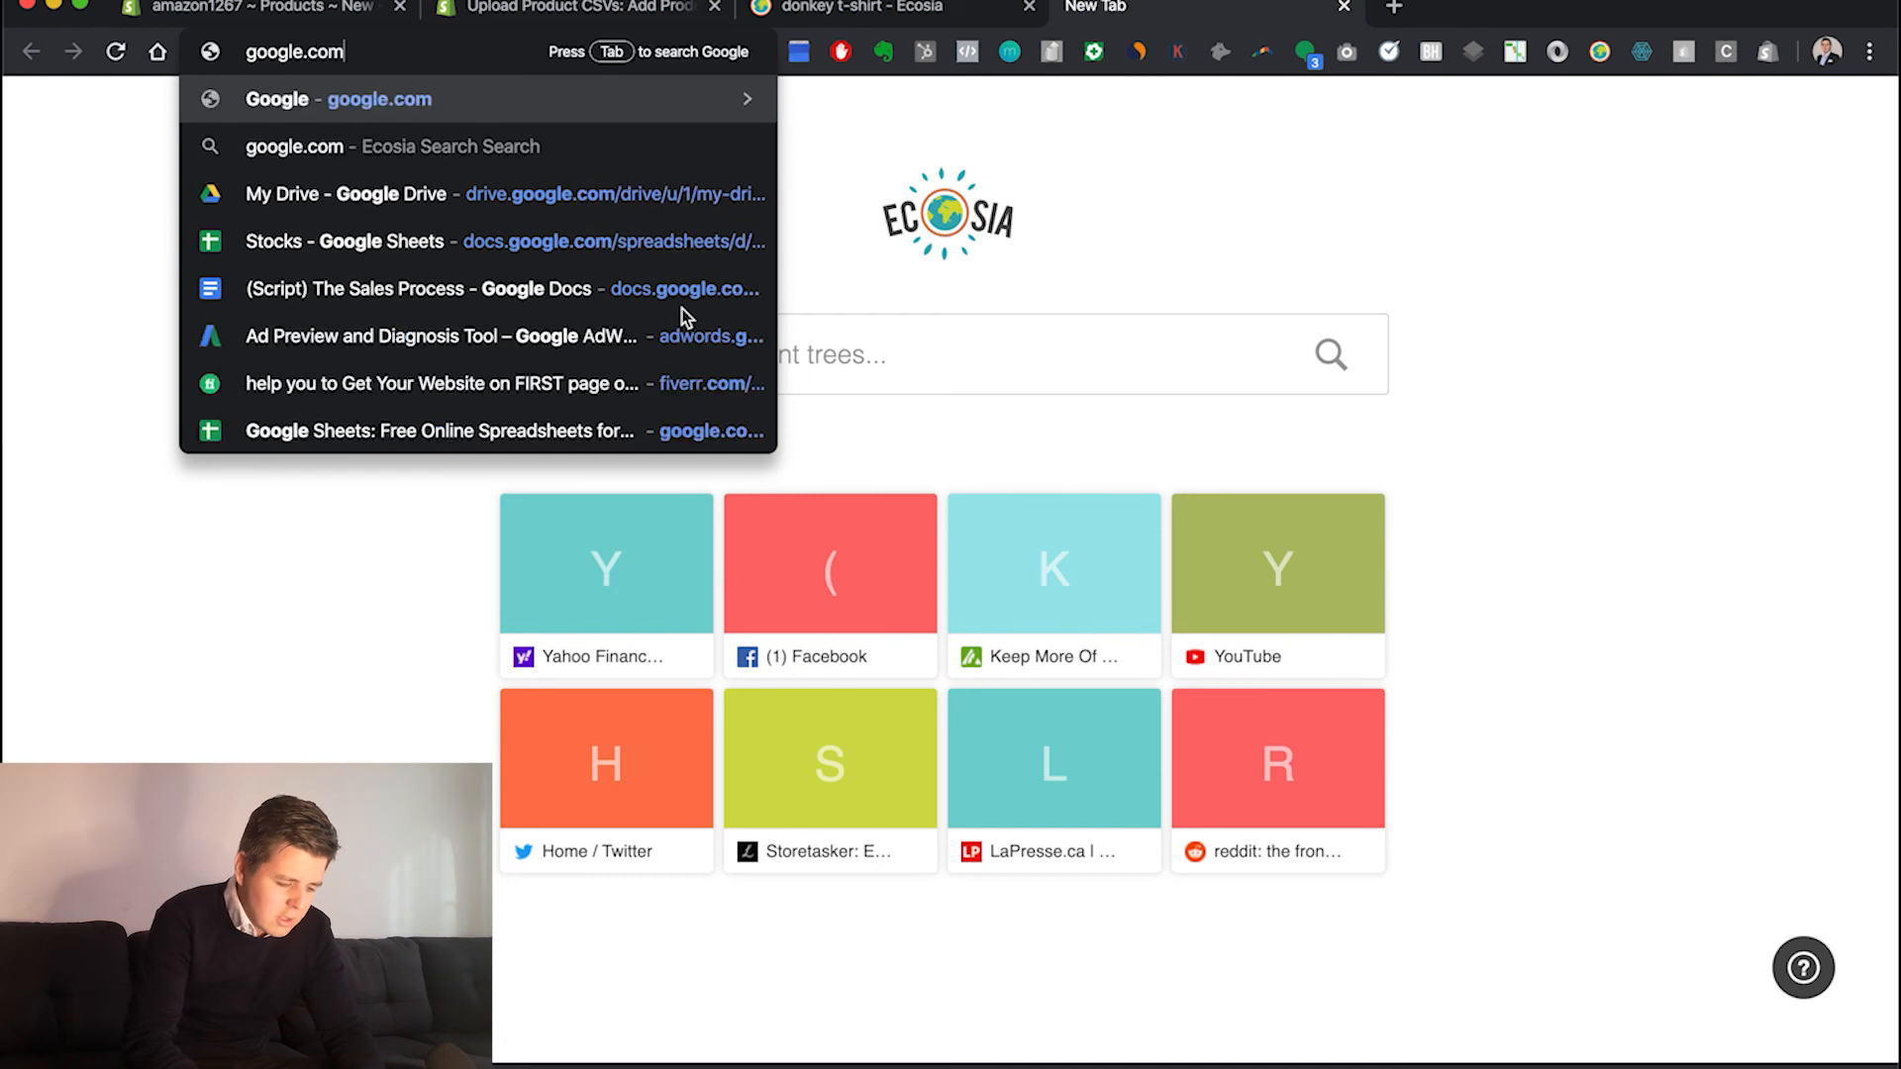
{"action": "key", "text": "Return"}
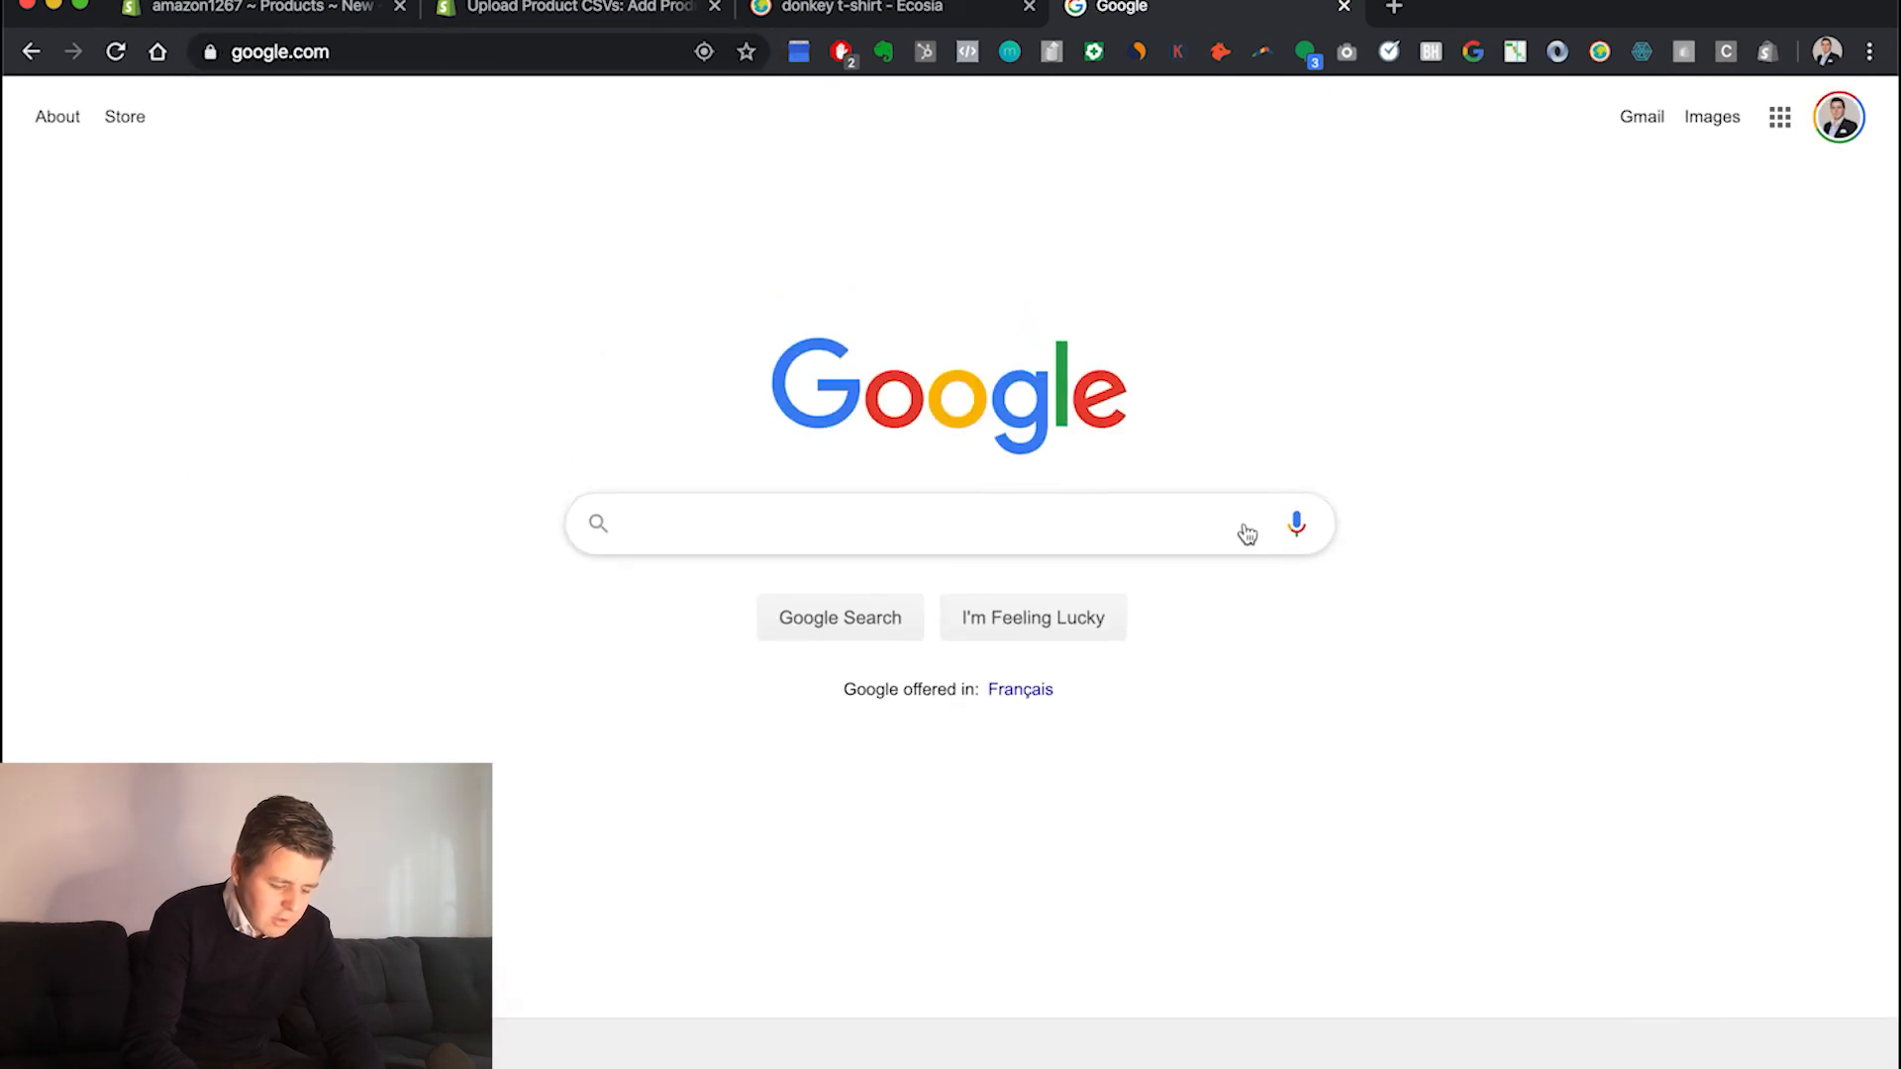
{"action": "left_click", "coordinate": [1100, 519]}
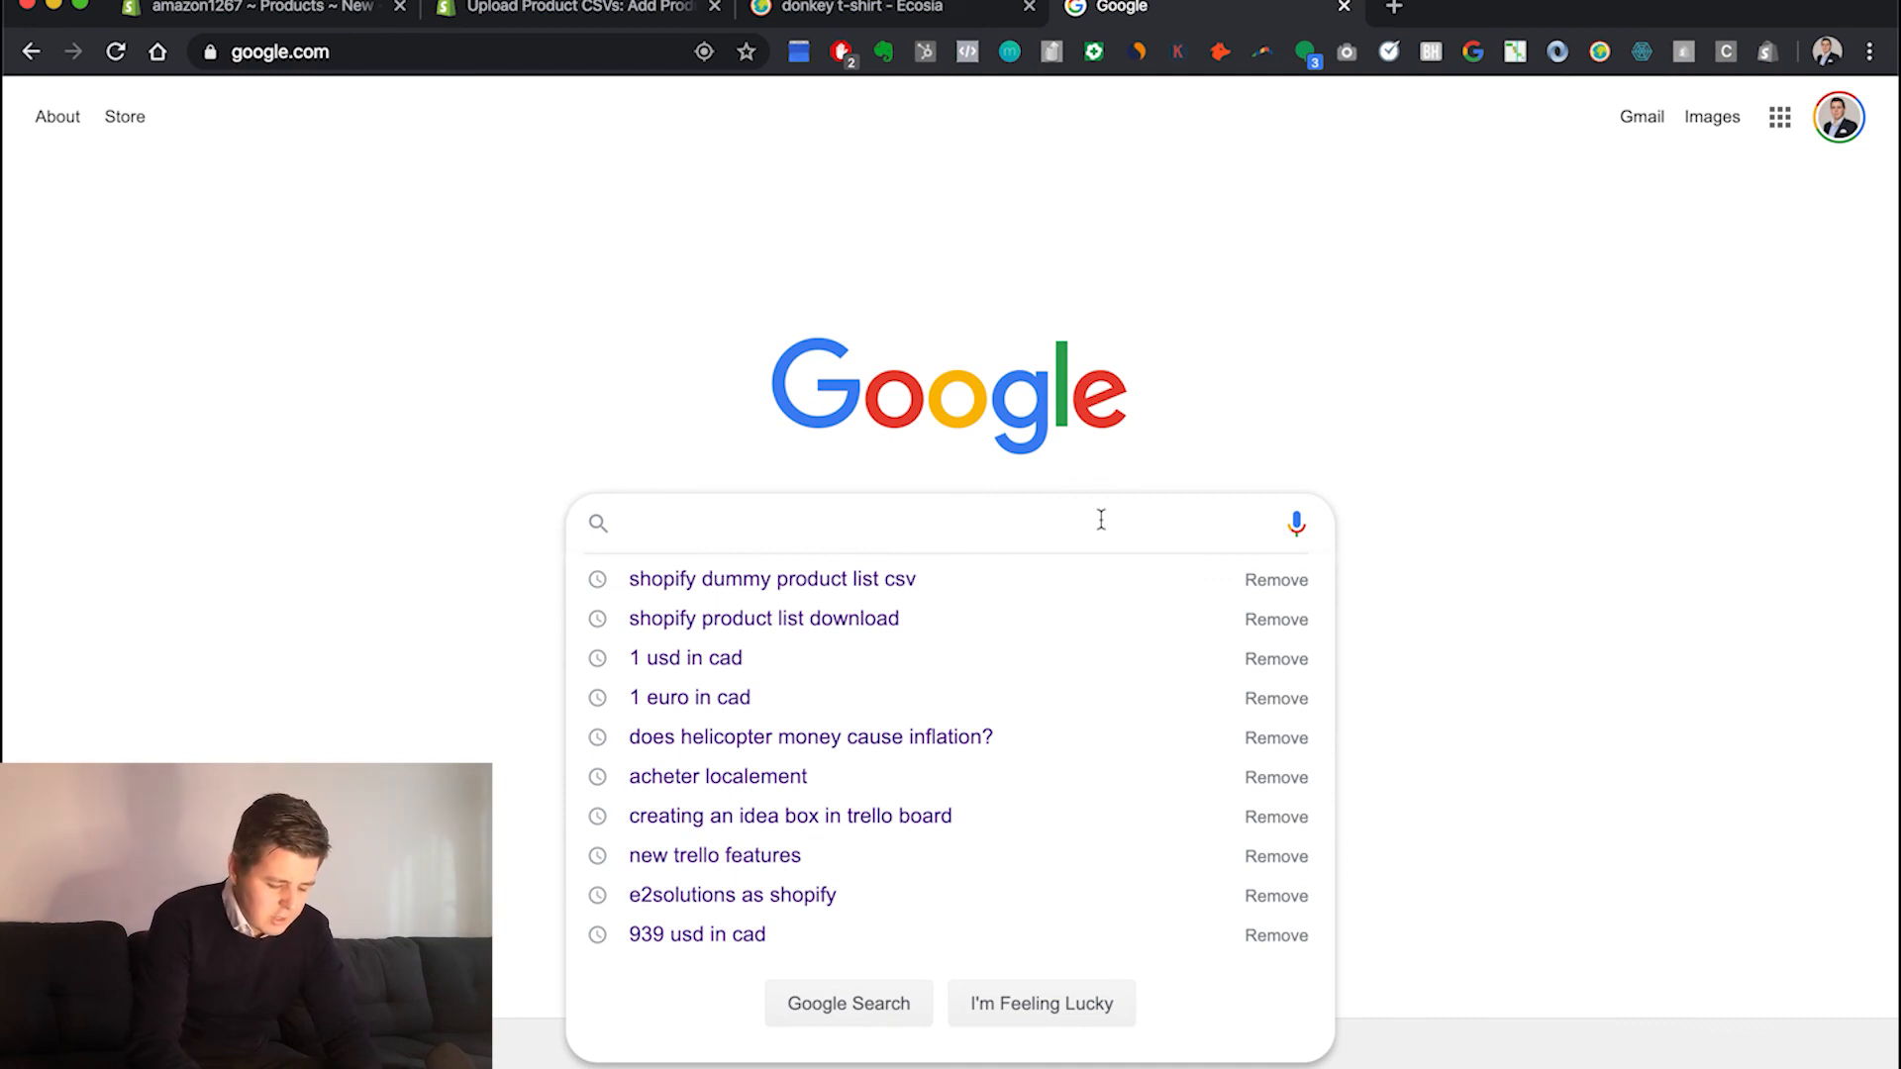
{"action": "type", "text": "t-hirt"}
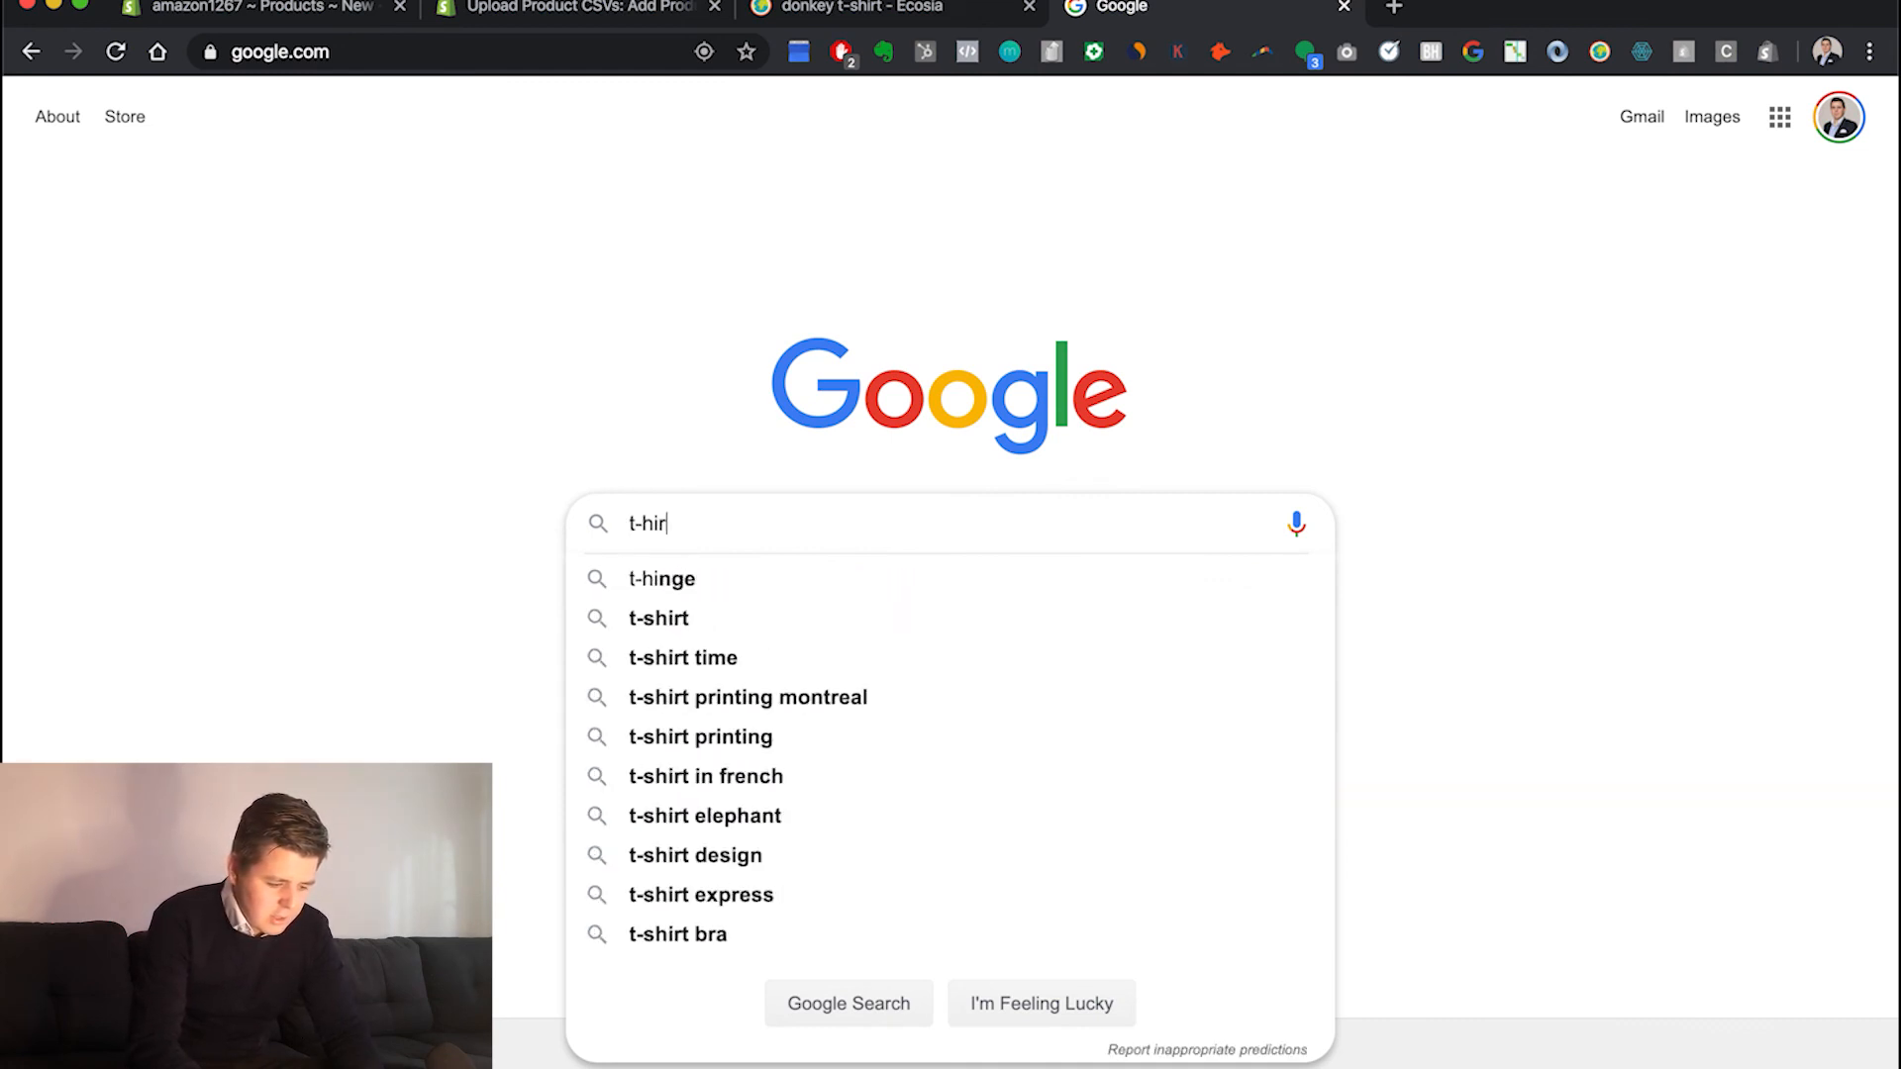
{"action": "key", "text": "Return"}
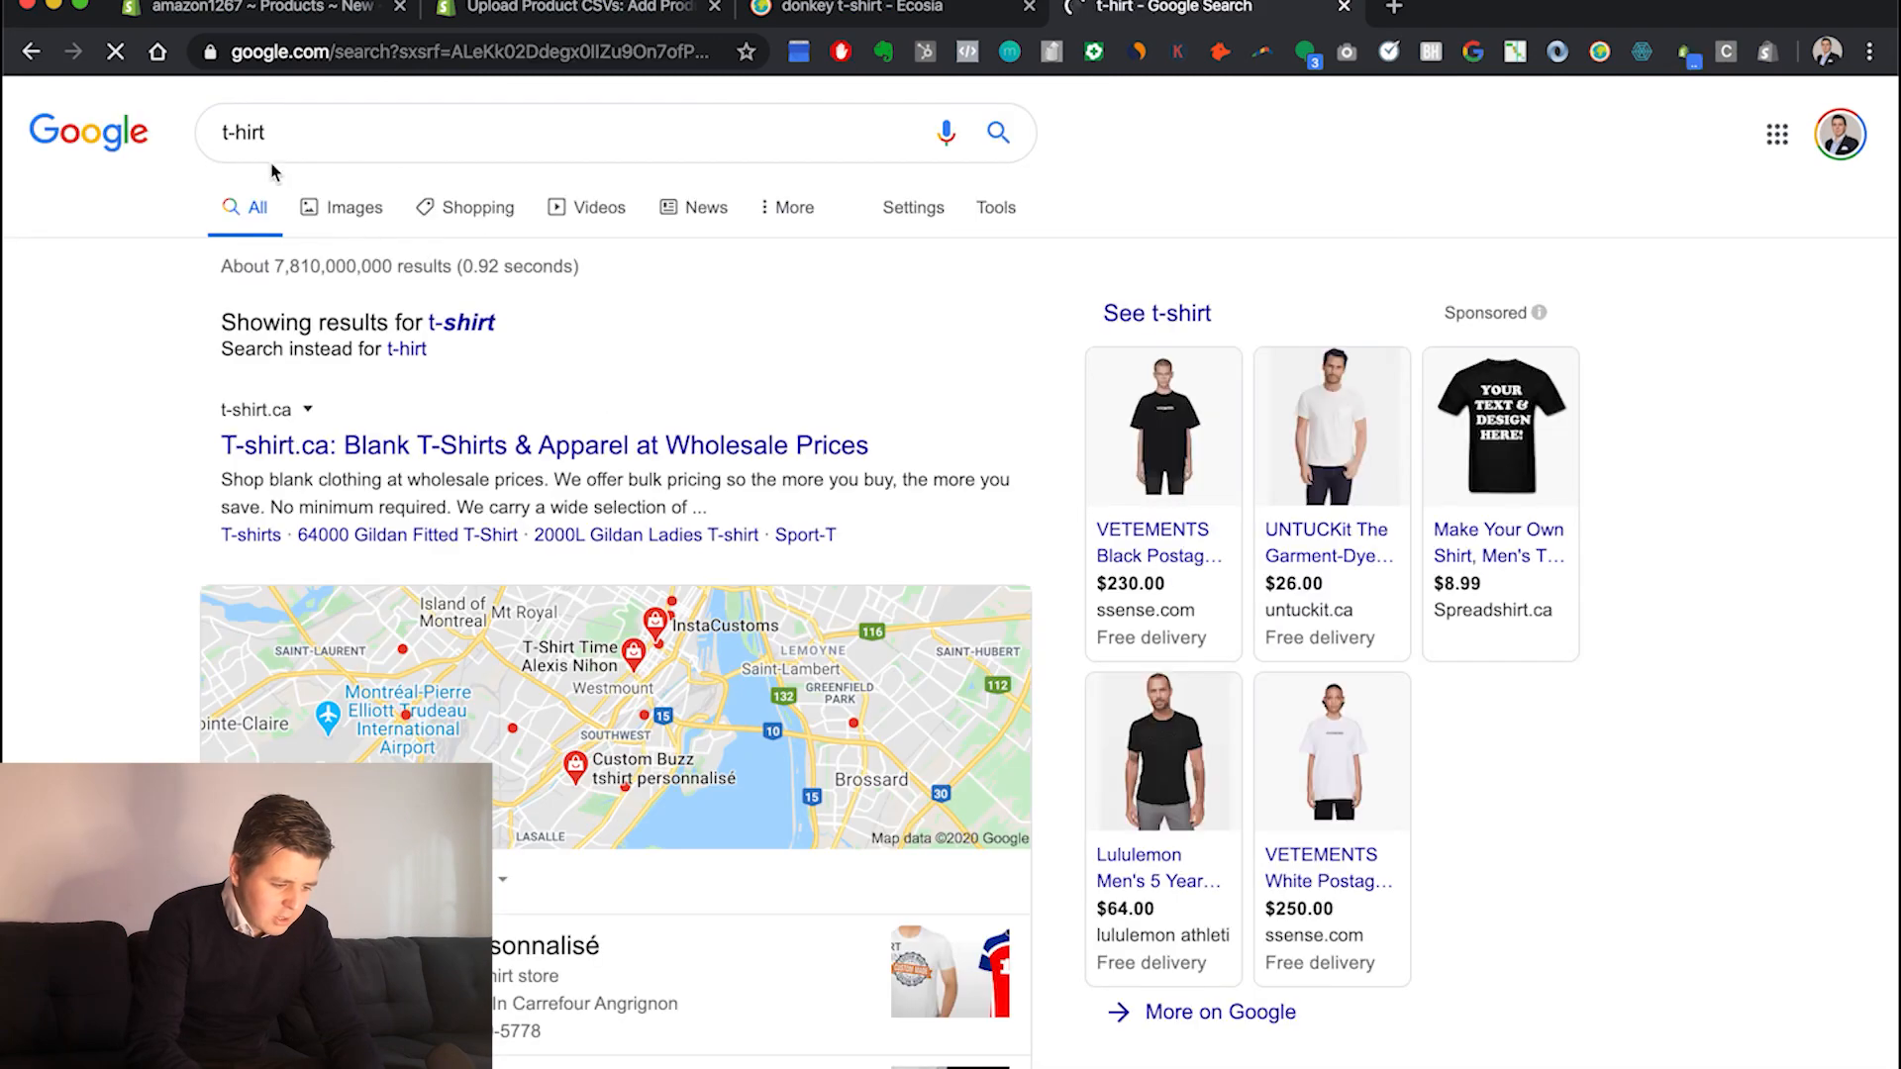
{"action": "left_click", "coordinate": [479, 323]}
Examine how listings appear in the t-shirt search results, and highlight the TeePublic entry's address, title and description
{"action": "scroll", "coordinate": [532, 326], "scroll_direction": "down", "scroll_amount": 1}
{"action": "scroll", "coordinate": [532, 326], "scroll_direction": "down", "scroll_amount": 7}
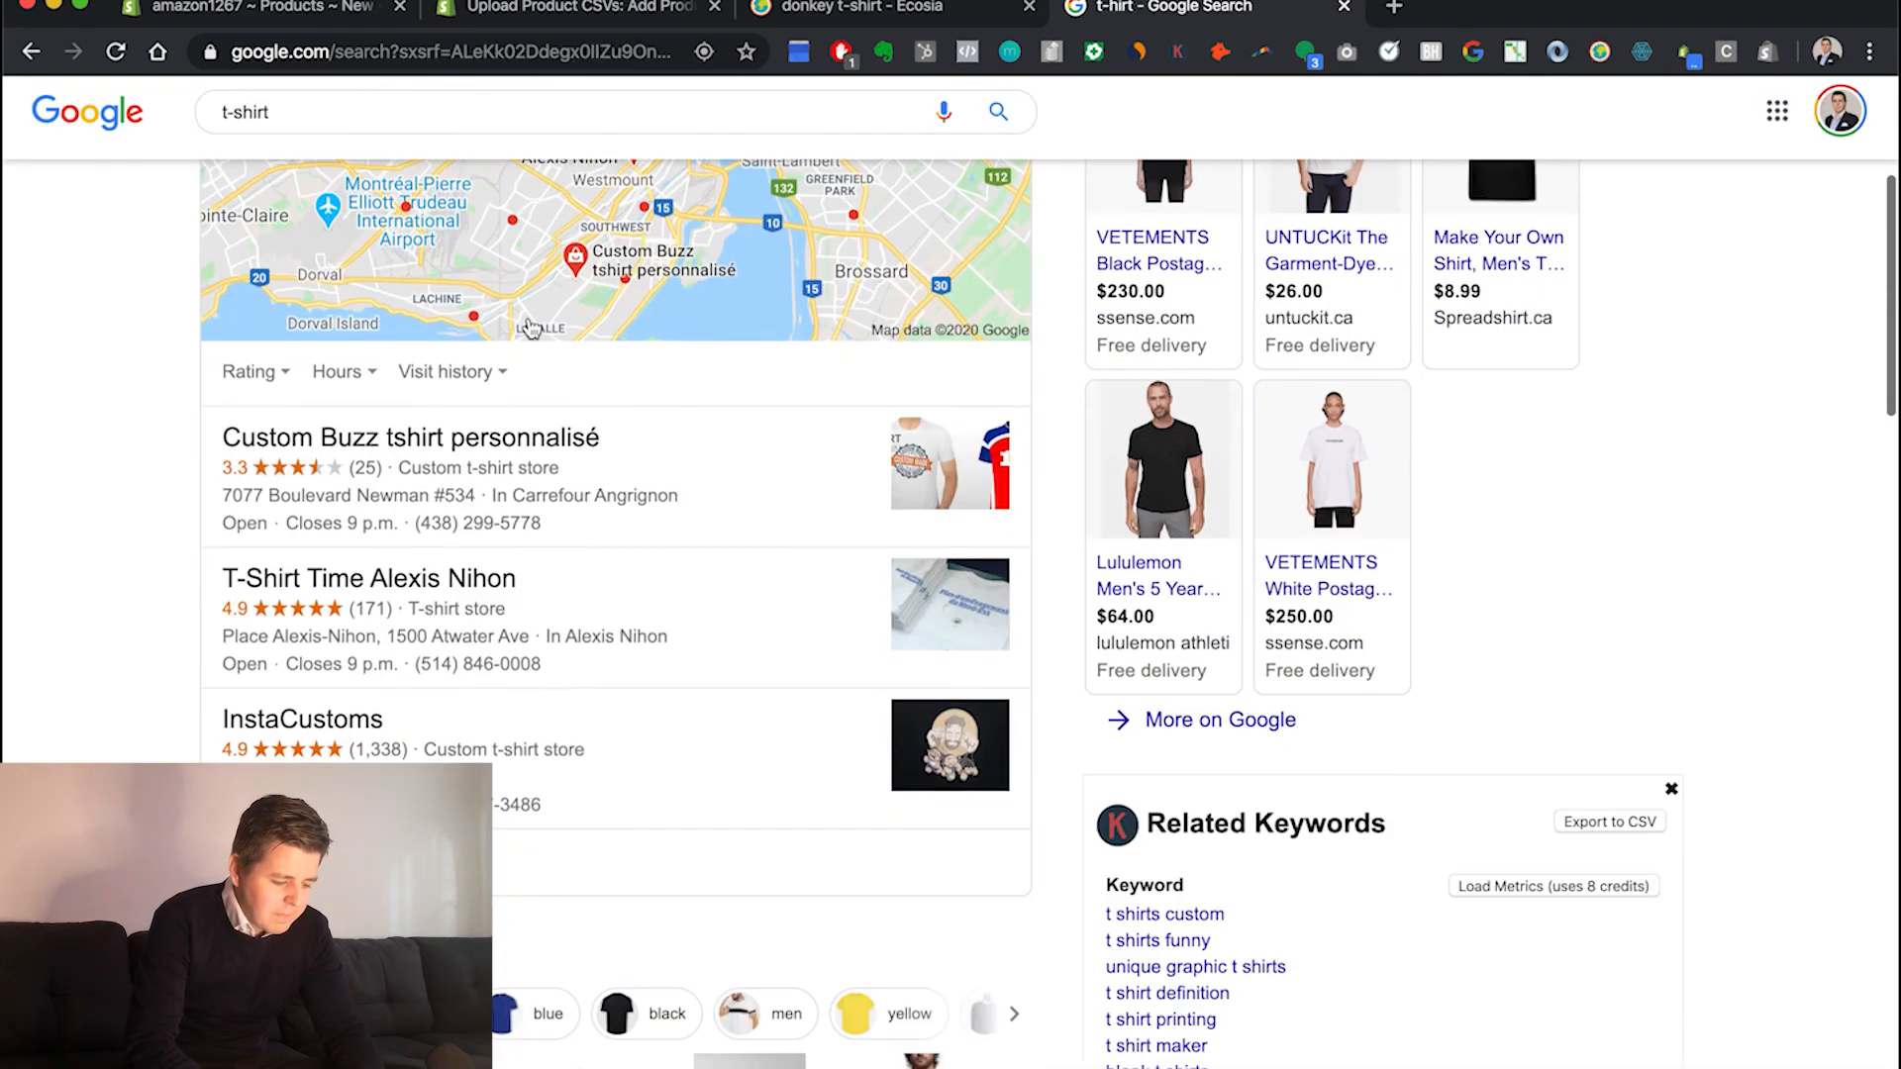
{"action": "scroll", "coordinate": [531, 326], "scroll_direction": "up", "scroll_amount": 5}
{"action": "scroll", "coordinate": [532, 327], "scroll_direction": "up", "scroll_amount": 3}
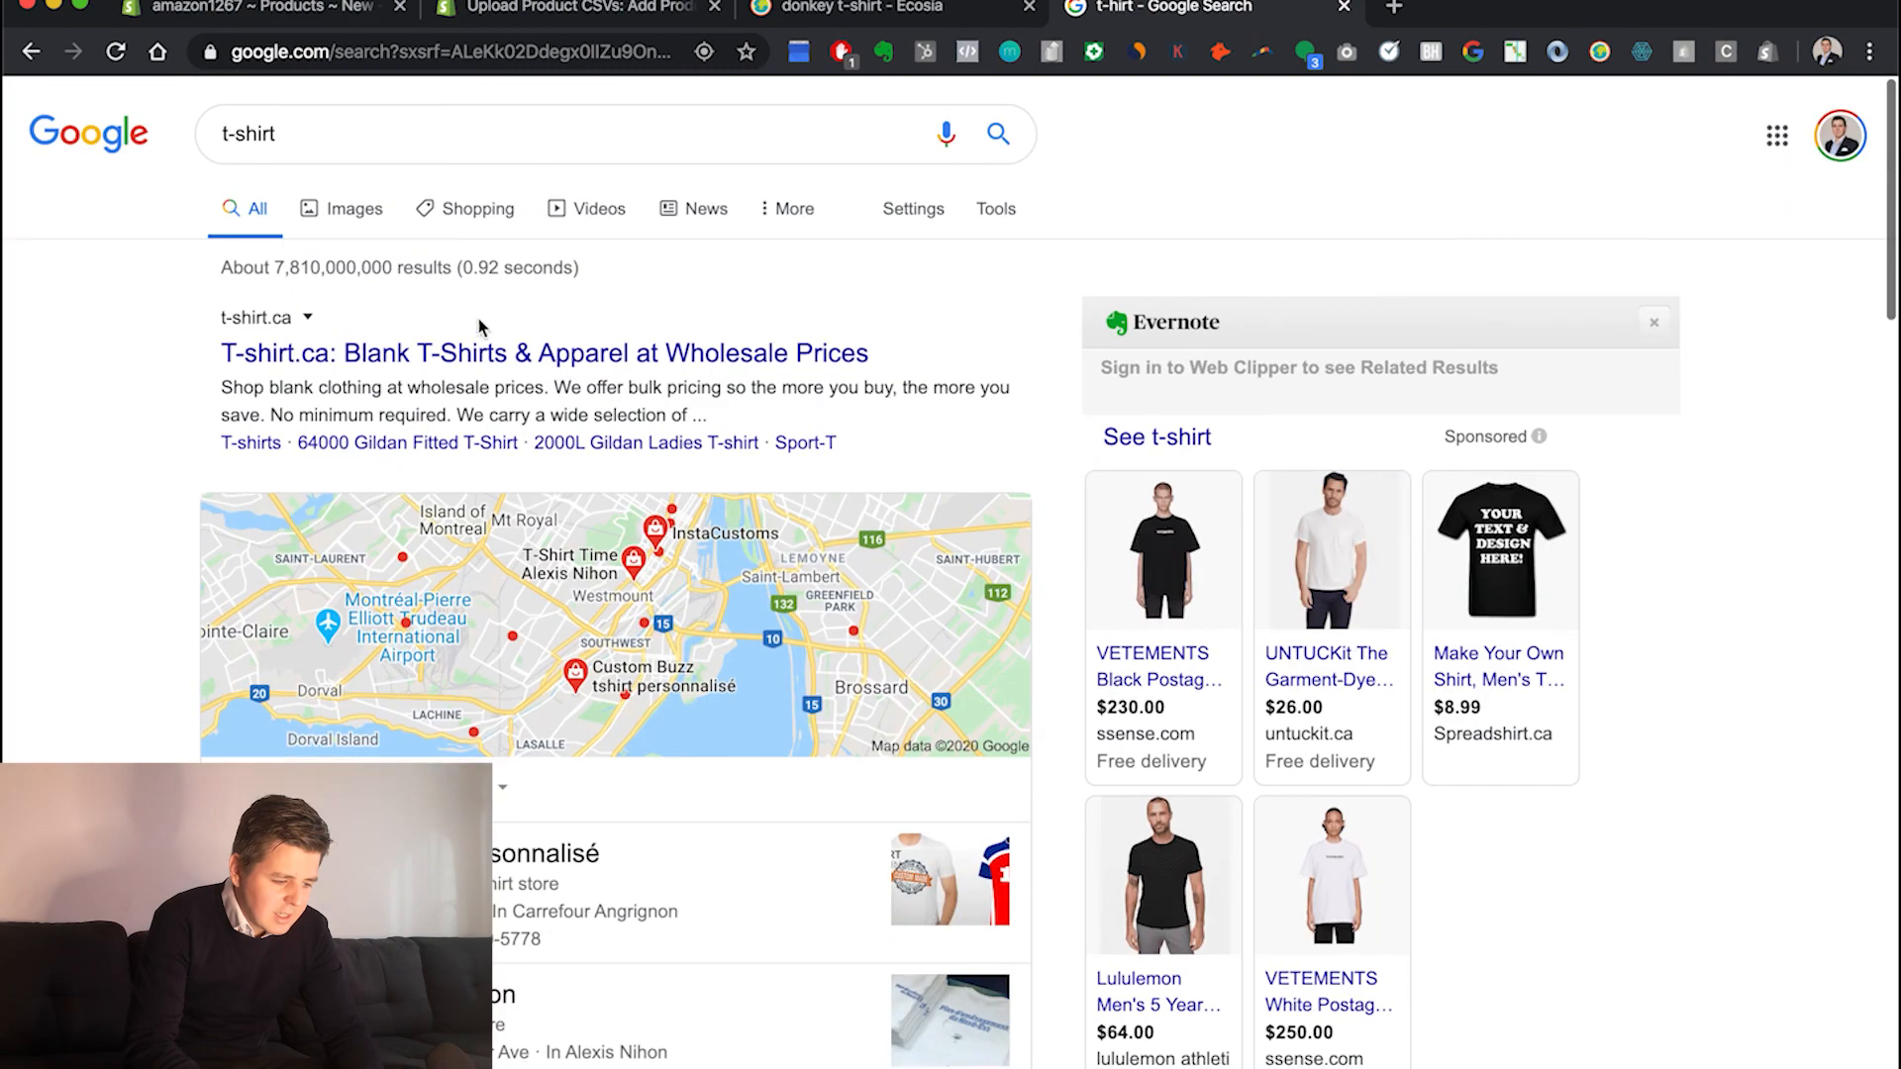
{"action": "scroll", "coordinate": [383, 297], "scroll_direction": "down", "scroll_amount": 10}
{"action": "scroll", "coordinate": [382, 302], "scroll_direction": "down", "scroll_amount": 5}
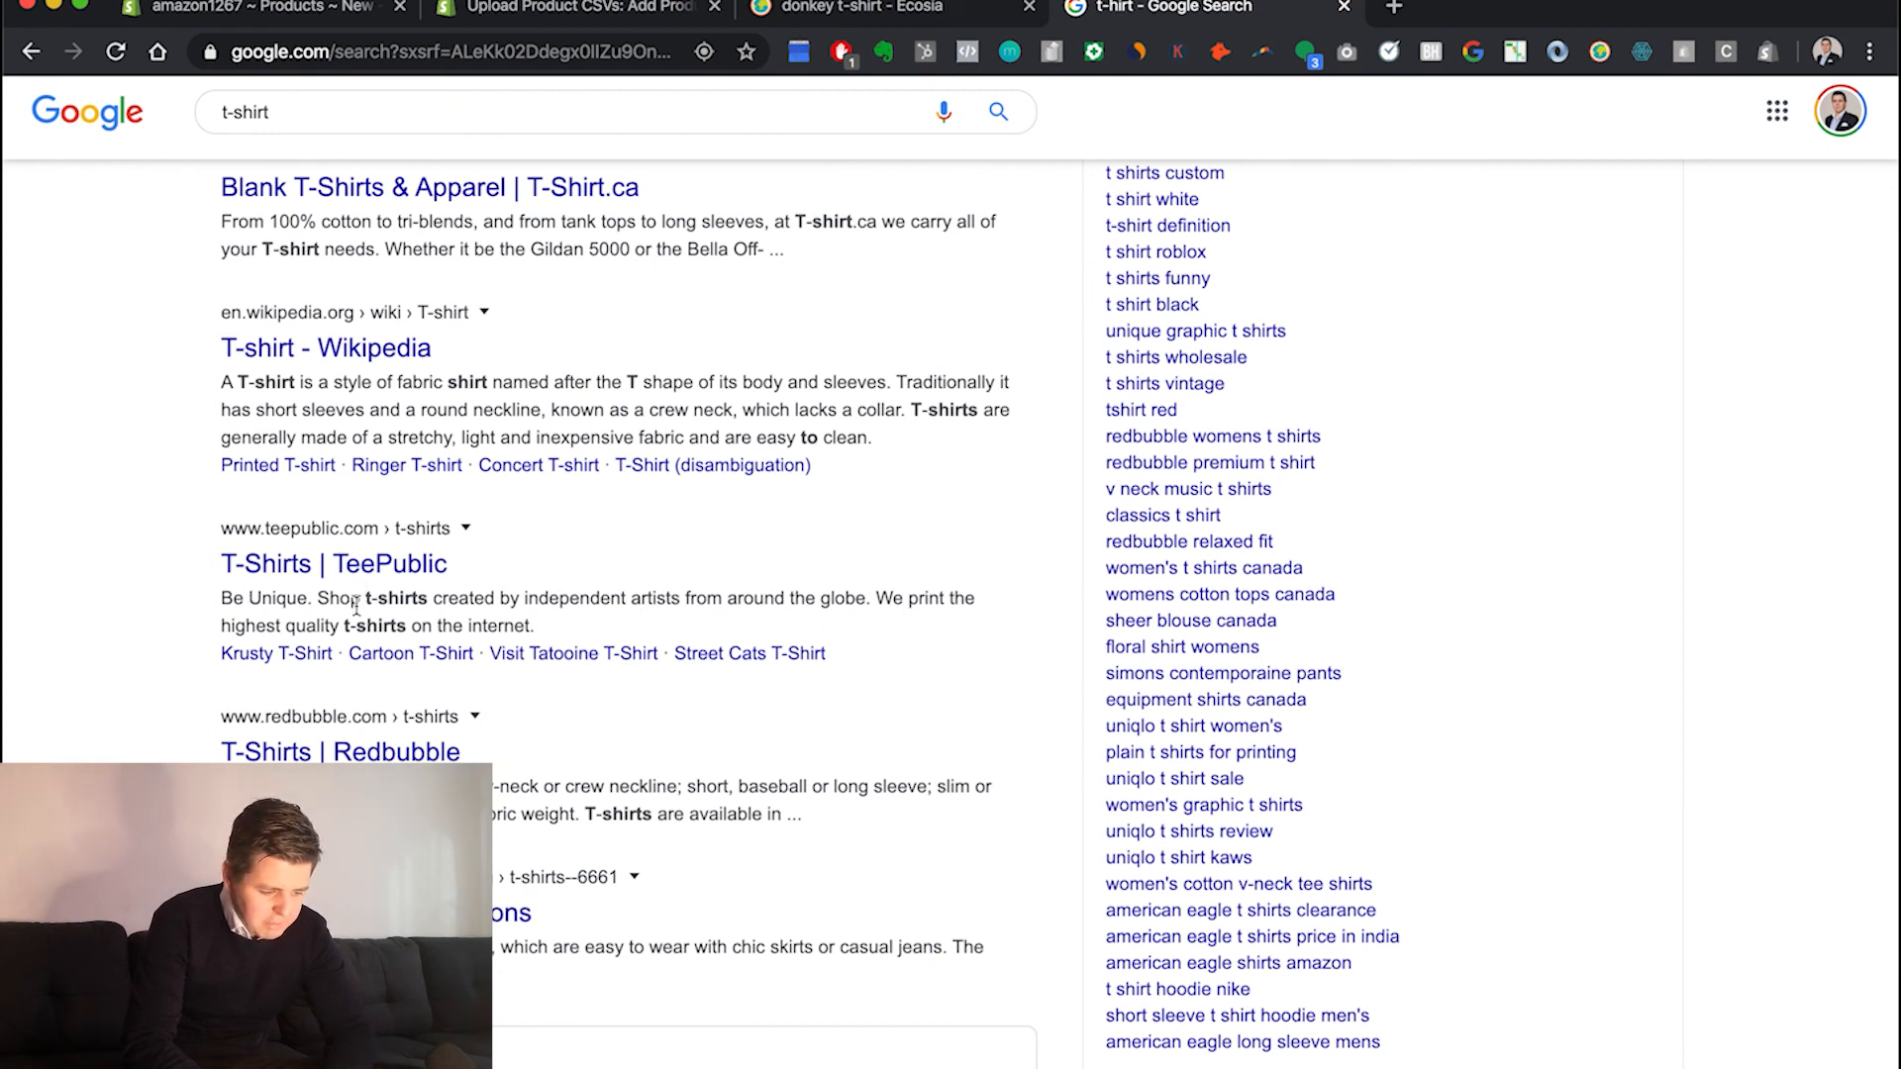
{"action": "left_click_drag", "start_coordinate": [592, 604], "coordinate": [143, 551]}
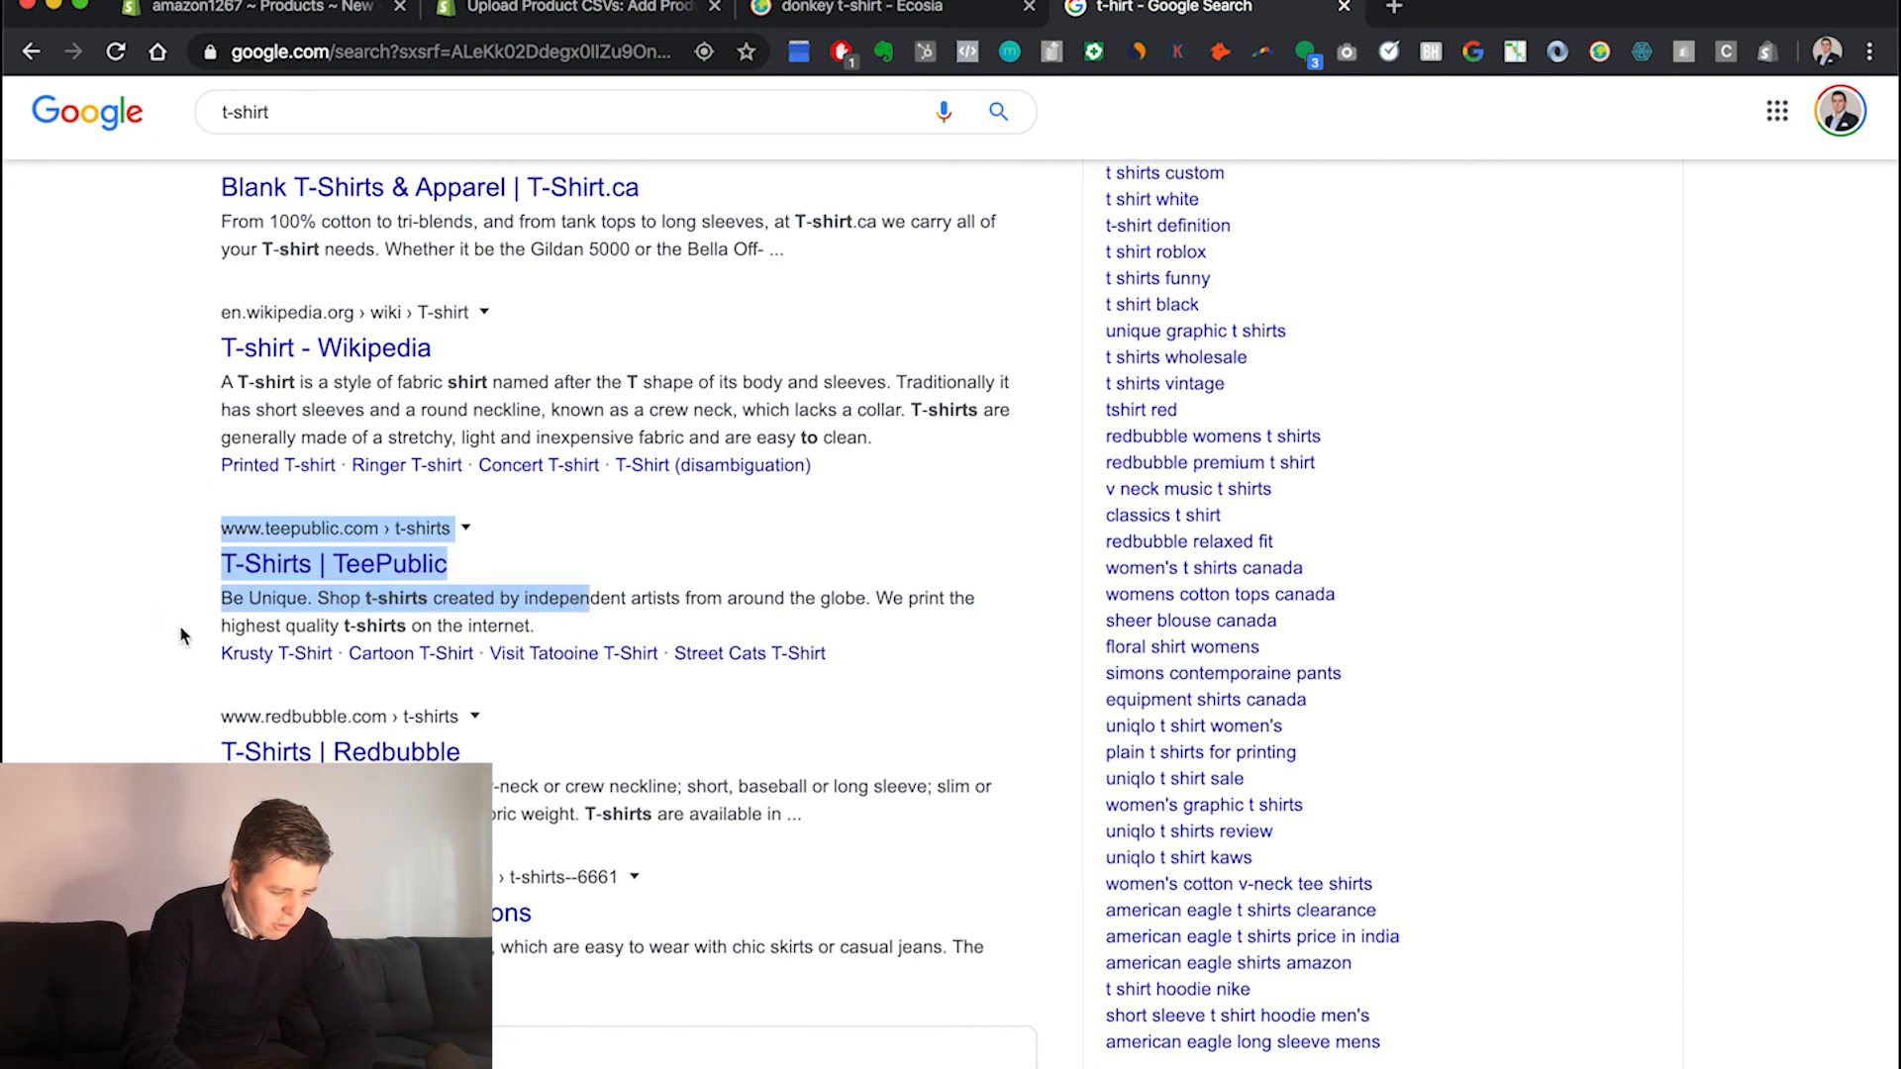
Highlight the TeePublic result's description on Google, and compare it with the Shopify product's description and search engine listing preview
{"action": "left_click", "coordinate": [186, 647]}
{"action": "left_click_drag", "start_coordinate": [225, 594], "coordinate": [528, 620]}
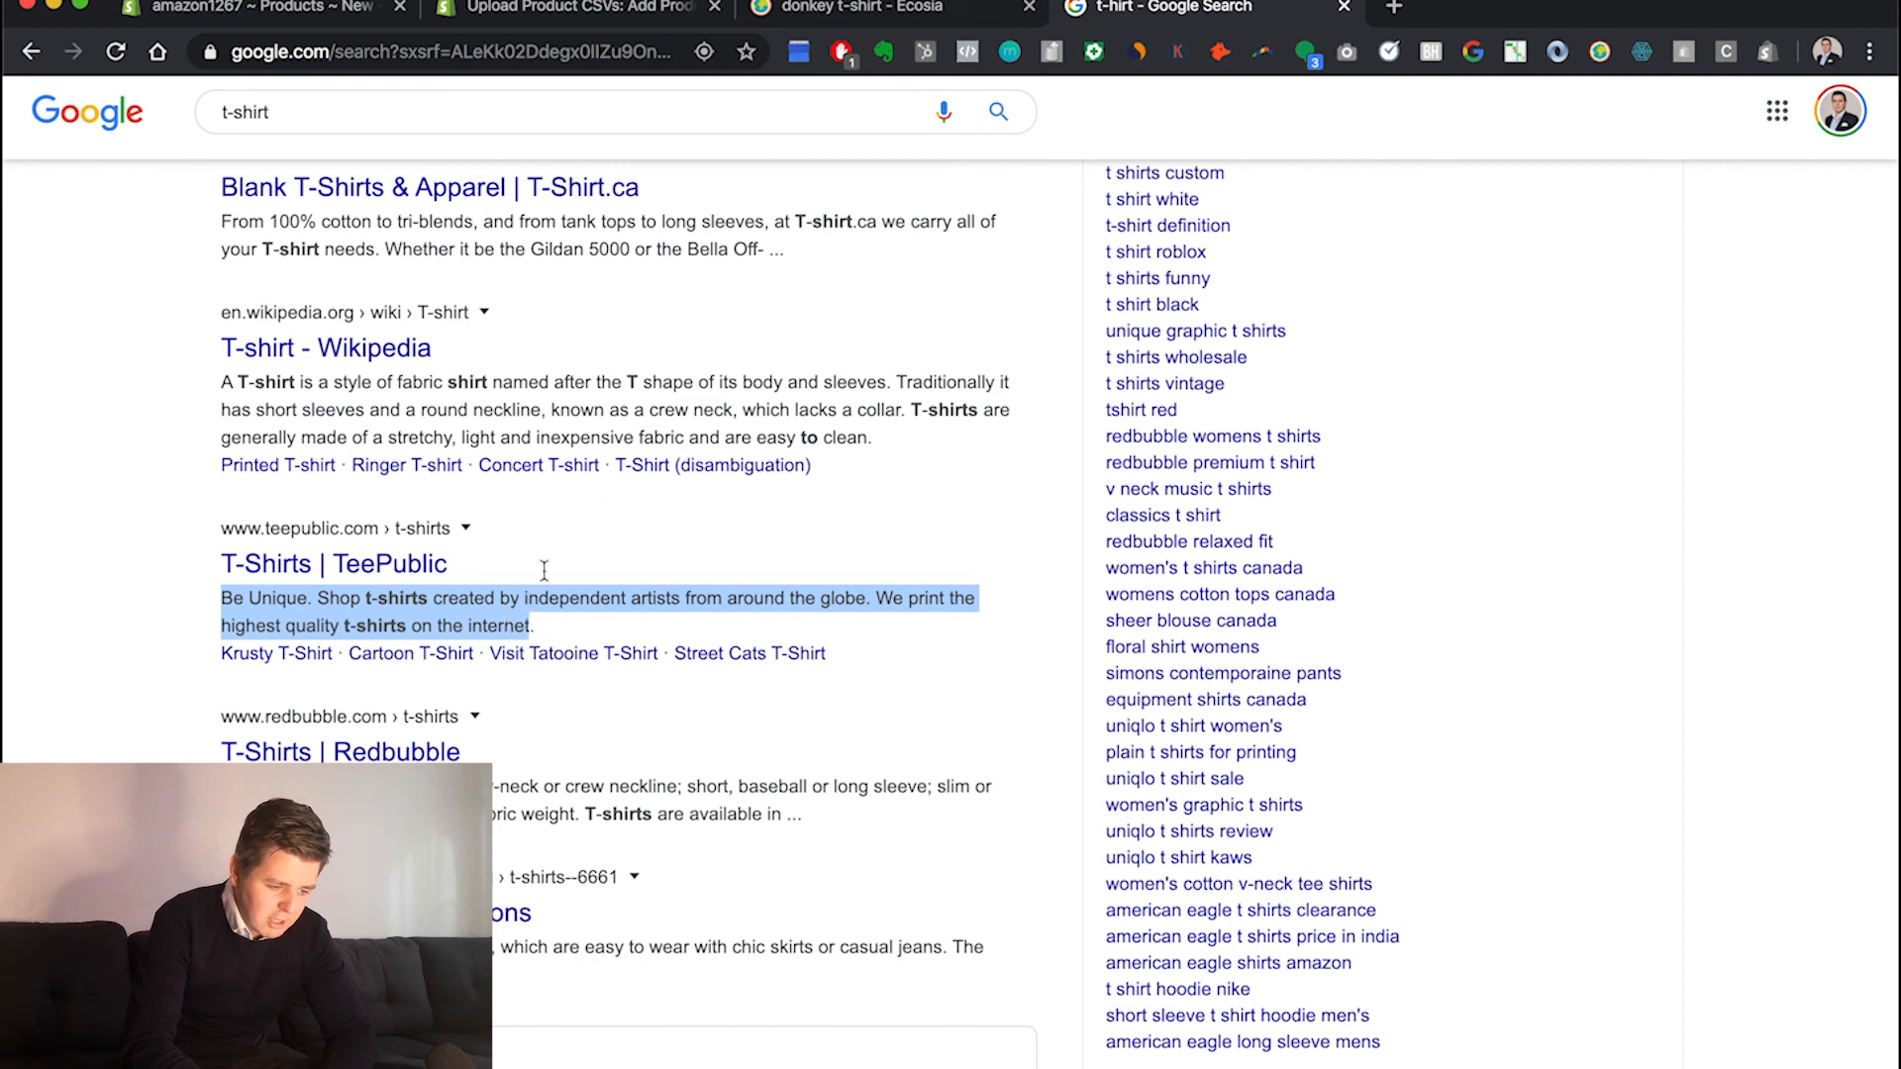
{"action": "left_click", "coordinate": [629, 10]}
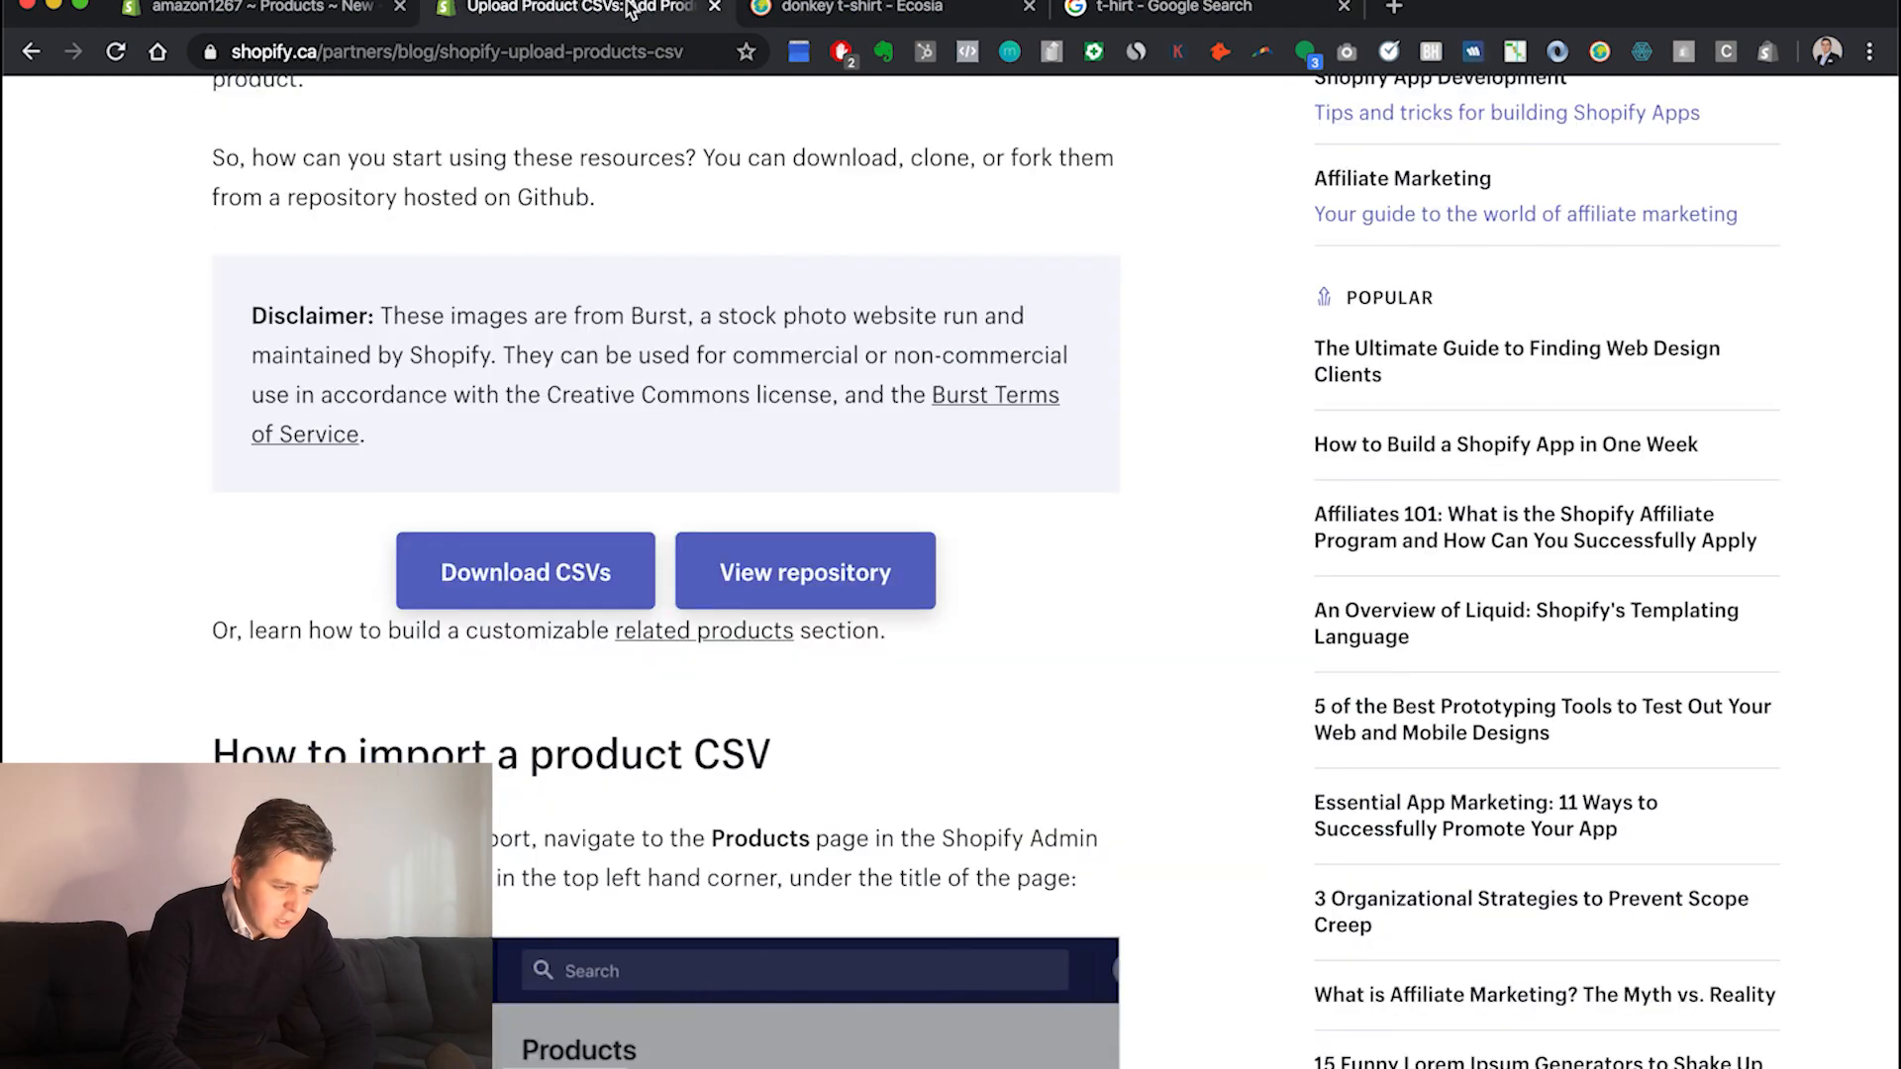
{"action": "left_click", "coordinate": [330, 8]}
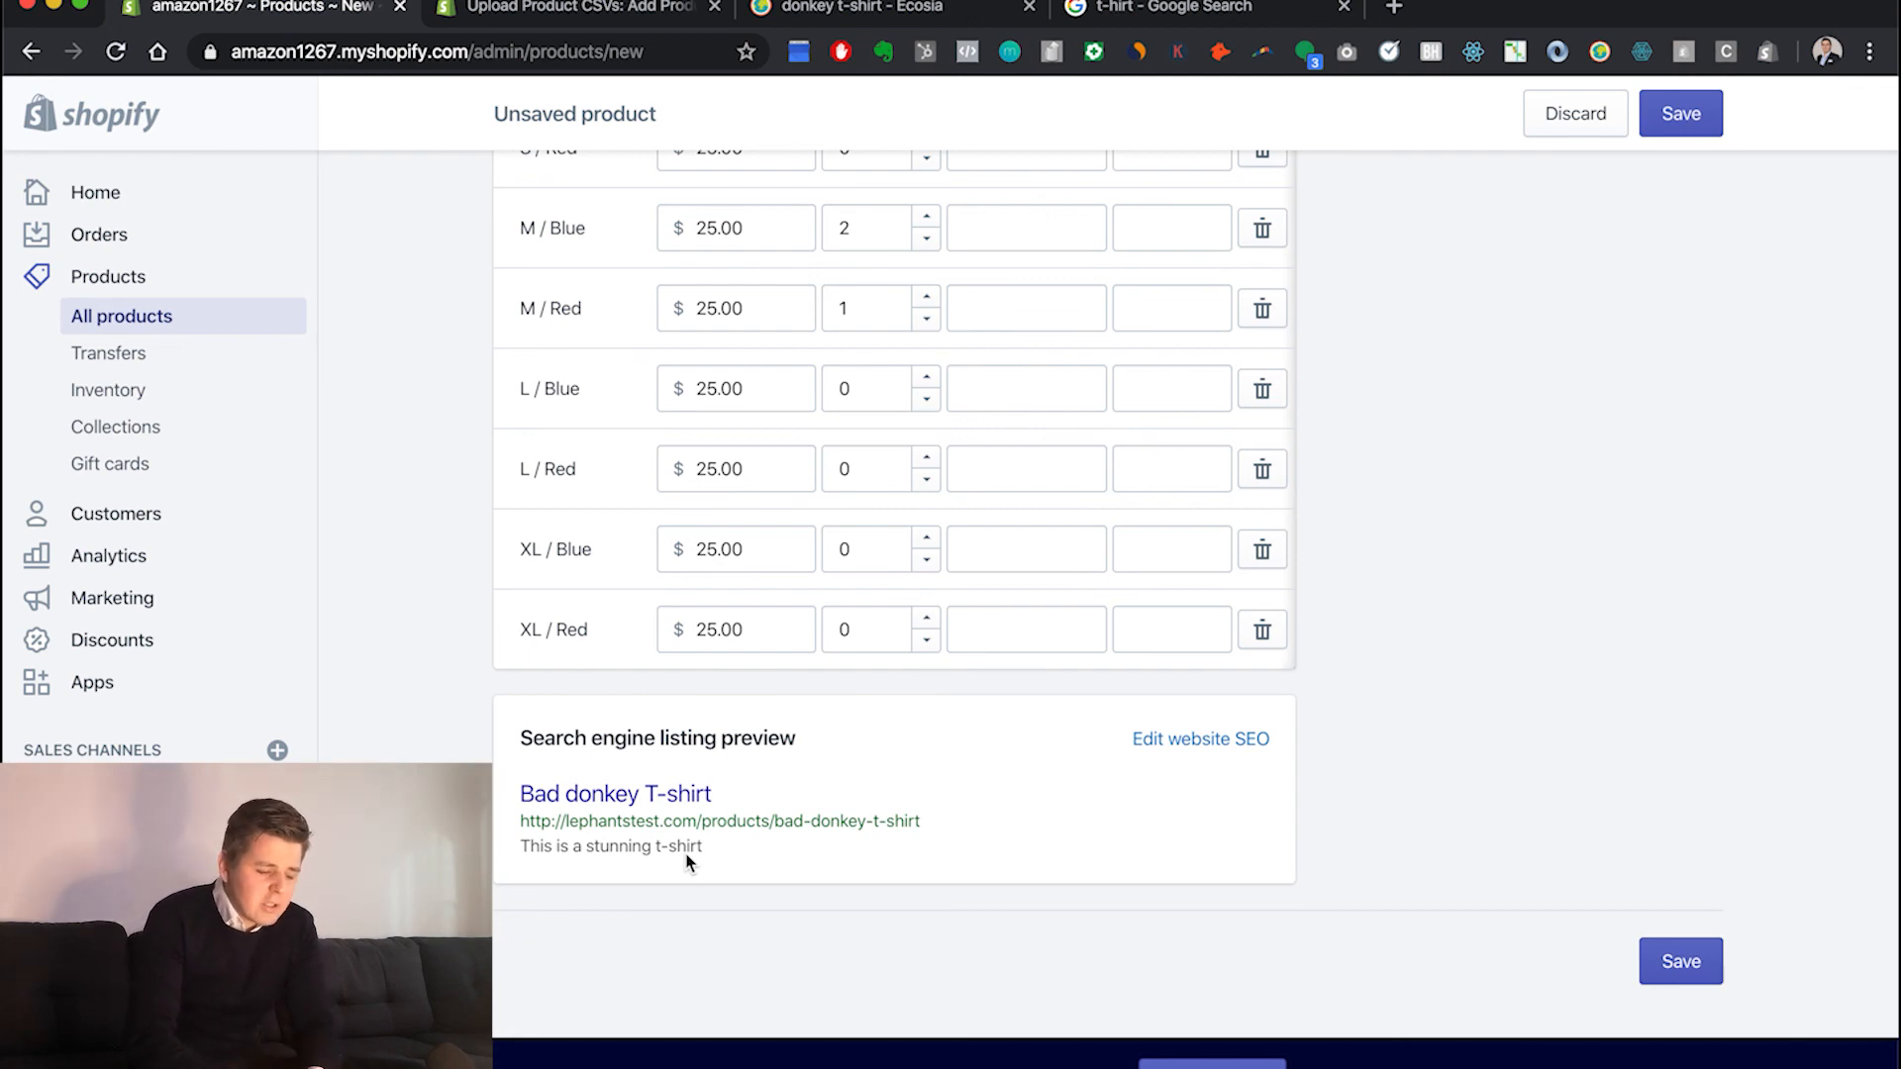
{"action": "scroll", "coordinate": [688, 861], "scroll_direction": "up", "scroll_amount": 20}
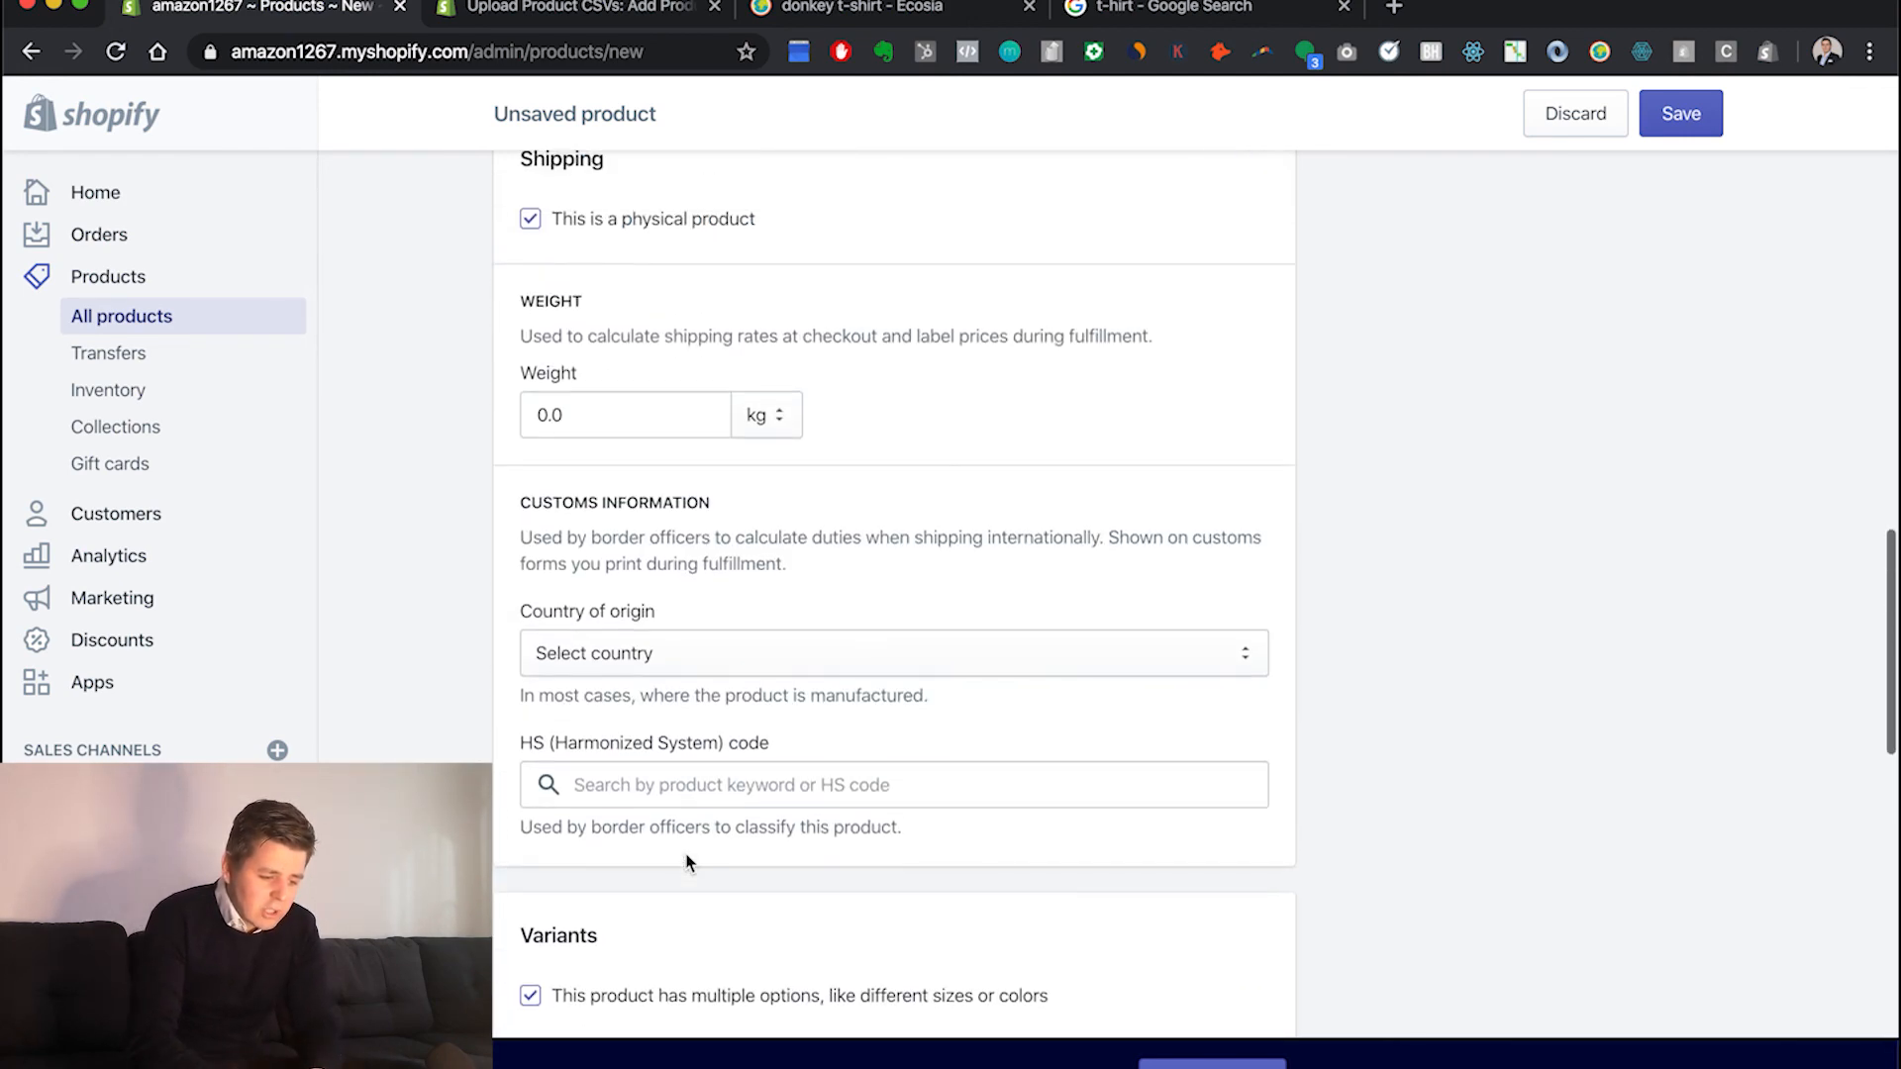
{"action": "scroll", "coordinate": [953, 523], "scroll_direction": "up", "scroll_amount": 10}
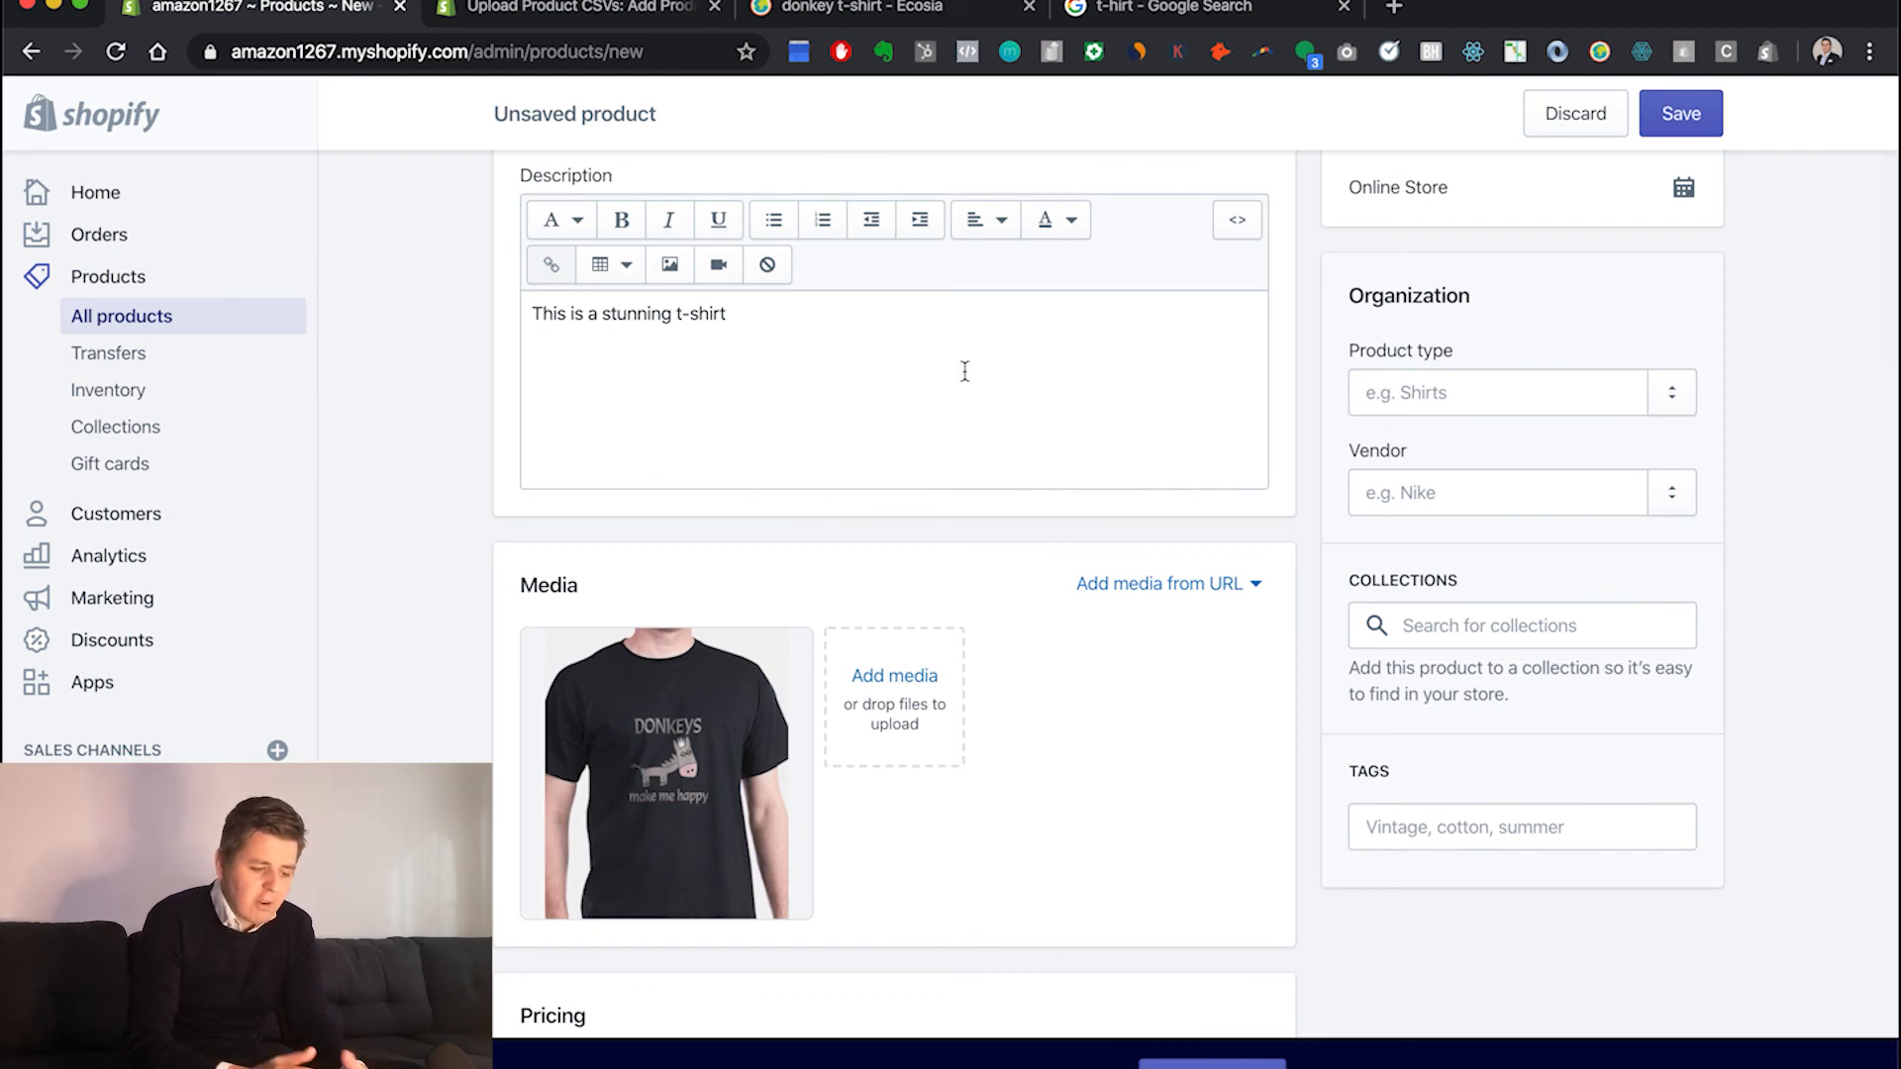
{"action": "scroll", "coordinate": [964, 371], "scroll_direction": "down", "scroll_amount": 20}
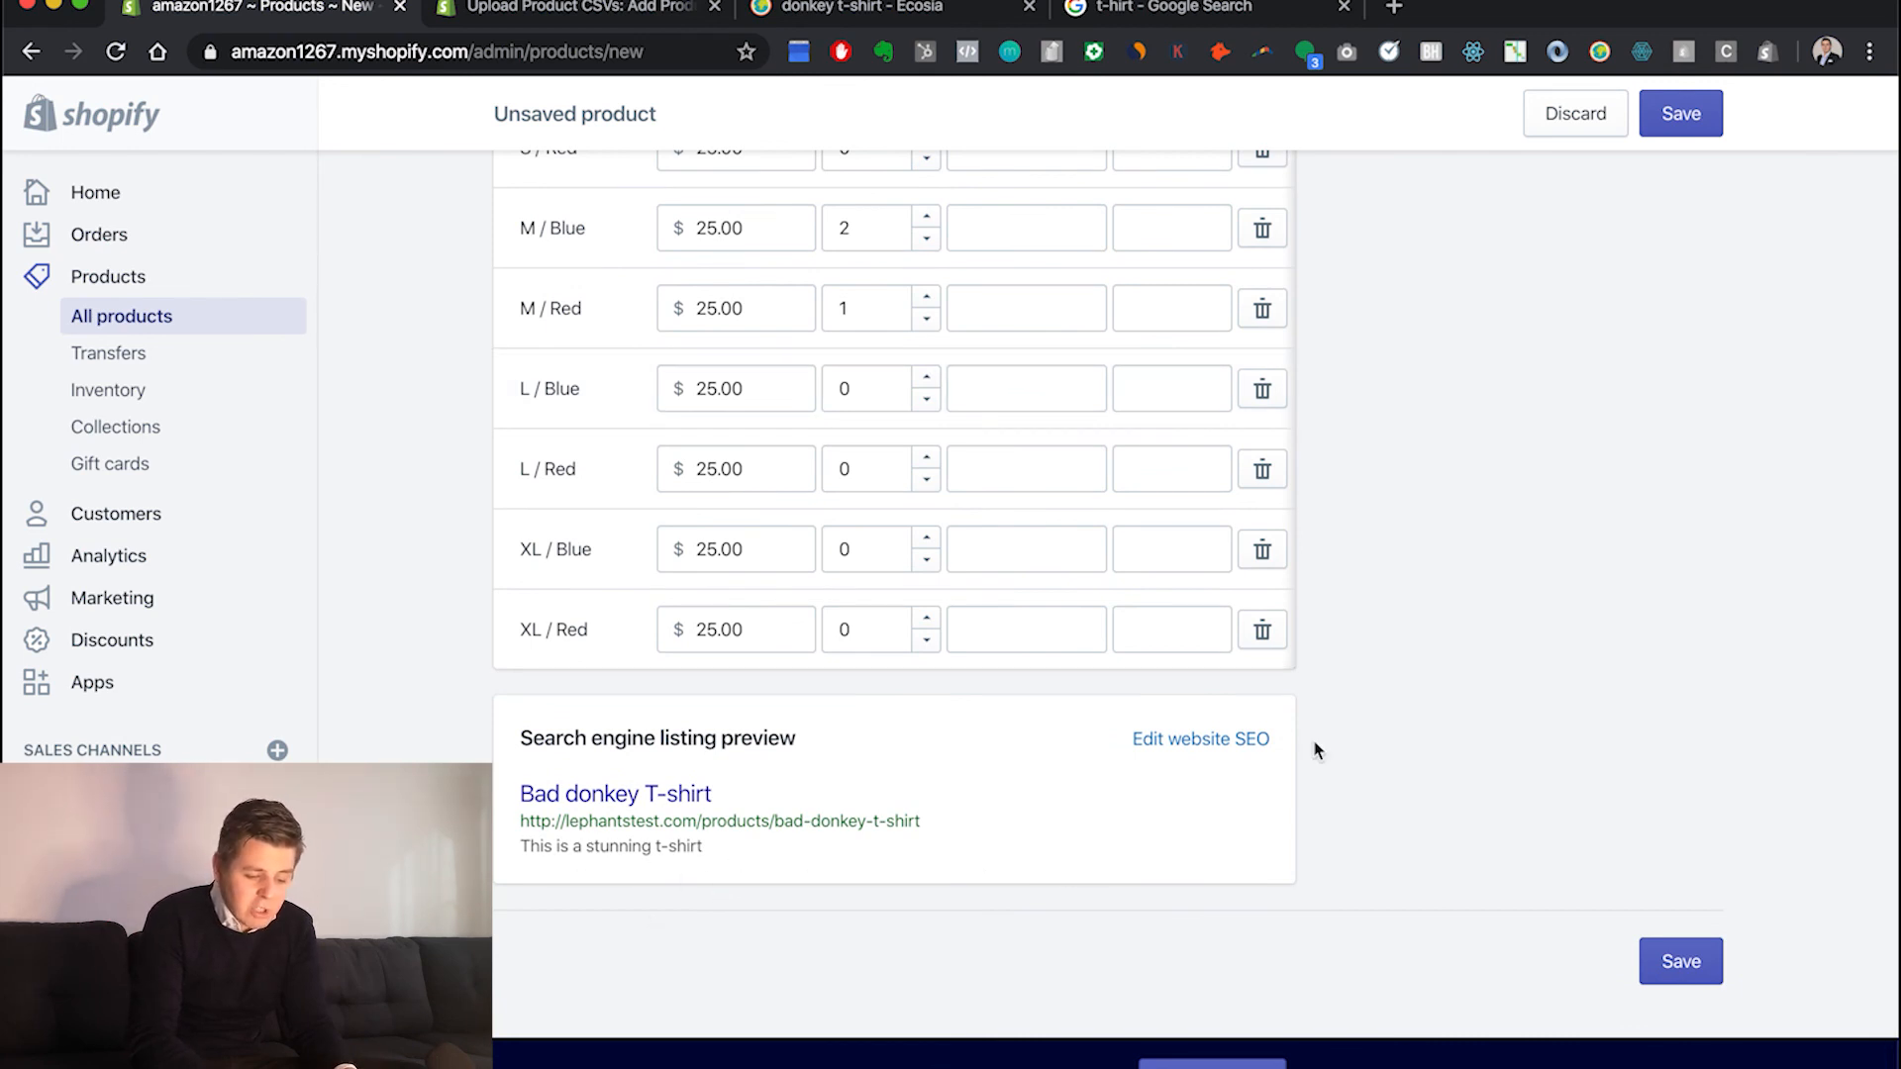
Open the product's website SEO fields for editing and compare them with the t-shirt listings in the Google results
{"action": "left_click", "coordinate": [1252, 738]}
{"action": "scroll", "coordinate": [1110, 768], "scroll_direction": "down", "scroll_amount": 4}
{"action": "scroll", "coordinate": [1108, 768], "scroll_direction": "down", "scroll_amount": 2}
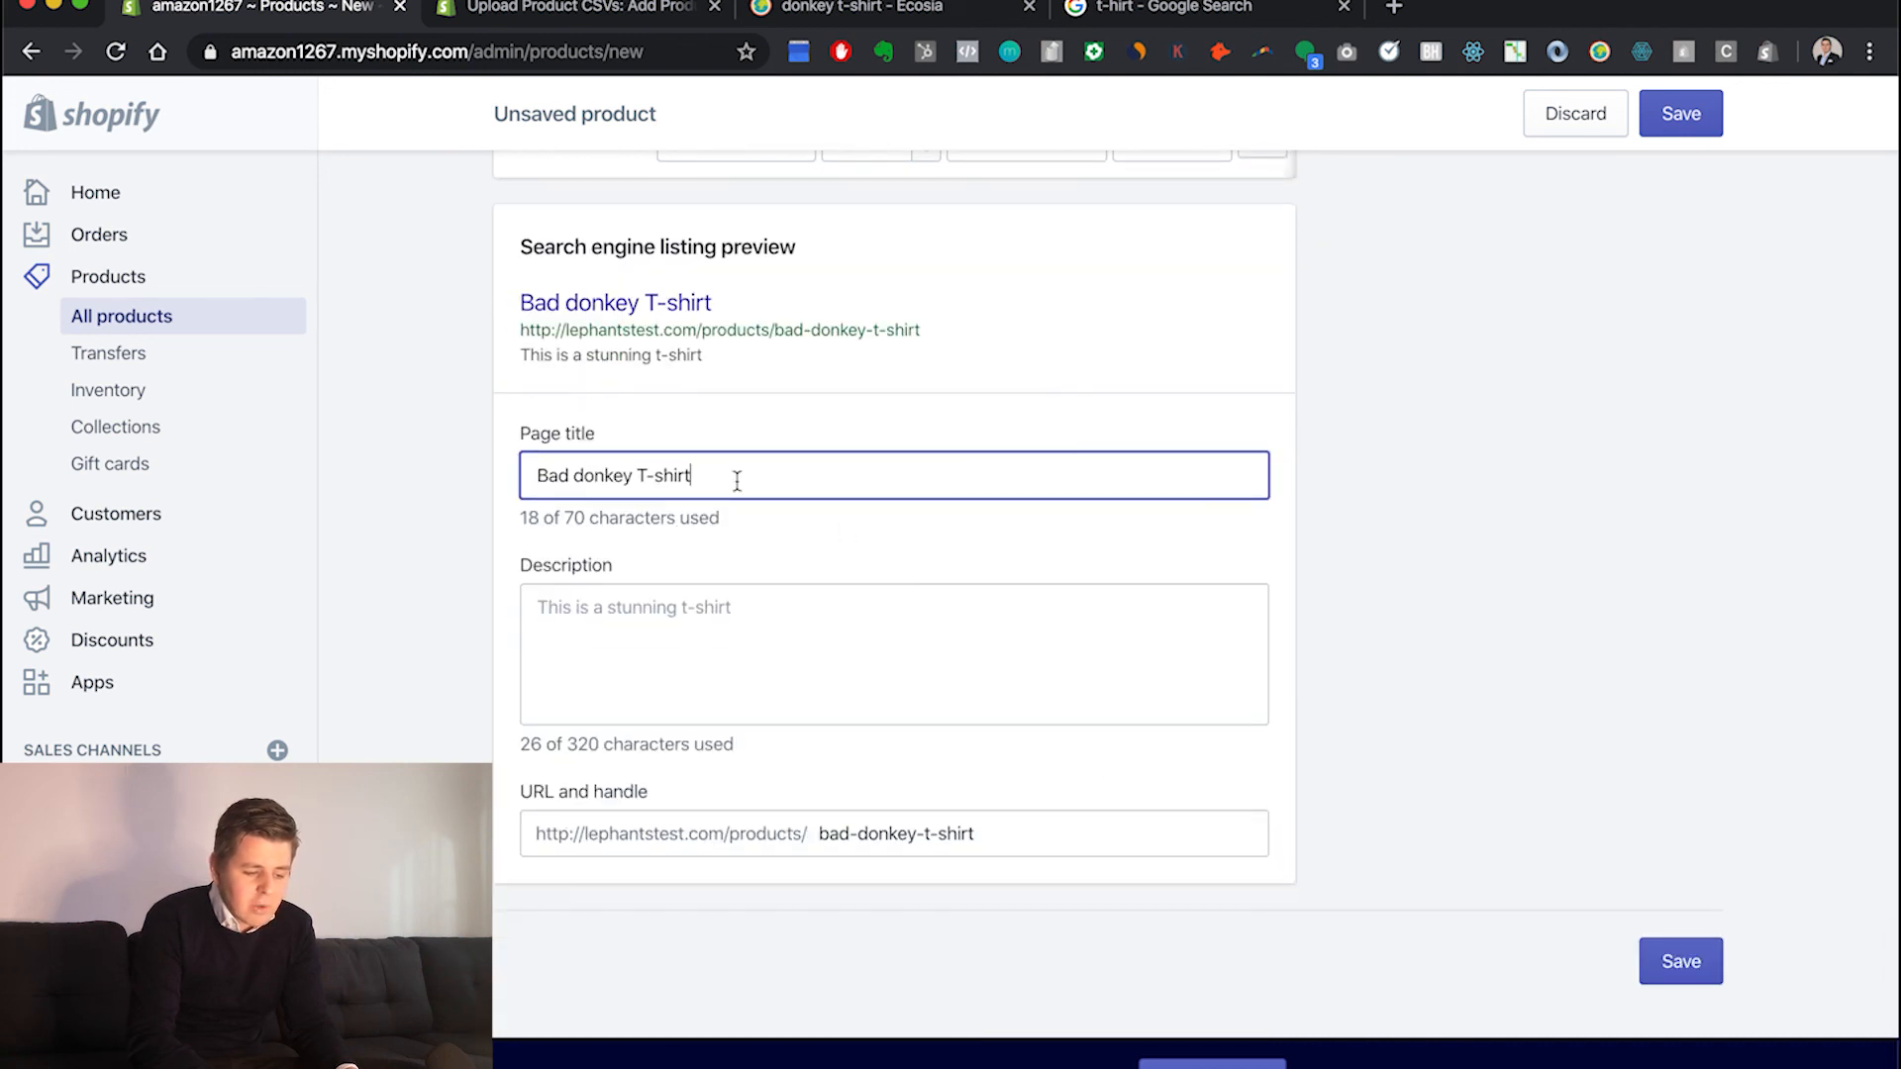
{"action": "left_click", "coordinate": [1168, 12]}
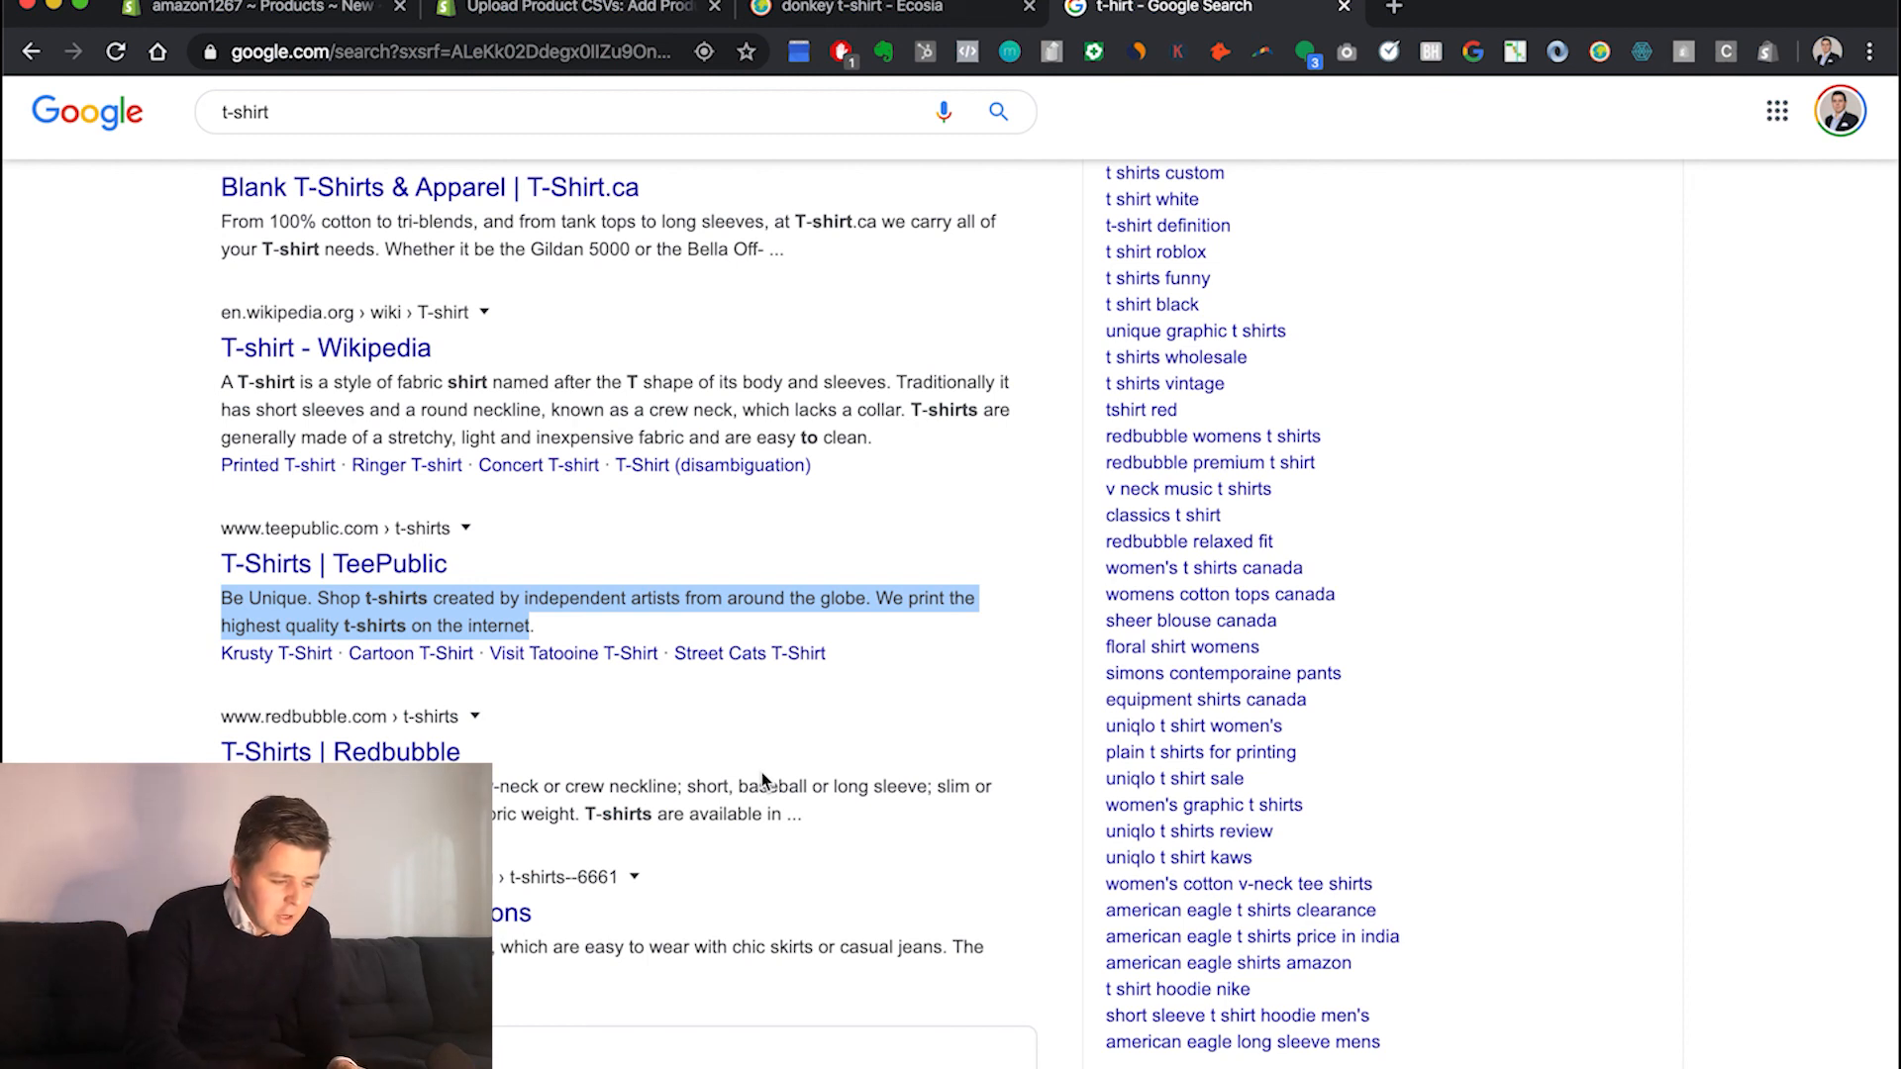
{"action": "left_click", "coordinate": [337, 20]}
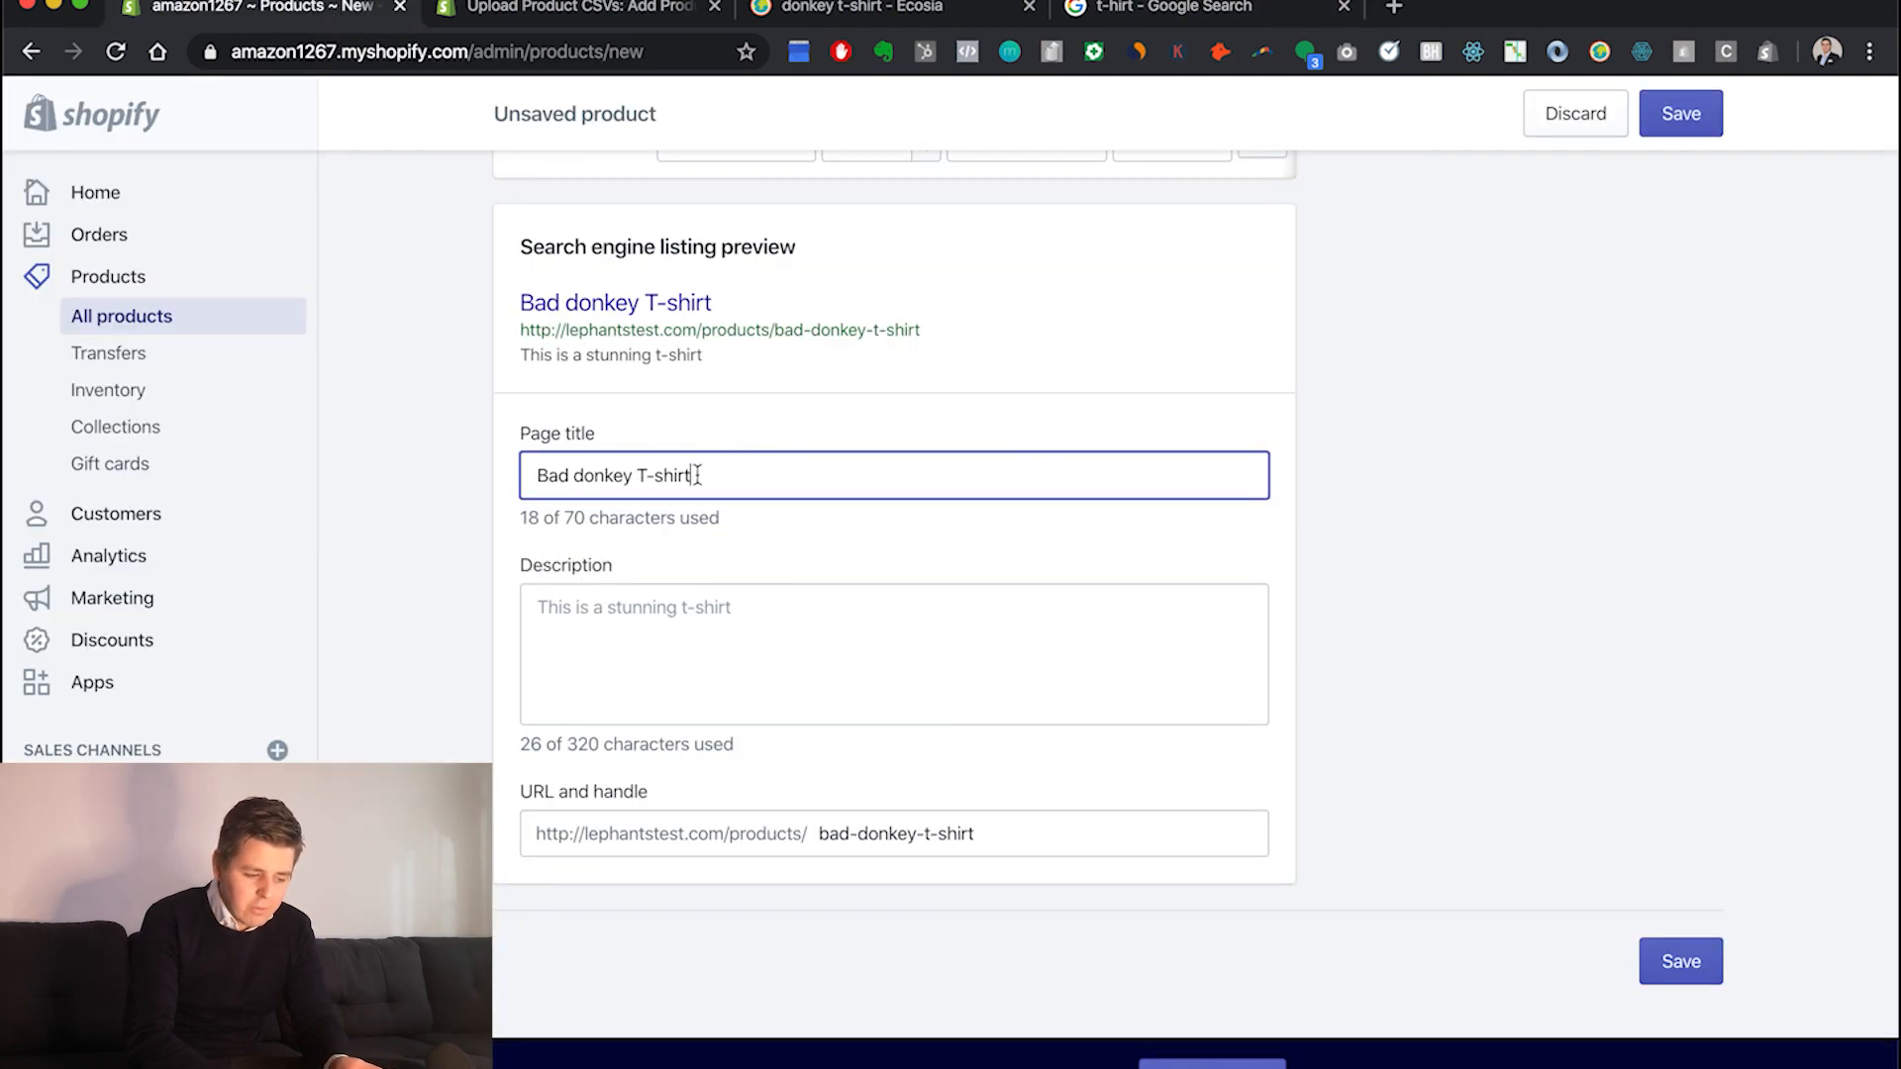
Set the product's URL handle to donkey-shirt and save the product
{"action": "left_click", "coordinate": [995, 845]}
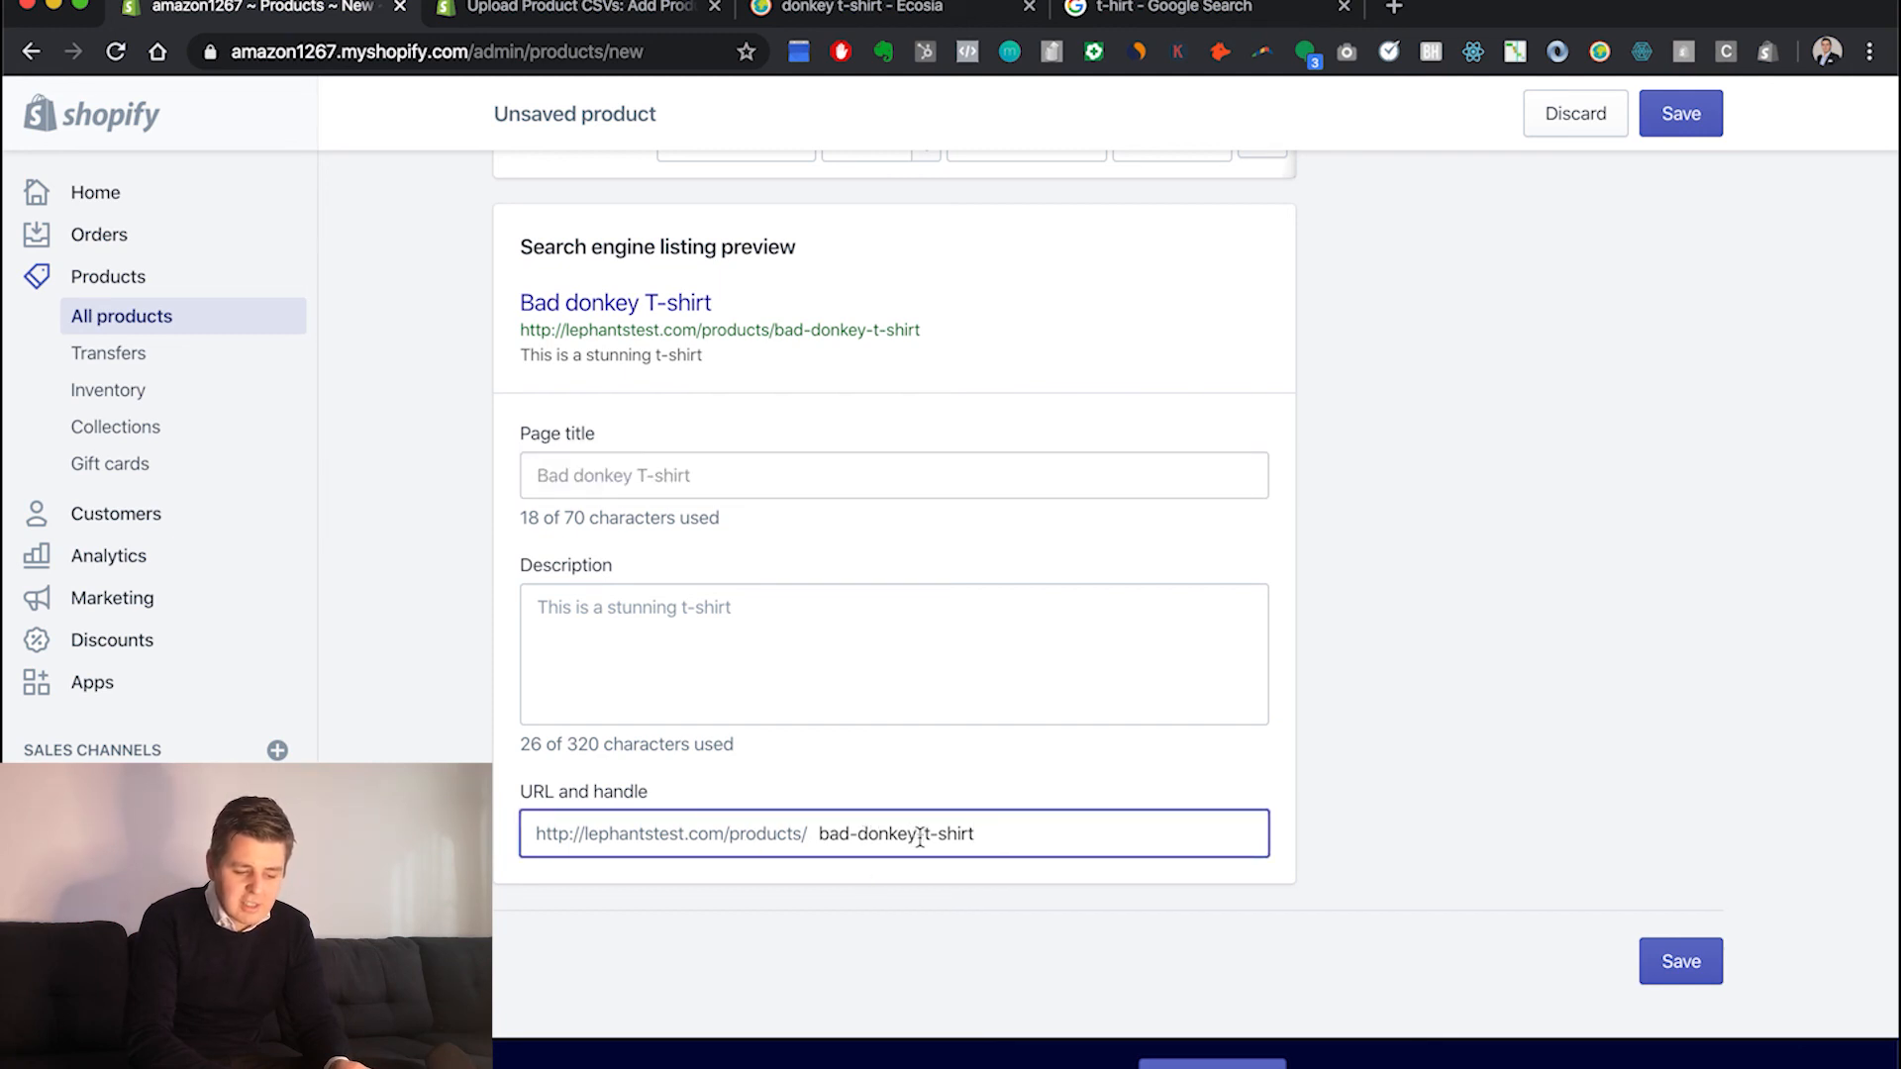
{"action": "left_click_drag", "start_coordinate": [990, 835], "coordinate": [849, 814]}
{"action": "type", "text": "donkey-"}
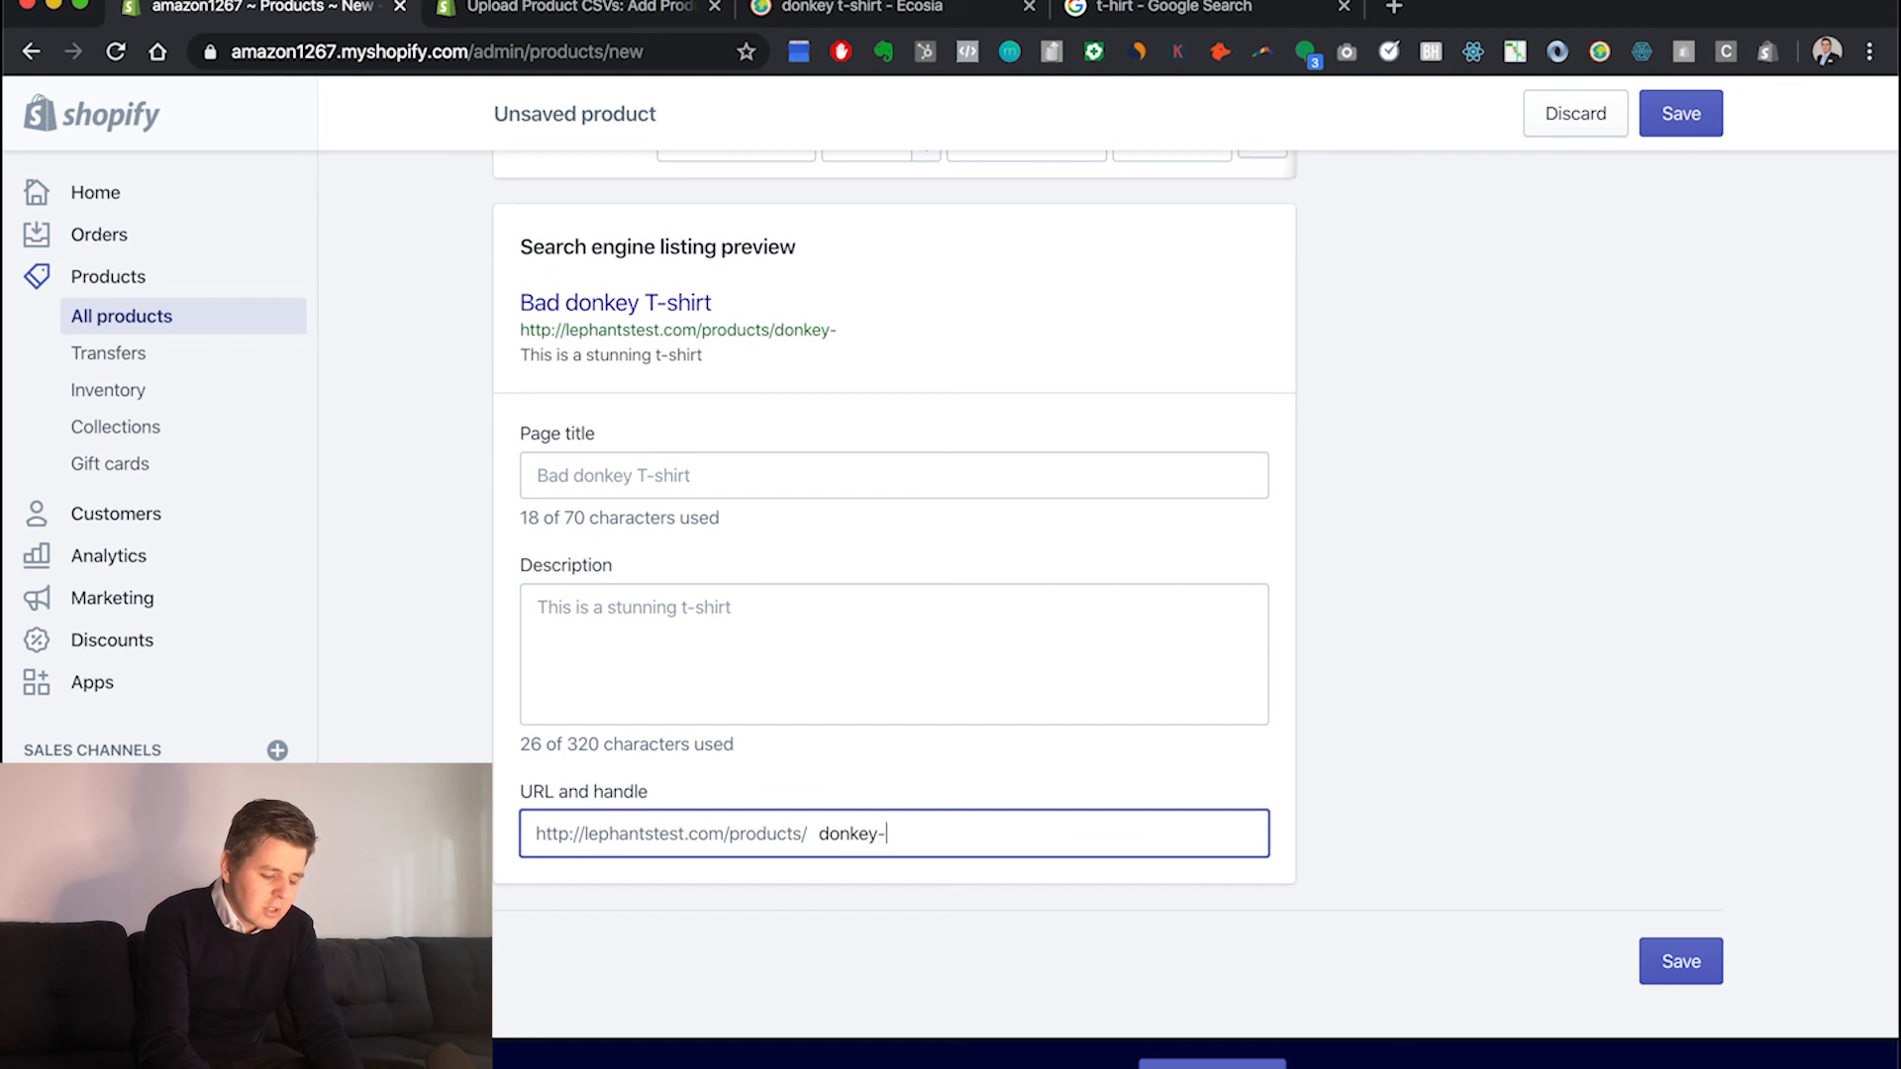
{"action": "type", "text": "shirt"}
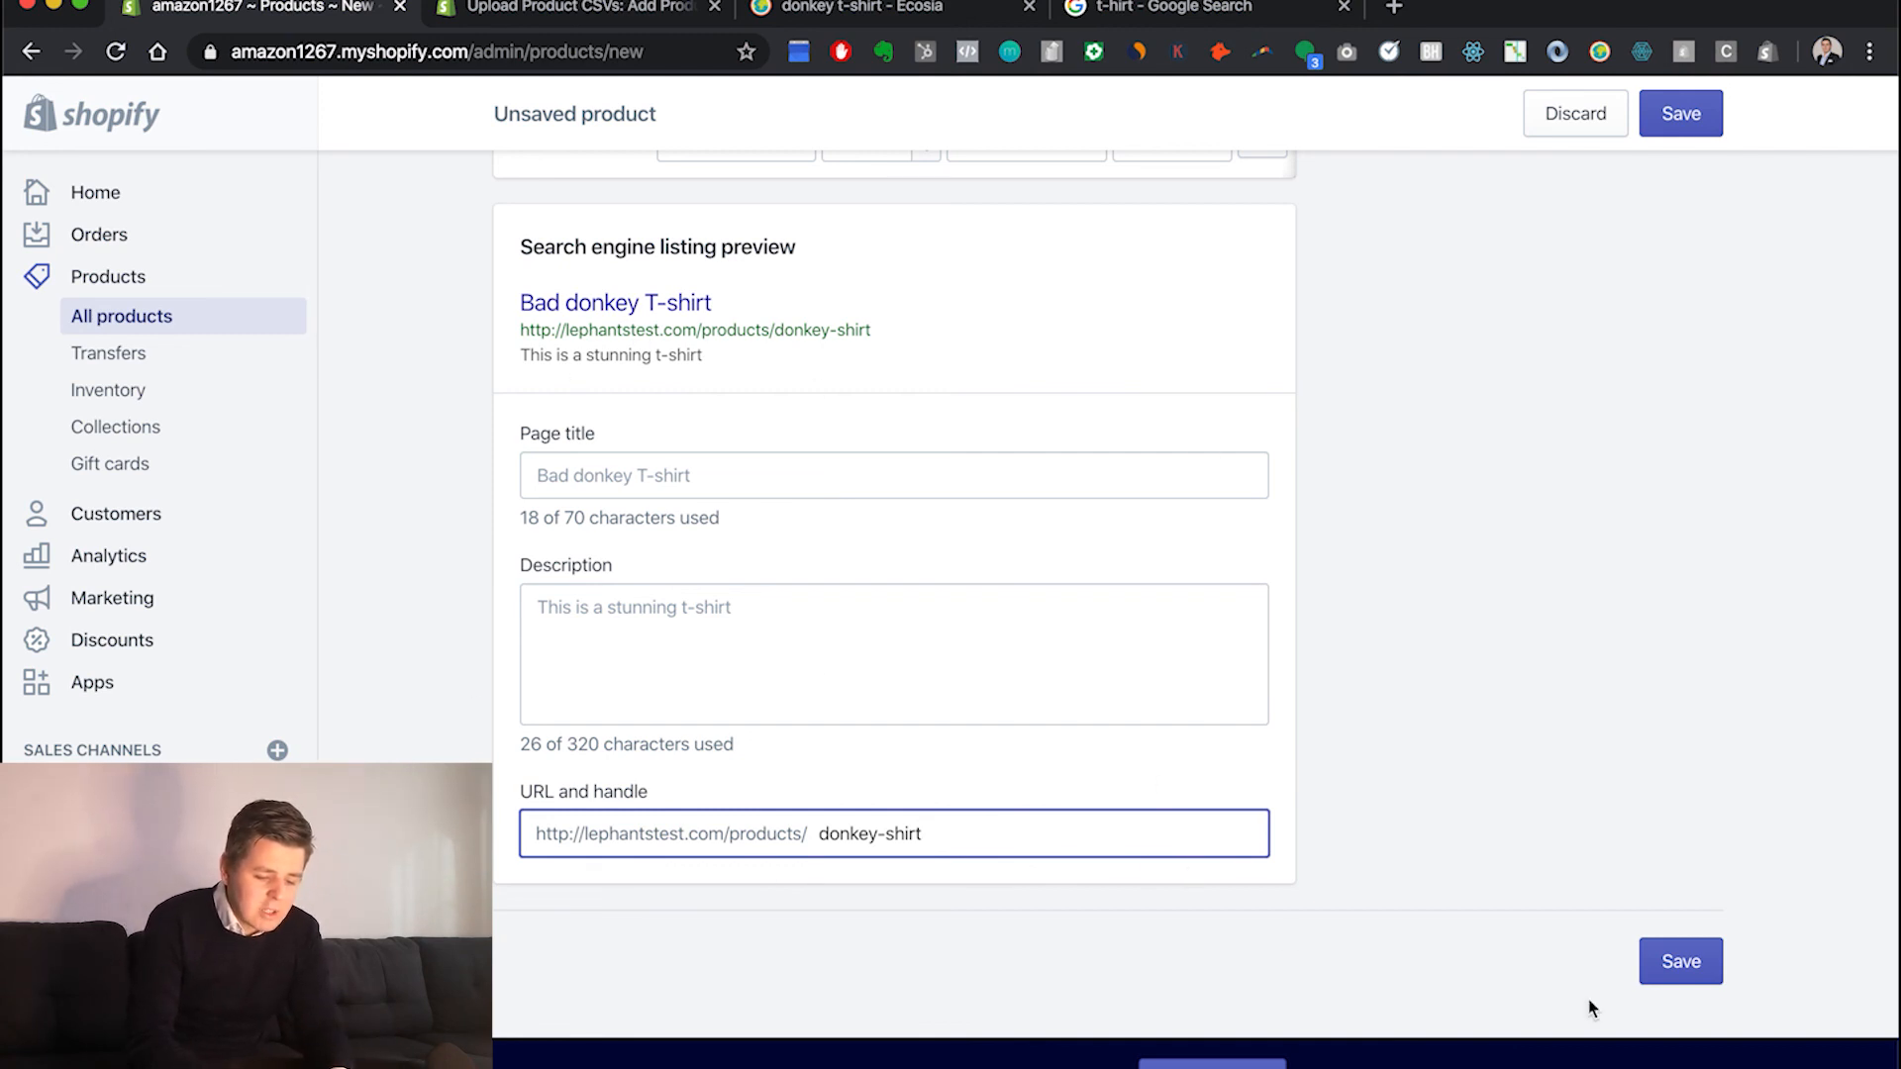
{"action": "left_click", "coordinate": [1672, 978]}
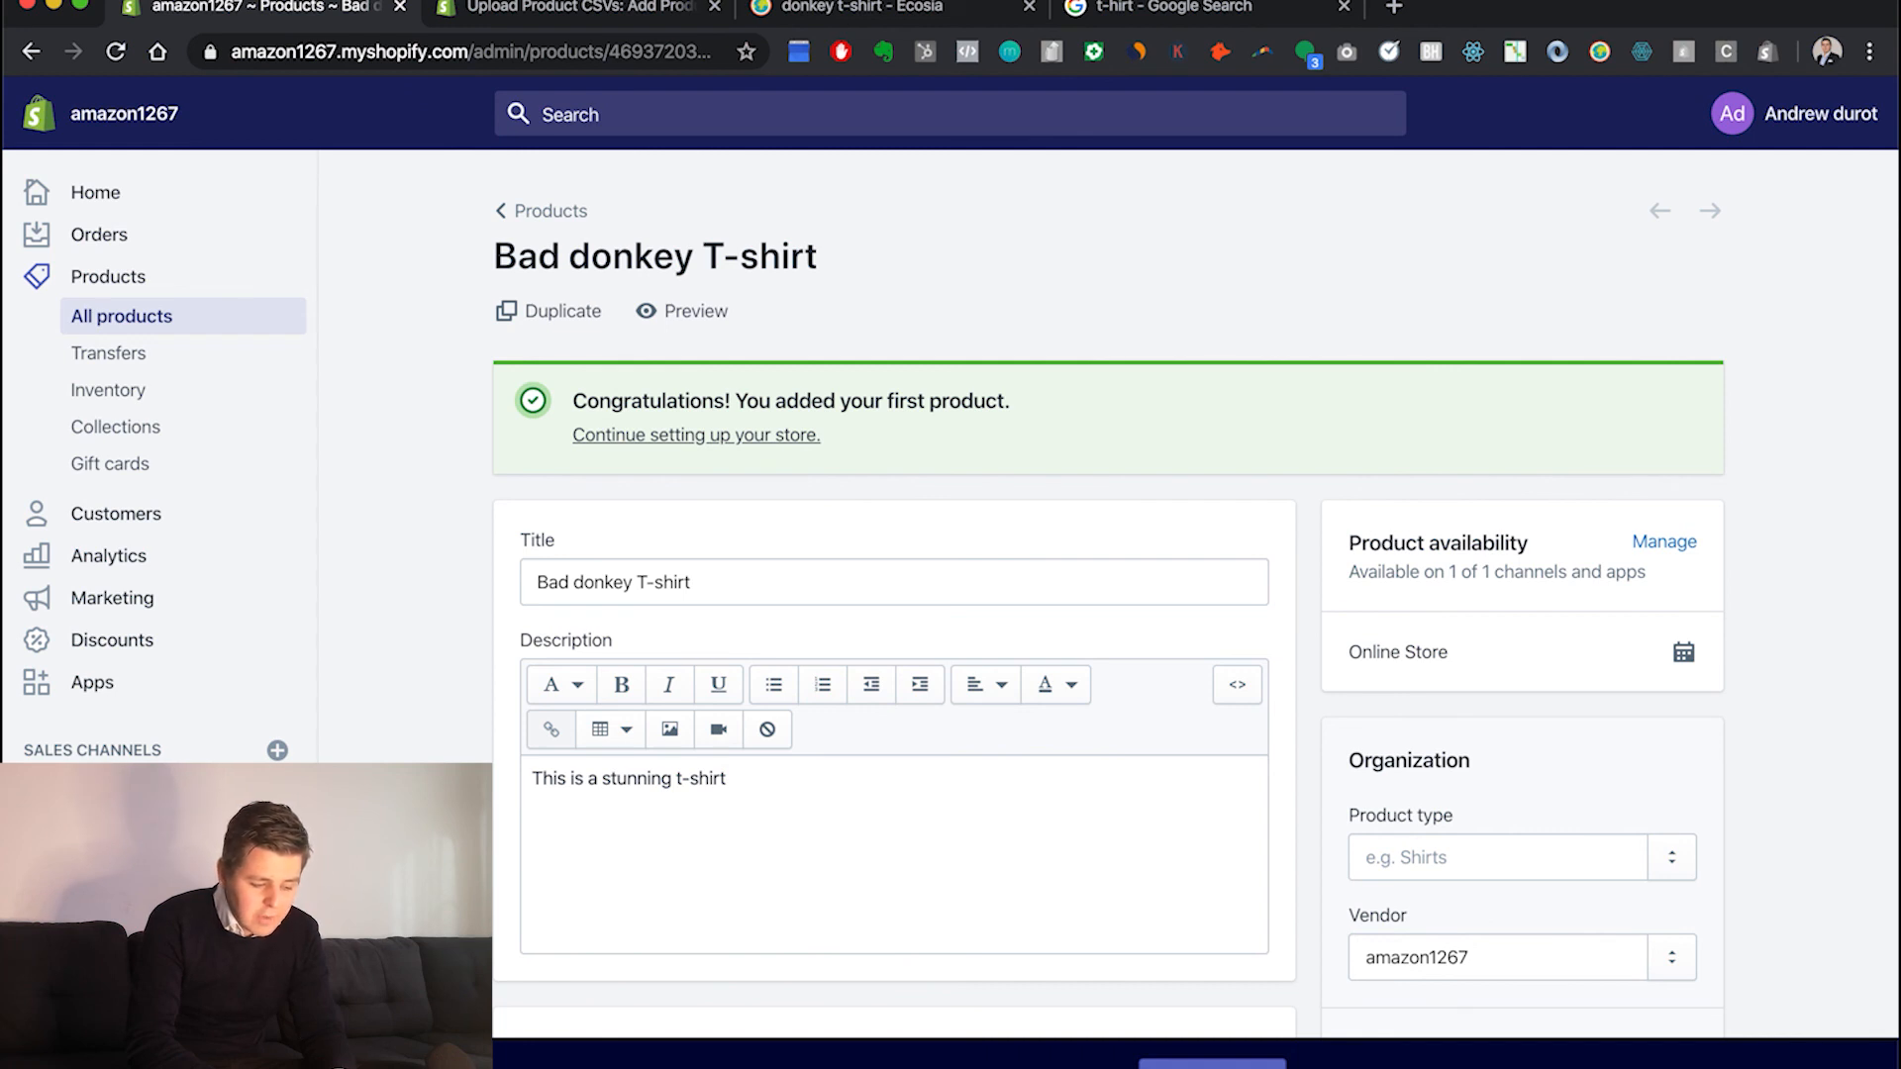
View the live online store from the Shopify admin and look over its homepage sections
{"action": "left_click", "coordinate": [272, 791]}
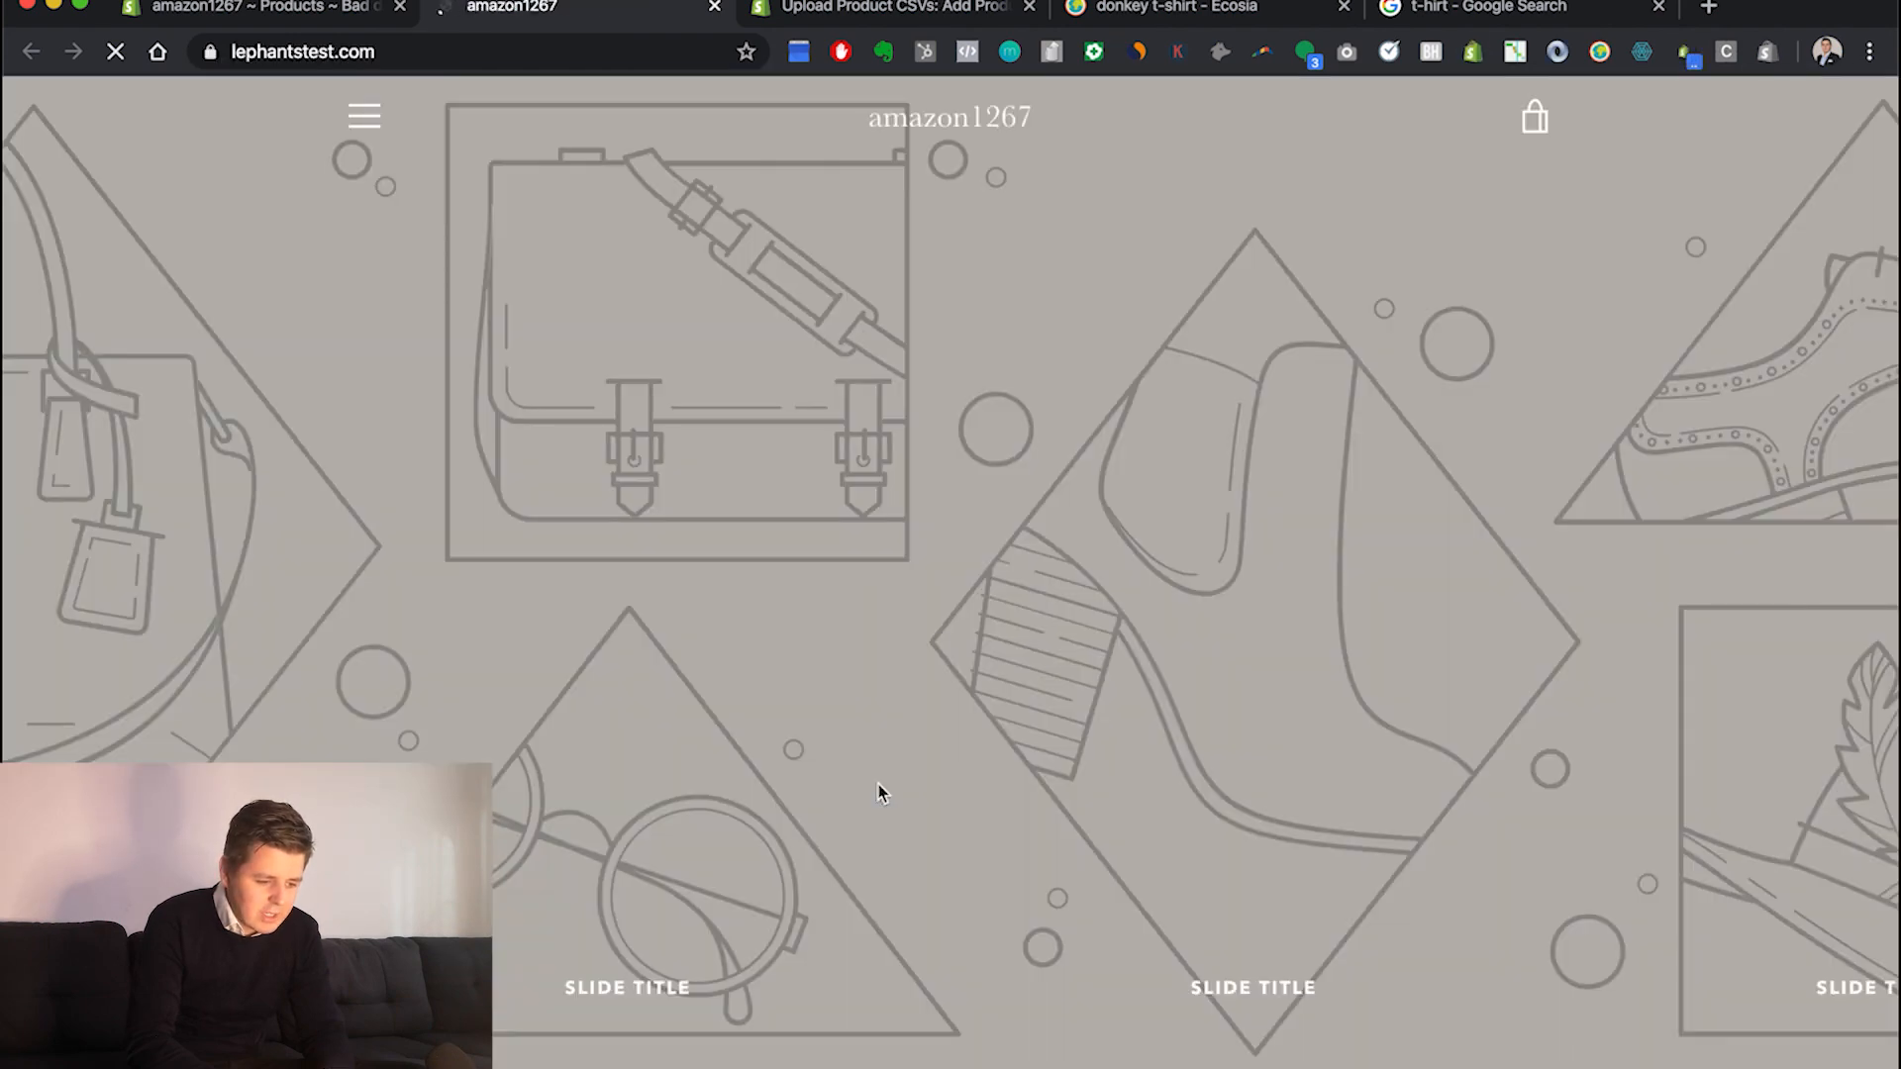
{"action": "scroll", "coordinate": [877, 787], "scroll_direction": "down", "scroll_amount": 5}
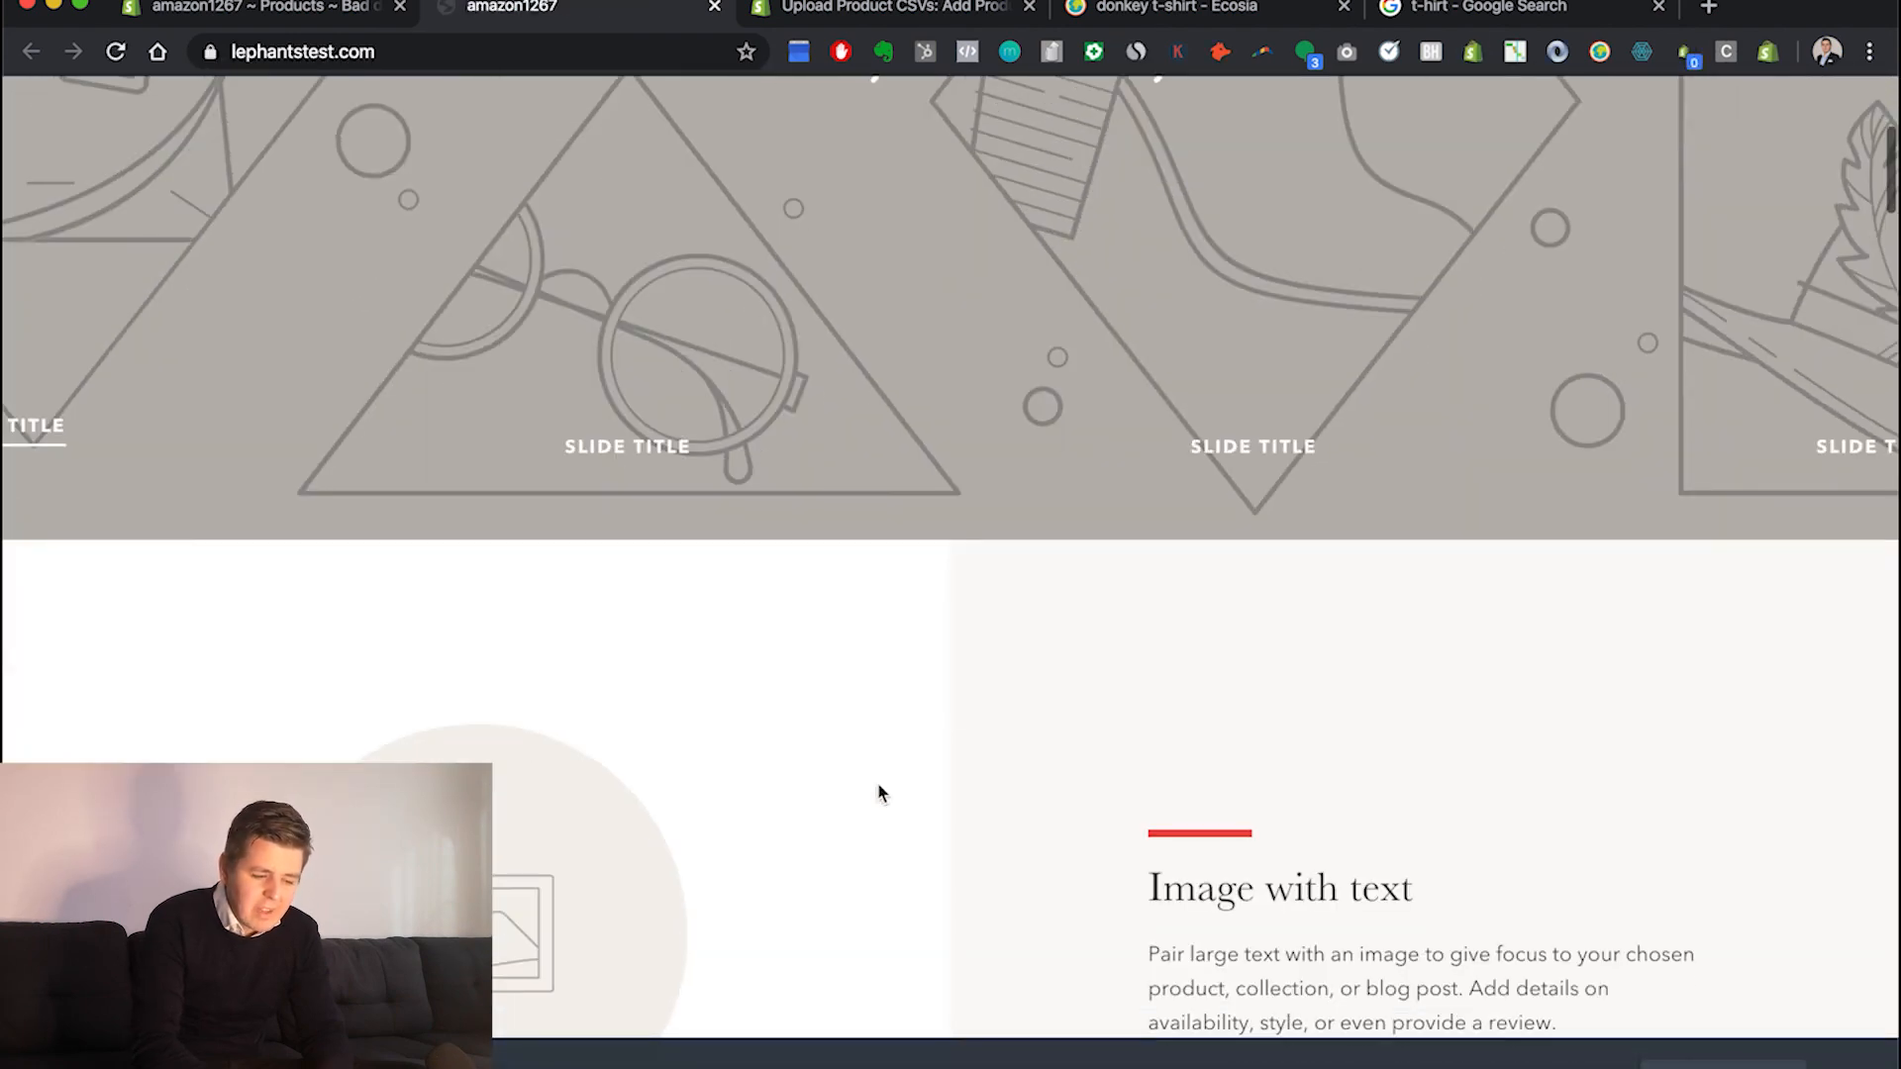
{"action": "scroll", "coordinate": [1066, 665], "scroll_direction": "down", "scroll_amount": 8}
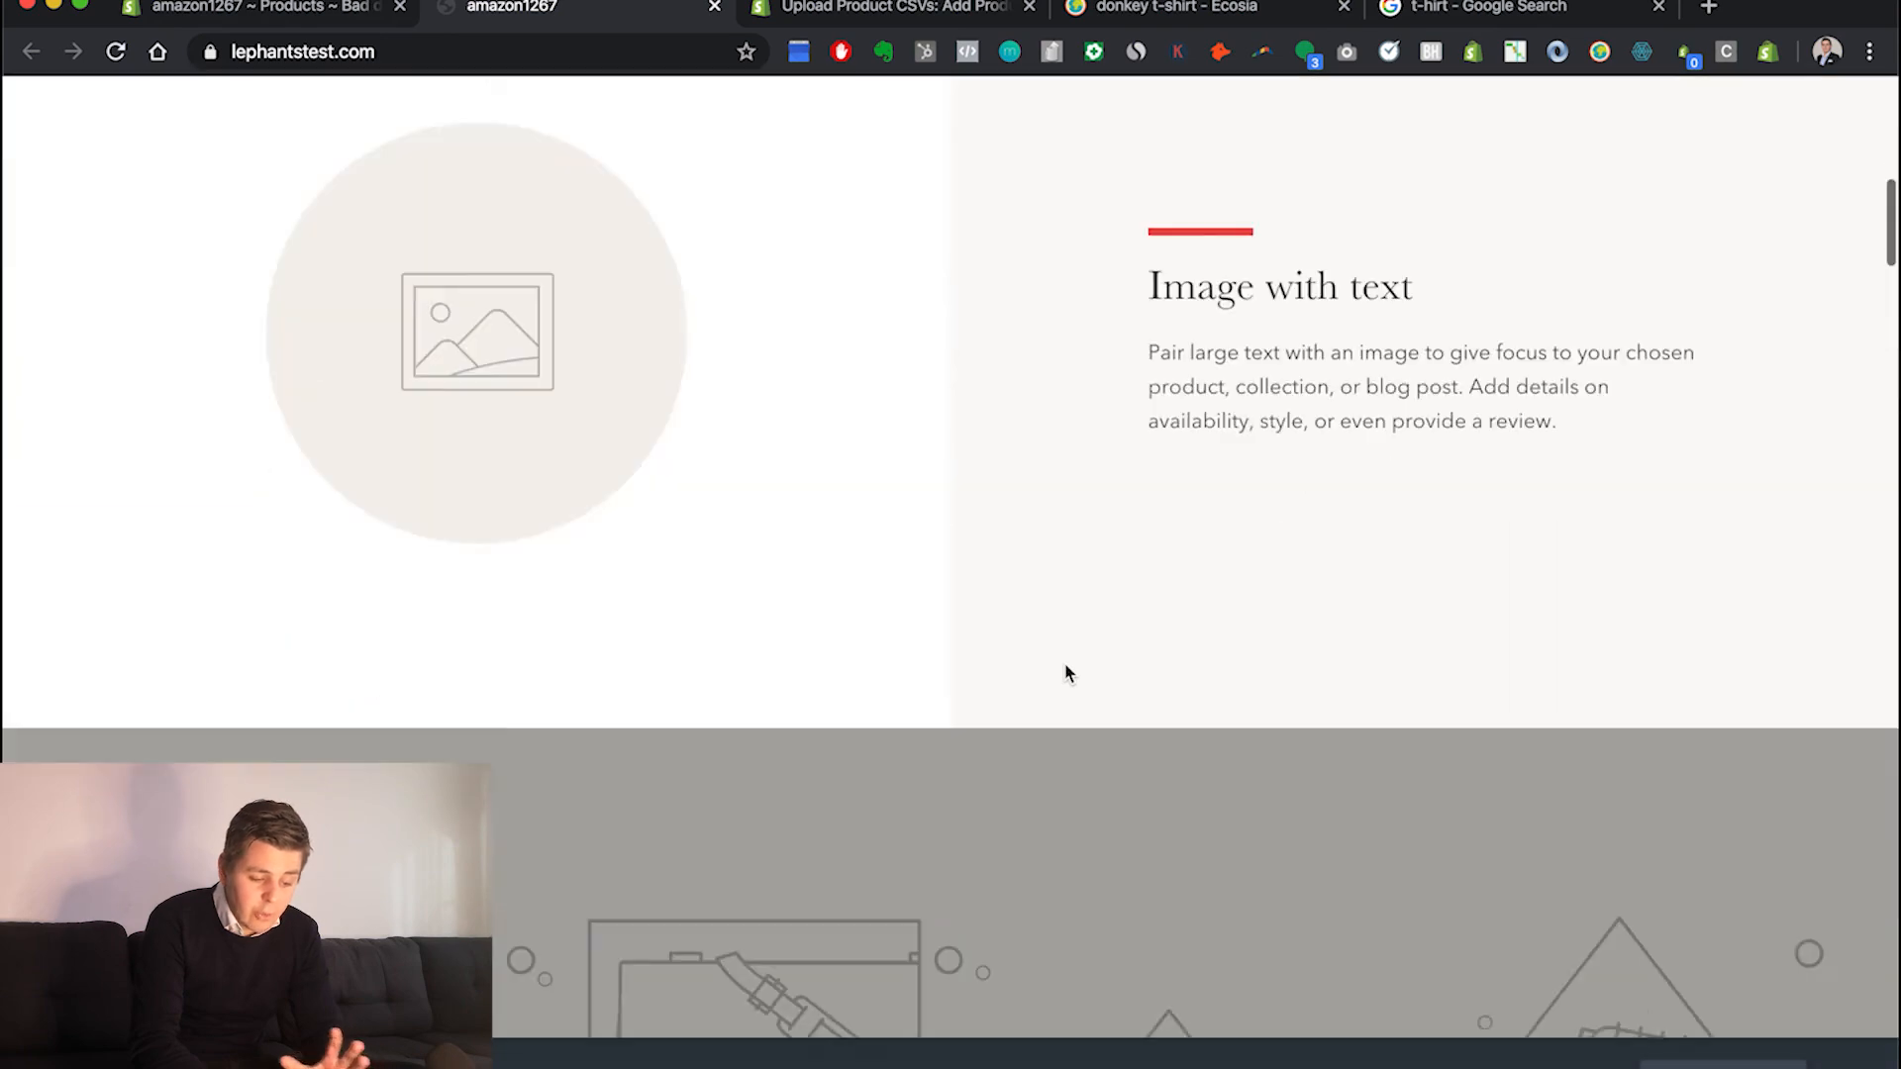
{"action": "scroll", "coordinate": [1065, 665], "scroll_direction": "down", "scroll_amount": 20}
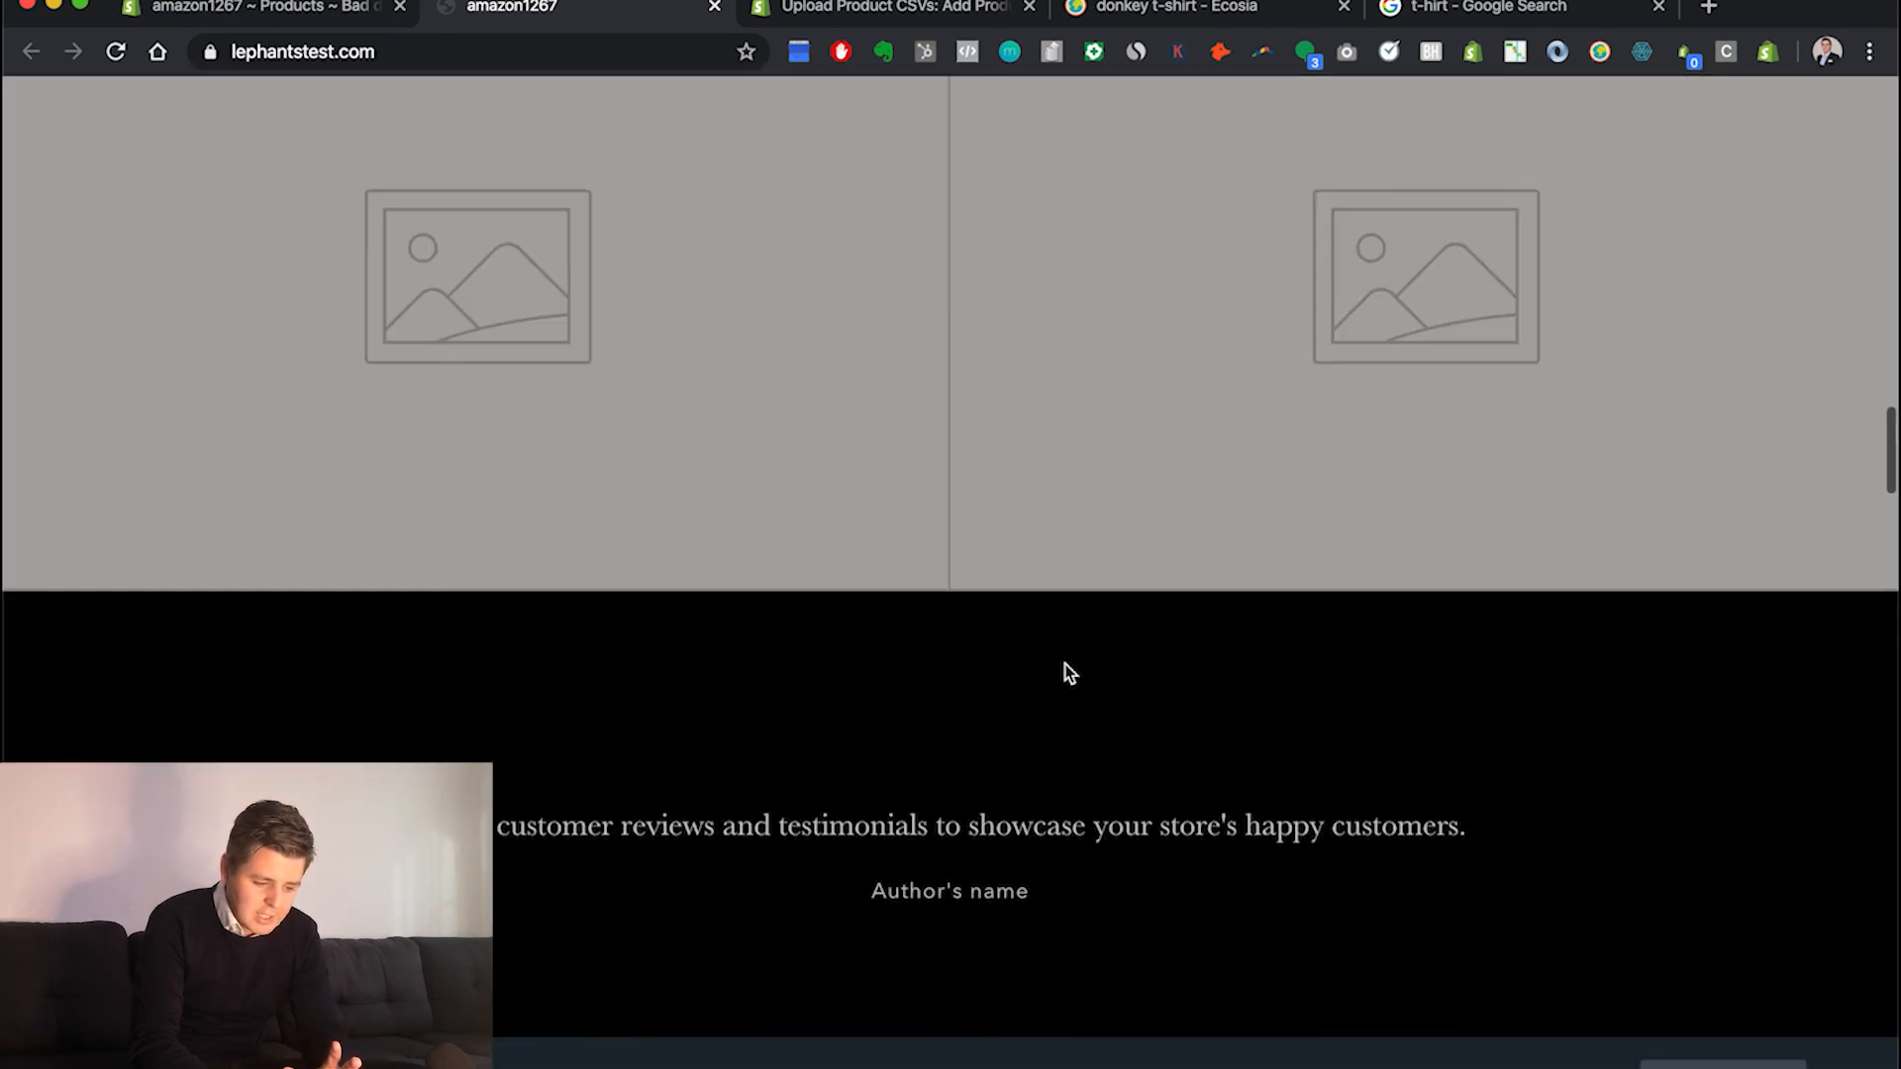
{"action": "scroll", "coordinate": [1066, 673], "scroll_direction": "up", "scroll_amount": 20}
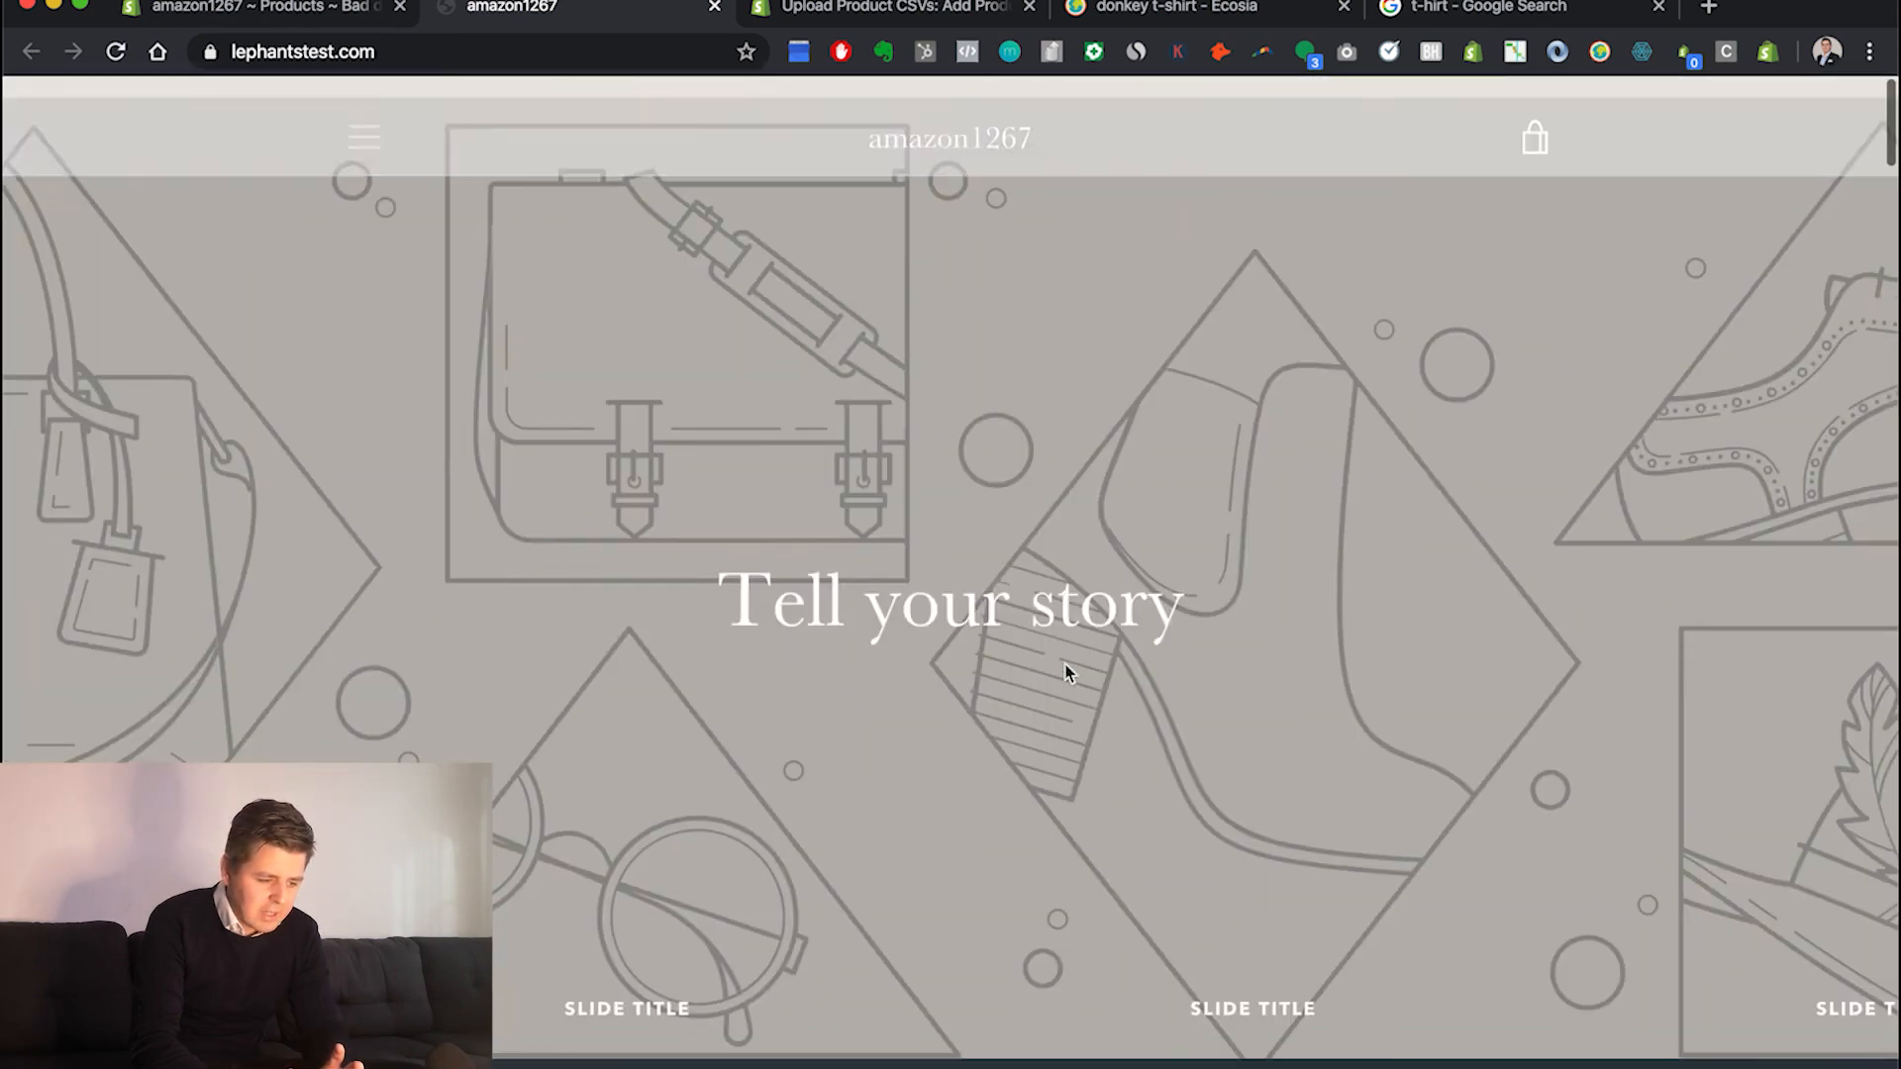
Open the Bad donkey T-shirt from the store's catalog and review its product page
{"action": "left_click", "coordinate": [366, 119]}
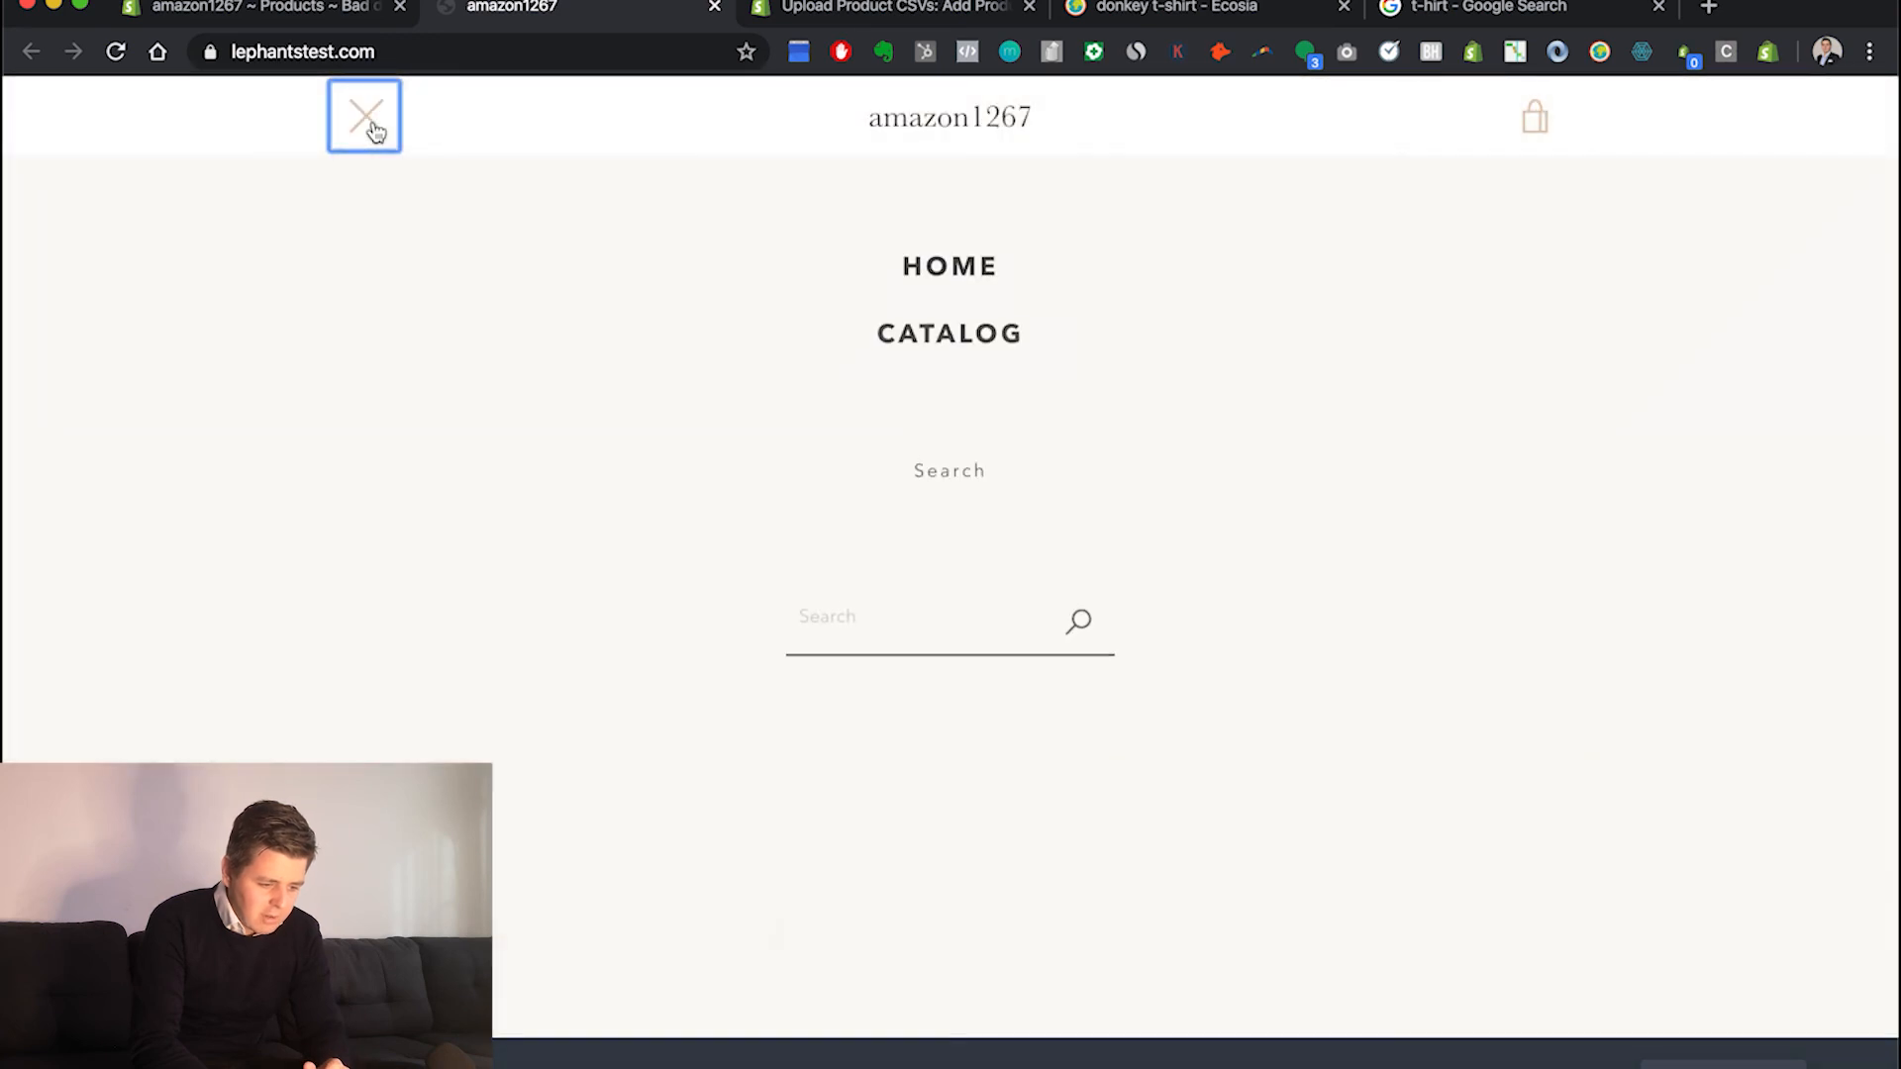
{"action": "left_click", "coordinate": [929, 321]}
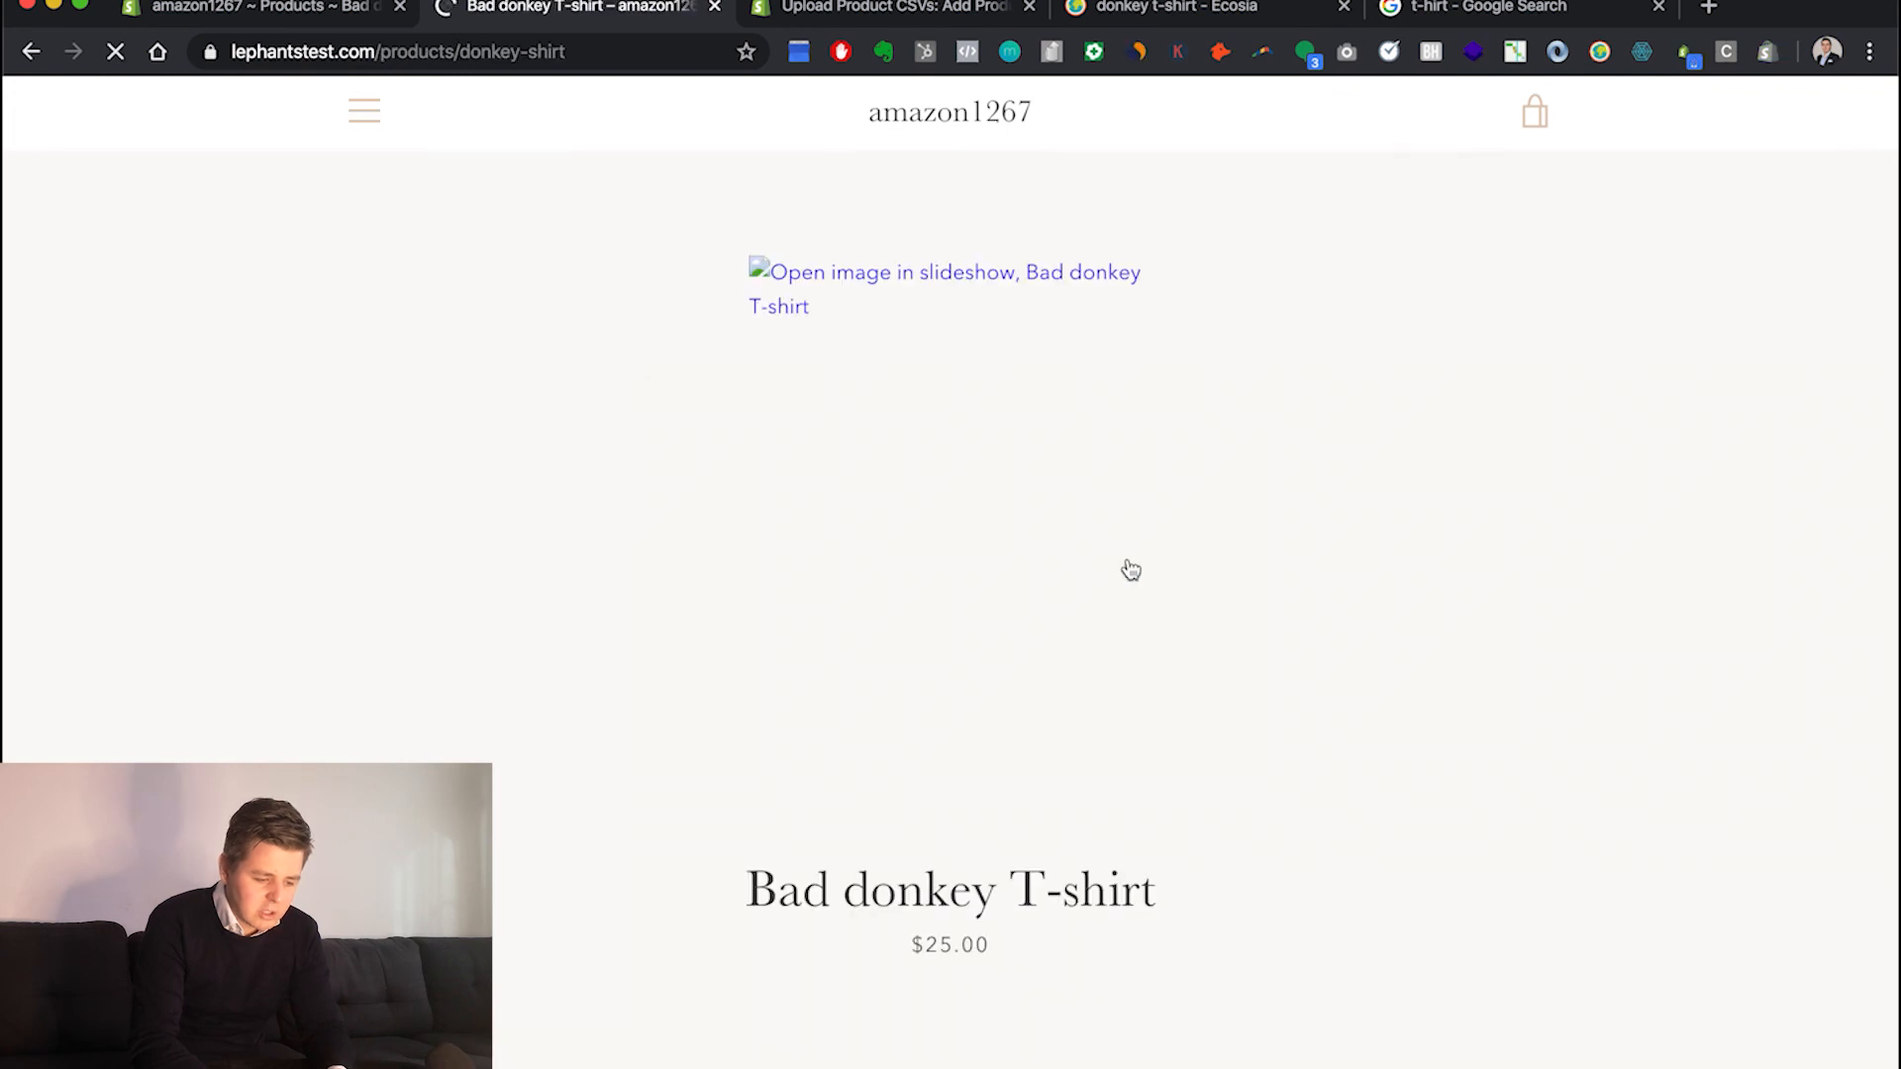
{"action": "scroll", "coordinate": [1130, 569], "scroll_direction": "down", "scroll_amount": 5}
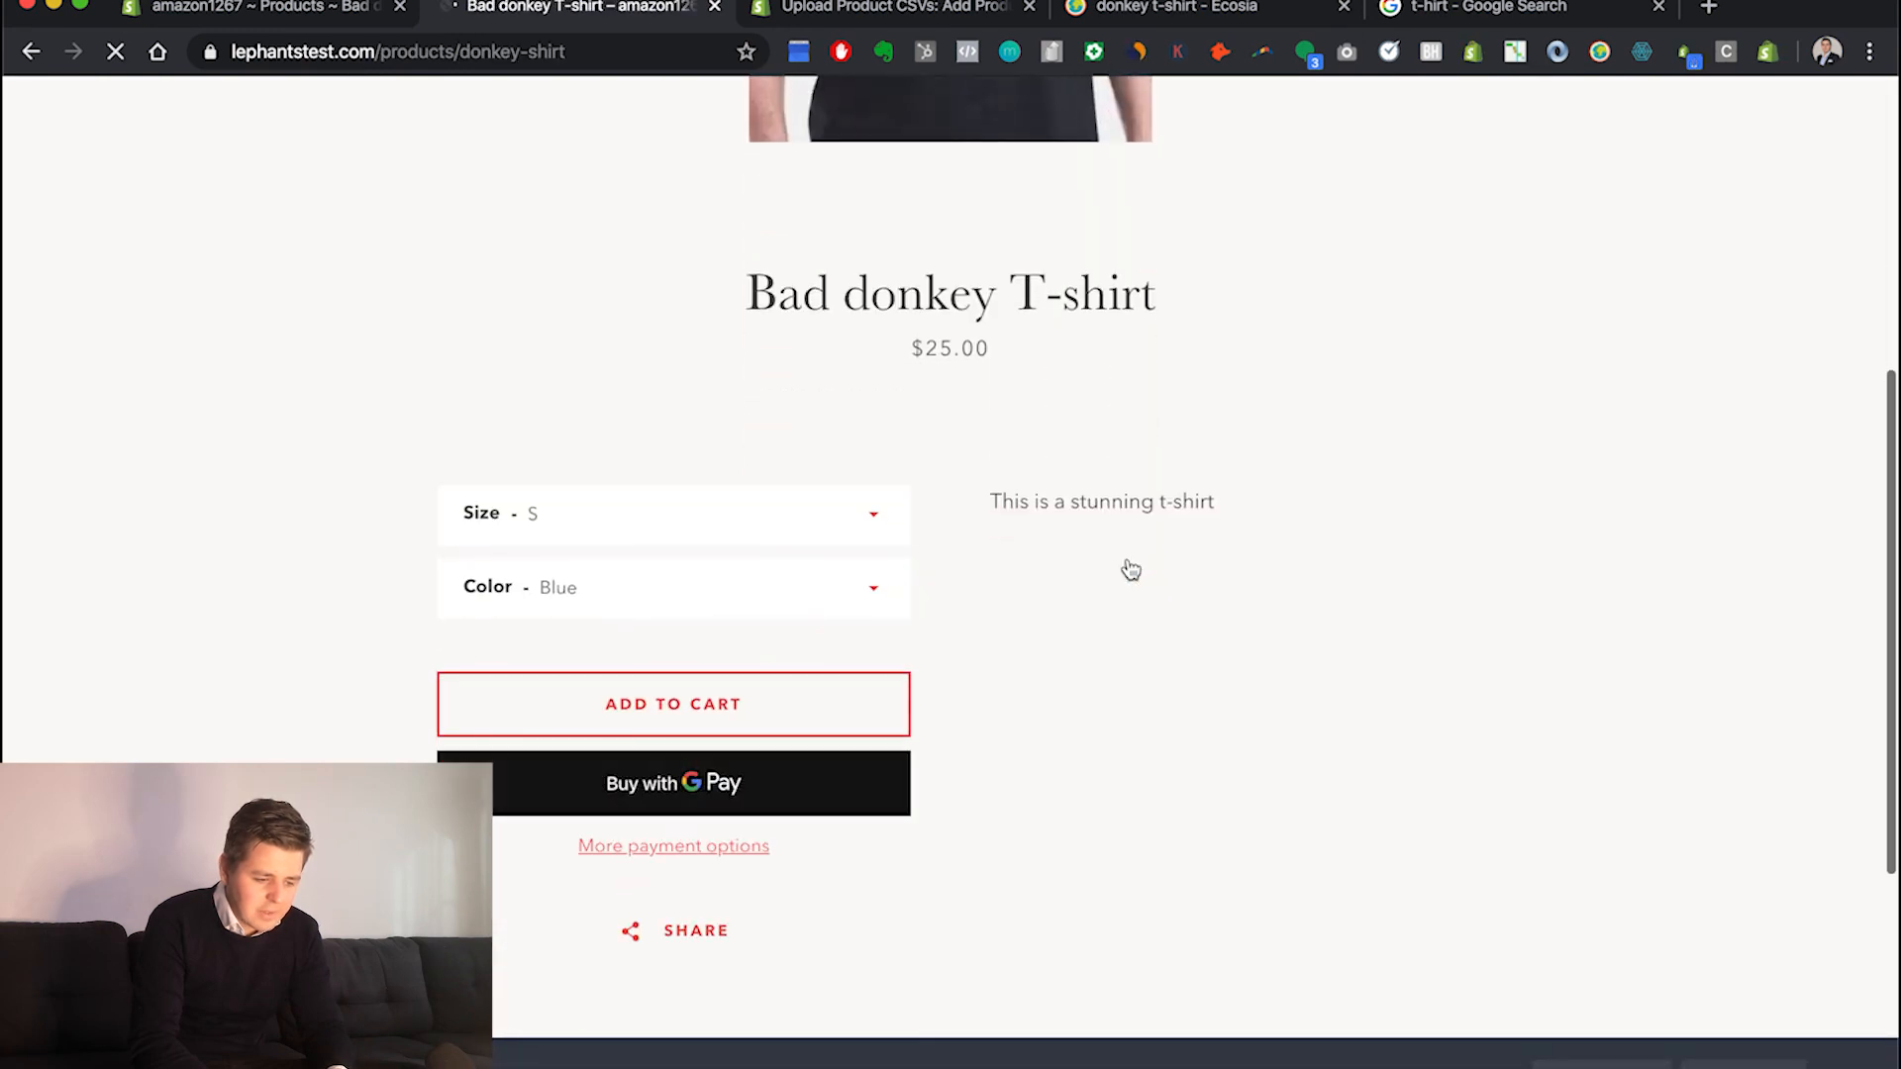
{"action": "scroll", "coordinate": [1130, 569], "scroll_direction": "down", "scroll_amount": 5}
{"action": "scroll", "coordinate": [1131, 569], "scroll_direction": "up", "scroll_amount": 10}
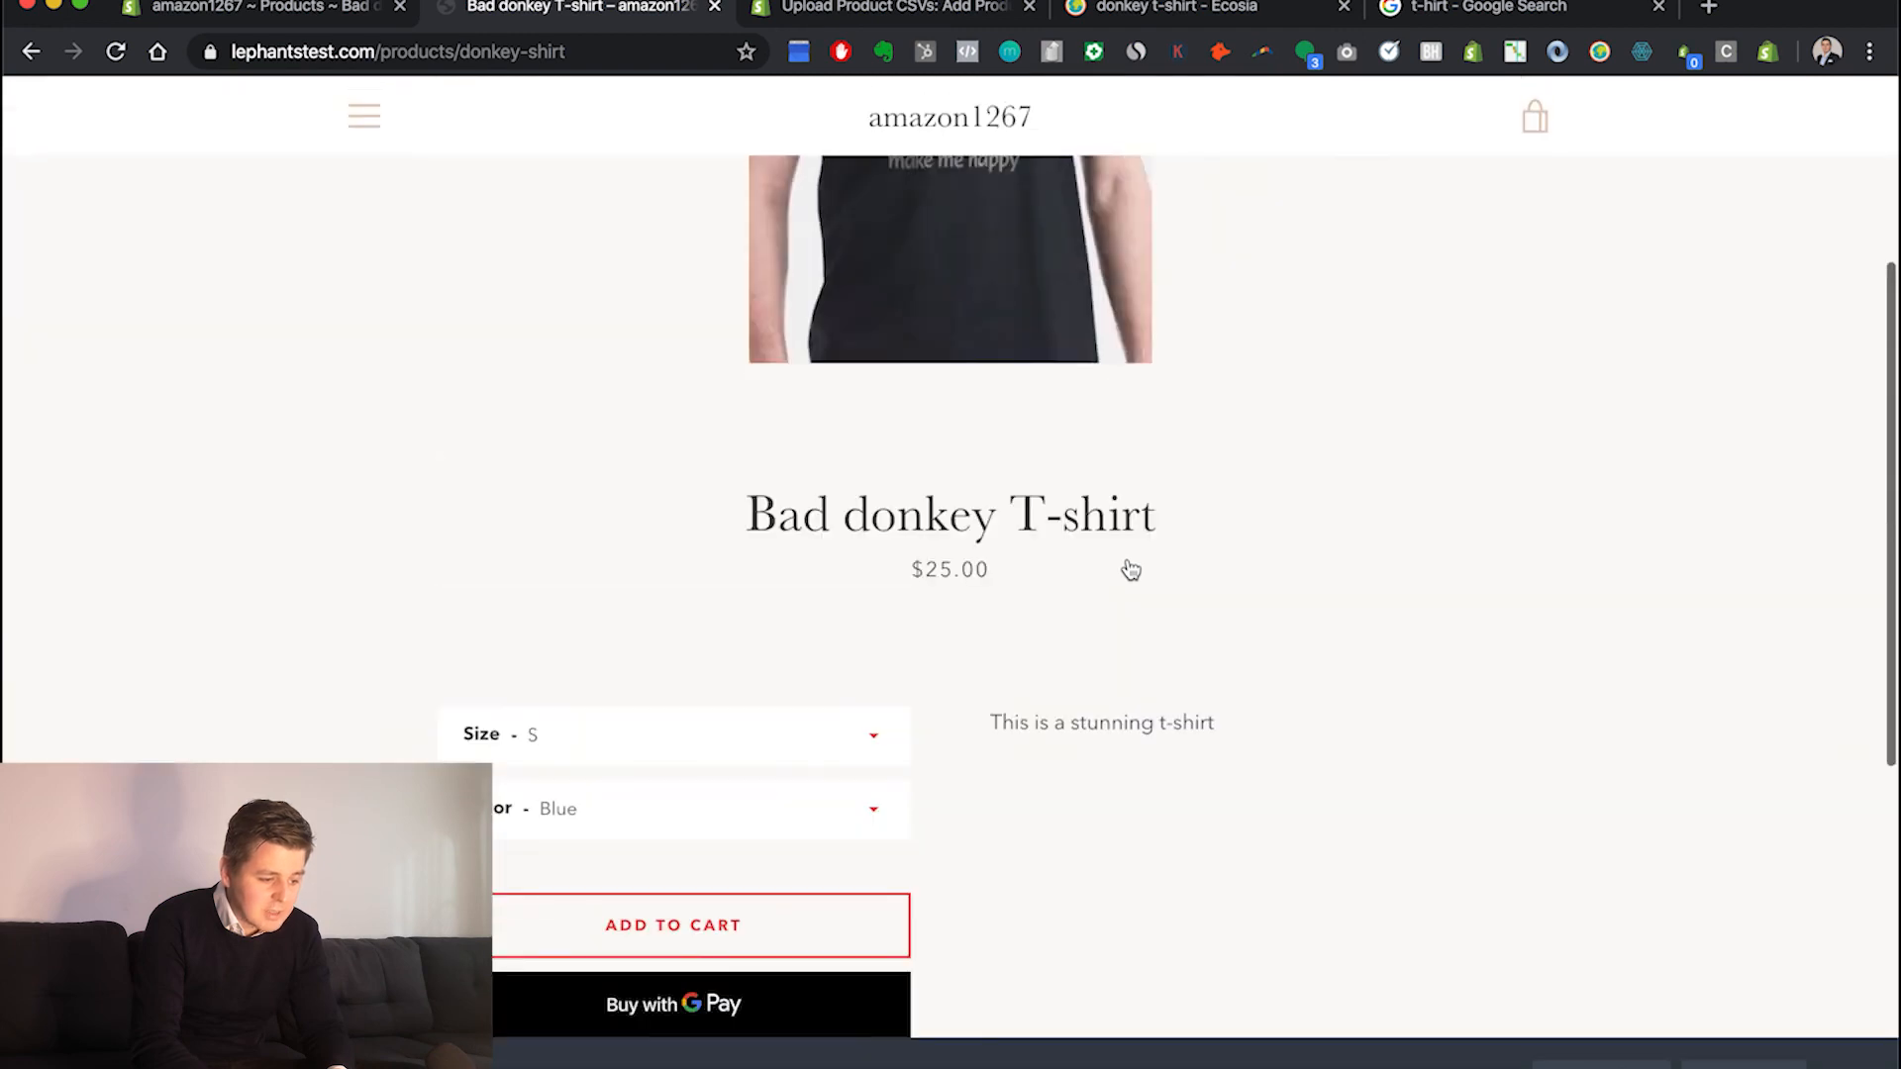
Return to the Shopify admin and look over the Online Store's Themes page with the current Narrative theme
{"action": "left_click", "coordinate": [302, 5]}
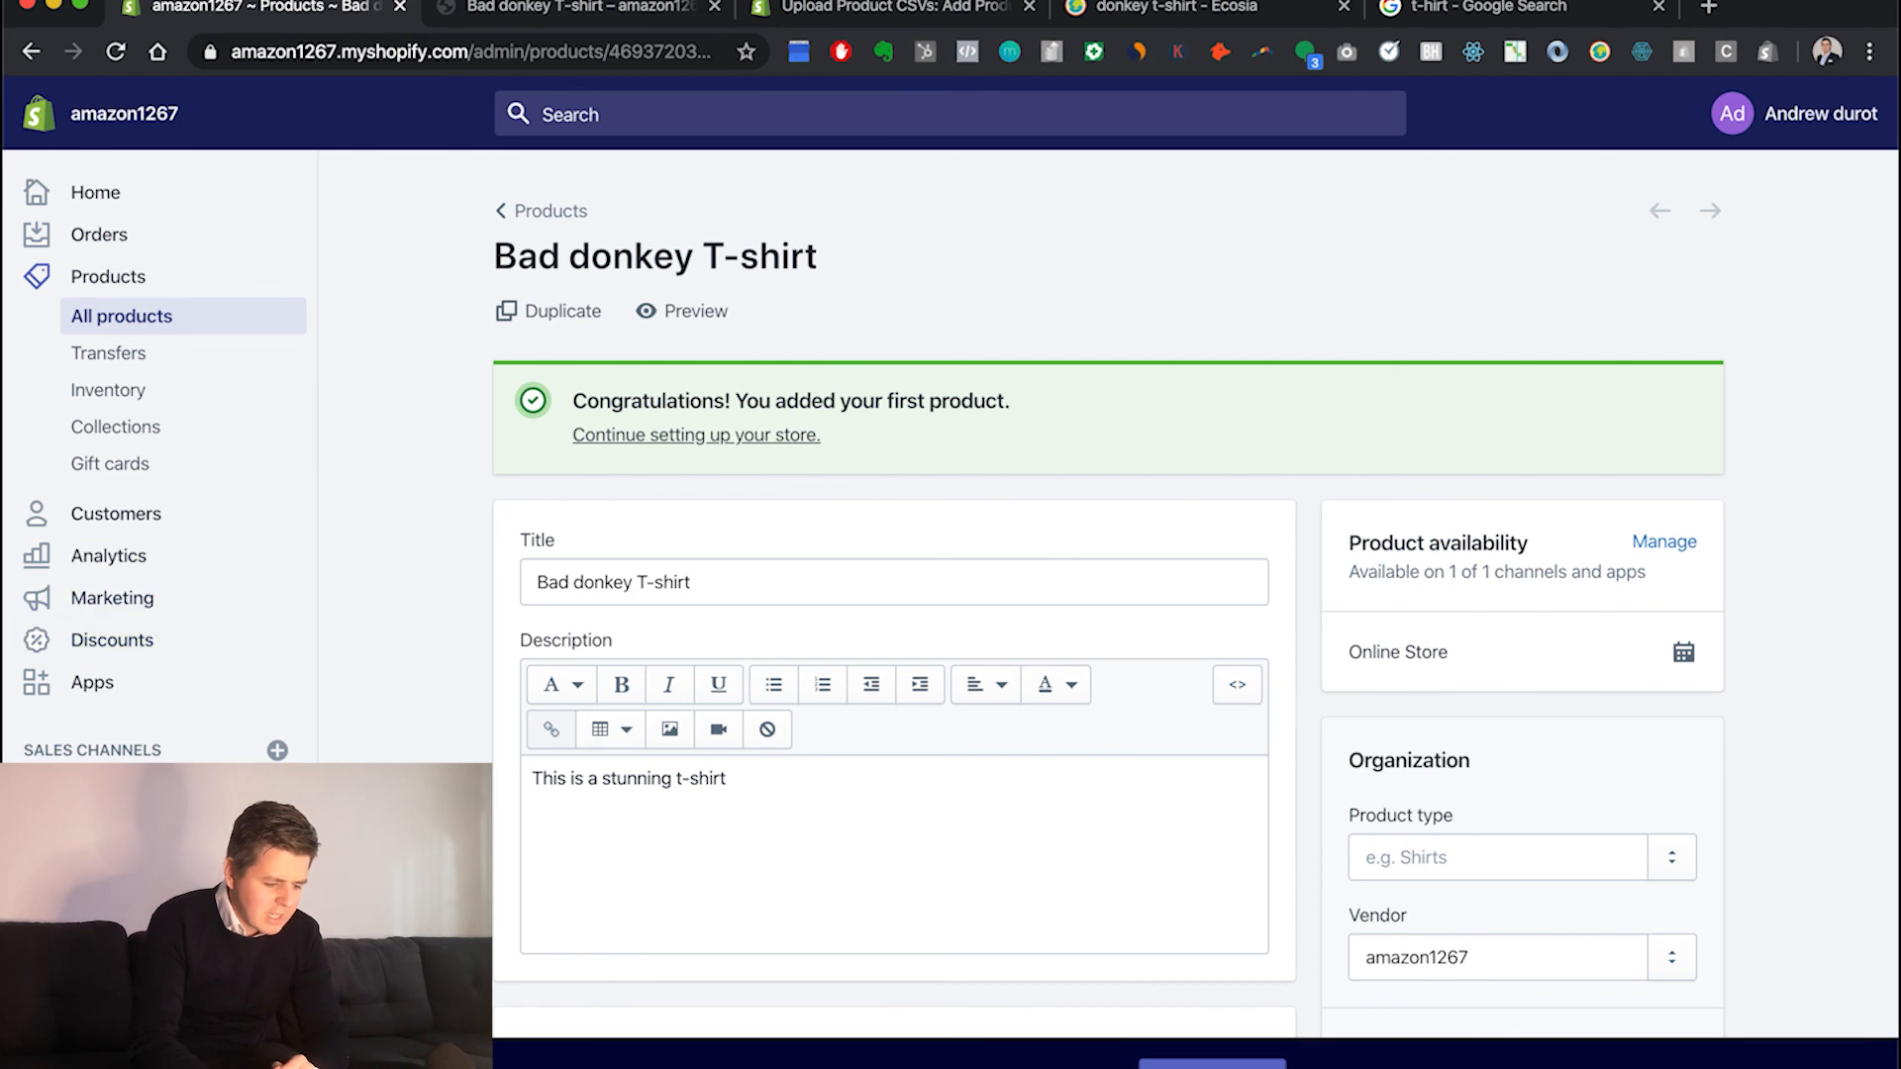
{"action": "left_click", "coordinate": [121, 793]}
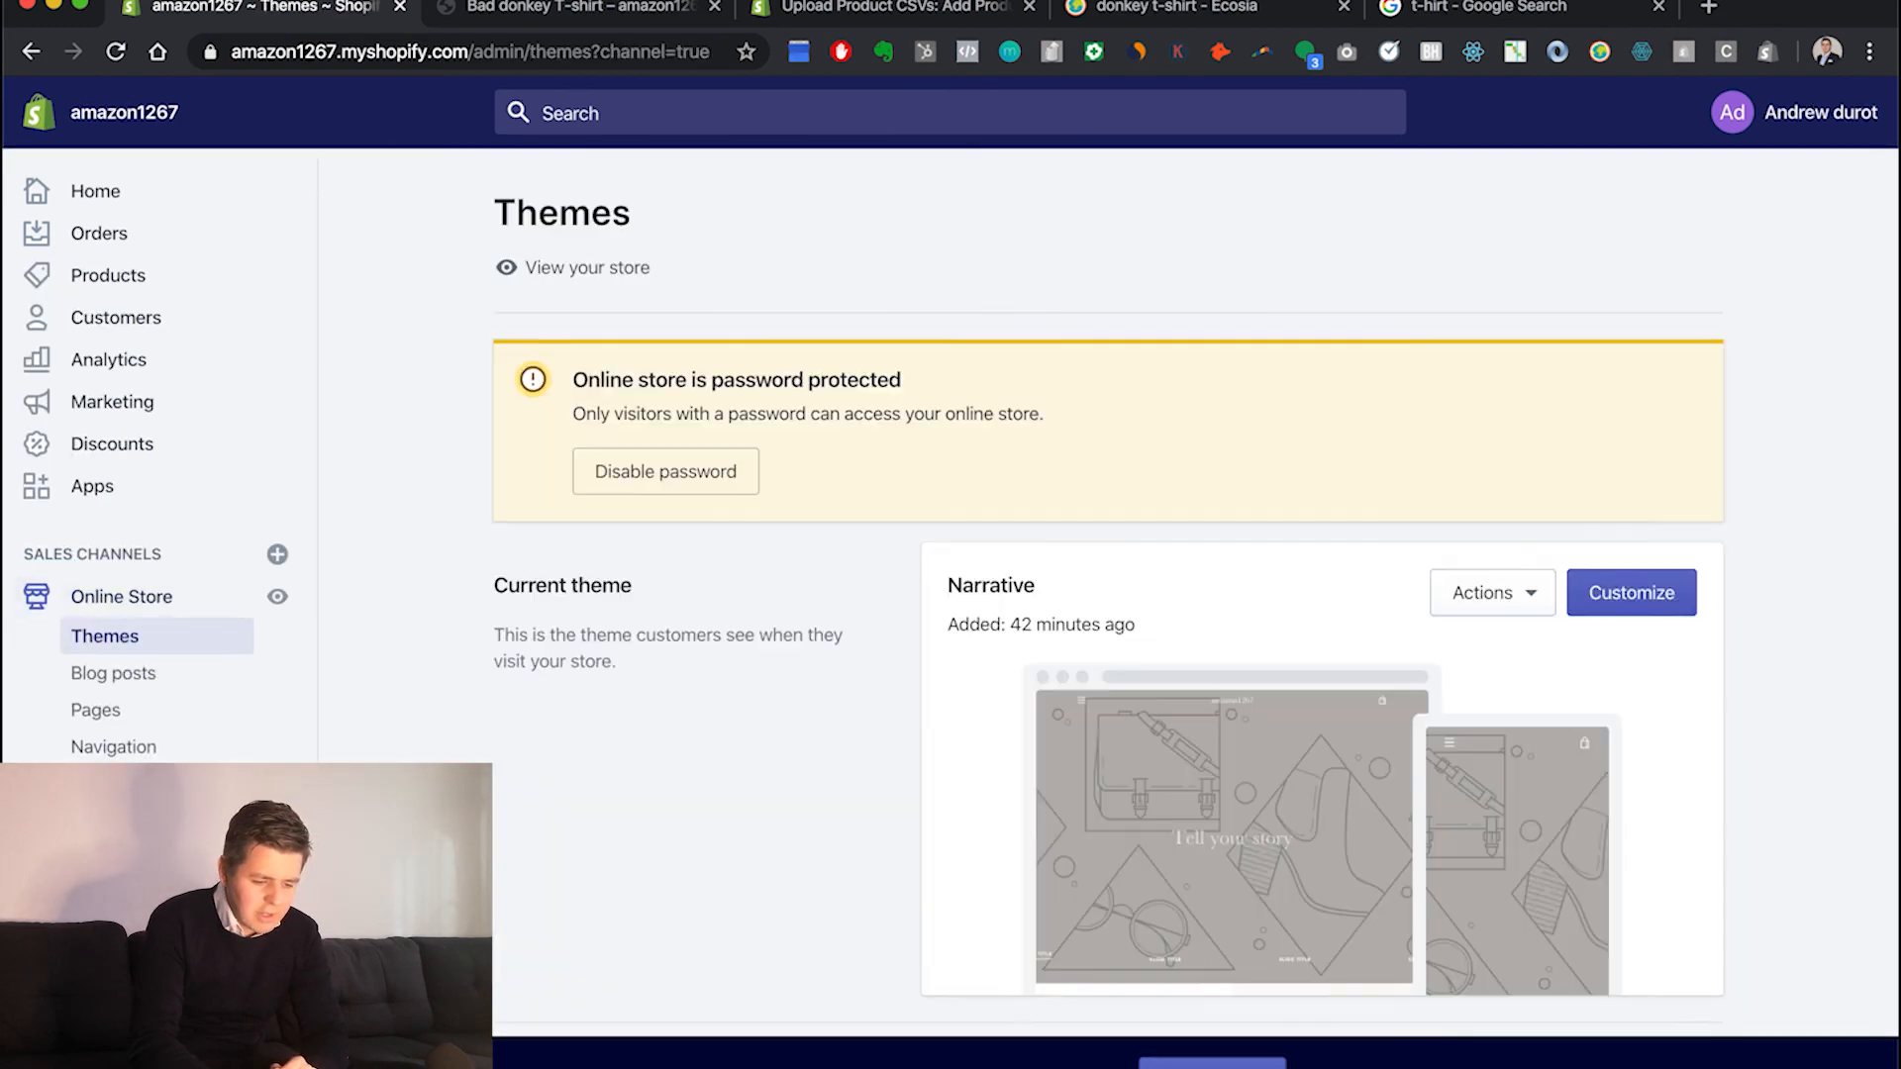
{"action": "scroll", "coordinate": [802, 747], "scroll_direction": "down", "scroll_amount": 5}
{"action": "scroll", "coordinate": [1315, 540], "scroll_direction": "up", "scroll_amount": 4}
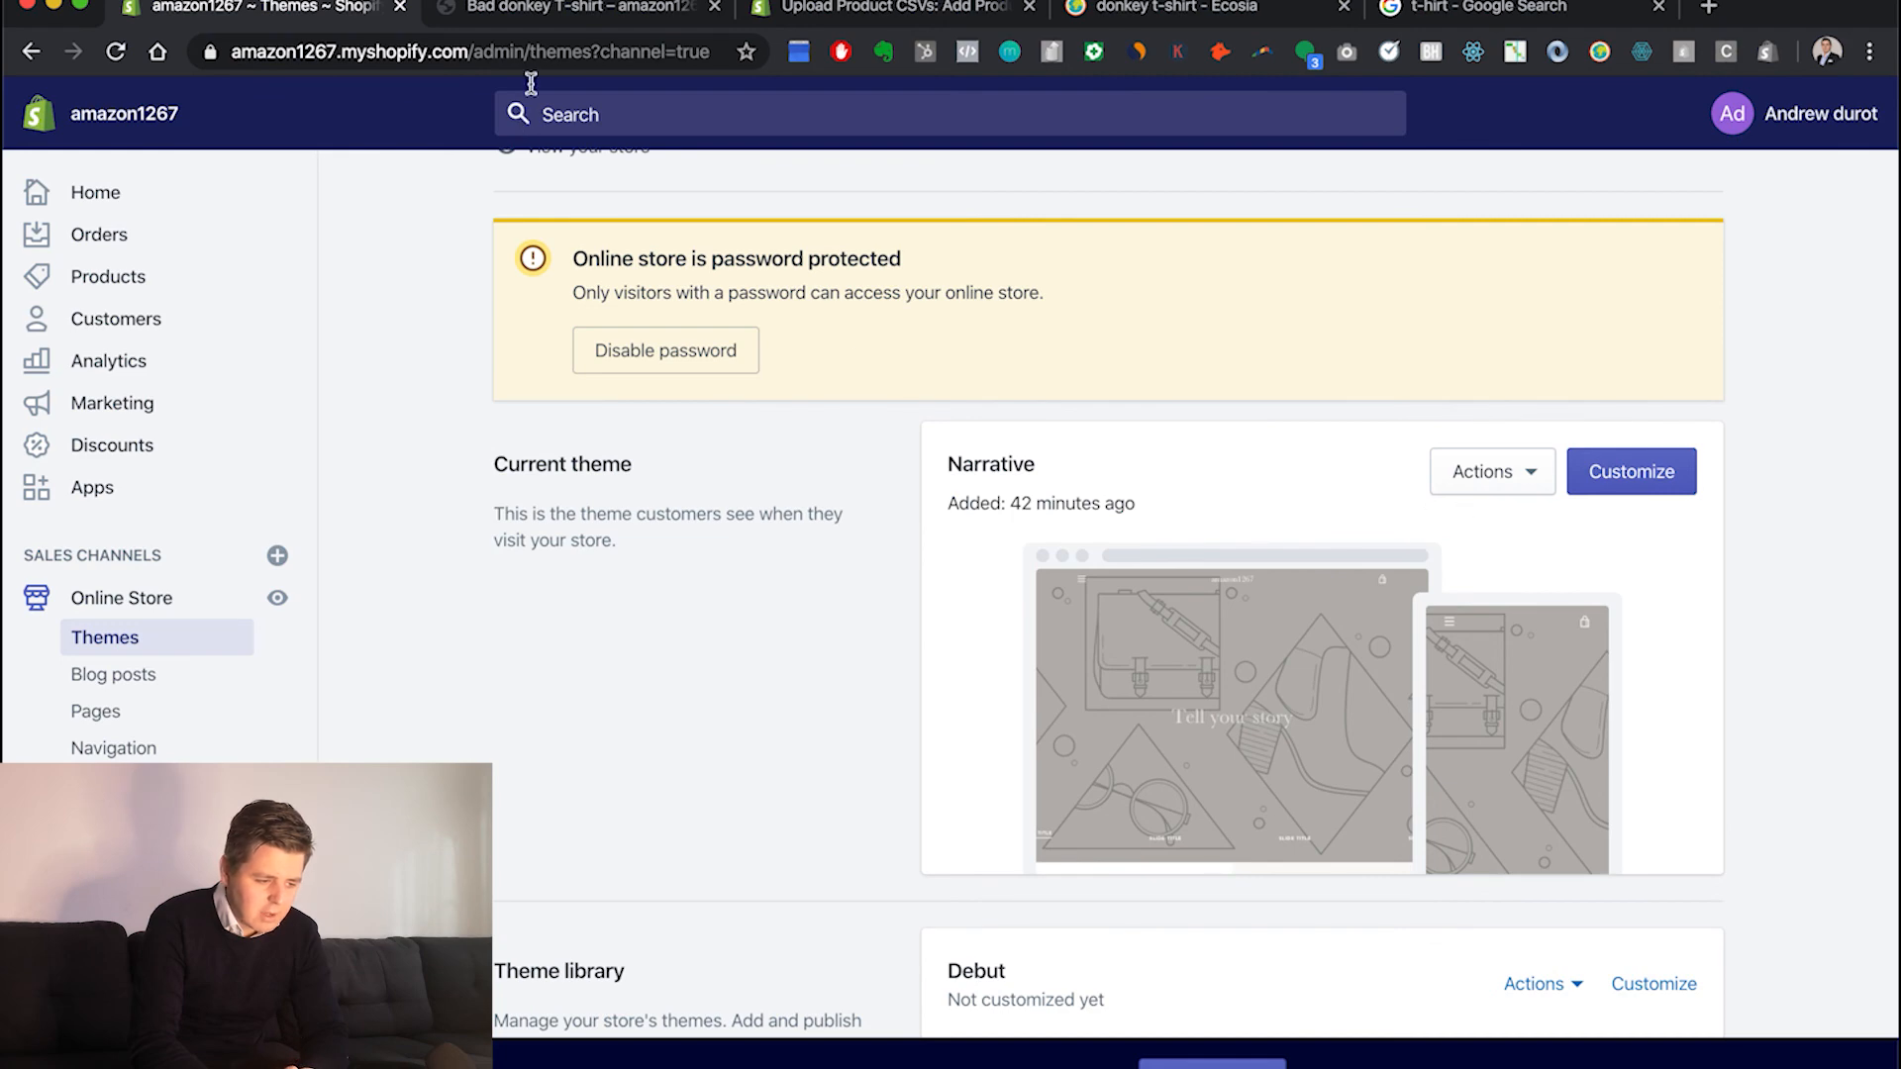
Return to the live Bad donkey T-shirt page and examine its image, price, description, variant selectors and payment options
{"action": "left_click", "coordinate": [565, 5]}
{"action": "scroll", "coordinate": [611, 433], "scroll_direction": "down", "scroll_amount": 10}
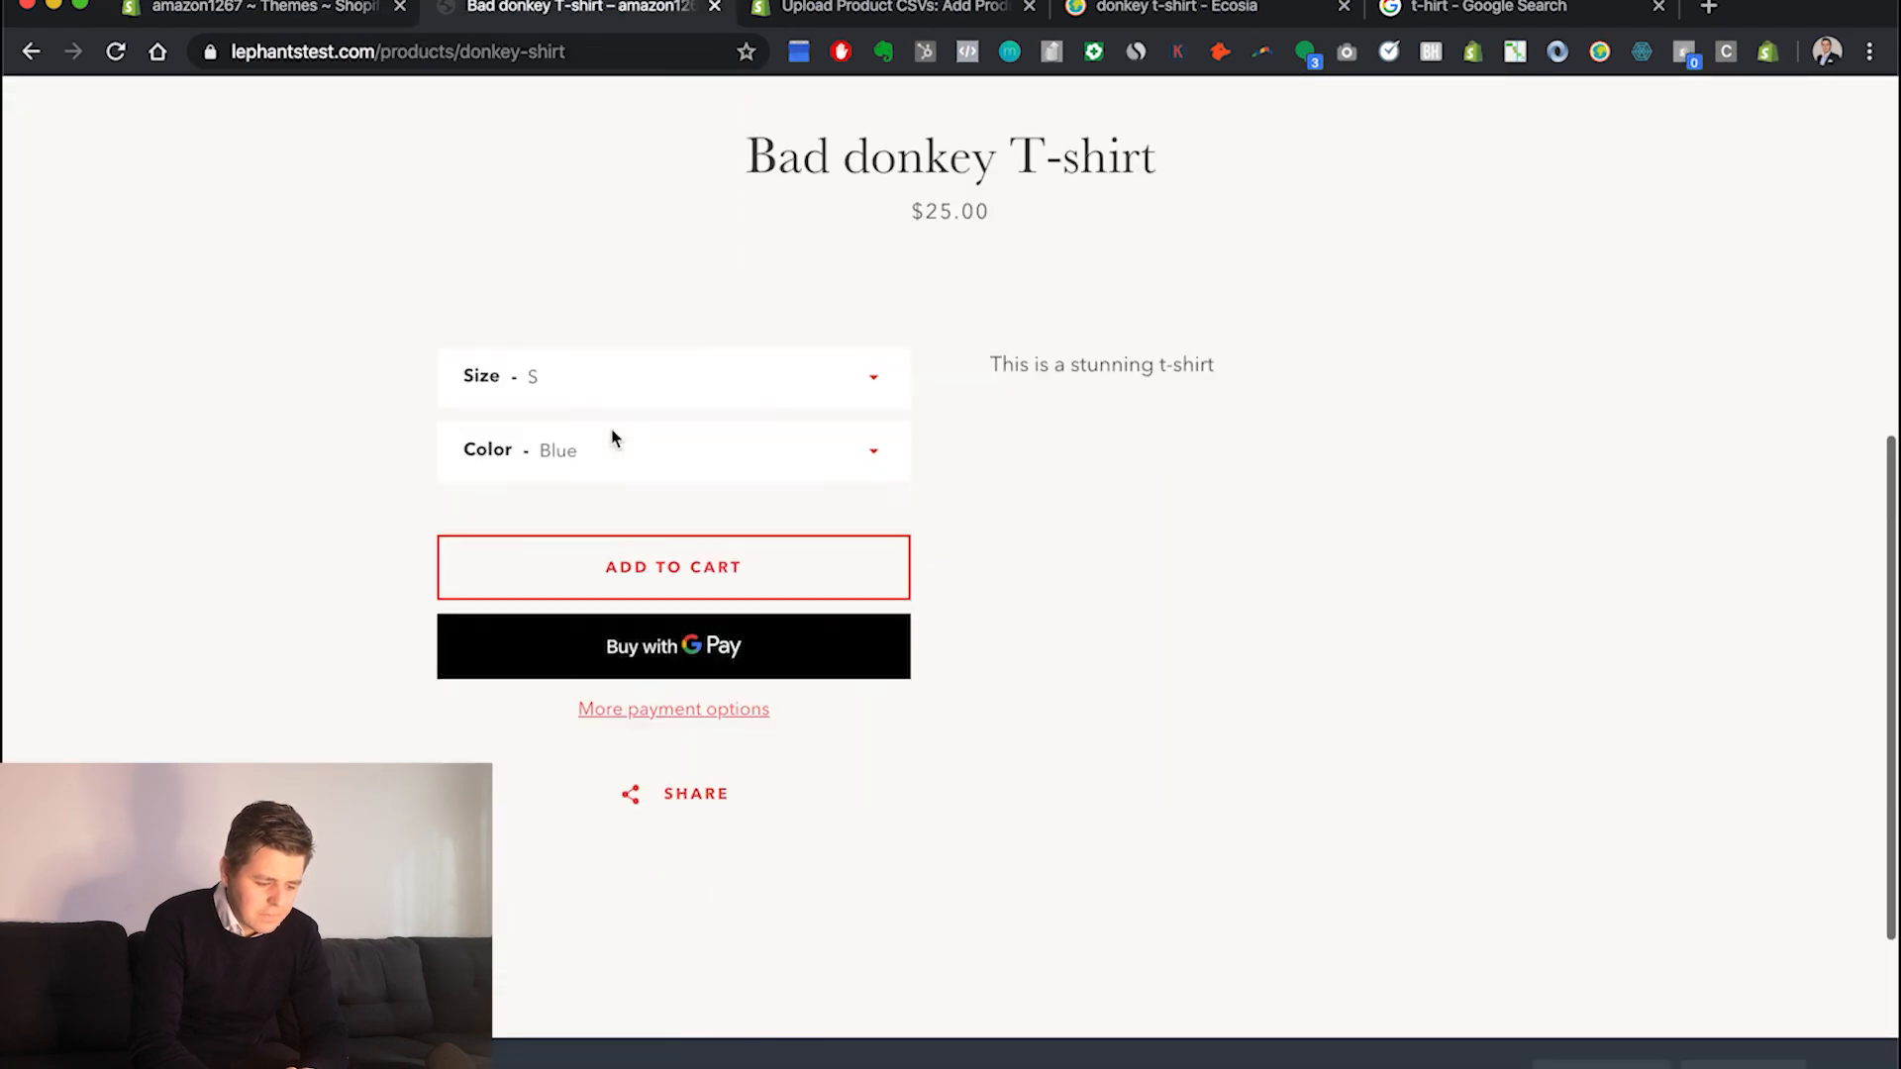
{"action": "mouse_move", "coordinate": [1089, 1067]}
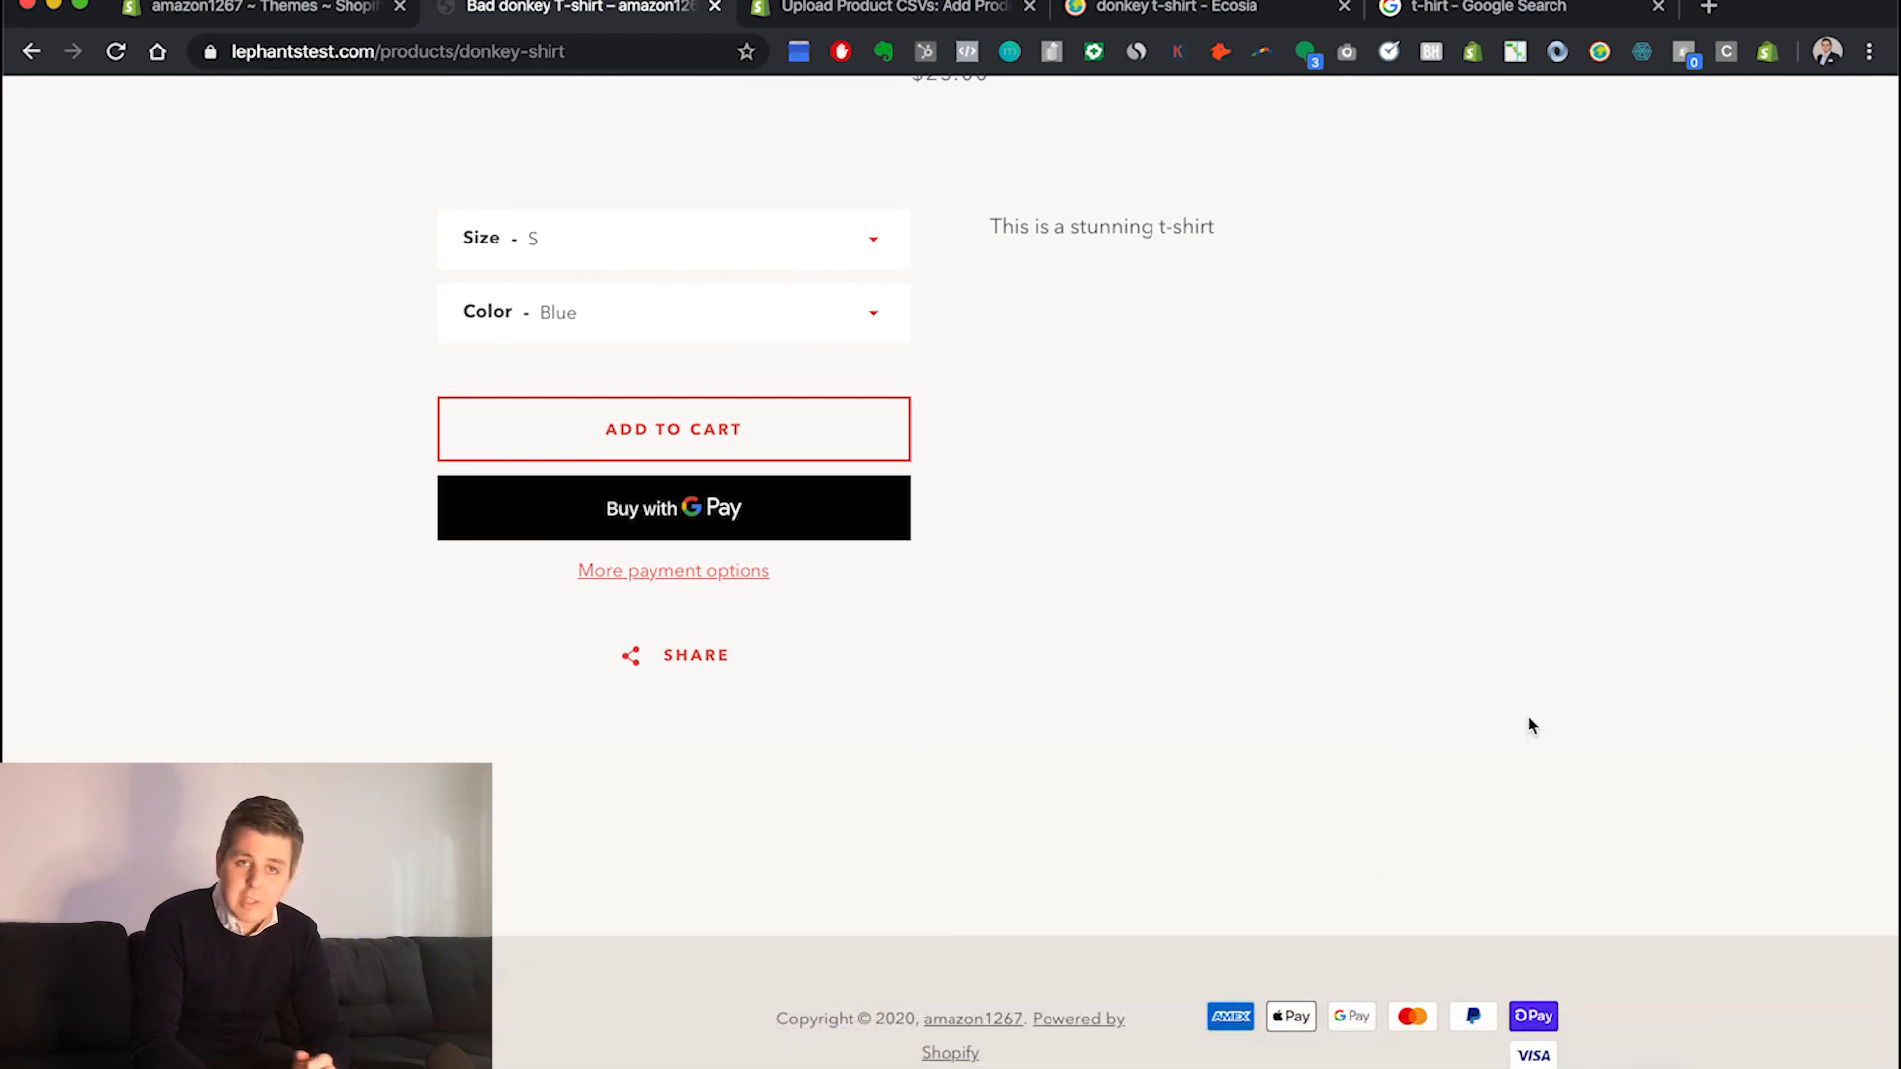
{"action": "scroll", "coordinate": [1529, 725], "scroll_direction": "up", "scroll_amount": 6}
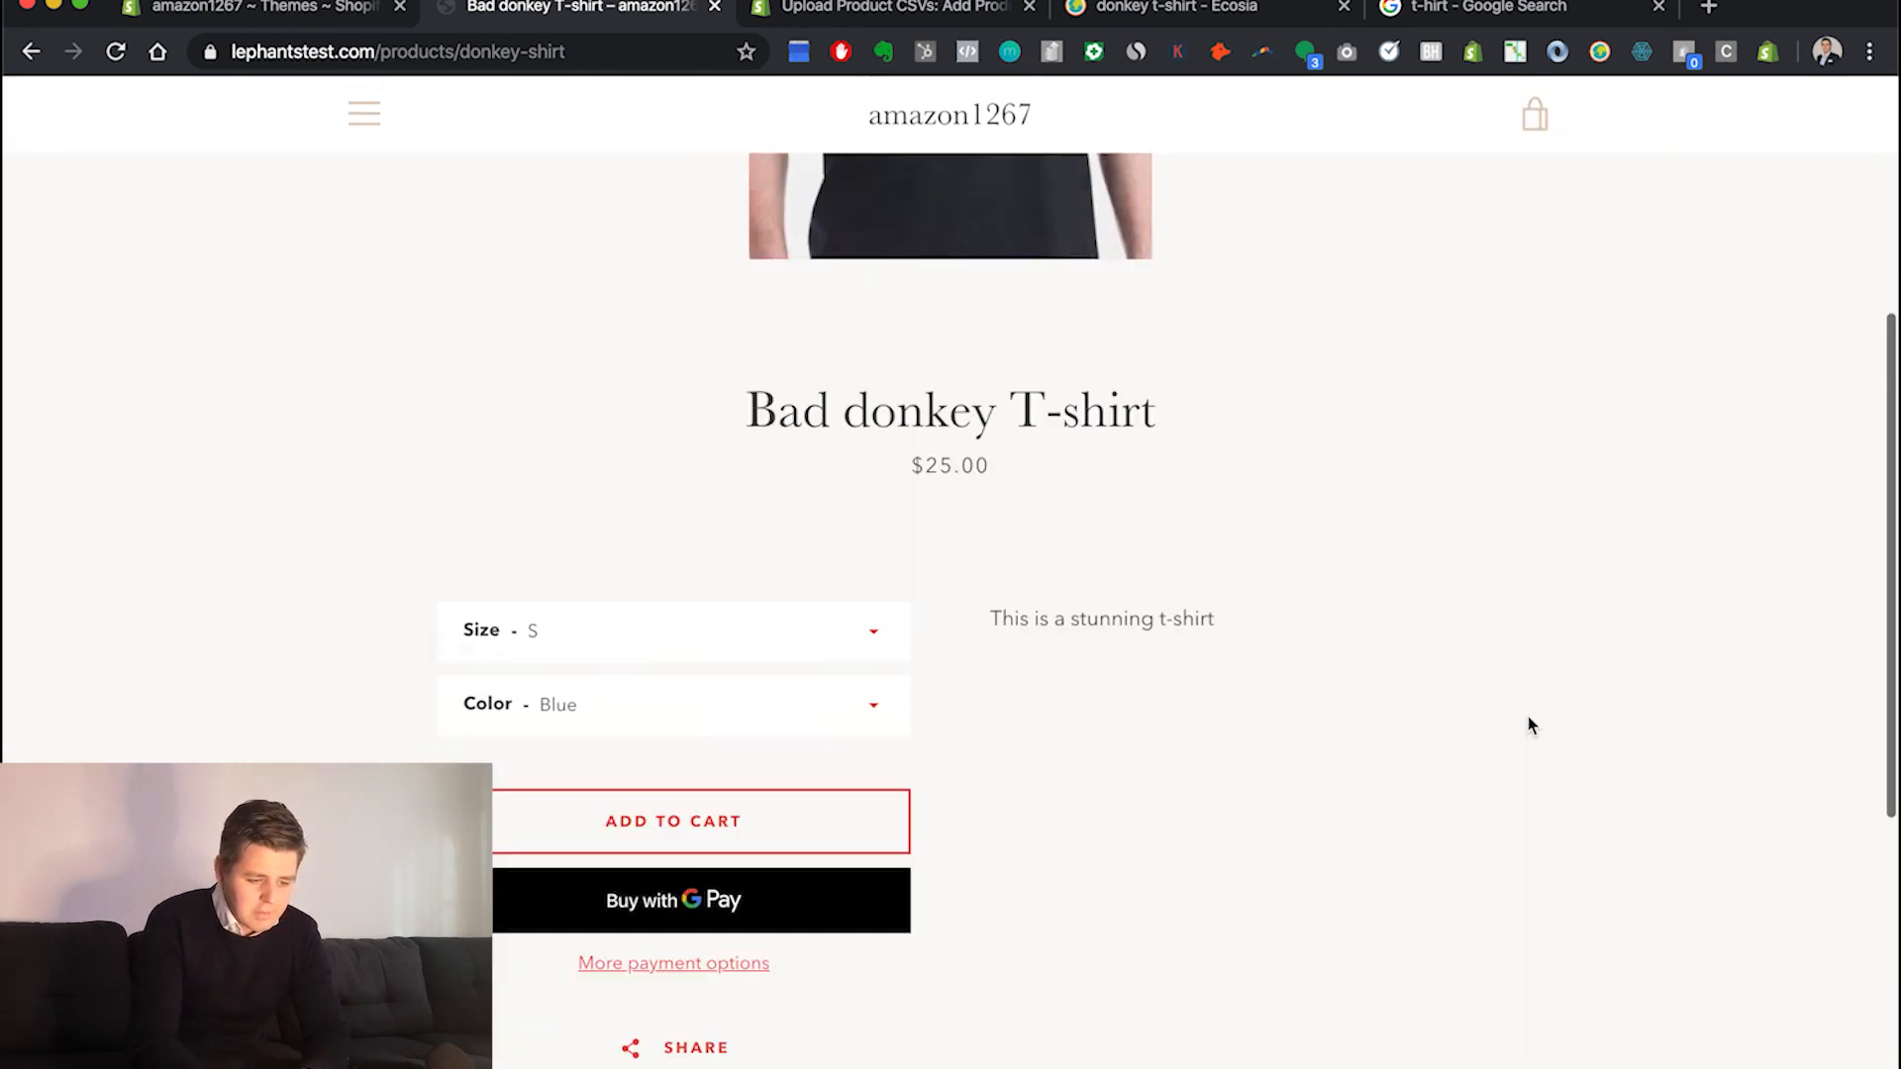
{"action": "scroll", "coordinate": [1529, 726], "scroll_direction": "down", "scroll_amount": 3}
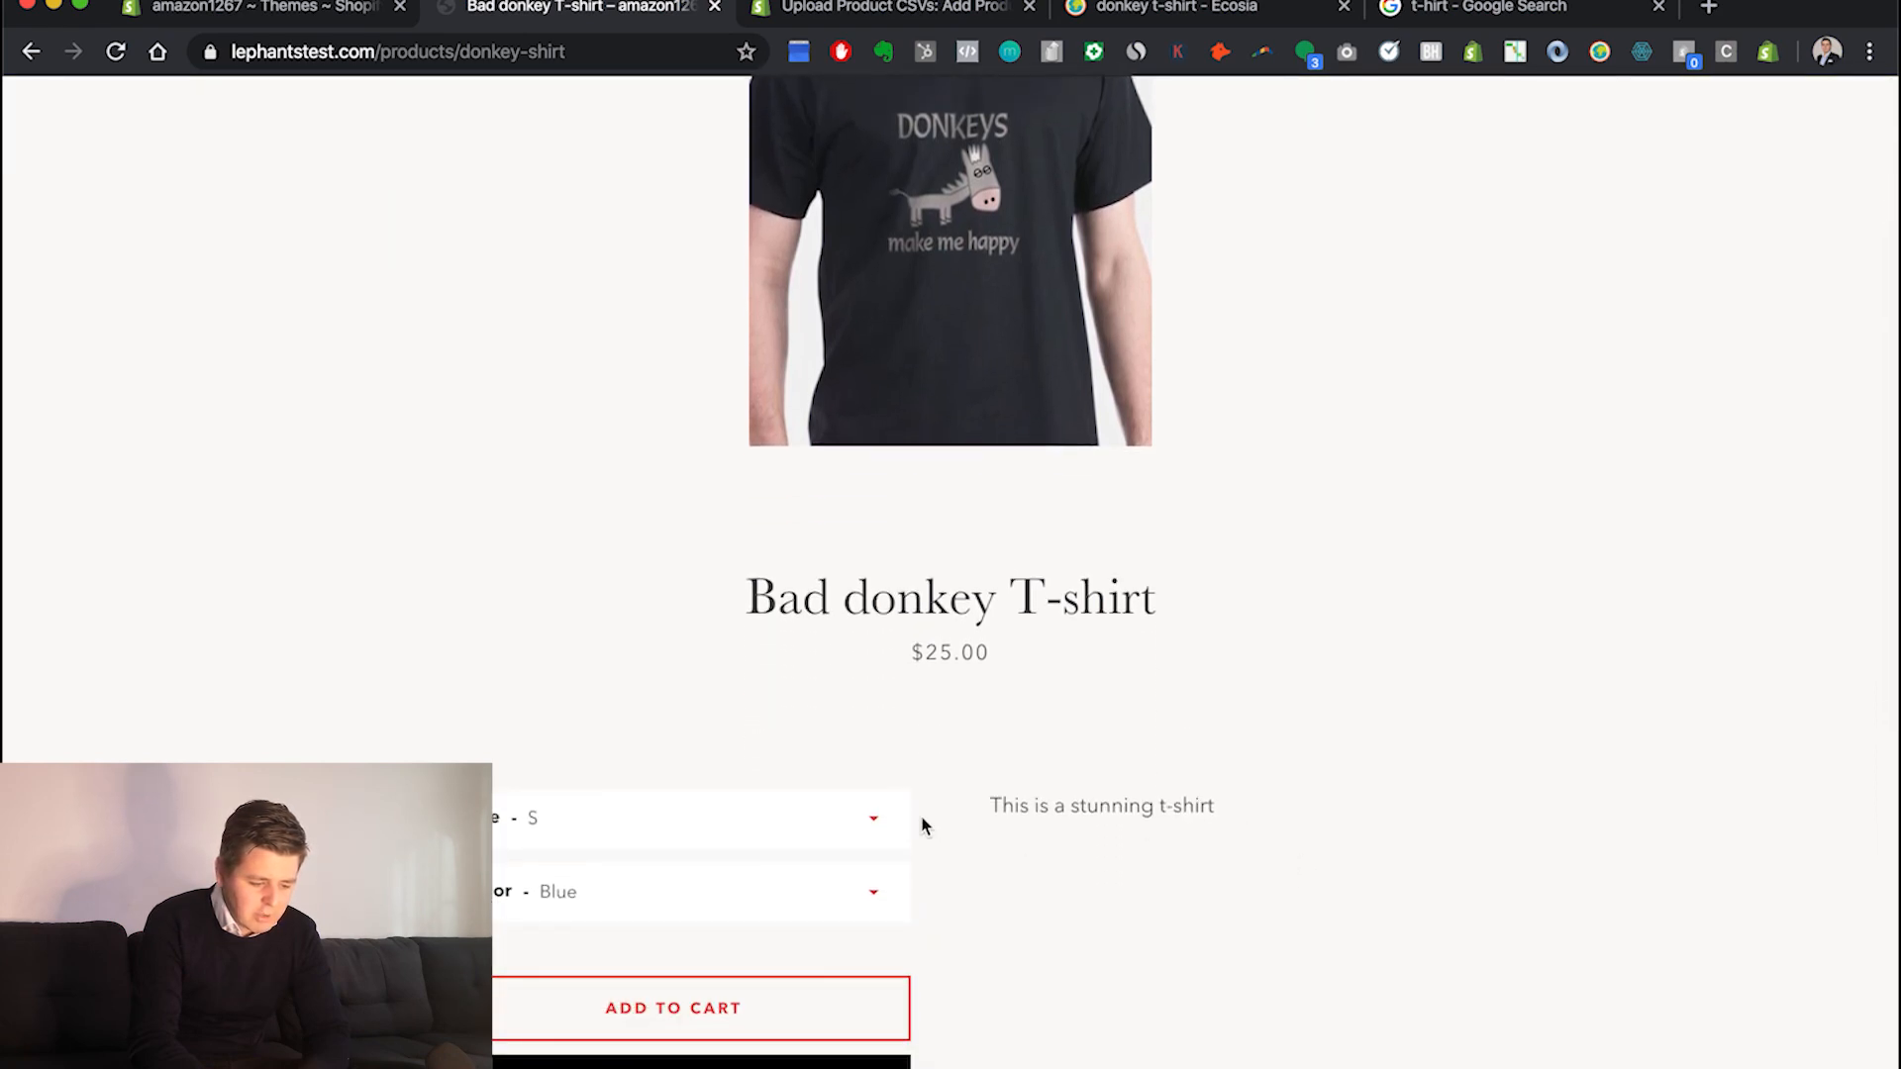
Check the Size and Color choices on the product page and add the size S, Blue T-shirt to the cart
{"action": "left_click", "coordinate": [876, 821]}
{"action": "left_click", "coordinate": [878, 848]}
{"action": "left_click", "coordinate": [865, 891]}
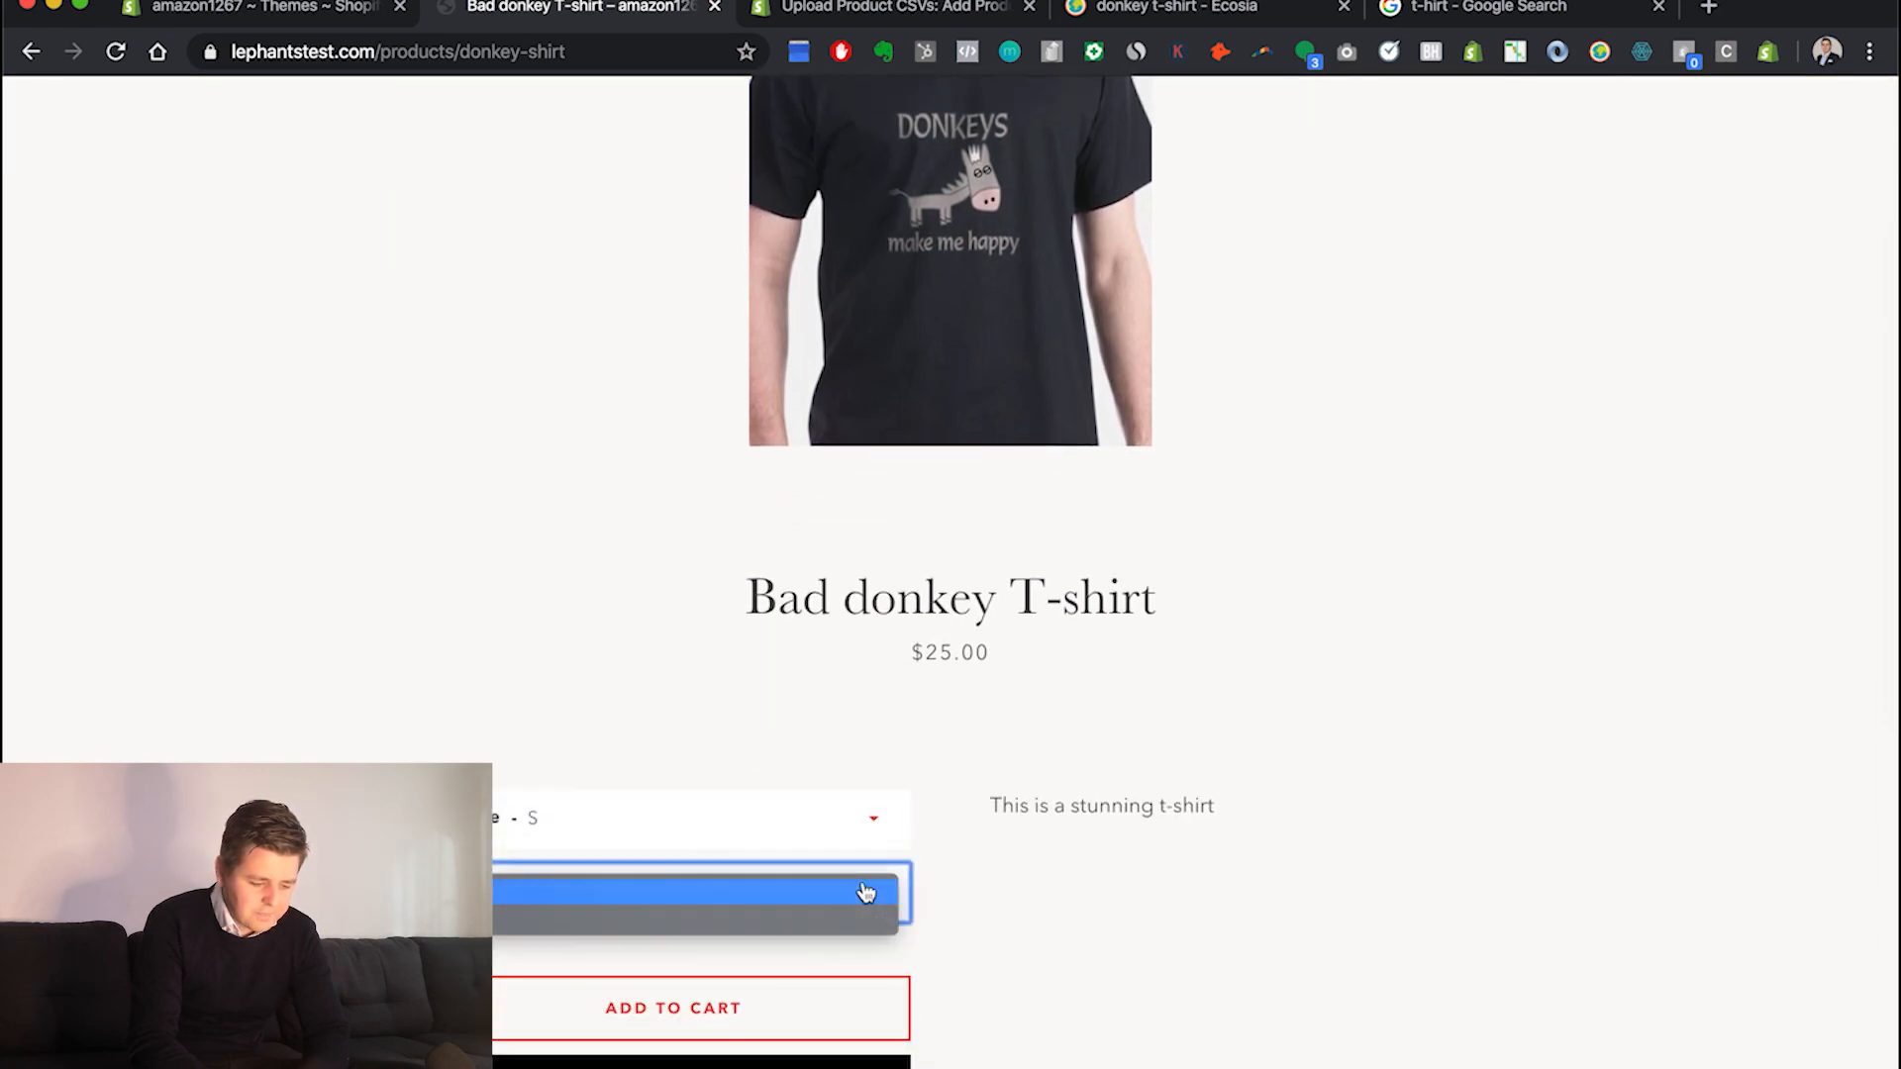
{"action": "left_click", "coordinate": [1030, 955]}
{"action": "scroll", "coordinate": [1035, 956], "scroll_direction": "down", "scroll_amount": 2}
{"action": "scroll", "coordinate": [1037, 957], "scroll_direction": "down", "scroll_amount": 1}
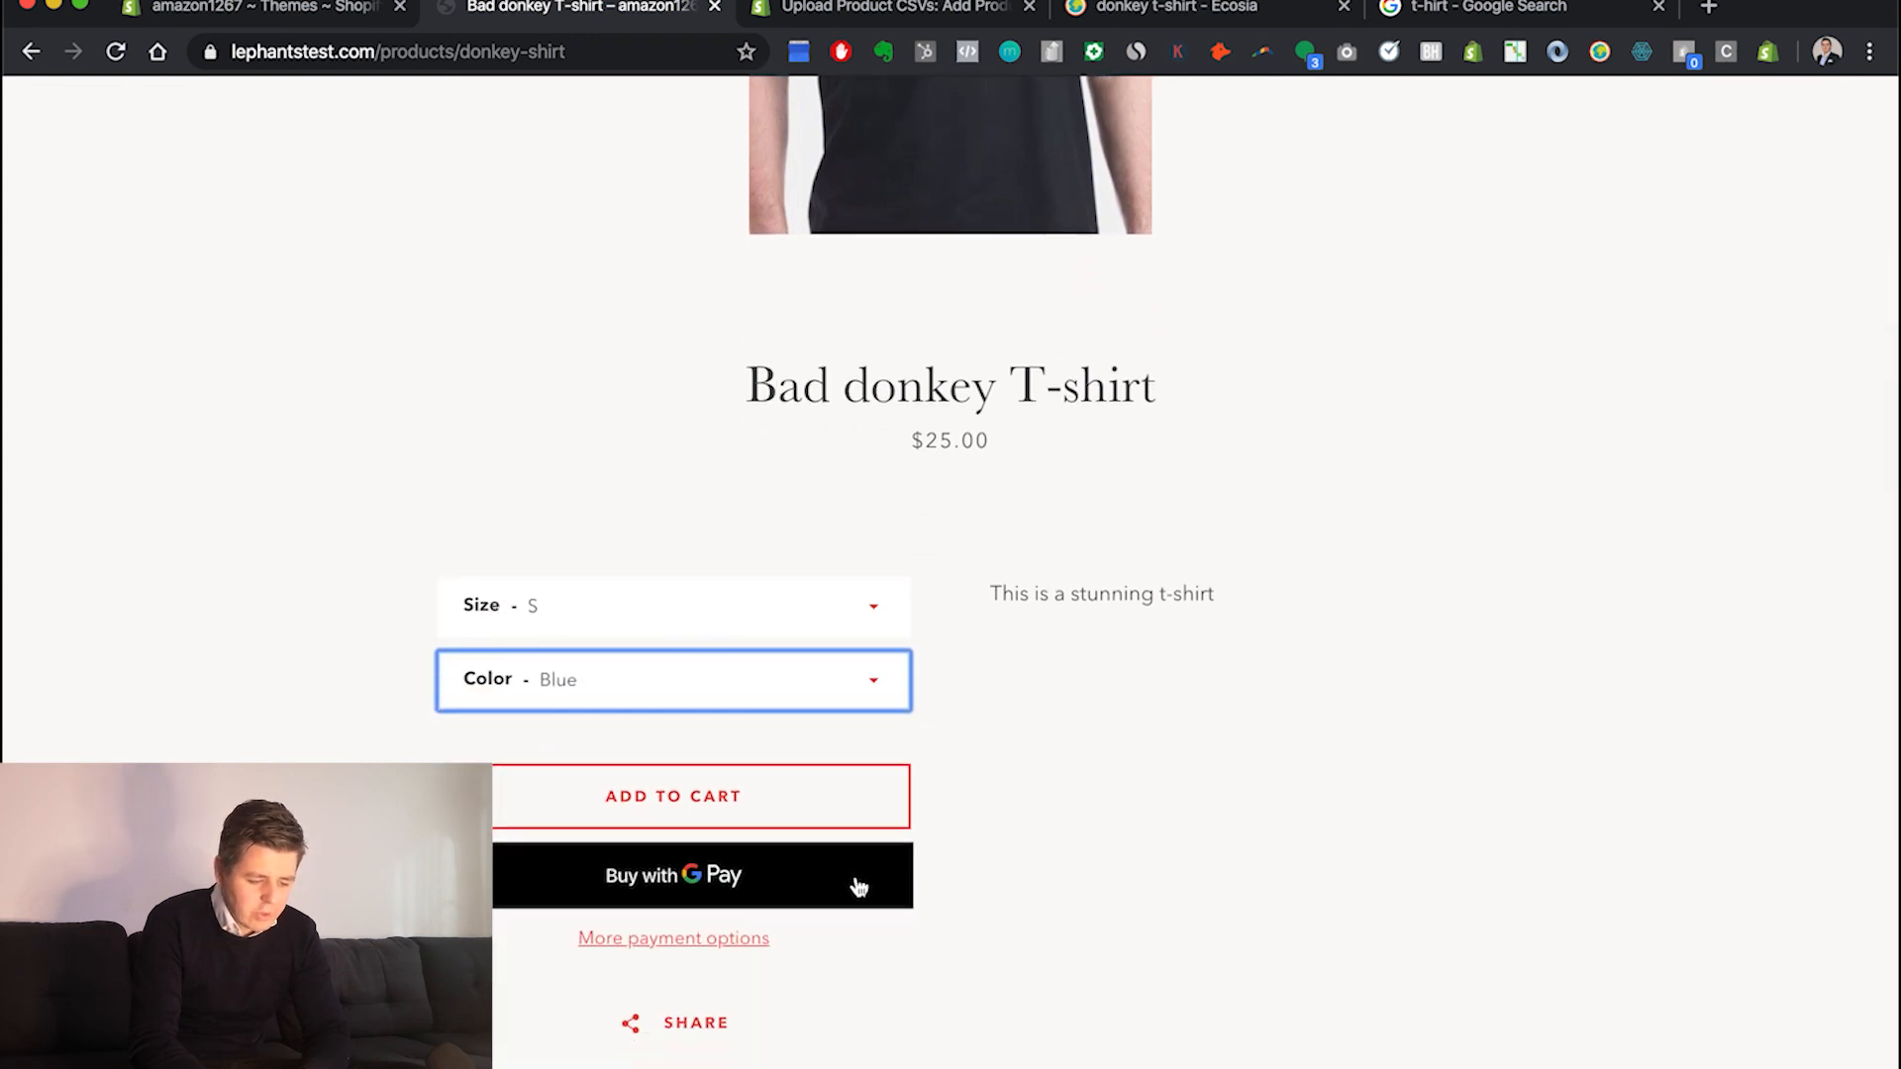
{"action": "left_click", "coordinate": [874, 804]}
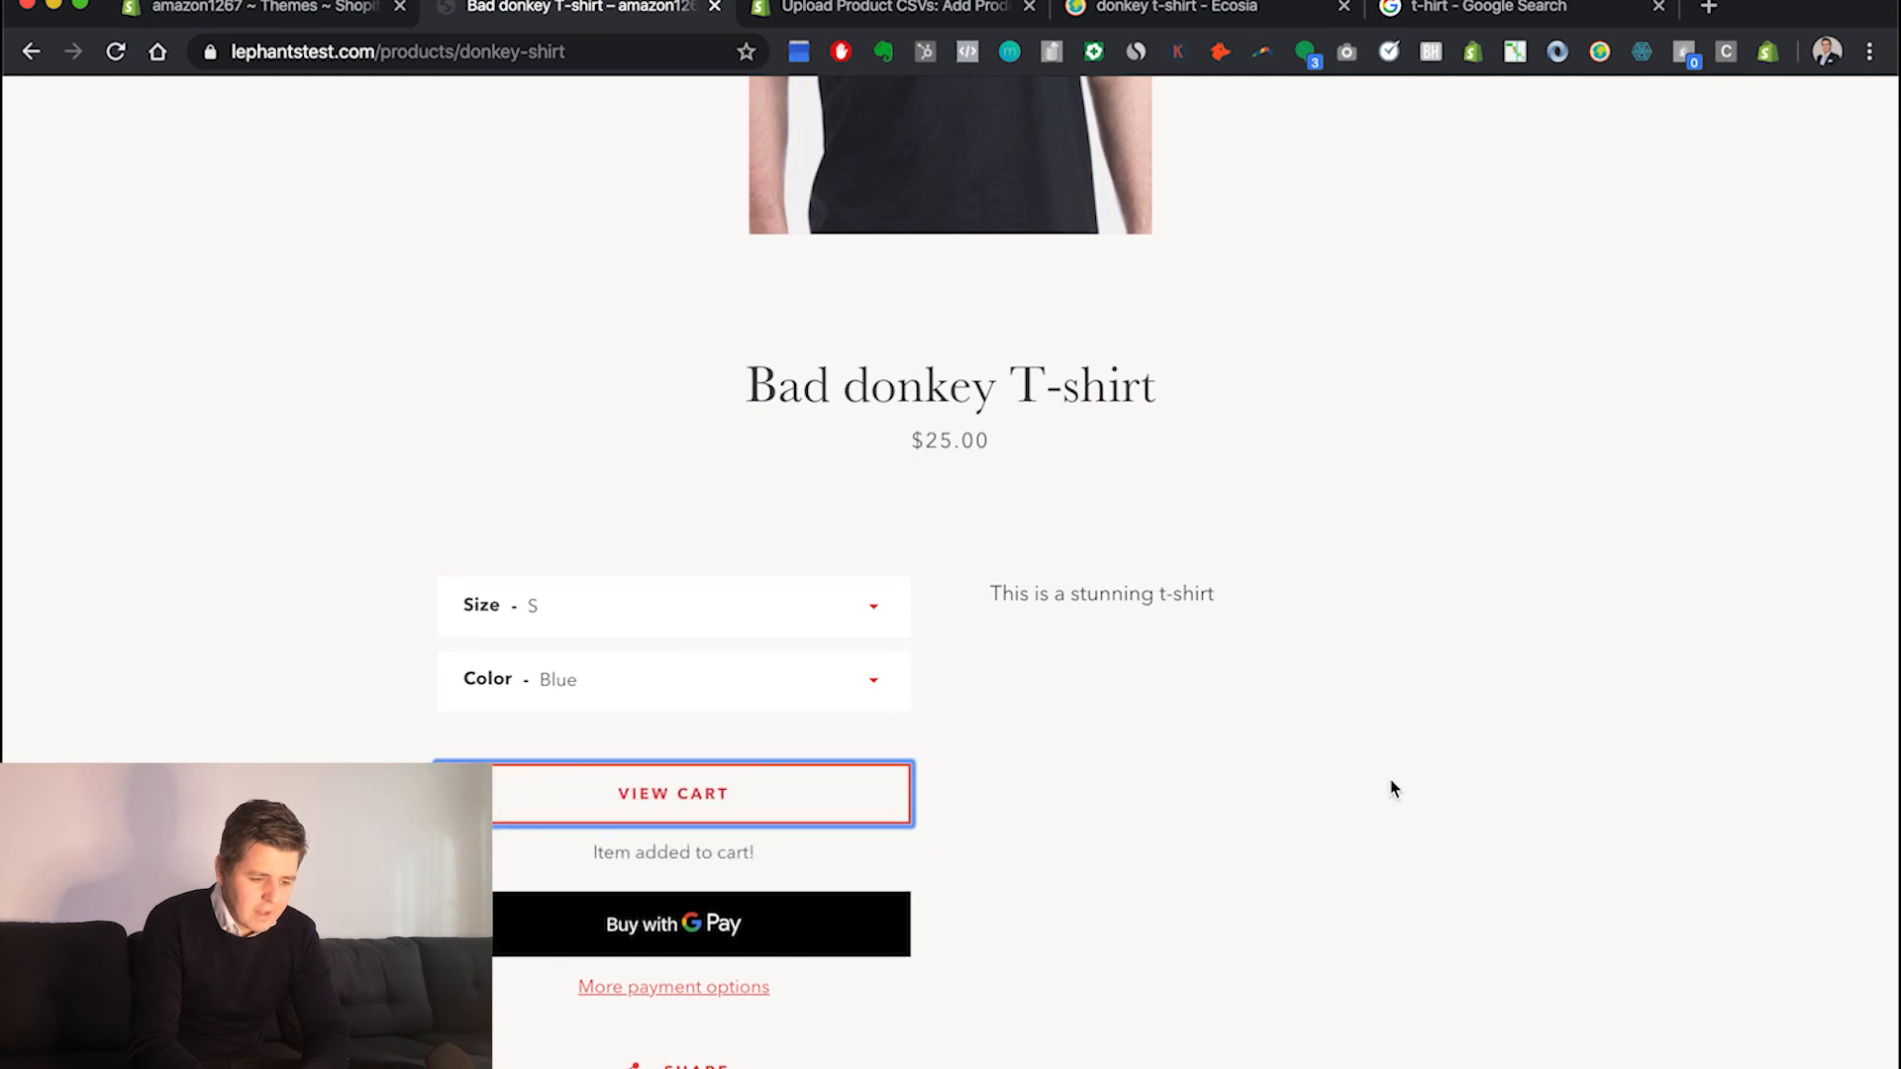
Revisit the Themes page and the store's product page, and switch to the Shopify article on uploading product CSVs
{"action": "scroll", "coordinate": [1392, 787], "scroll_direction": "up", "scroll_amount": 10}
{"action": "left_click", "coordinate": [320, 12]}
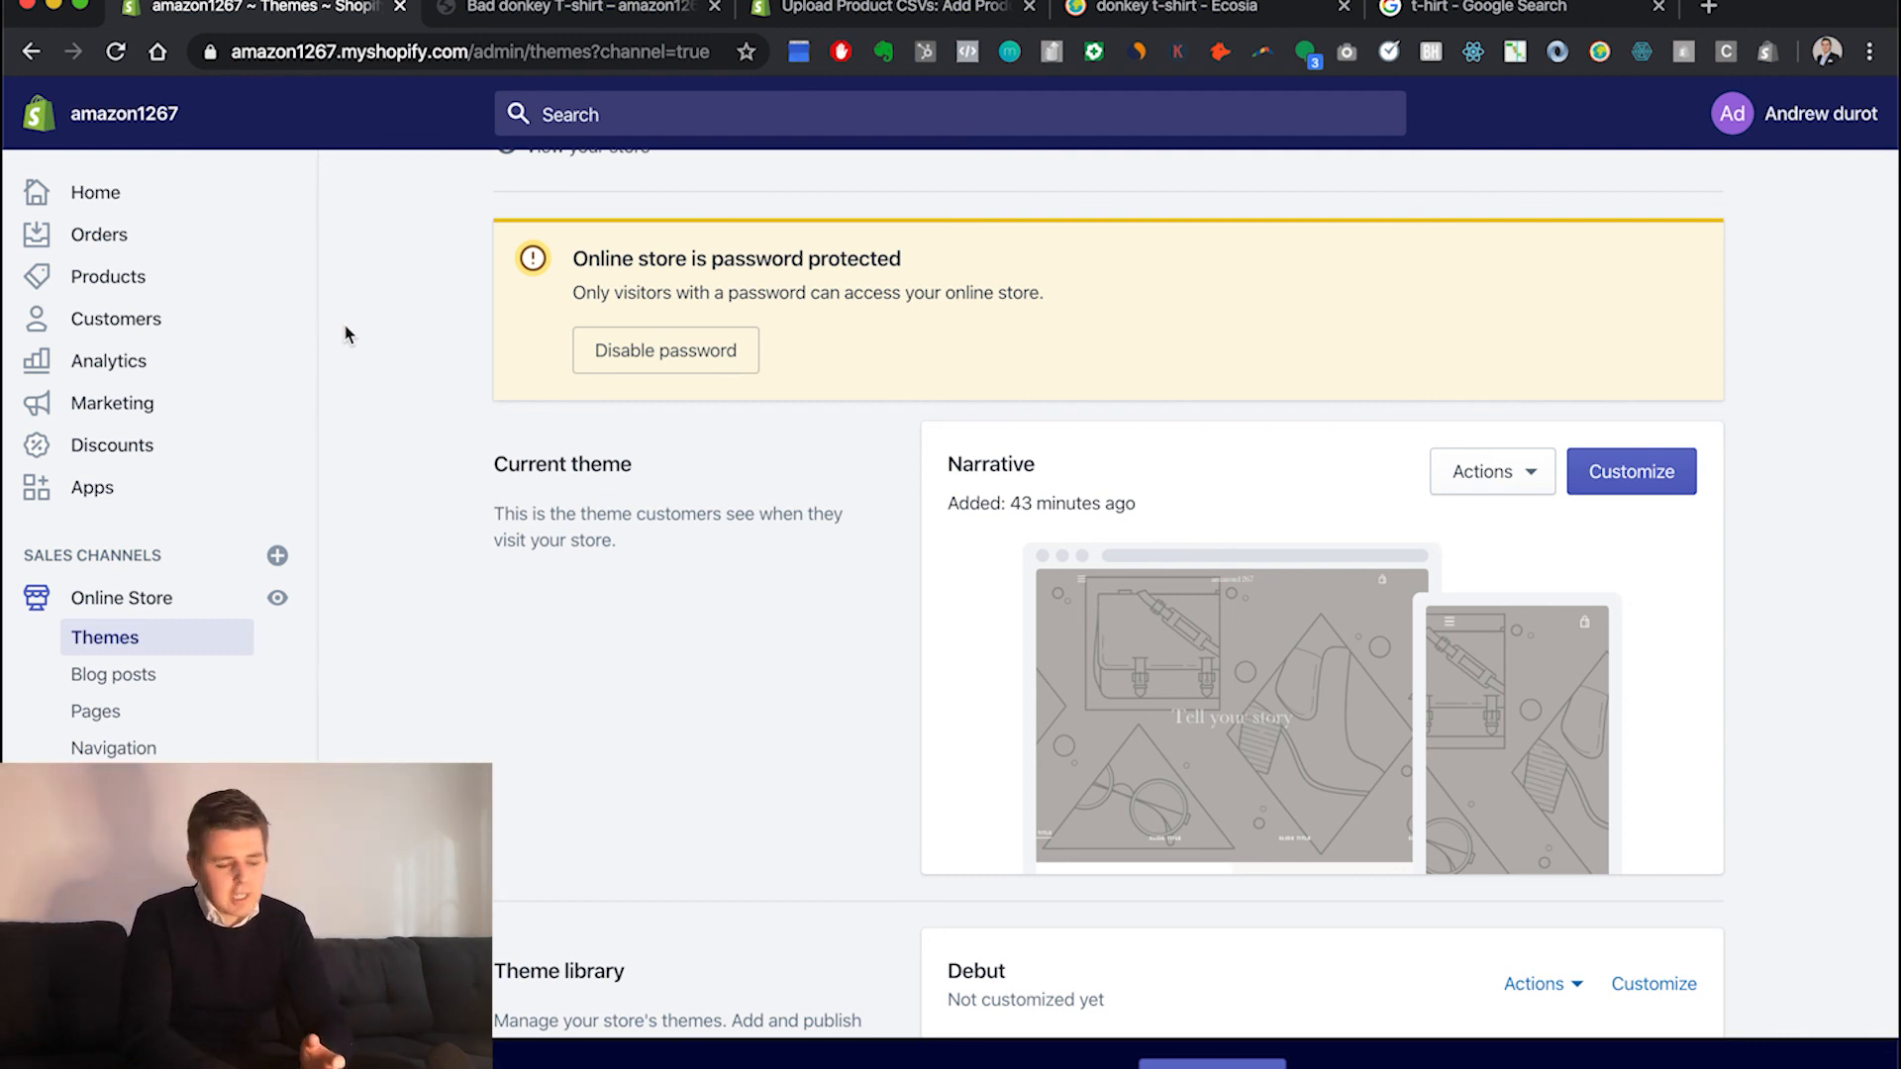
{"action": "left_click", "coordinate": [584, 7]}
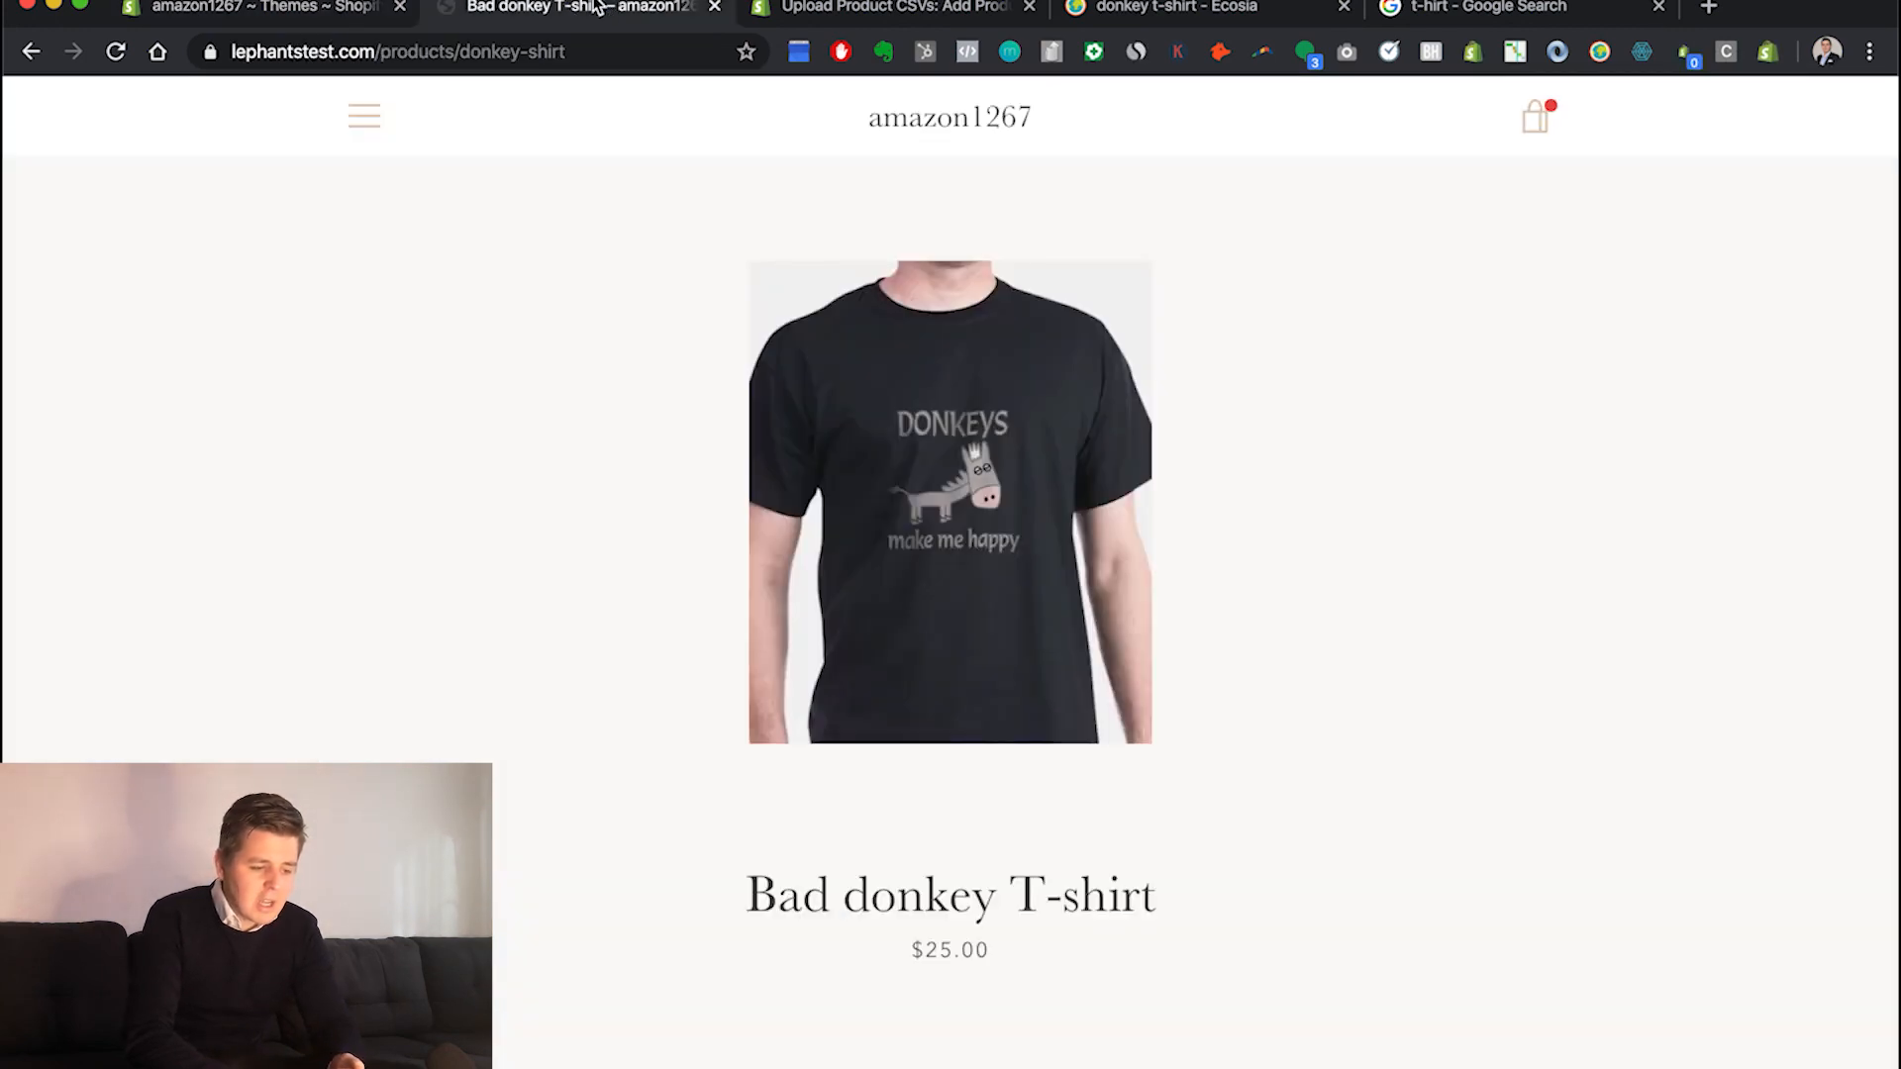
{"action": "left_click", "coordinate": [789, 10]}
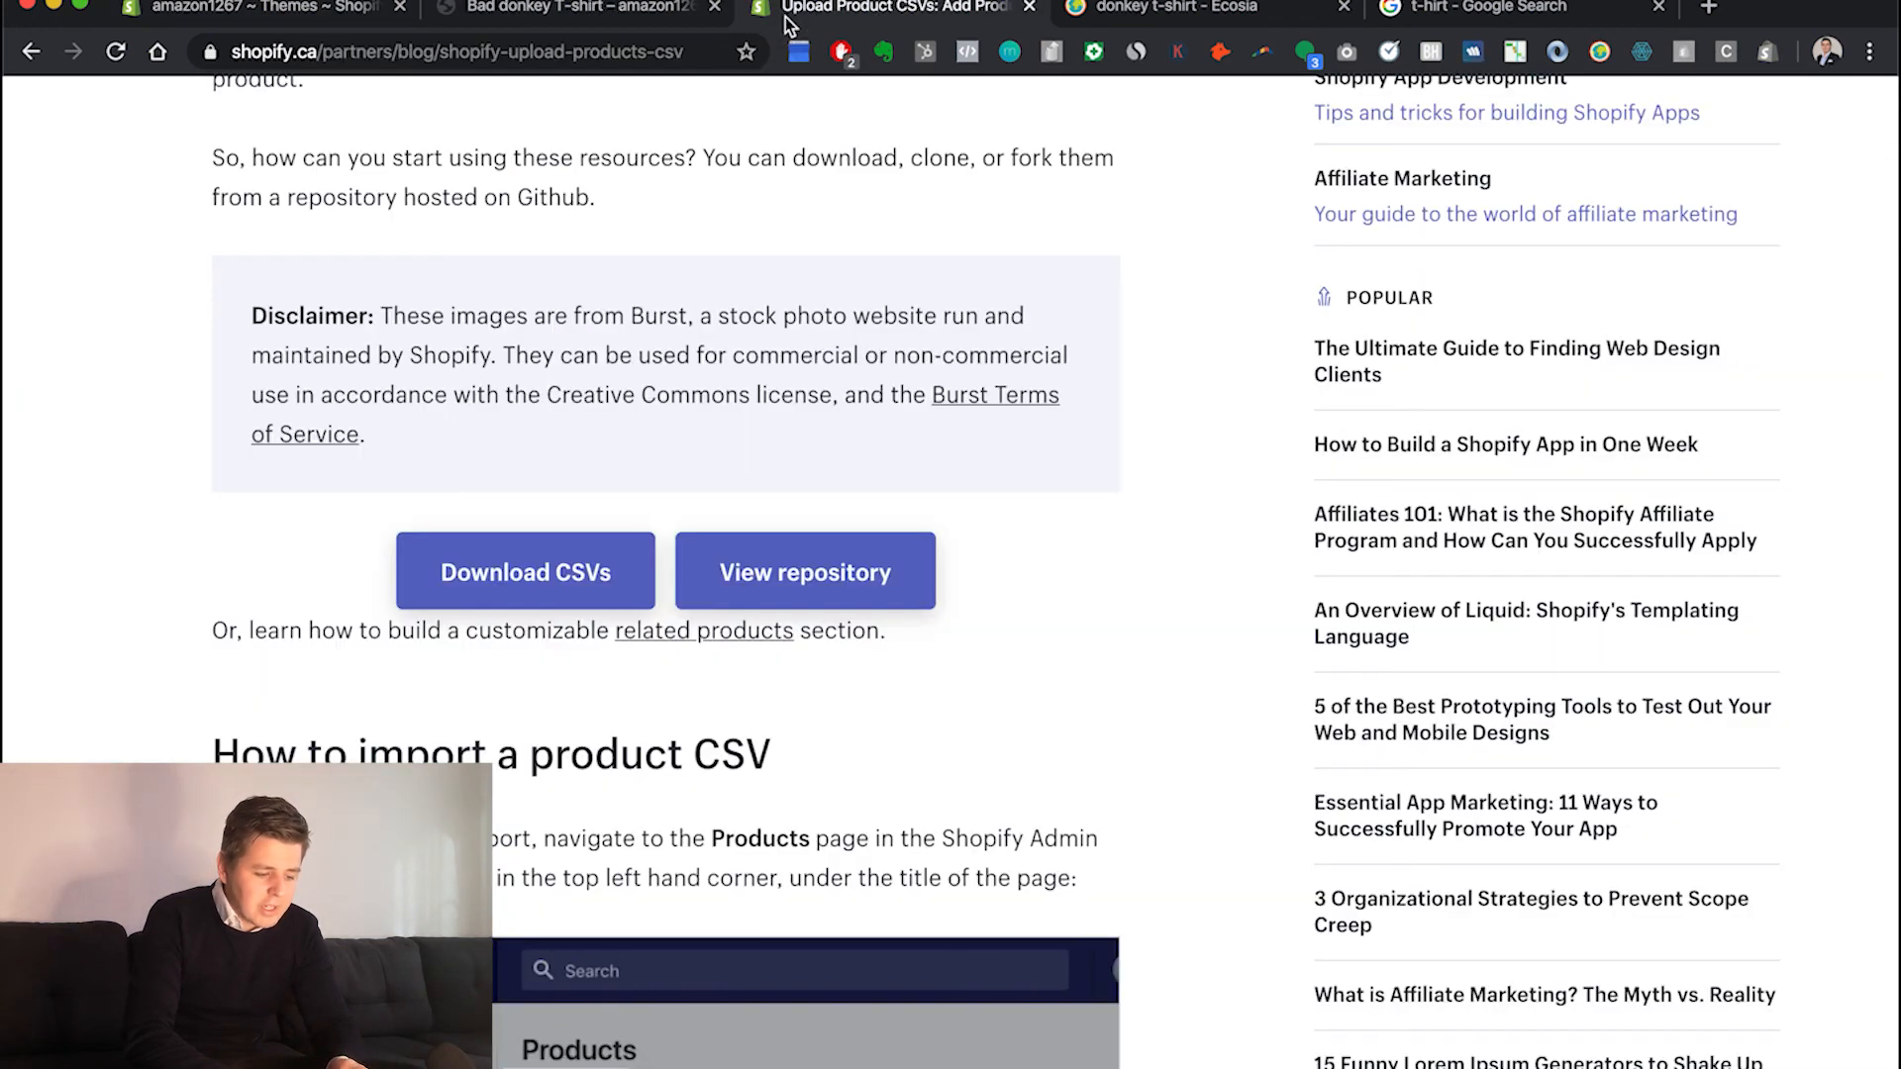
Download the sample product CSVs from the Shopify article and open the extracted product-csvs-master 2 folder in Downloads
{"action": "left_click", "coordinate": [497, 562]}
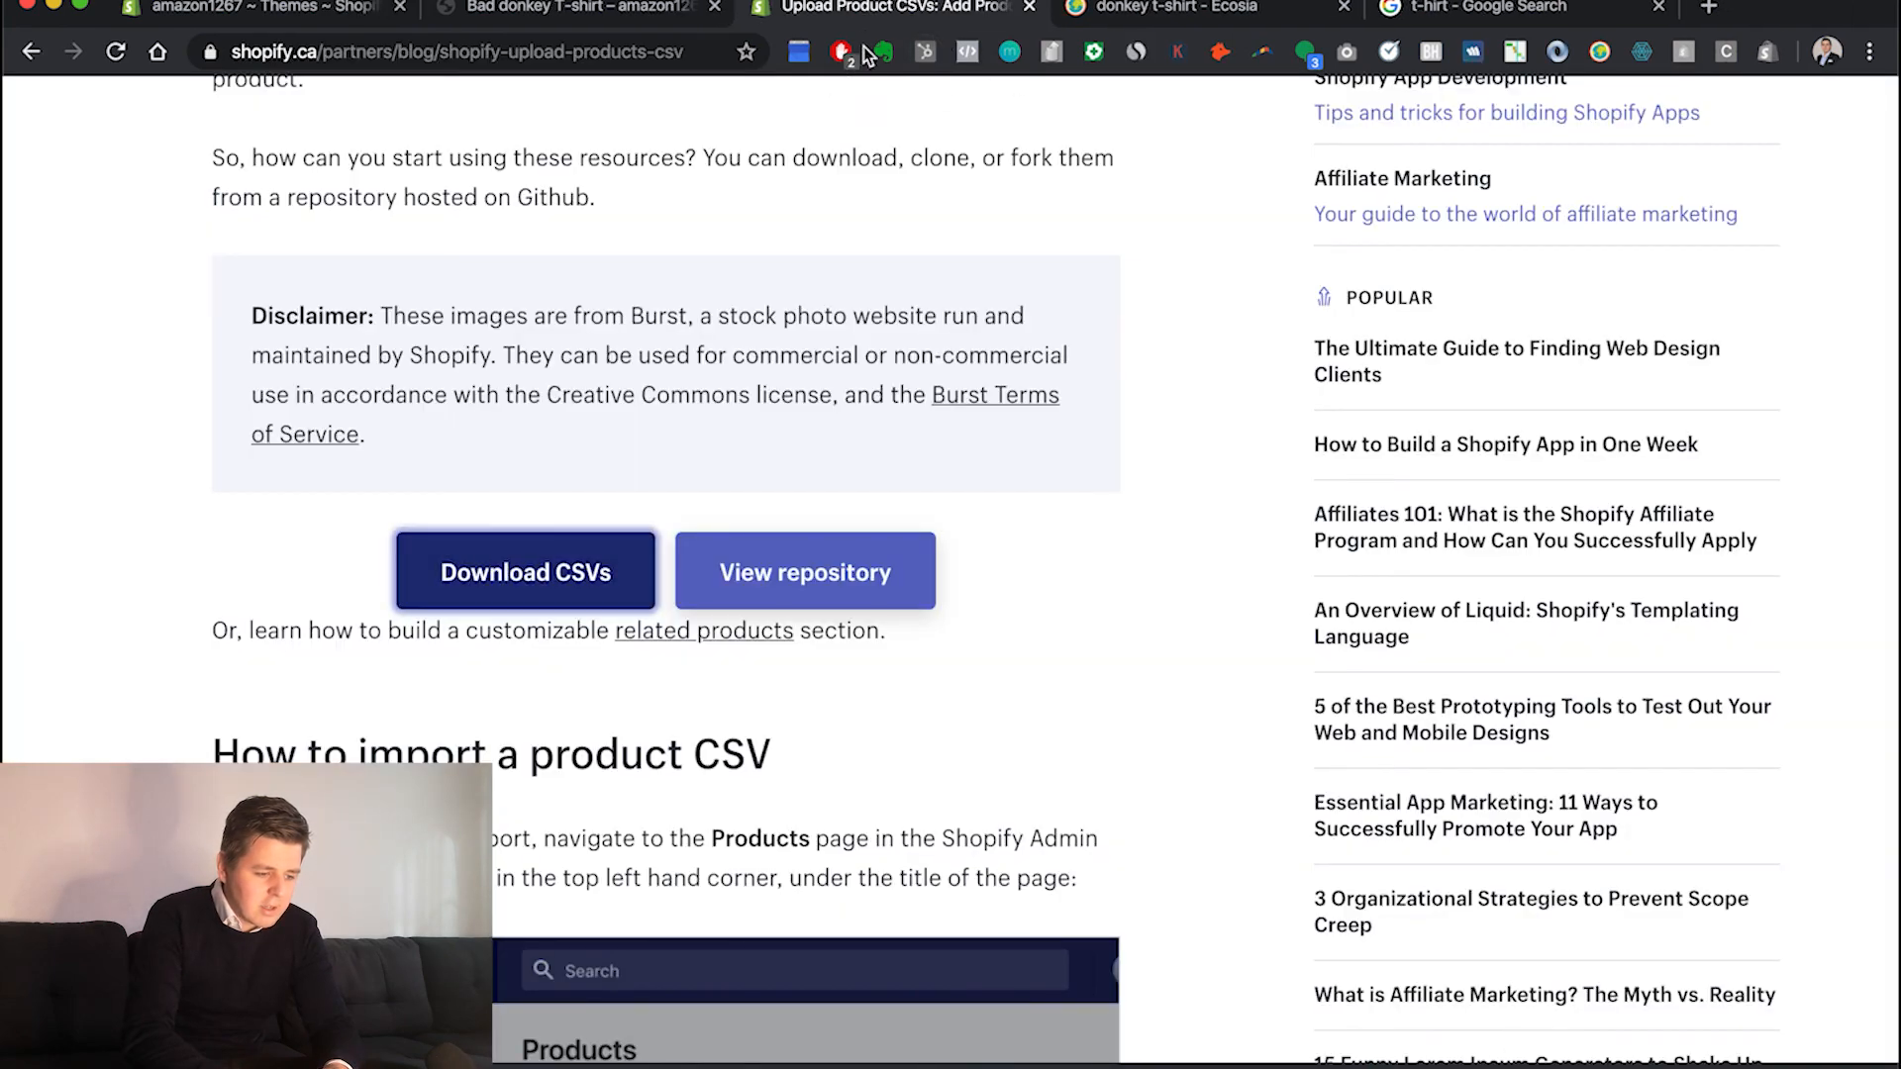
{"action": "left_click", "coordinate": [299, 55]}
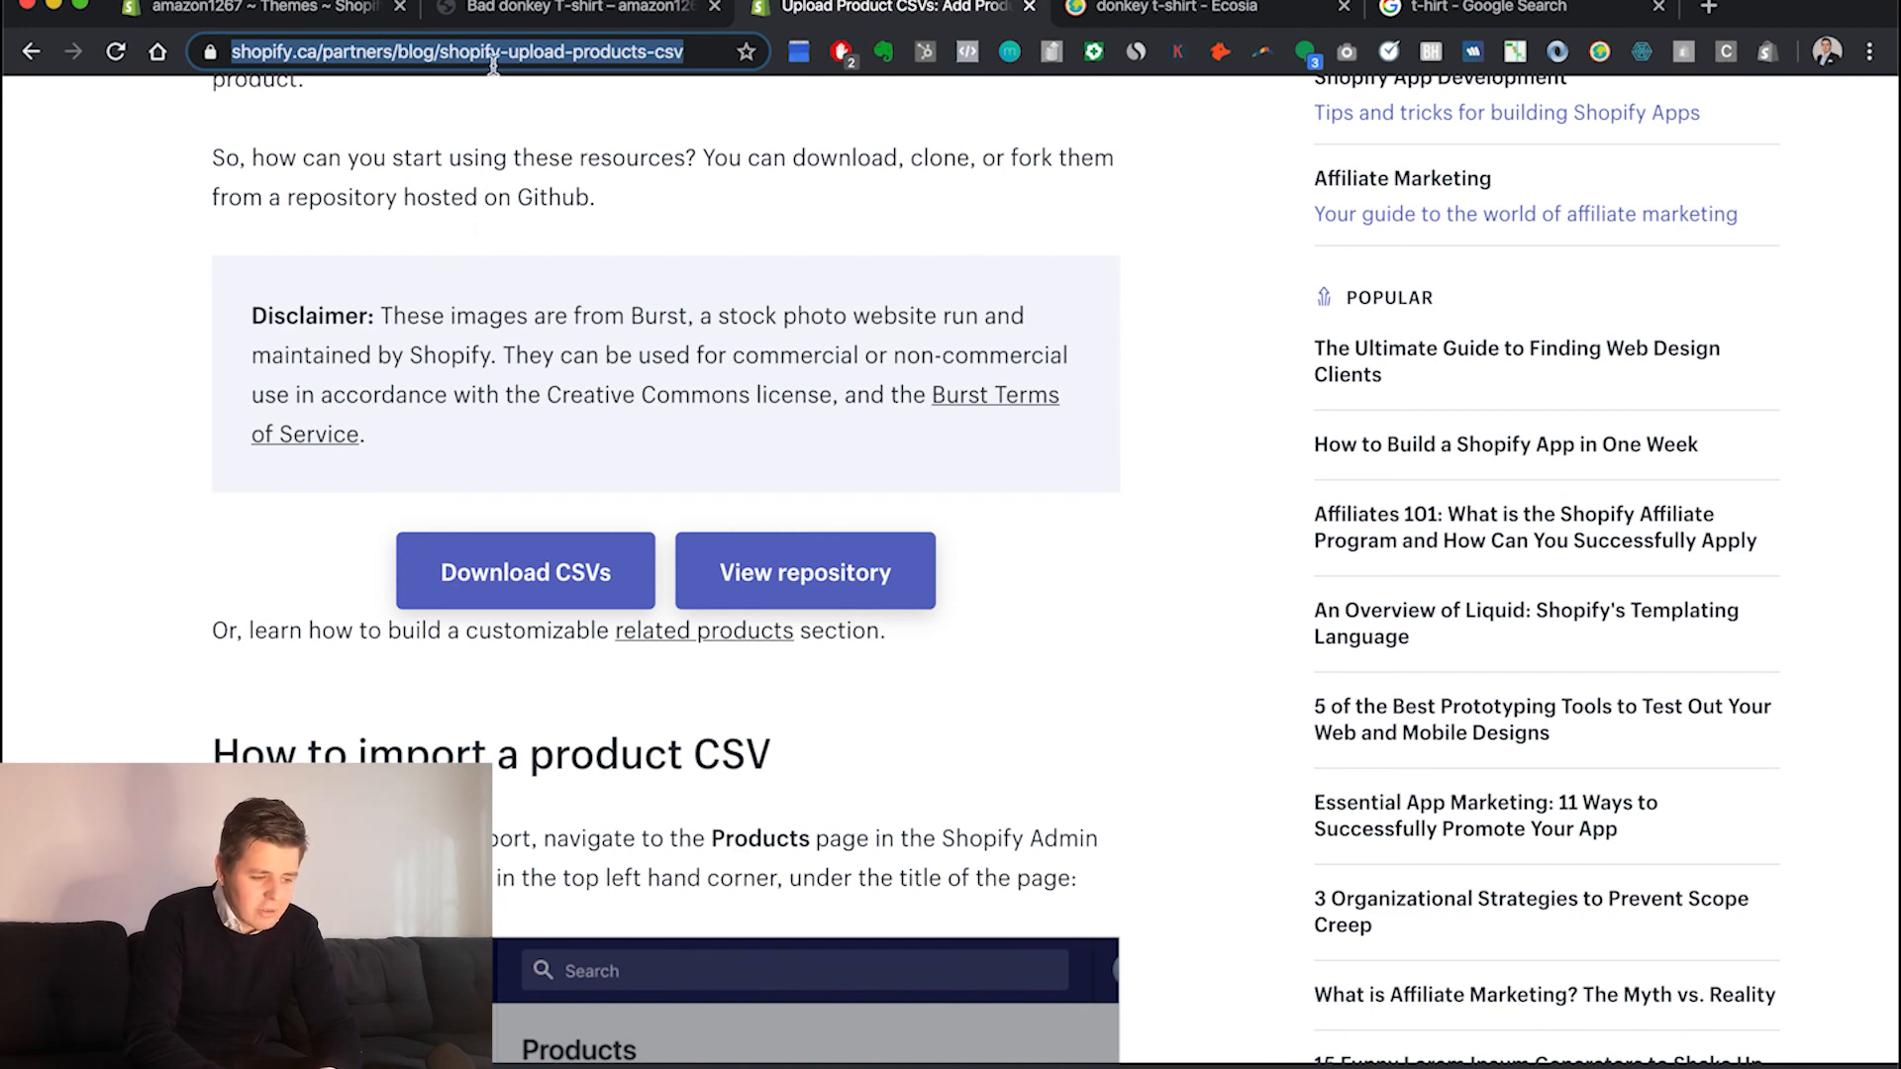
{"action": "mouse_move", "coordinate": [950, 1067]}
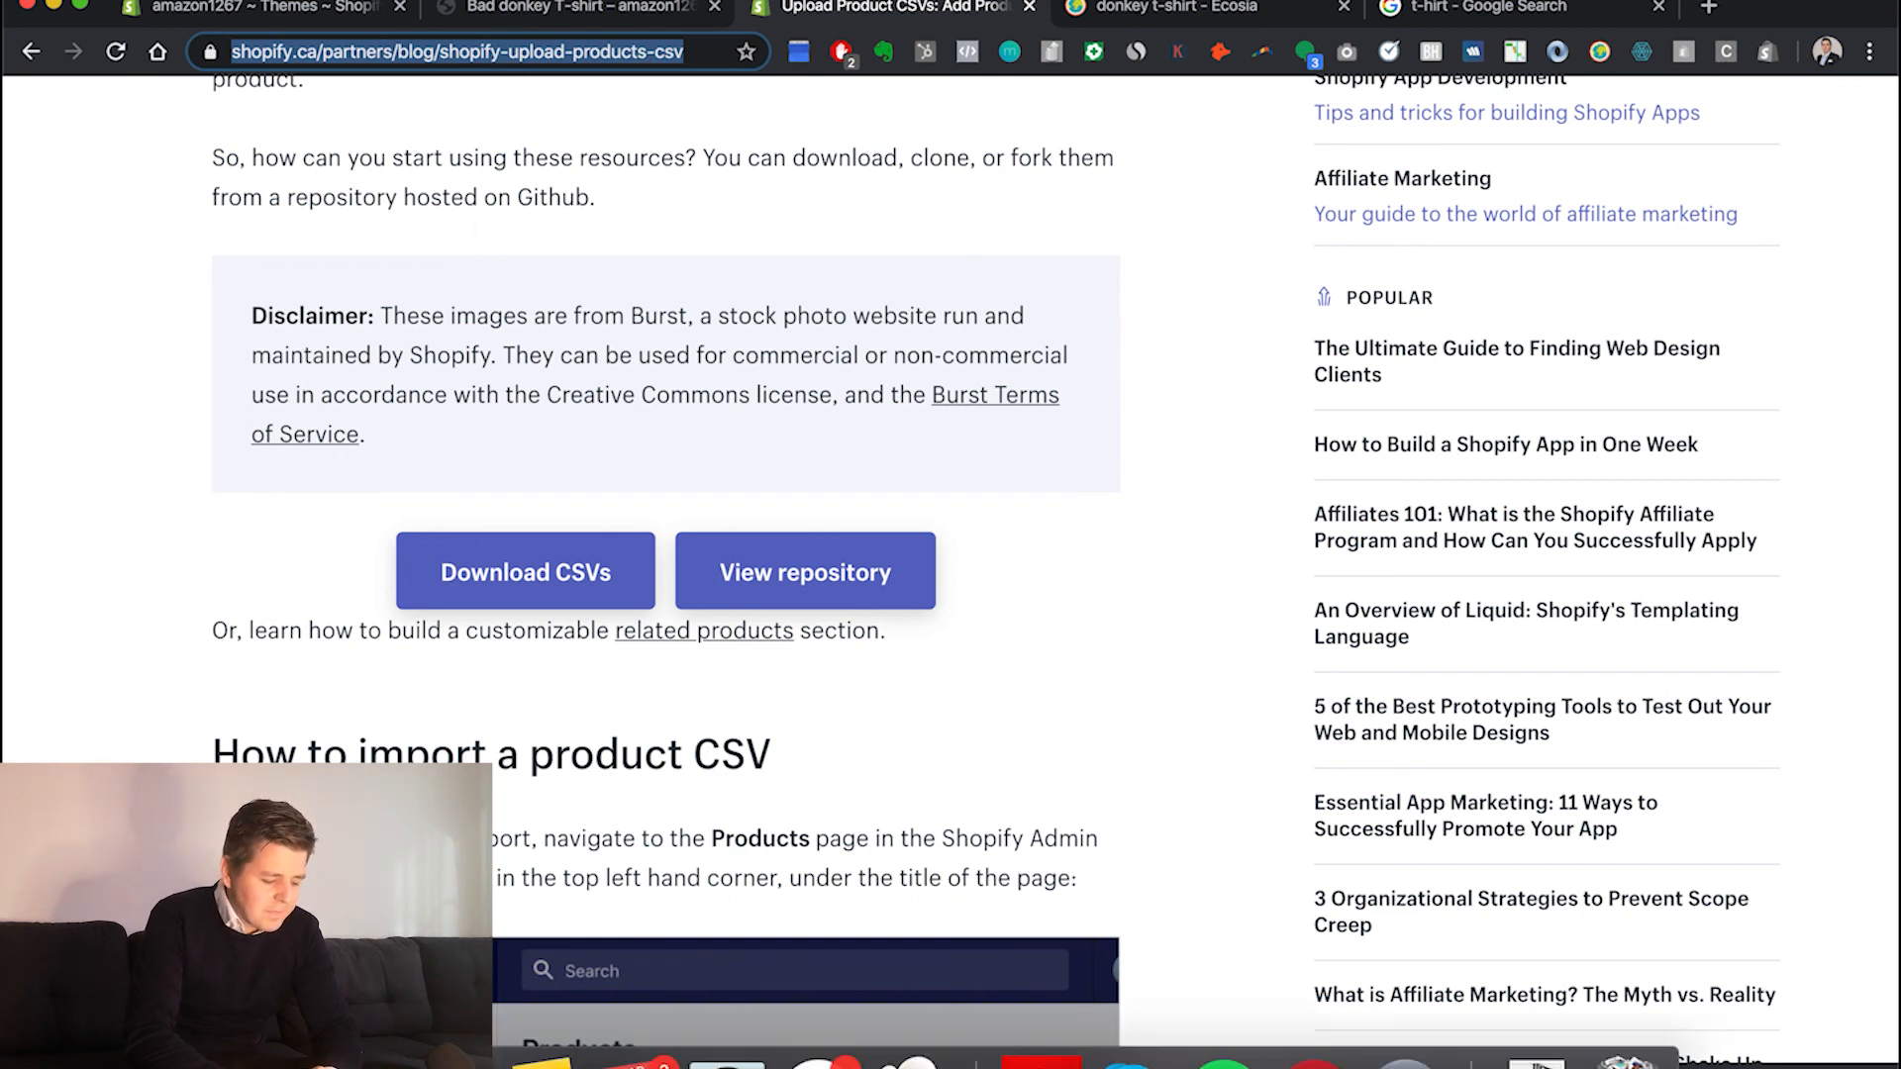
{"action": "left_click", "coordinate": [119, 1067]}
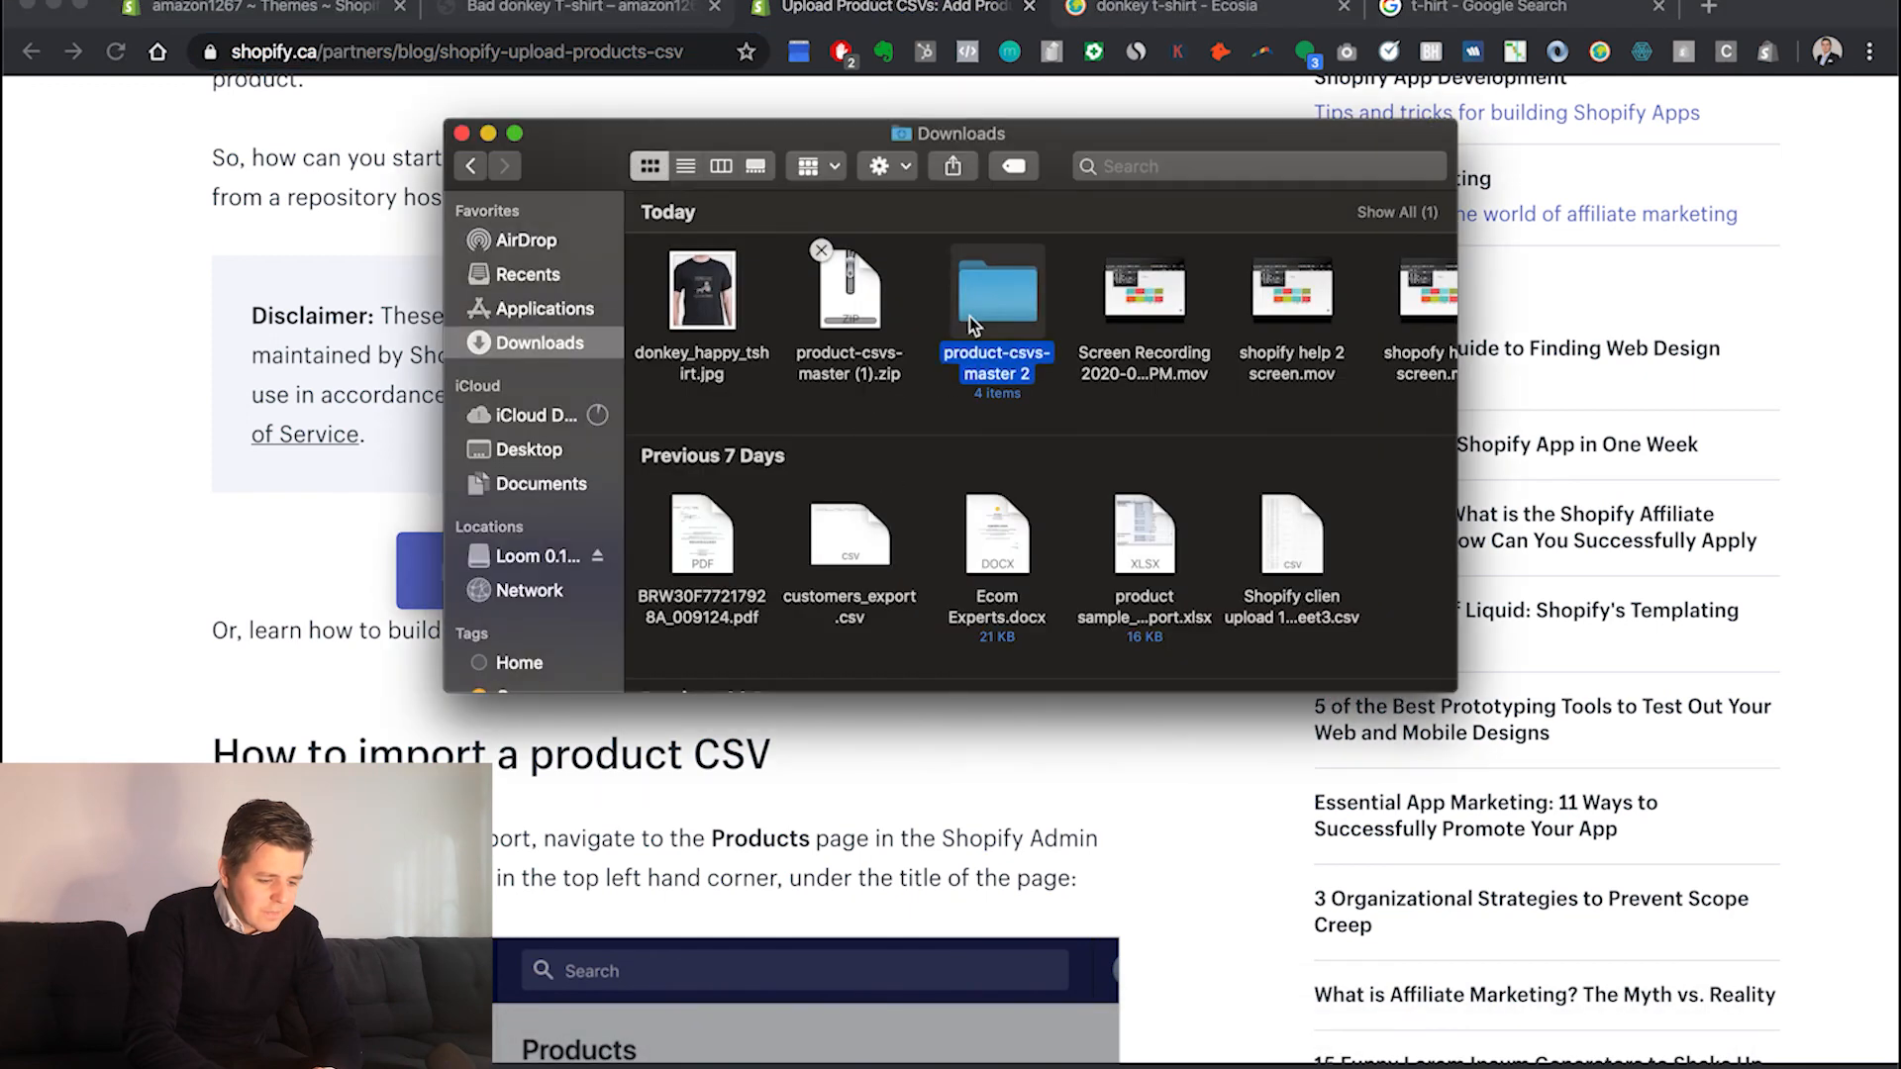
{"action": "double_click", "coordinate": [1012, 281]}
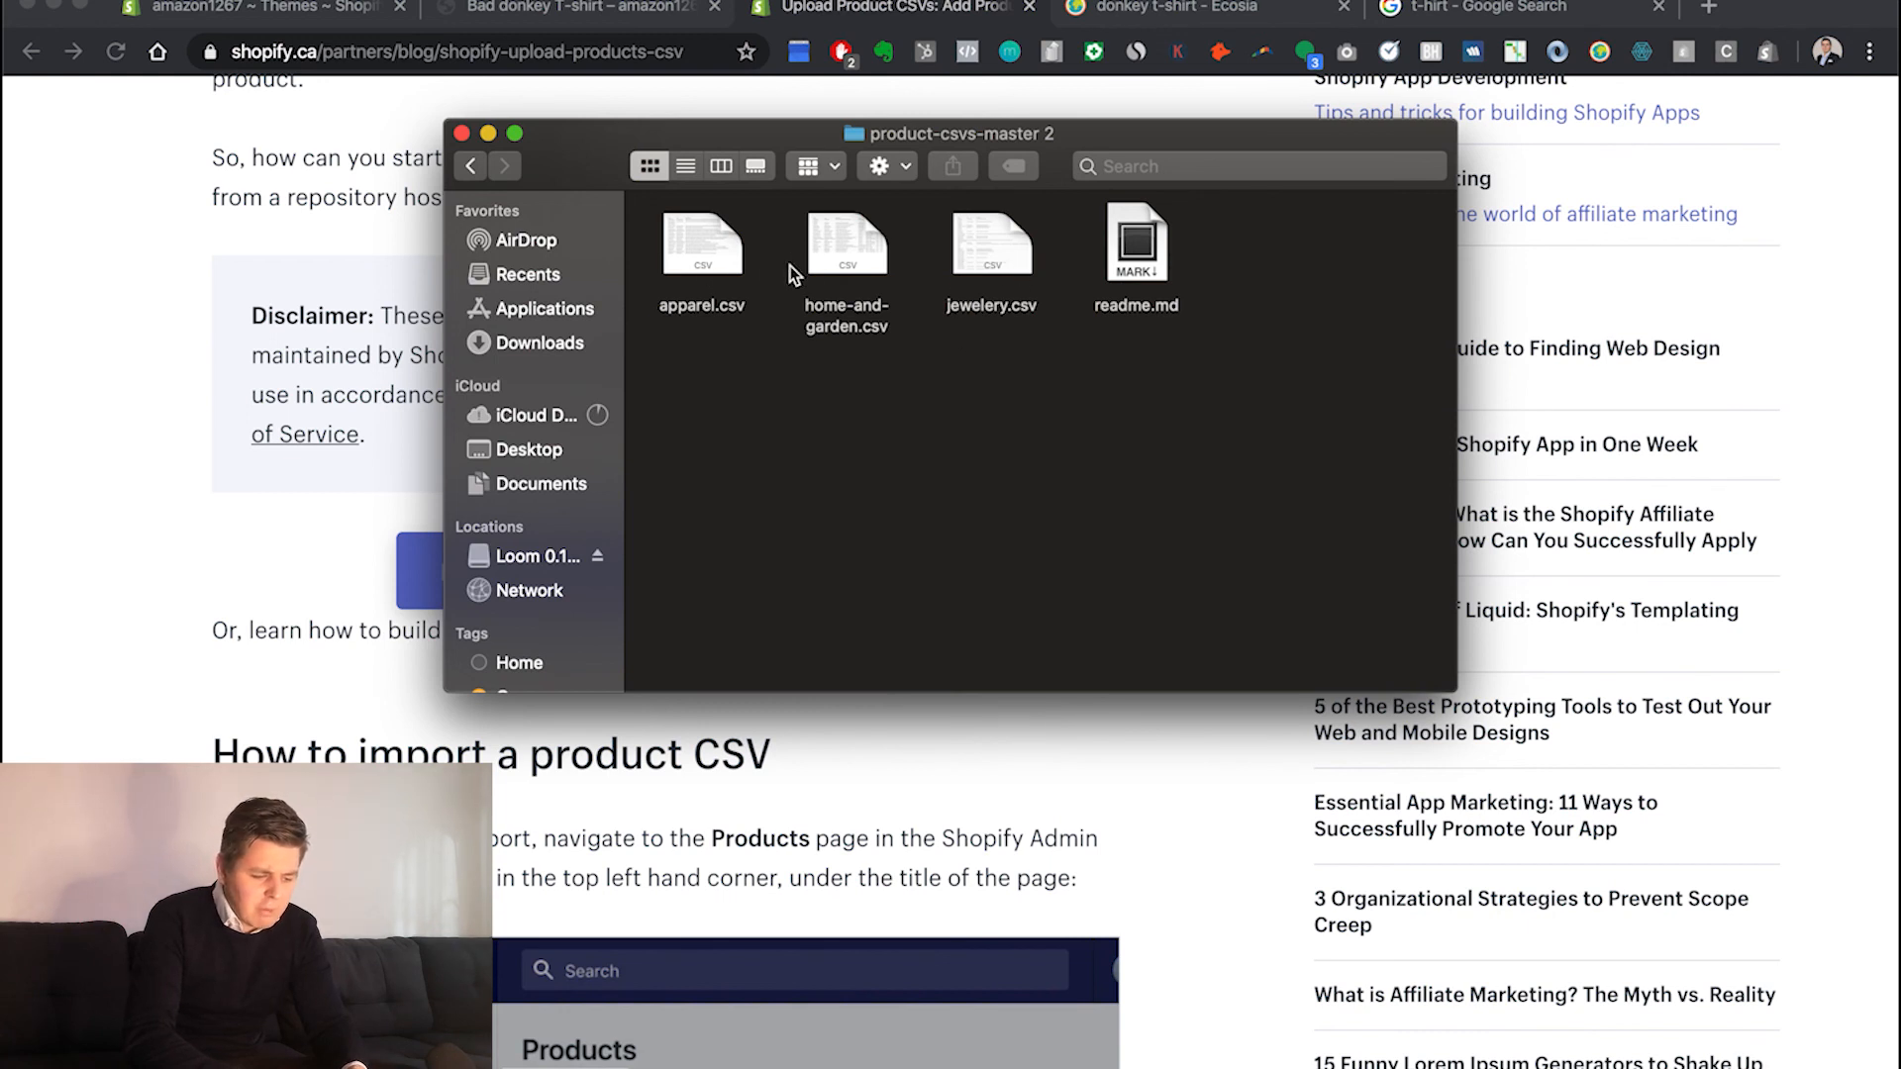
Open apparel.csv in Numbers and dismiss the notice about the Numbers update
{"action": "left_click", "coordinate": [682, 249]}
{"action": "double_click", "coordinate": [681, 251]}
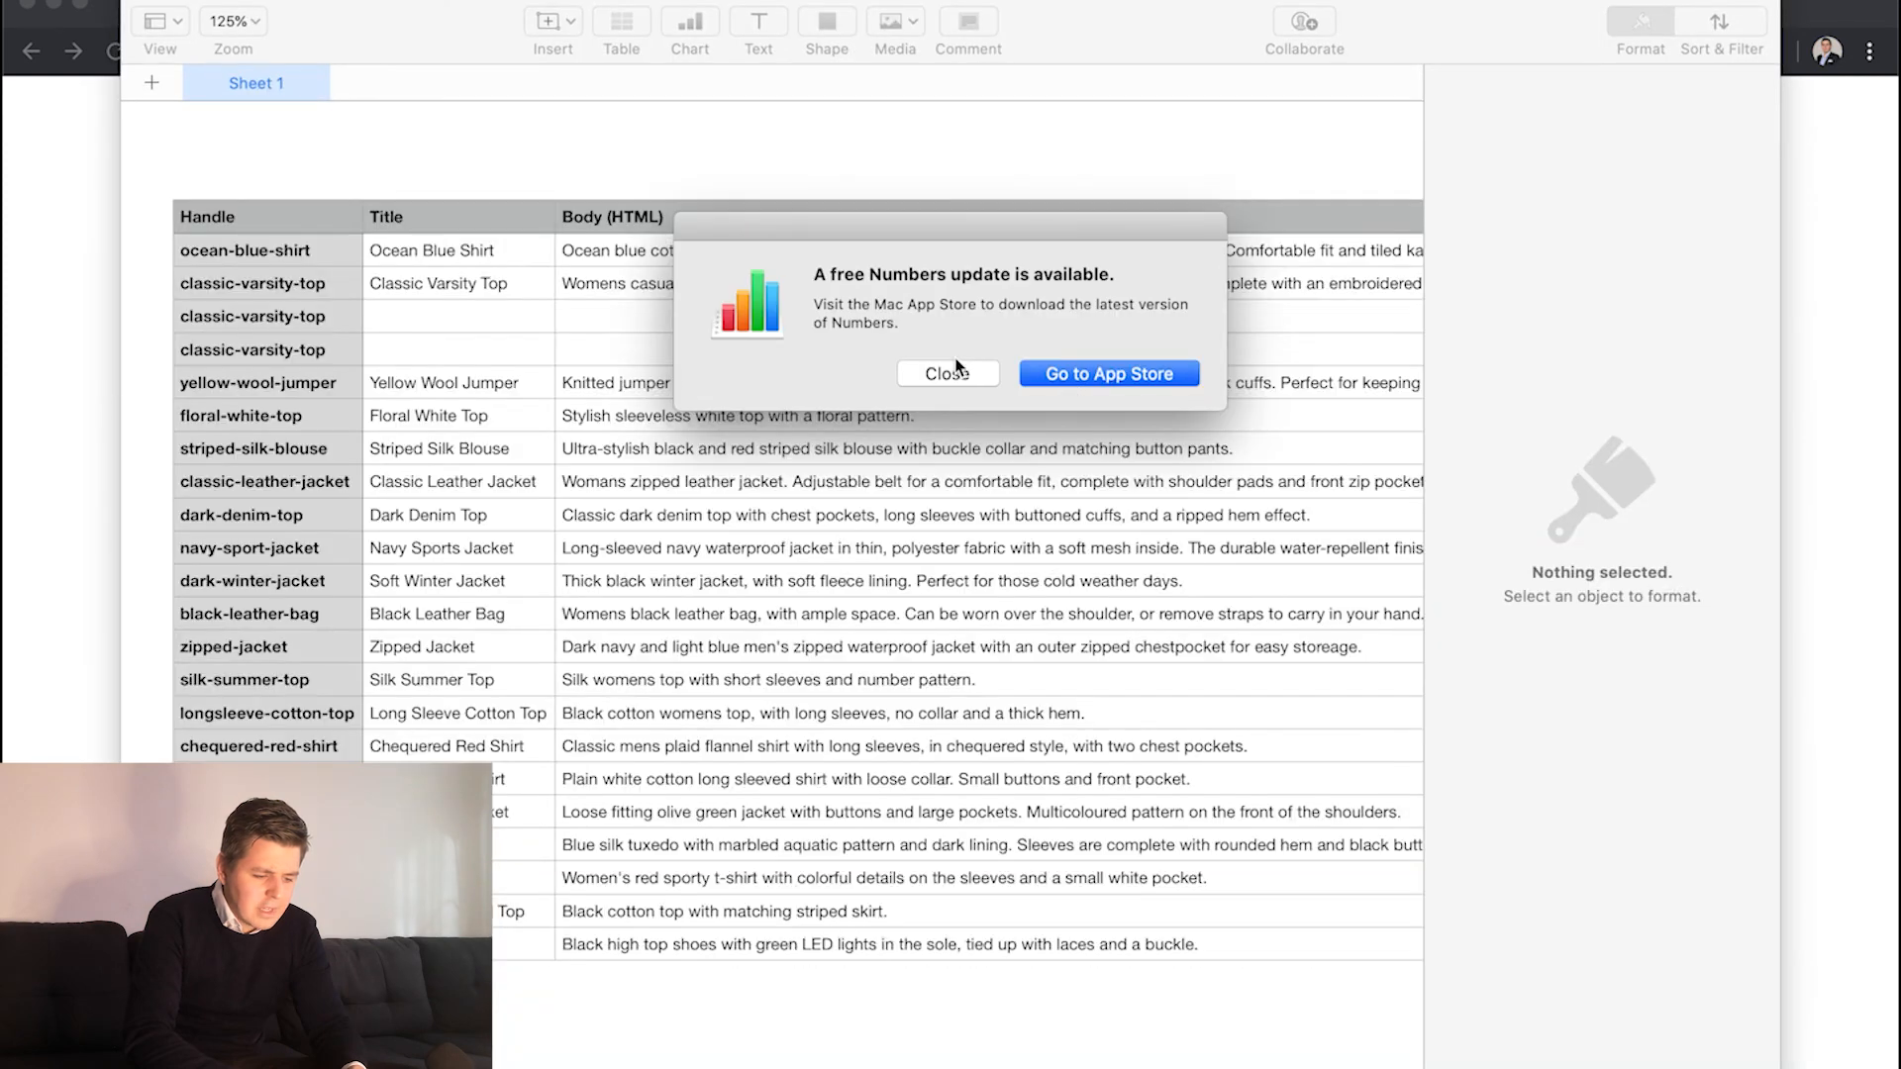
{"action": "left_click", "coordinate": [947, 373]}
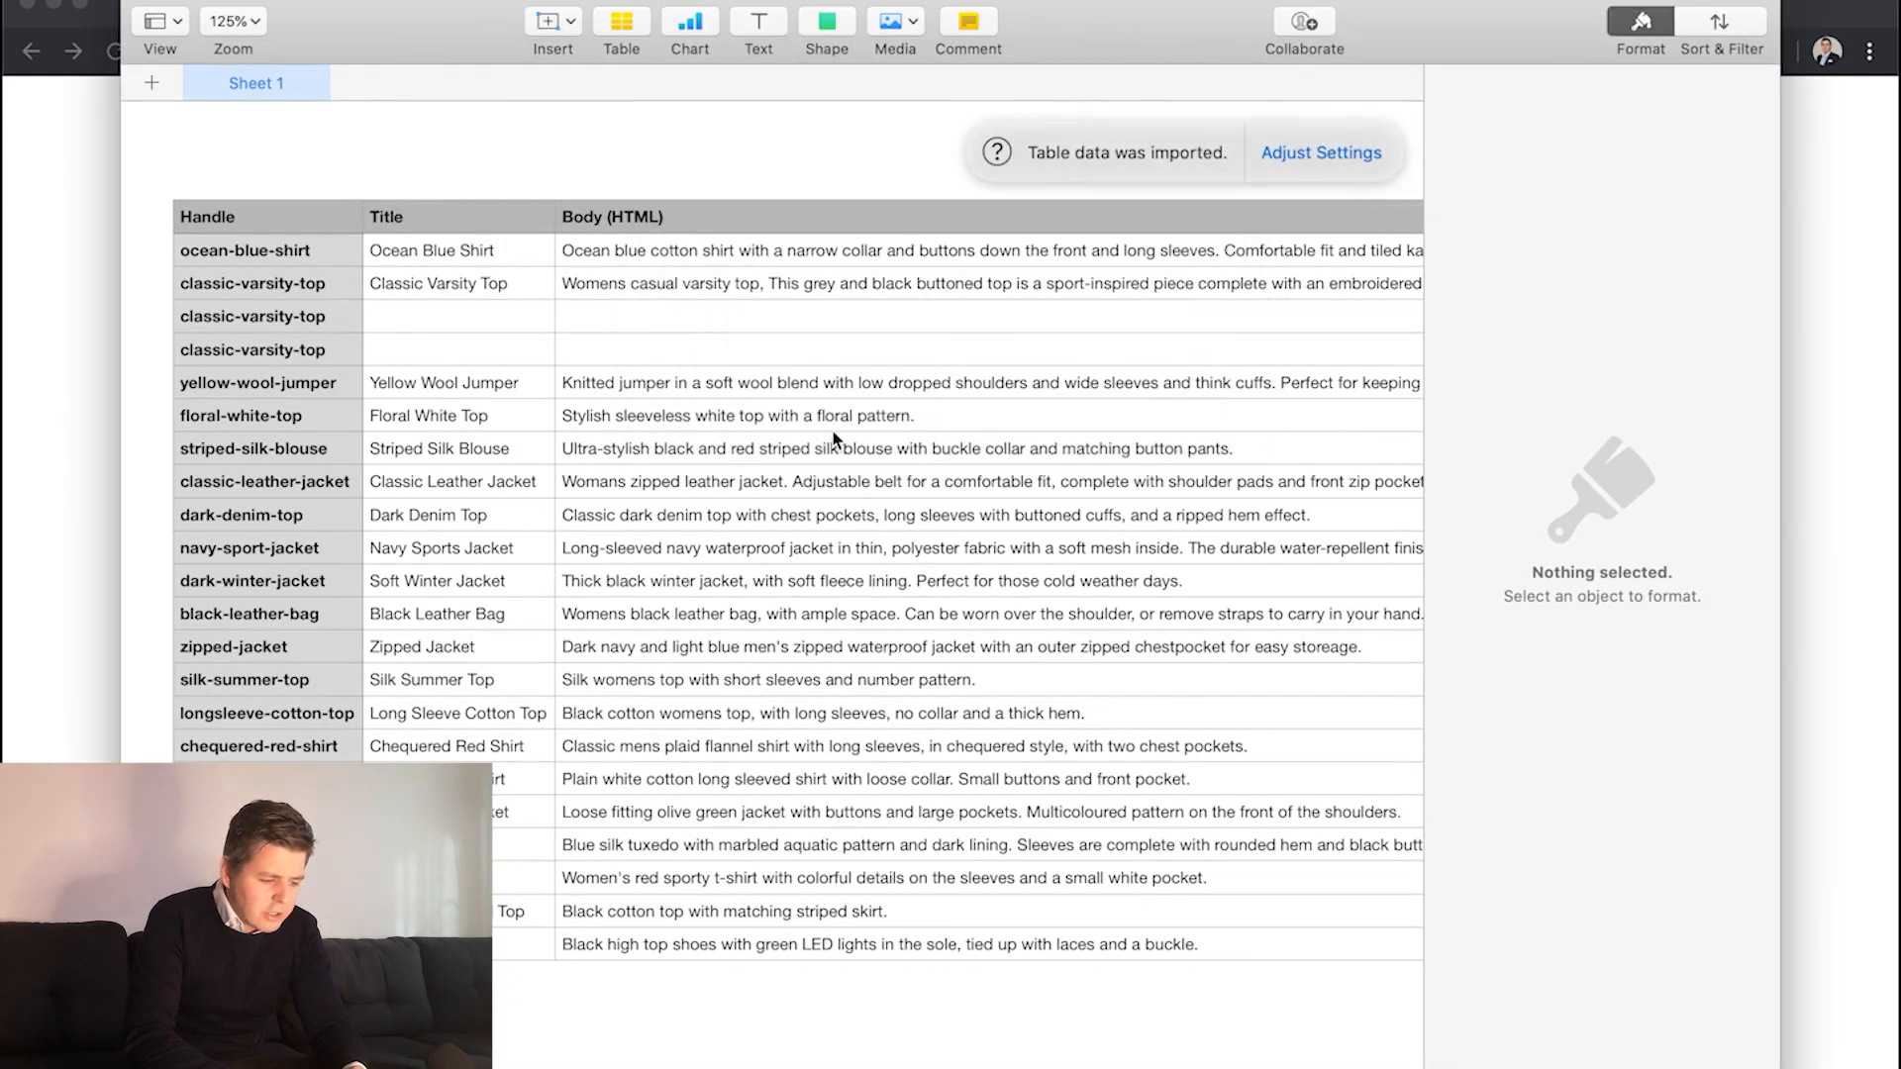
Skim all columns of the apparel sheet from Handle through the variant, image and SEO fields, and return to the first column
{"action": "scroll", "coordinate": [833, 439], "scroll_direction": "right", "scroll_amount": 15}
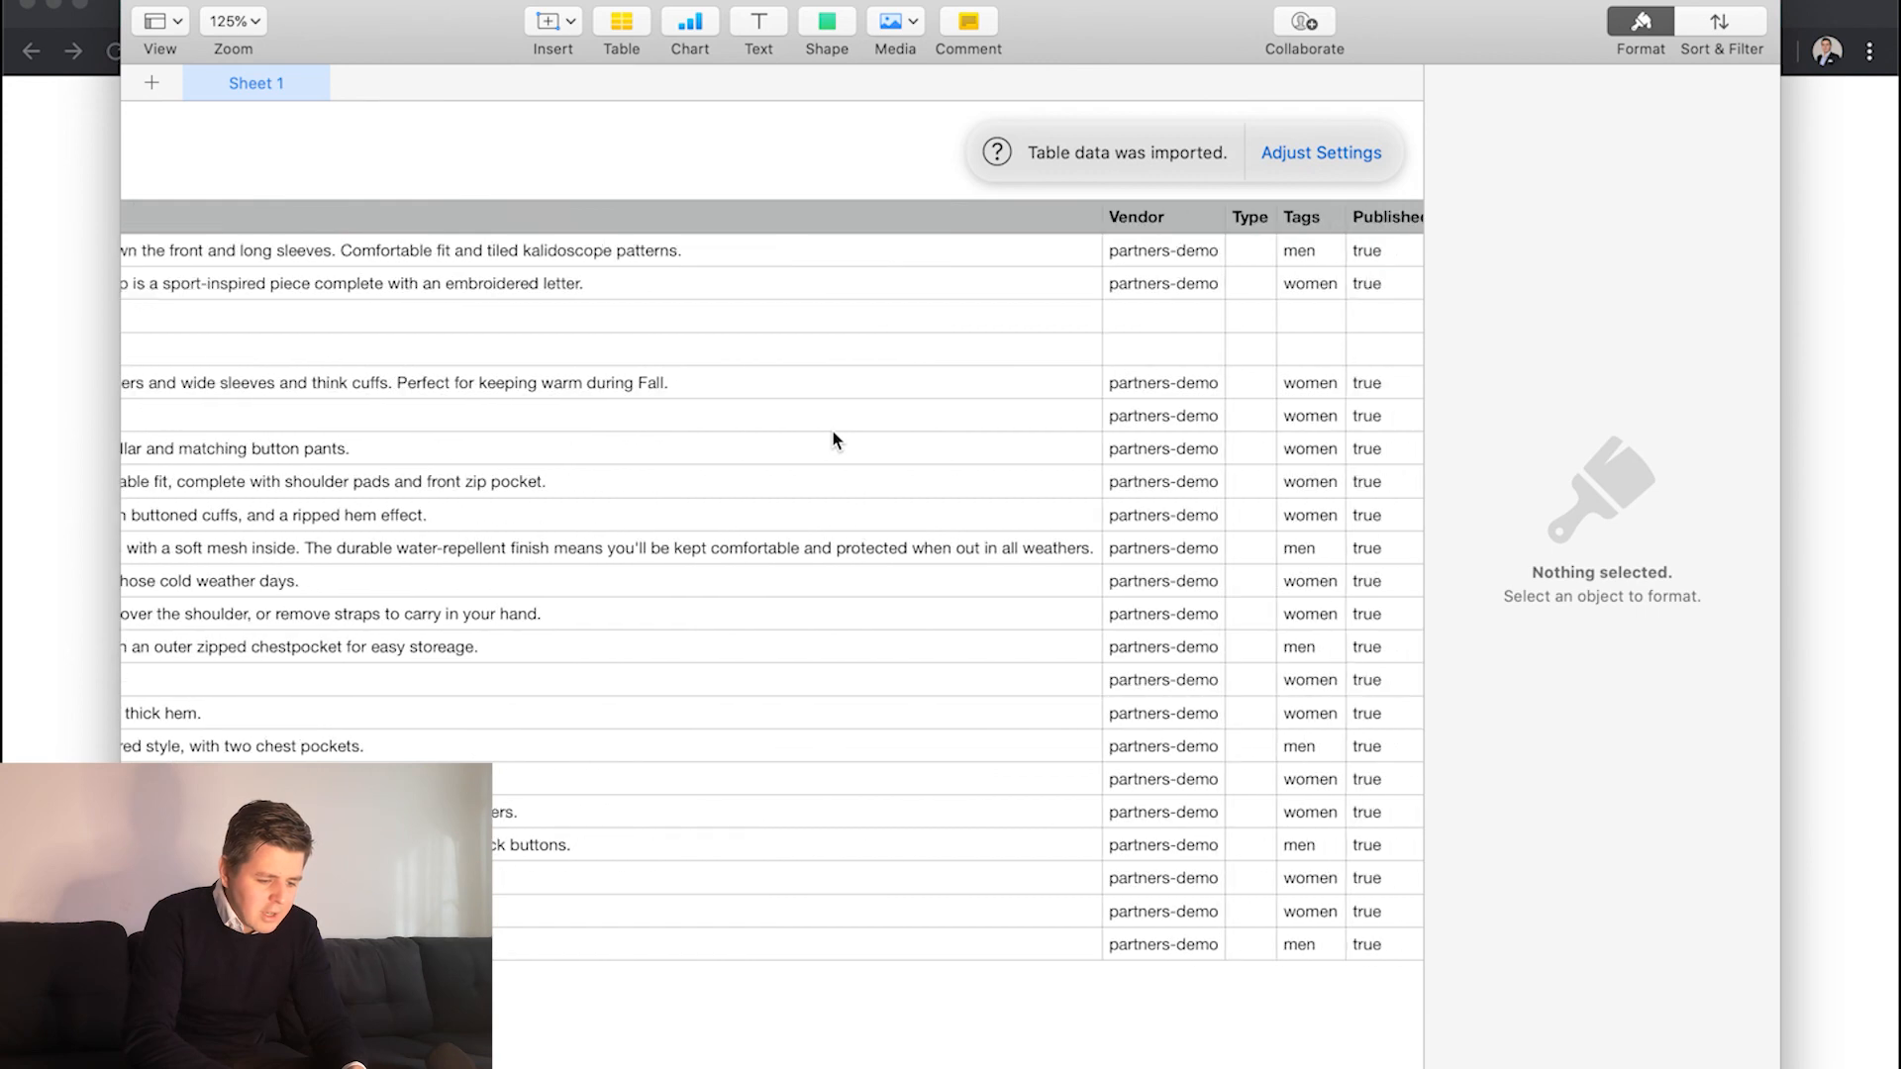
{"action": "scroll", "coordinate": [833, 439], "scroll_direction": "right", "scroll_amount": 15}
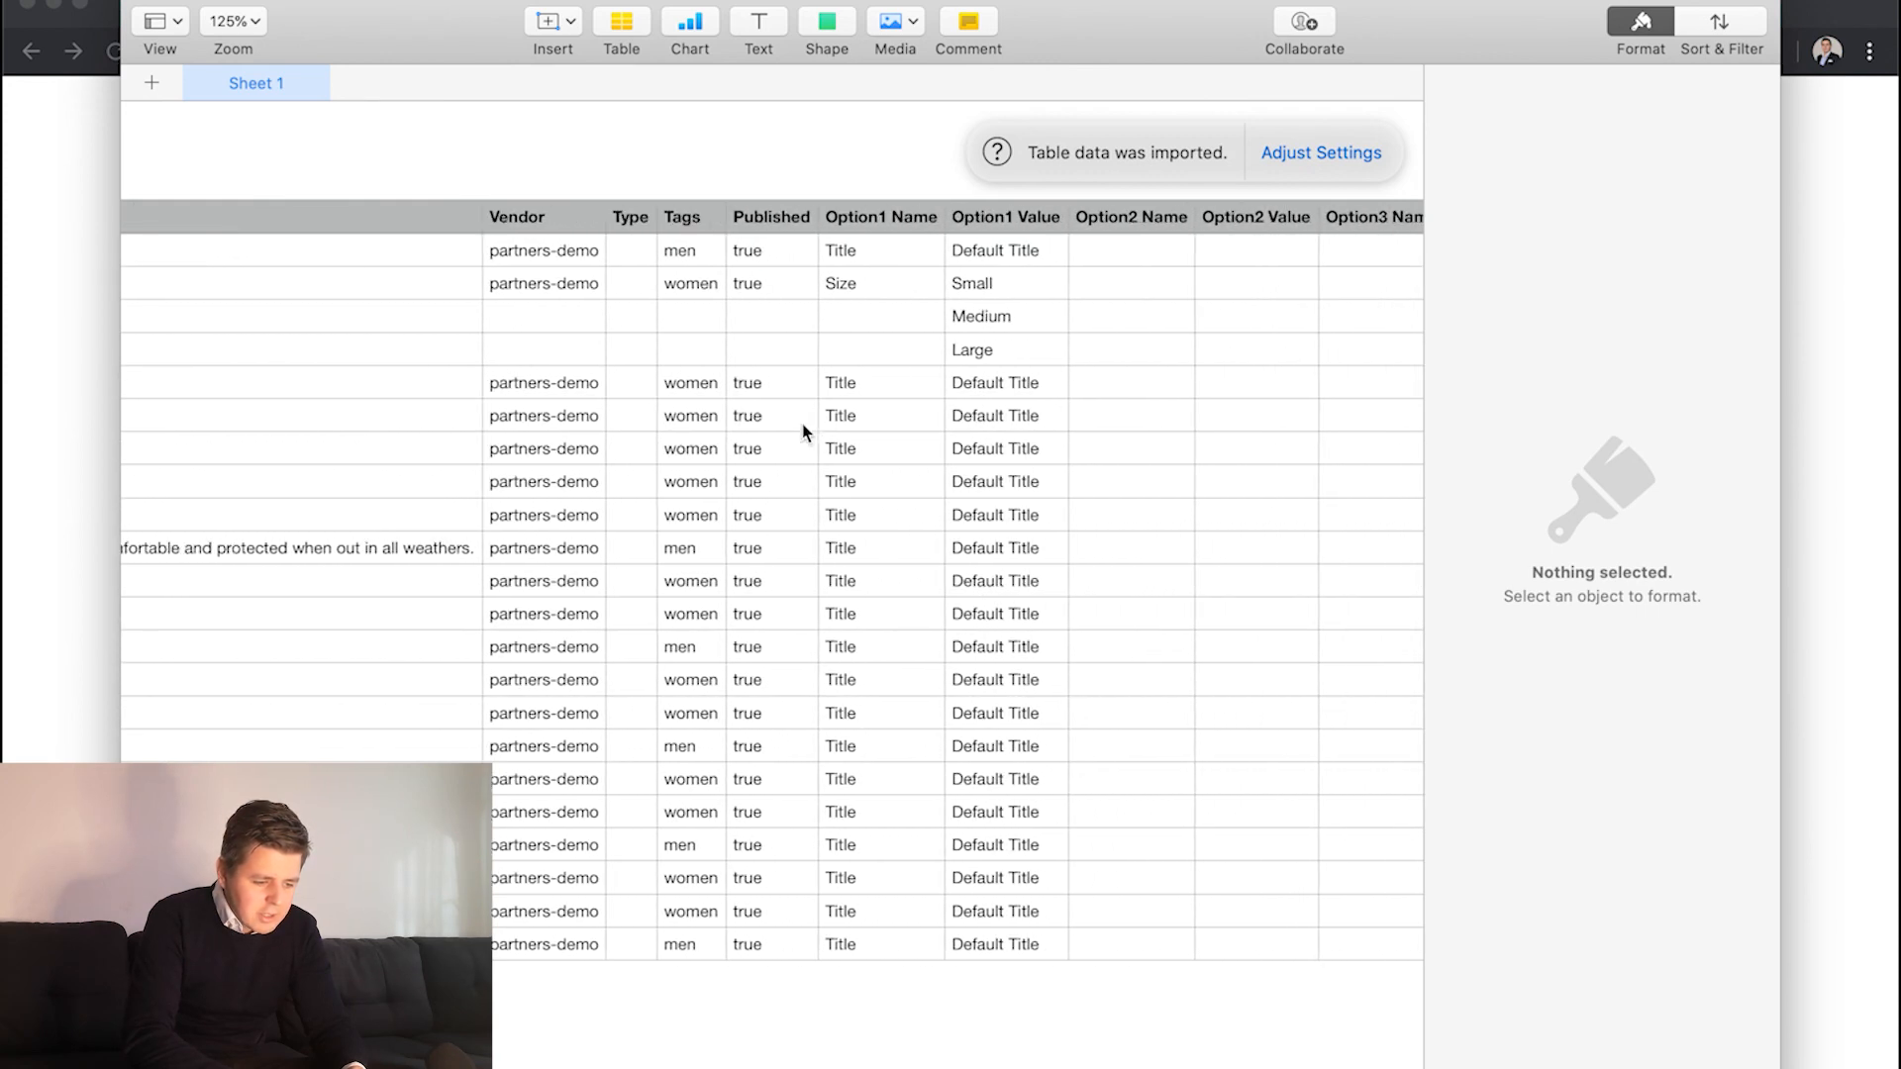
{"action": "scroll", "coordinate": [802, 425], "scroll_direction": "right", "scroll_amount": 10}
{"action": "scroll", "coordinate": [802, 426], "scroll_direction": "left", "scroll_amount": 15}
{"action": "scroll", "coordinate": [1053, 545], "scroll_direction": "right", "scroll_amount": 20}
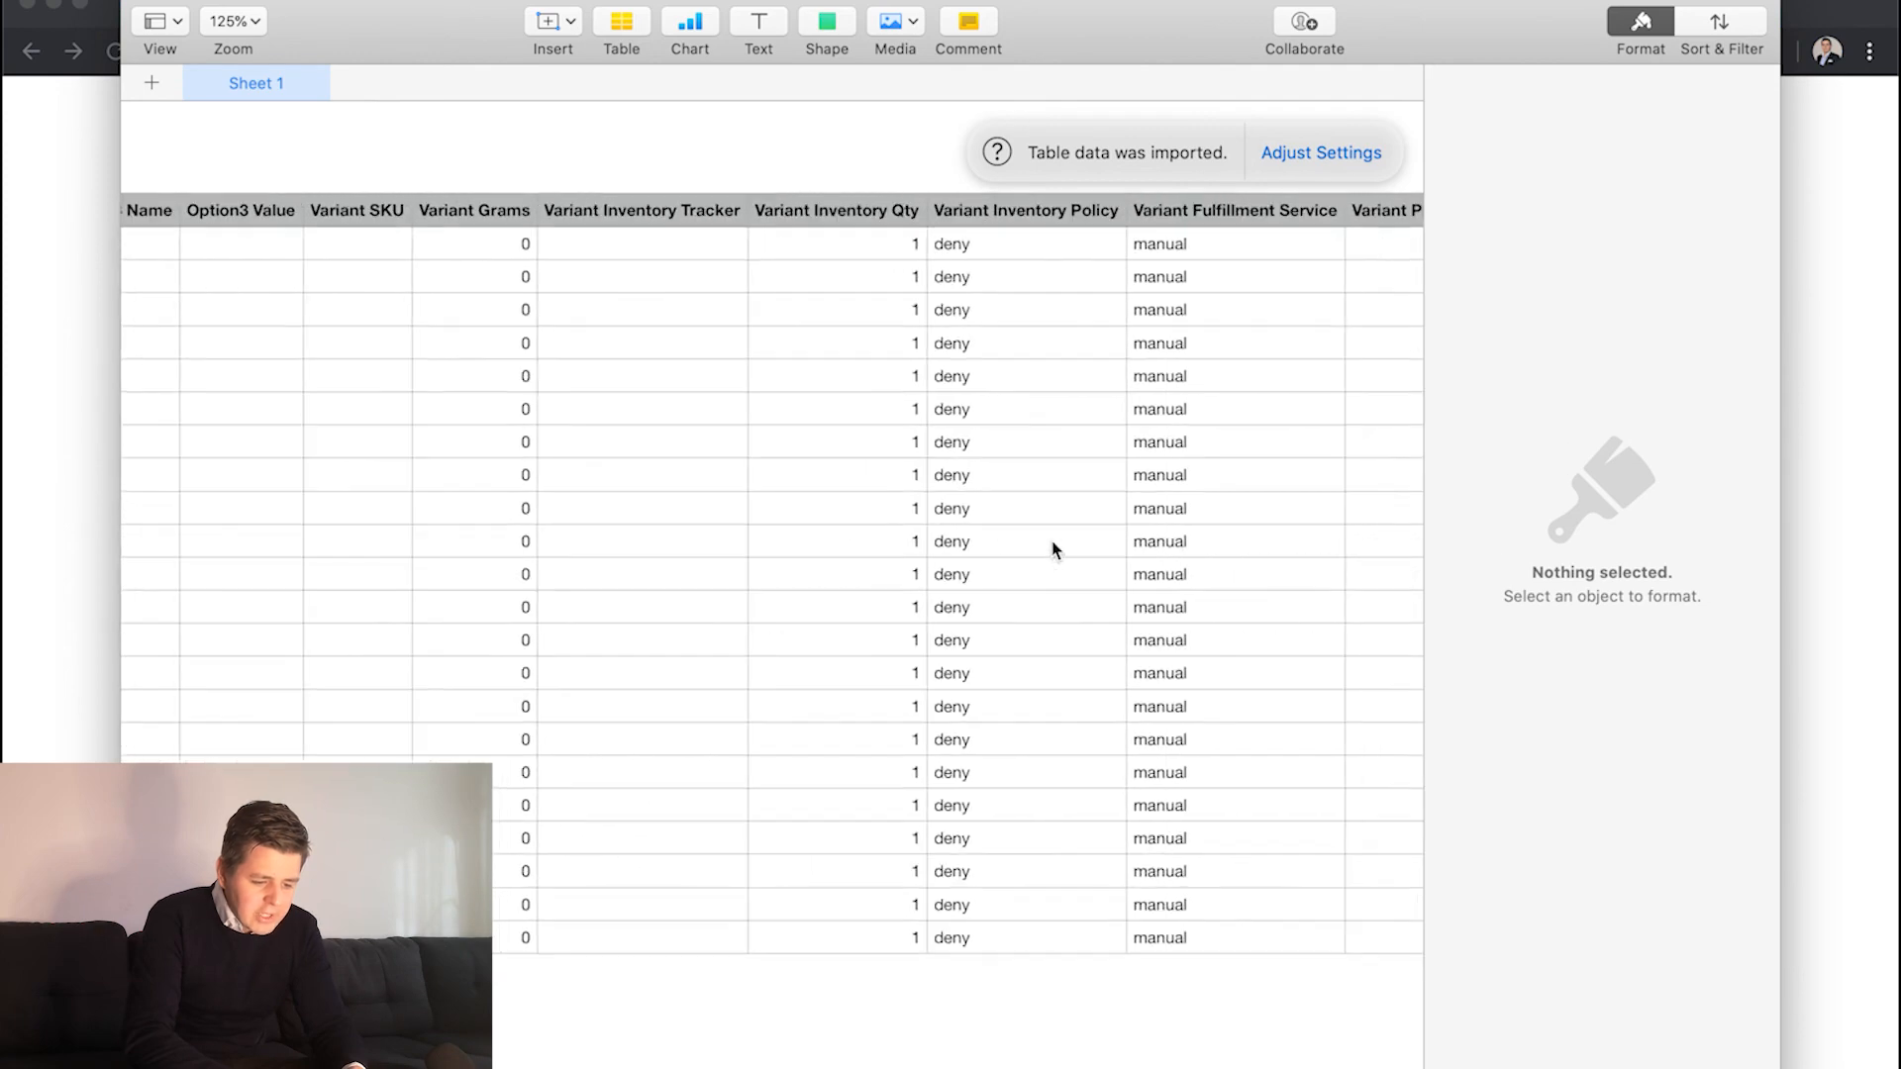
{"action": "scroll", "coordinate": [1053, 544], "scroll_direction": "right", "scroll_amount": 20}
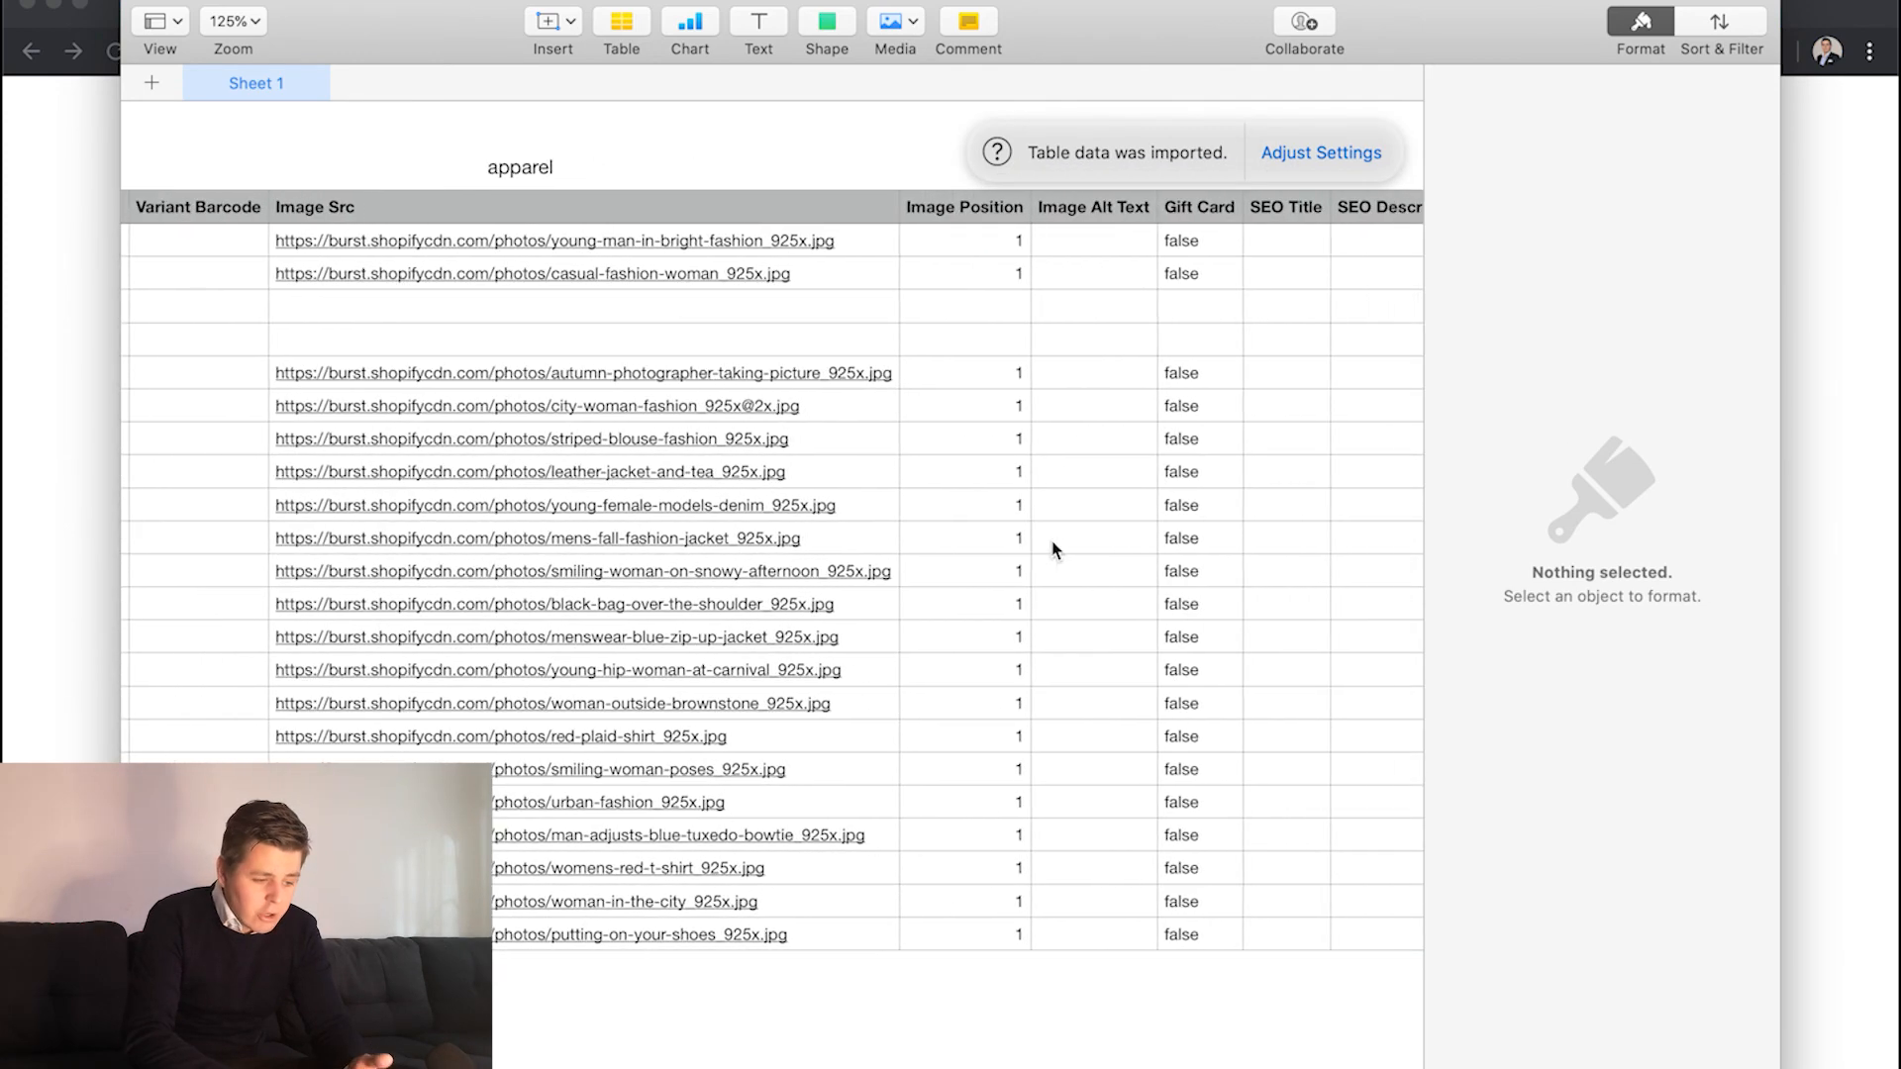
{"action": "scroll", "coordinate": [1054, 549], "scroll_direction": "right", "scroll_amount": 10}
{"action": "scroll", "coordinate": [1053, 550], "scroll_direction": "left", "scroll_amount": 20}
{"action": "scroll", "coordinate": [1053, 549], "scroll_direction": "left", "scroll_amount": 10}
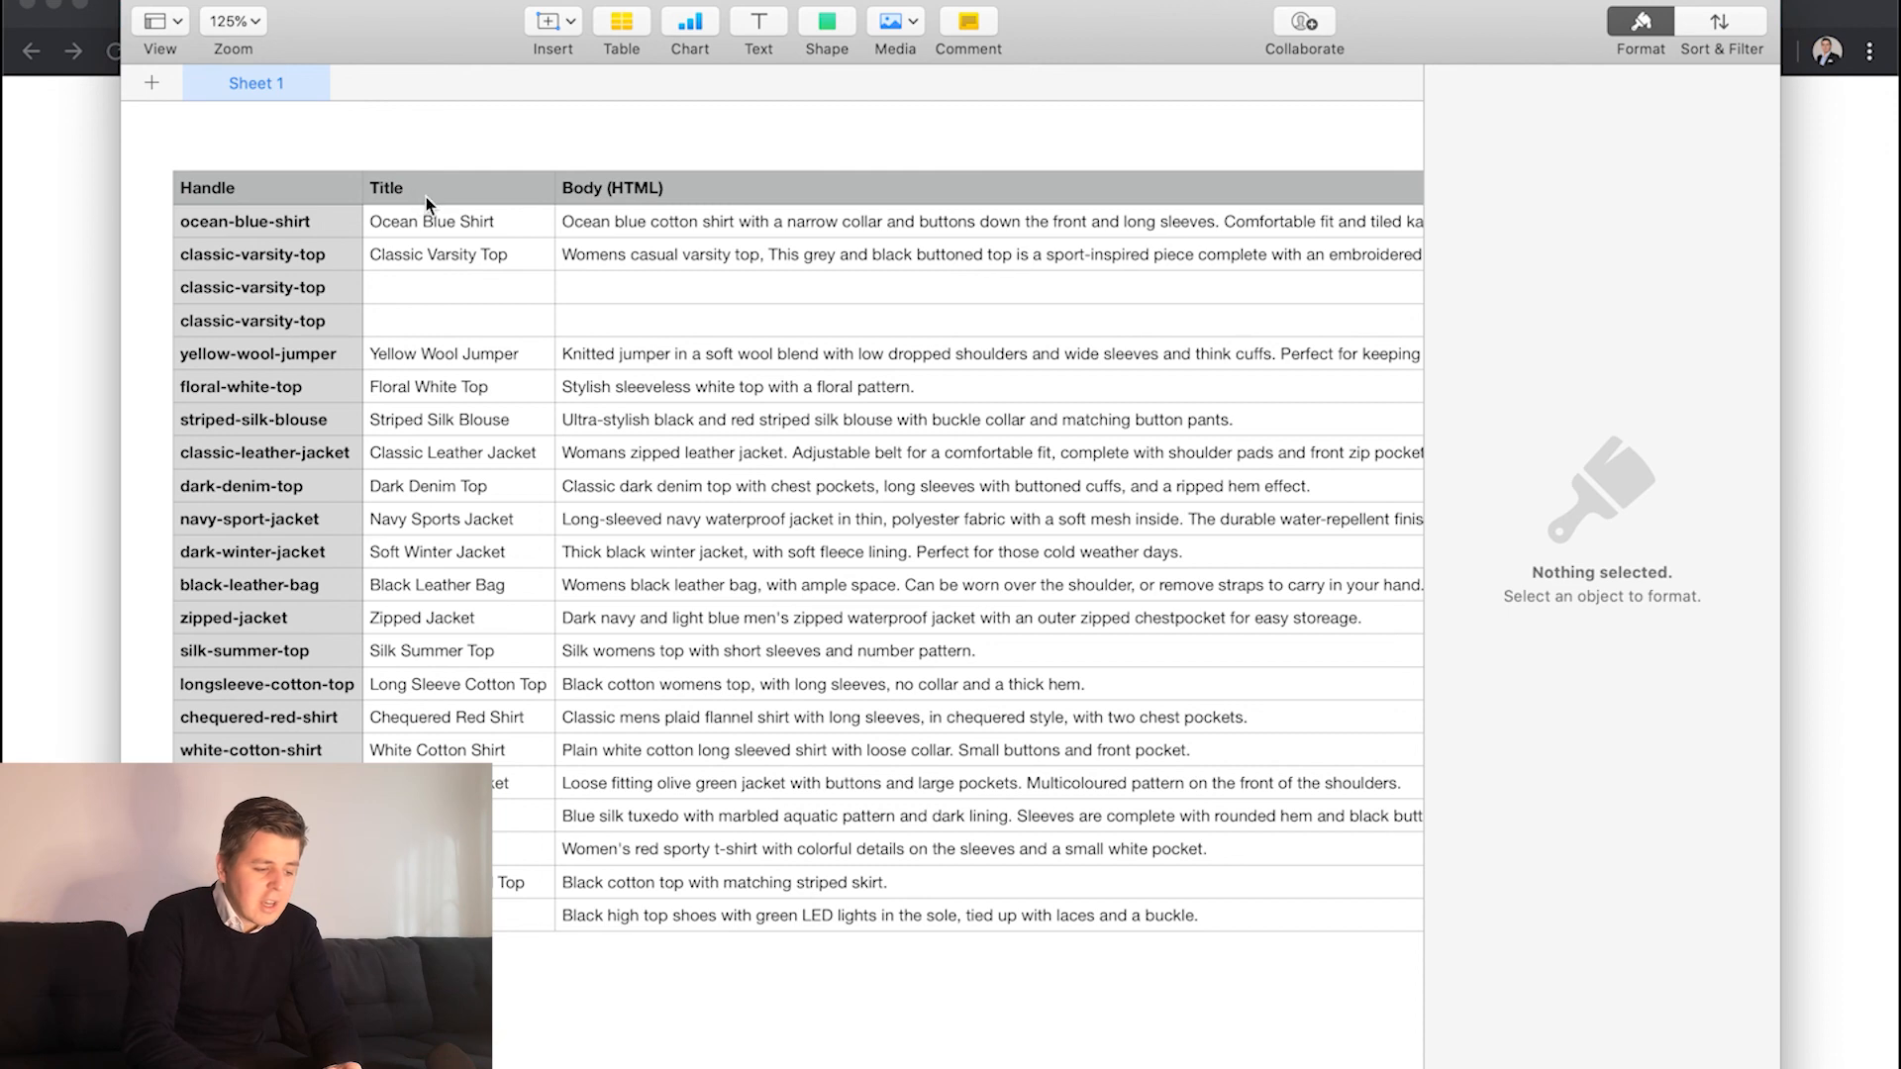
Examine the Title, Body (HTML), Vendor, Type, Tags, Published and Option1 columns, including the Classic Varsity Top's size rows
{"action": "scroll", "coordinate": [425, 198], "scroll_direction": "right", "scroll_amount": 3}
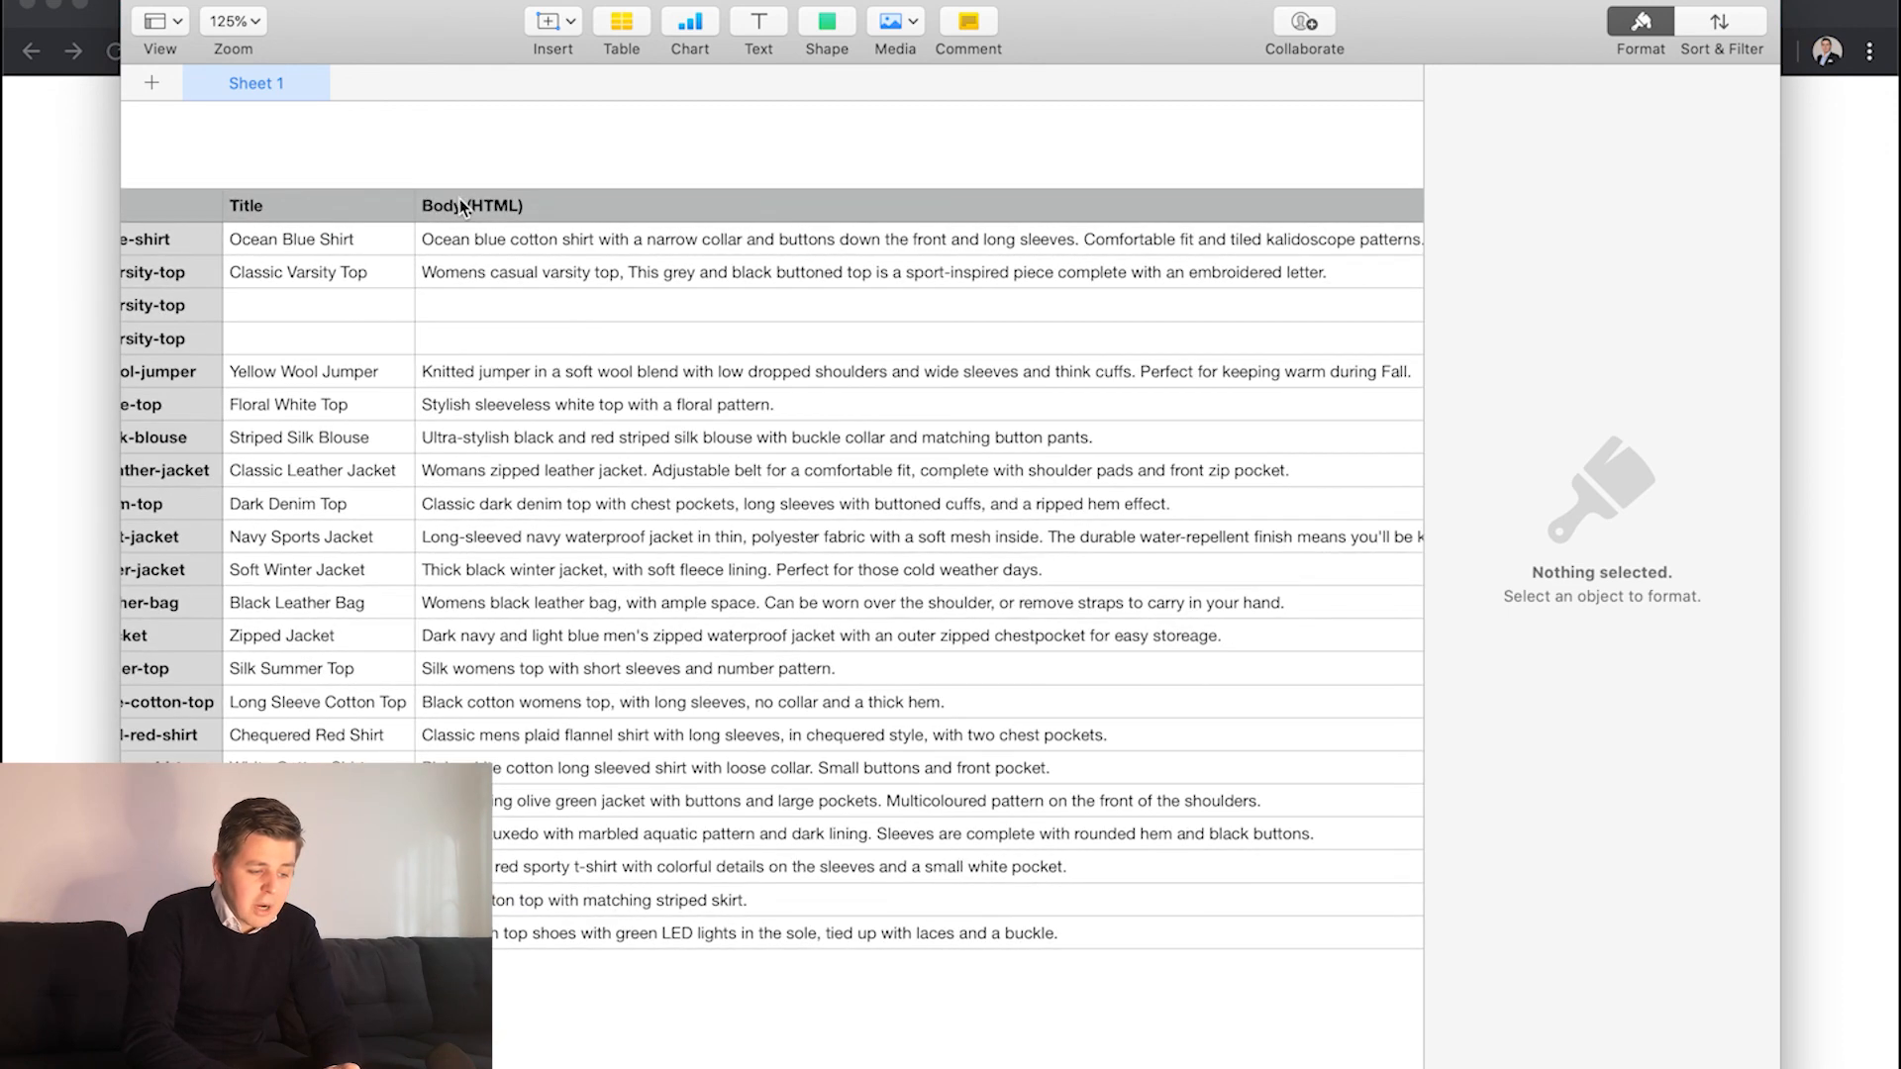
{"action": "scroll", "coordinate": [570, 215], "scroll_direction": "right", "scroll_amount": 2}
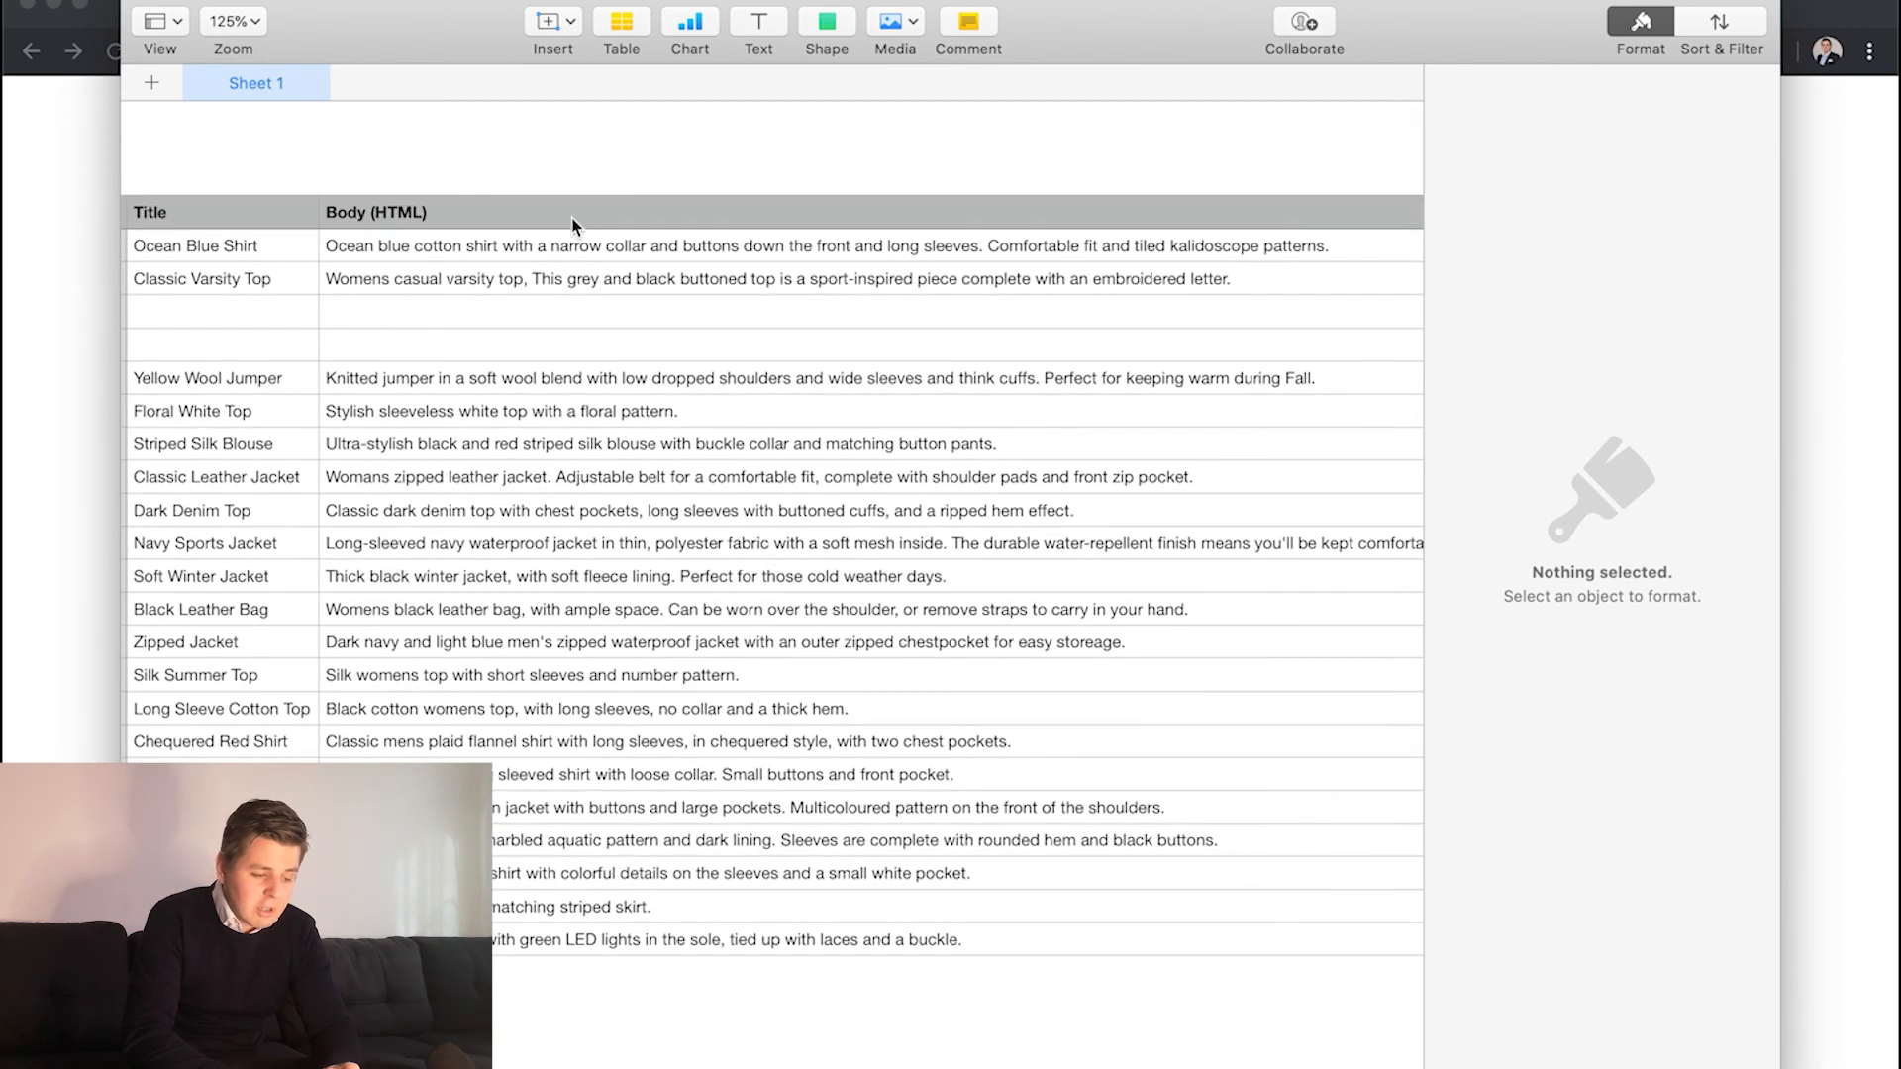
{"action": "scroll", "coordinate": [590, 241], "scroll_direction": "right", "scroll_amount": 15}
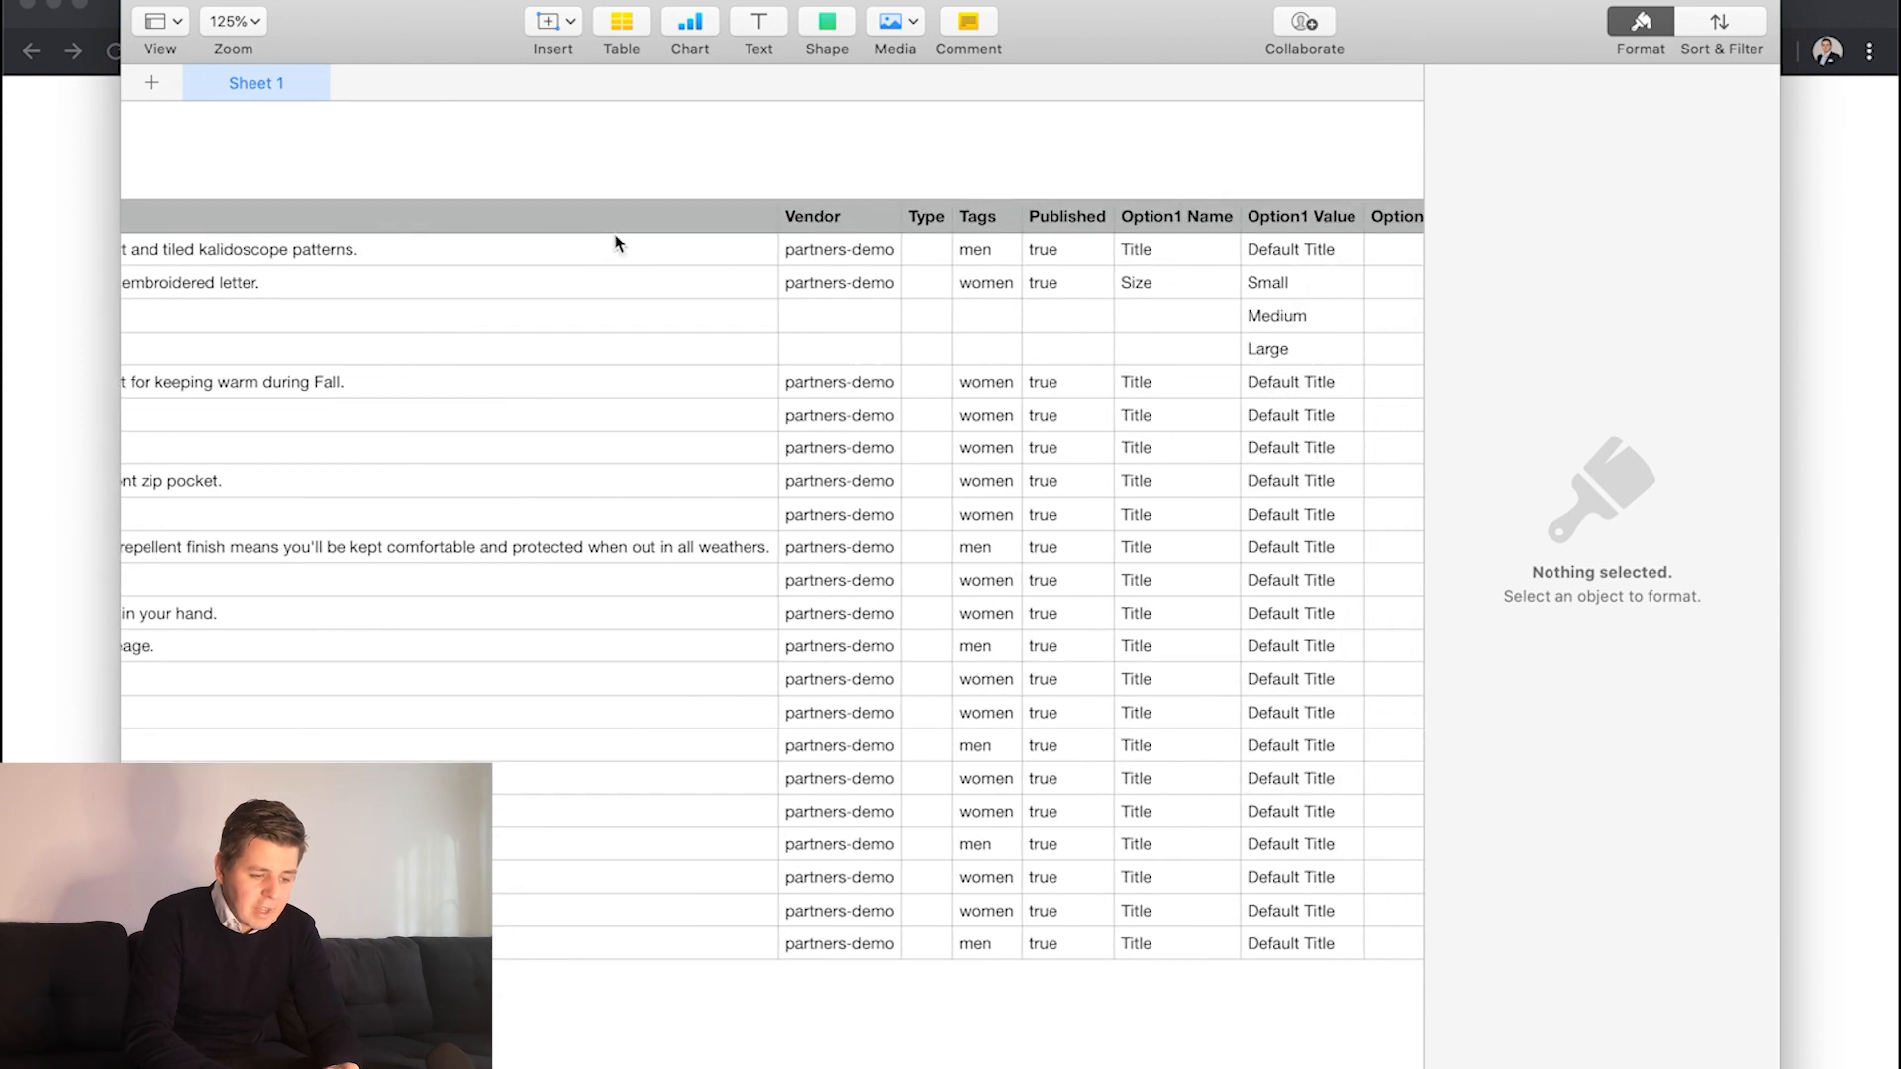
{"action": "scroll", "coordinate": [828, 262], "scroll_direction": "right", "scroll_amount": 1}
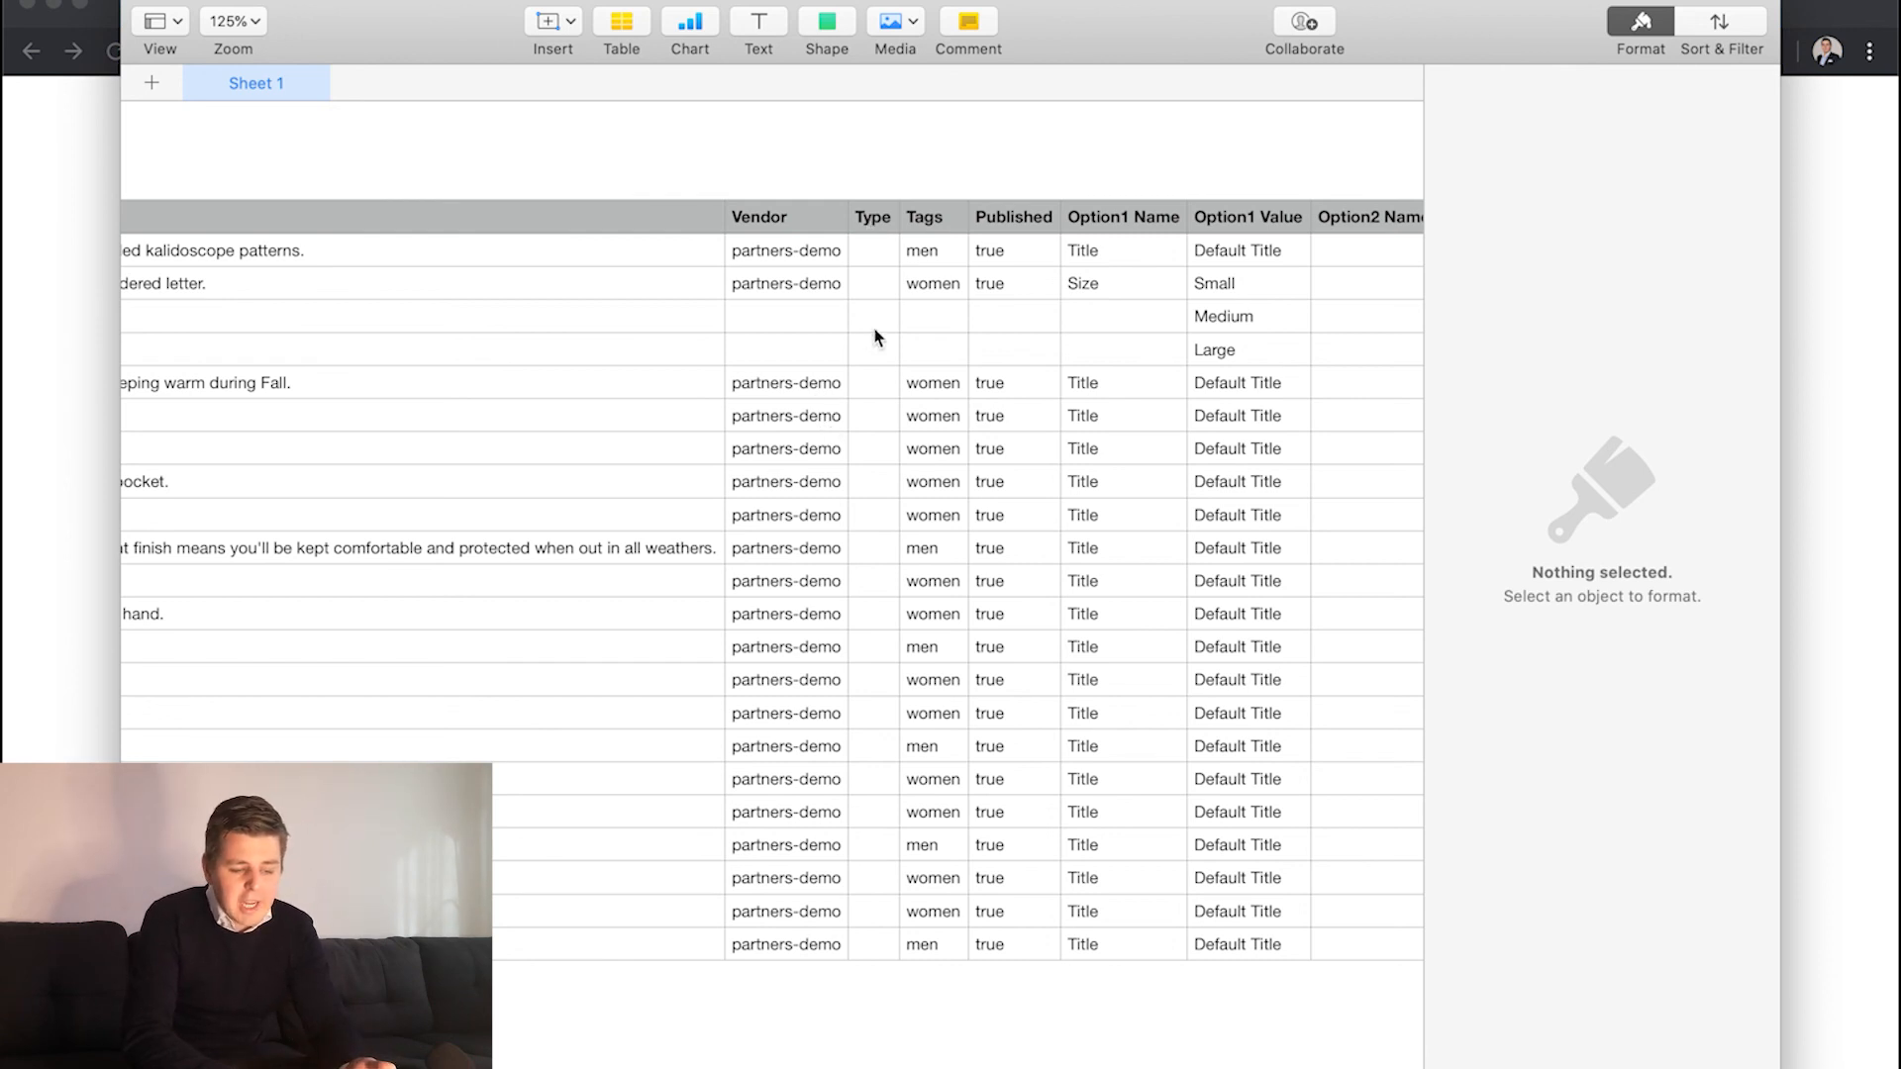
{"action": "scroll", "coordinate": [928, 392], "scroll_direction": "right", "scroll_amount": 2}
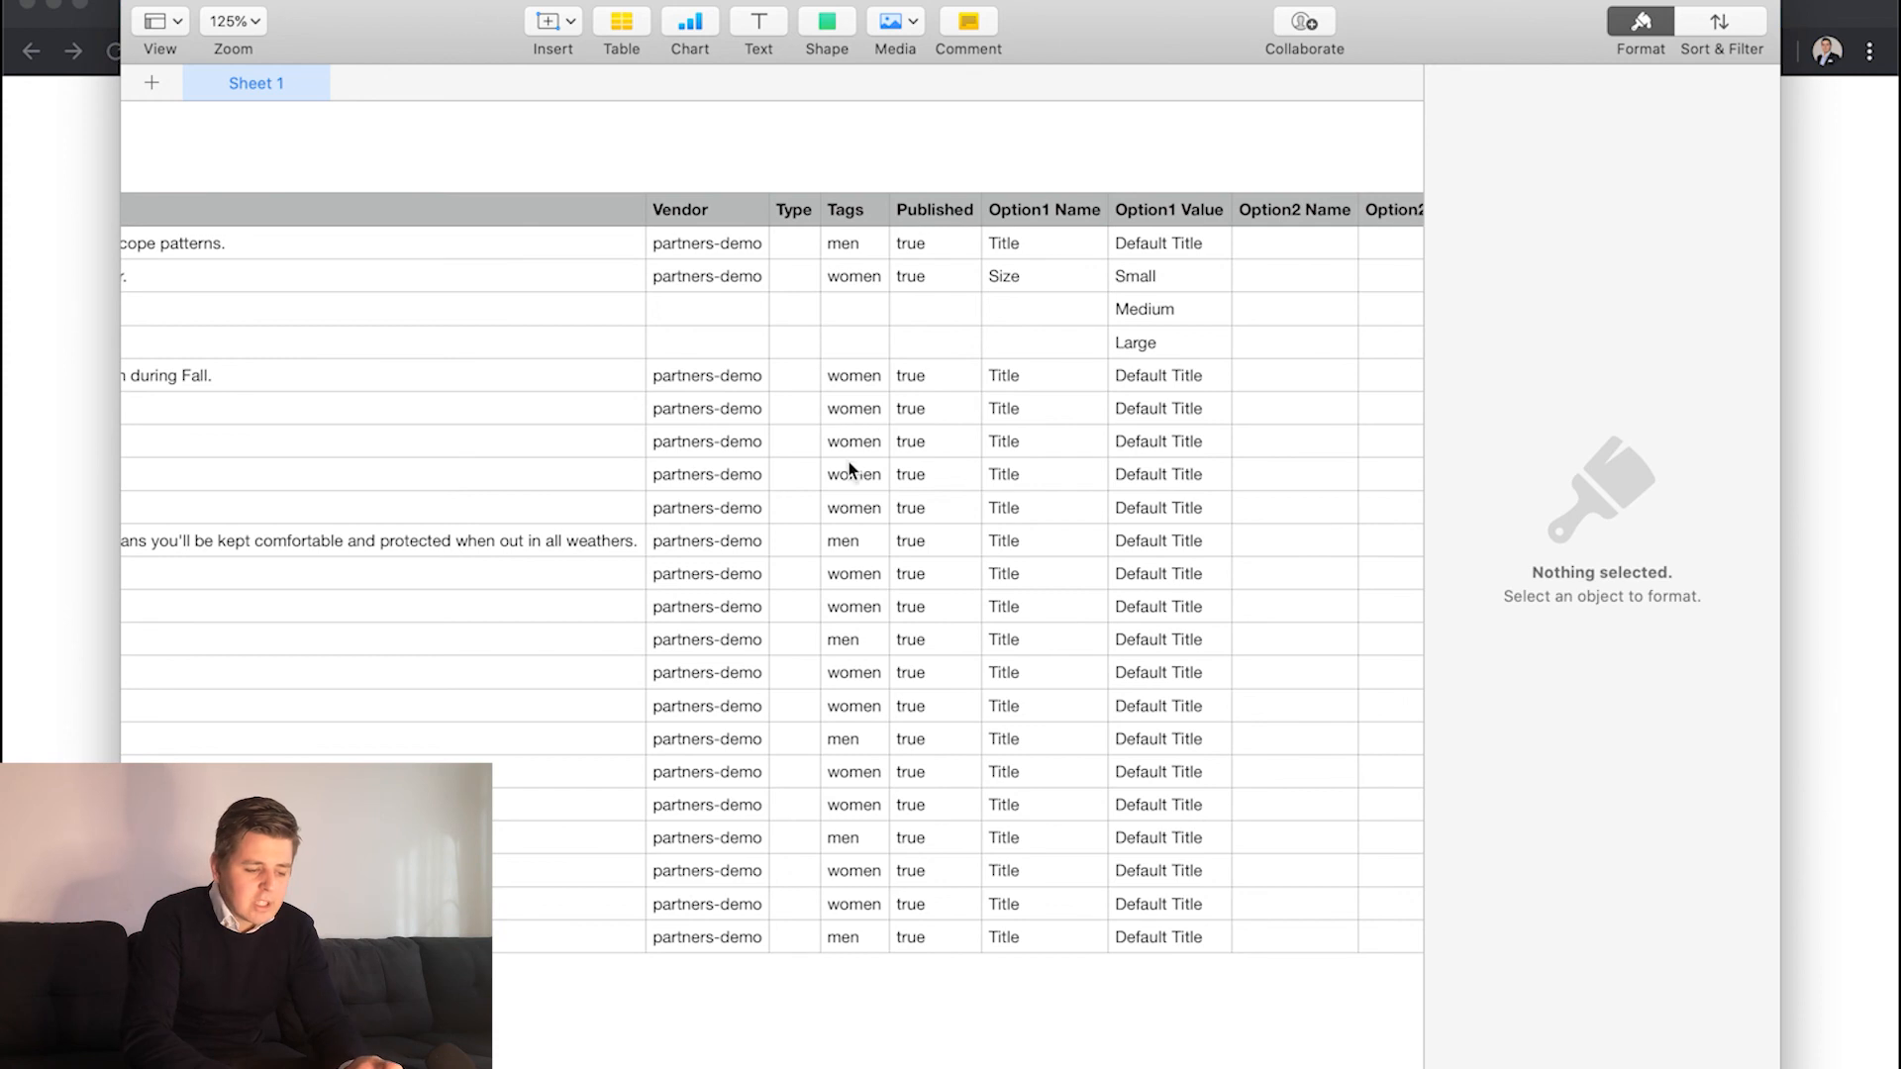
{"action": "scroll", "coordinate": [906, 436], "scroll_direction": "right", "scroll_amount": 3}
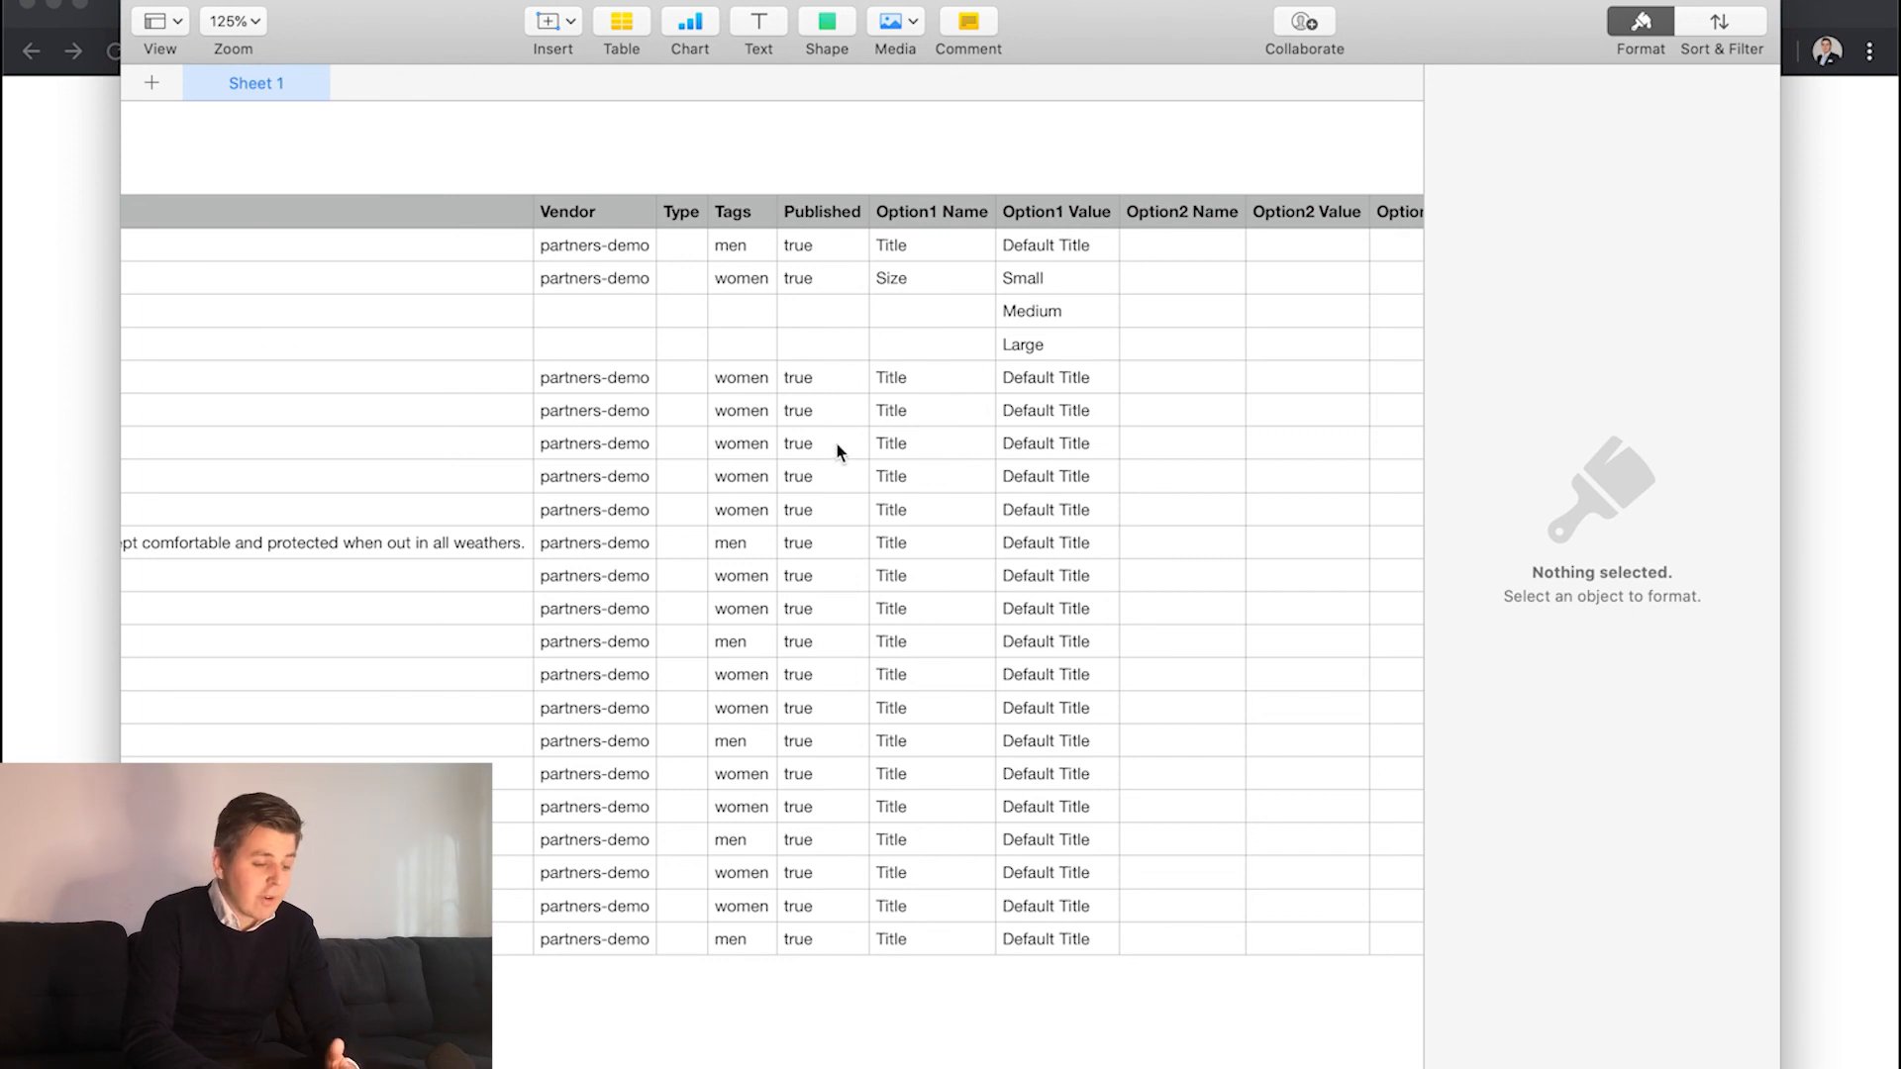
{"action": "scroll", "coordinate": [833, 441], "scroll_direction": "right", "scroll_amount": 2}
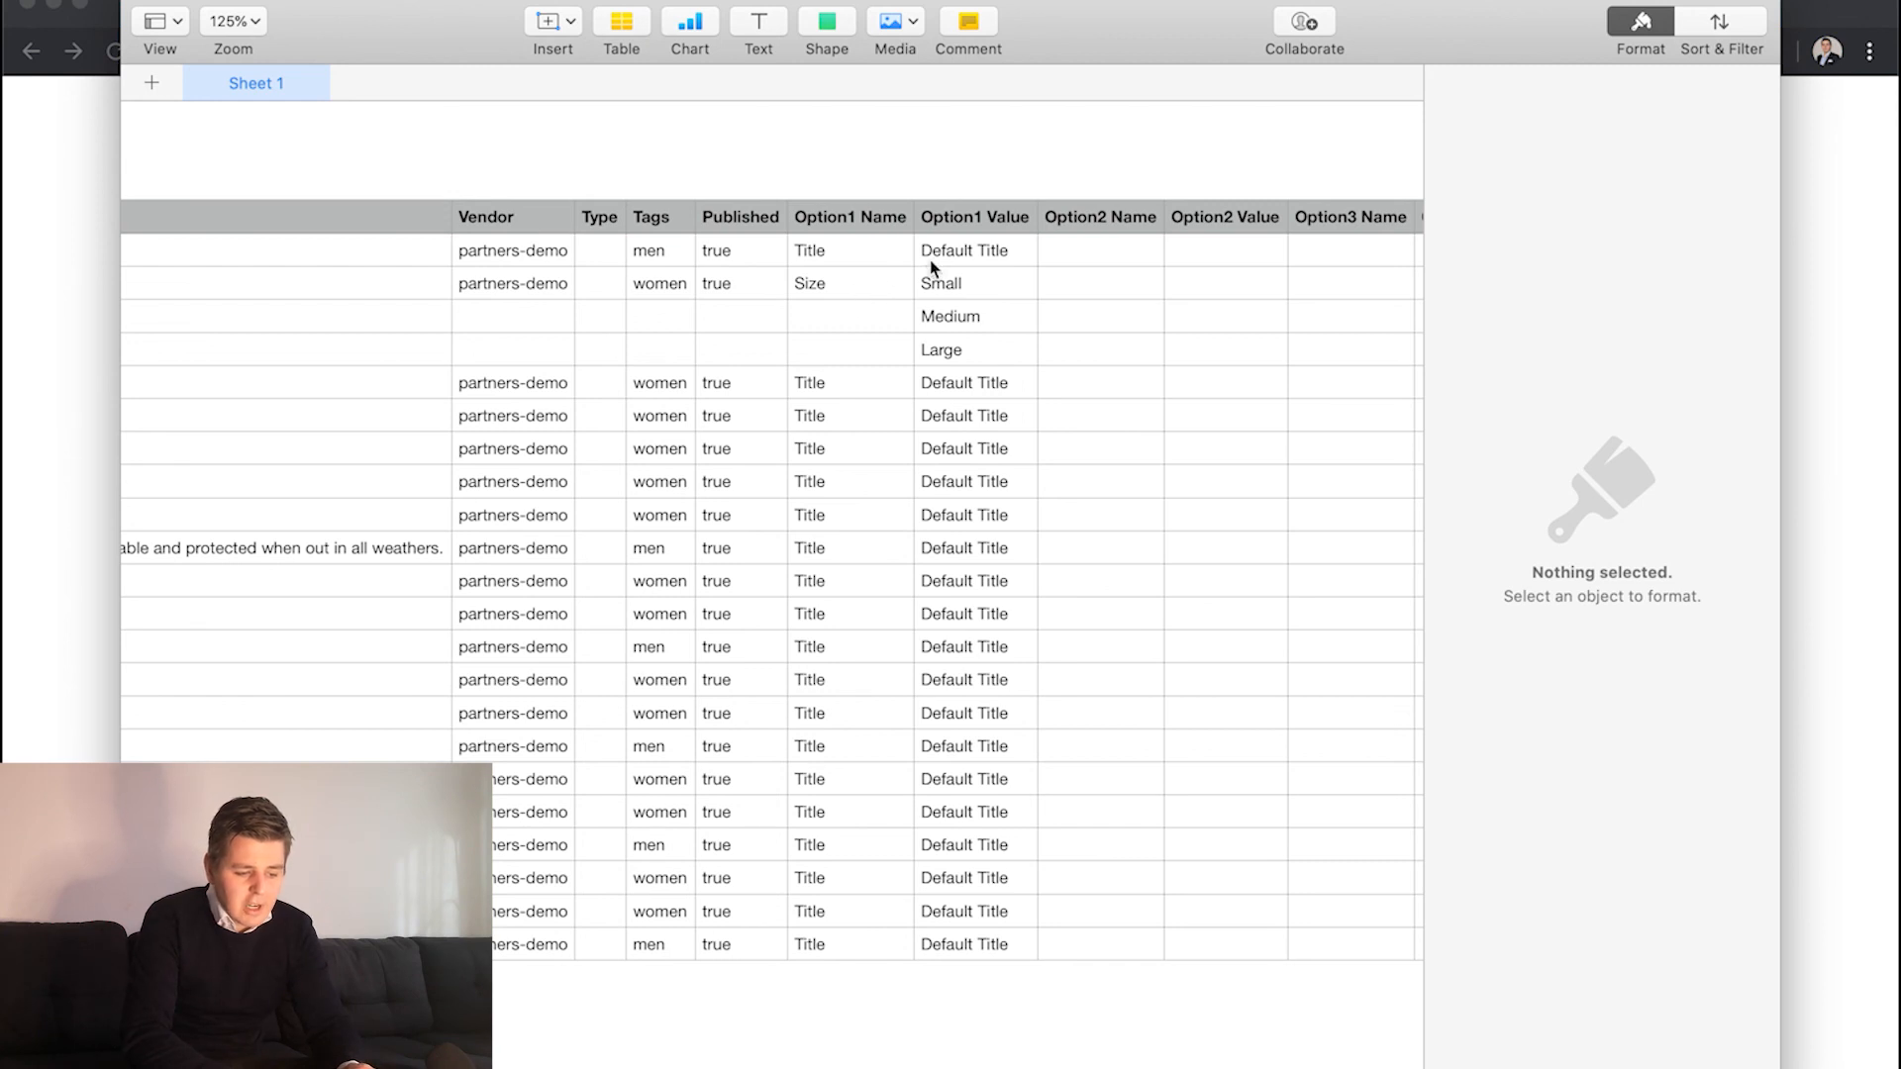
{"action": "scroll", "coordinate": [930, 260], "scroll_direction": "right", "scroll_amount": 2}
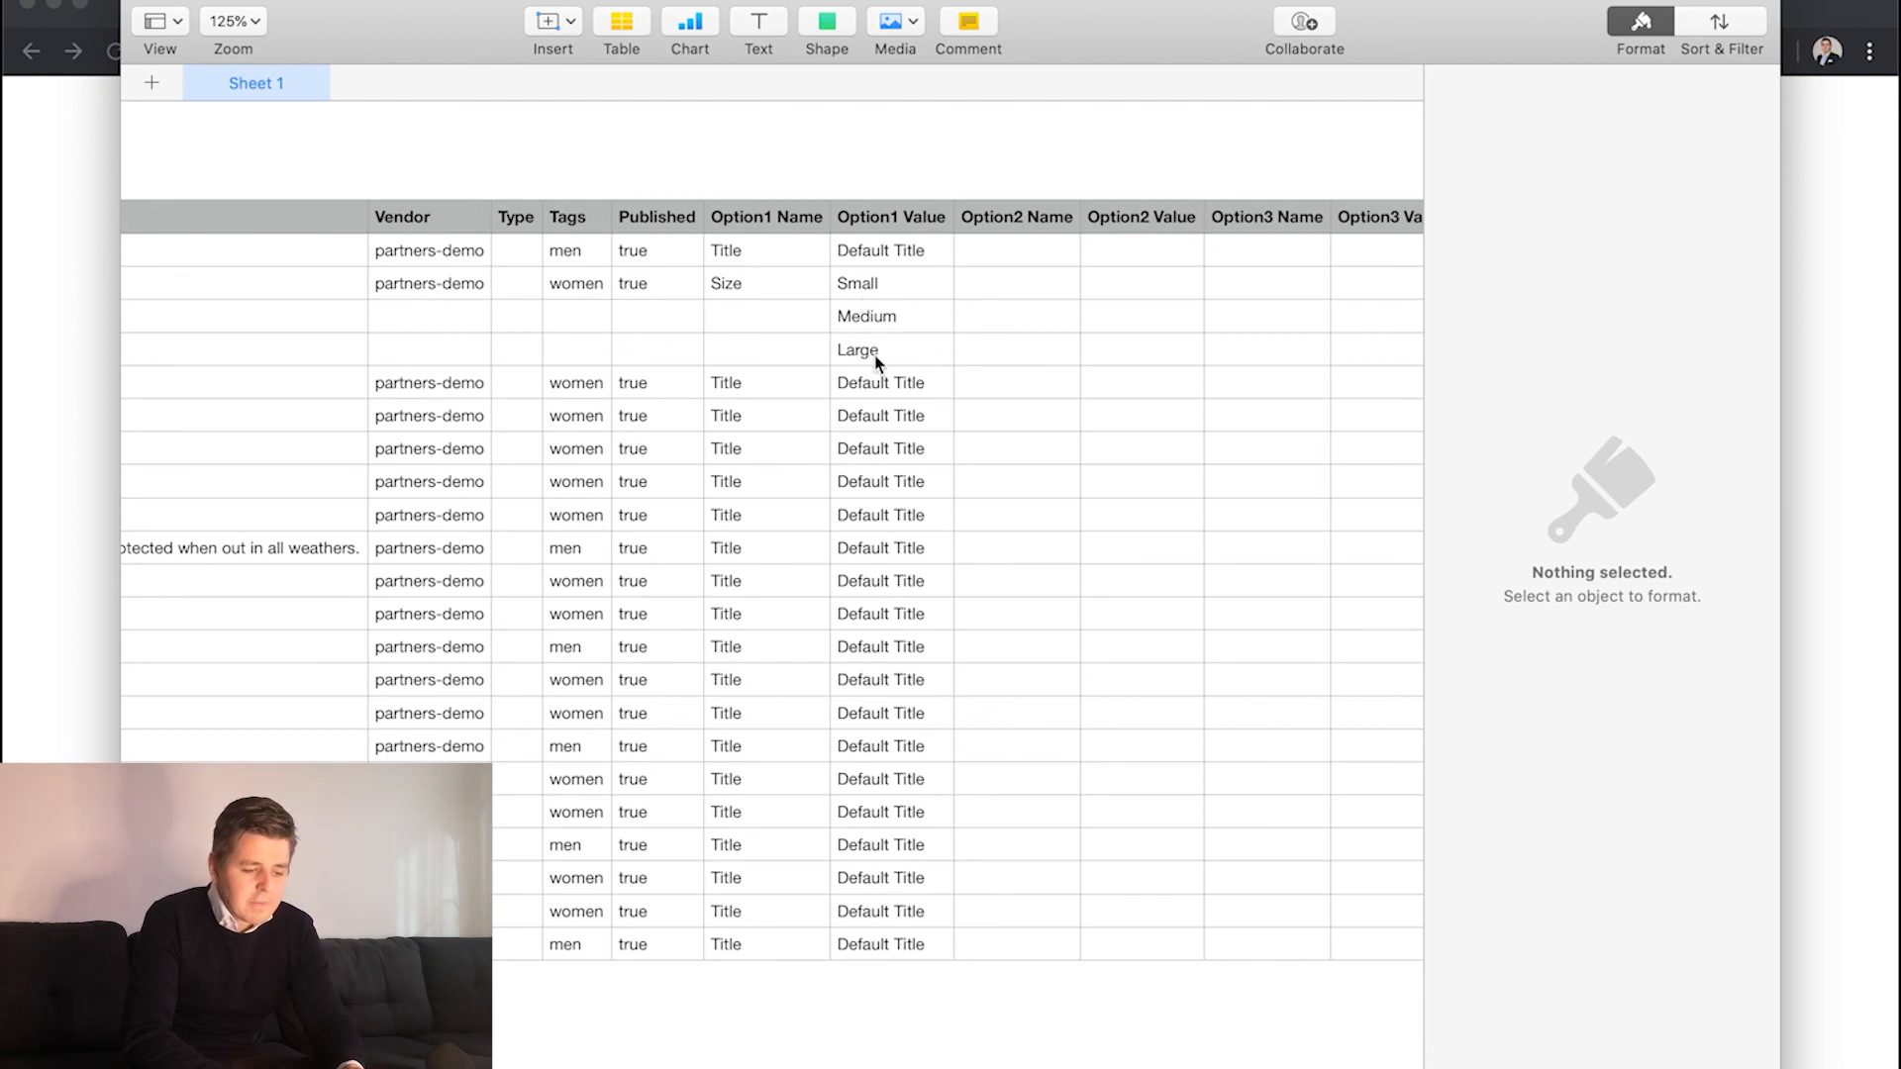
Review the SKU, inventory, fulfillment, price, shipping and tax columns of the variants, ending back at the Handle column
{"action": "scroll", "coordinate": [836, 362], "scroll_direction": "right", "scroll_amount": 10}
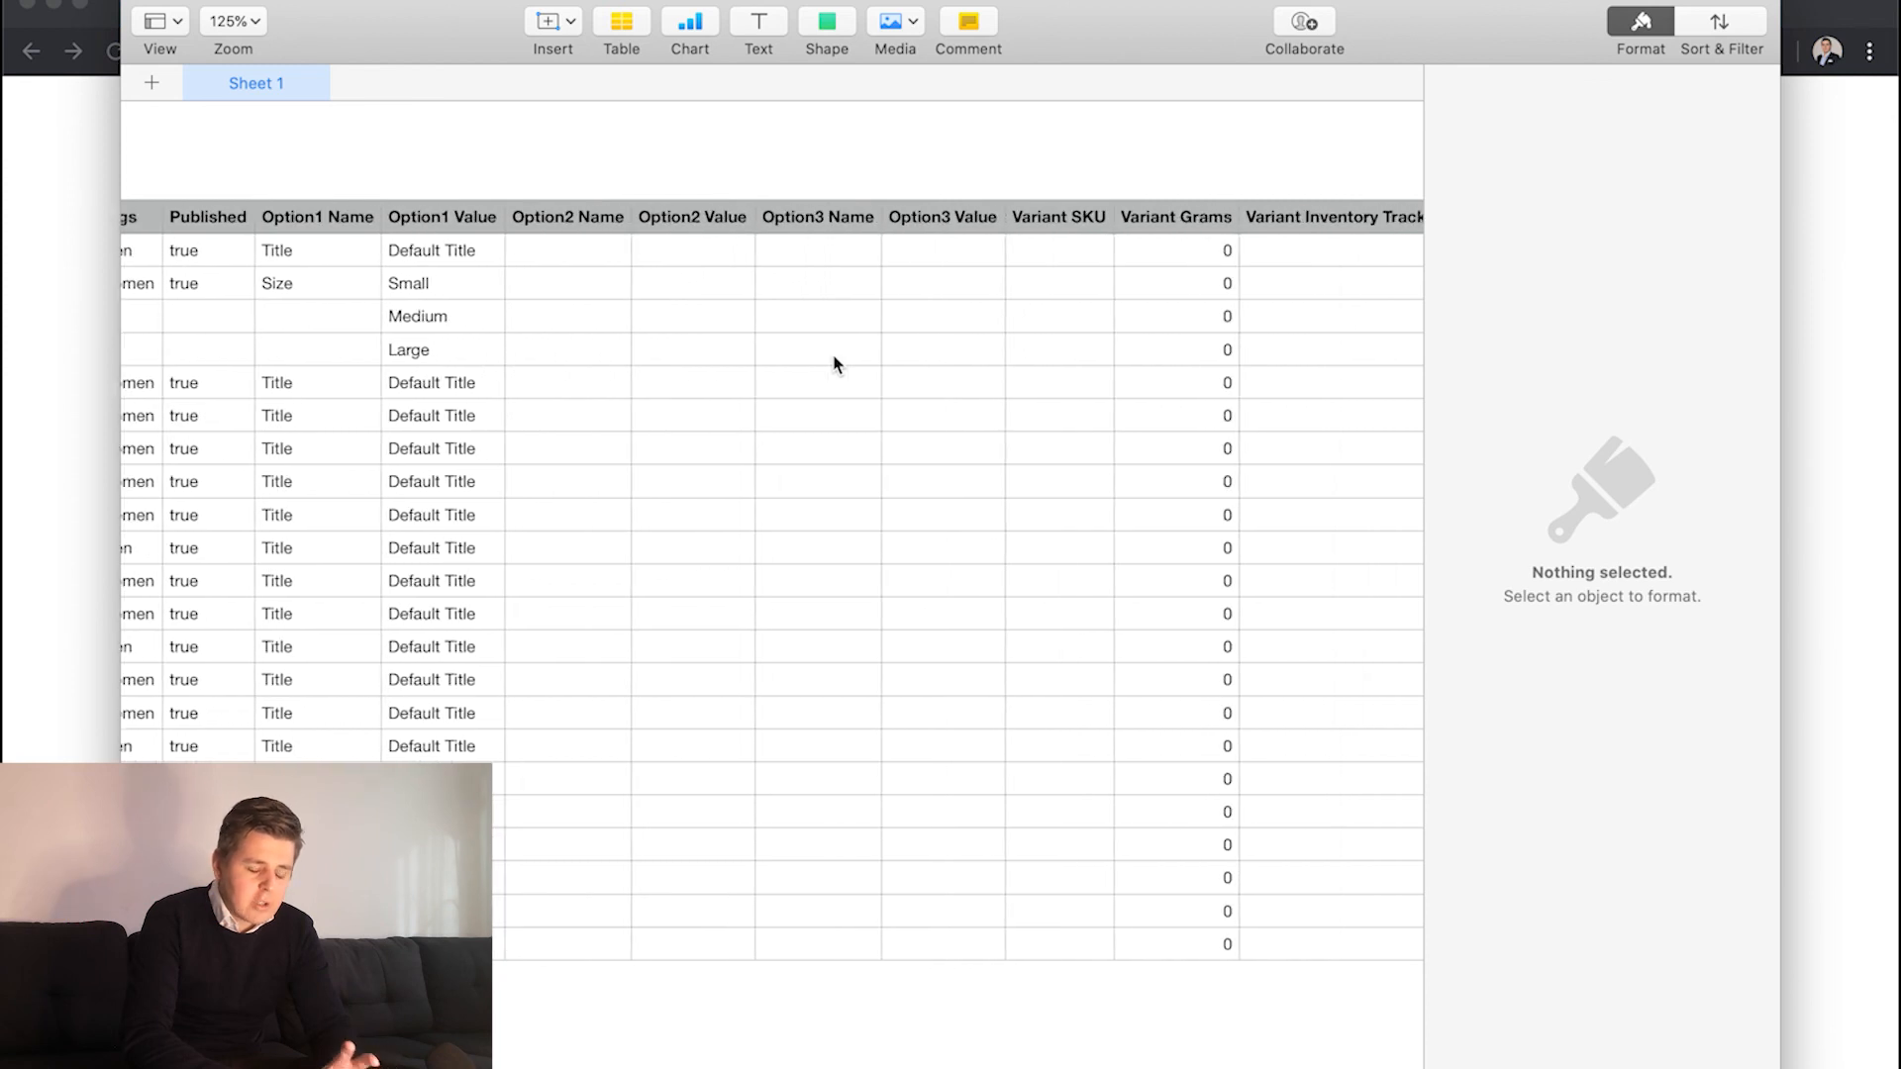
{"action": "scroll", "coordinate": [834, 364], "scroll_direction": "right", "scroll_amount": 10}
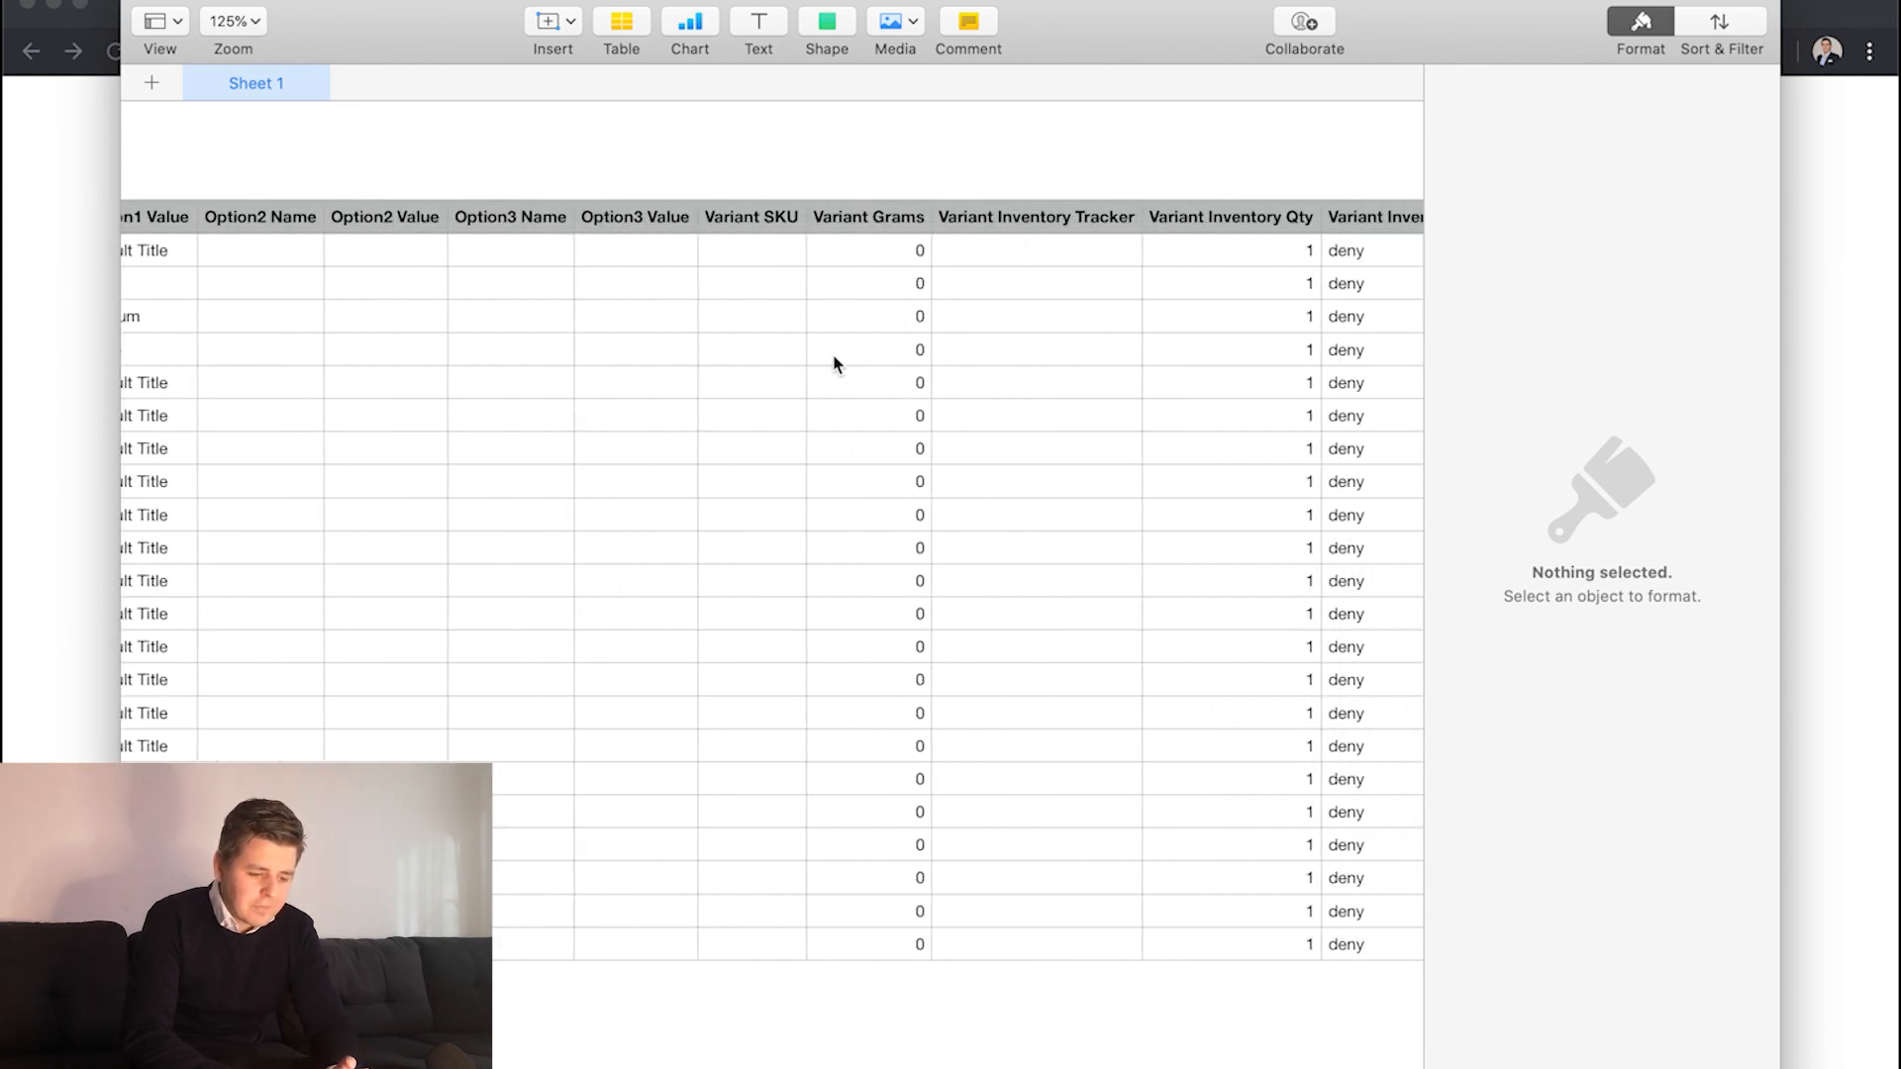
{"action": "scroll", "coordinate": [834, 364], "scroll_direction": "right", "scroll_amount": 10}
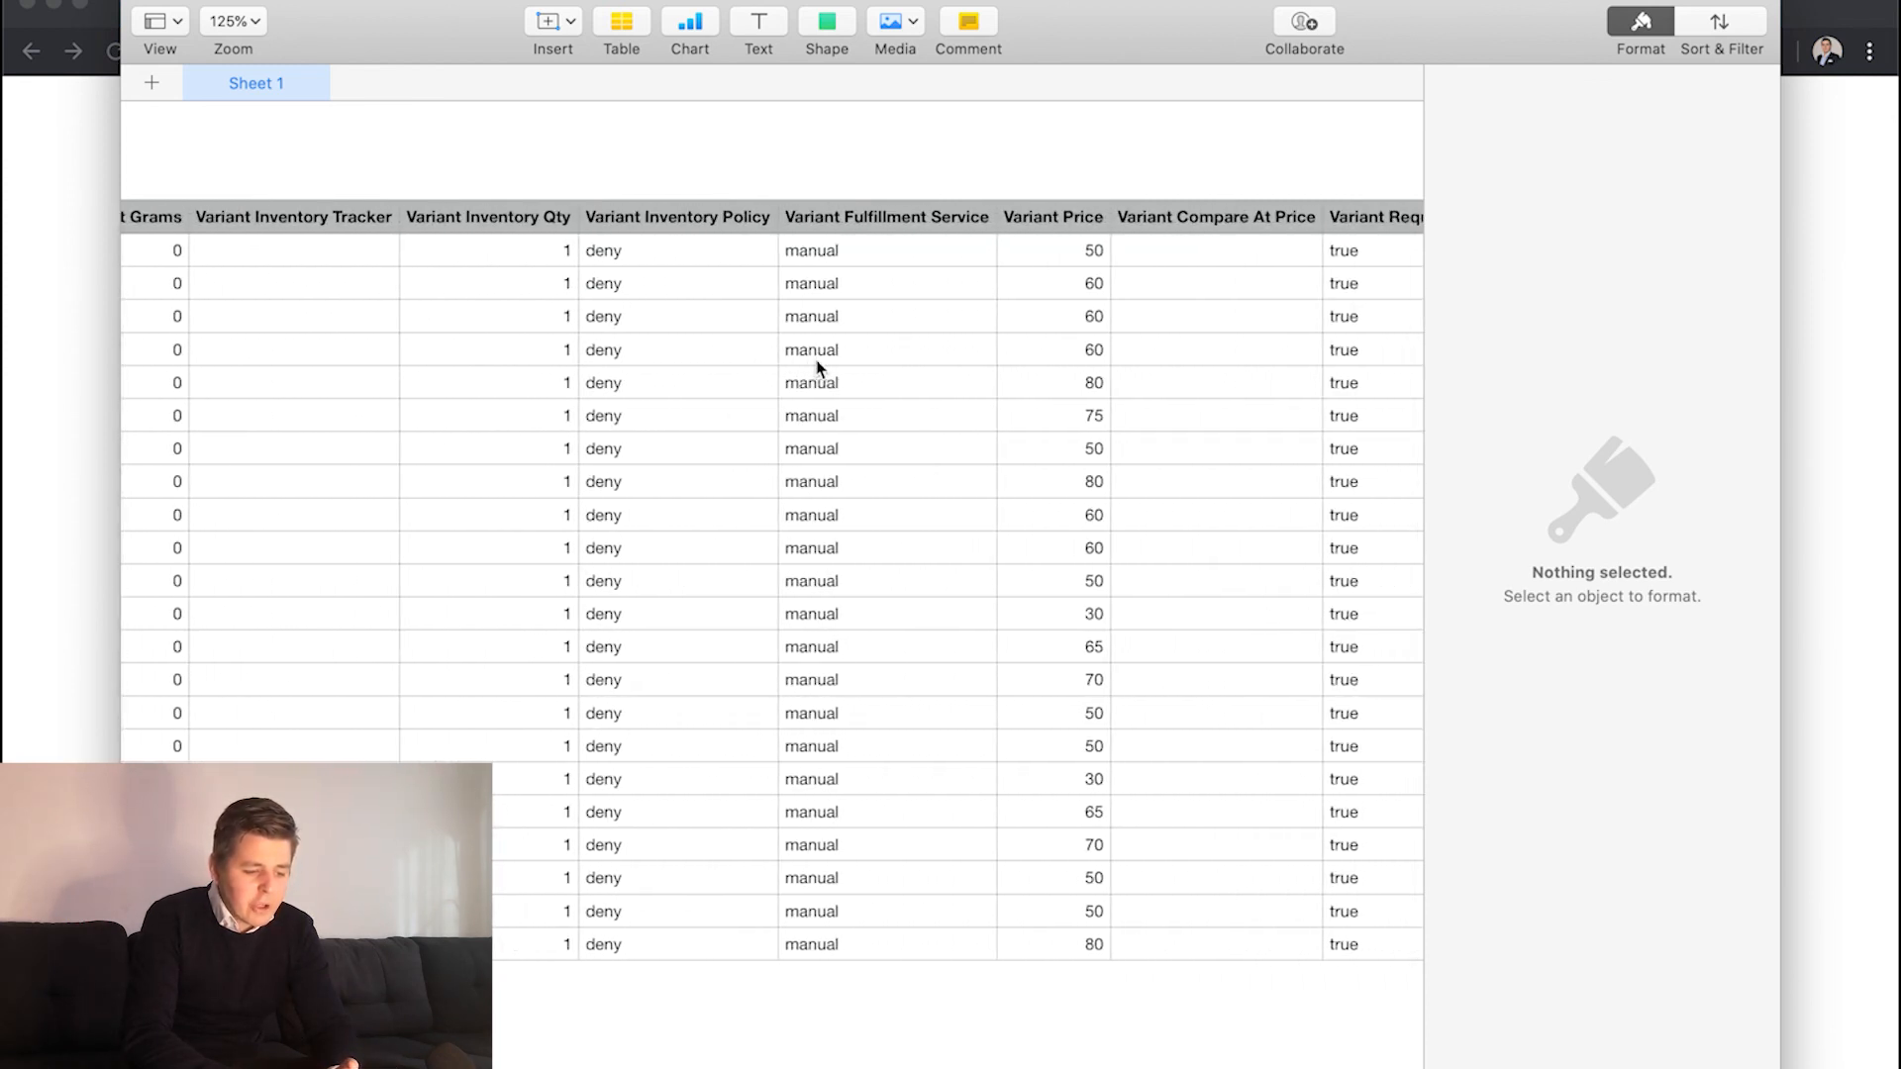
{"action": "scroll", "coordinate": [544, 532], "scroll_direction": "left", "scroll_amount": 5}
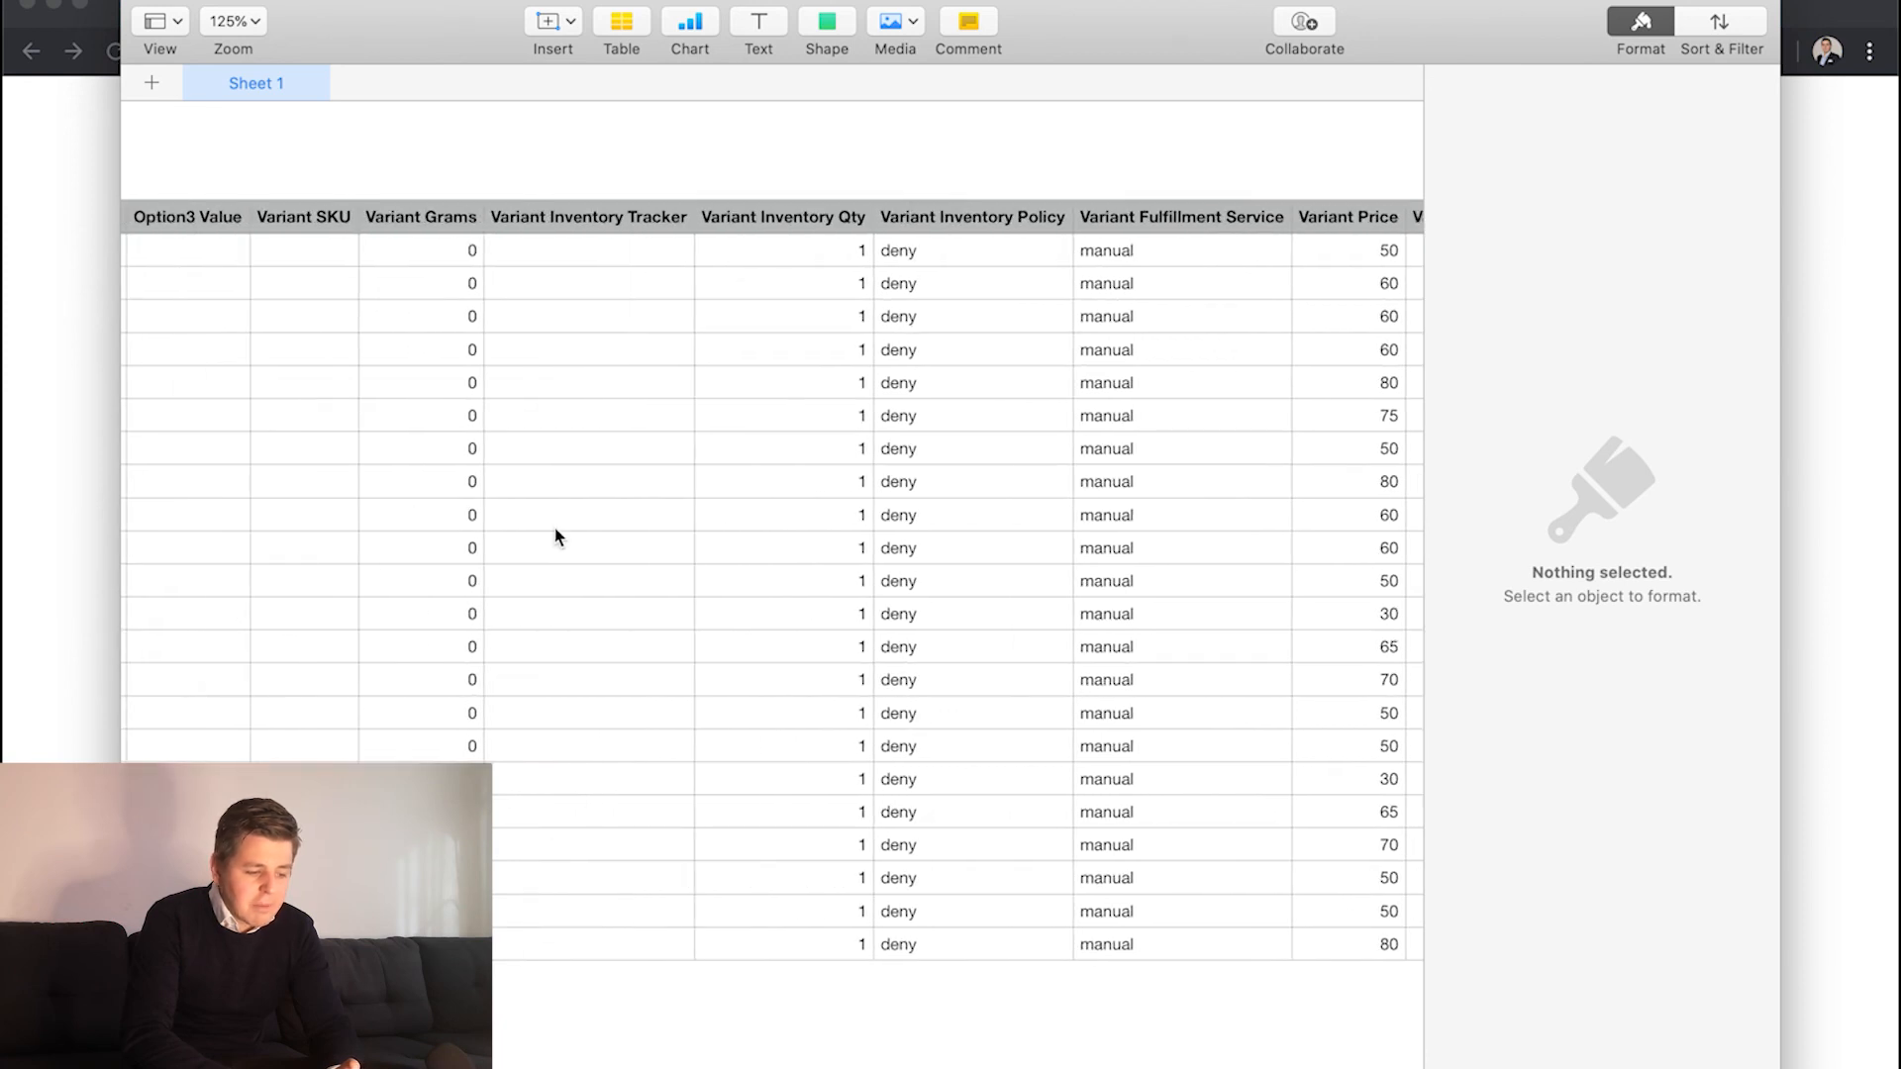
{"action": "scroll", "coordinate": [650, 564], "scroll_direction": "right", "scroll_amount": 20}
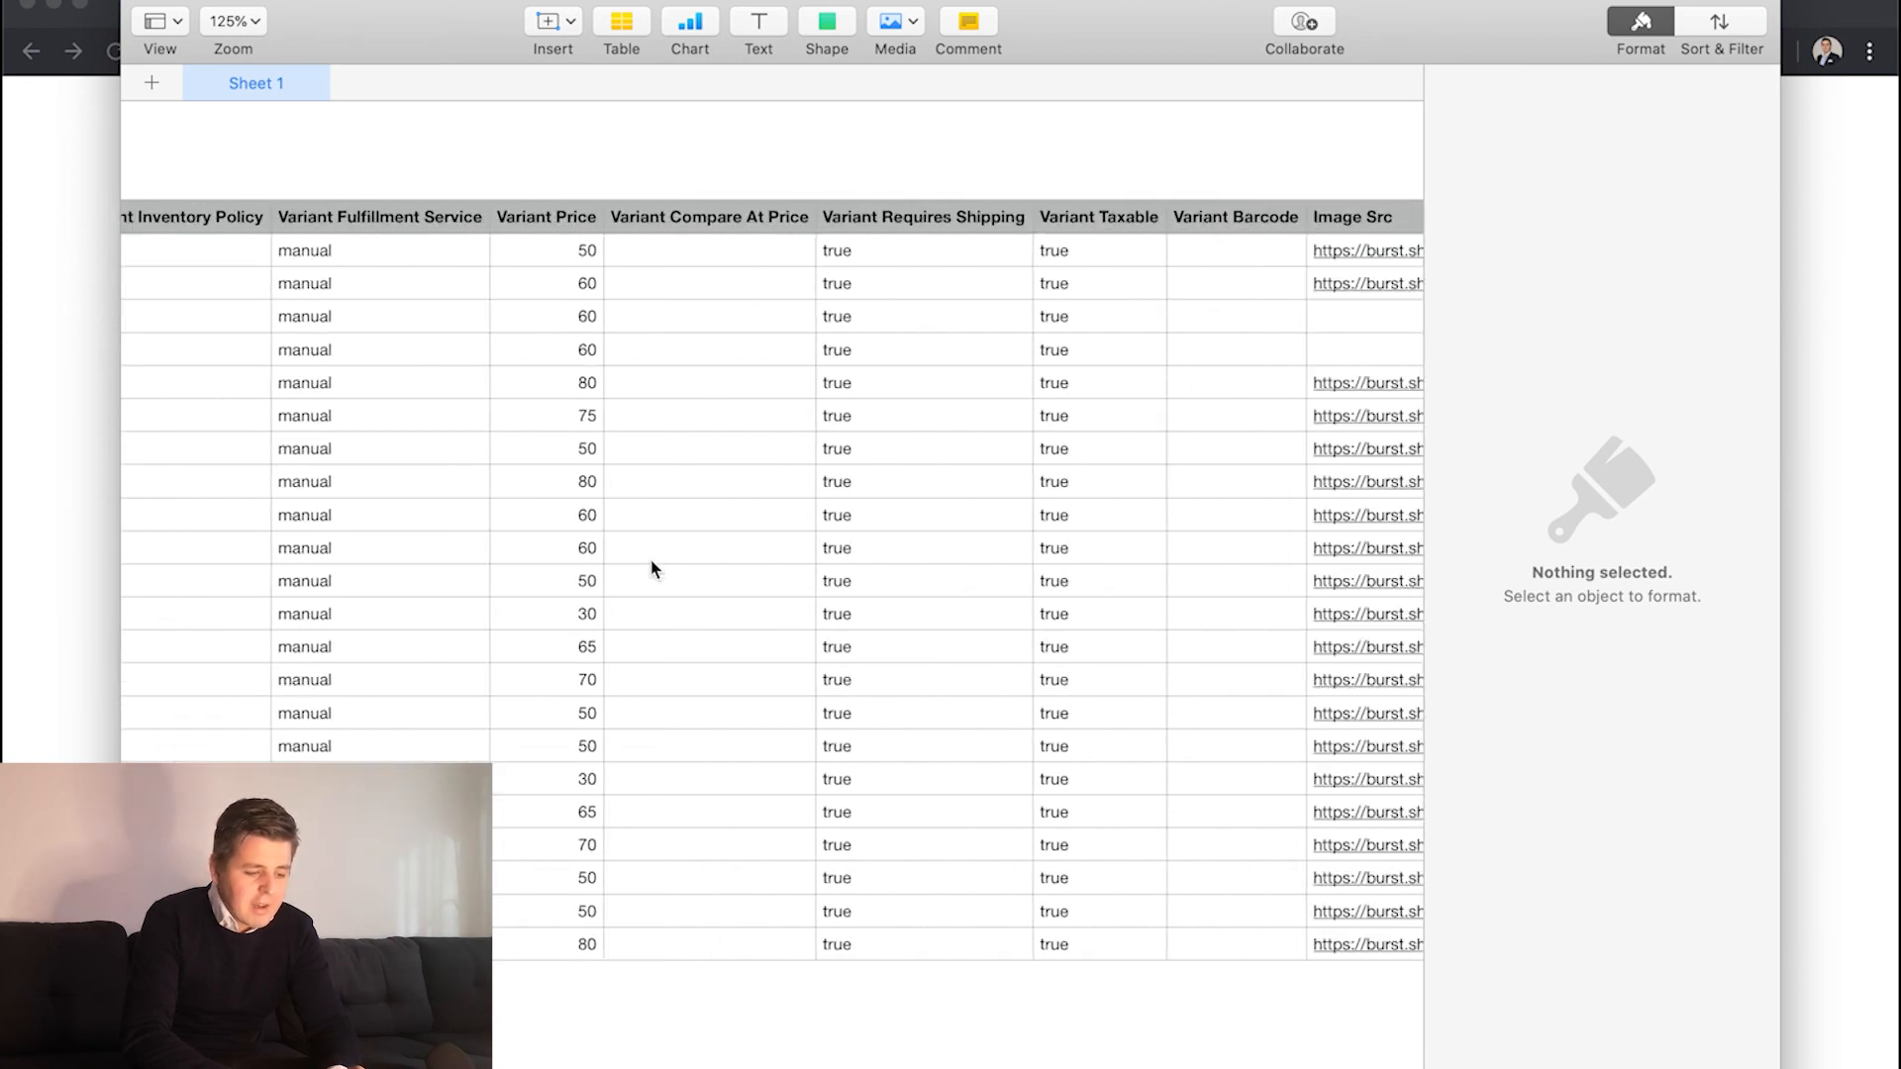
{"action": "scroll", "coordinate": [651, 568], "scroll_direction": "left", "scroll_amount": 20}
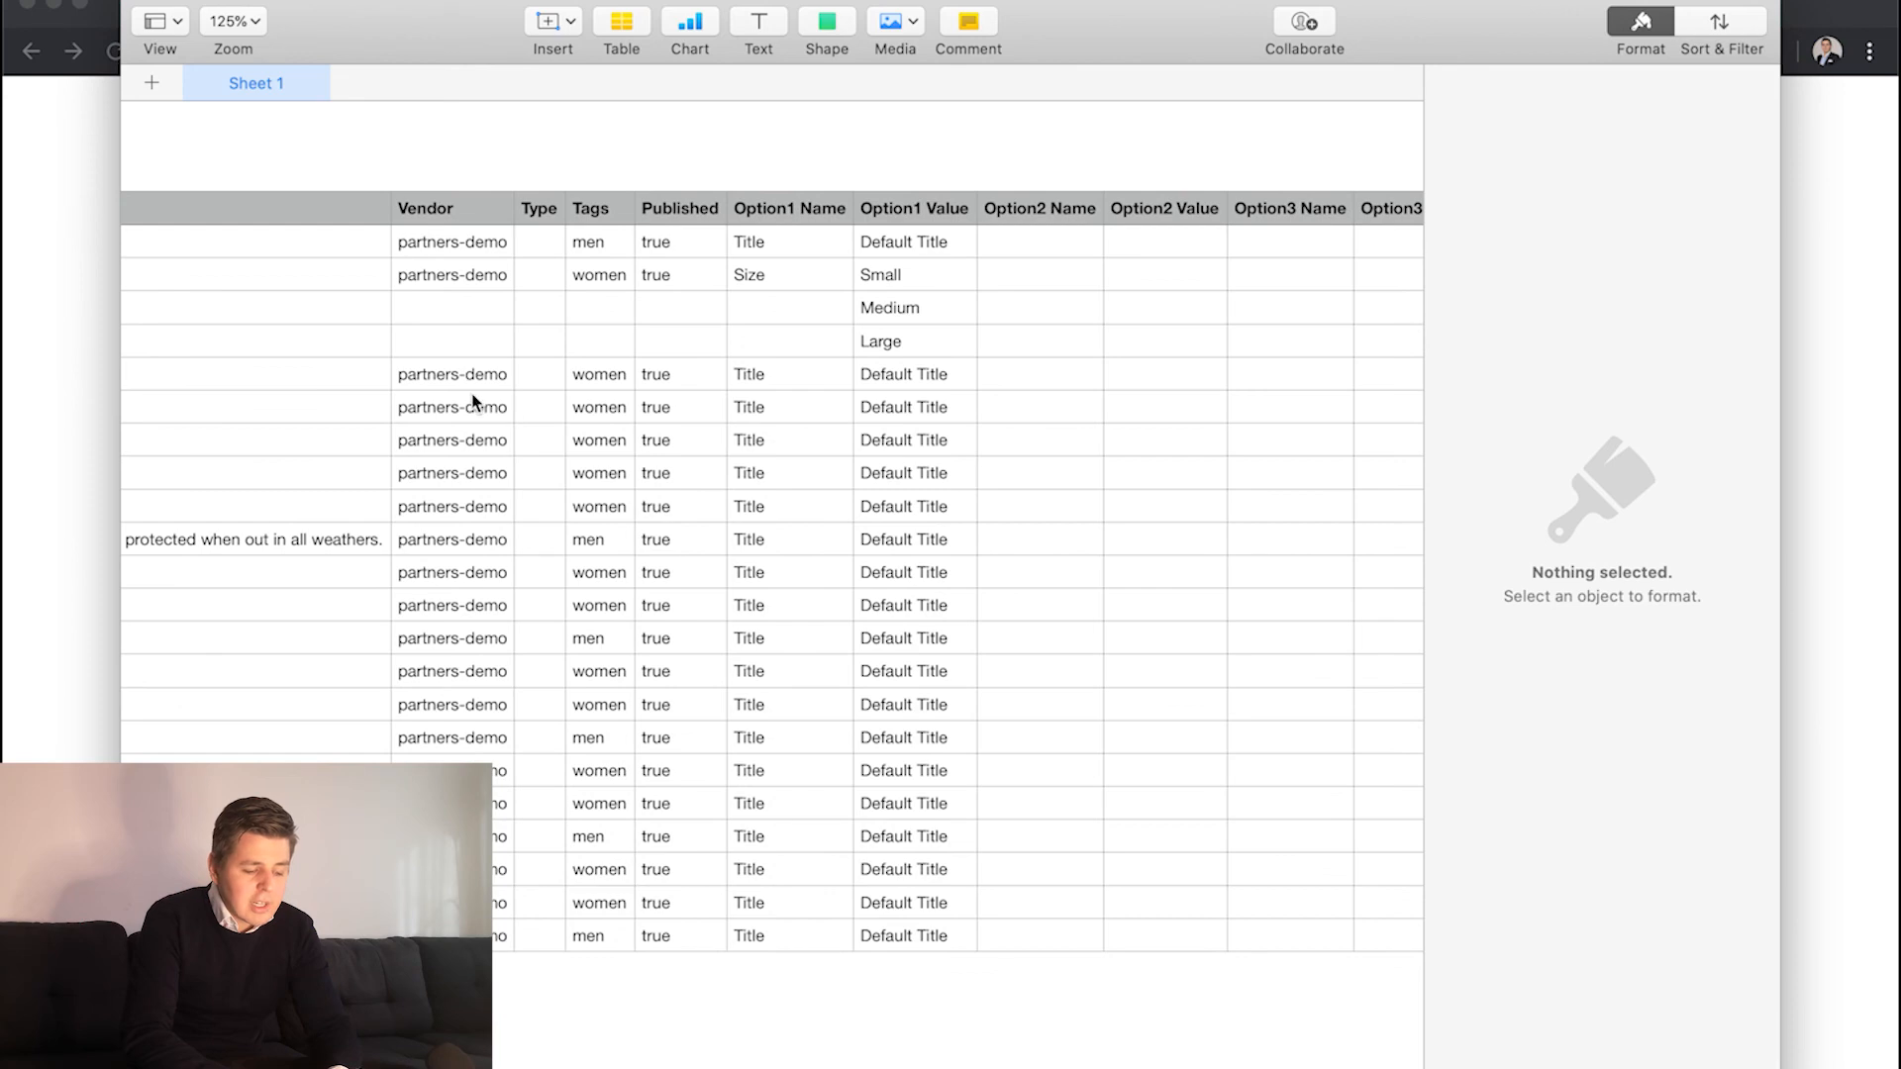
{"action": "scroll", "coordinate": [515, 376], "scroll_direction": "left", "scroll_amount": 10}
{"action": "scroll", "coordinate": [416, 297], "scroll_direction": "left", "scroll_amount": 20}
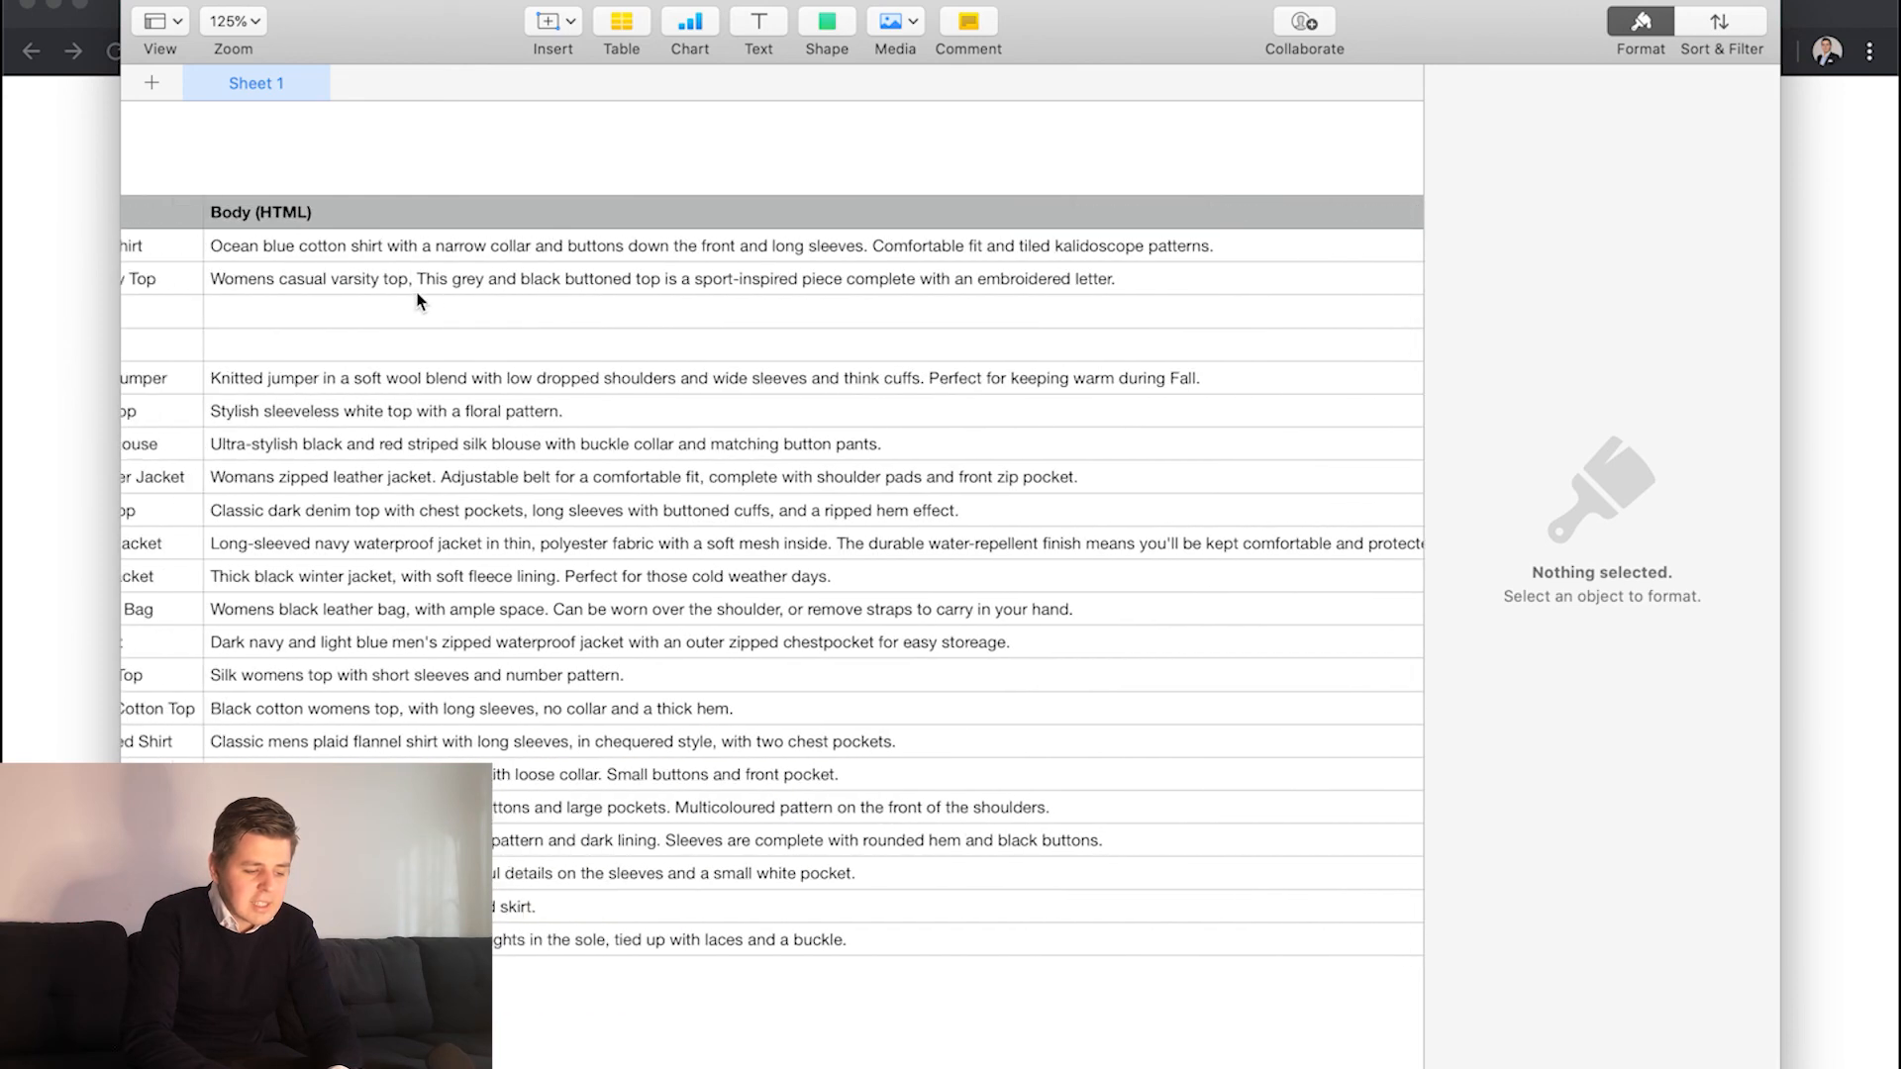
{"action": "scroll", "coordinate": [396, 307], "scroll_direction": "left", "scroll_amount": 10}
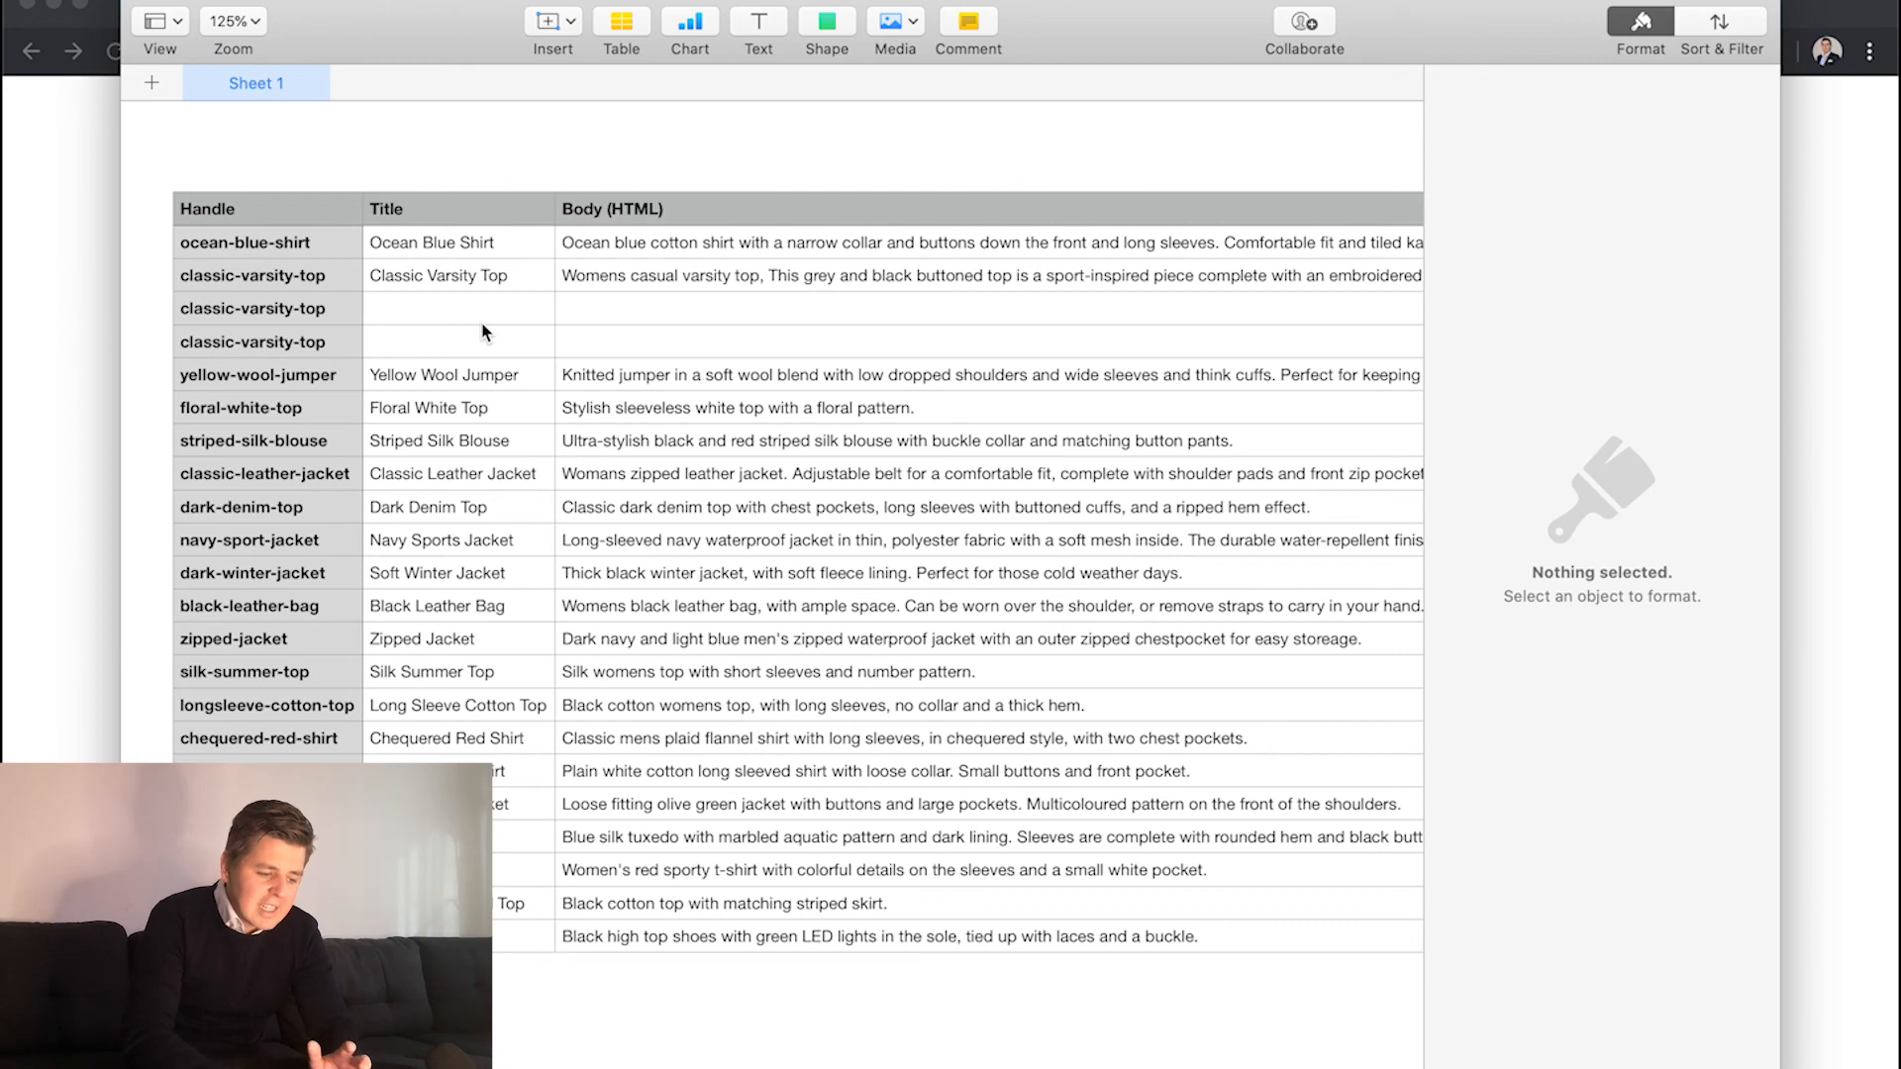
Switch from Numbers back to the Shopify admin in the browser and open the list of all products
{"action": "left_click", "coordinate": [35, 188]}
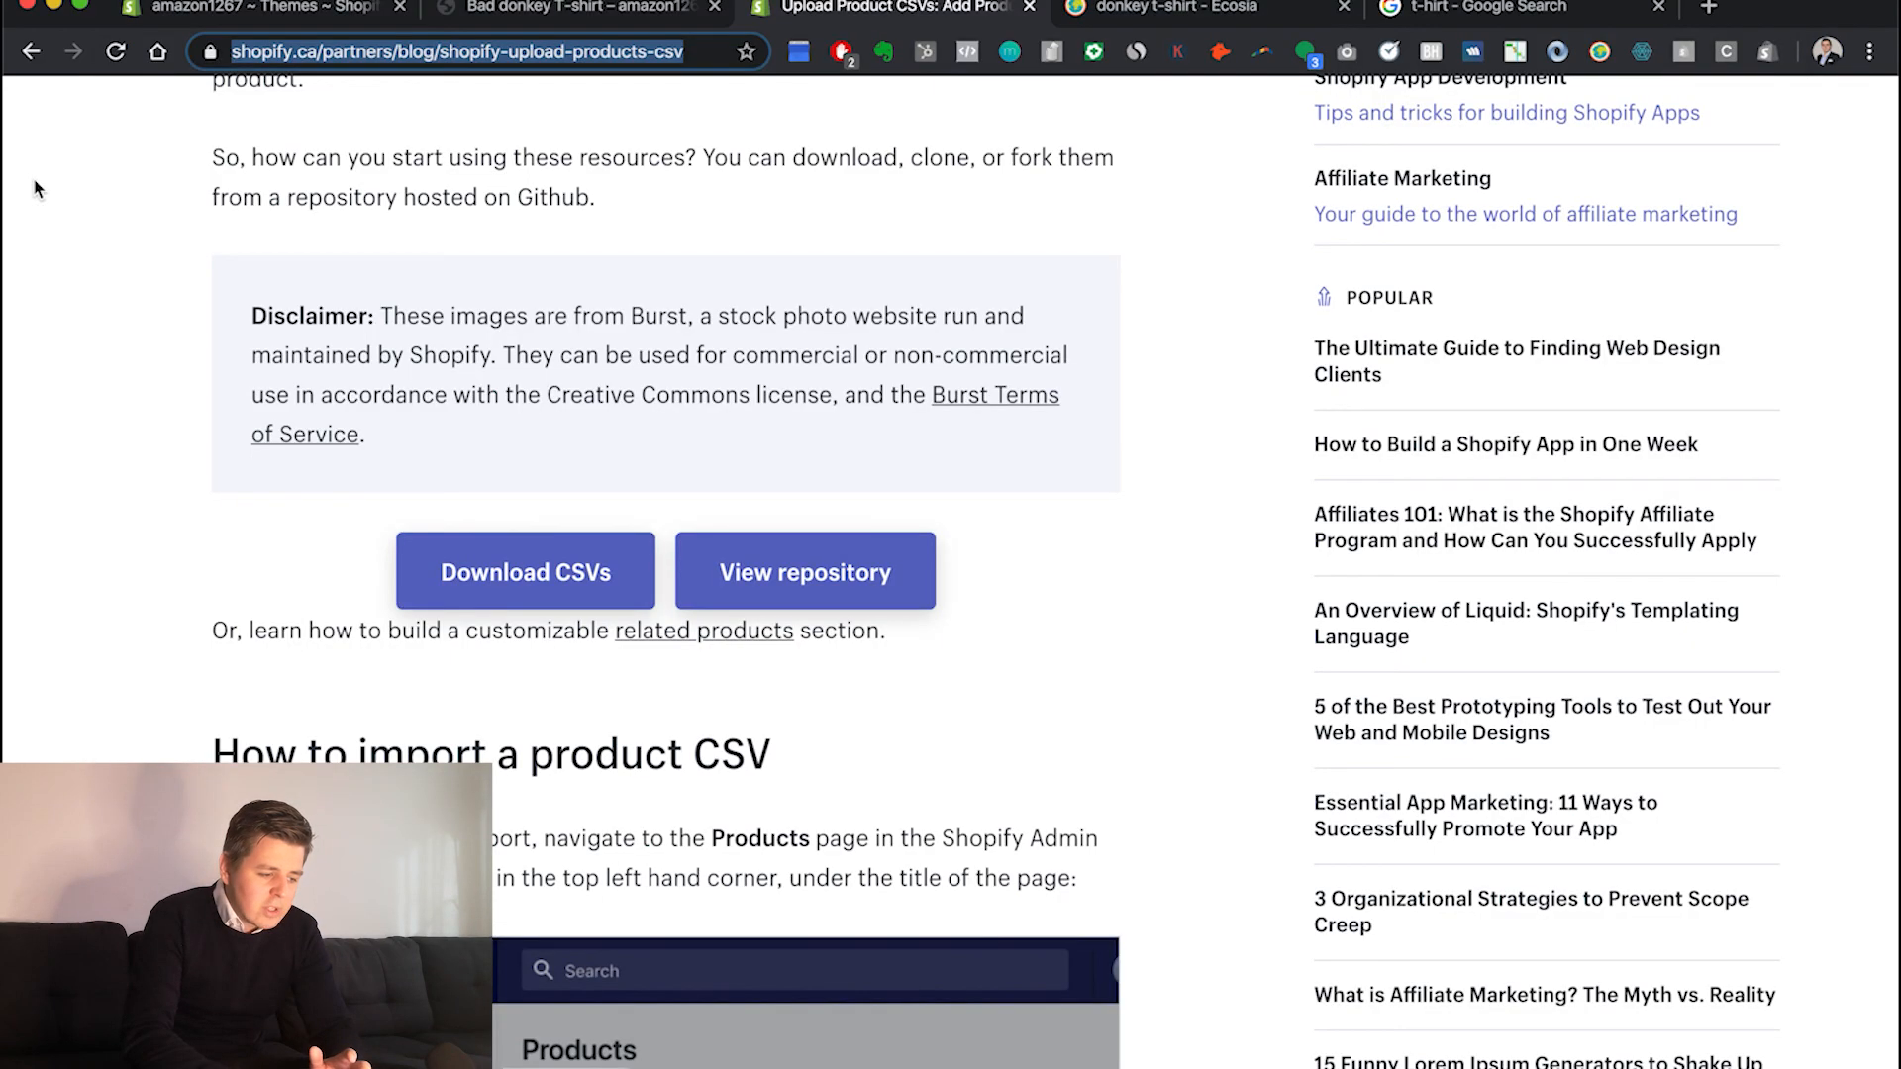
{"action": "left_click", "coordinate": [247, 8]}
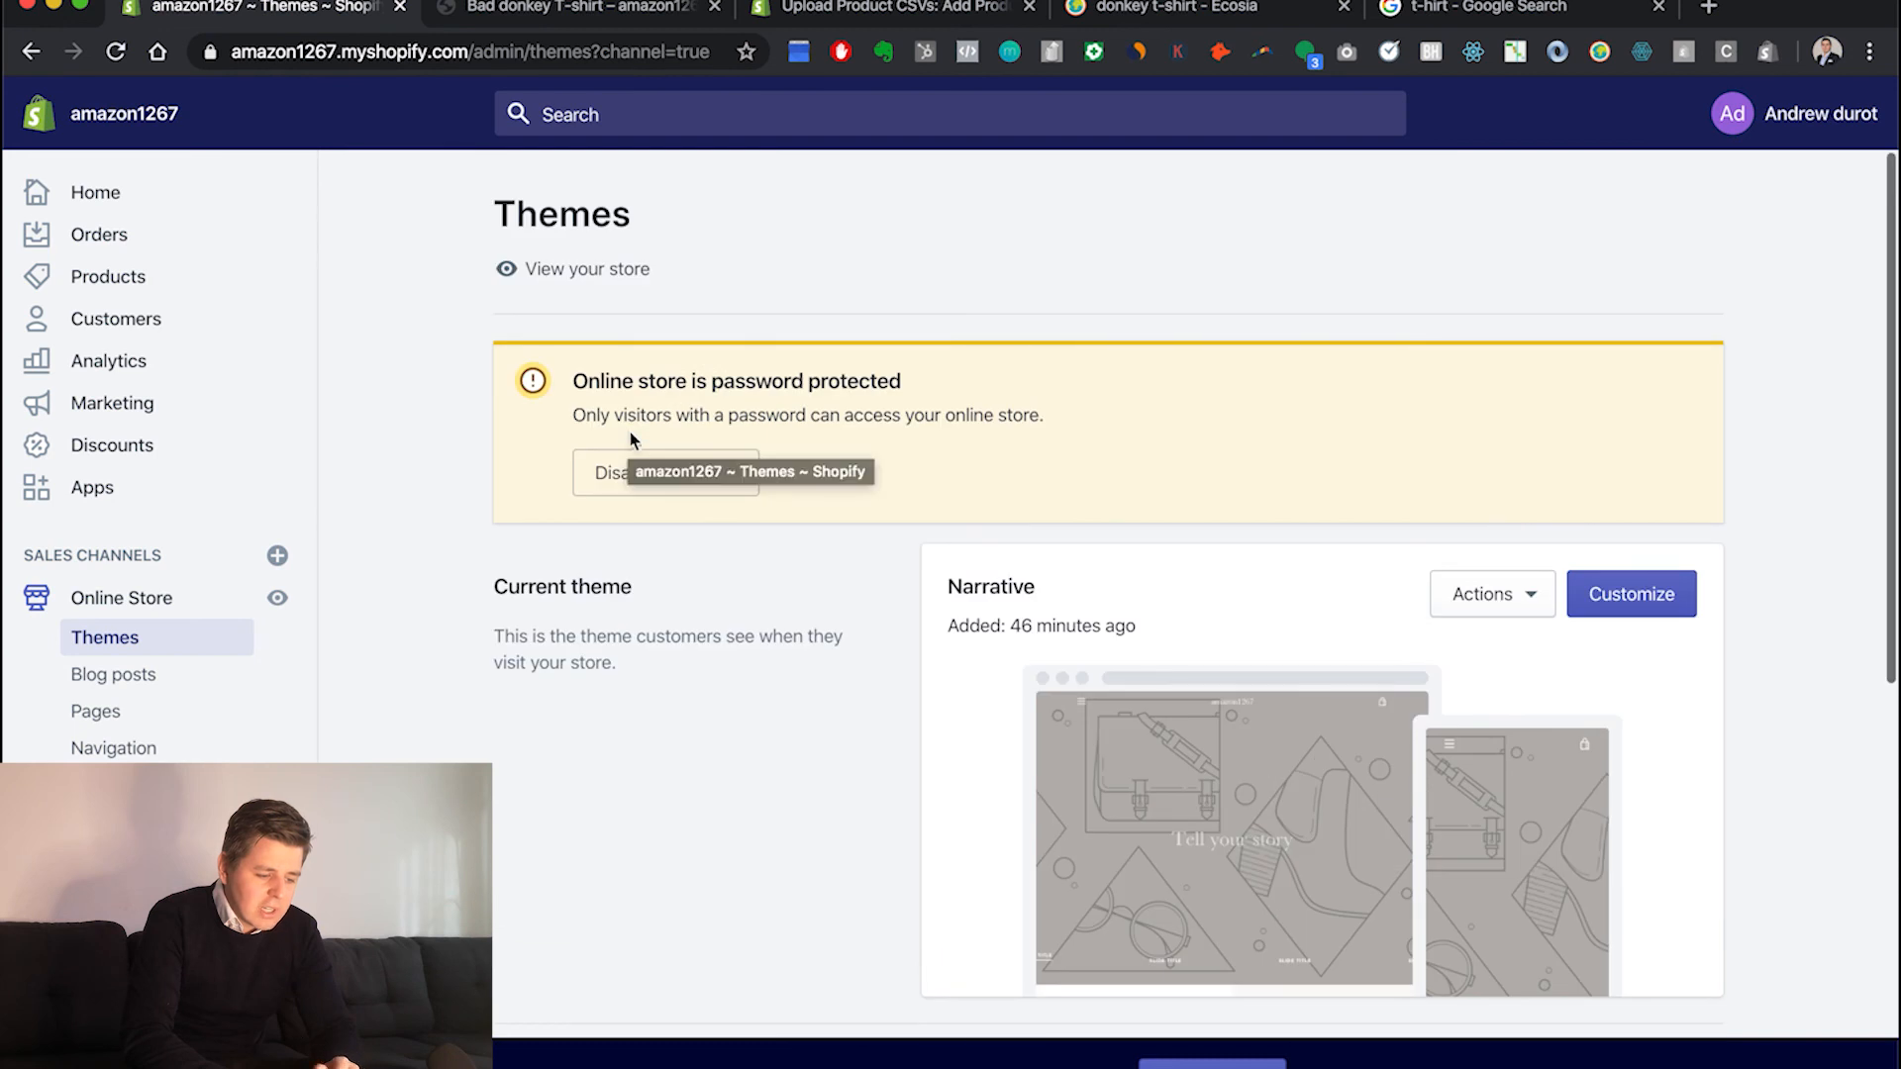
{"action": "right_click", "coordinate": [821, 382]}
{"action": "left_click", "coordinate": [154, 259]}
{"action": "left_click", "coordinate": [150, 263]}
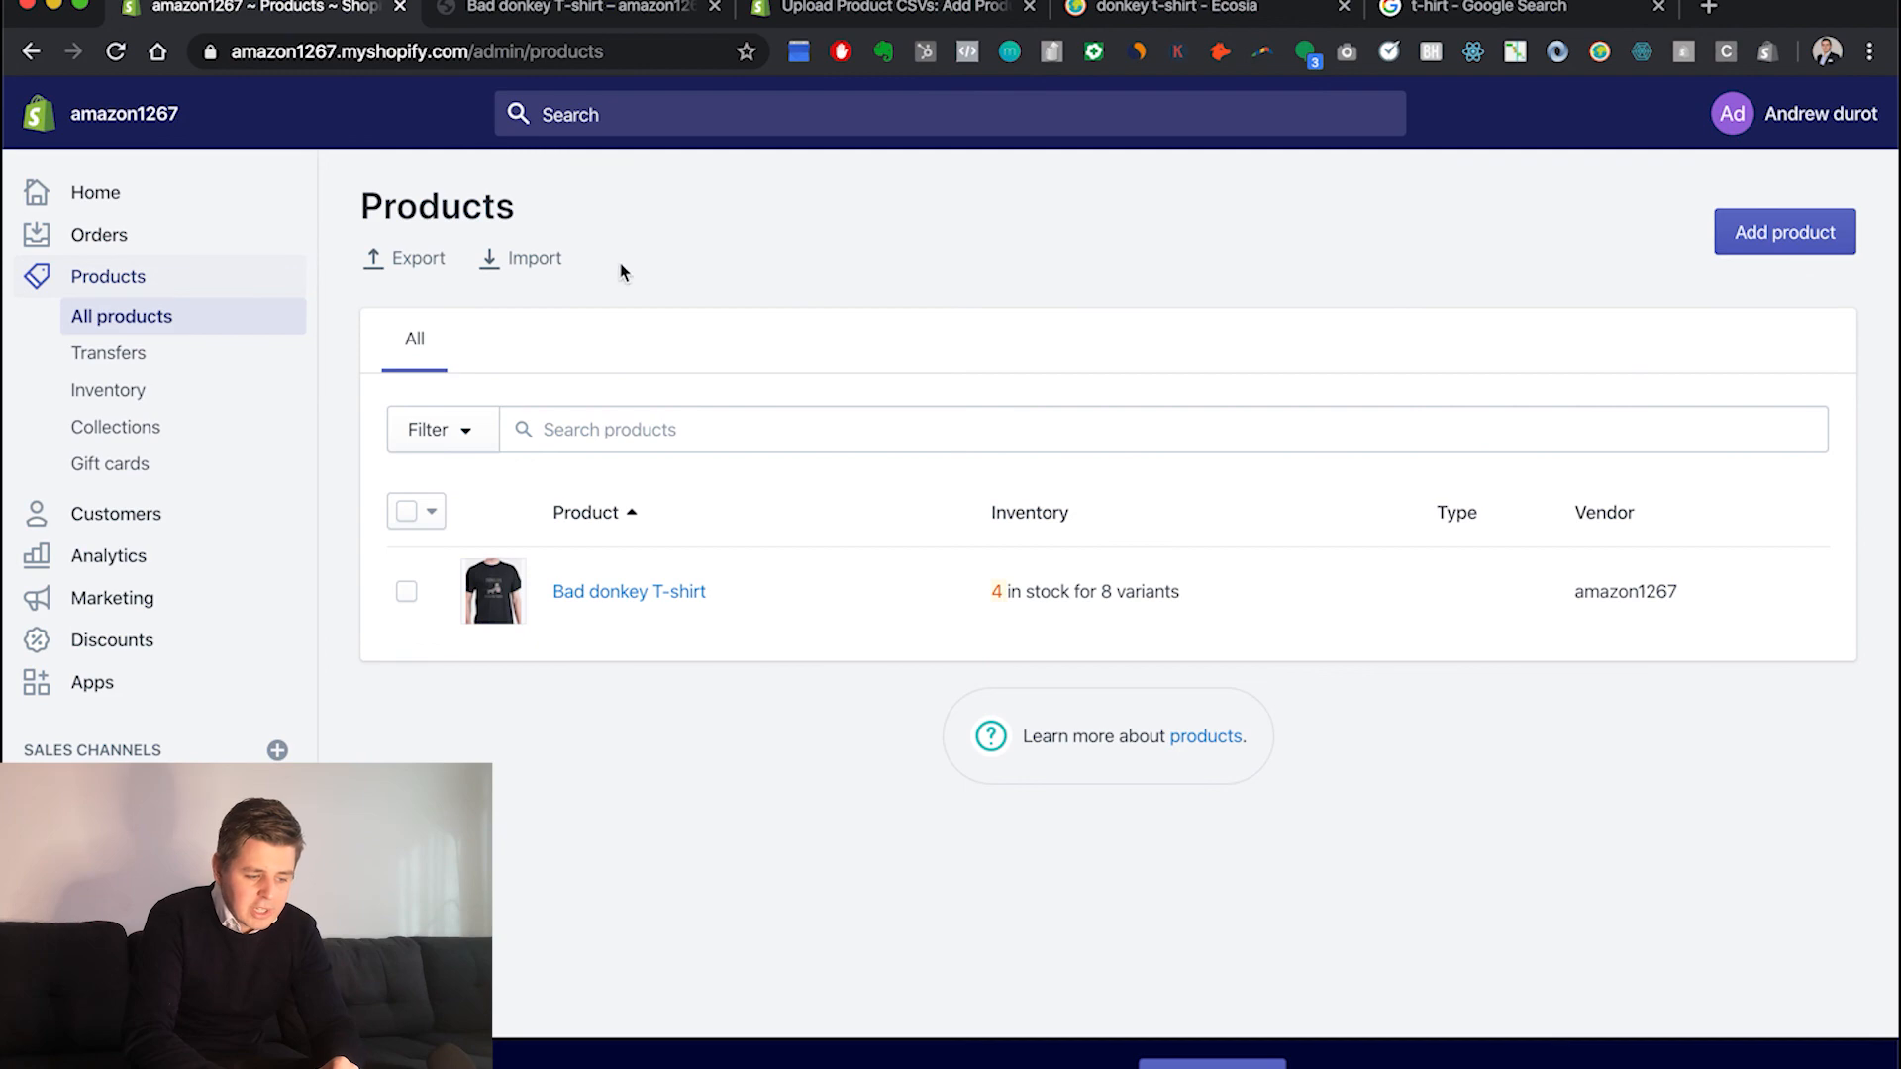
Start a product import with apparel.csv from Downloads, without replacing products that share a handle, and upload the file for preview
{"action": "left_click", "coordinate": [548, 262]}
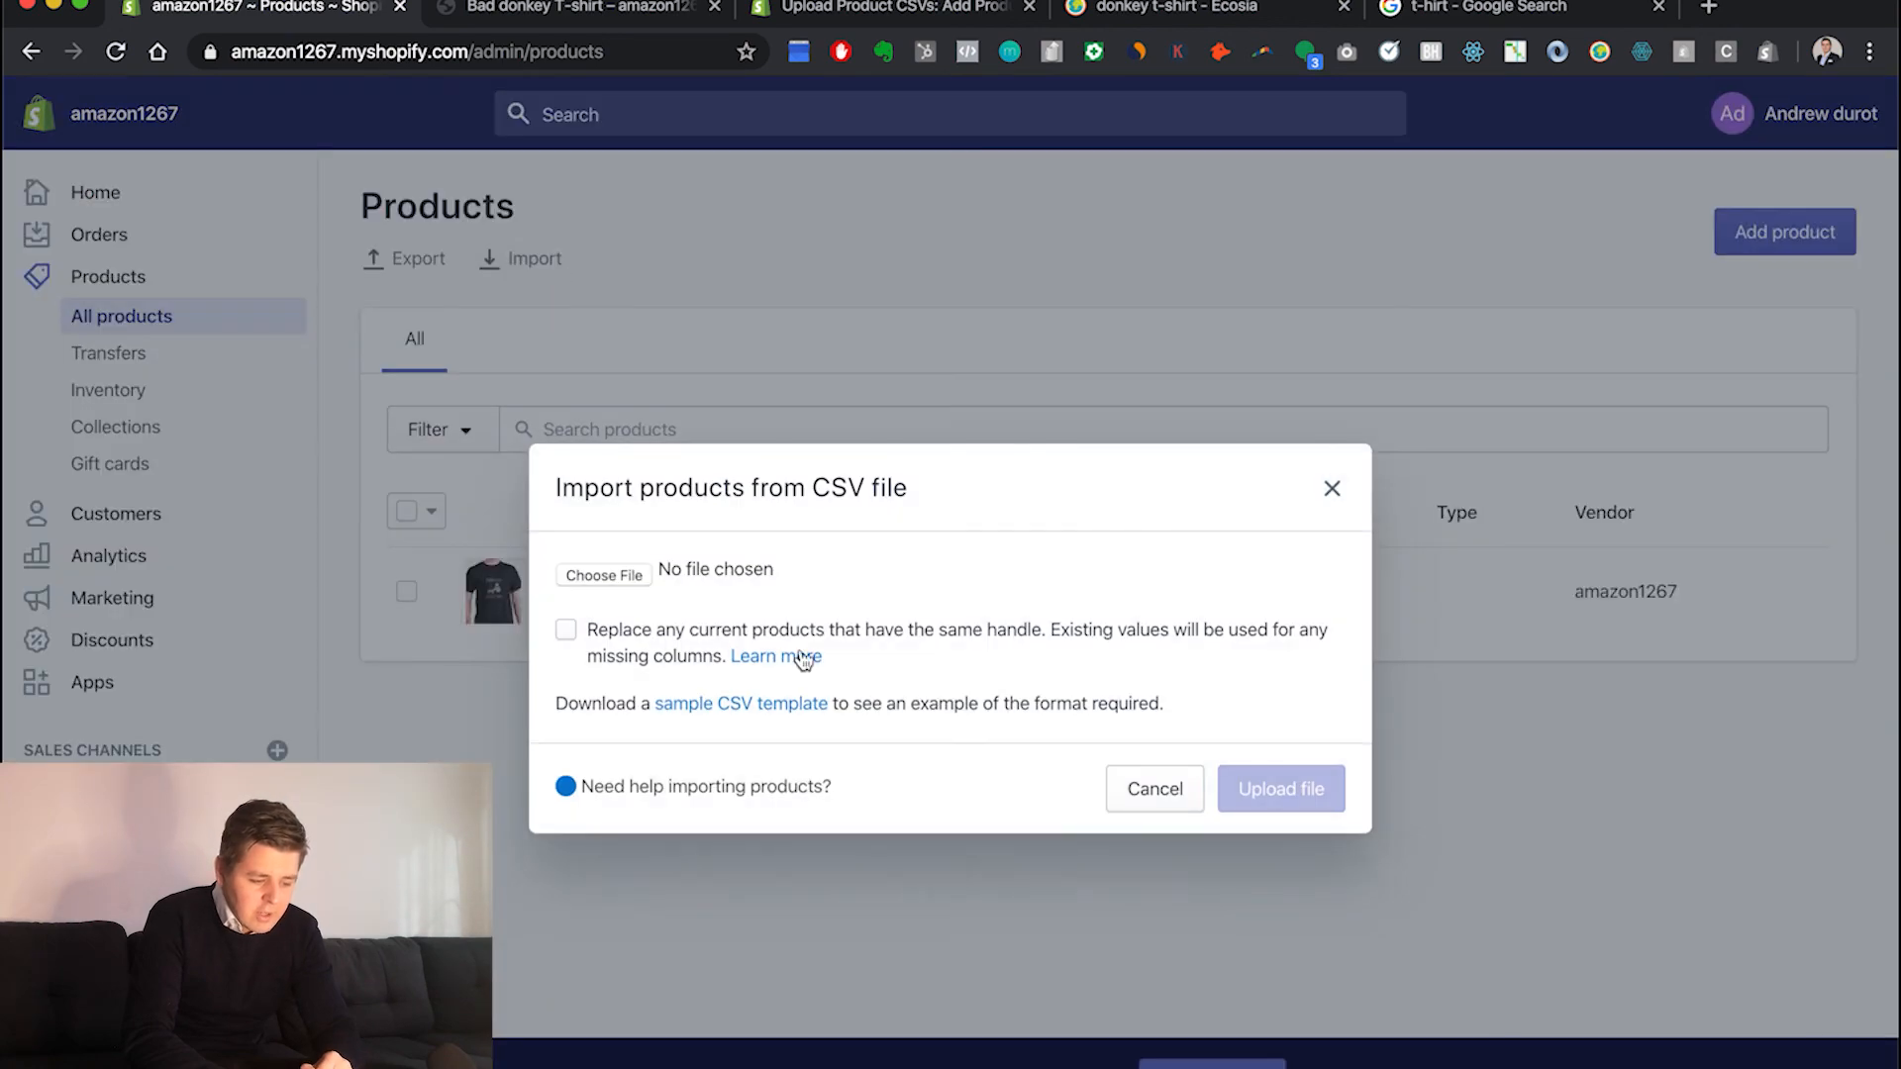
{"action": "left_click", "coordinate": [639, 576]}
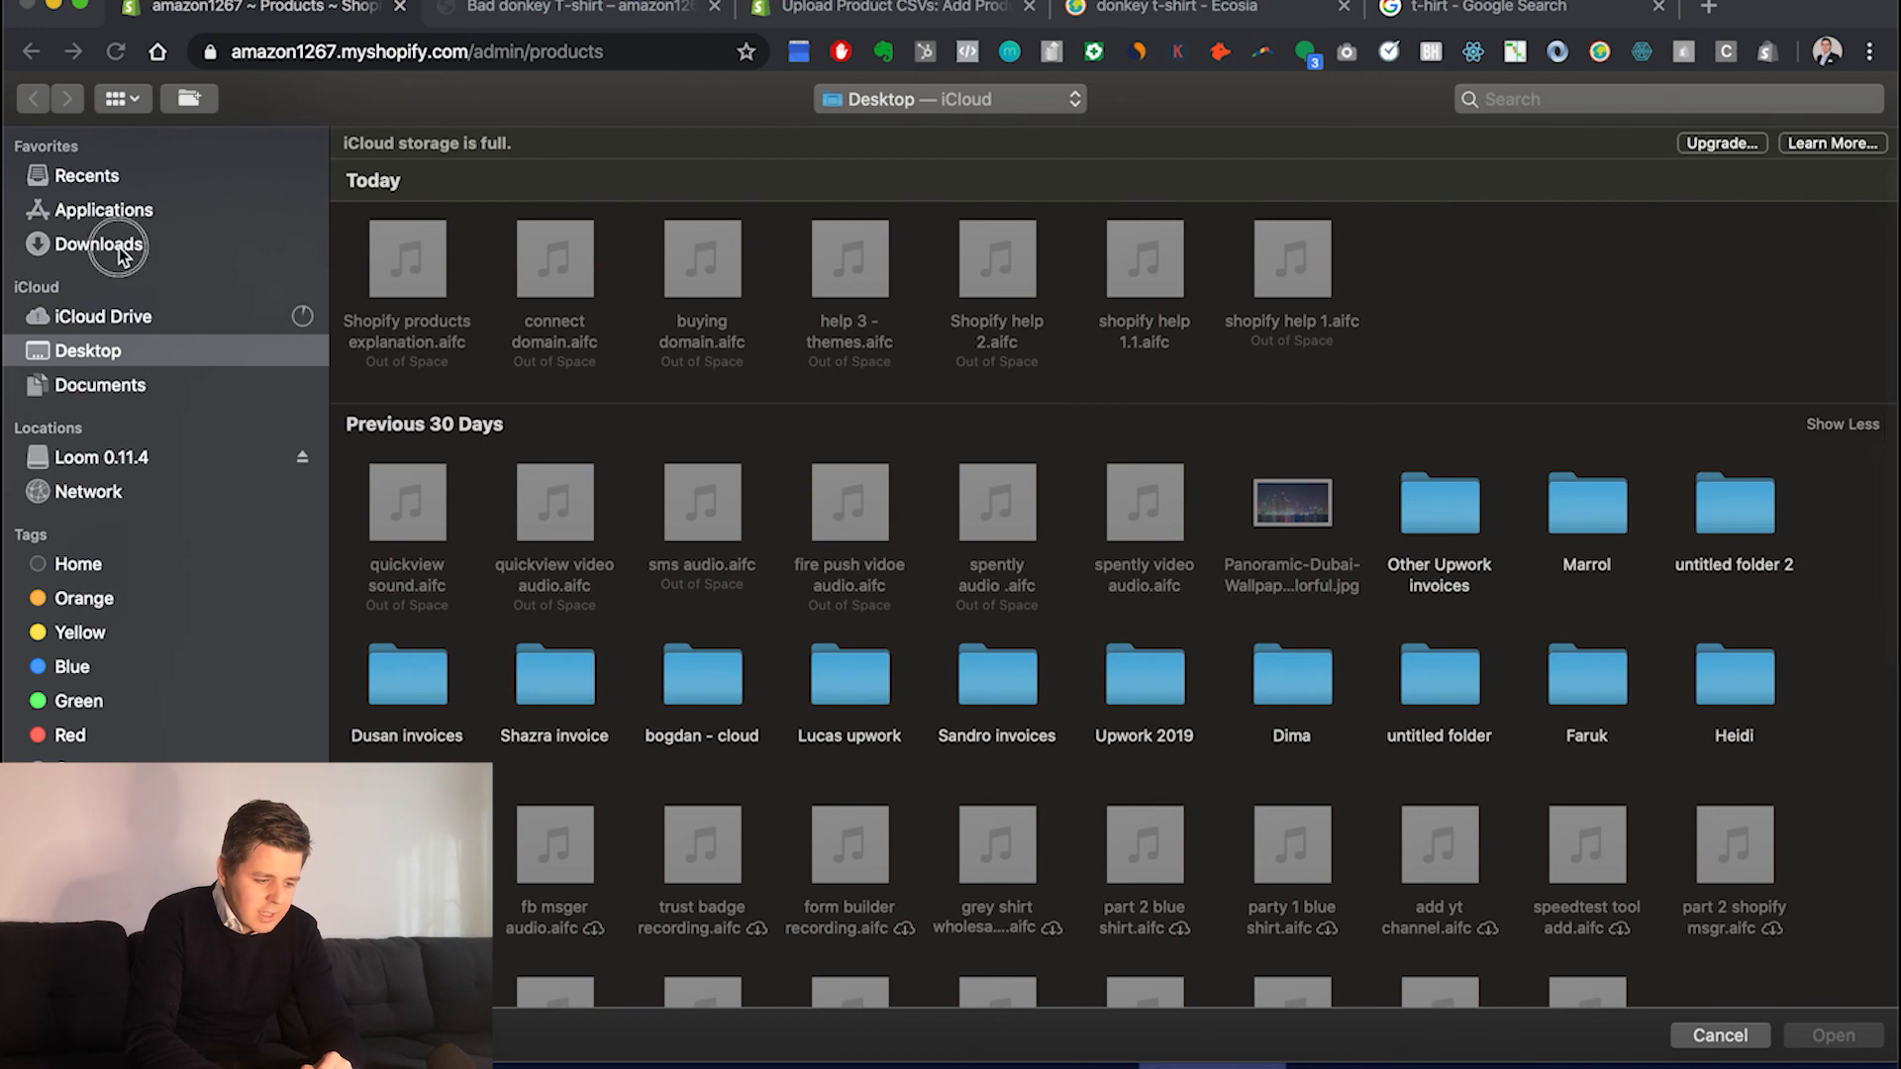
{"action": "left_click", "coordinate": [259, 245]}
{"action": "left_click", "coordinate": [685, 257]}
{"action": "double_click", "coordinate": [685, 256]}
{"action": "double_click", "coordinate": [390, 246]}
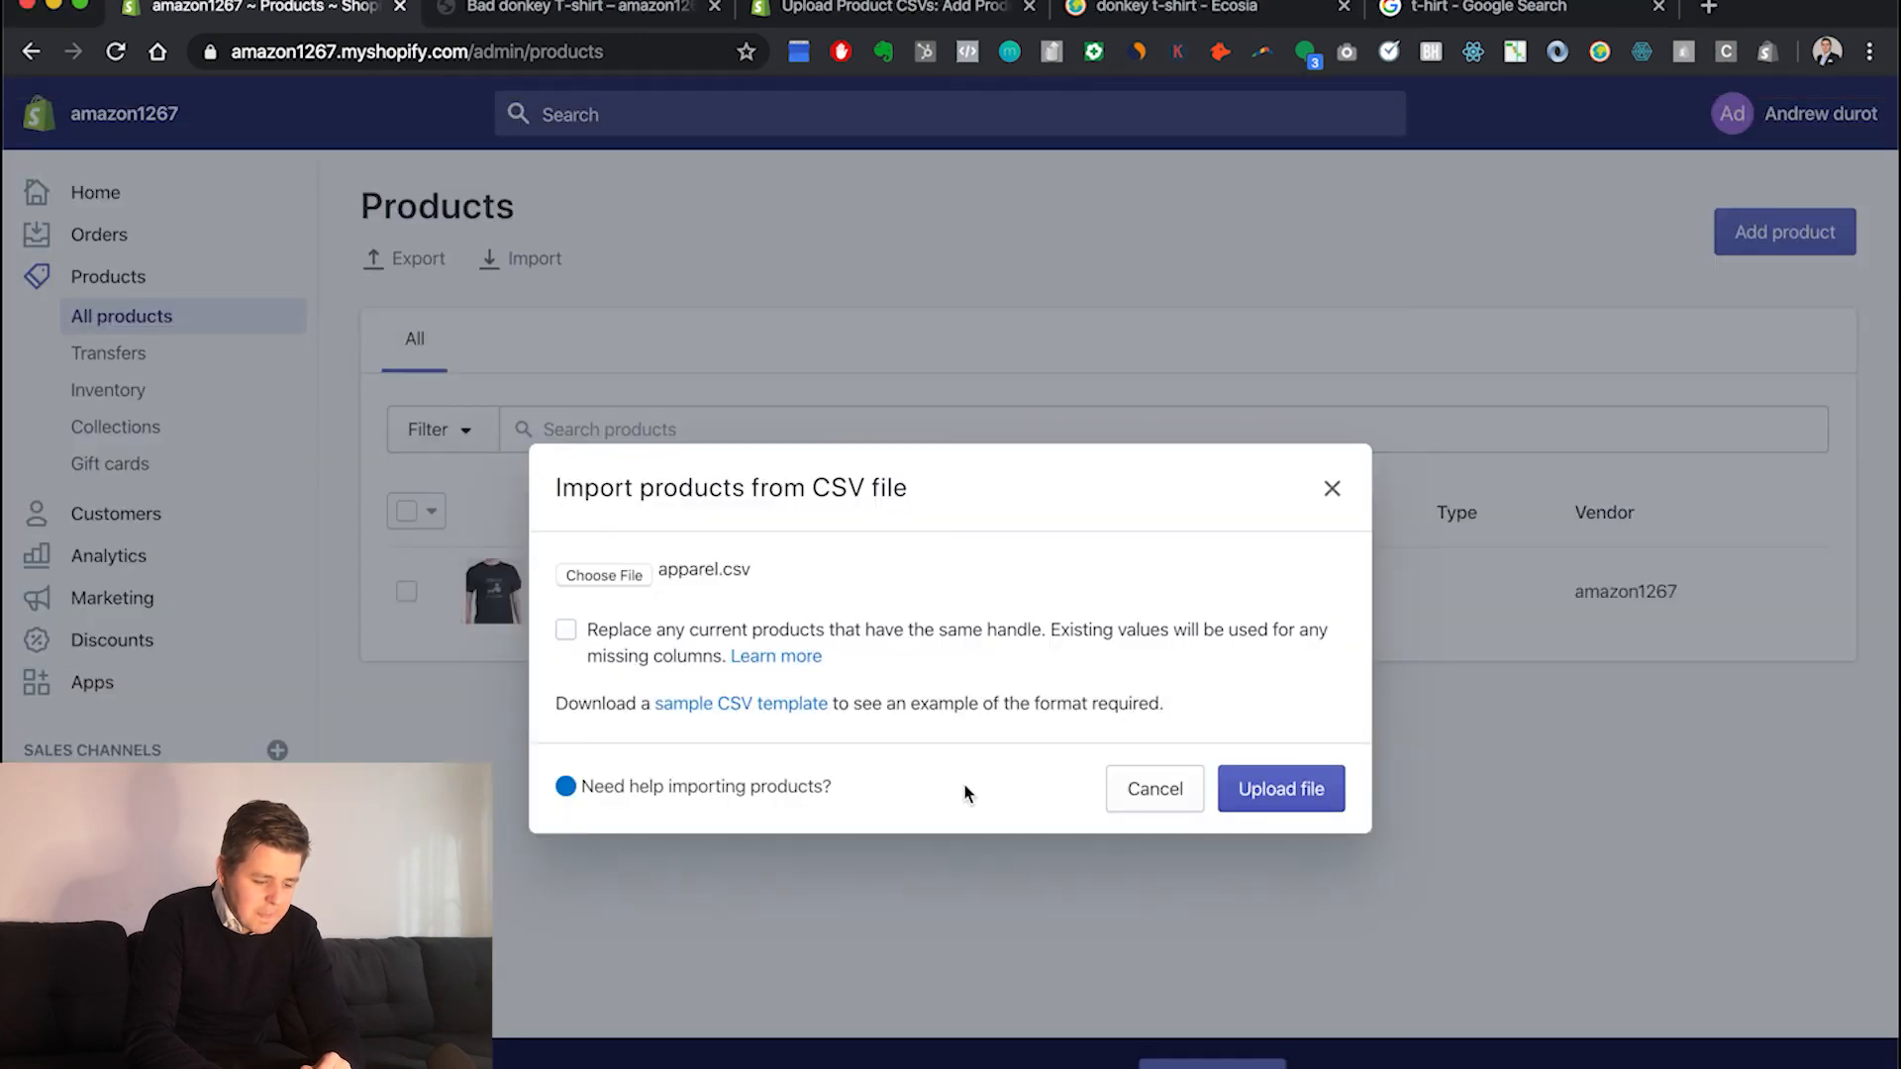
{"action": "left_click", "coordinate": [1247, 788]}
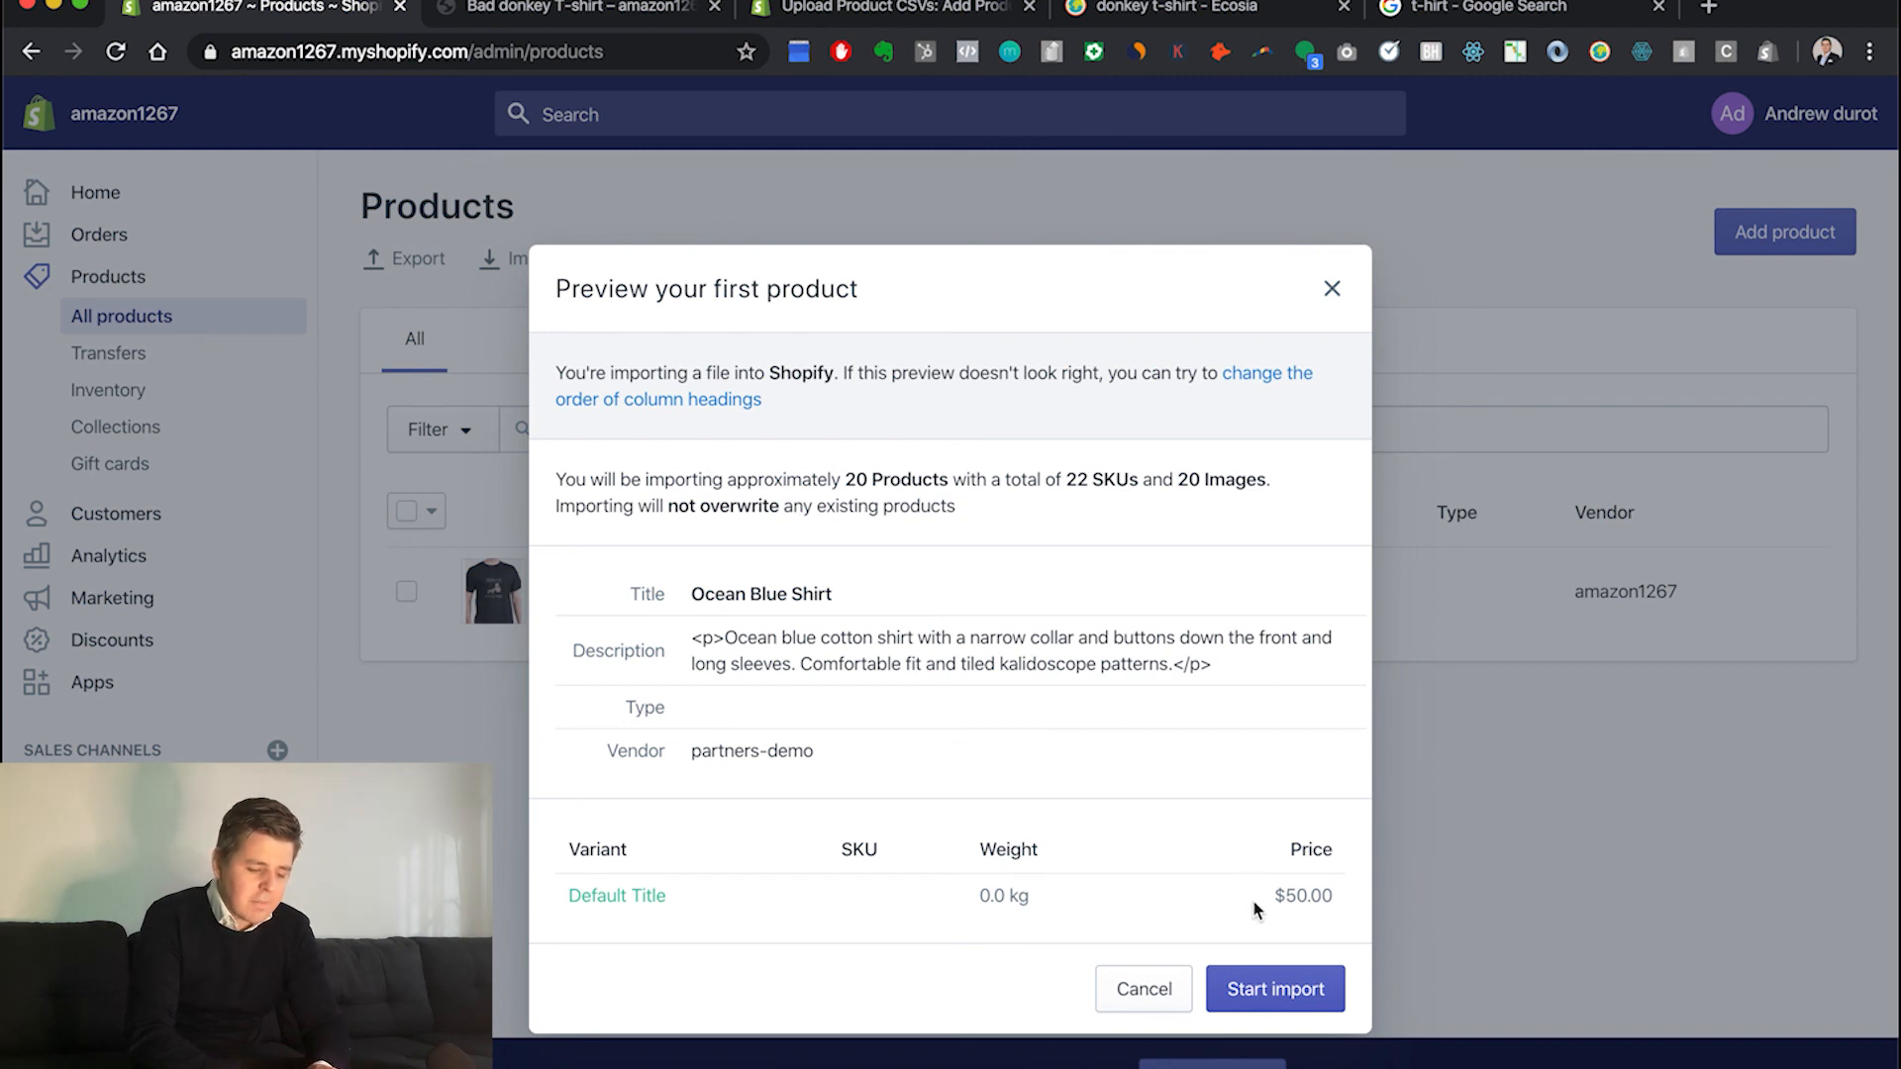
Start the apparel CSV import and look through the full product list for the imported items
{"action": "left_click", "coordinate": [1322, 985]}
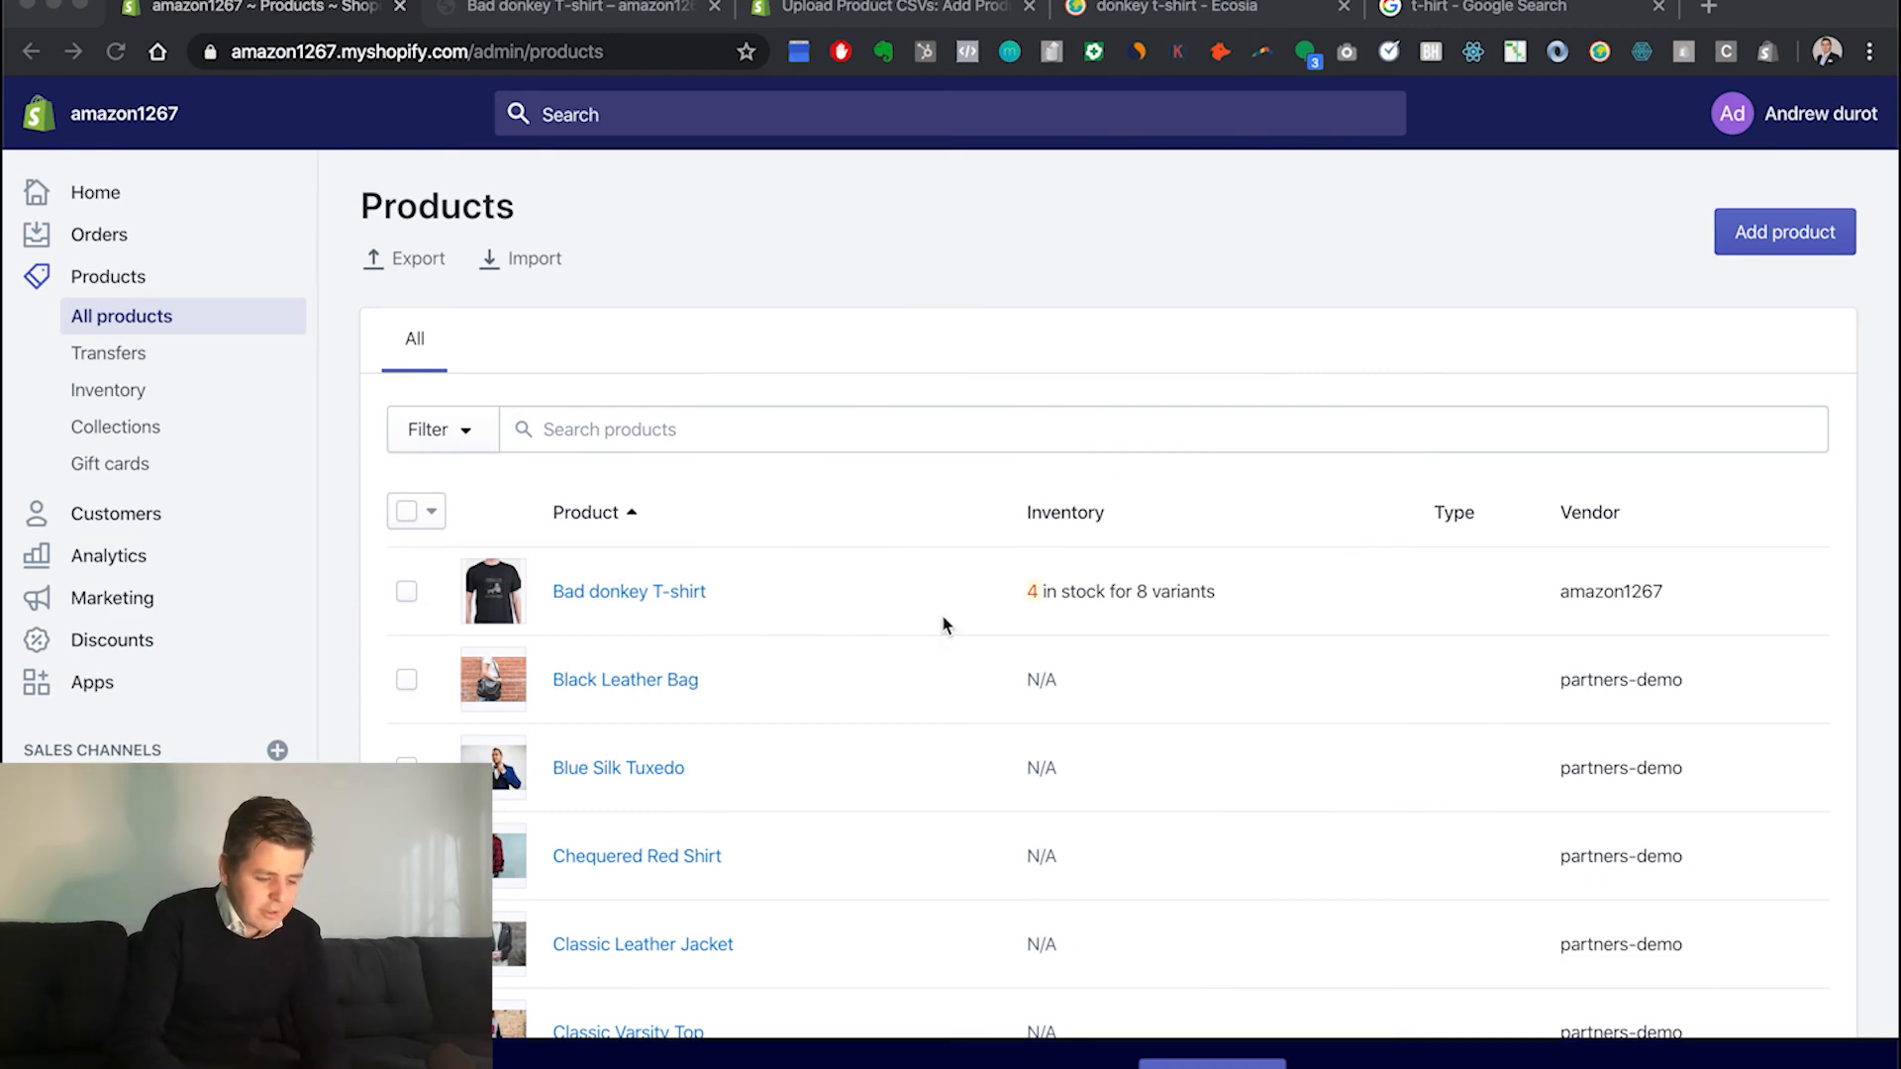
{"action": "scroll", "coordinate": [950, 641], "scroll_direction": "down", "scroll_amount": 8}
{"action": "scroll", "coordinate": [950, 641], "scroll_direction": "up", "scroll_amount": 5}
{"action": "scroll", "coordinate": [950, 642], "scroll_direction": "down", "scroll_amount": 7}
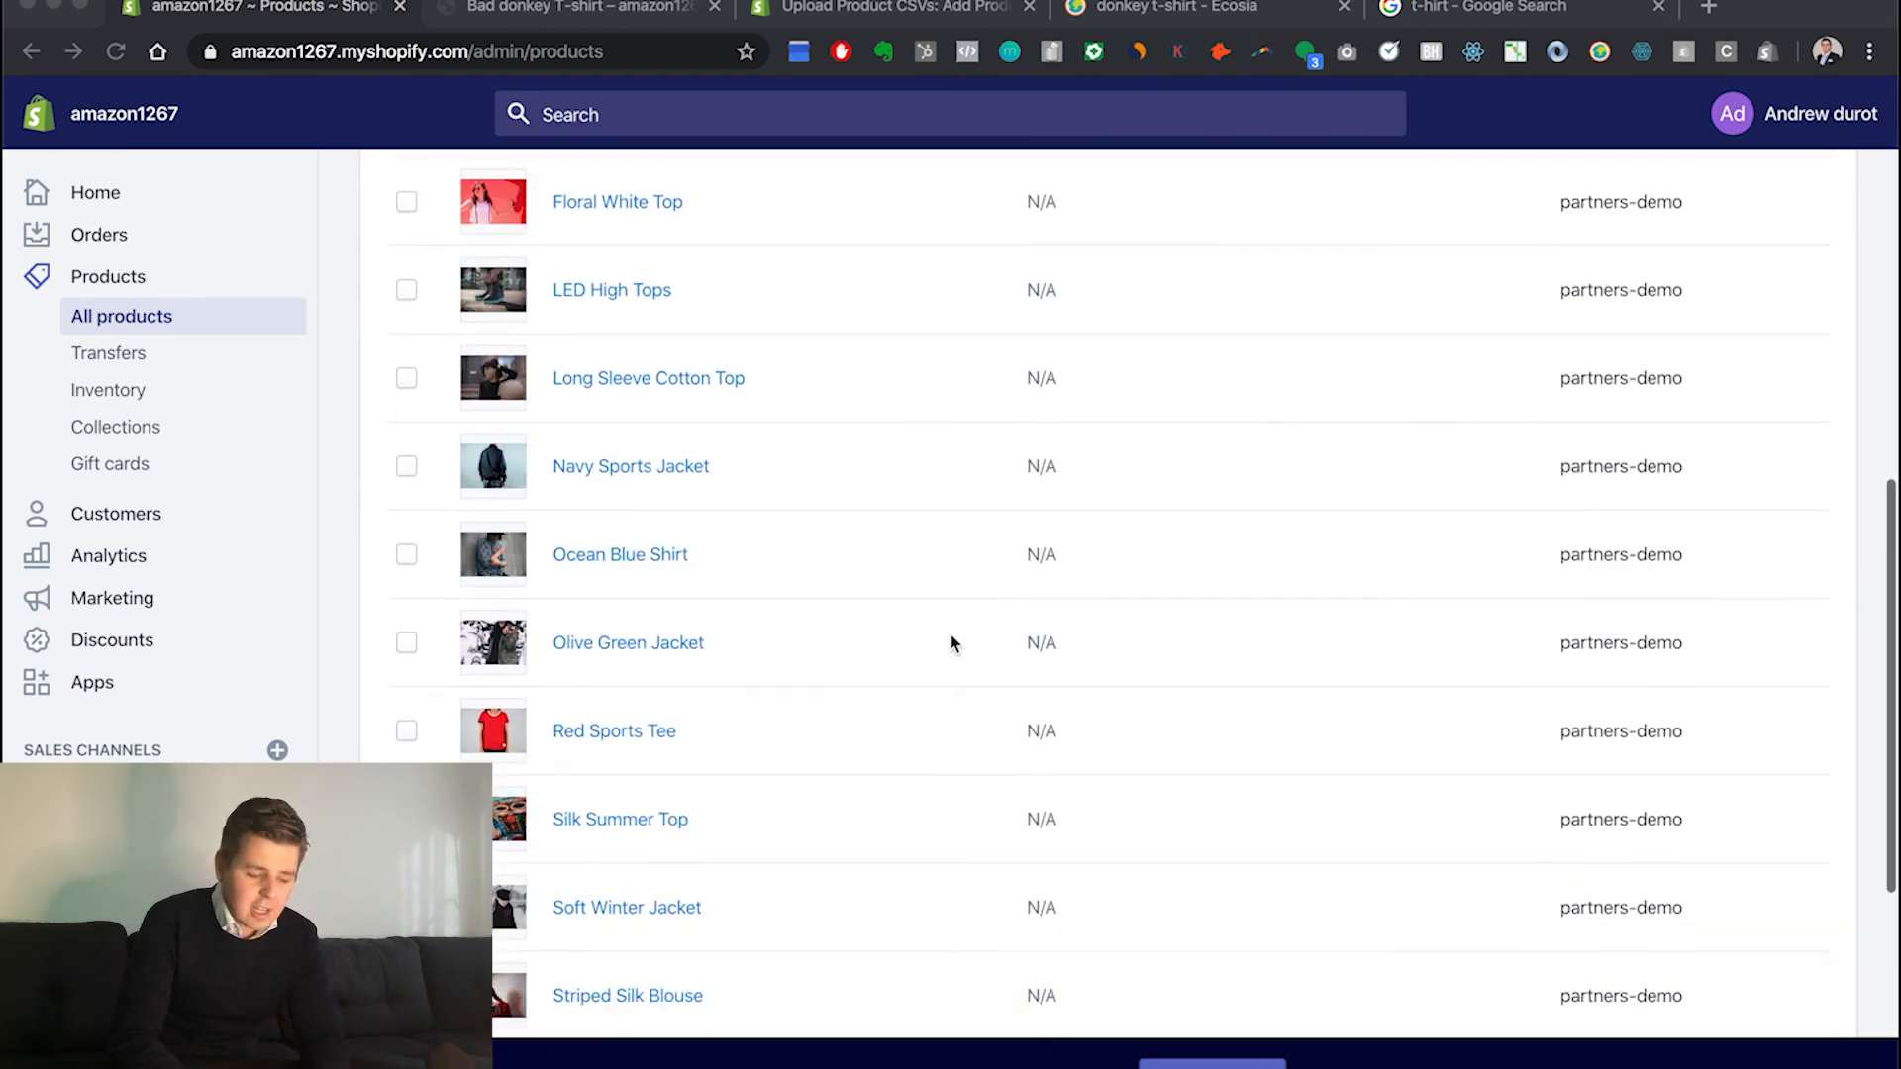
{"action": "scroll", "coordinate": [950, 642], "scroll_direction": "up", "scroll_amount": 5}
{"action": "scroll", "coordinate": [950, 644], "scroll_direction": "up", "scroll_amount": 1}
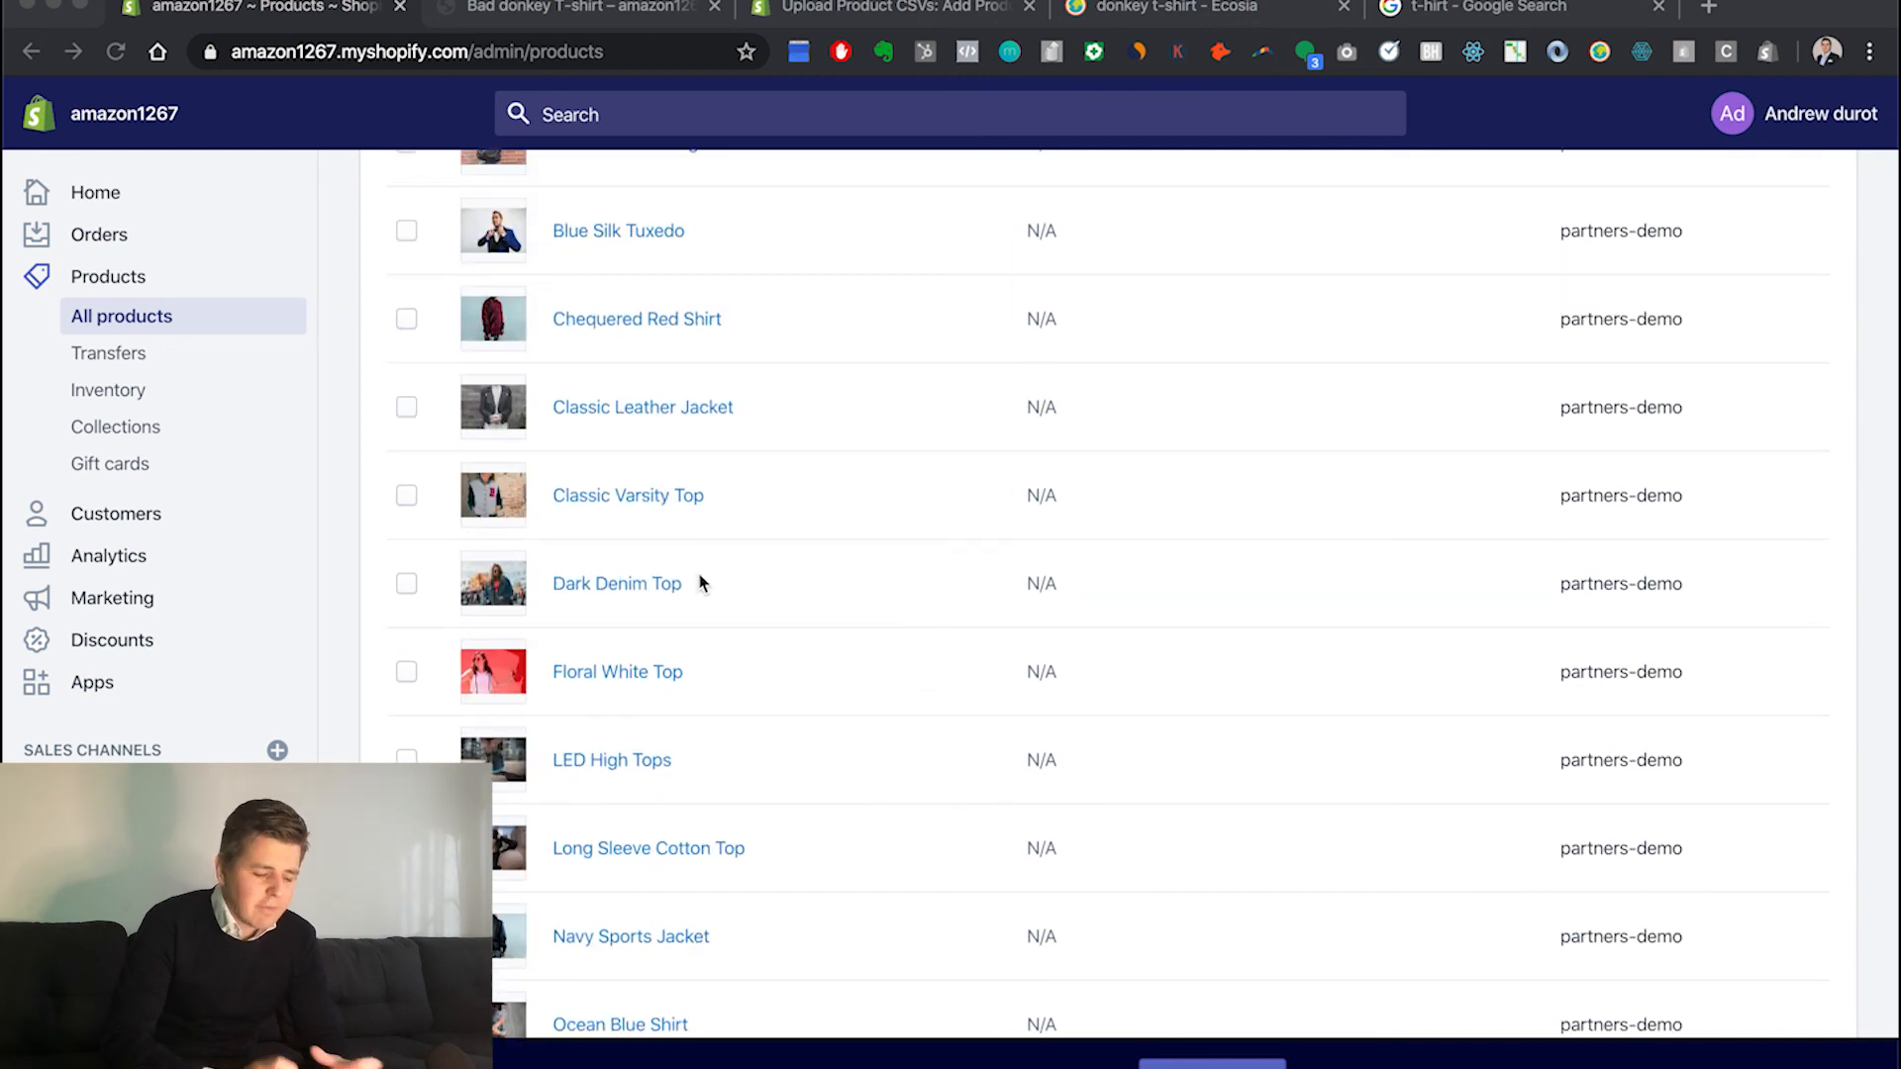
{"action": "scroll", "coordinate": [698, 583], "scroll_direction": "down", "scroll_amount": 10}
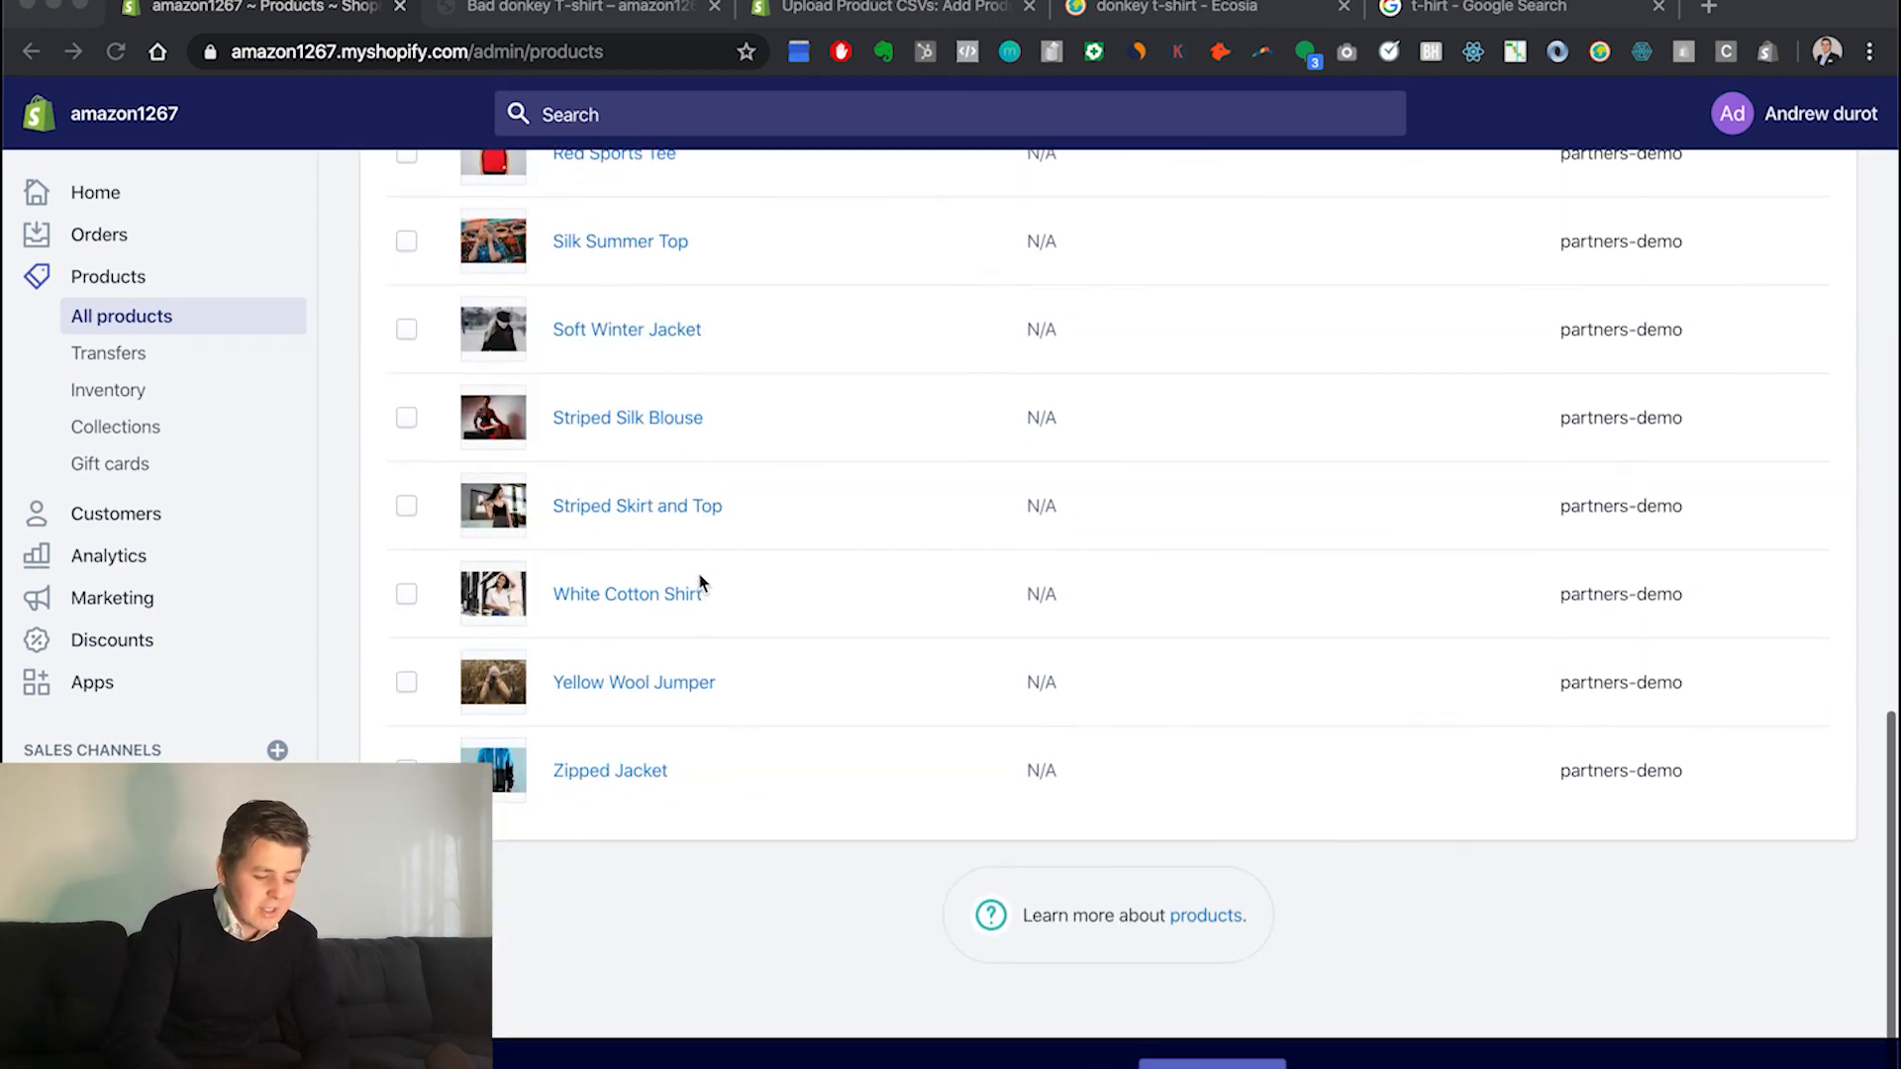
{"action": "scroll", "coordinate": [699, 583], "scroll_direction": "up", "scroll_amount": 10}
{"action": "scroll", "coordinate": [699, 583], "scroll_direction": "up", "scroll_amount": 1}
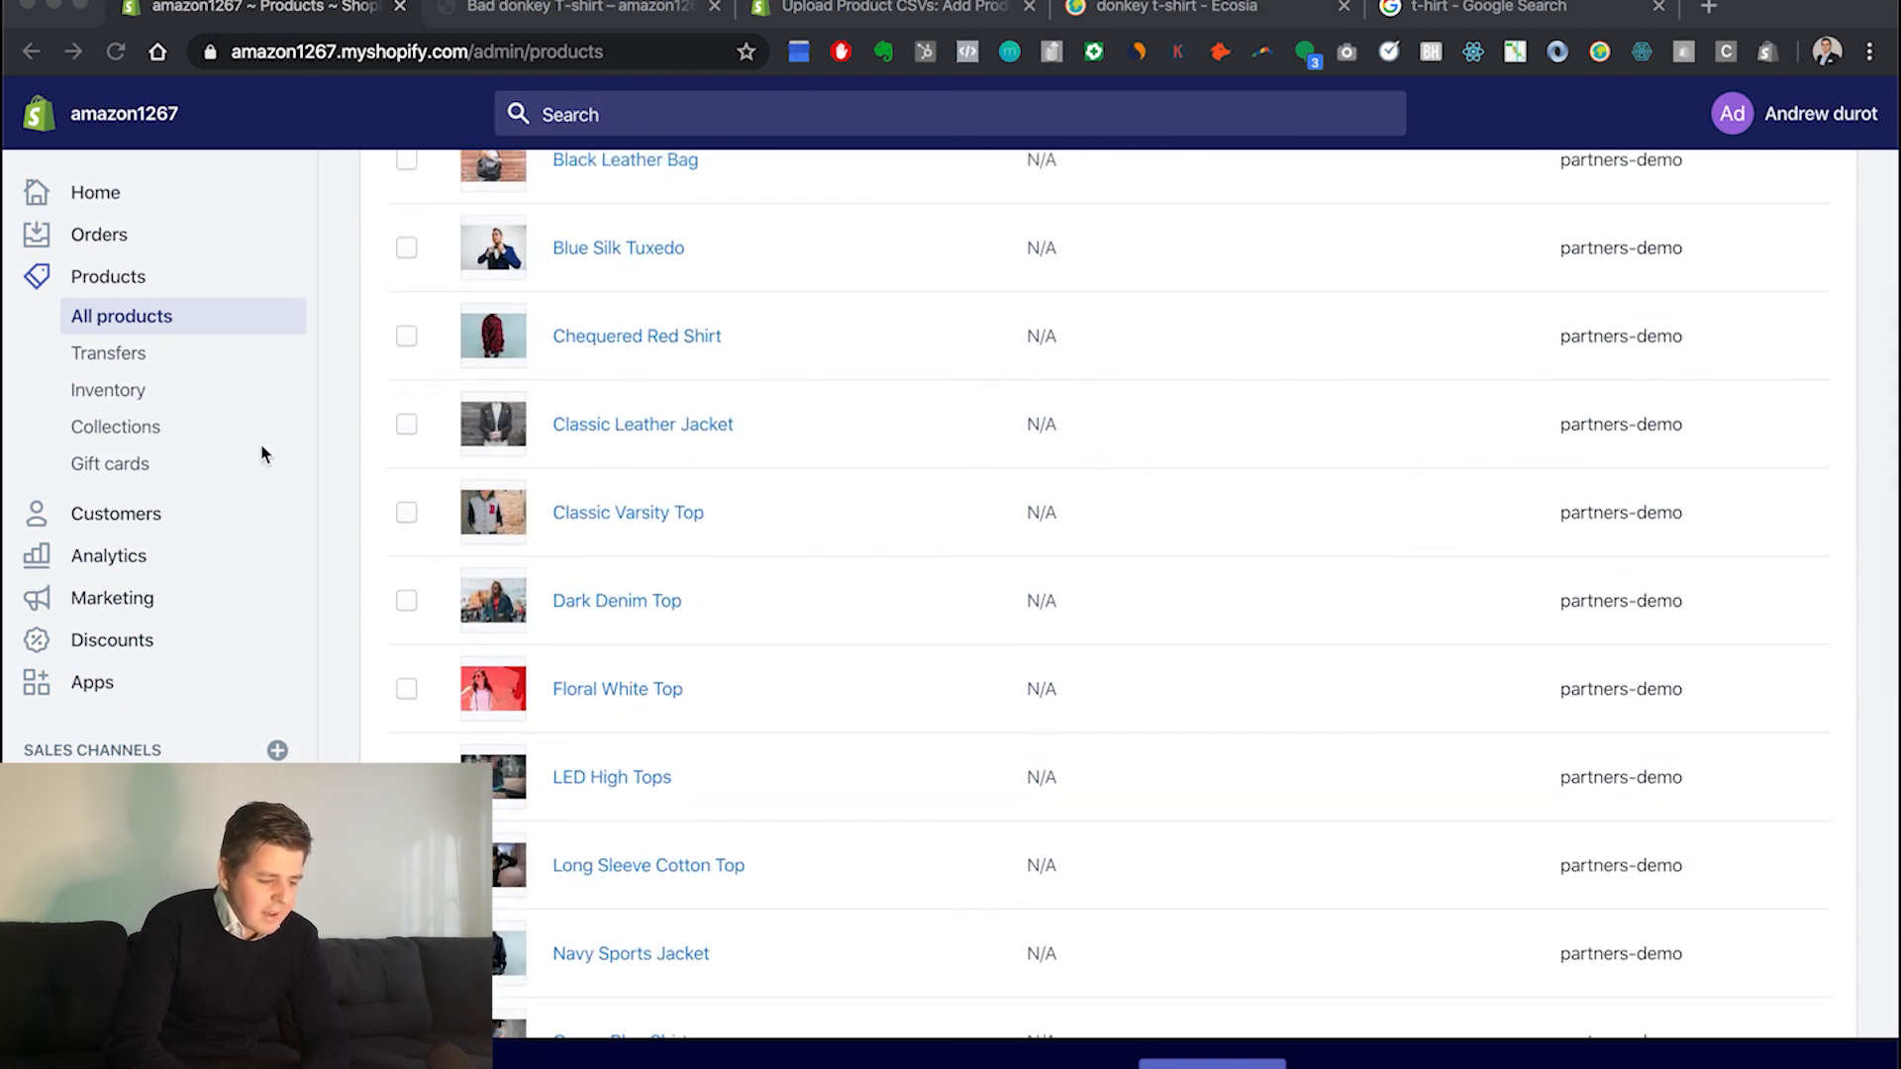
Create a new collection titled "Women t-shirts" with a line of placeholder text as description and the Manual collection type
{"action": "left_click", "coordinate": [156, 427]}
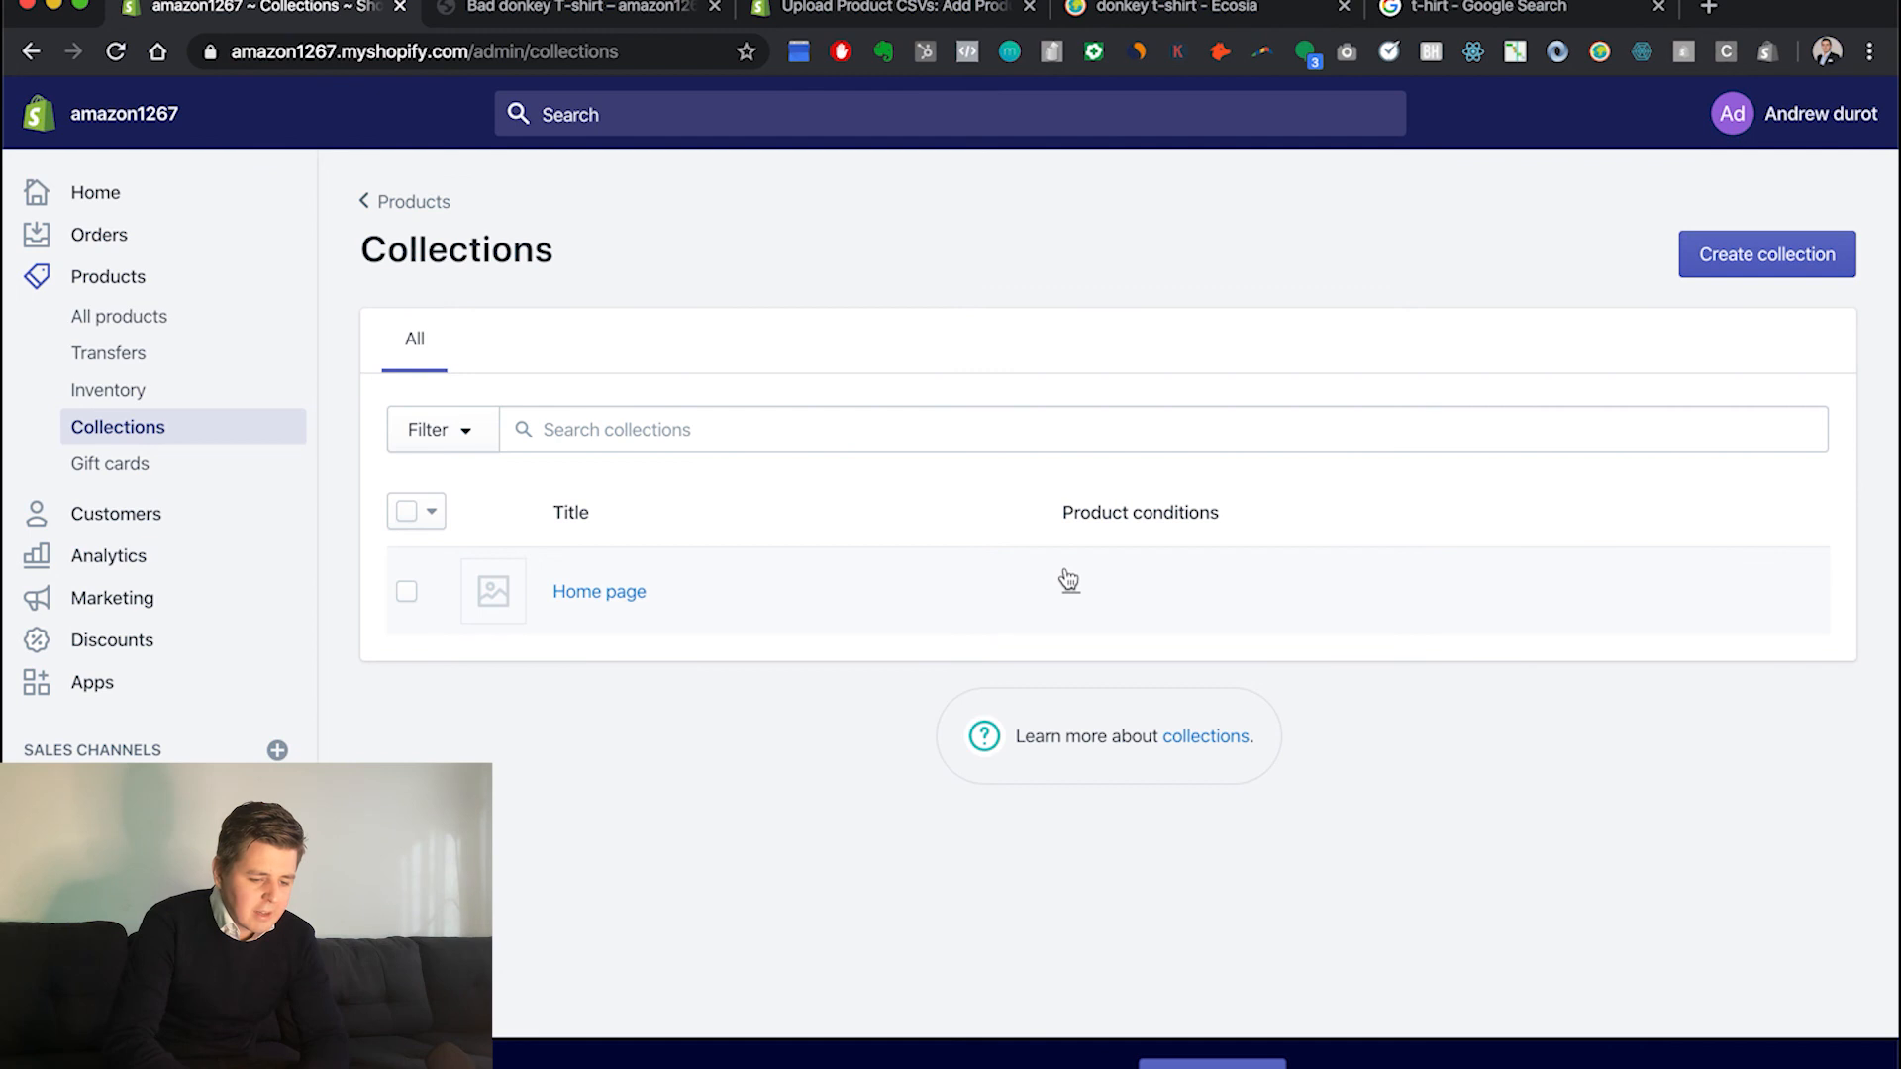
{"action": "left_click", "coordinate": [1789, 273]}
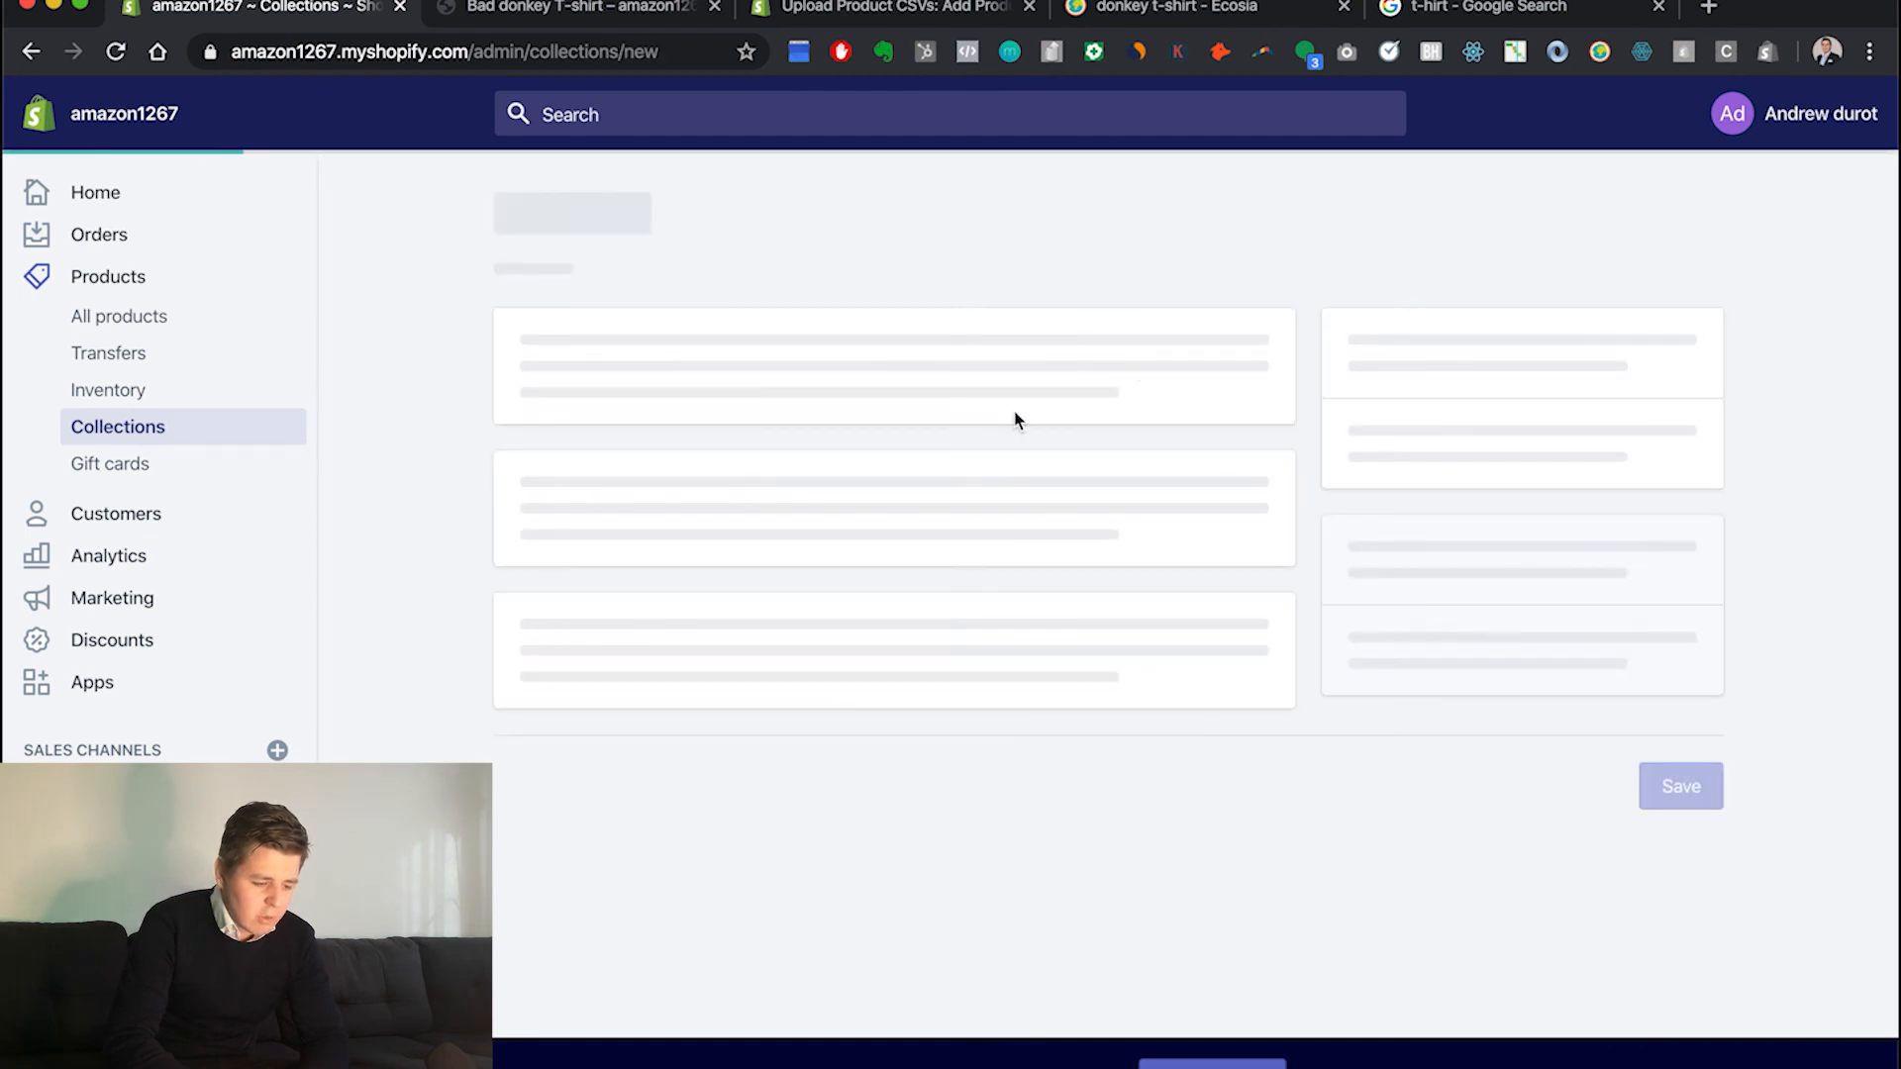
{"action": "left_click", "coordinate": [970, 396]}
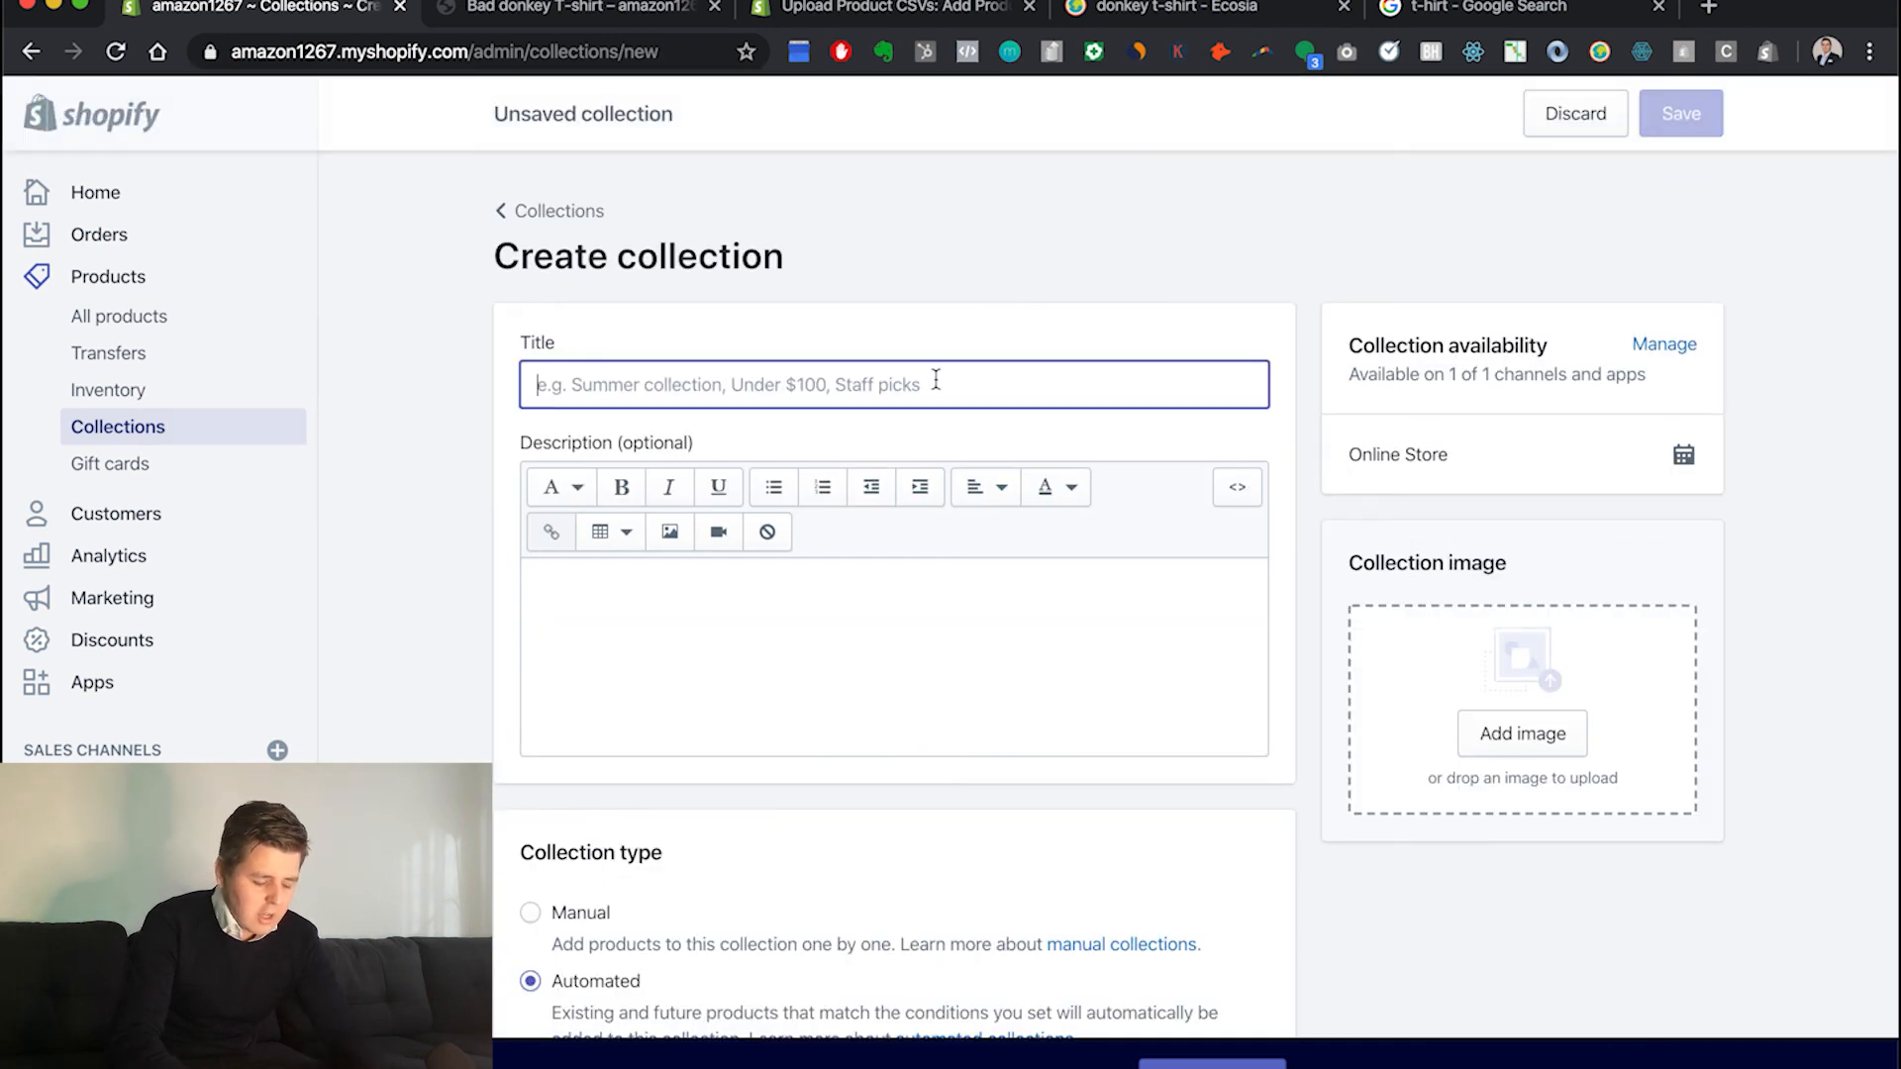
{"action": "type", "text": "Women t-shirts"}
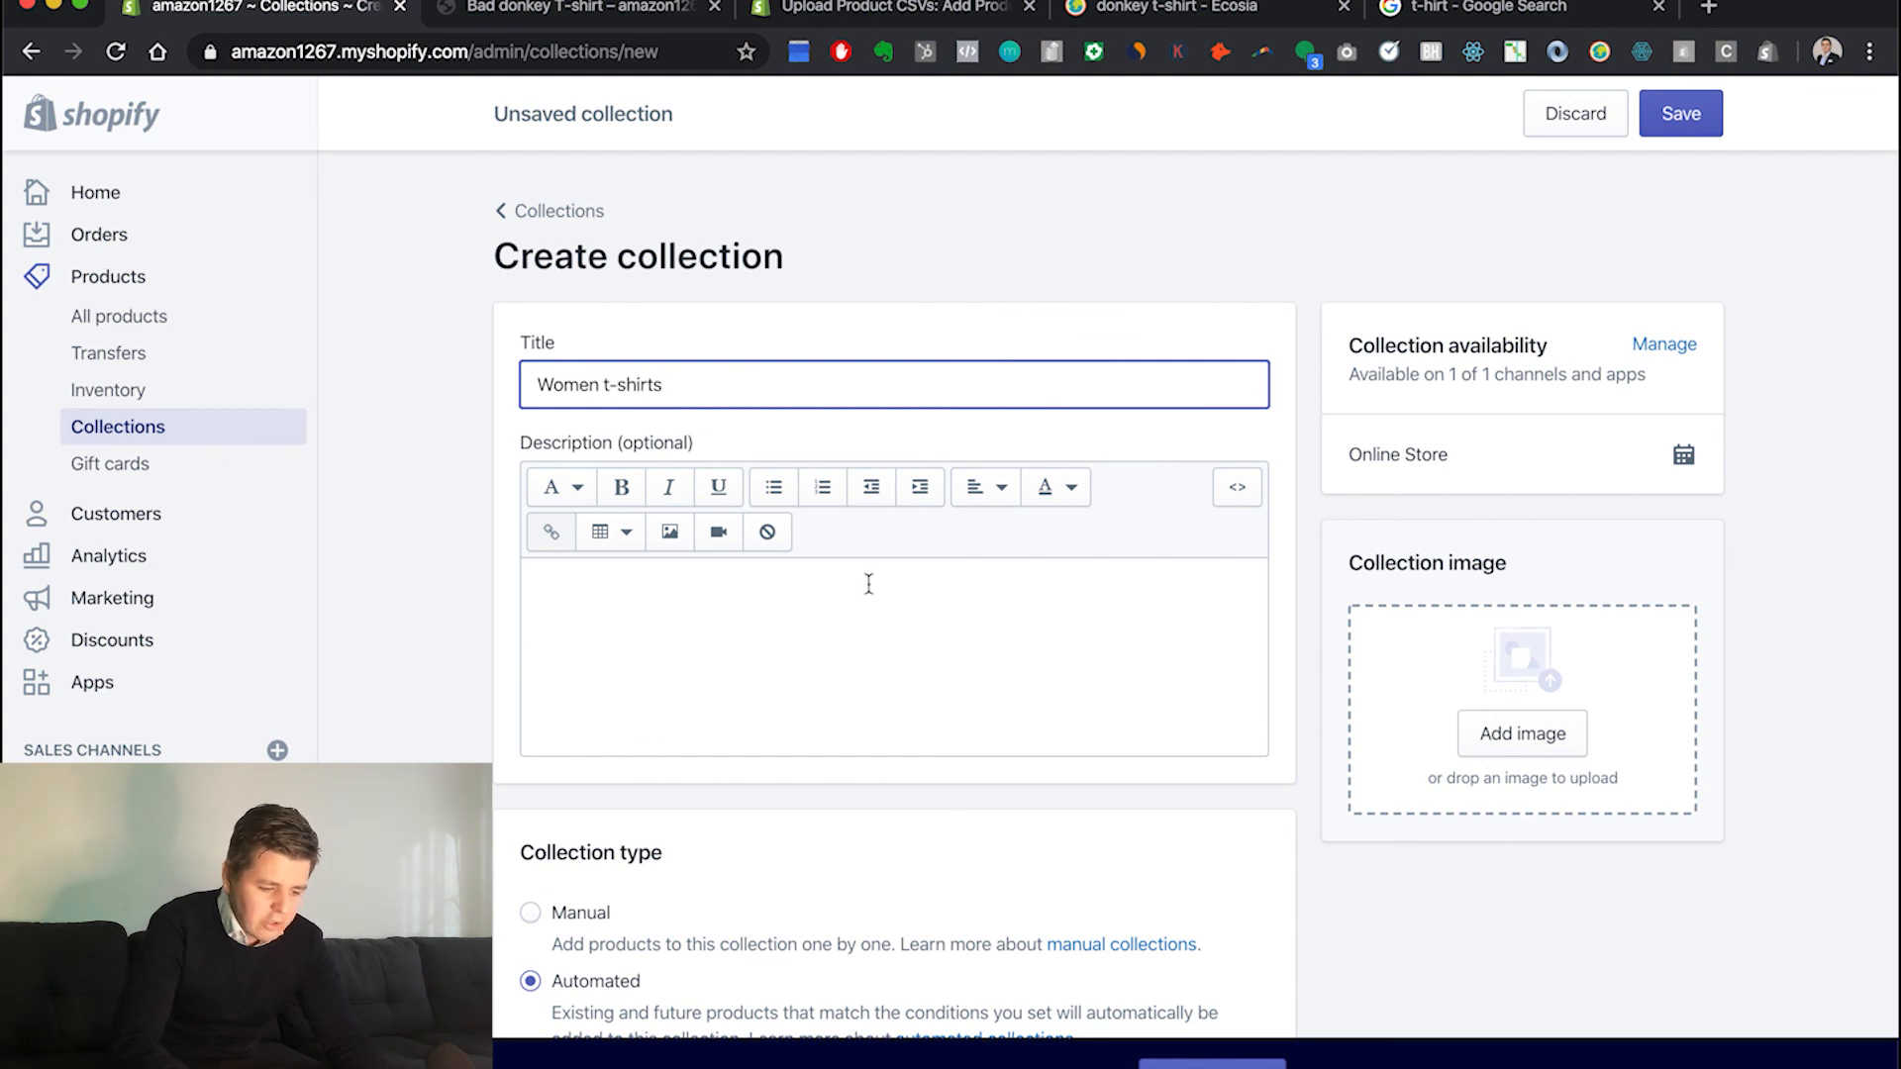
{"action": "left_click", "coordinate": [857, 609]}
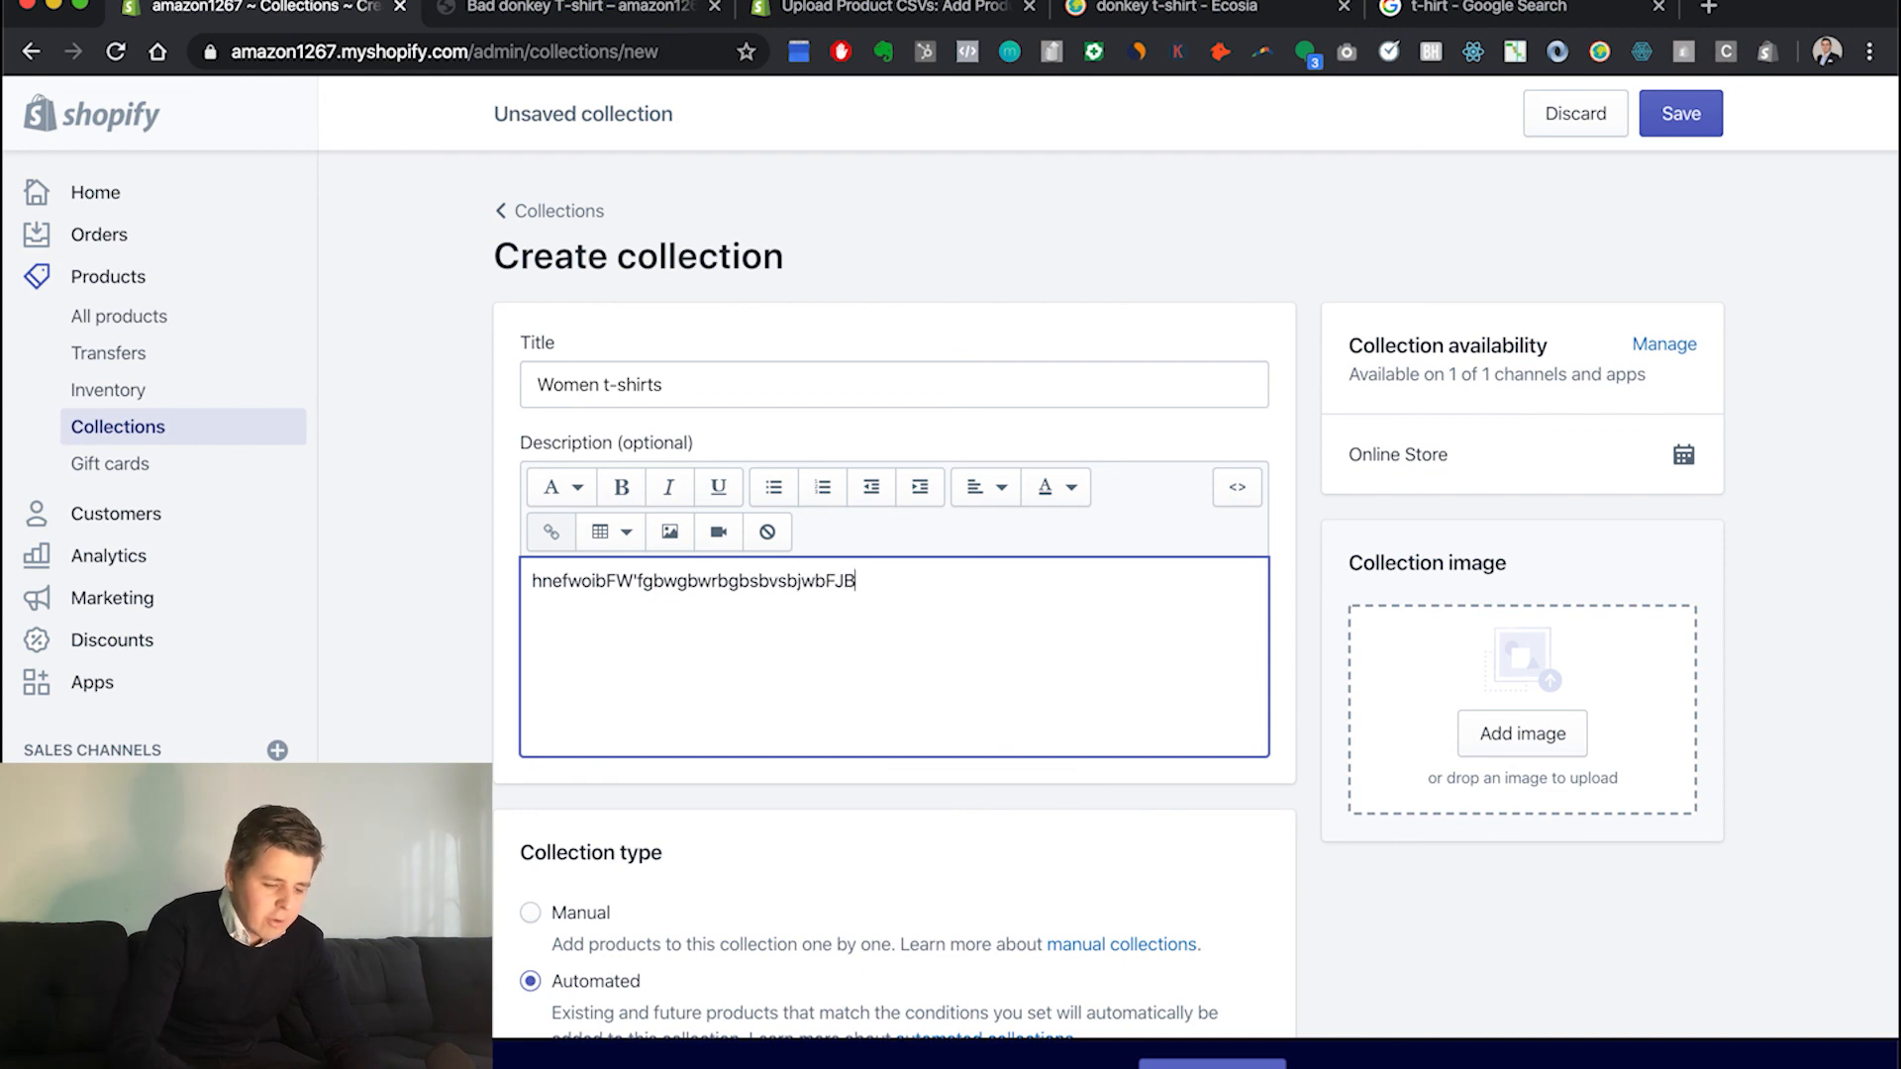
{"action": "scroll", "coordinate": [986, 722], "scroll_direction": "down", "scroll_amount": 5}
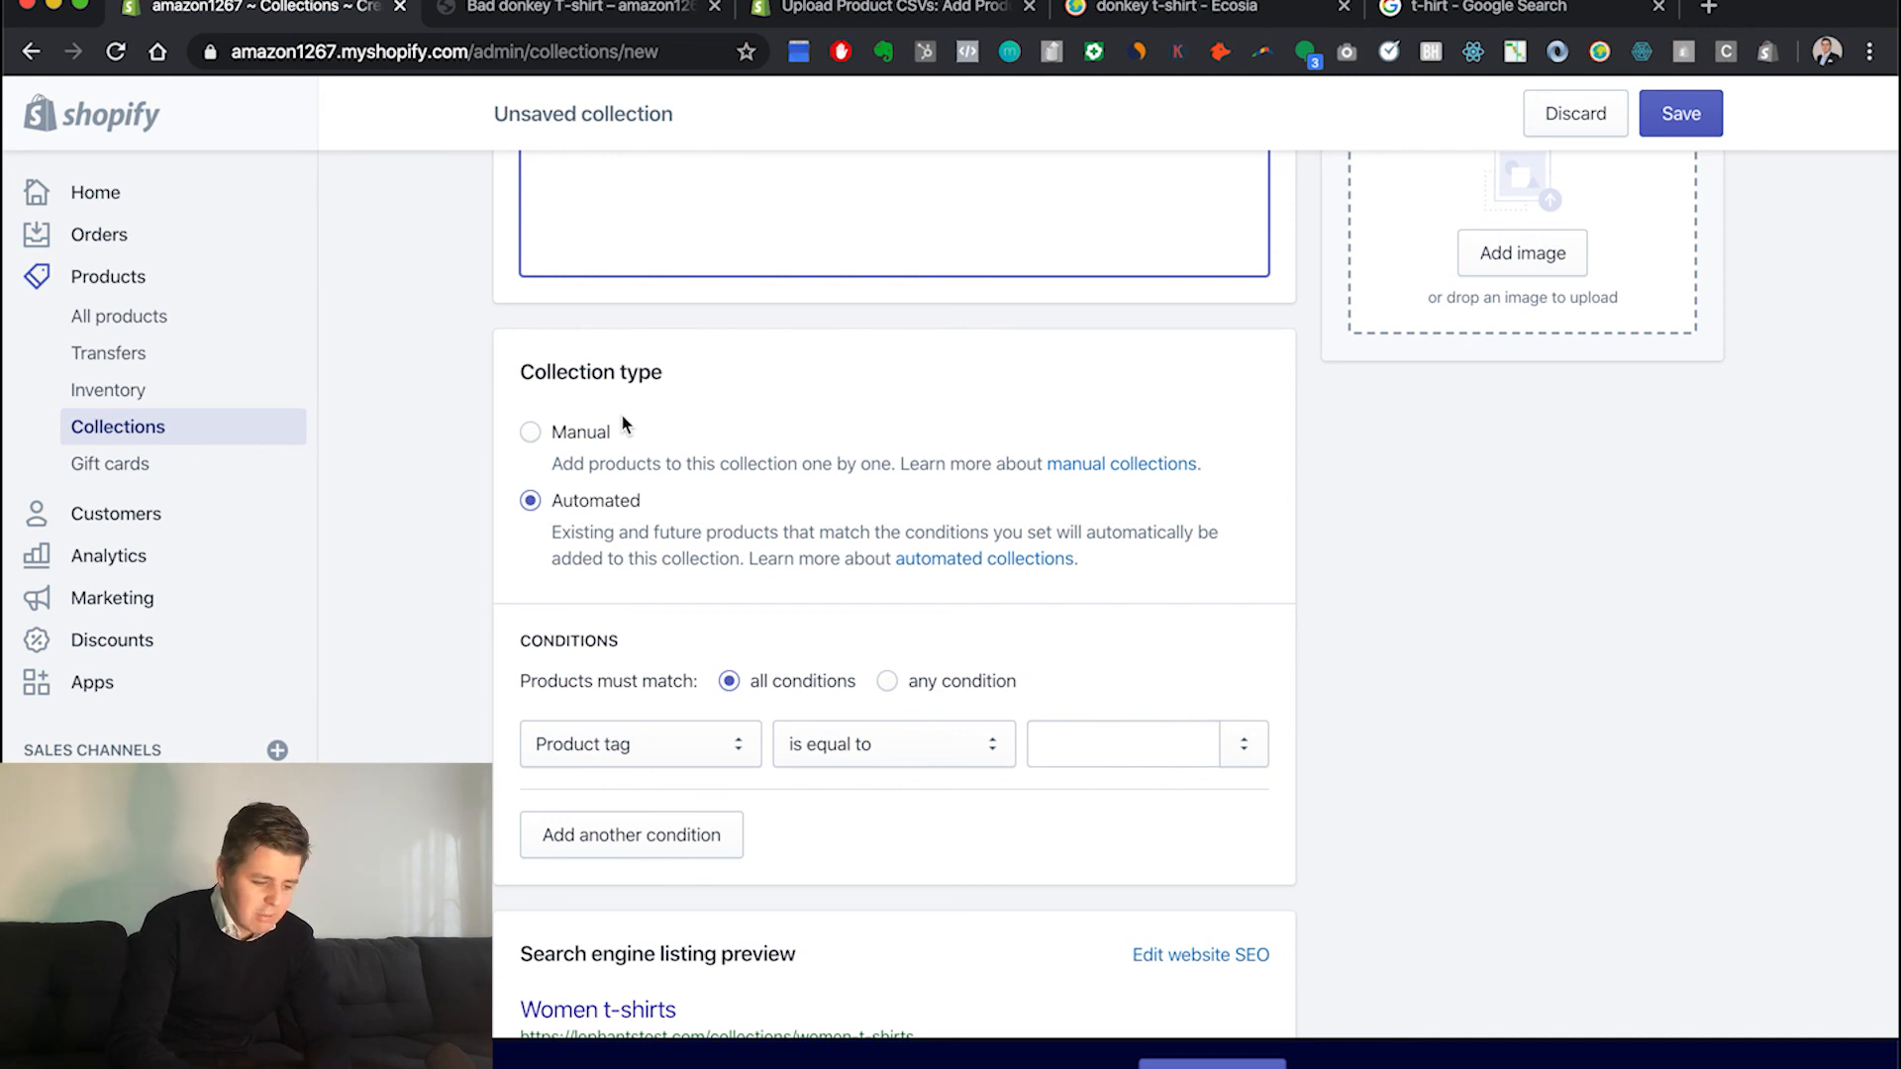
{"action": "left_click", "coordinate": [553, 435]}
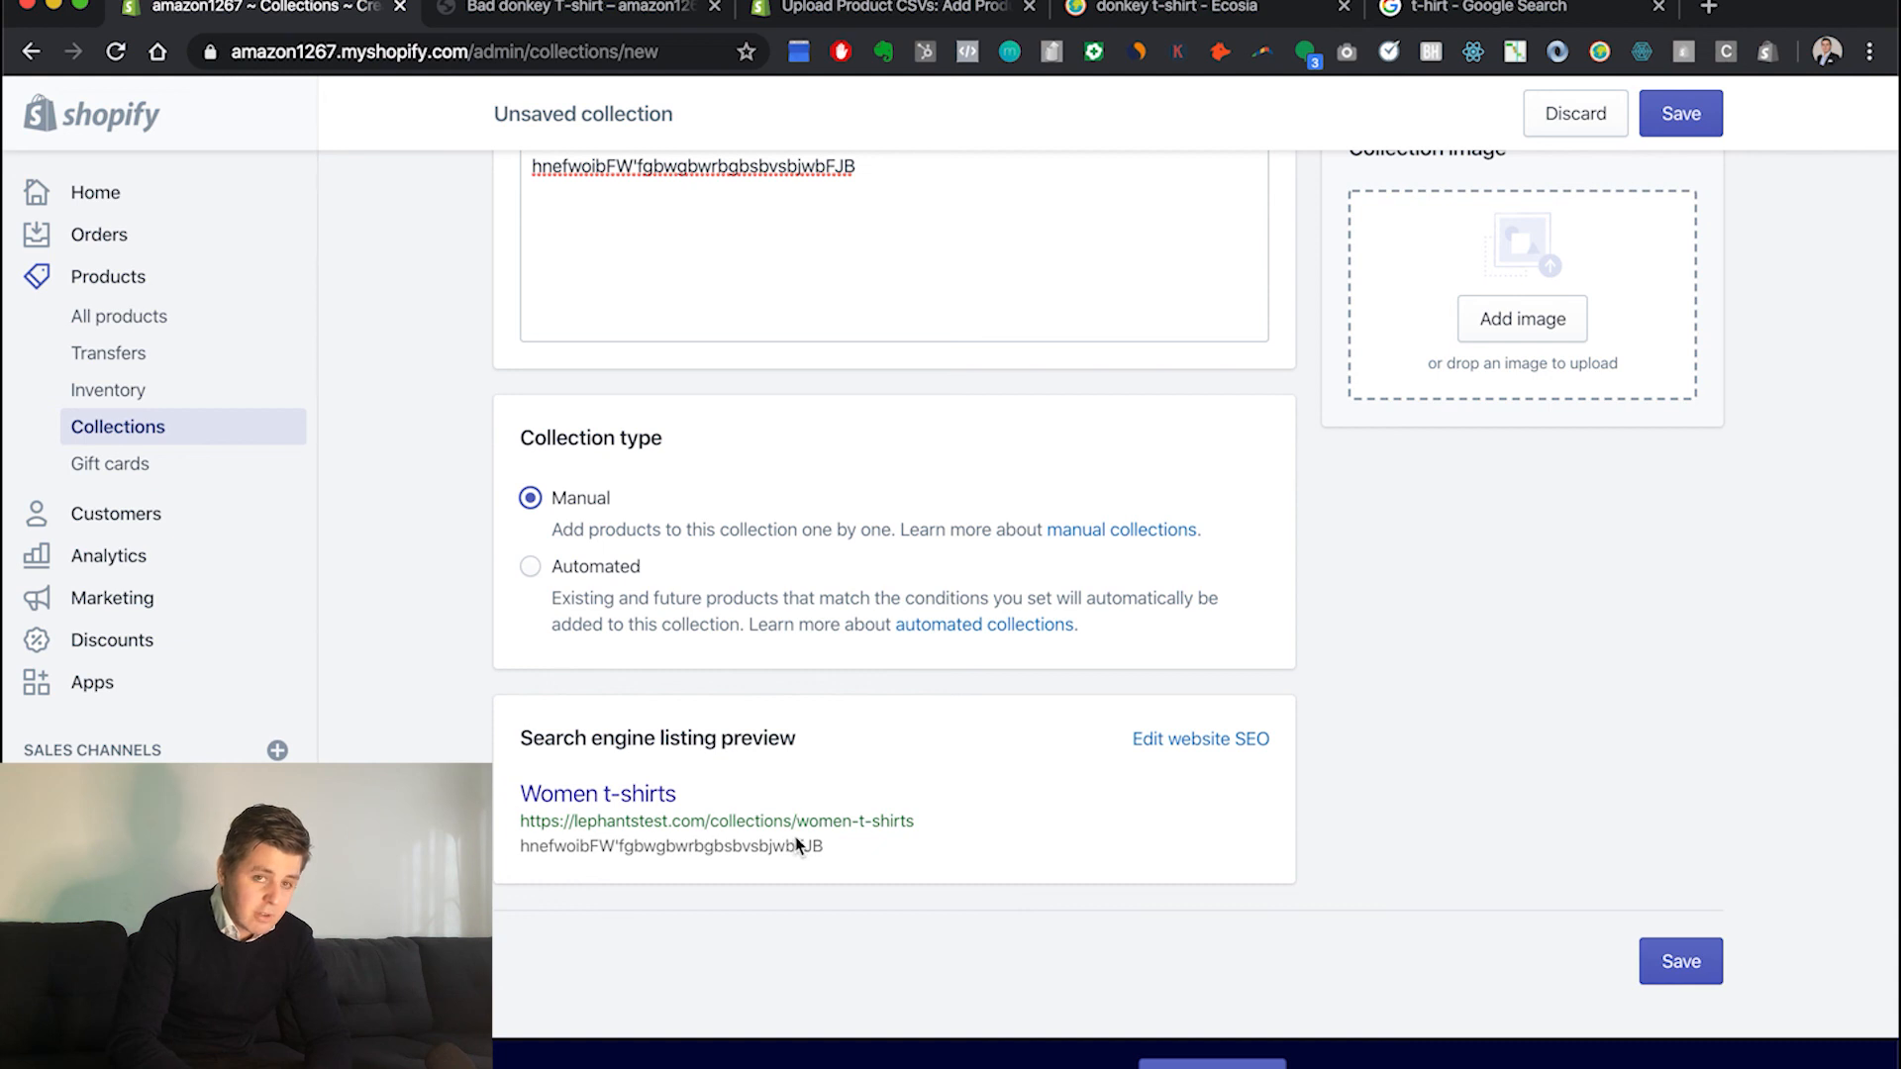
Close the donkey t-shirt image search, view the TeePublic listing in the Google results, and return to the new collection
{"action": "left_click", "coordinate": [1158, 14]}
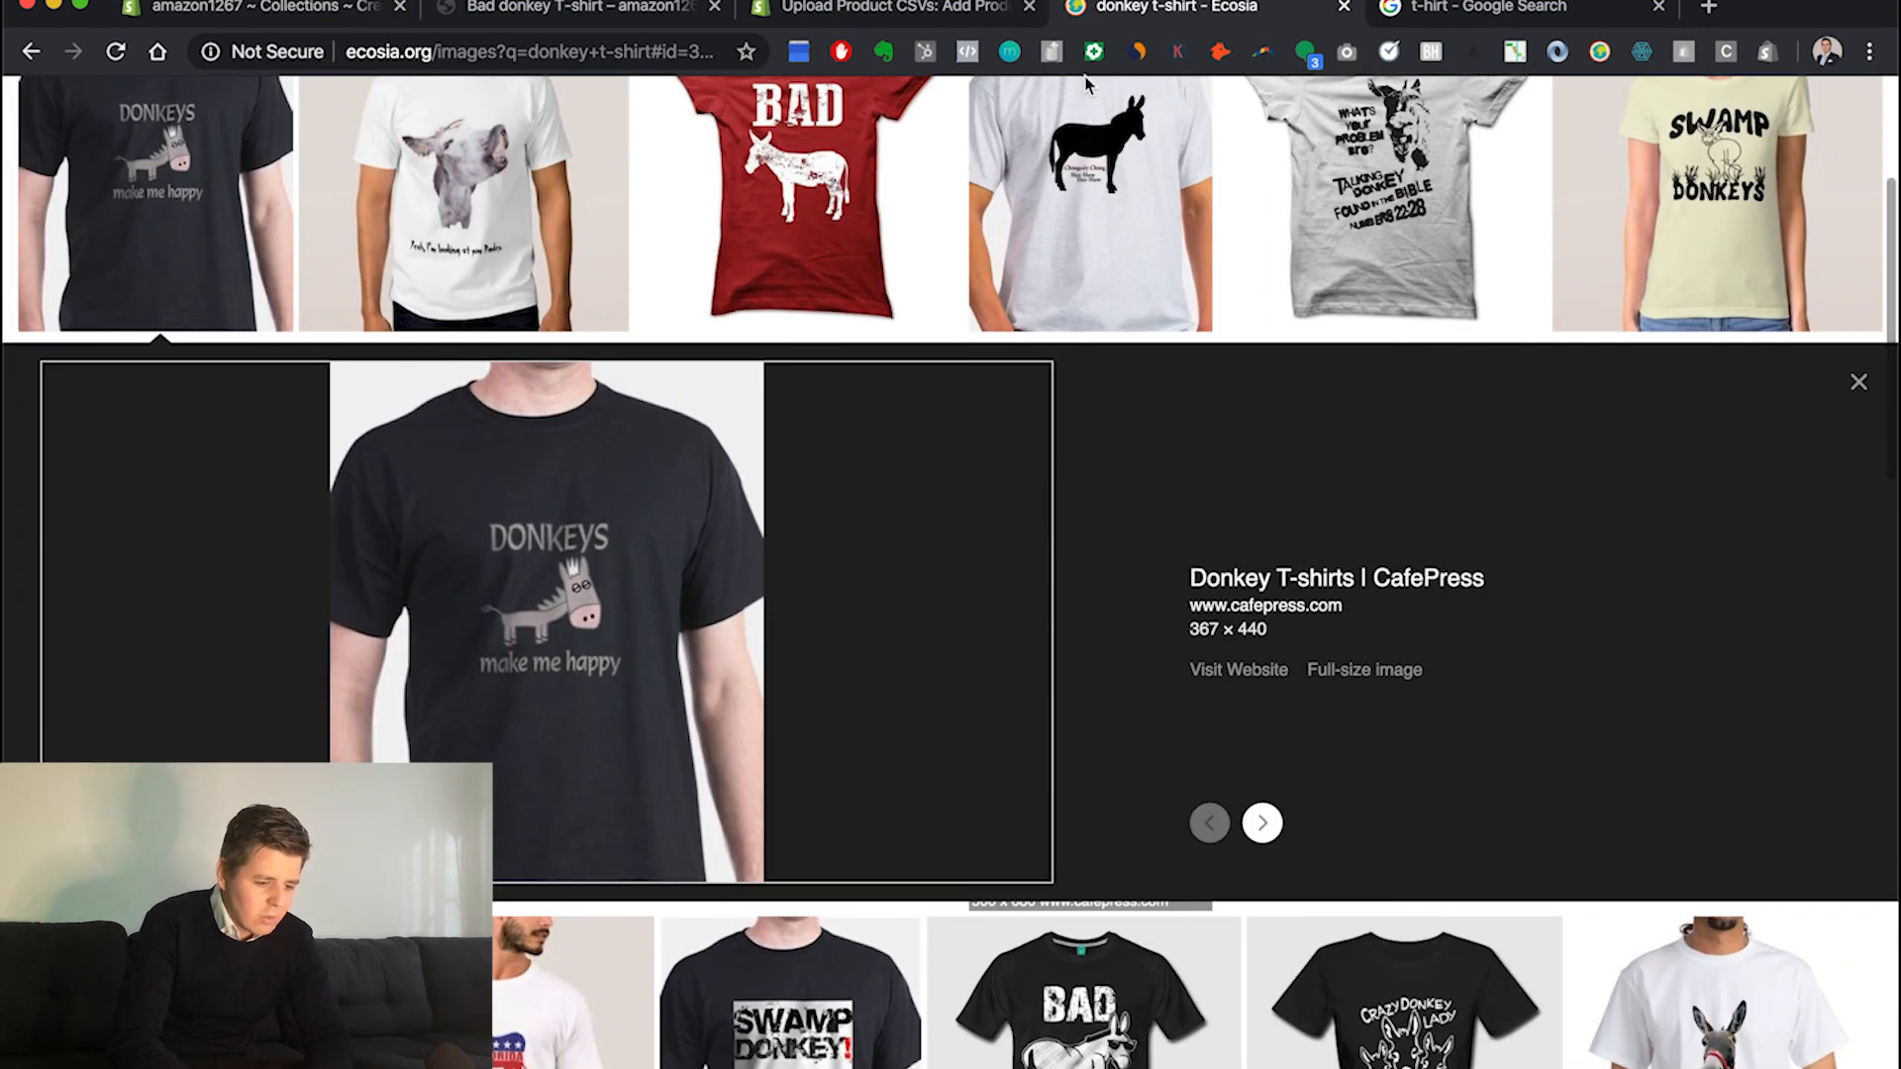
{"action": "left_click", "coordinate": [1342, 10]}
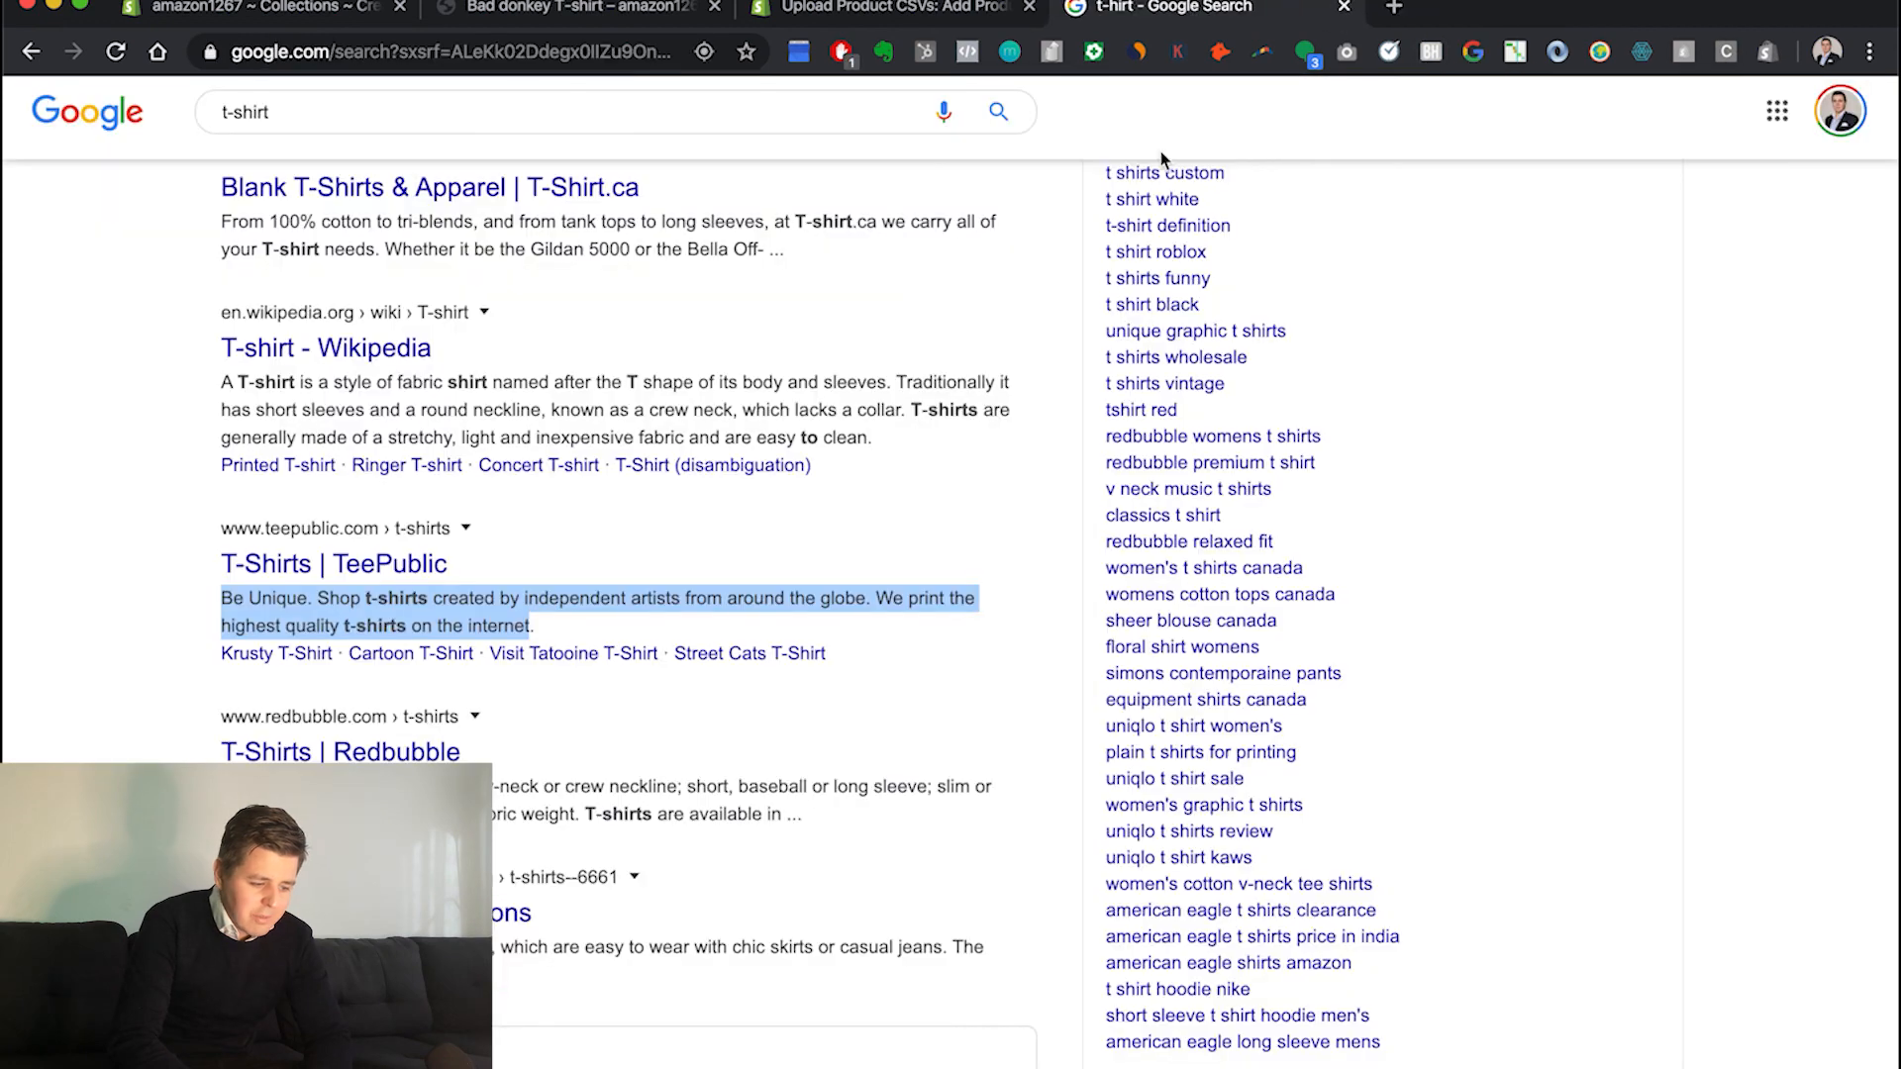
{"action": "left_click", "coordinate": [822, 625]}
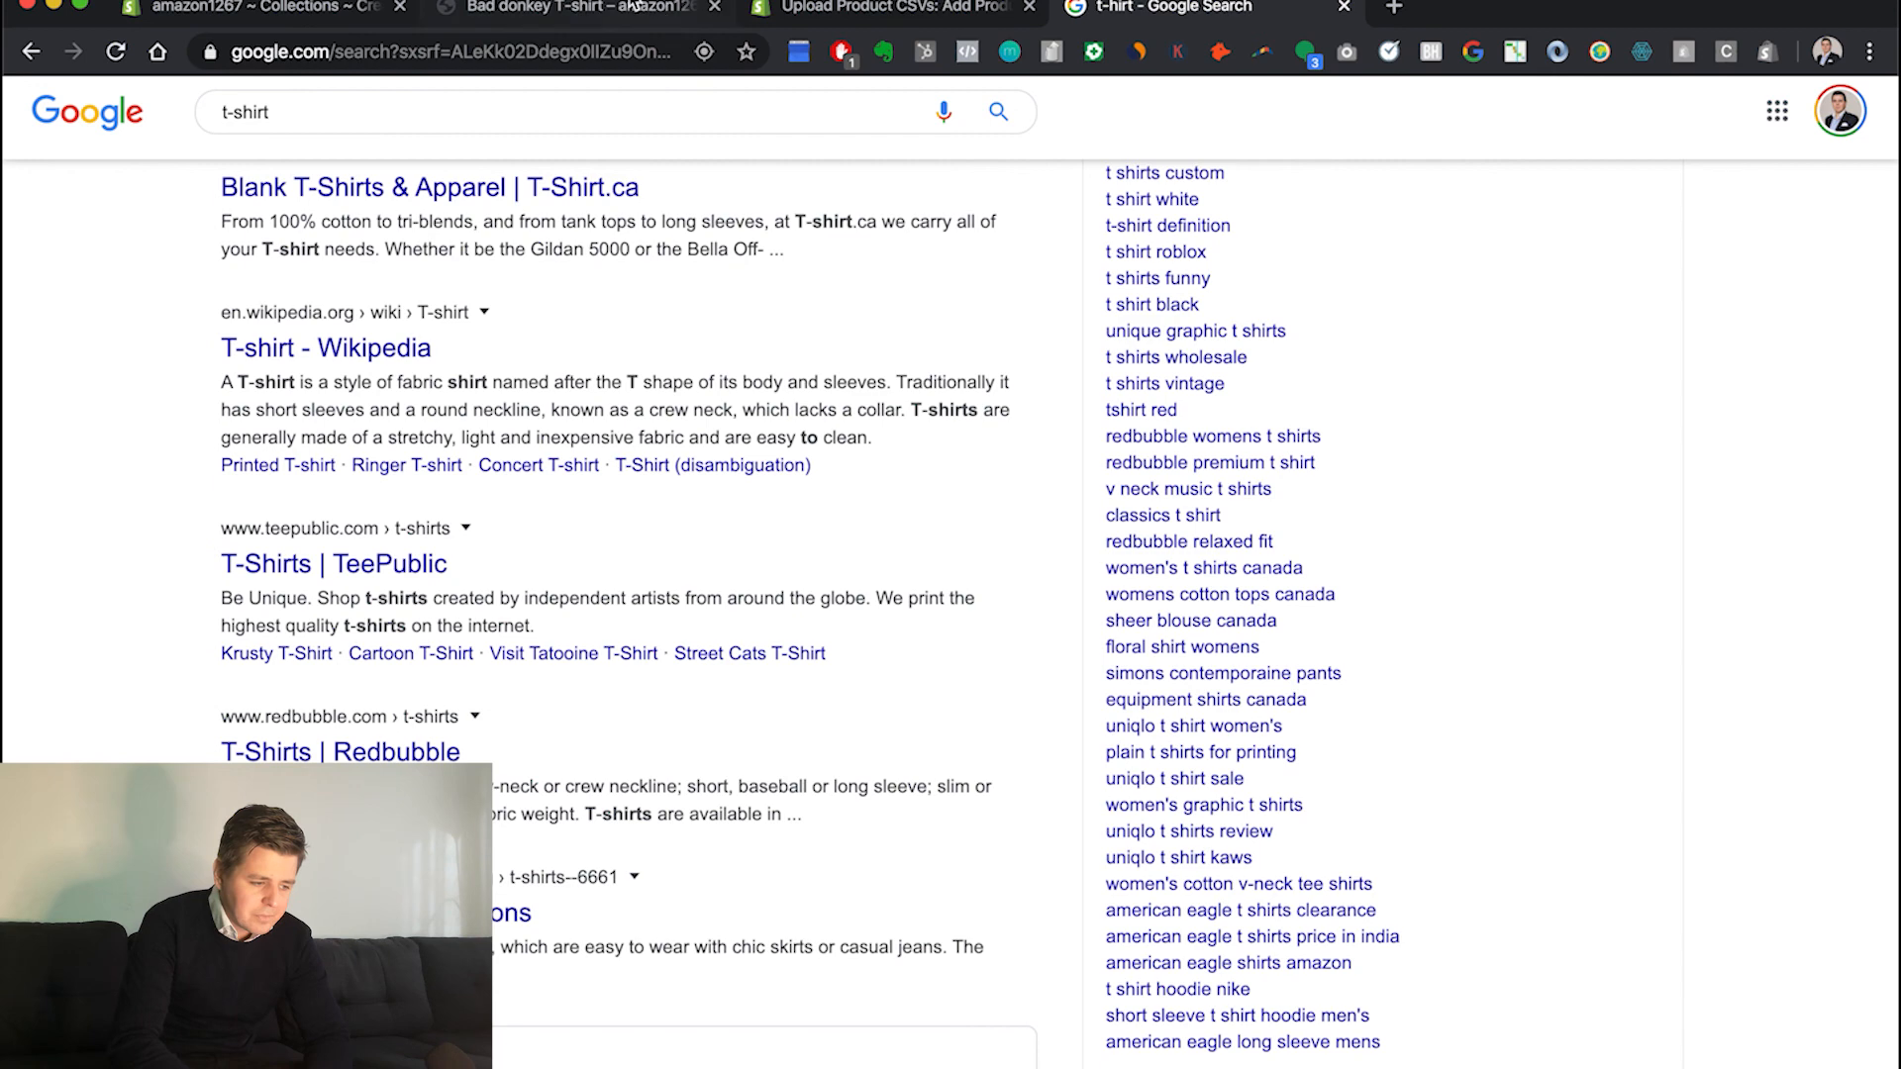
{"action": "left_click", "coordinate": [246, 20]}
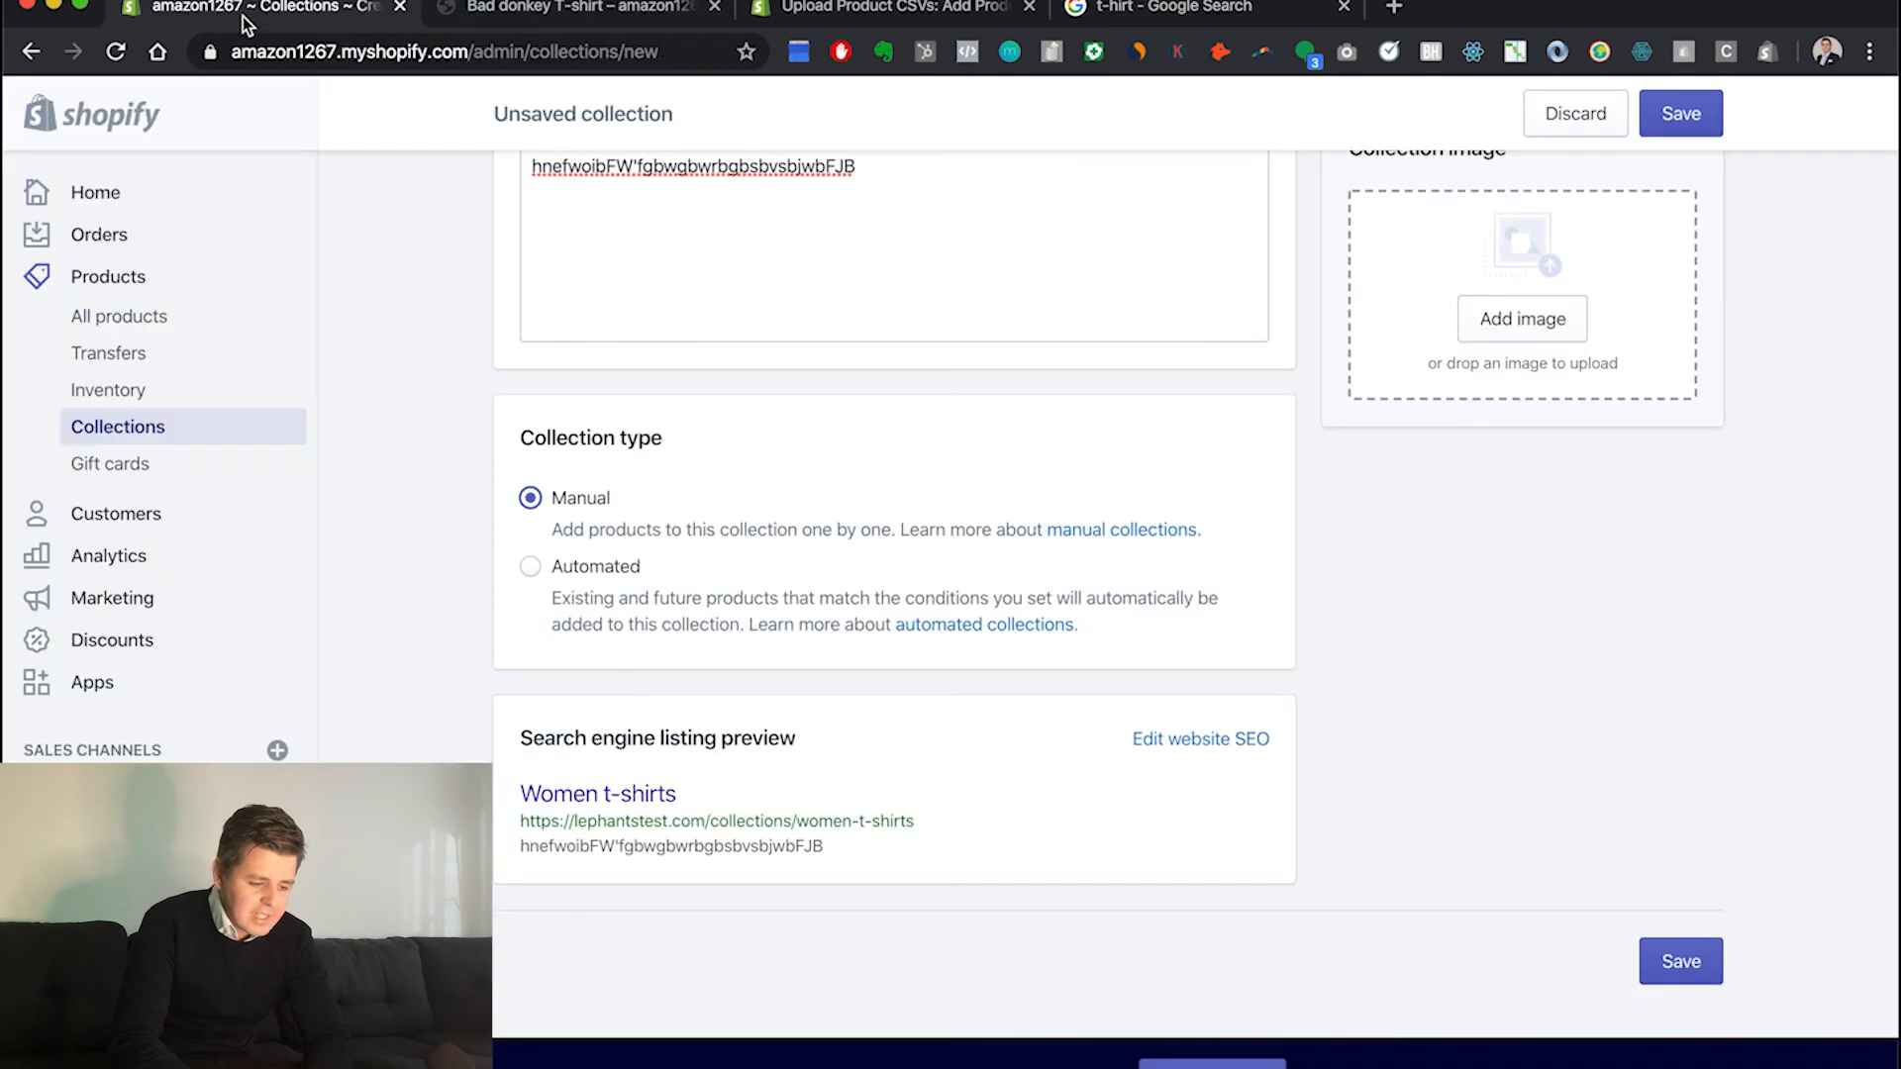
Open the collection's website SEO fields to review page title, description and URL handle, and save the collection
{"action": "left_click", "coordinate": [1200, 741]}
{"action": "scroll", "coordinate": [910, 958], "scroll_direction": "down", "scroll_amount": 3}
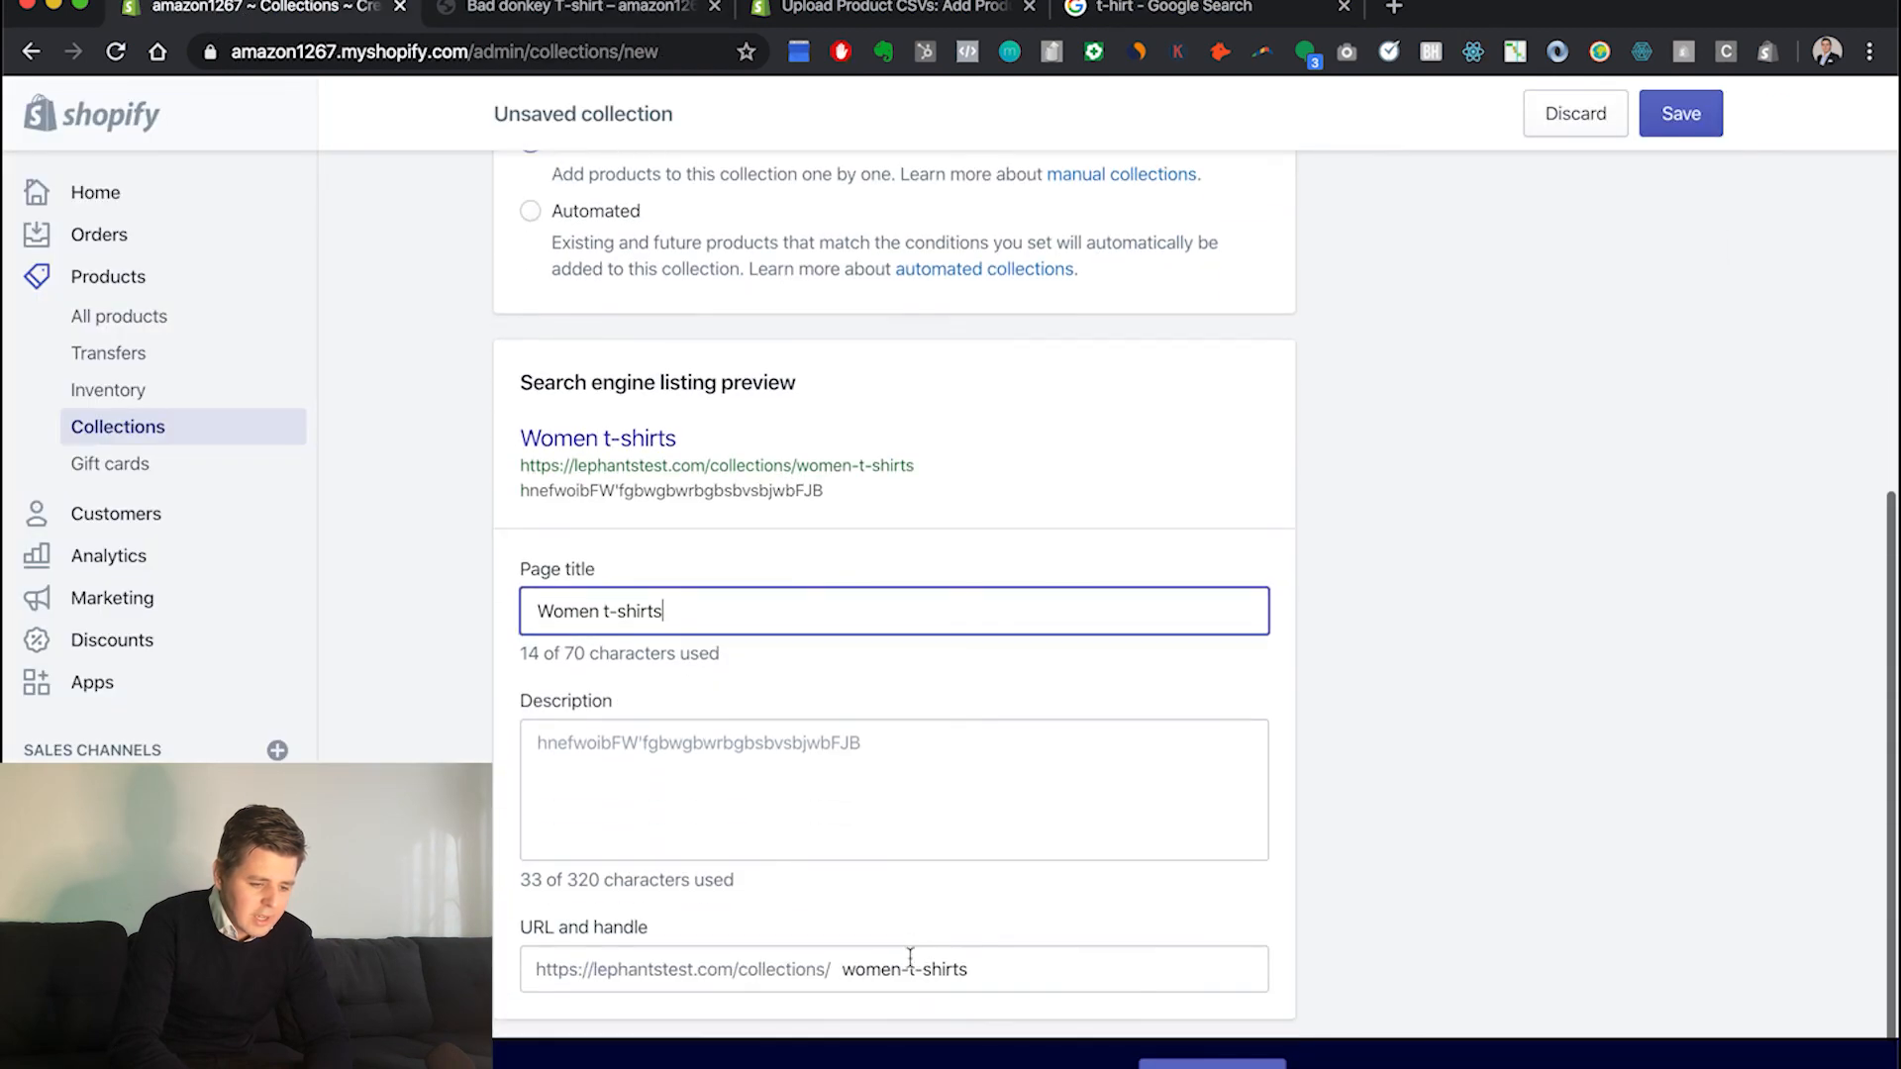
{"action": "left_click", "coordinate": [1364, 754]}
{"action": "scroll", "coordinate": [1365, 755], "scroll_direction": "up", "scroll_amount": 5}
{"action": "scroll", "coordinate": [1364, 765], "scroll_direction": "up", "scroll_amount": 3}
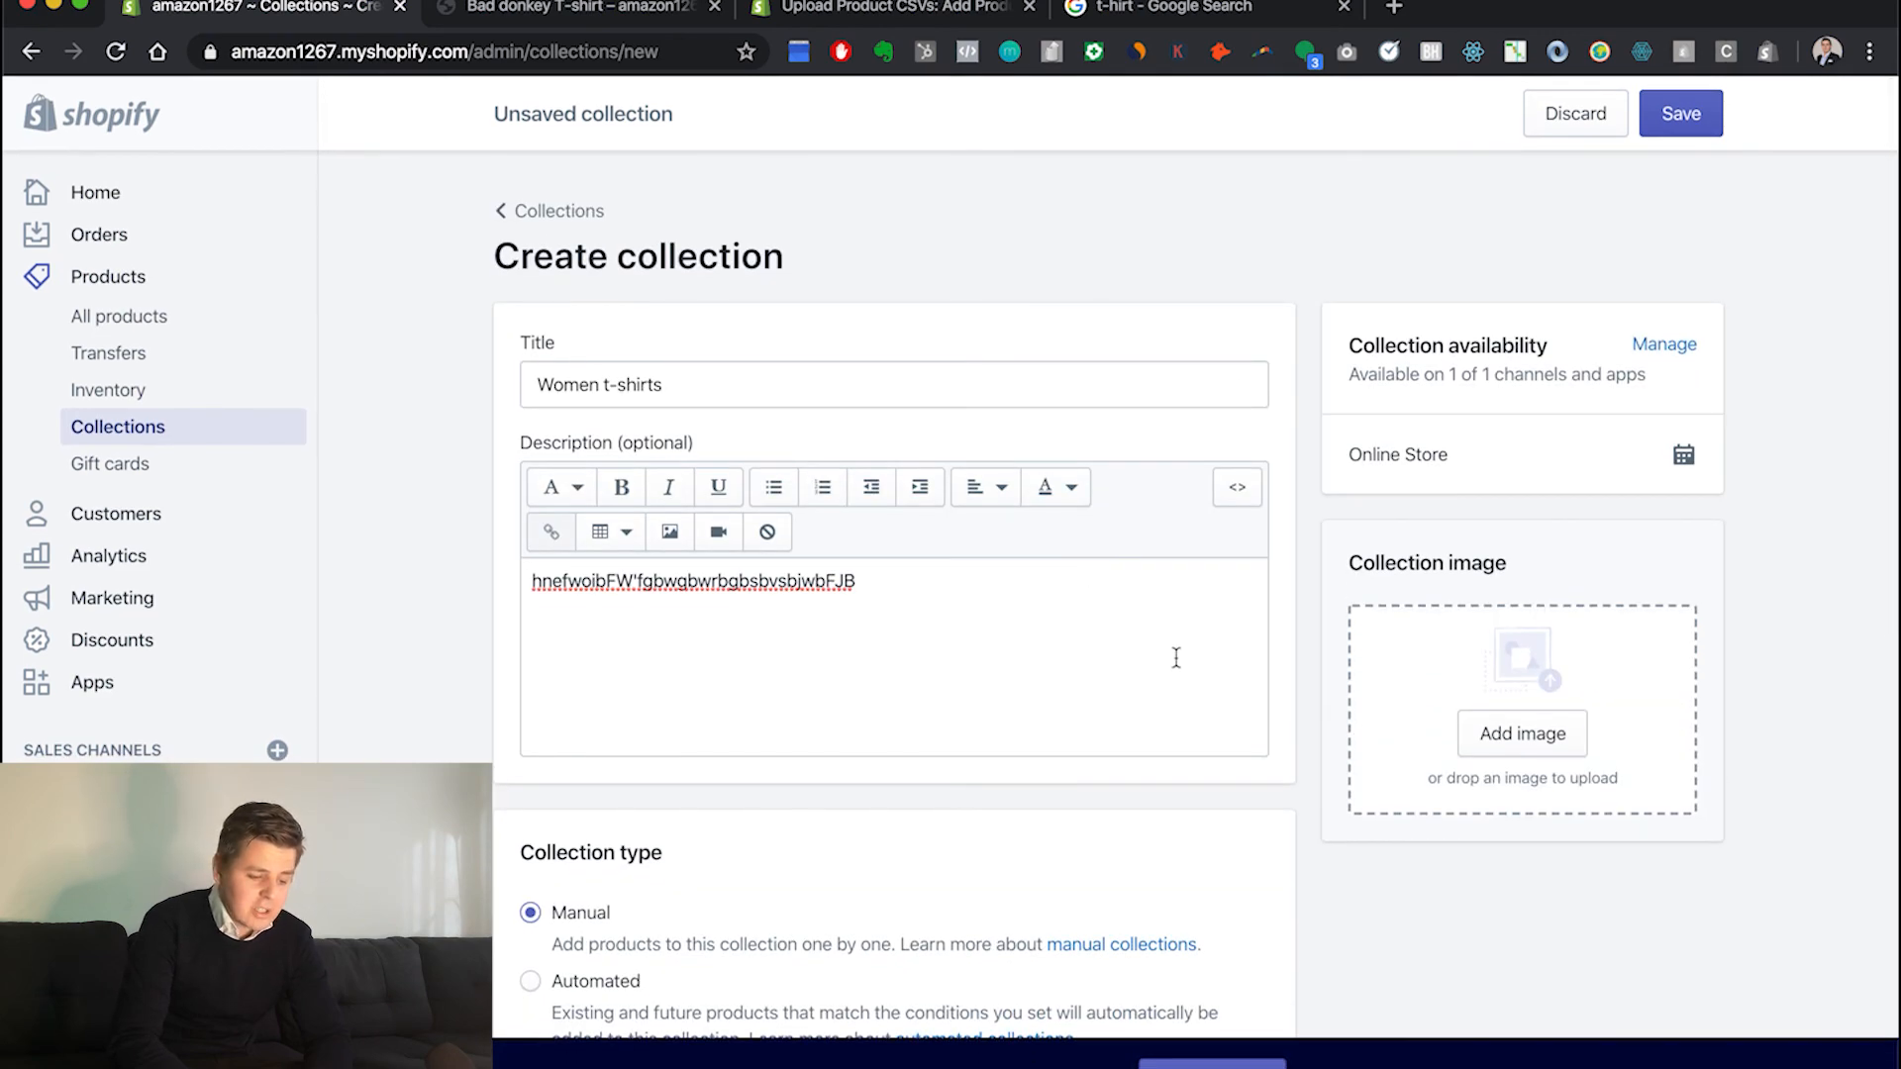
{"action": "scroll", "coordinate": [1178, 658], "scroll_direction": "down", "scroll_amount": 5}
{"action": "left_click", "coordinate": [1663, 117]}
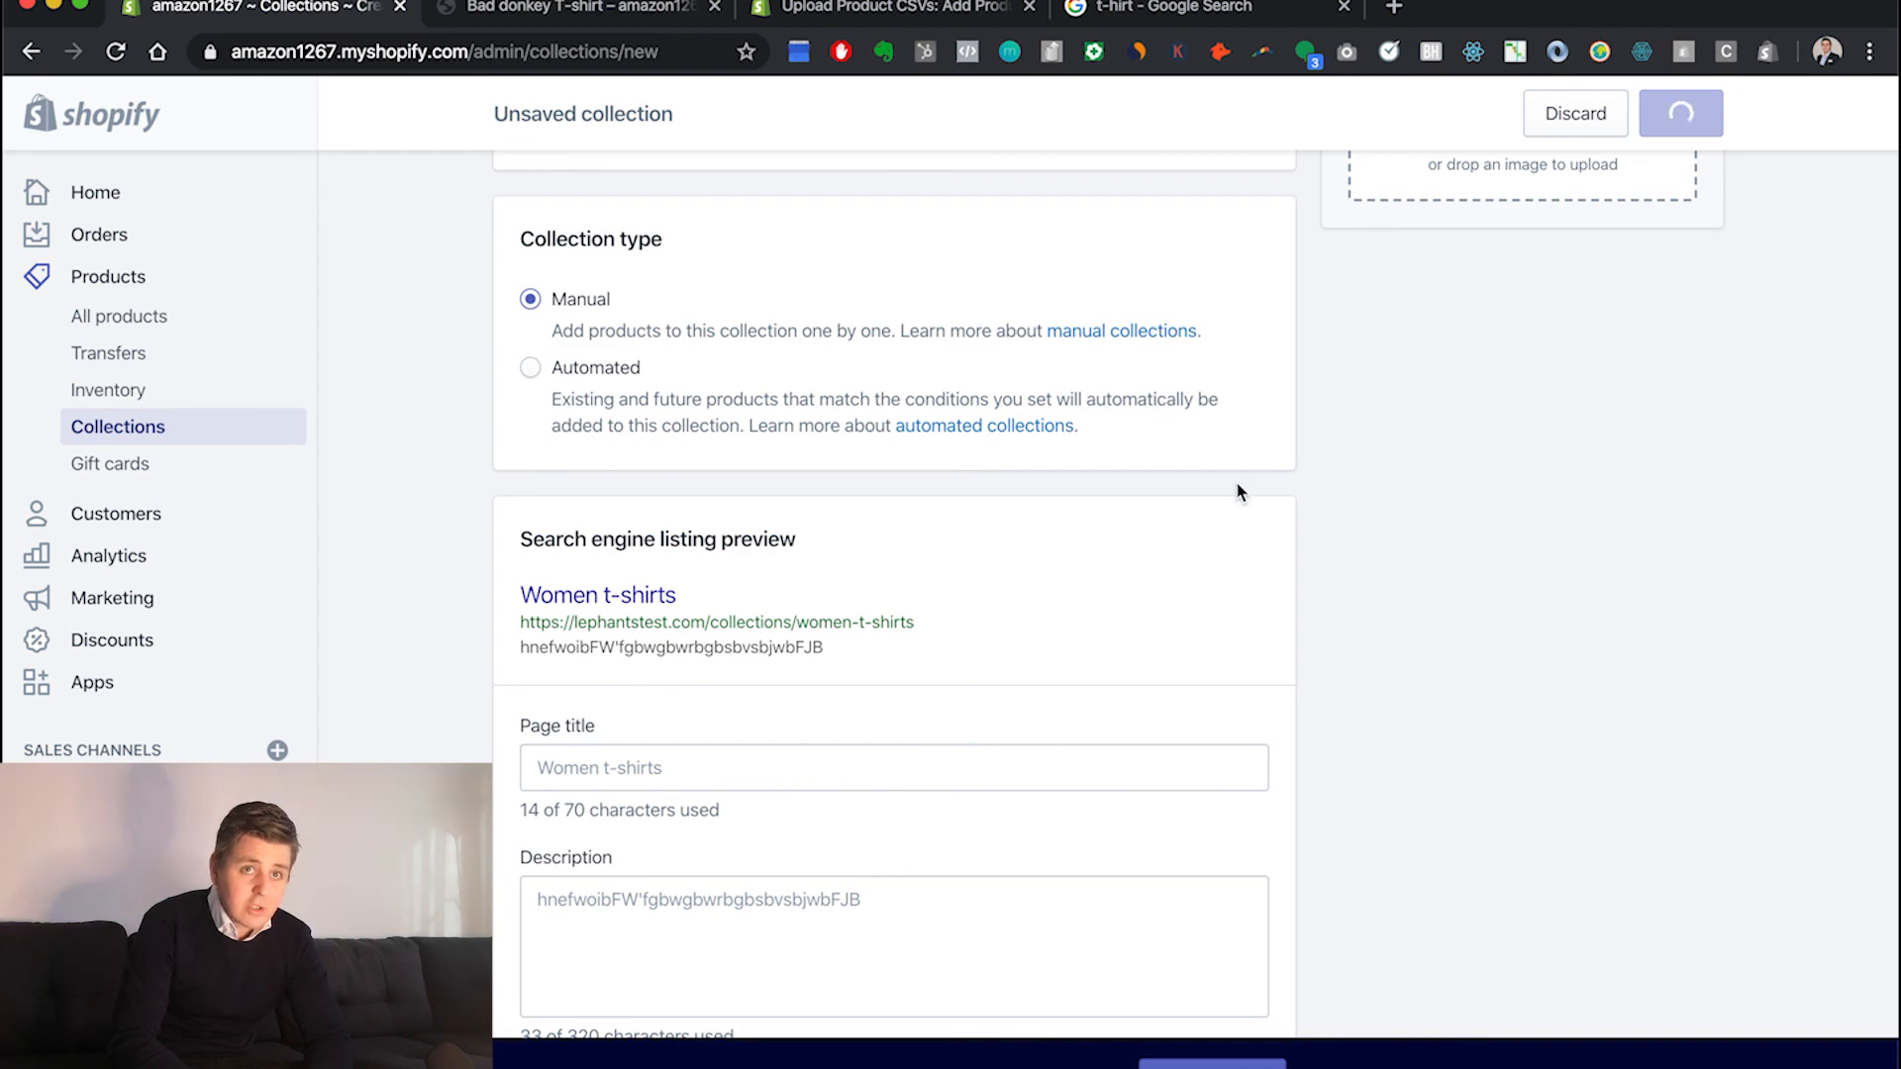
Add Black Leather Bag, Blue Silk Tuxedo and Chequered Red Shirt to the Women t-shirts collection
{"action": "scroll", "coordinate": [1238, 485], "scroll_direction": "down", "scroll_amount": 6}
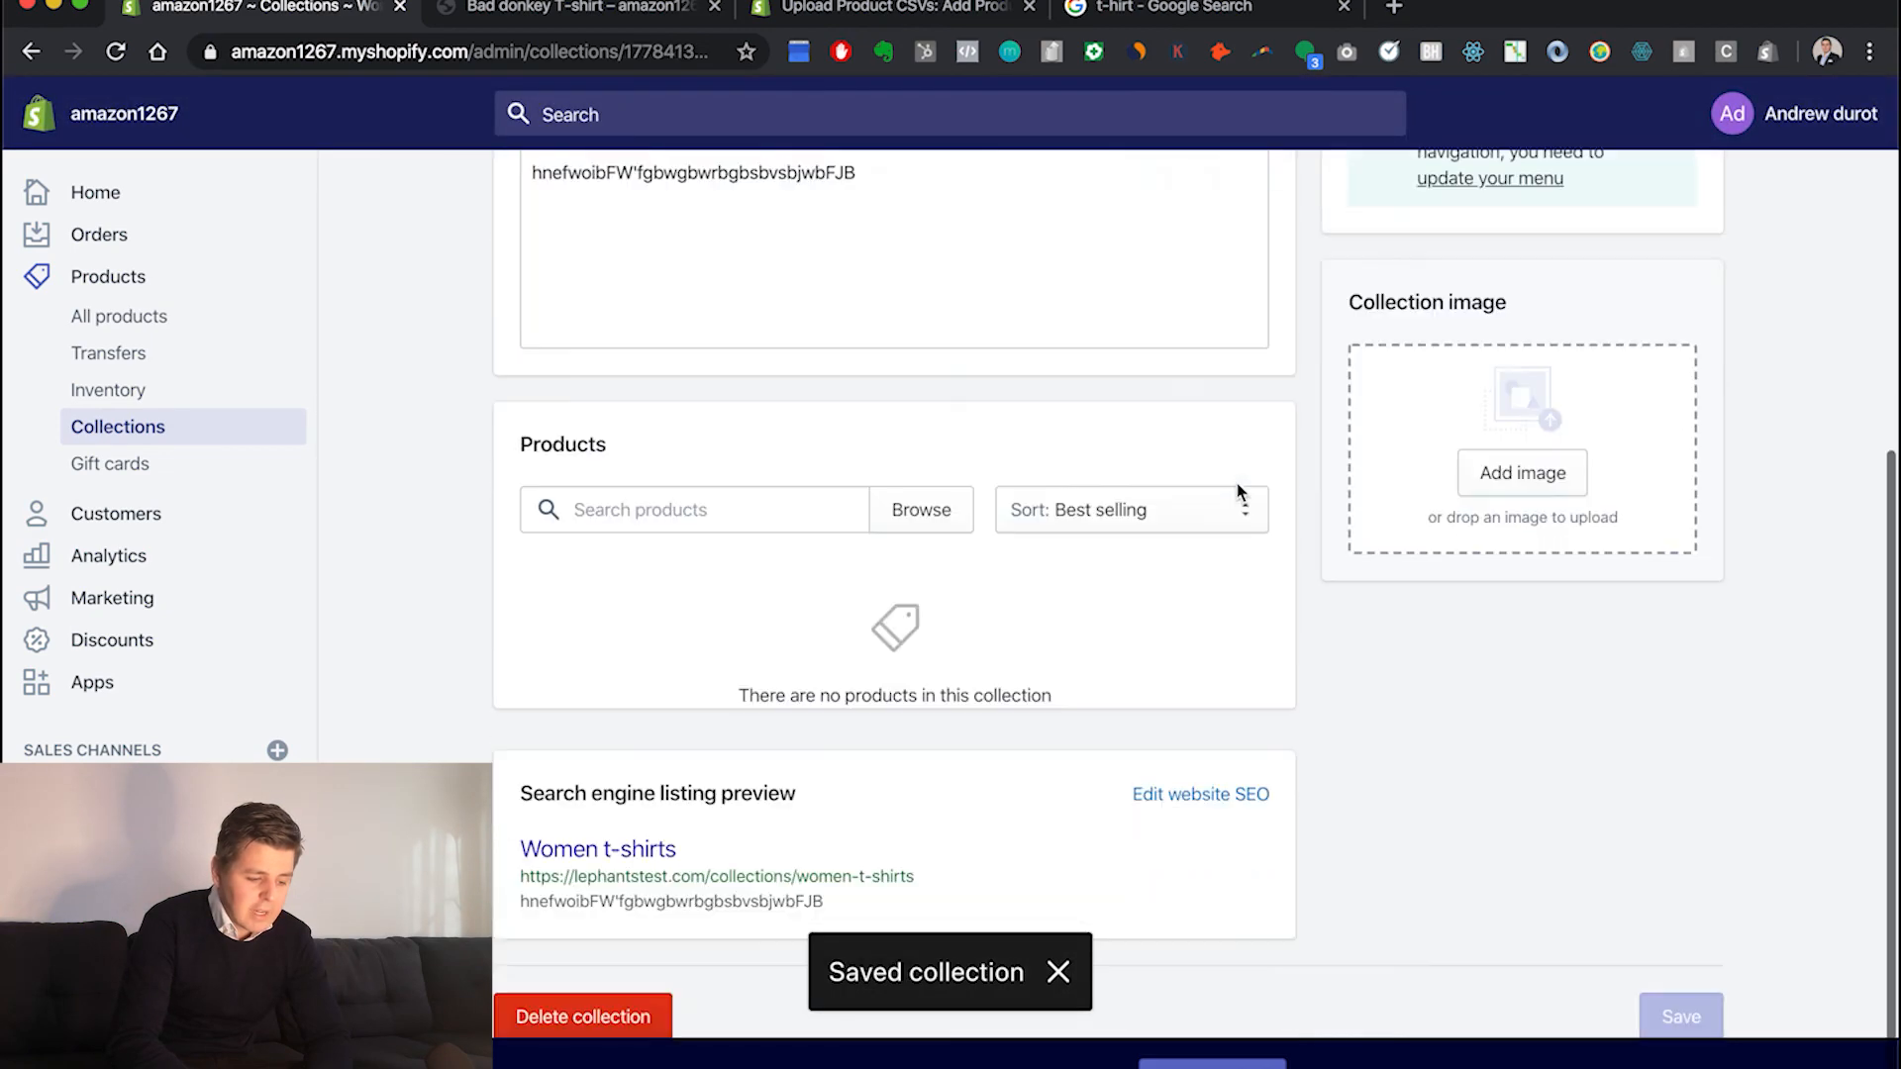
{"action": "left_click", "coordinate": [765, 463]}
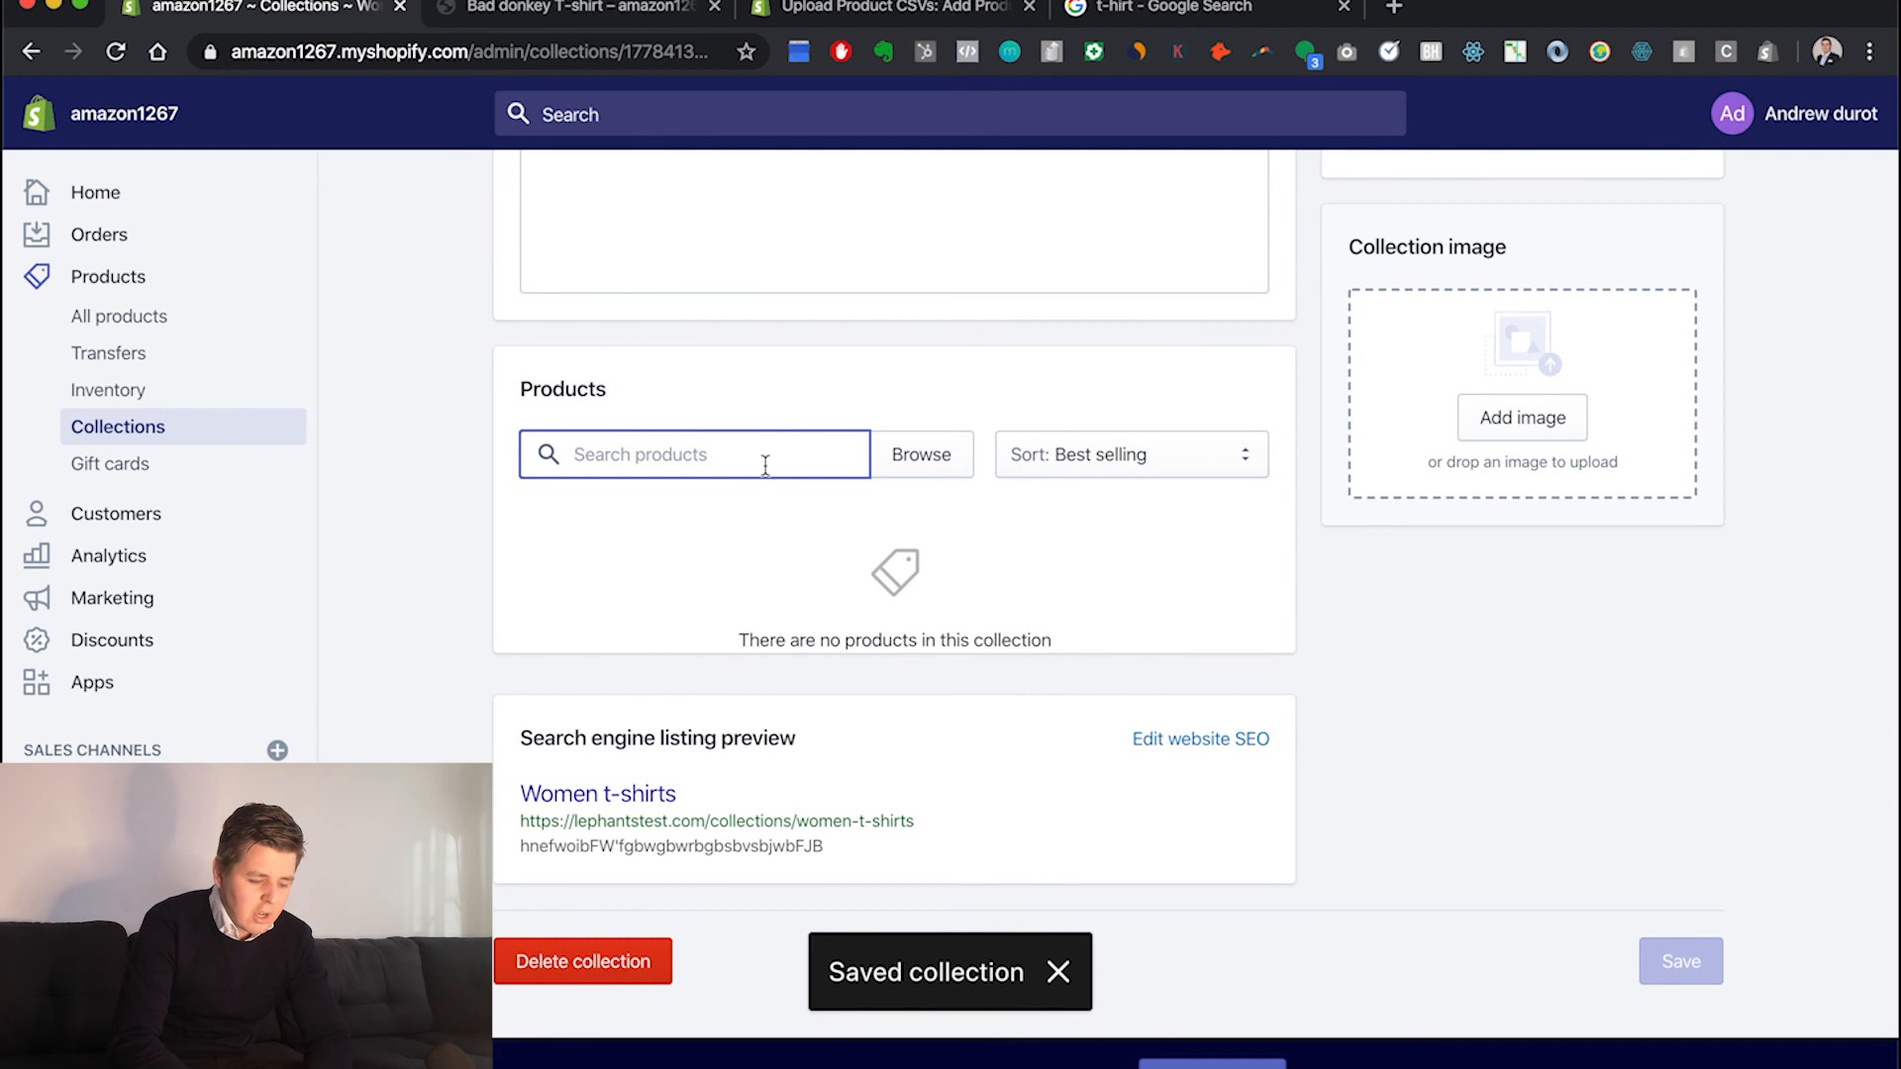
{"action": "left_click", "coordinate": [919, 465]}
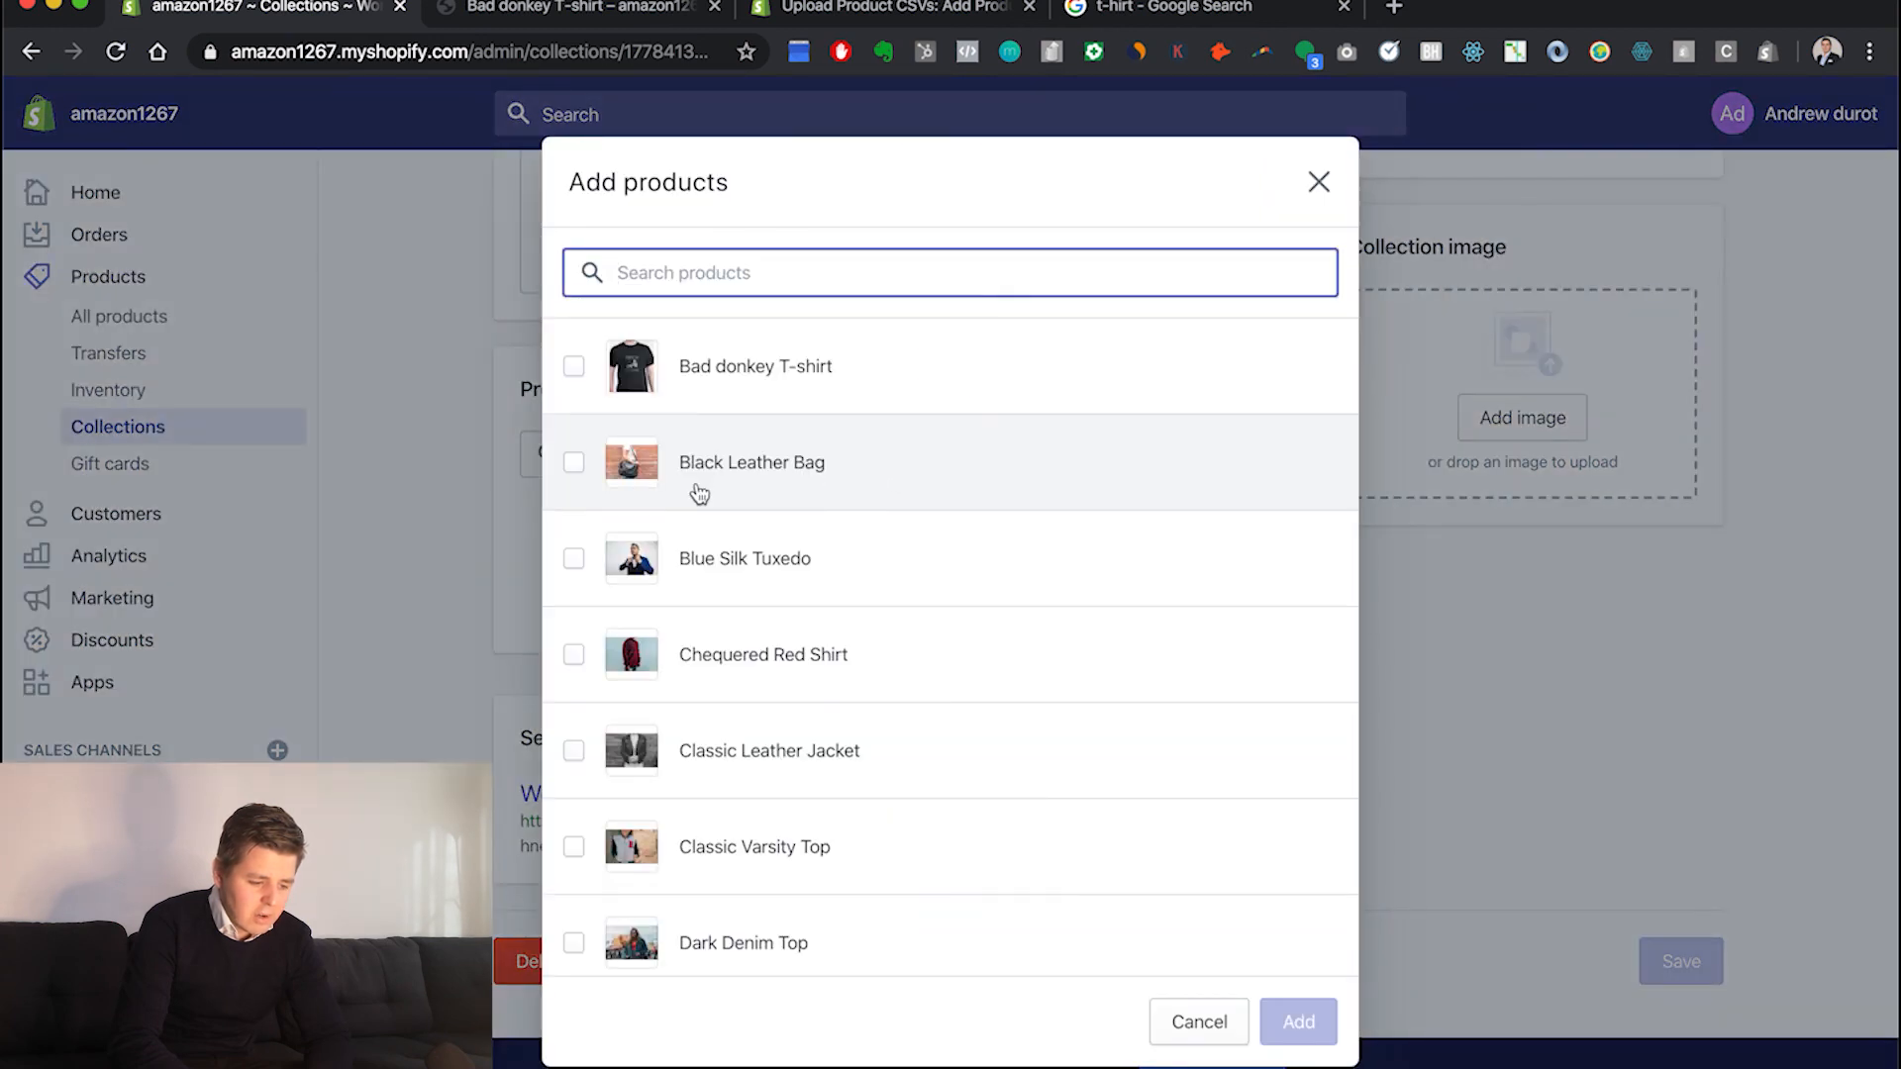
{"action": "left_click", "coordinate": [570, 465]}
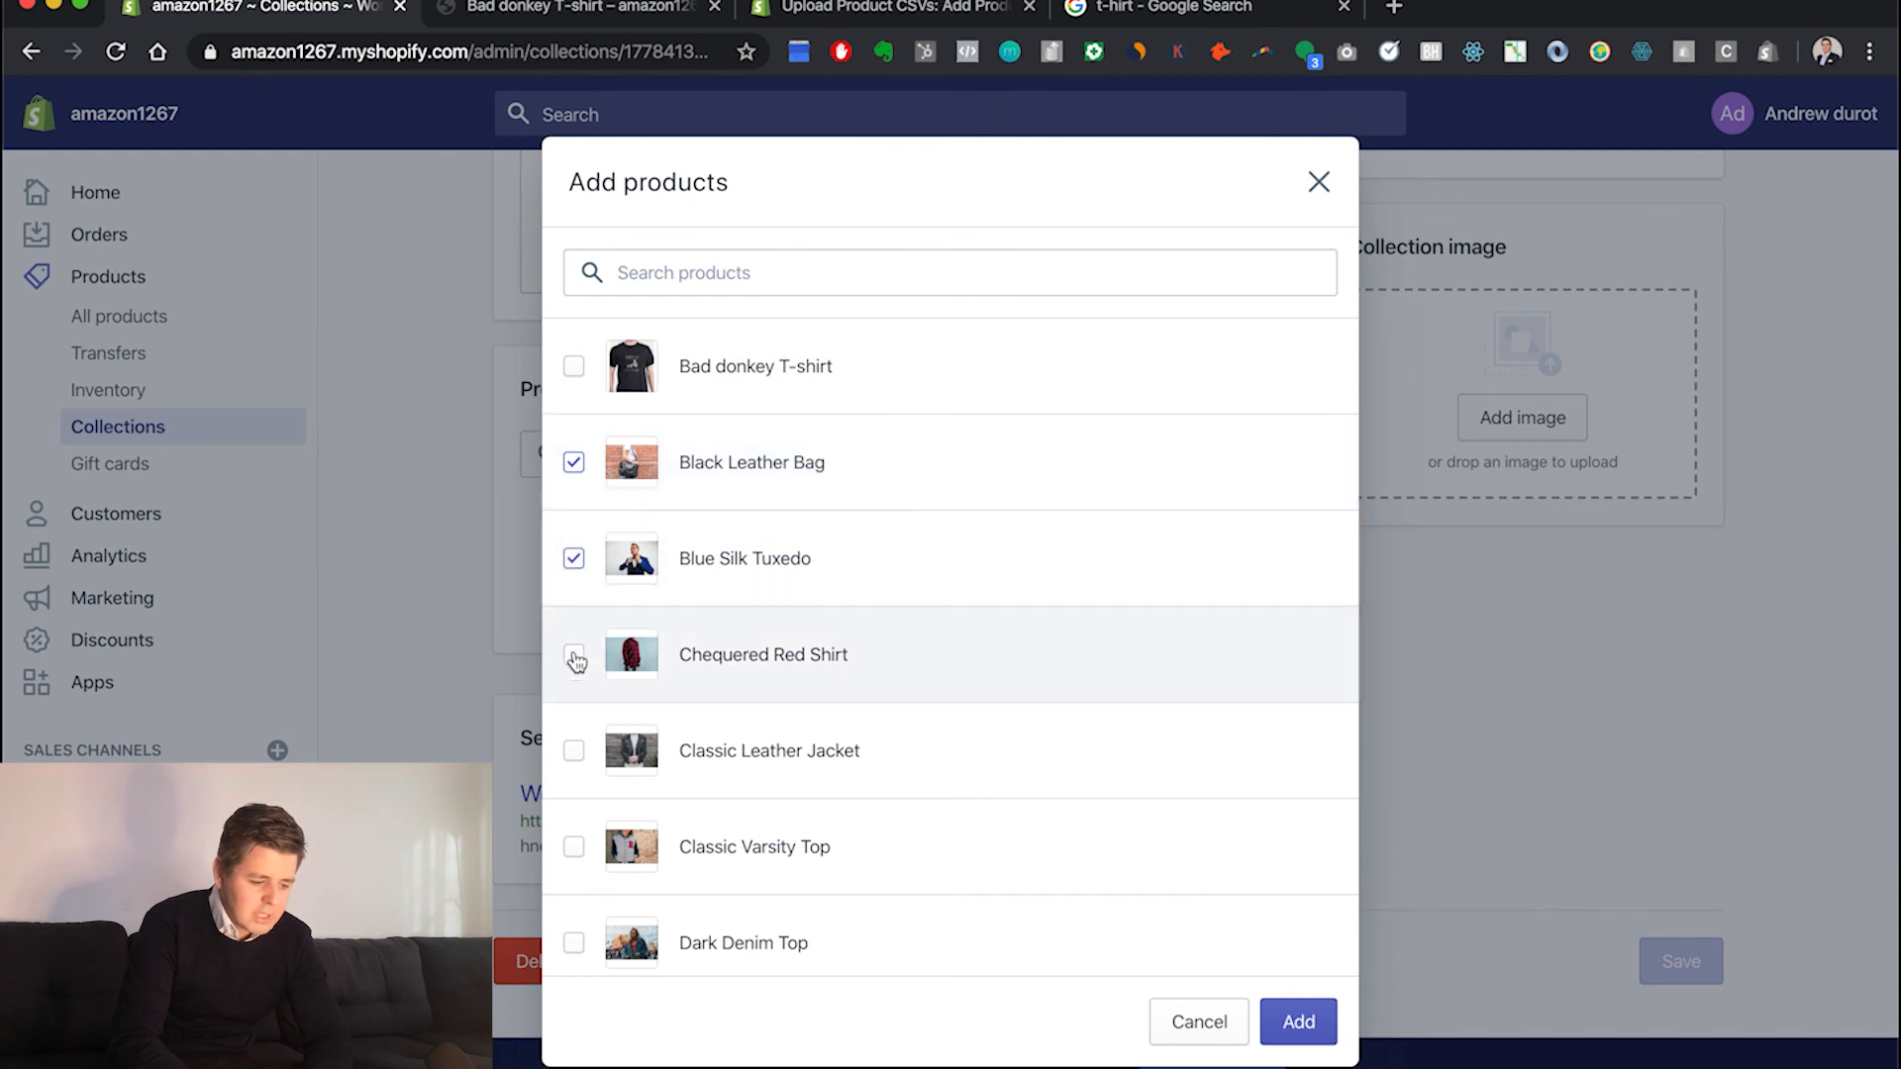
{"action": "left_click", "coordinate": [1305, 1019]}
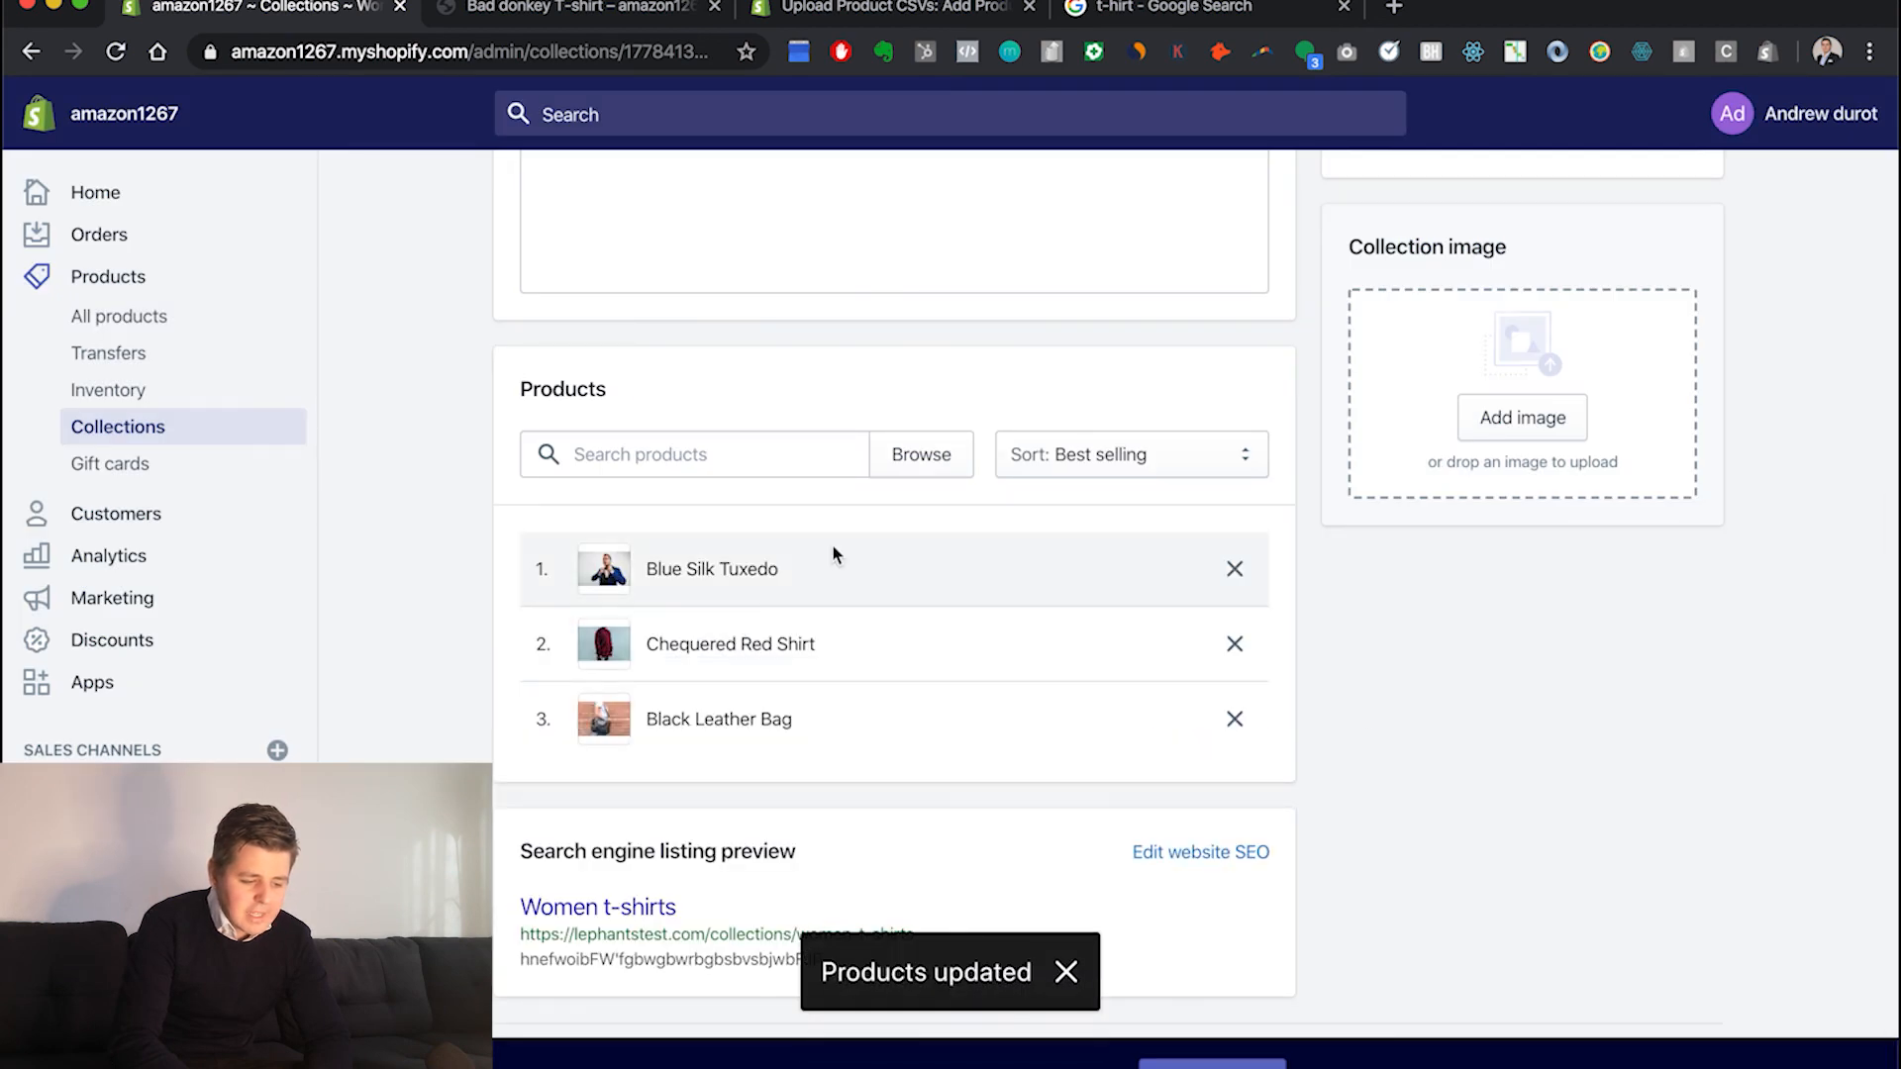
Set the collection's product sorting to Manually and move Blue Silk Tuxedo to first place
{"action": "left_click", "coordinate": [1225, 461]}
{"action": "left_click", "coordinate": [1501, 754]}
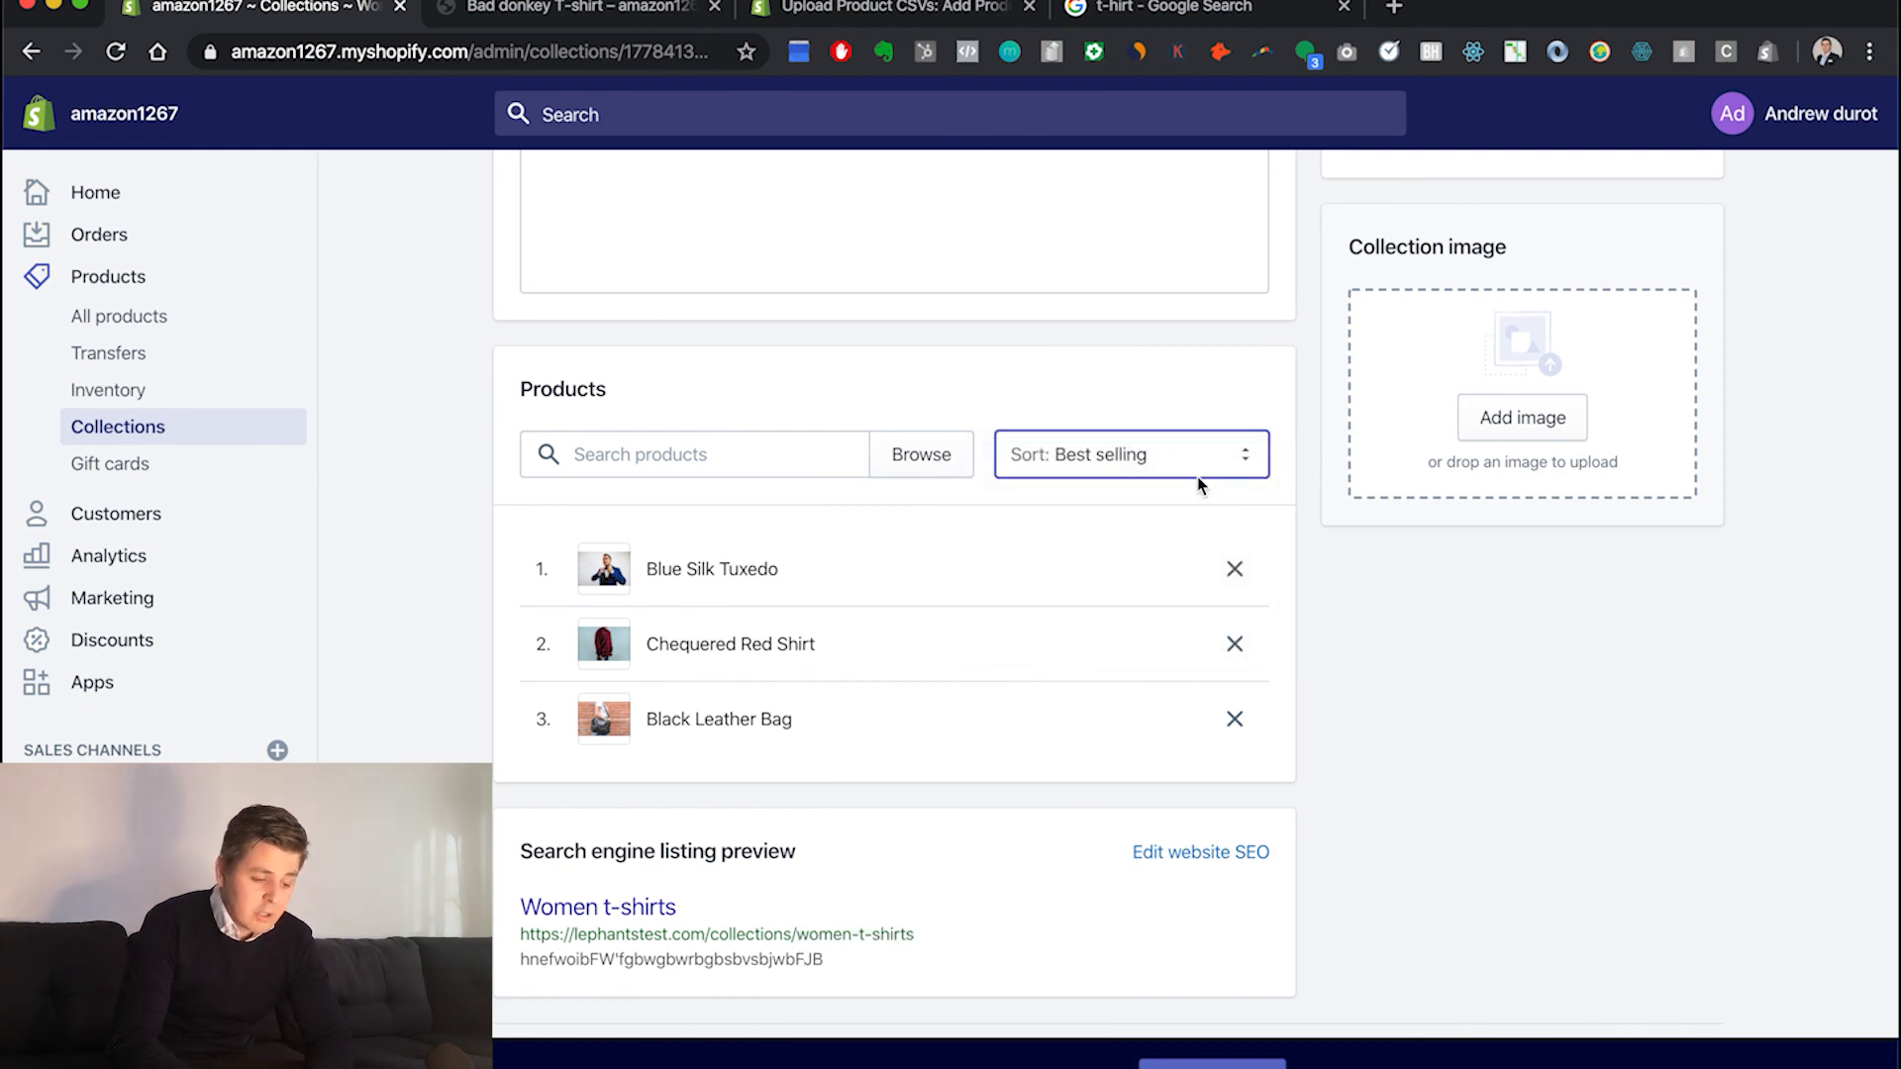
{"action": "left_click", "coordinate": [1196, 477]}
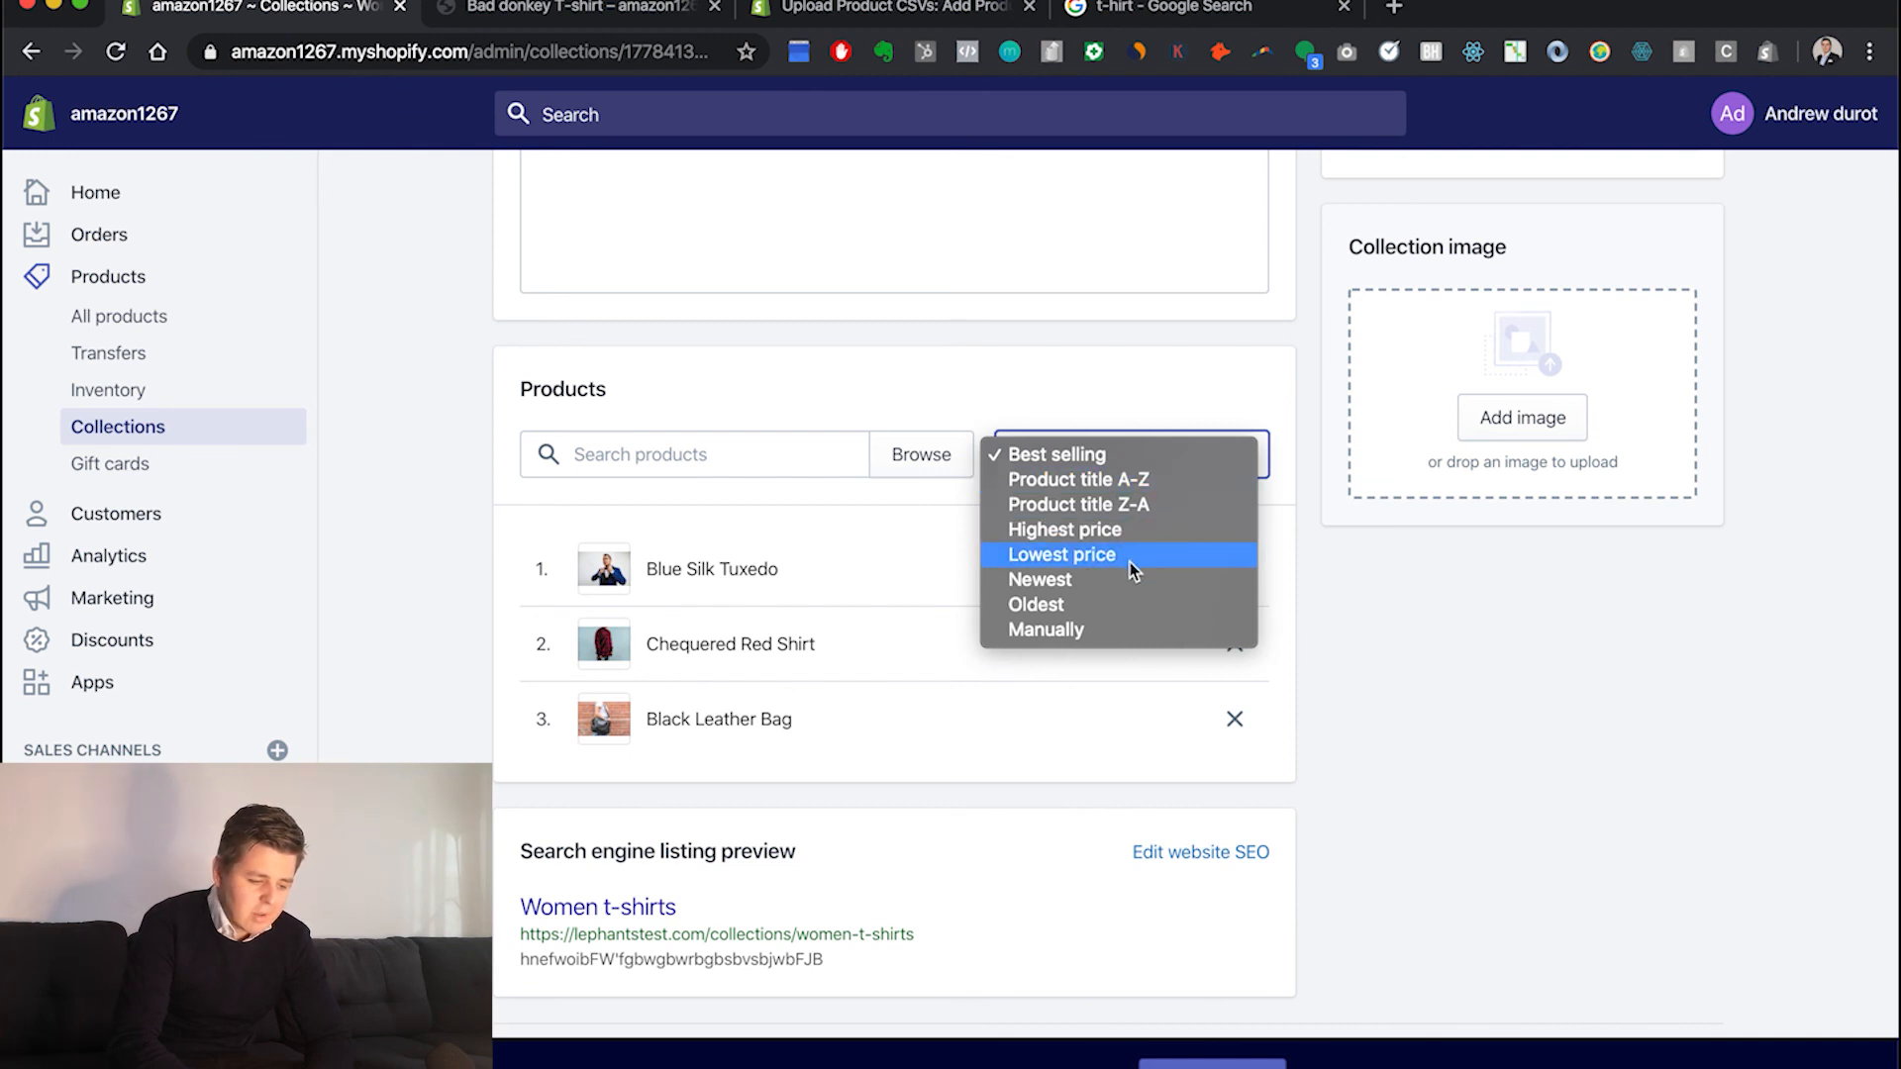
{"action": "left_click", "coordinate": [1079, 622]}
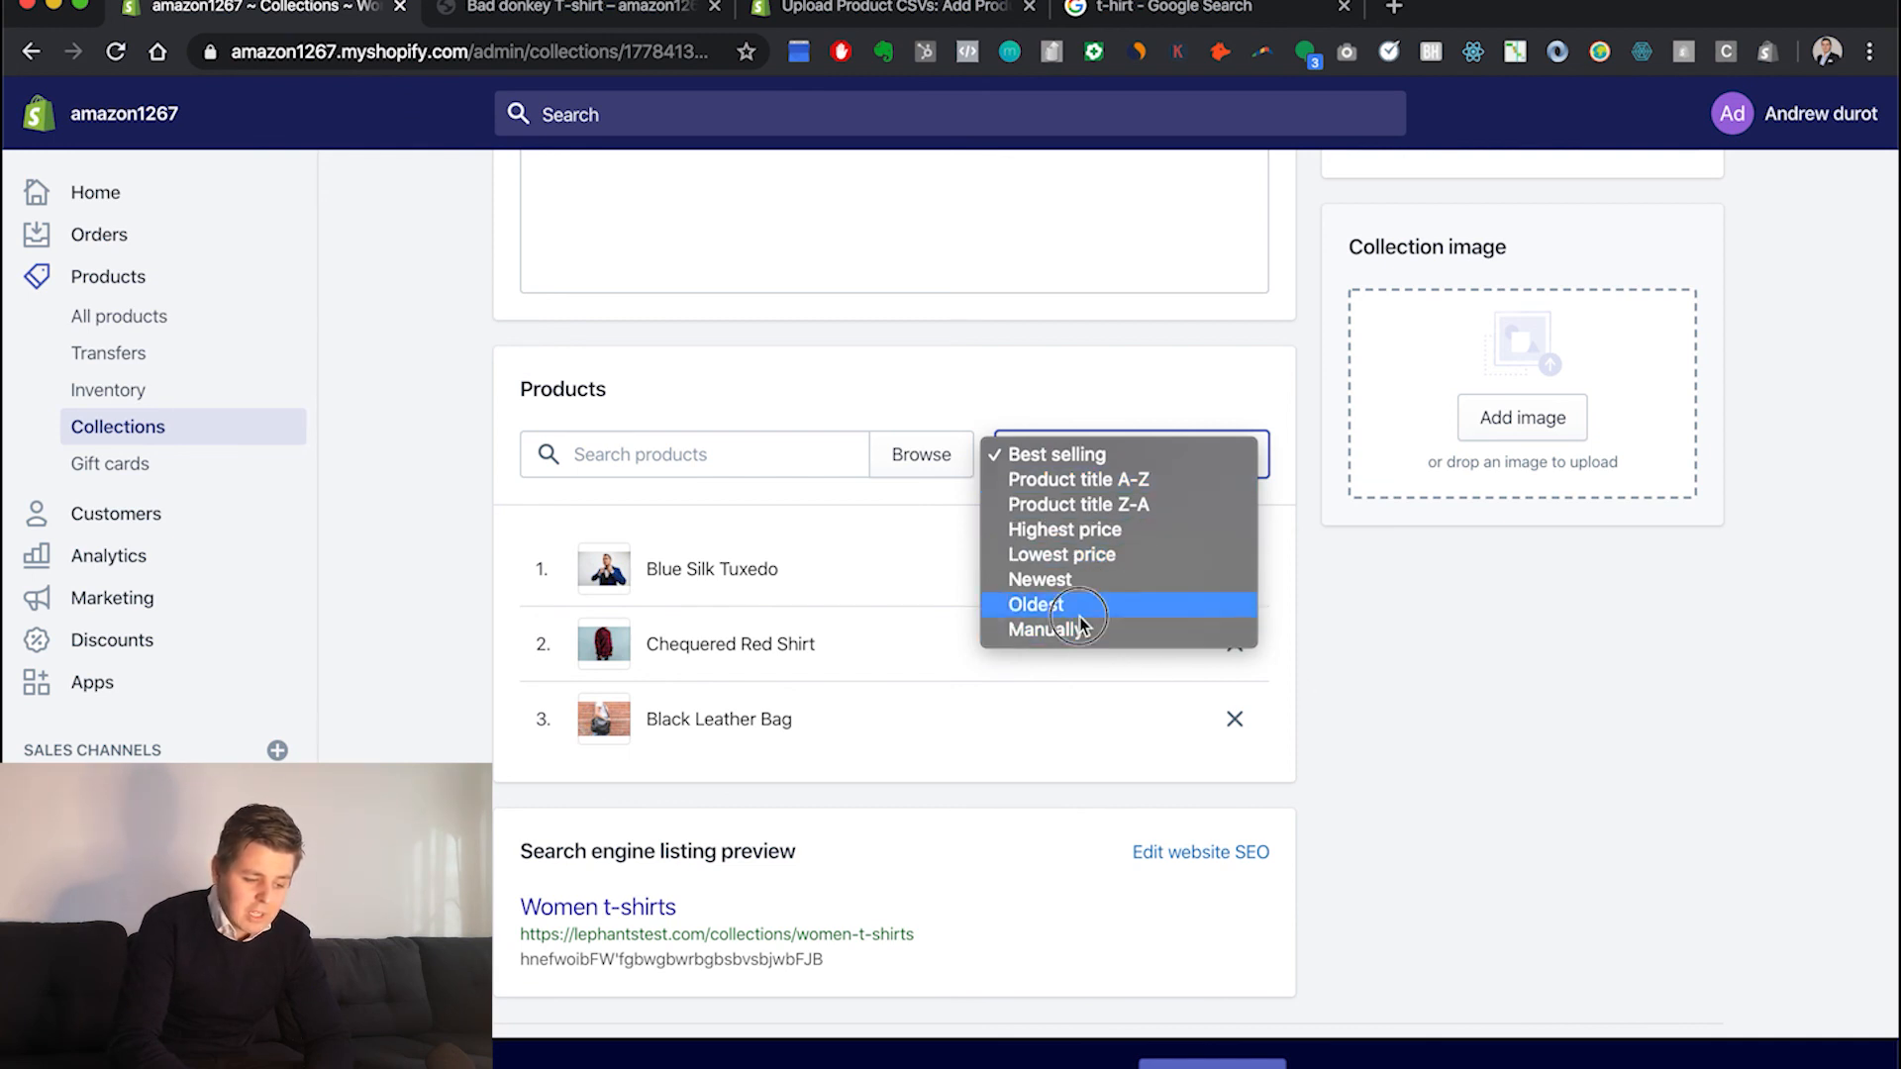
{"action": "left_click", "coordinate": [1154, 466]}
{"action": "left_click", "coordinate": [1135, 479]}
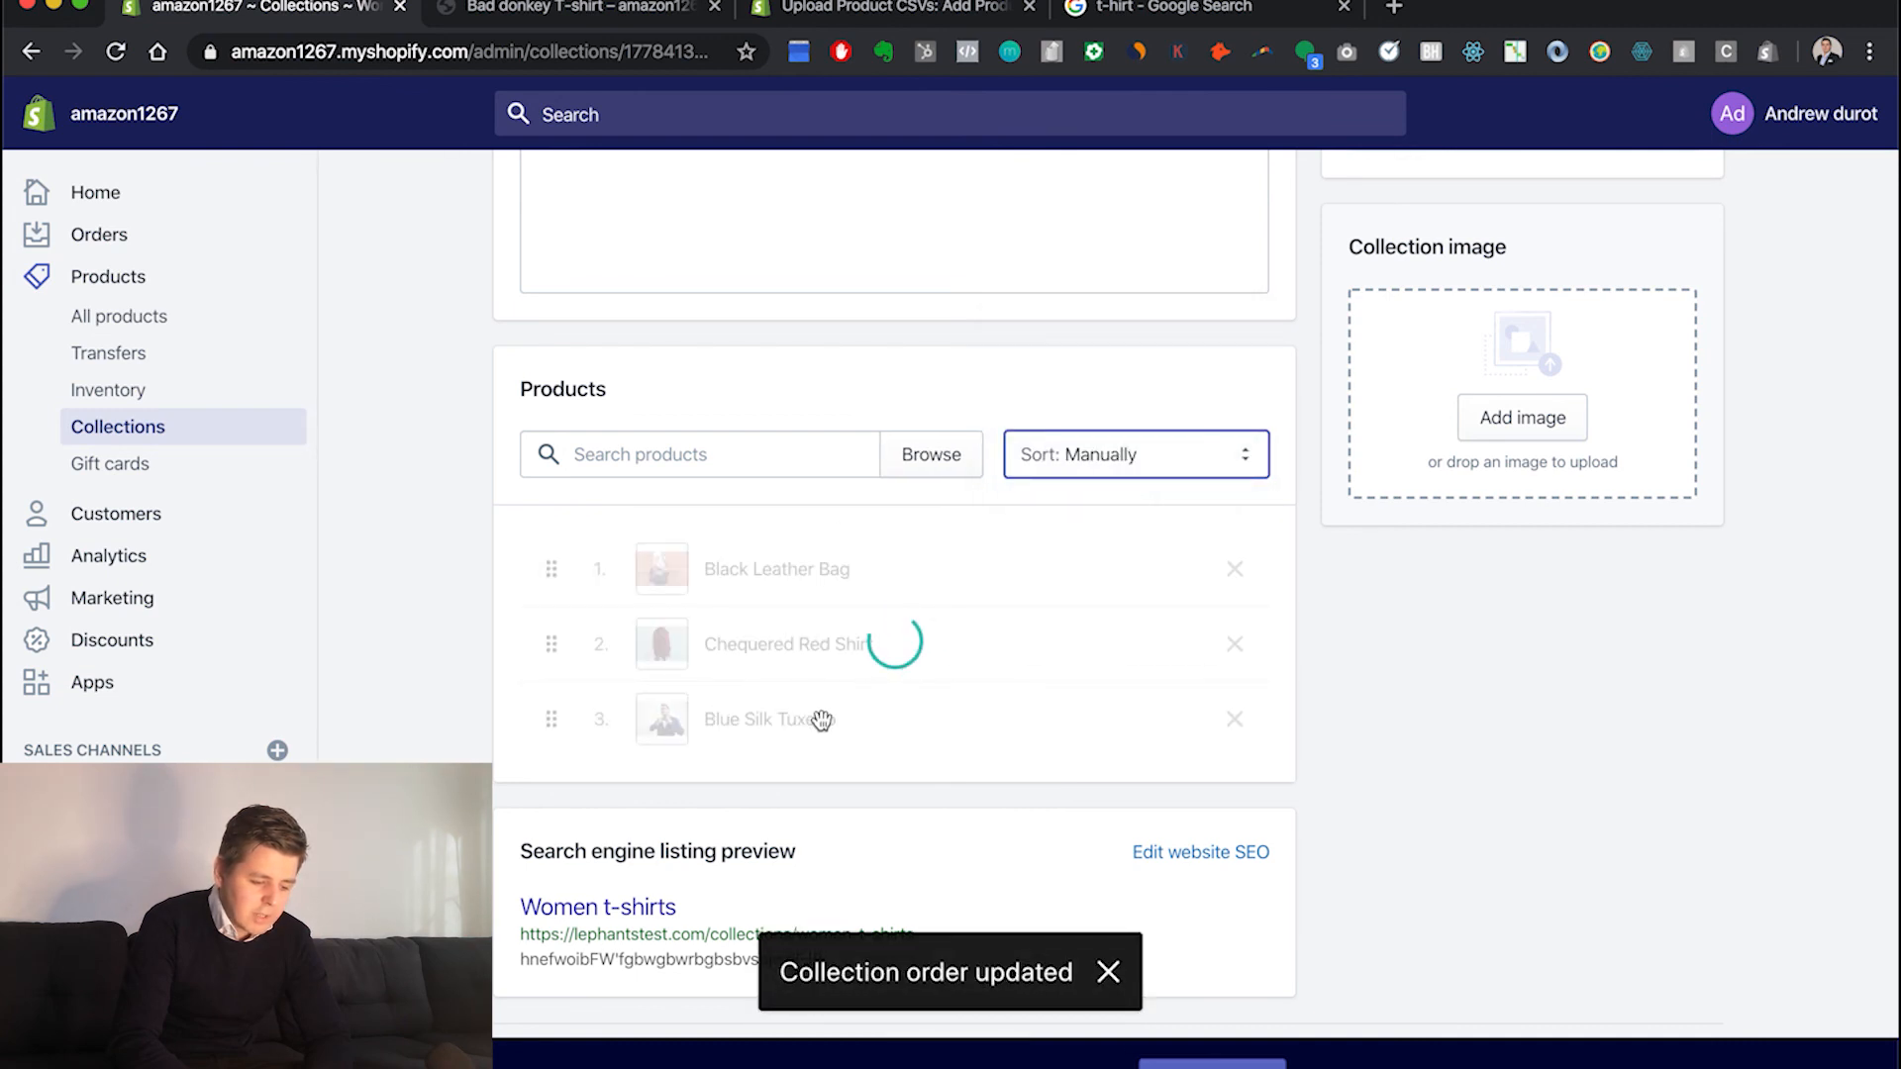
{"action": "left_click_drag", "start_coordinate": [821, 721], "coordinate": [850, 539]}
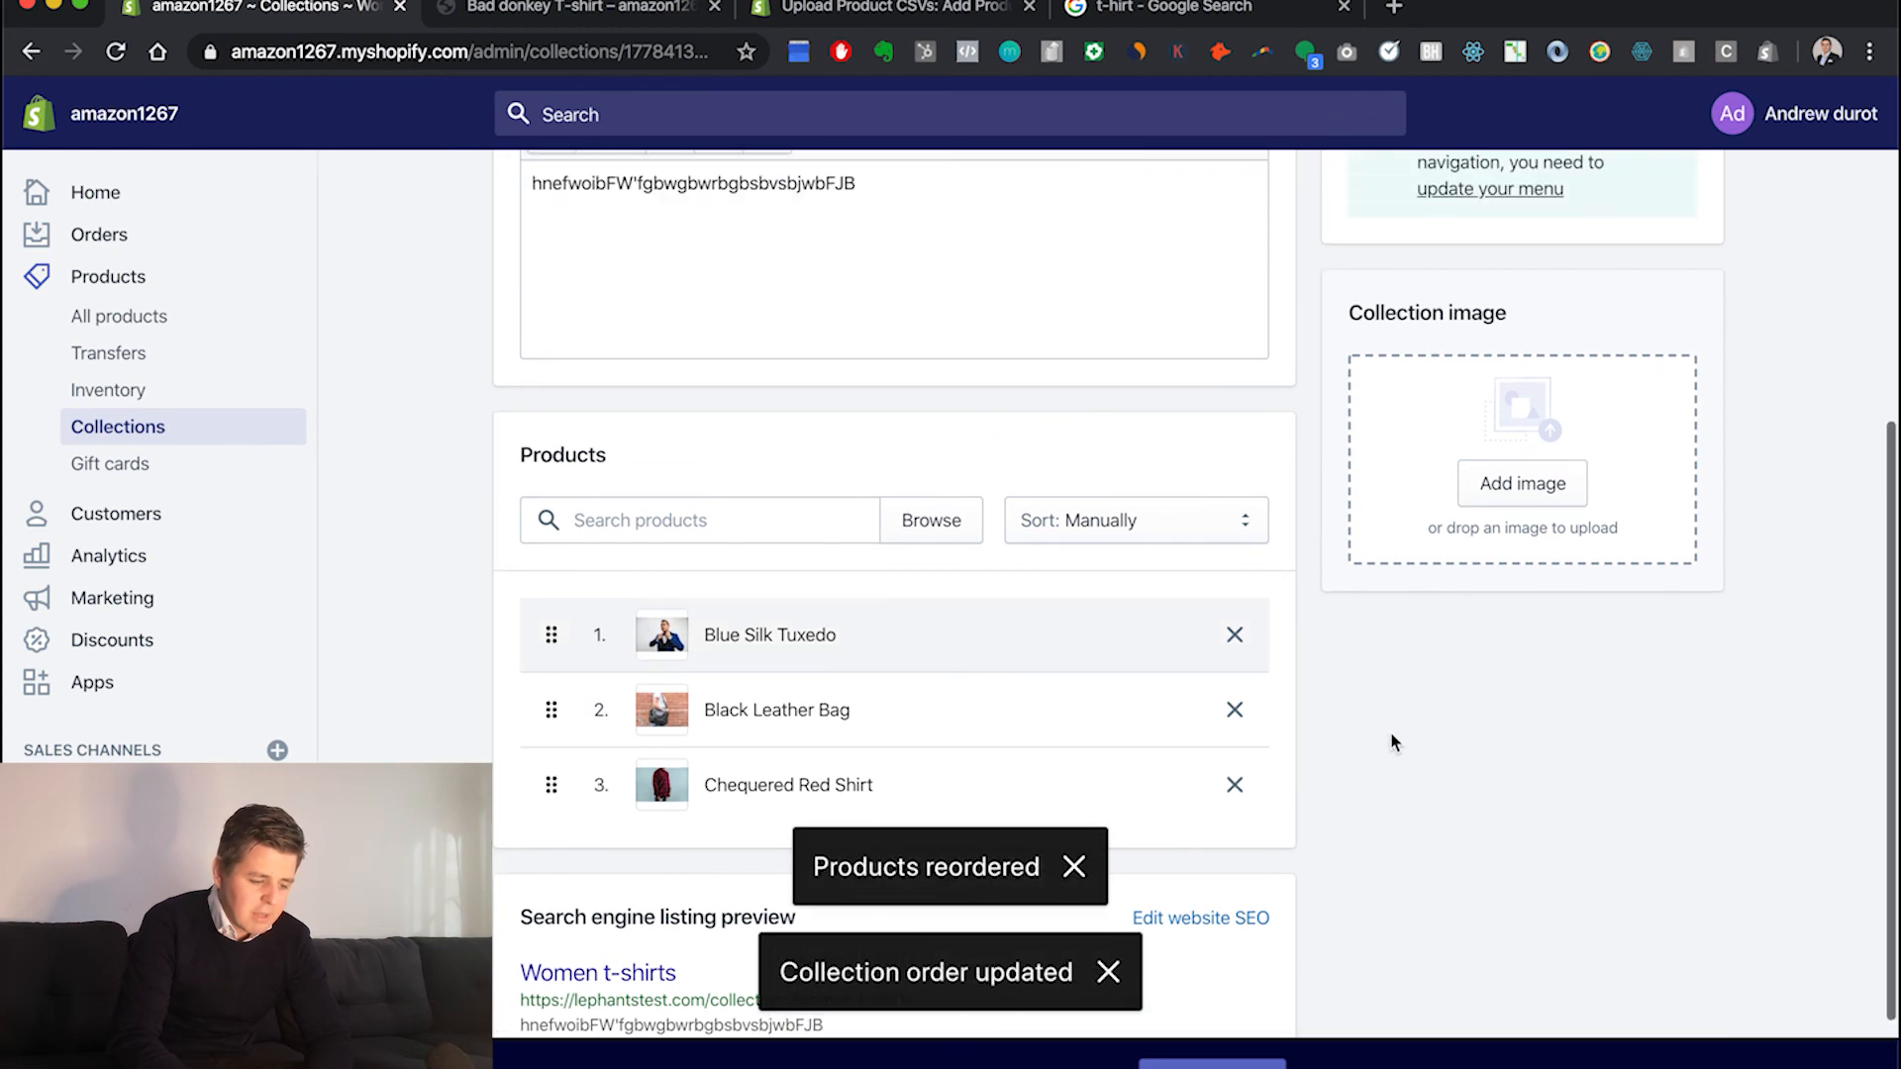
Review the Women t-shirts collection's product order, image area and availability, and switch to the Google t-shirt results
{"action": "scroll", "coordinate": [1392, 742], "scroll_direction": "up", "scroll_amount": 10}
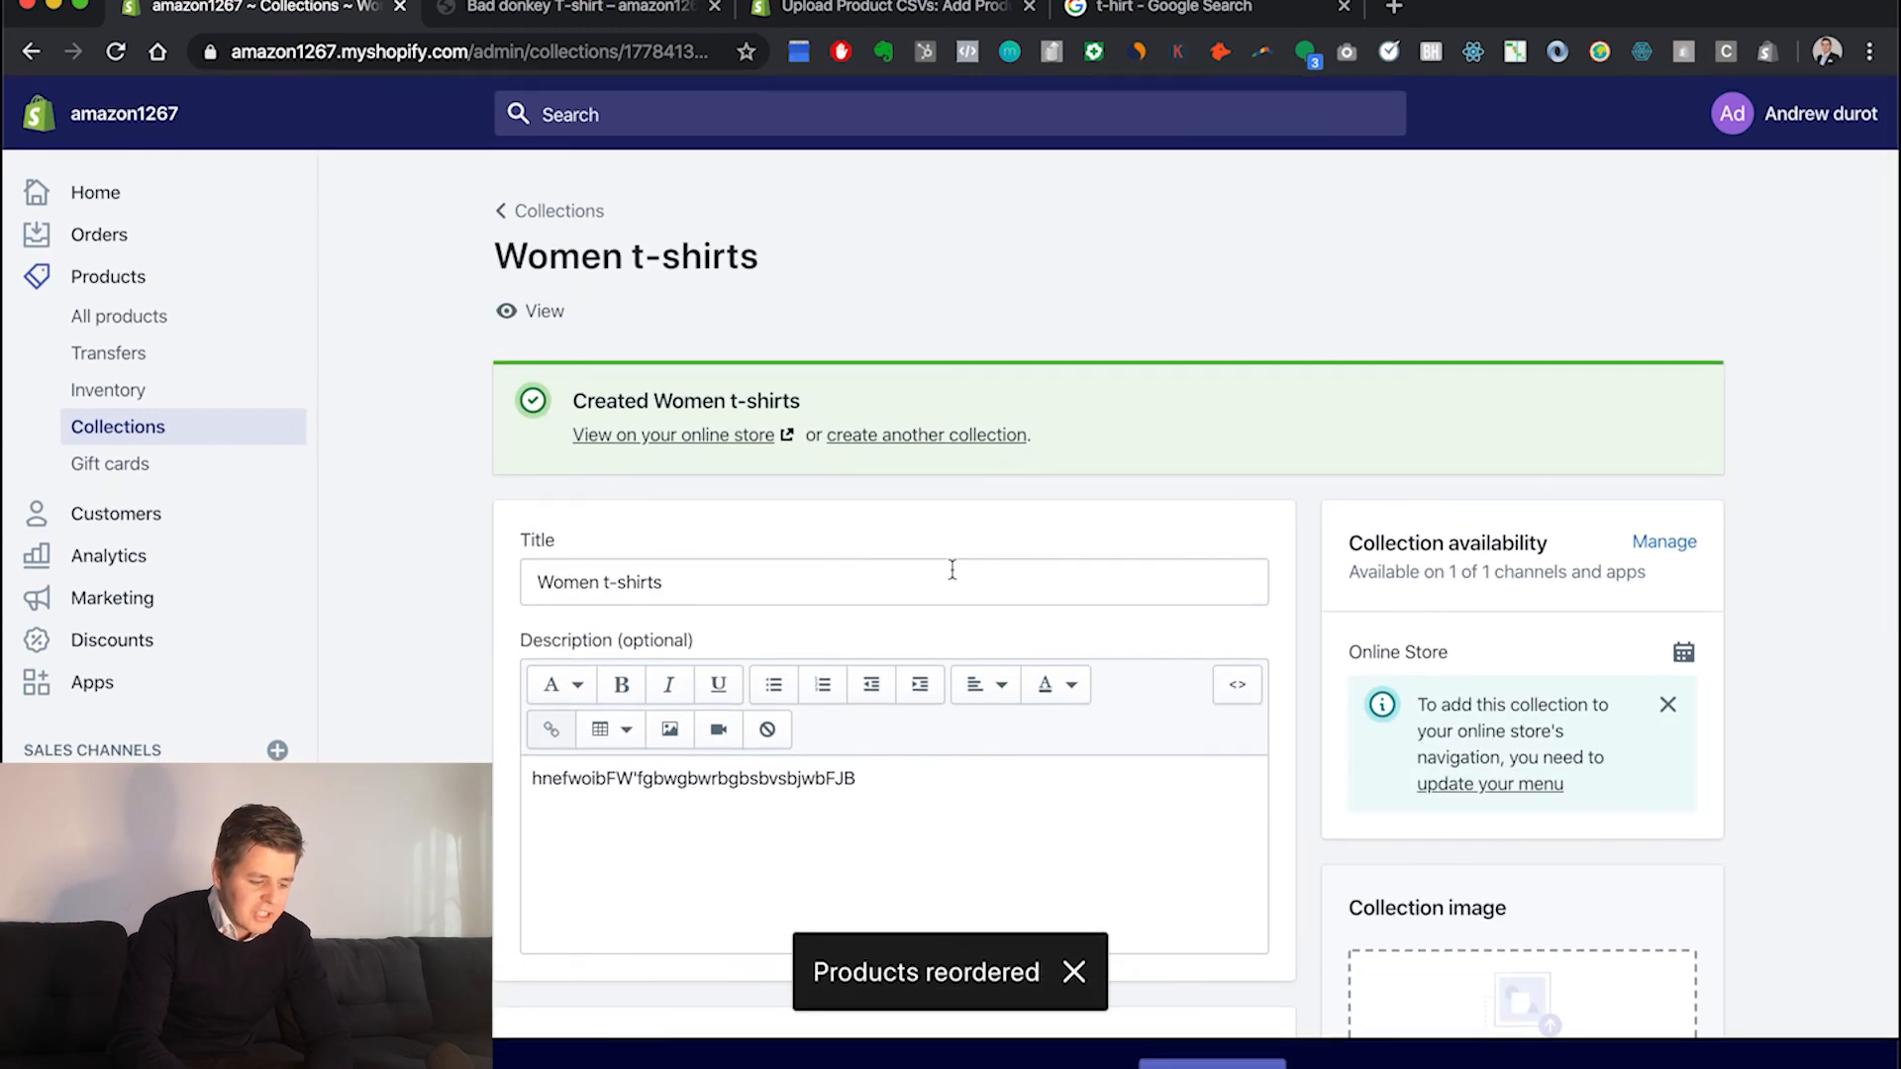
{"action": "scroll", "coordinate": [952, 569], "scroll_direction": "down", "scroll_amount": 6}
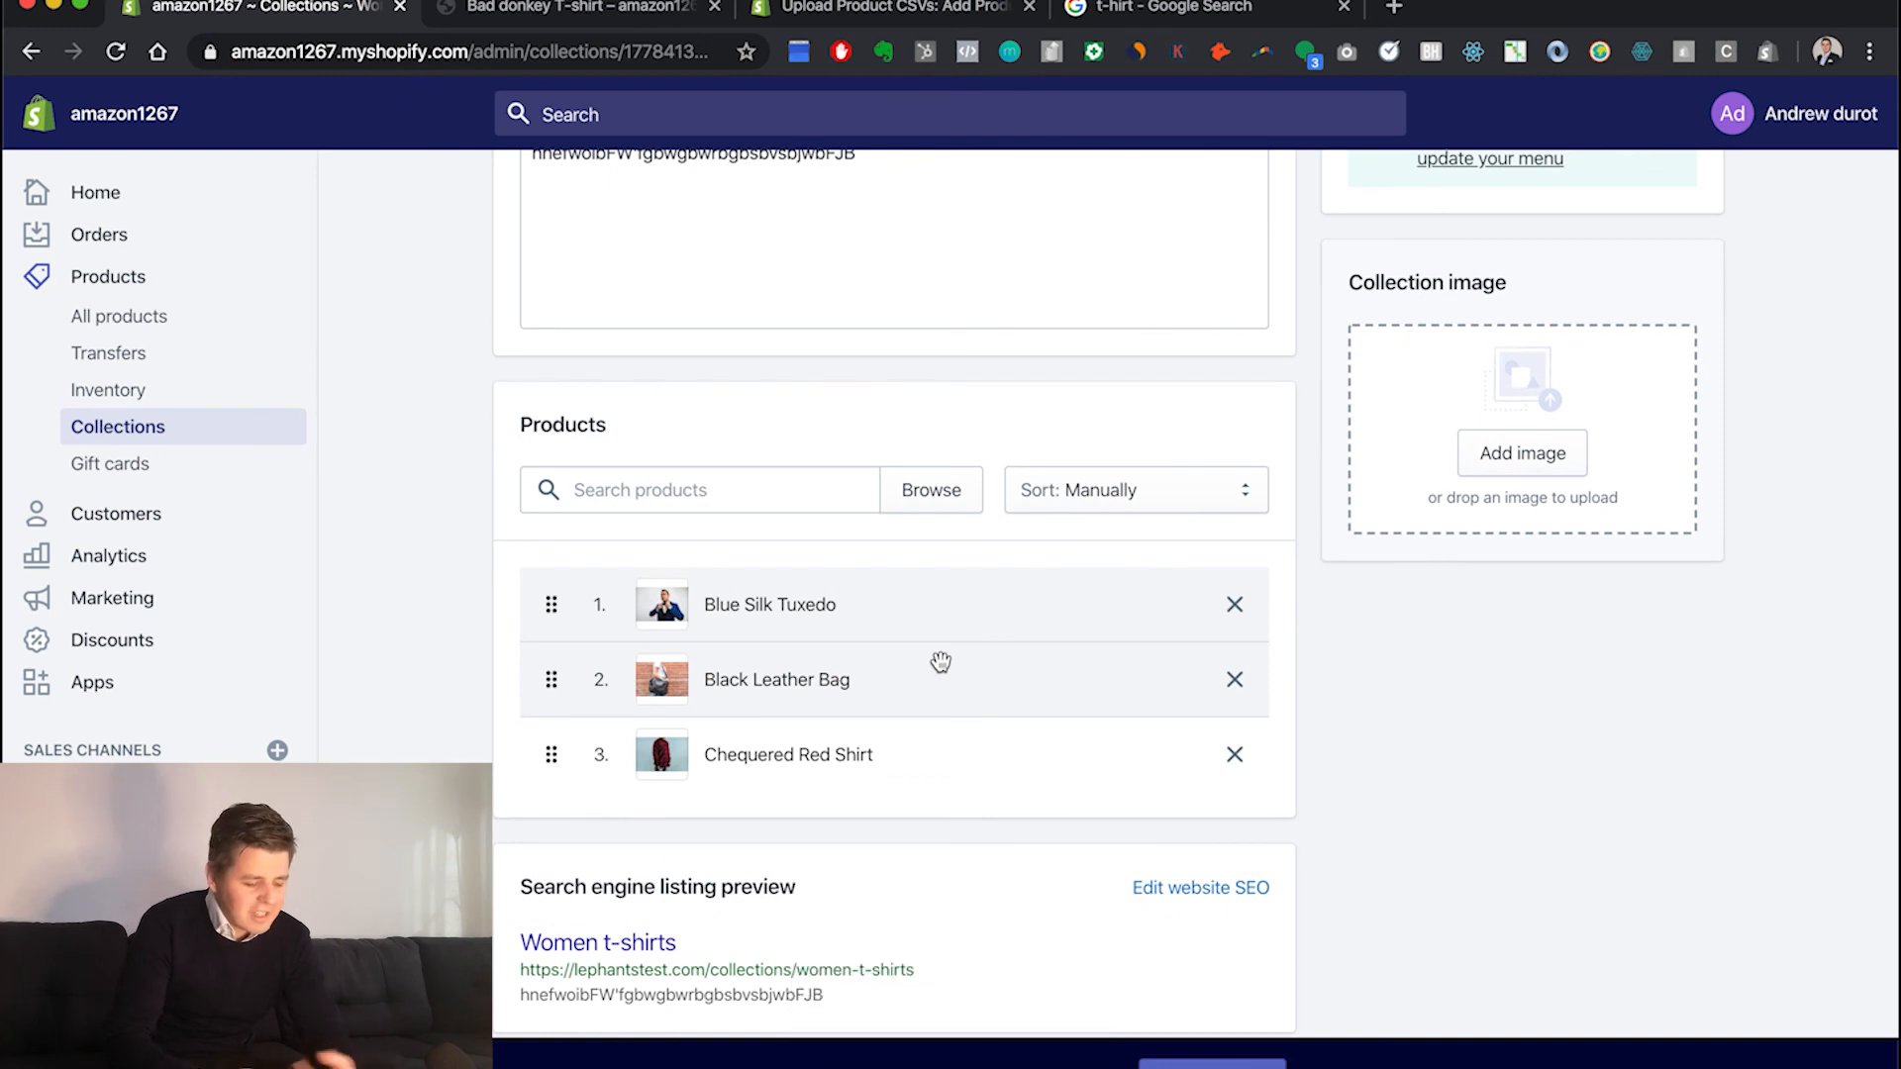
{"action": "scroll", "coordinate": [940, 661], "scroll_direction": "up", "scroll_amount": 1}
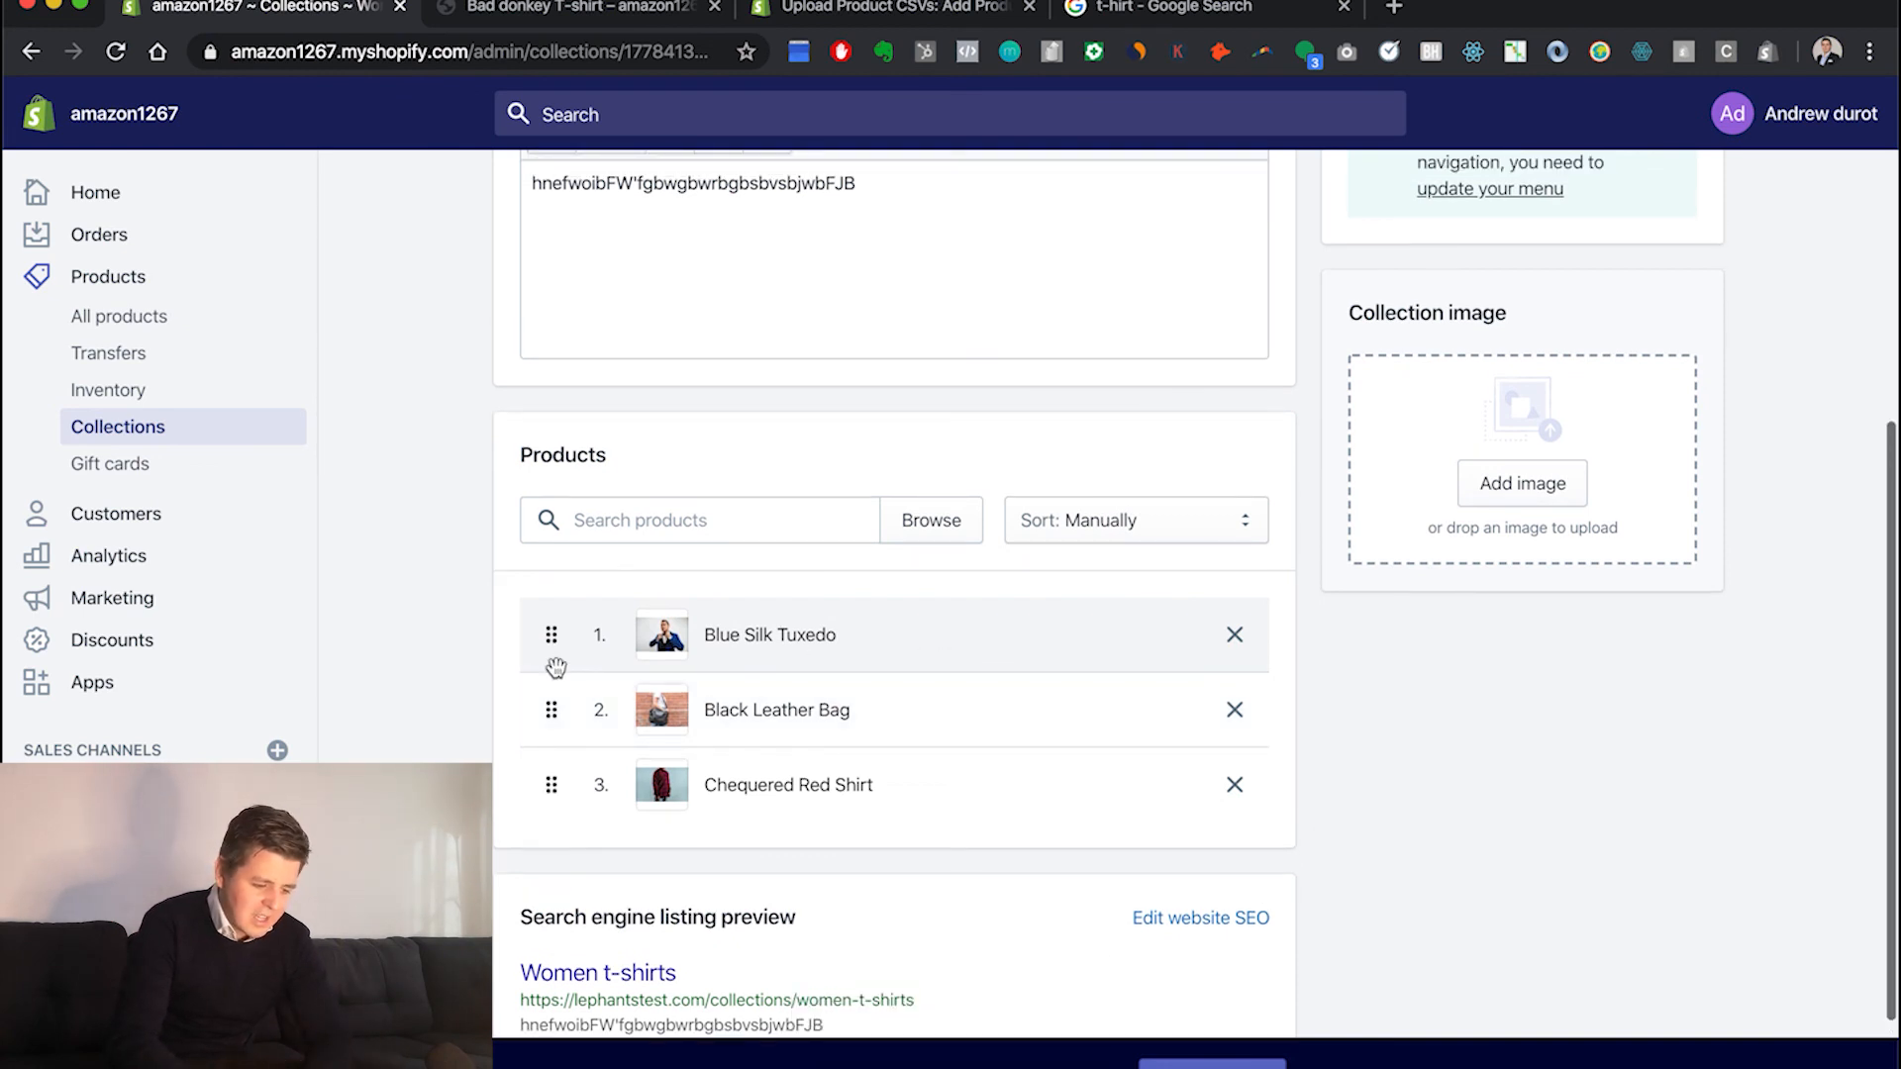
{"action": "scroll", "coordinate": [1730, 769], "scroll_direction": "up", "scroll_amount": 2}
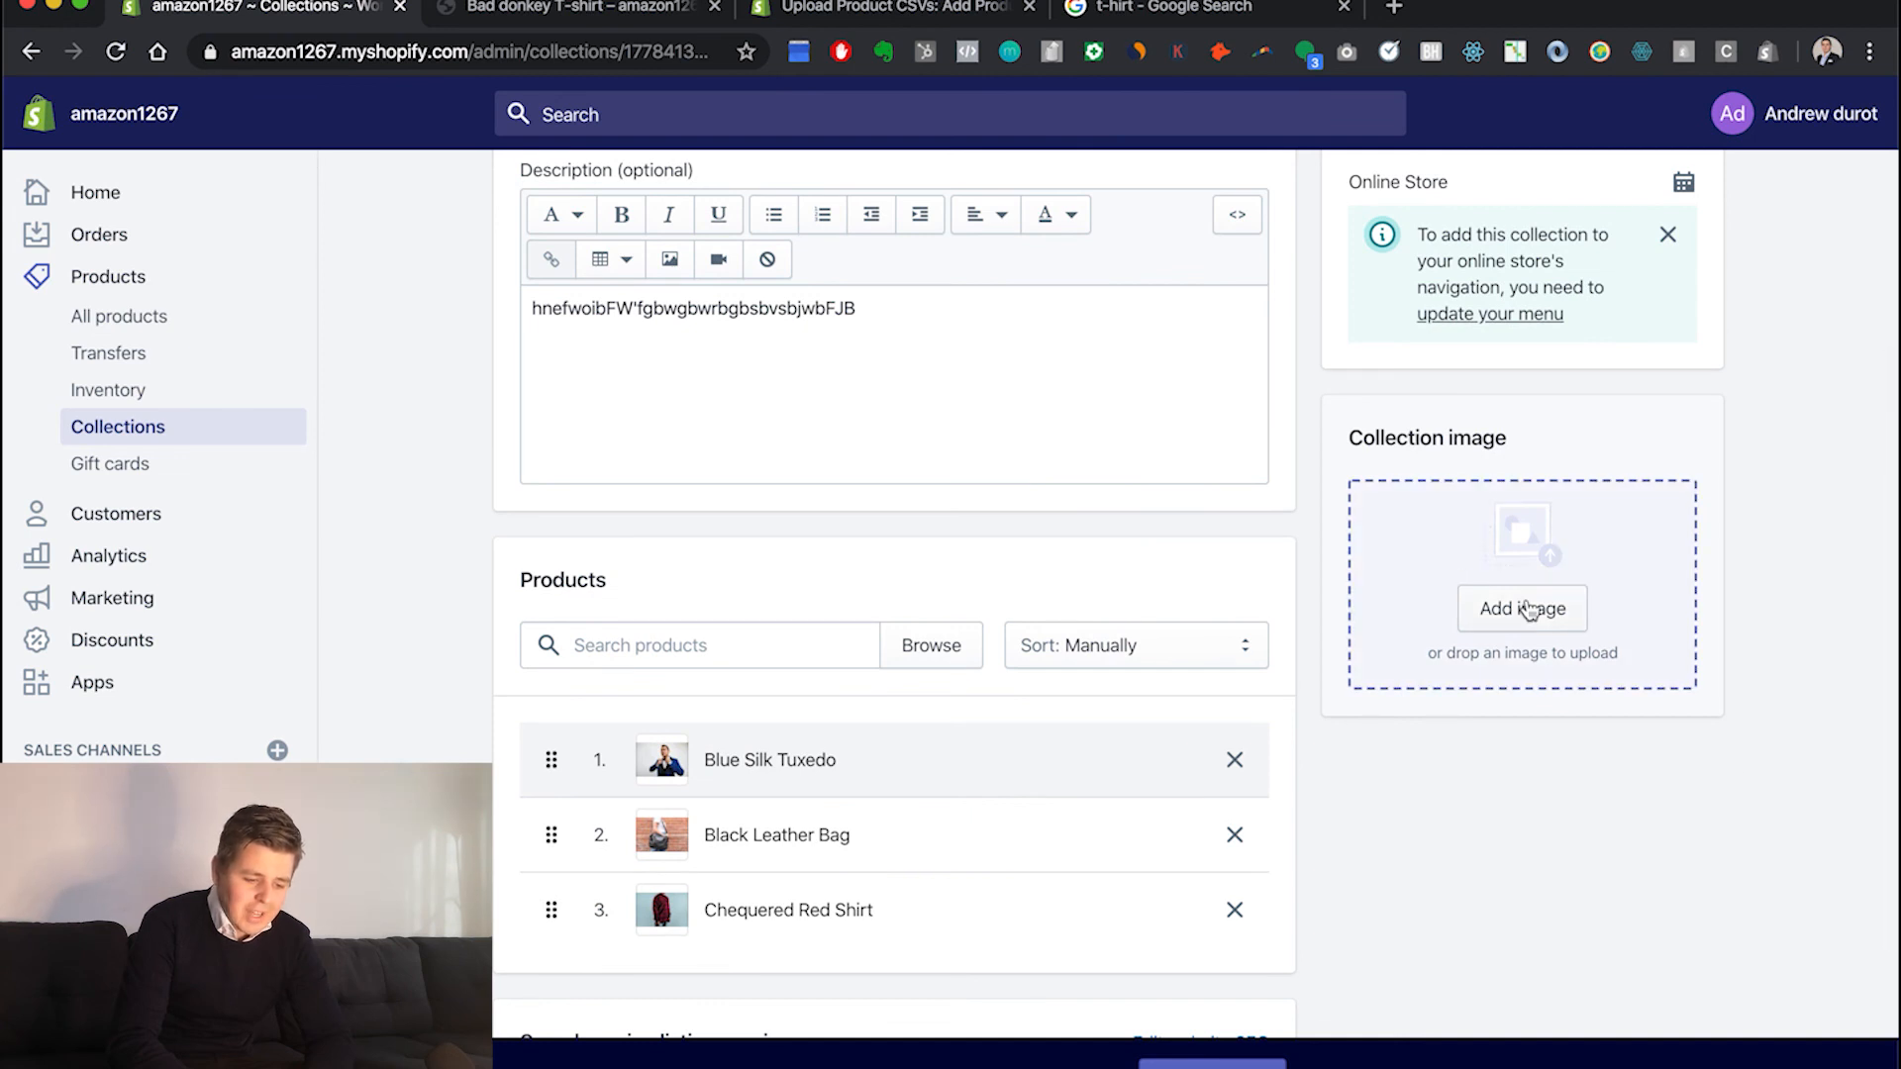
{"action": "scroll", "coordinate": [1529, 609], "scroll_direction": "up", "scroll_amount": 5}
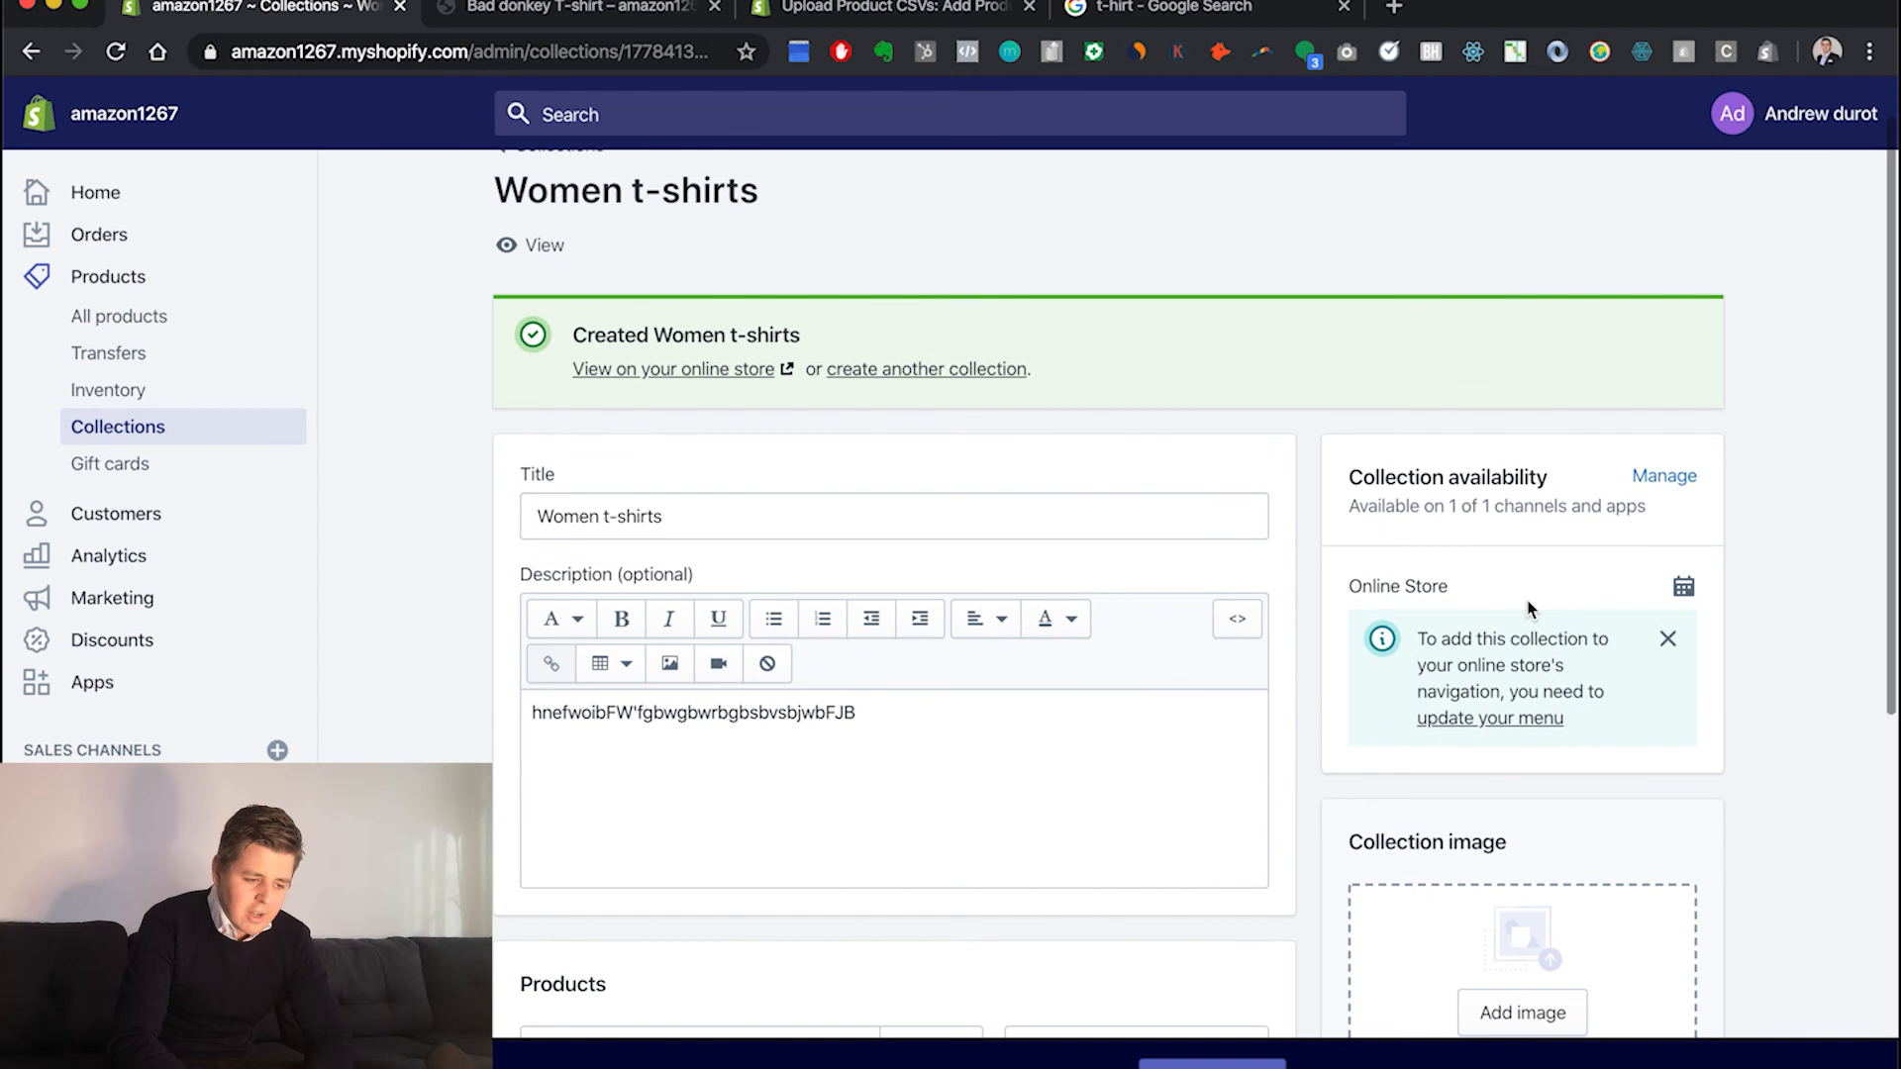
{"action": "left_click", "coordinate": [1210, 8]}
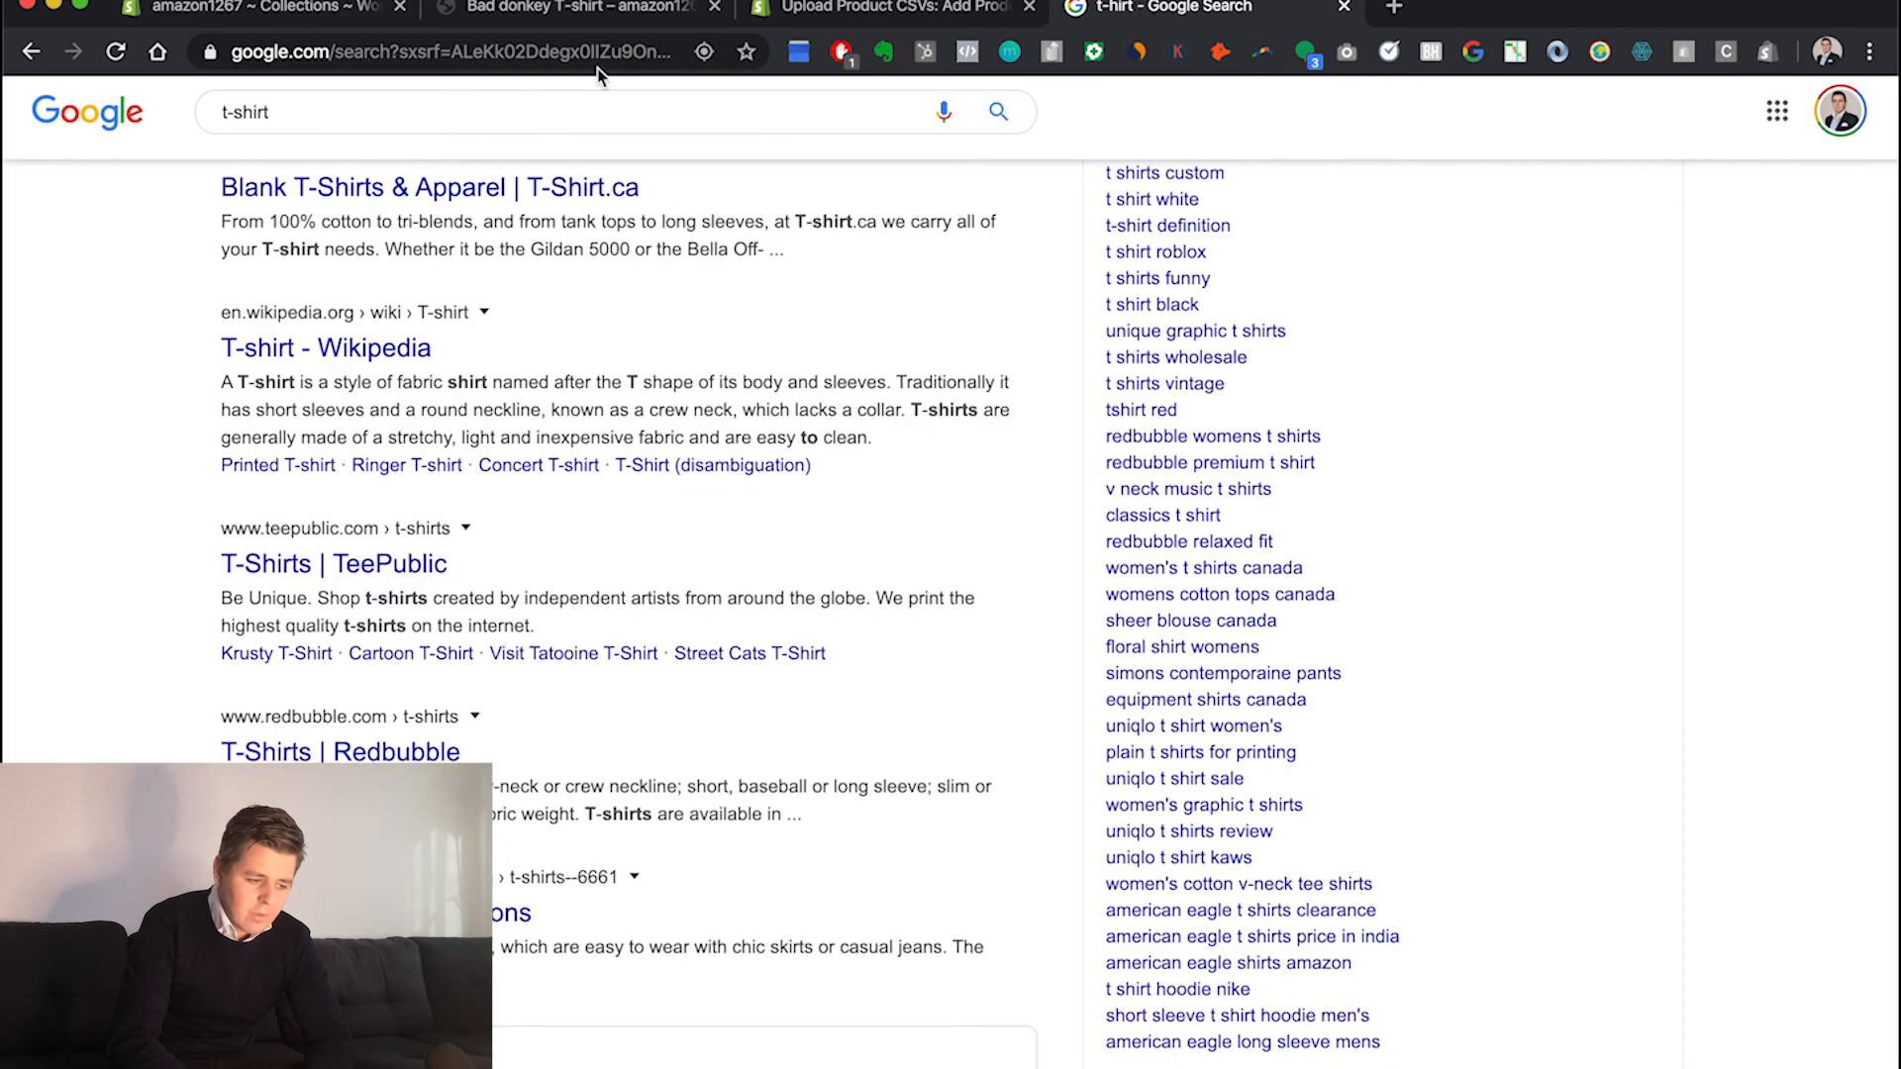
Search Google for "women collection" and show the image results
{"action": "double_click", "coordinate": [549, 104]}
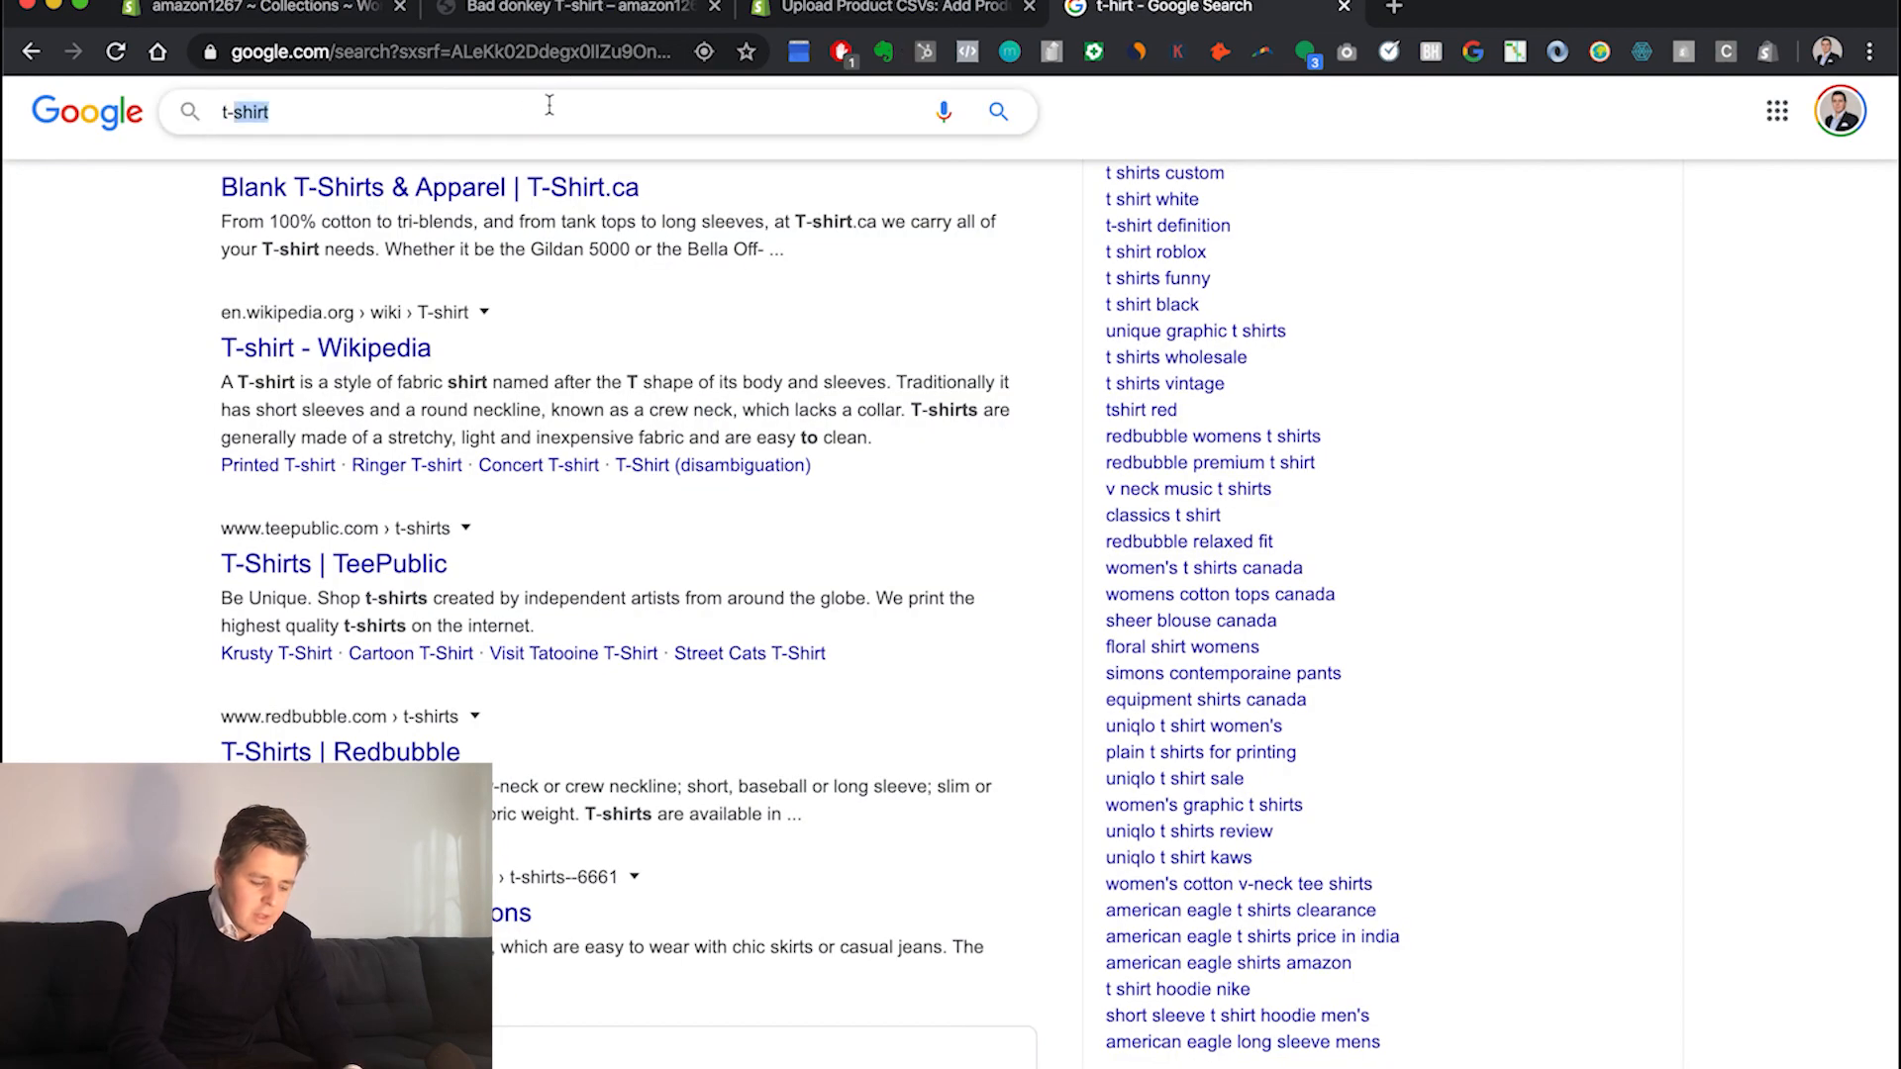
{"action": "key", "text": "BackSpace"}
{"action": "key", "text": "BackSpace"}
{"action": "type", "text": "w"}
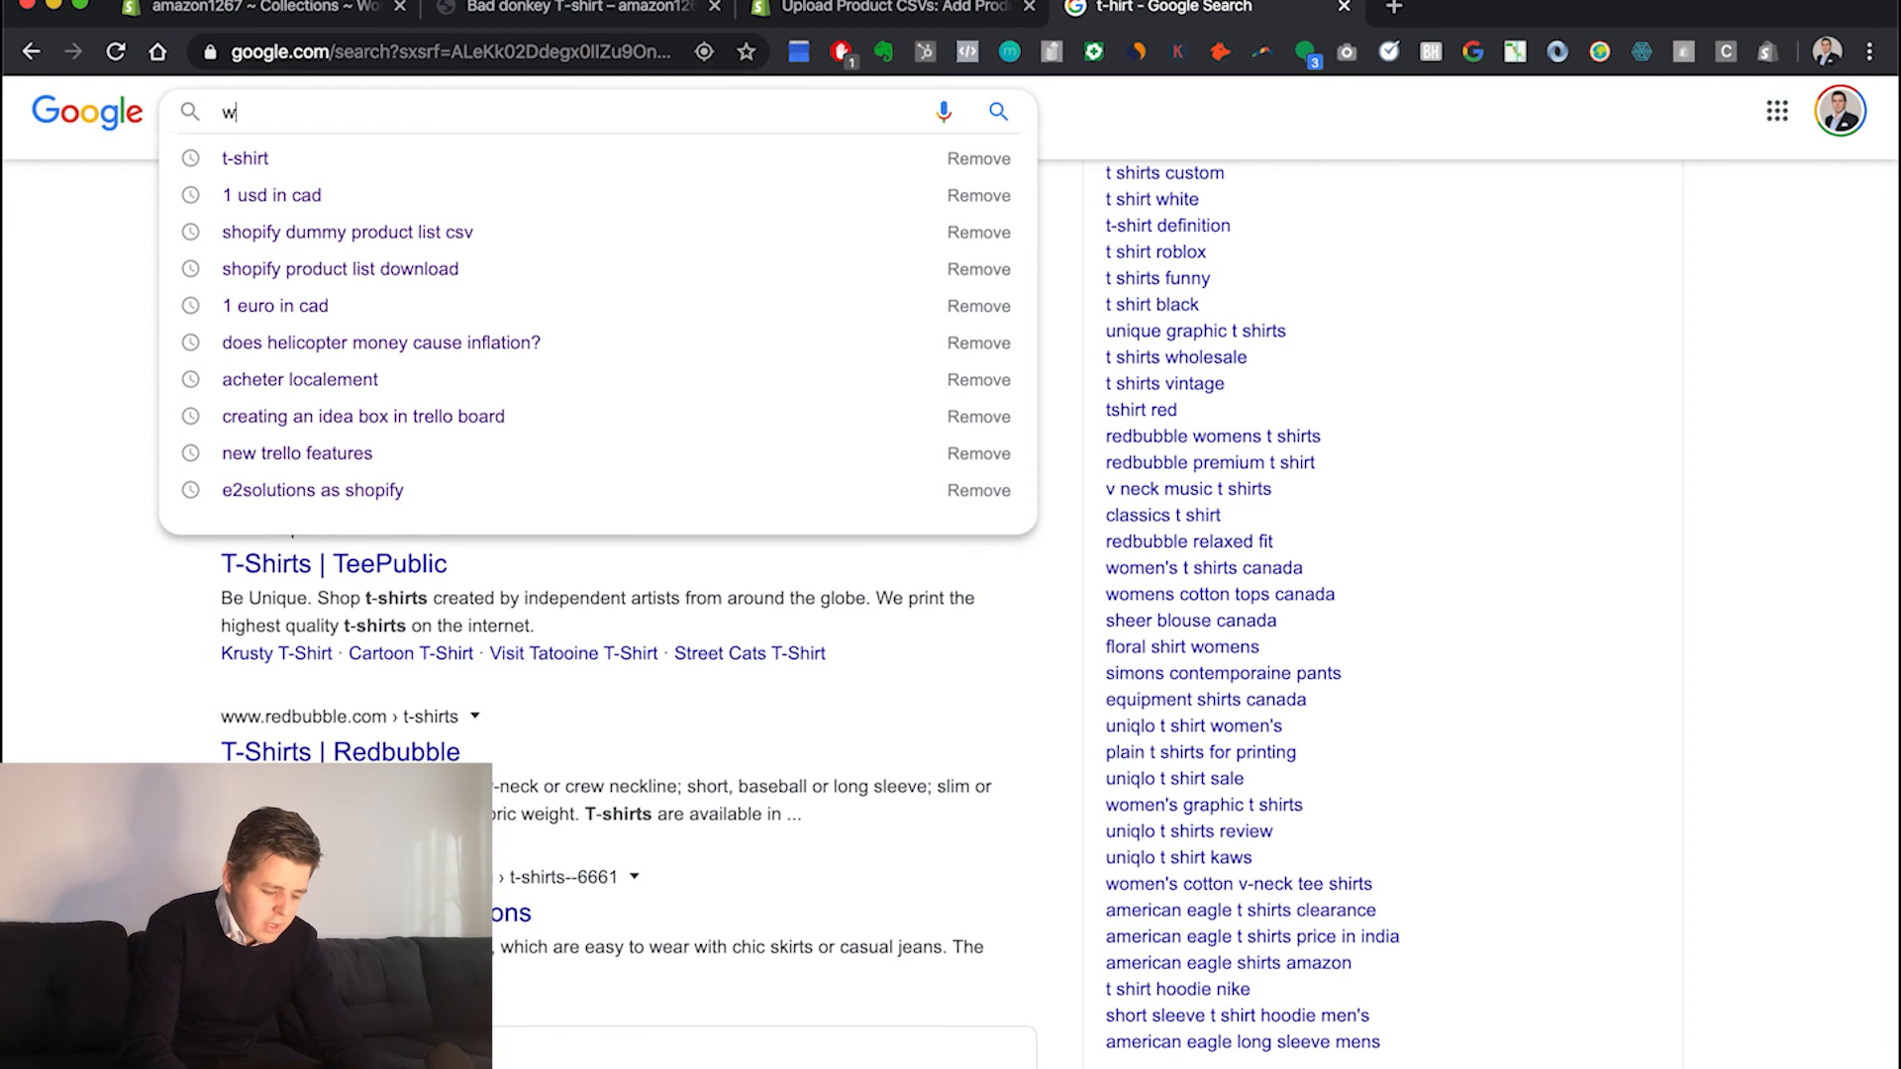
{"action": "type", "text": "omen collectio"}
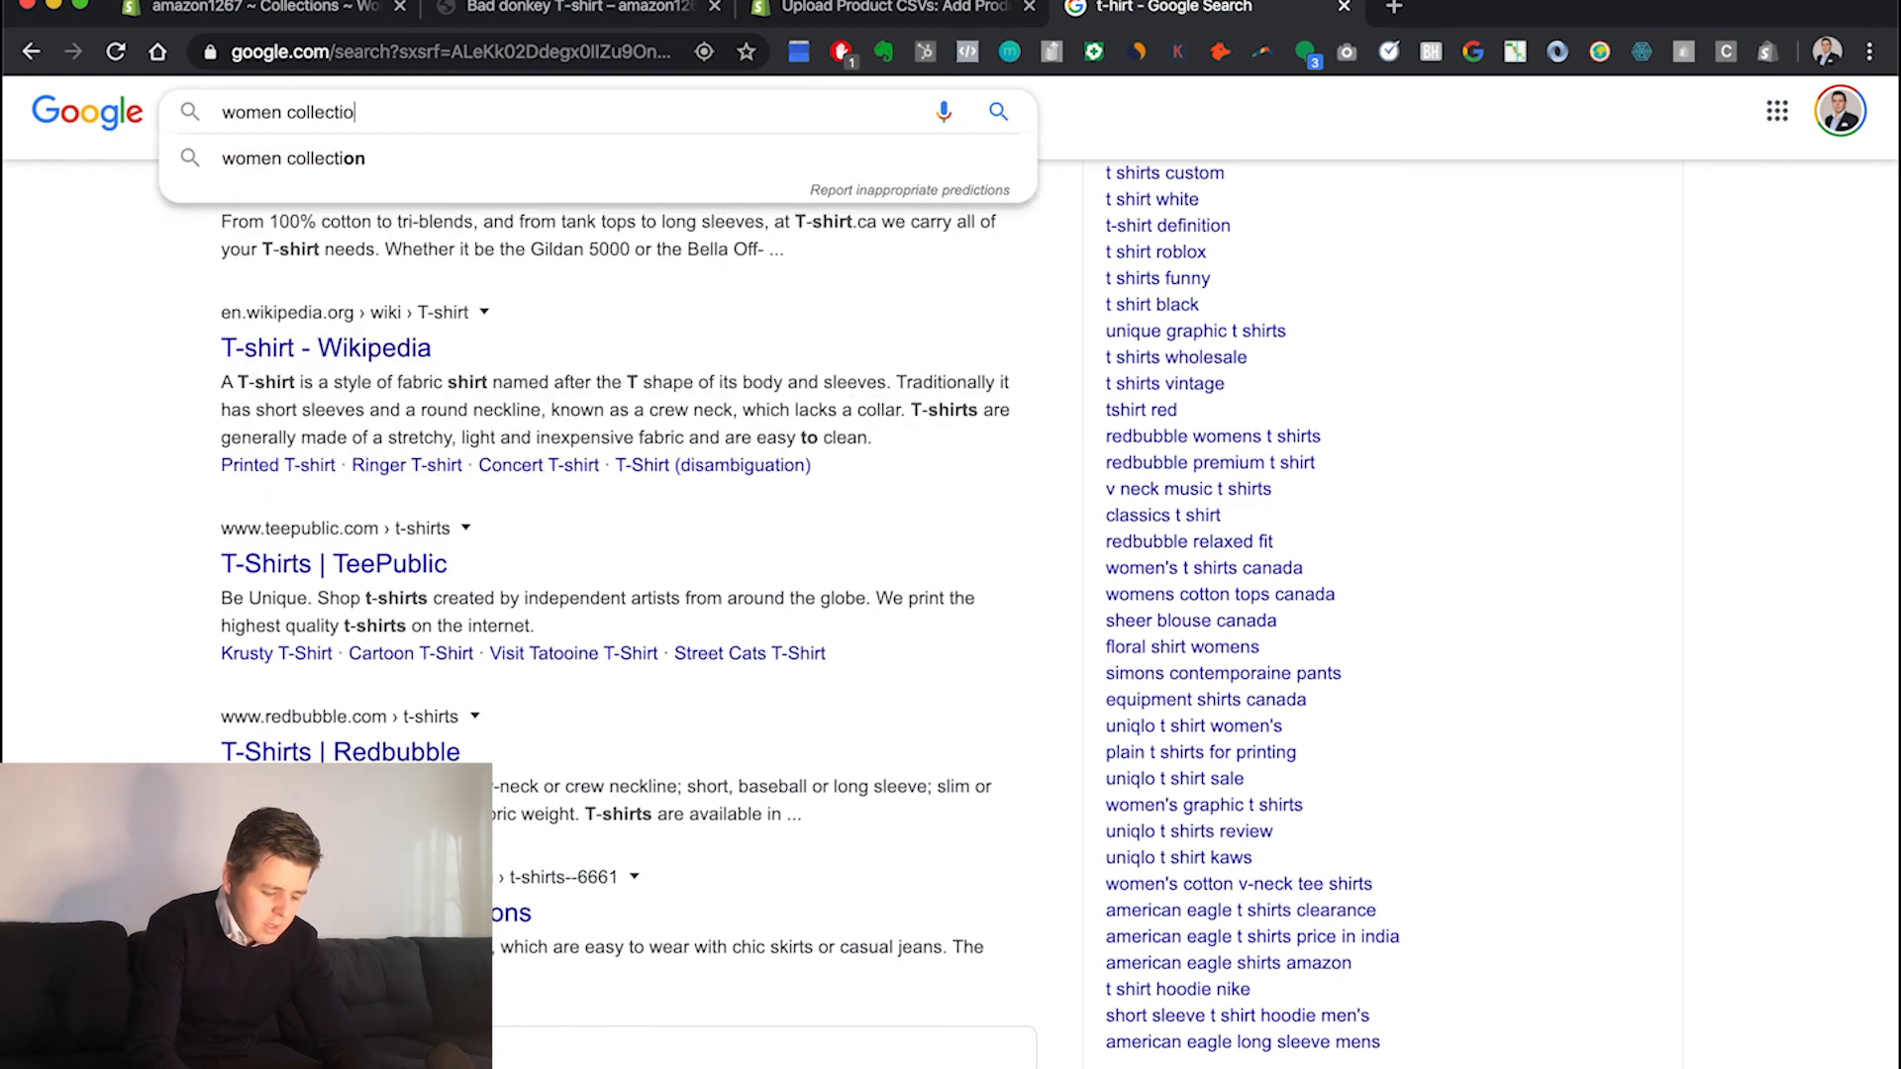
{"action": "type", "text": "n"}
{"action": "key", "text": "Return"}
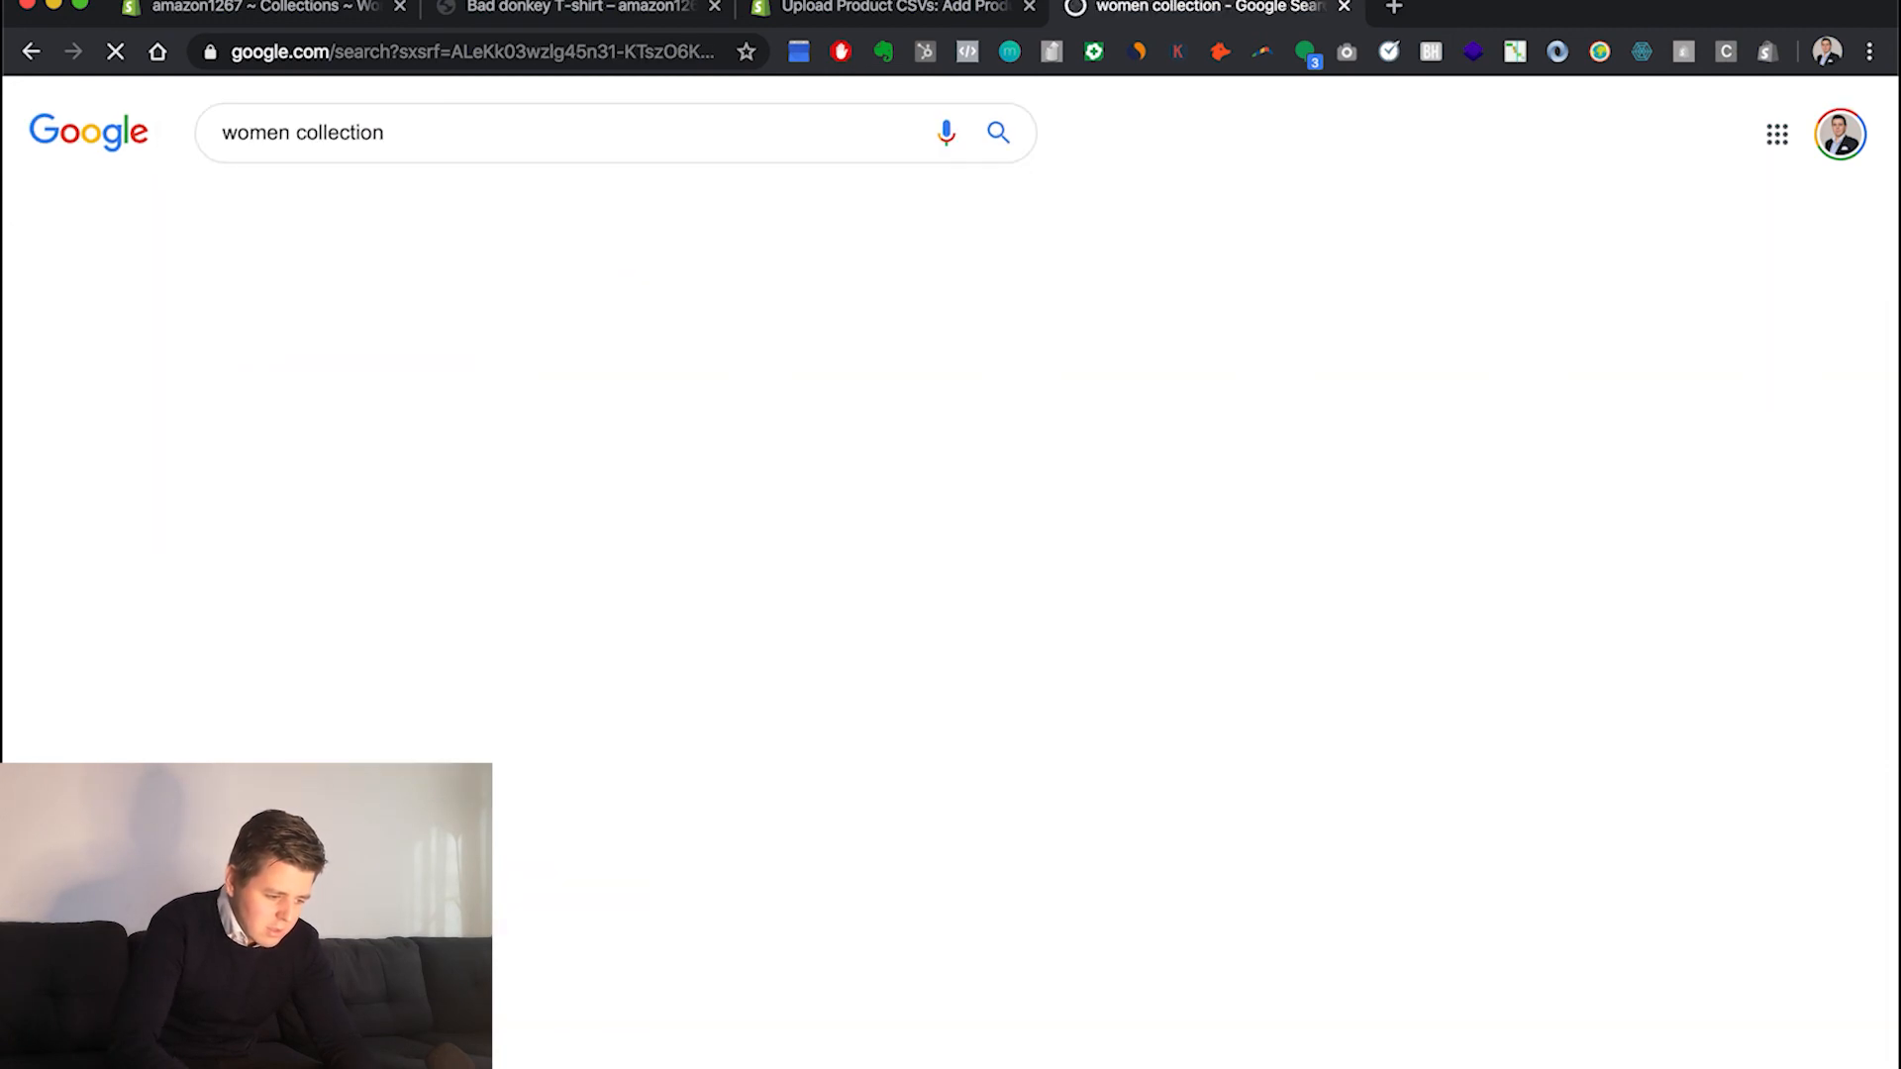
{"action": "left_click", "coordinate": [358, 219]}
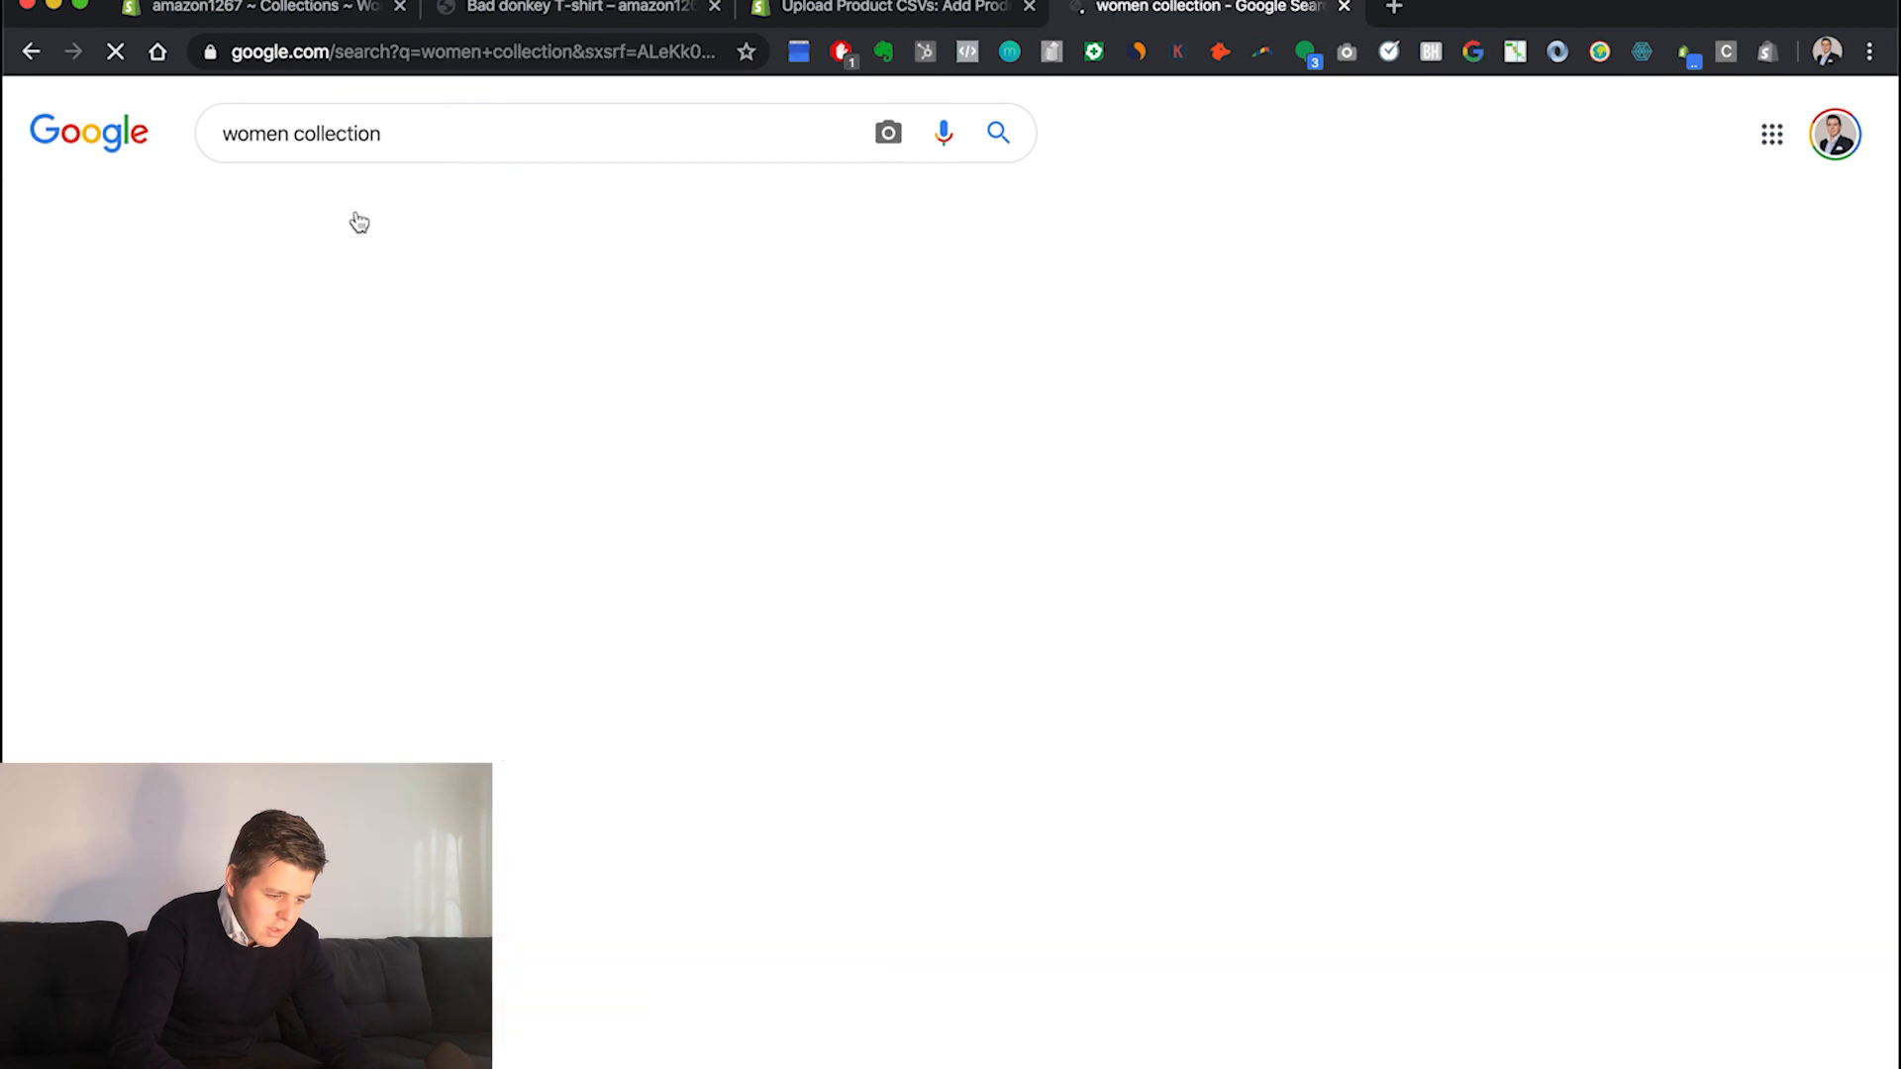
Save the 123RF picture with the blue blouse, jeans and navy skirt to Downloads as a JPEG image
{"action": "scroll", "coordinate": [592, 481], "scroll_direction": "down", "scroll_amount": 4}
{"action": "scroll", "coordinate": [592, 481], "scroll_direction": "down", "scroll_amount": 2}
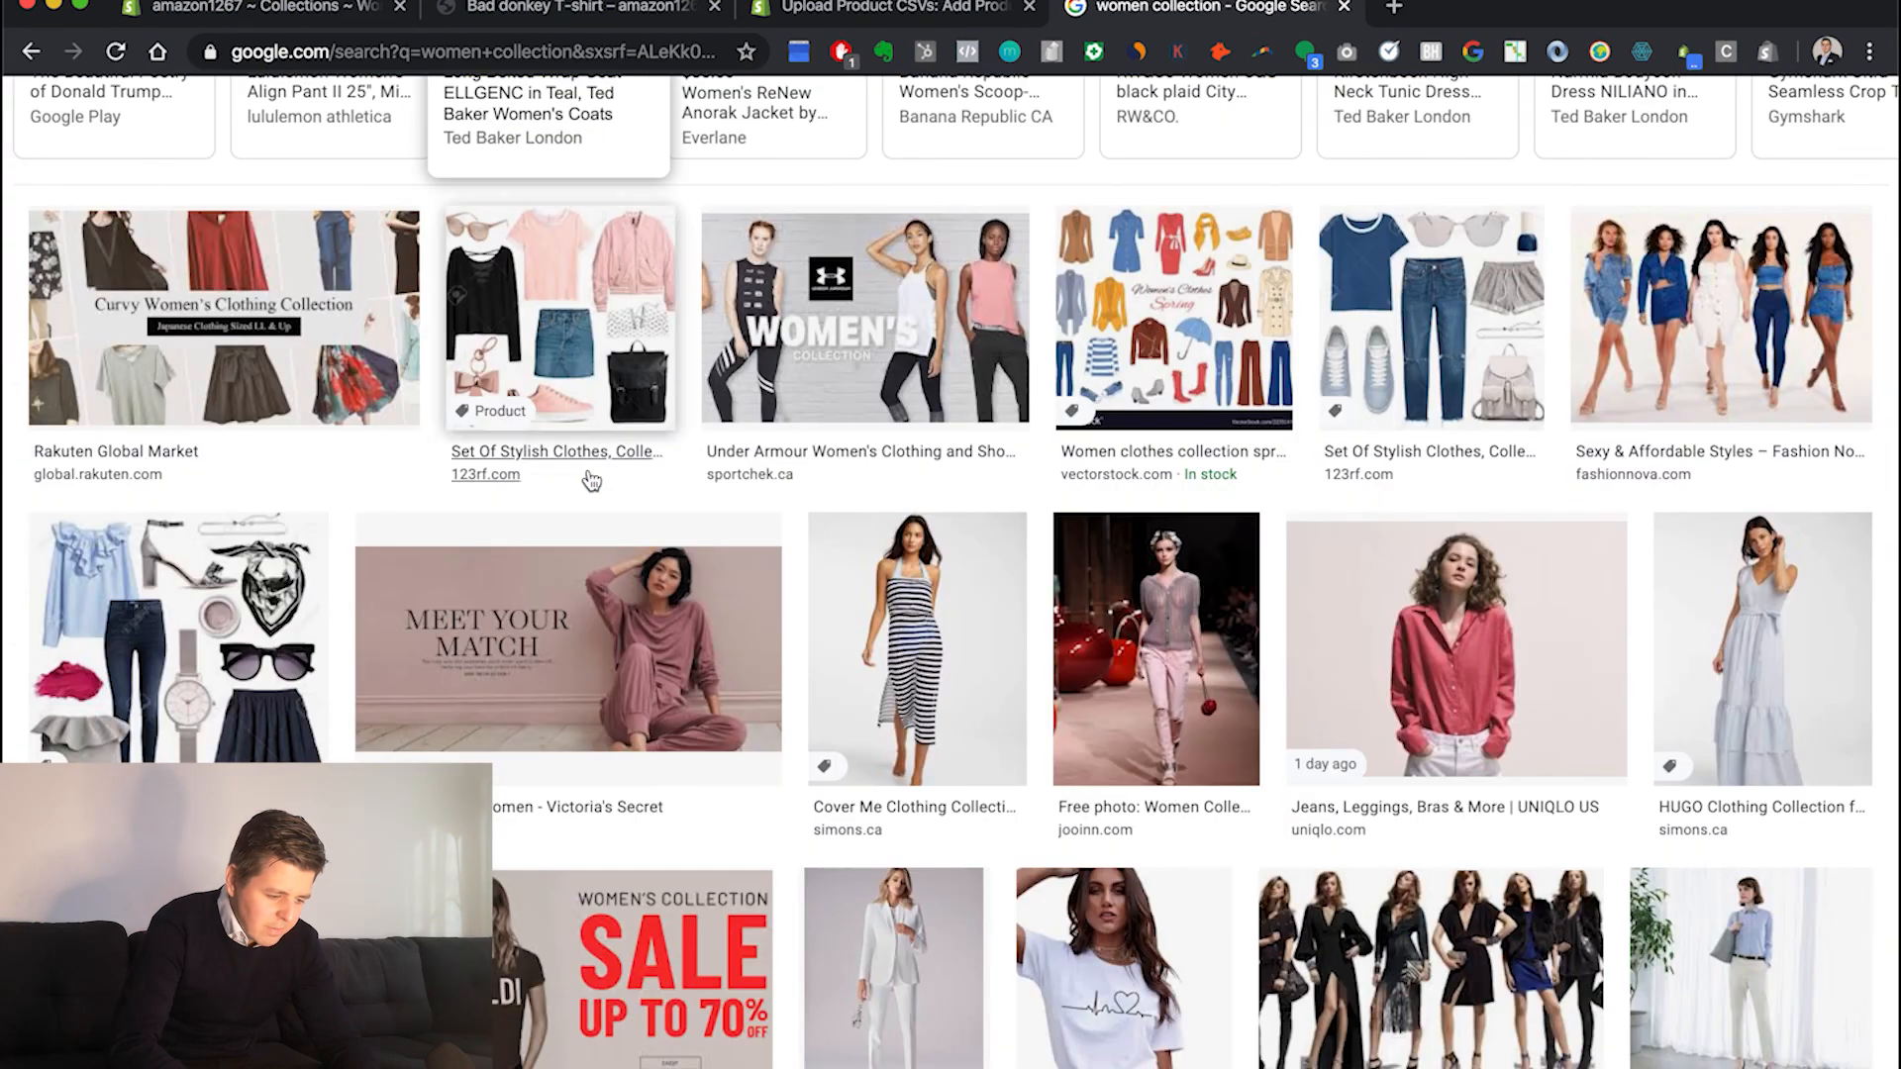
{"action": "right_click", "coordinate": [255, 591]}
{"action": "key", "text": "Escape"}
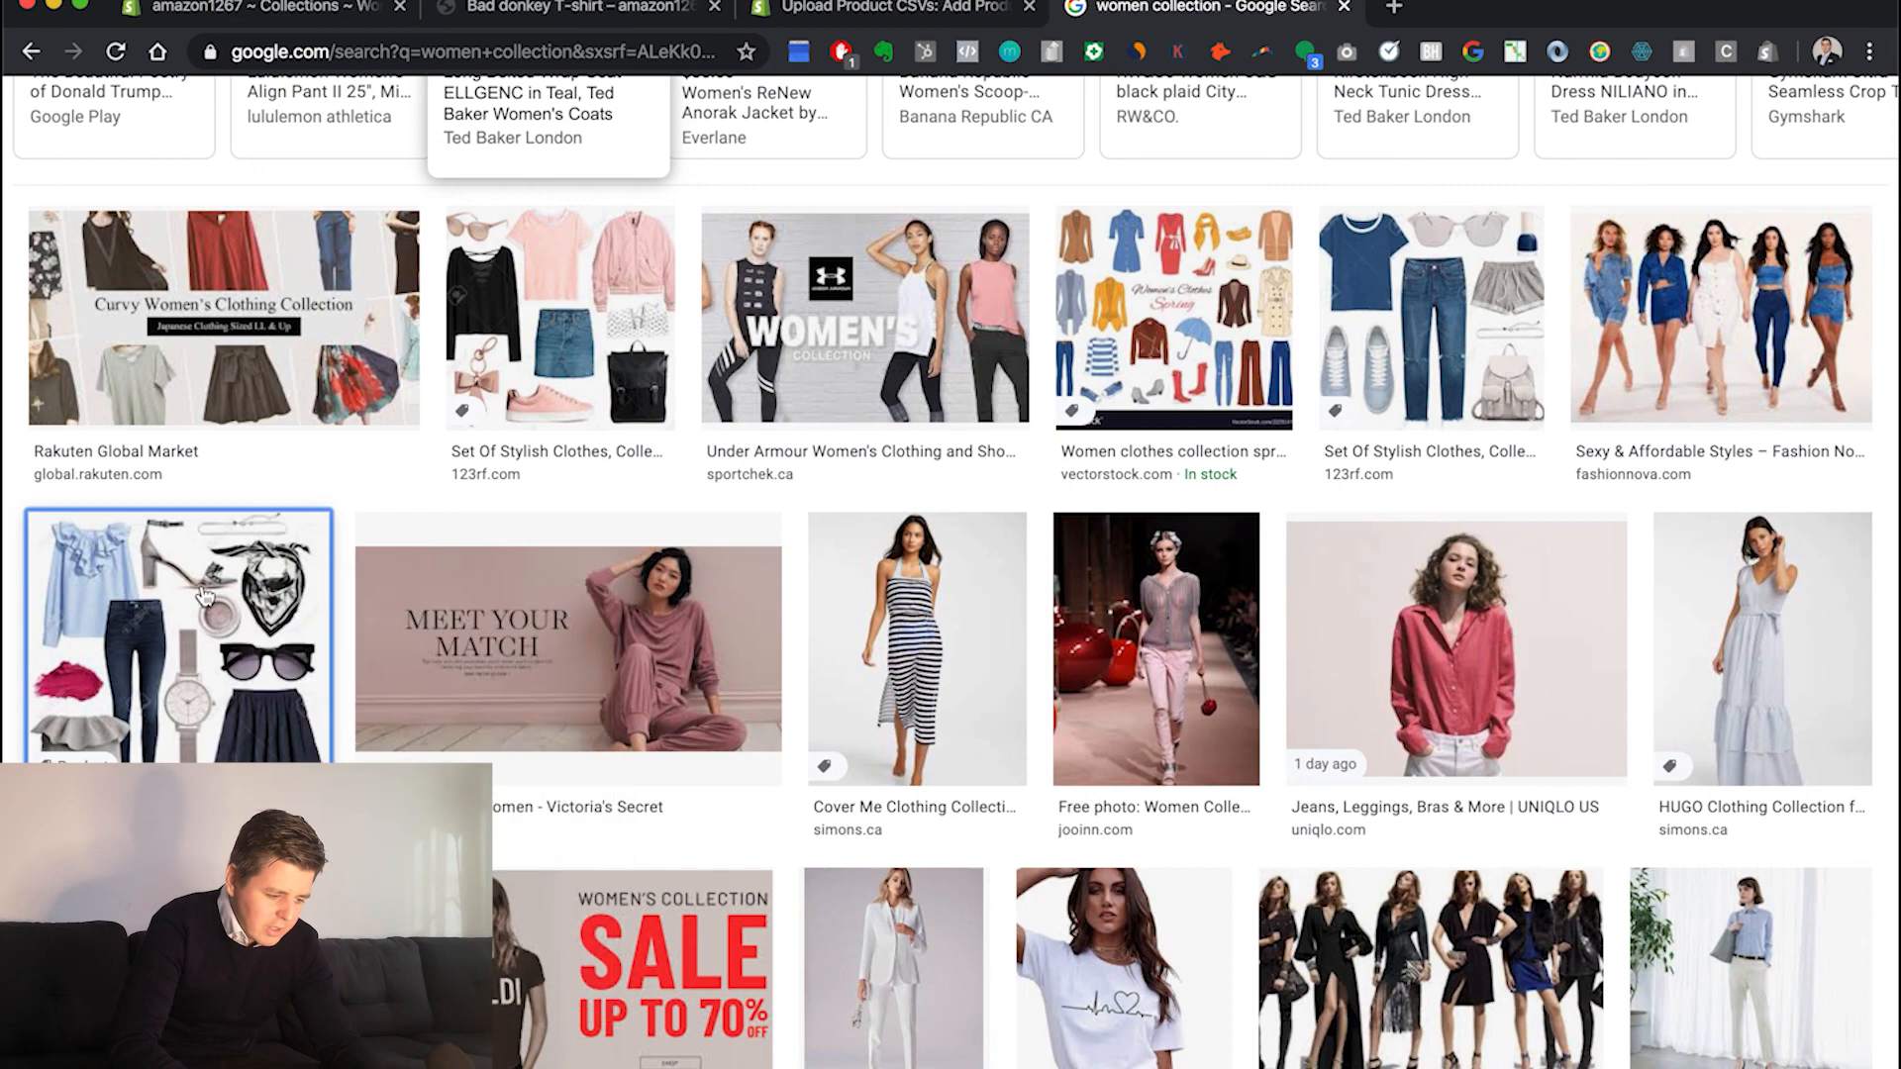
{"action": "left_click", "coordinate": [254, 590]}
{"action": "right_click", "coordinate": [1259, 511]}
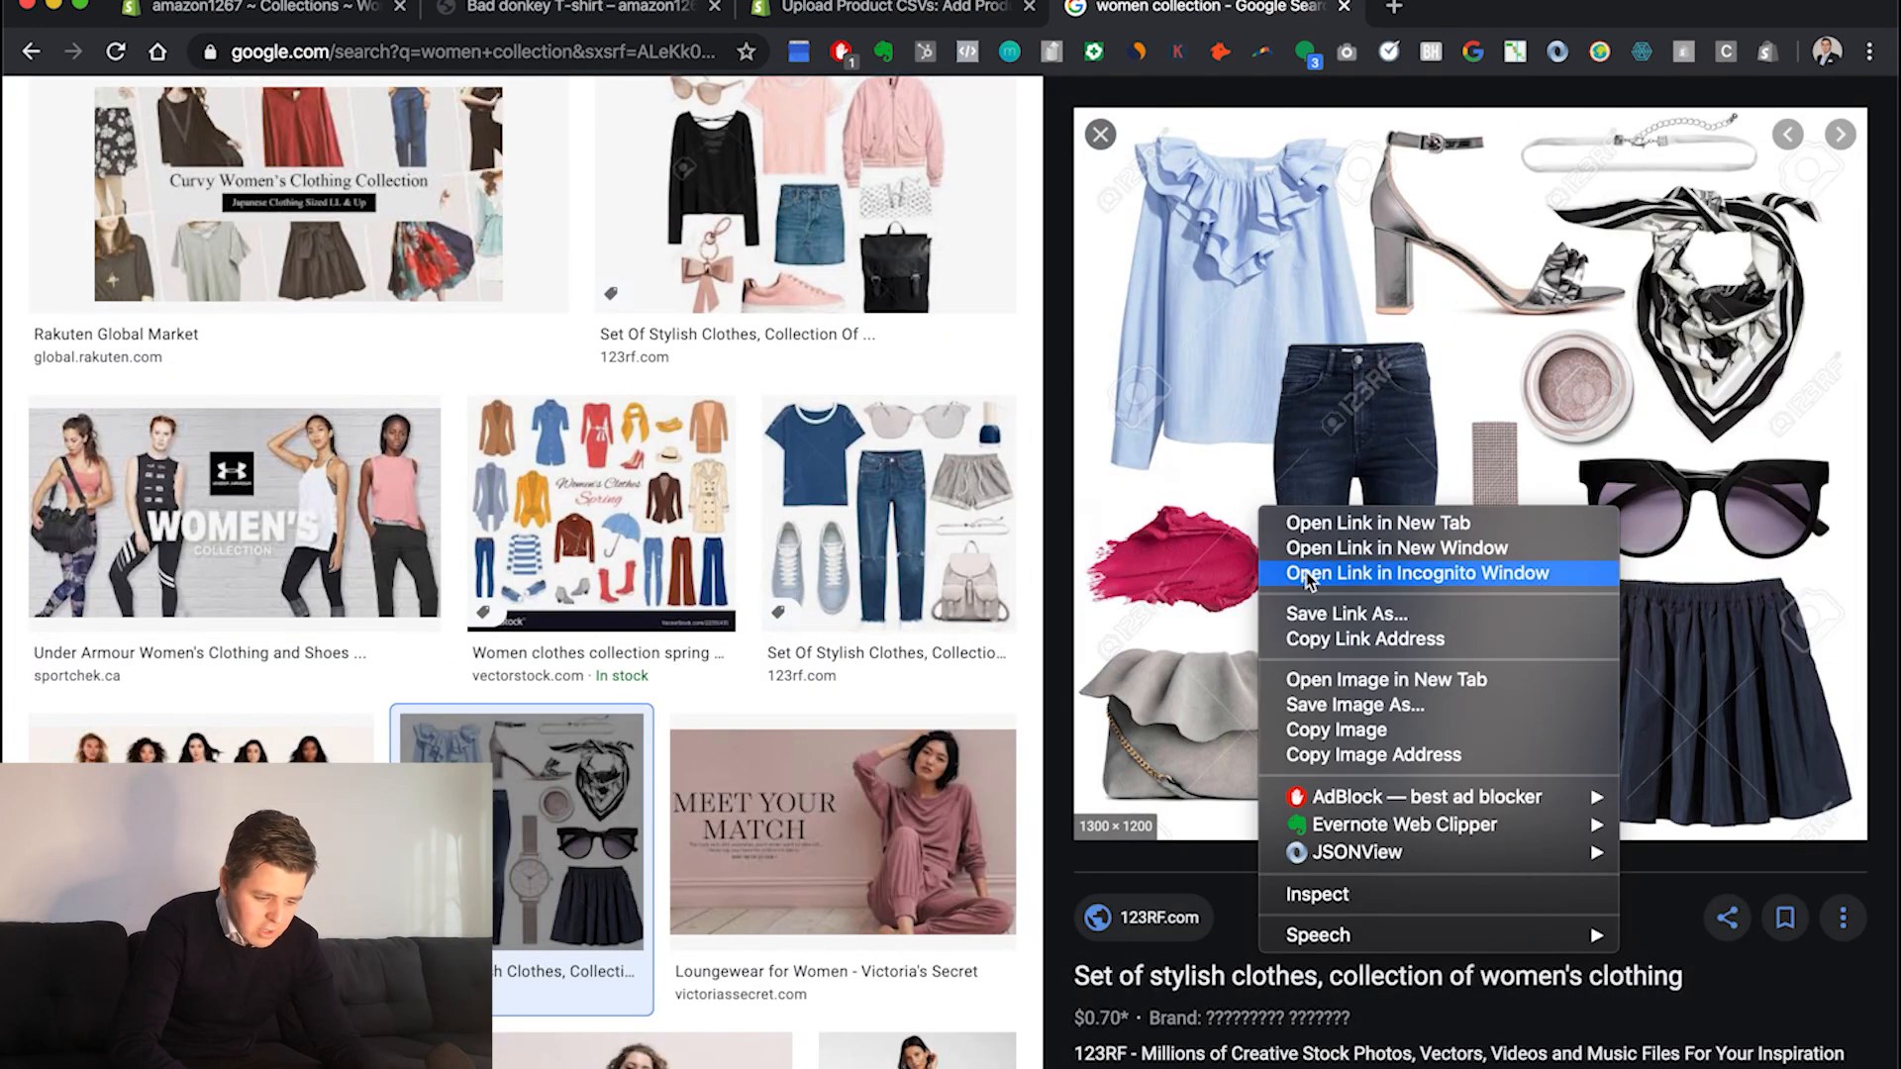
{"action": "left_click", "coordinate": [1411, 704]}
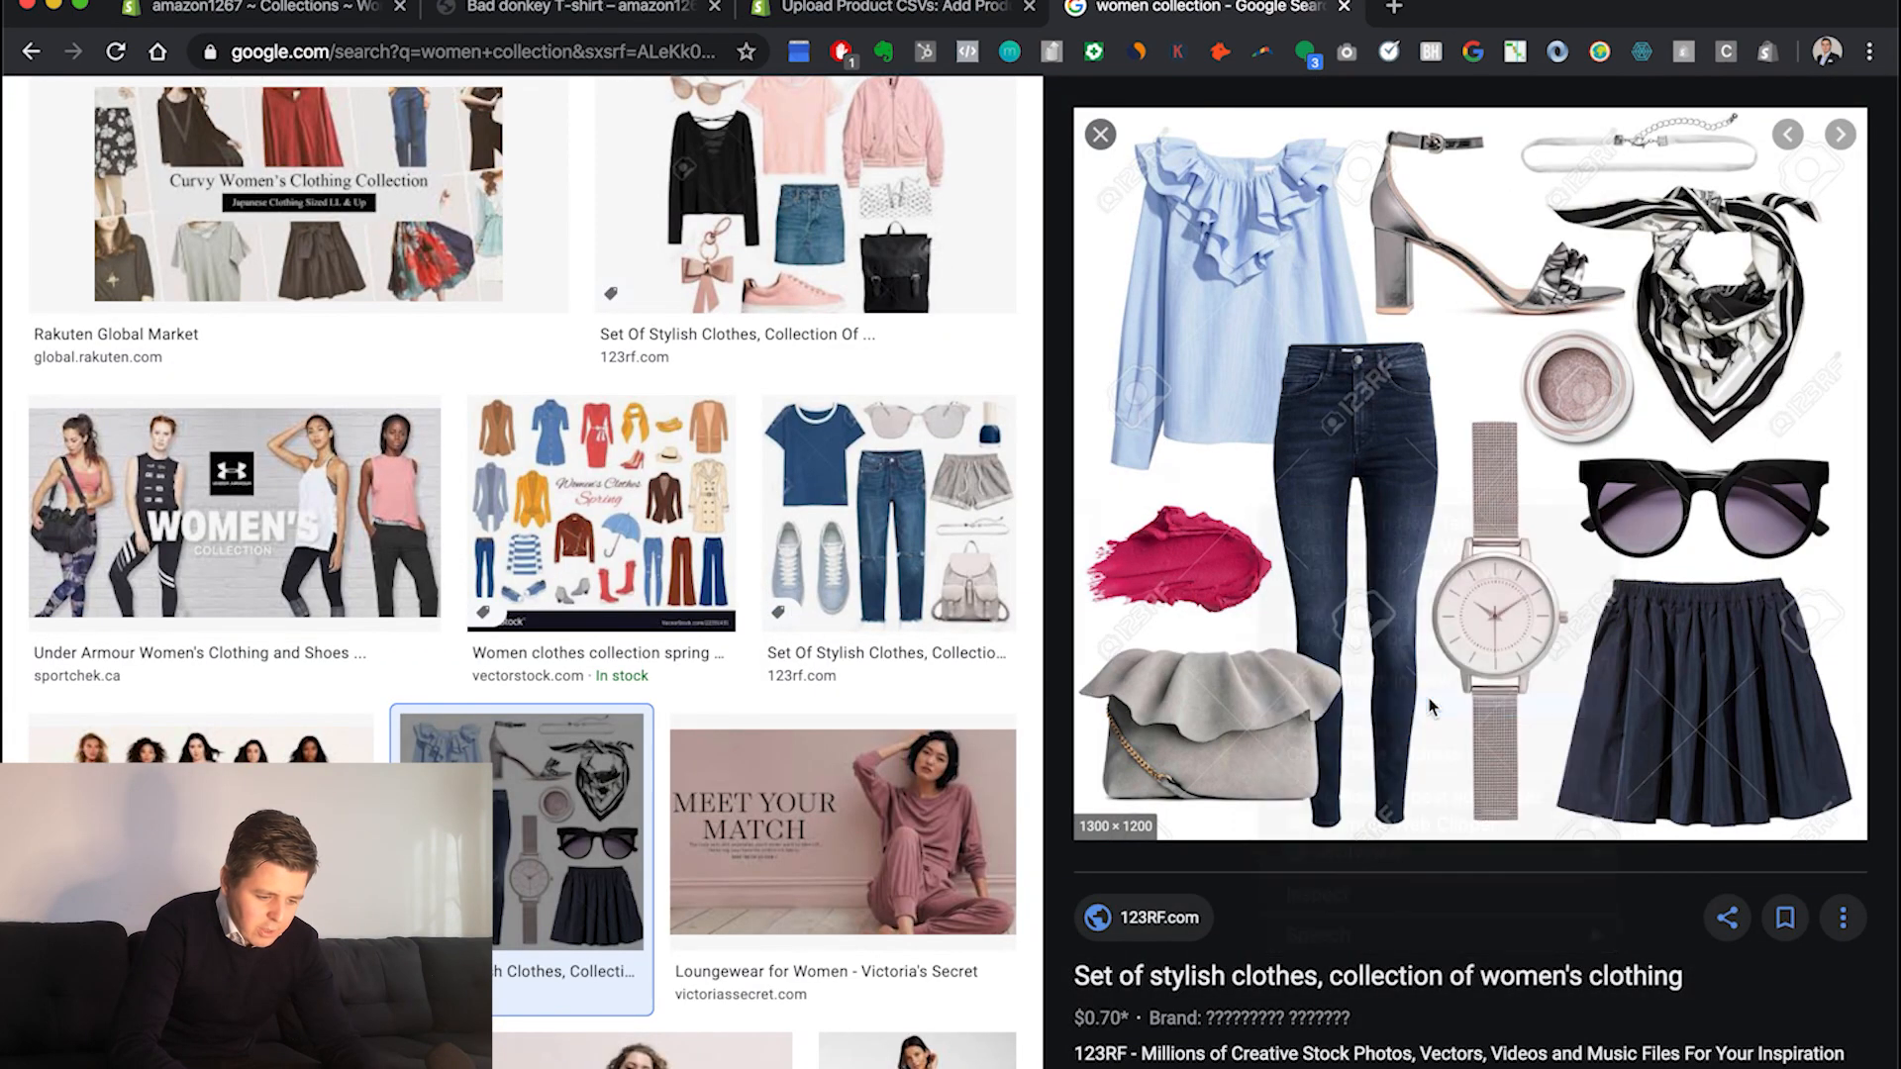
{"action": "left_click", "coordinate": [1102, 322]}
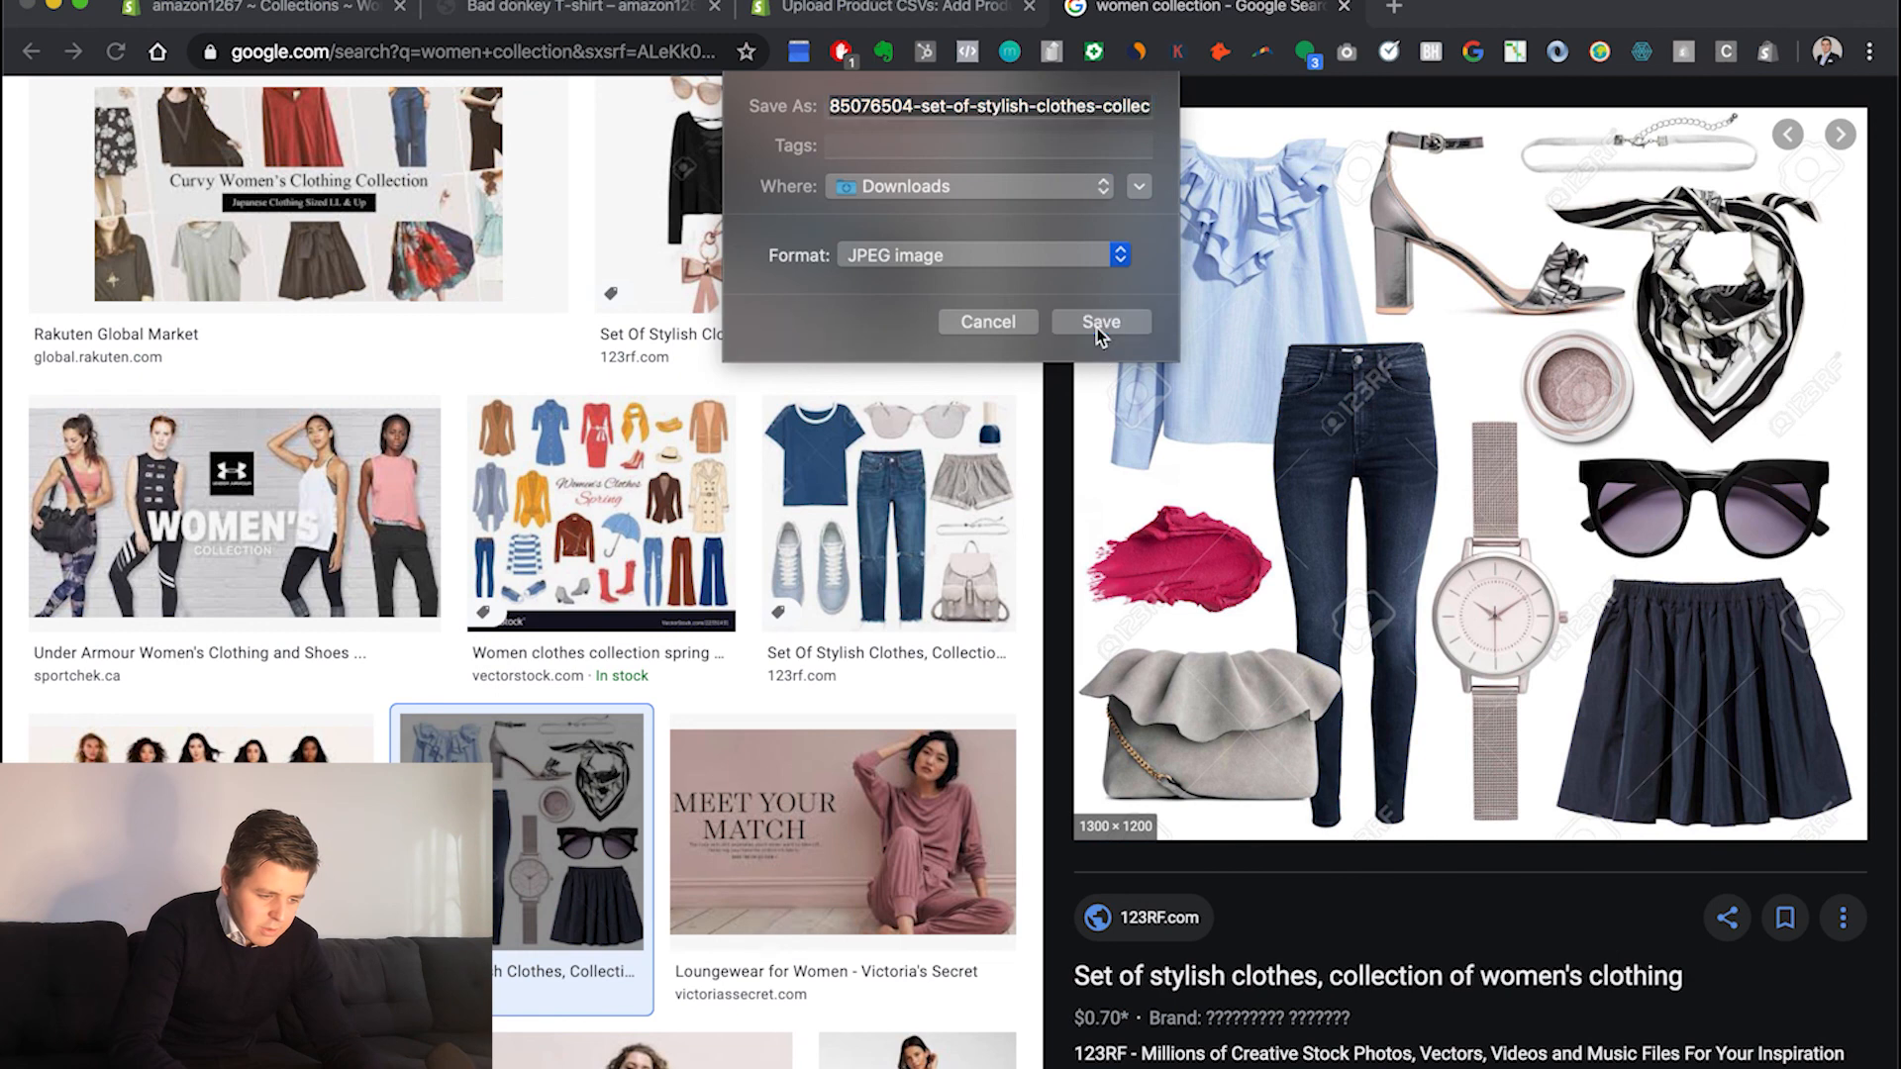
Switch to the Women t-shirts collection in Shopify, add the downloaded clothing picture as its collection image, and save
{"action": "left_click", "coordinate": [909, 10]}
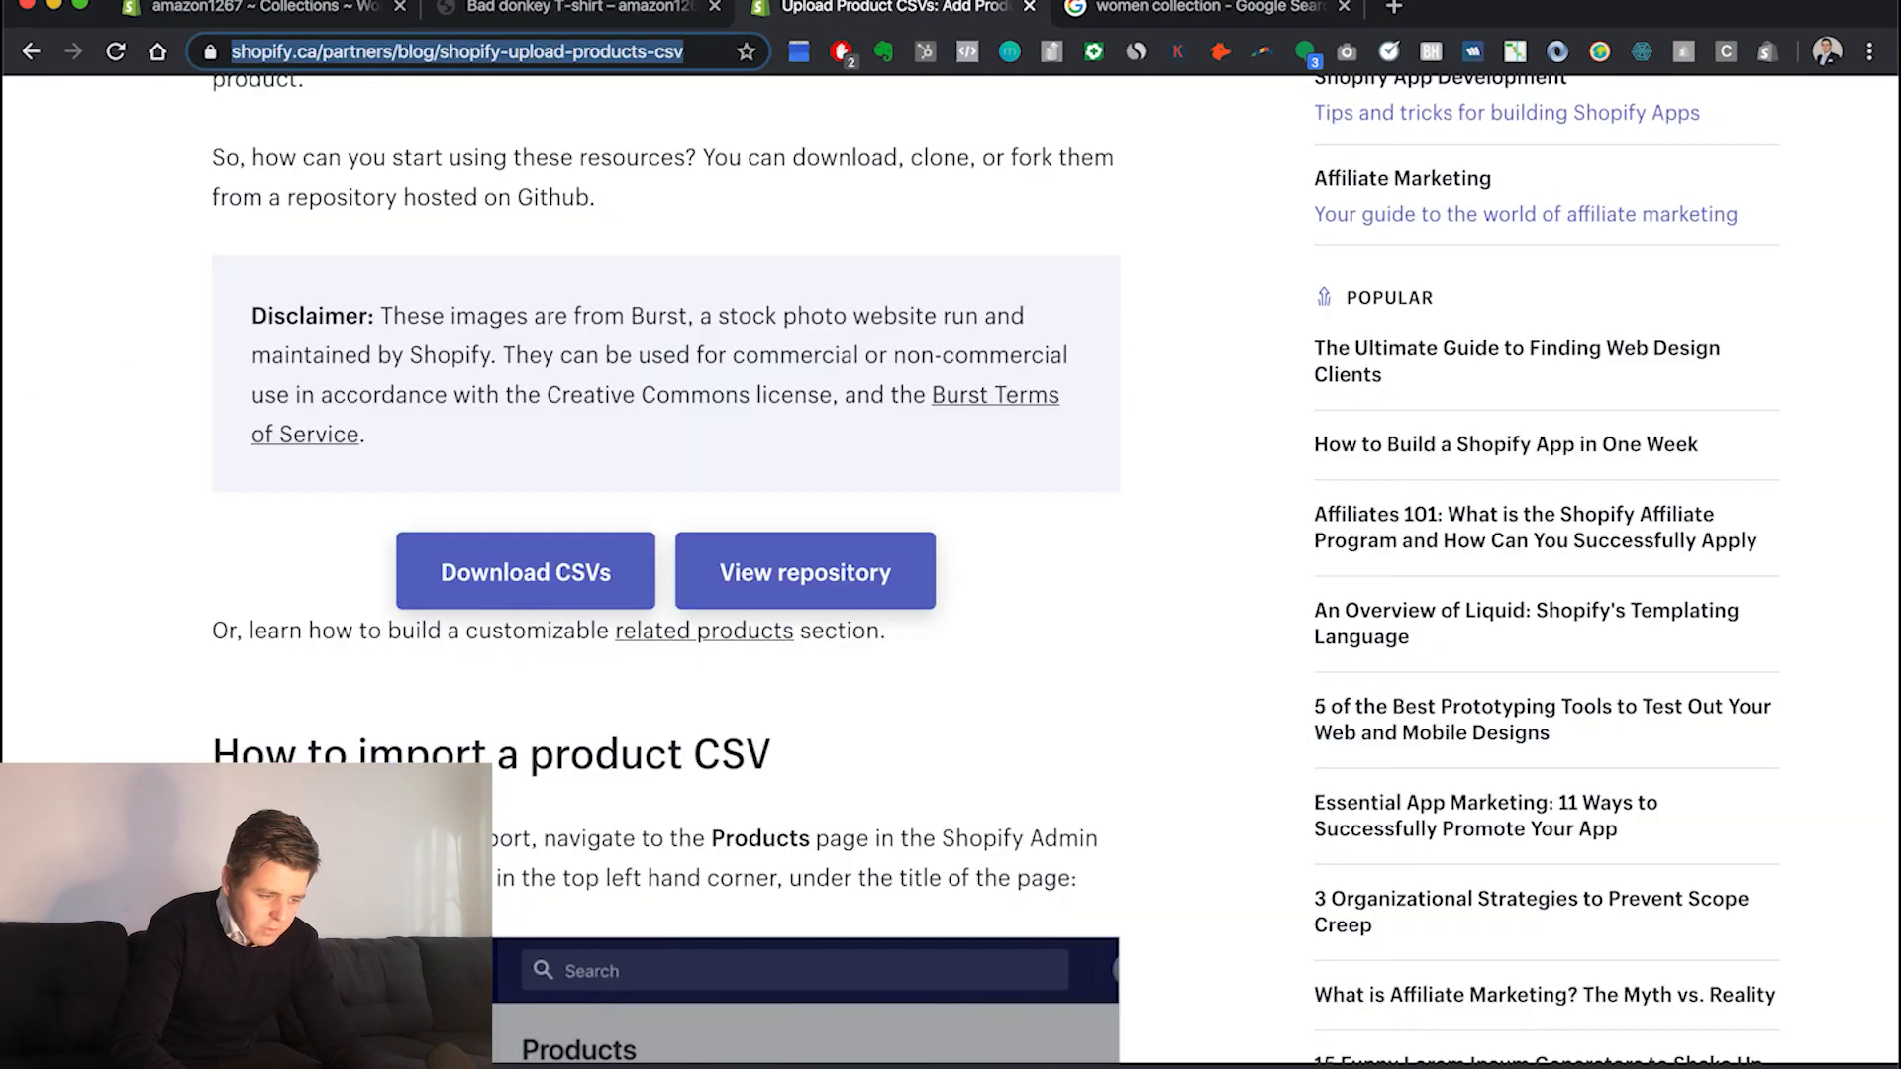
{"action": "left_click", "coordinate": [554, 12]}
{"action": "left_click", "coordinate": [303, 14]}
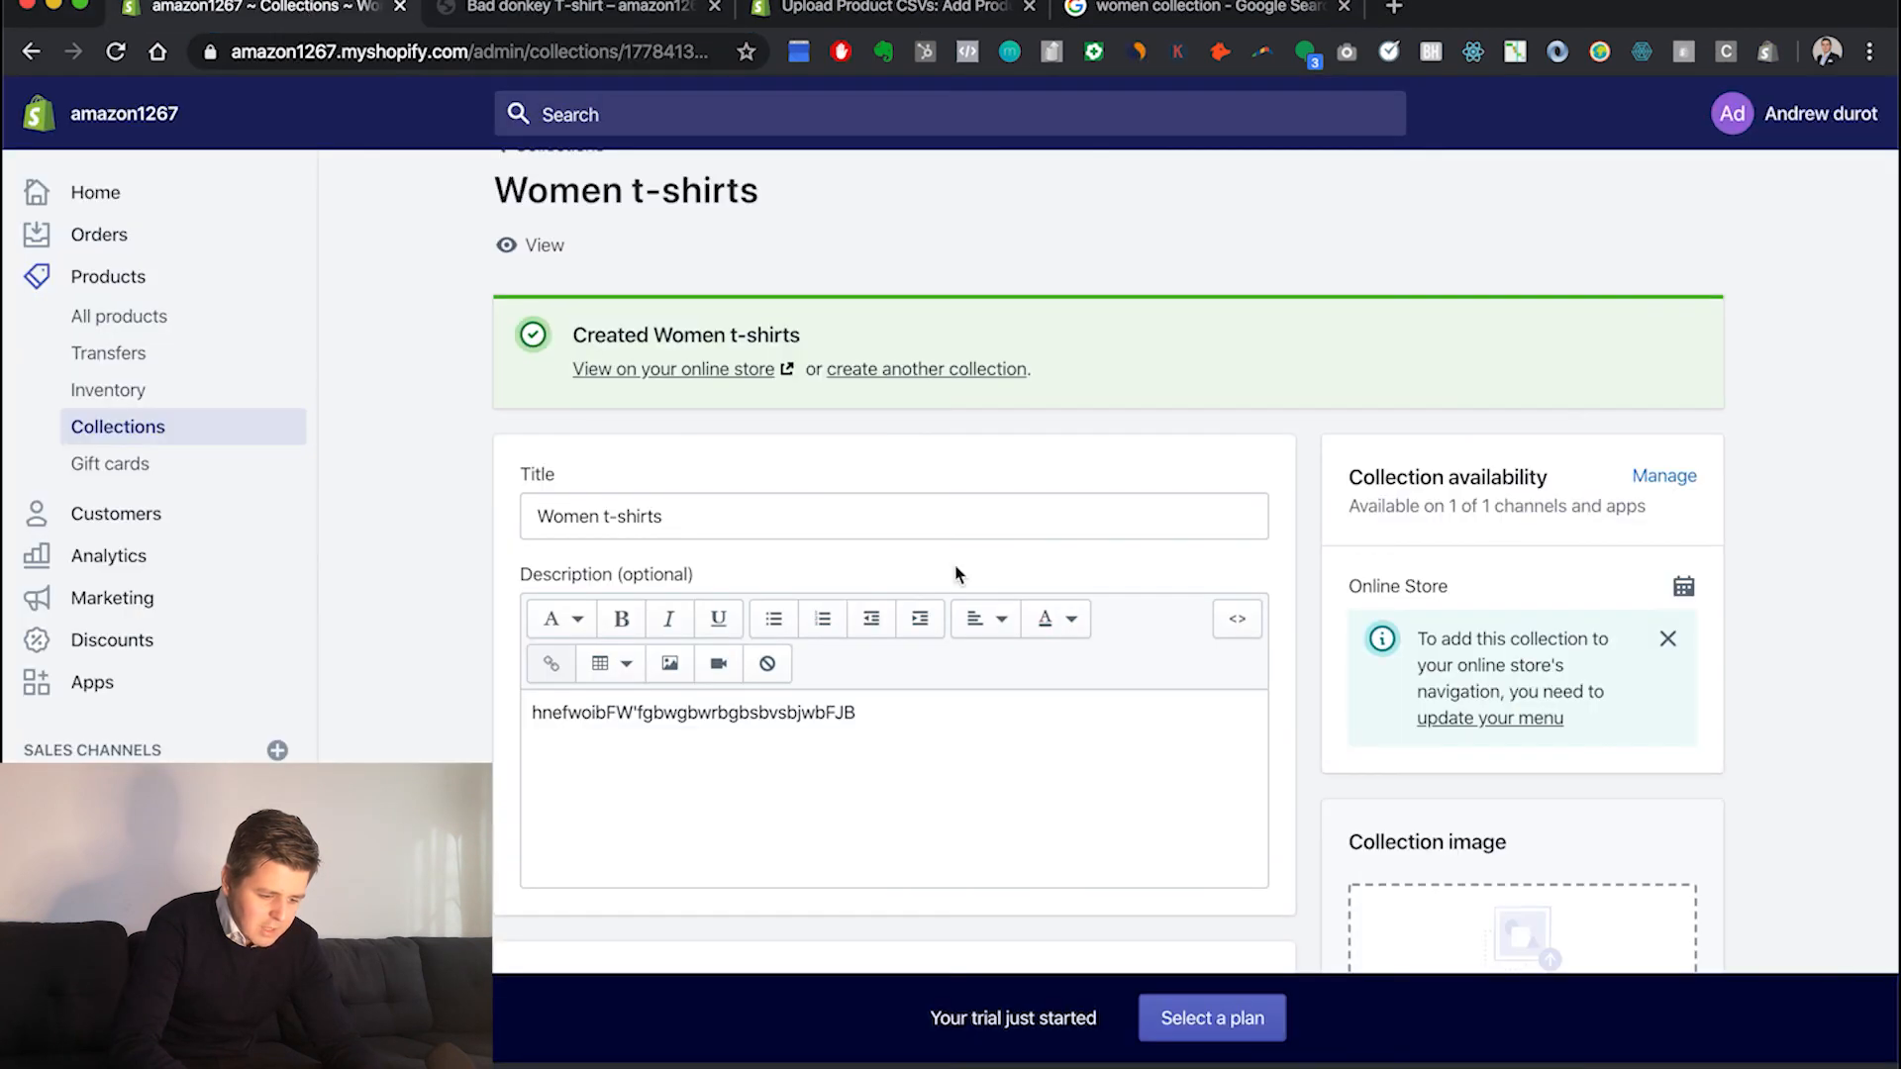
{"action": "scroll", "coordinate": [1136, 611], "scroll_direction": "down", "scroll_amount": 5}
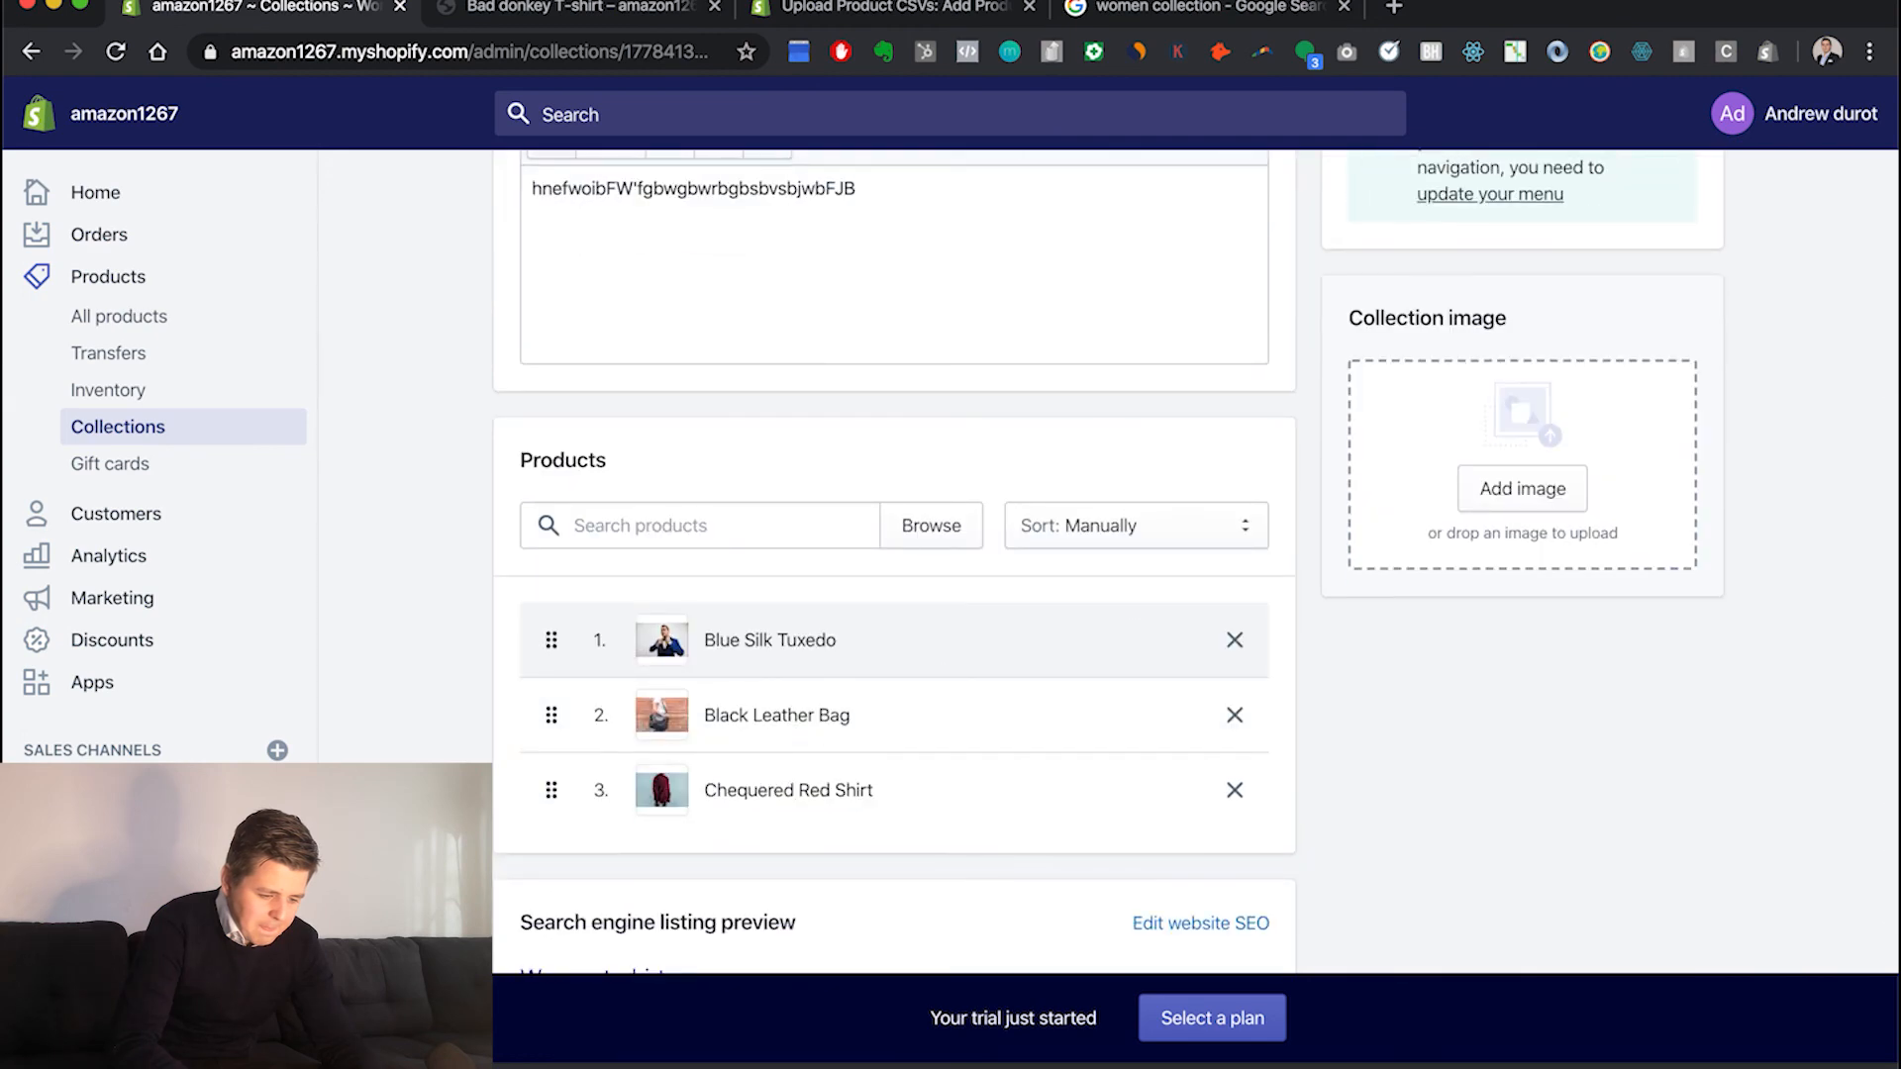
{"action": "left_click_drag", "start_coordinate": [1188, 727], "coordinate": [1574, 501]}
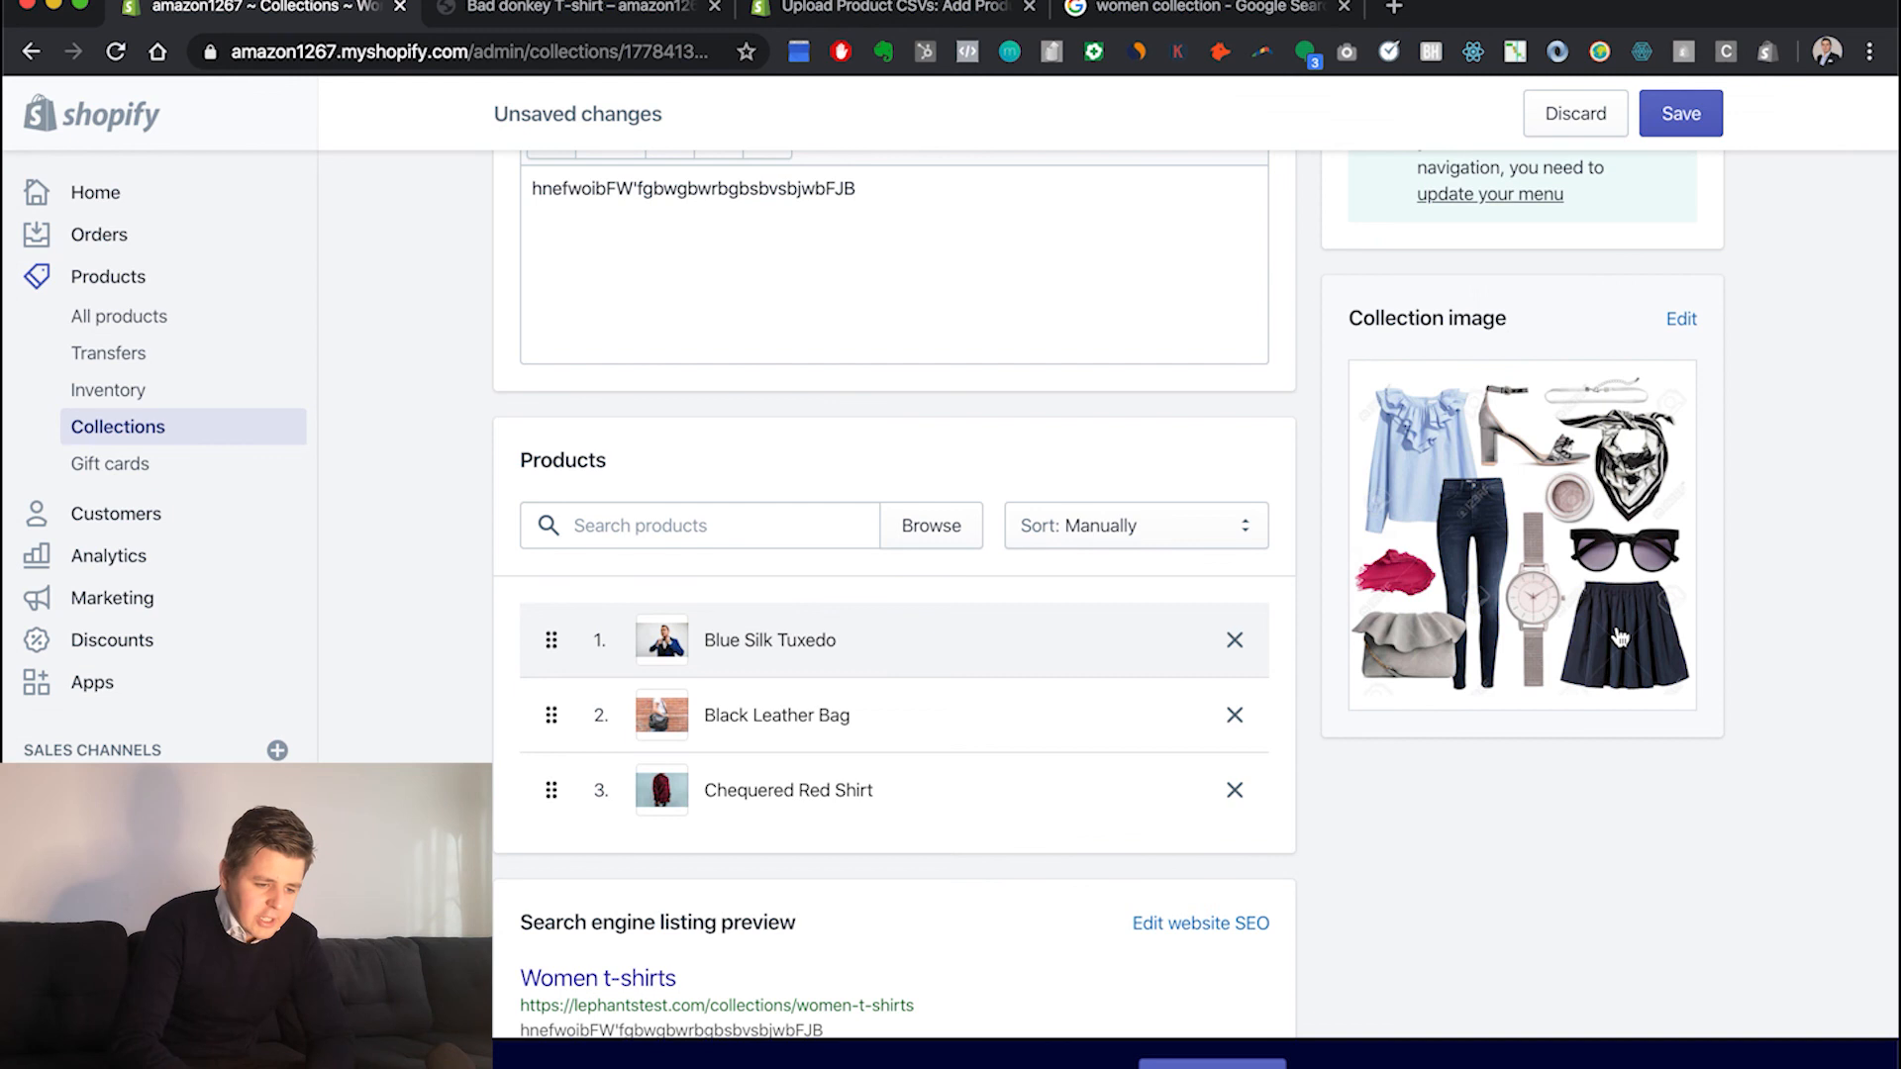
{"action": "scroll", "coordinate": [1492, 764], "scroll_direction": "down", "scroll_amount": 1}
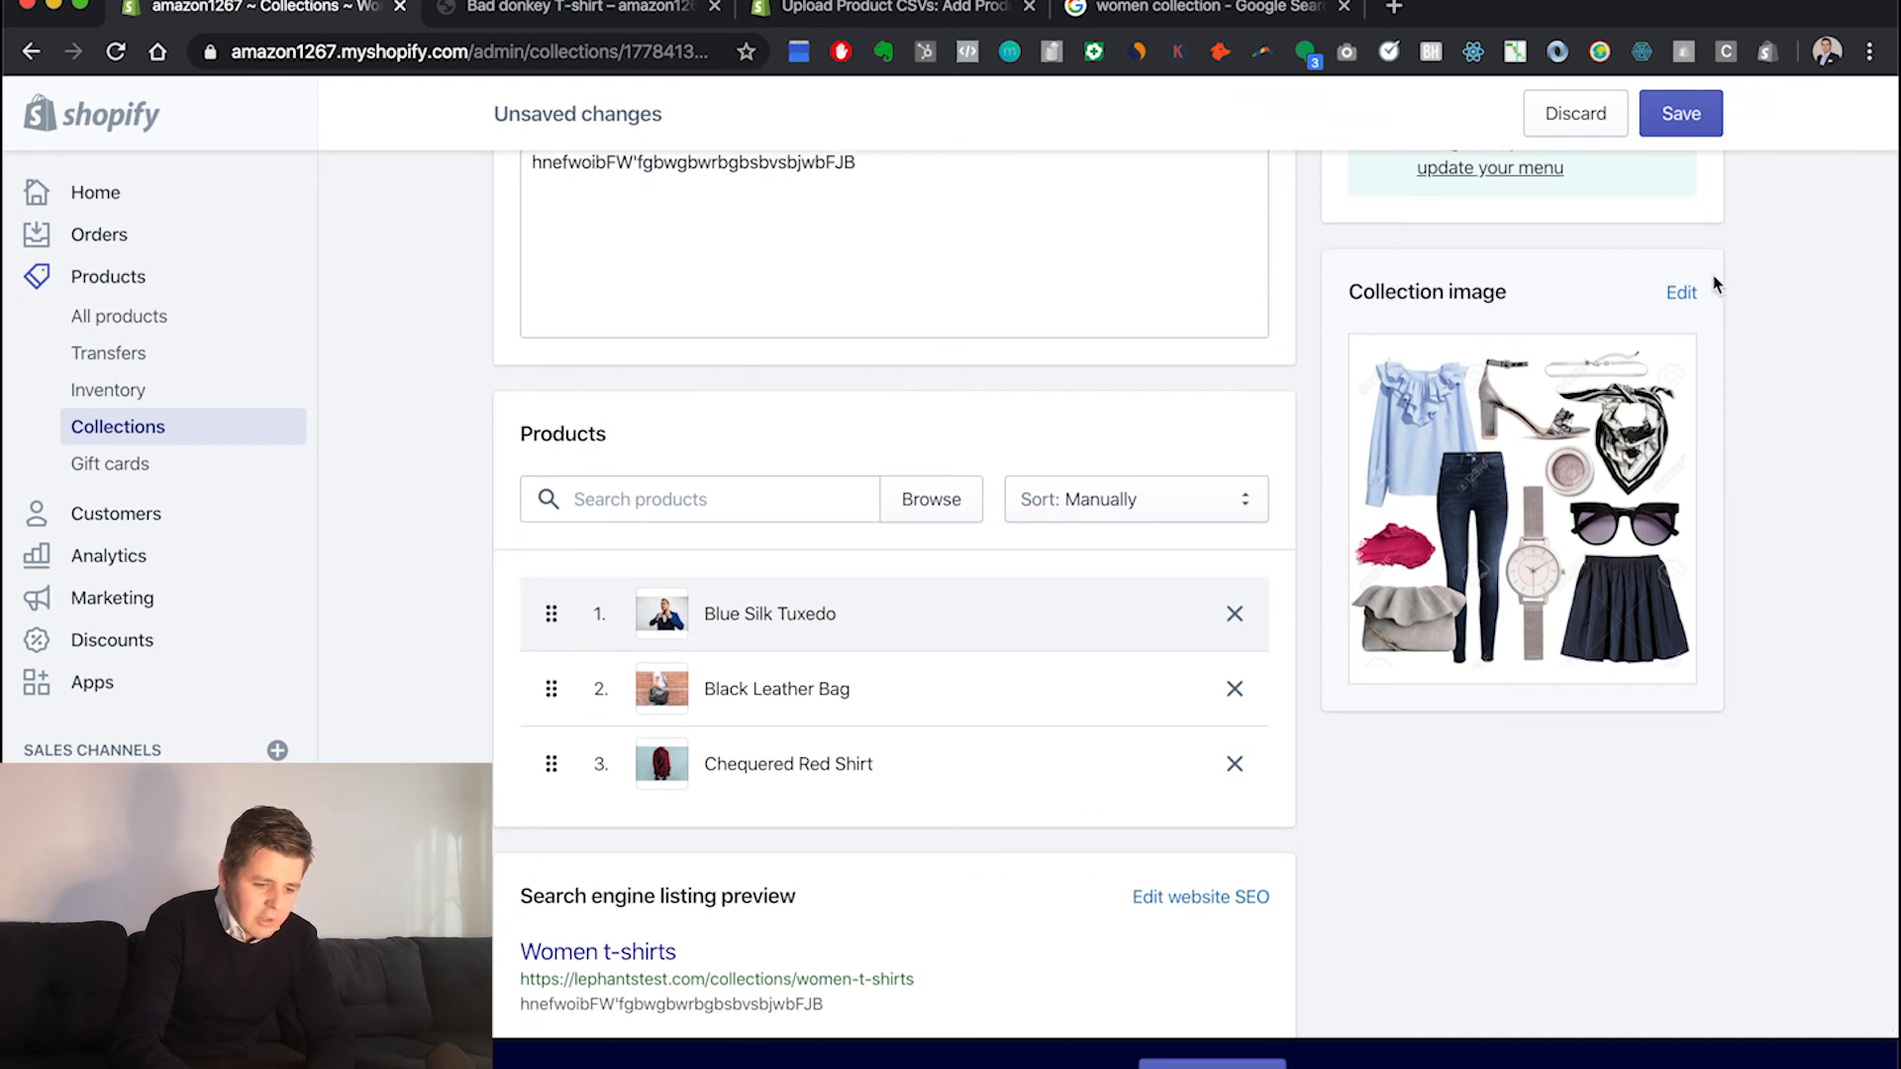
{"action": "left_click", "coordinate": [1694, 121]}
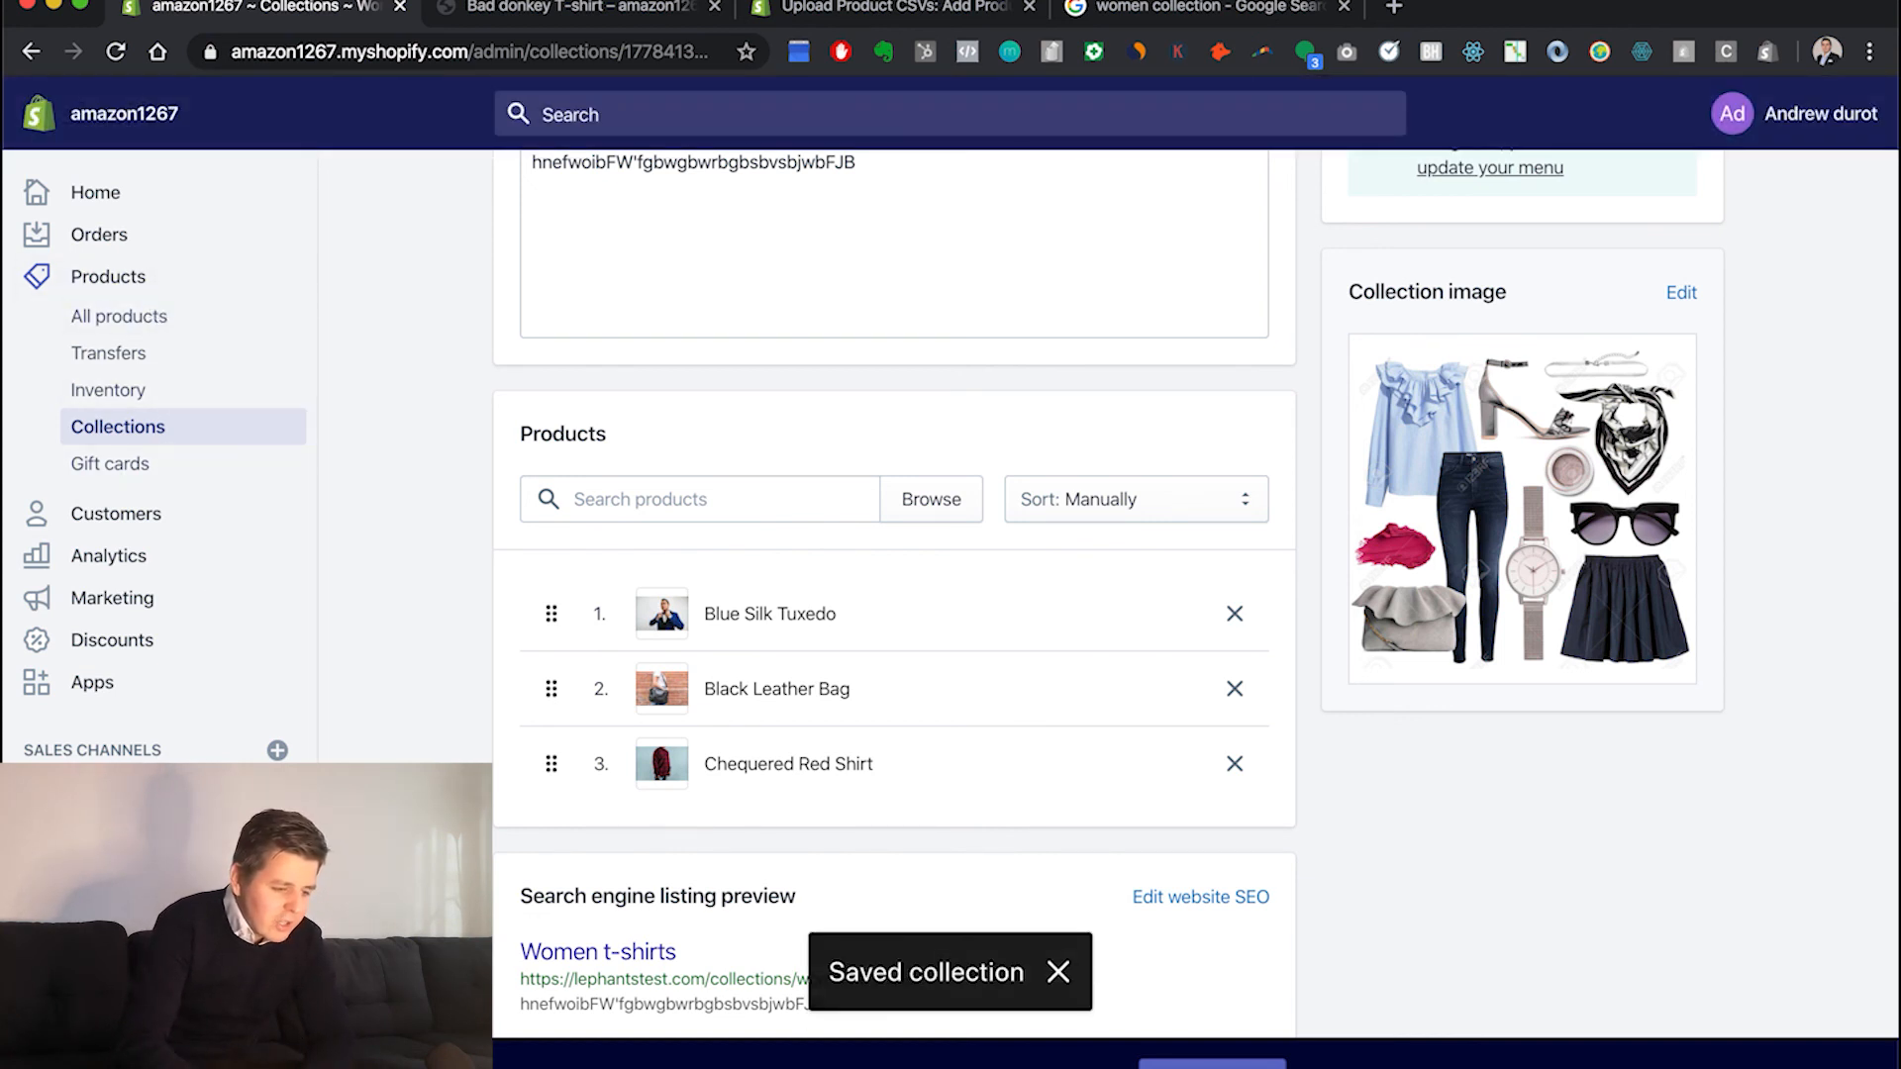
View the online store, close the old Bad donkey T-shirt page, and look through the storefront home page sections
{"action": "left_click", "coordinate": [280, 792]}
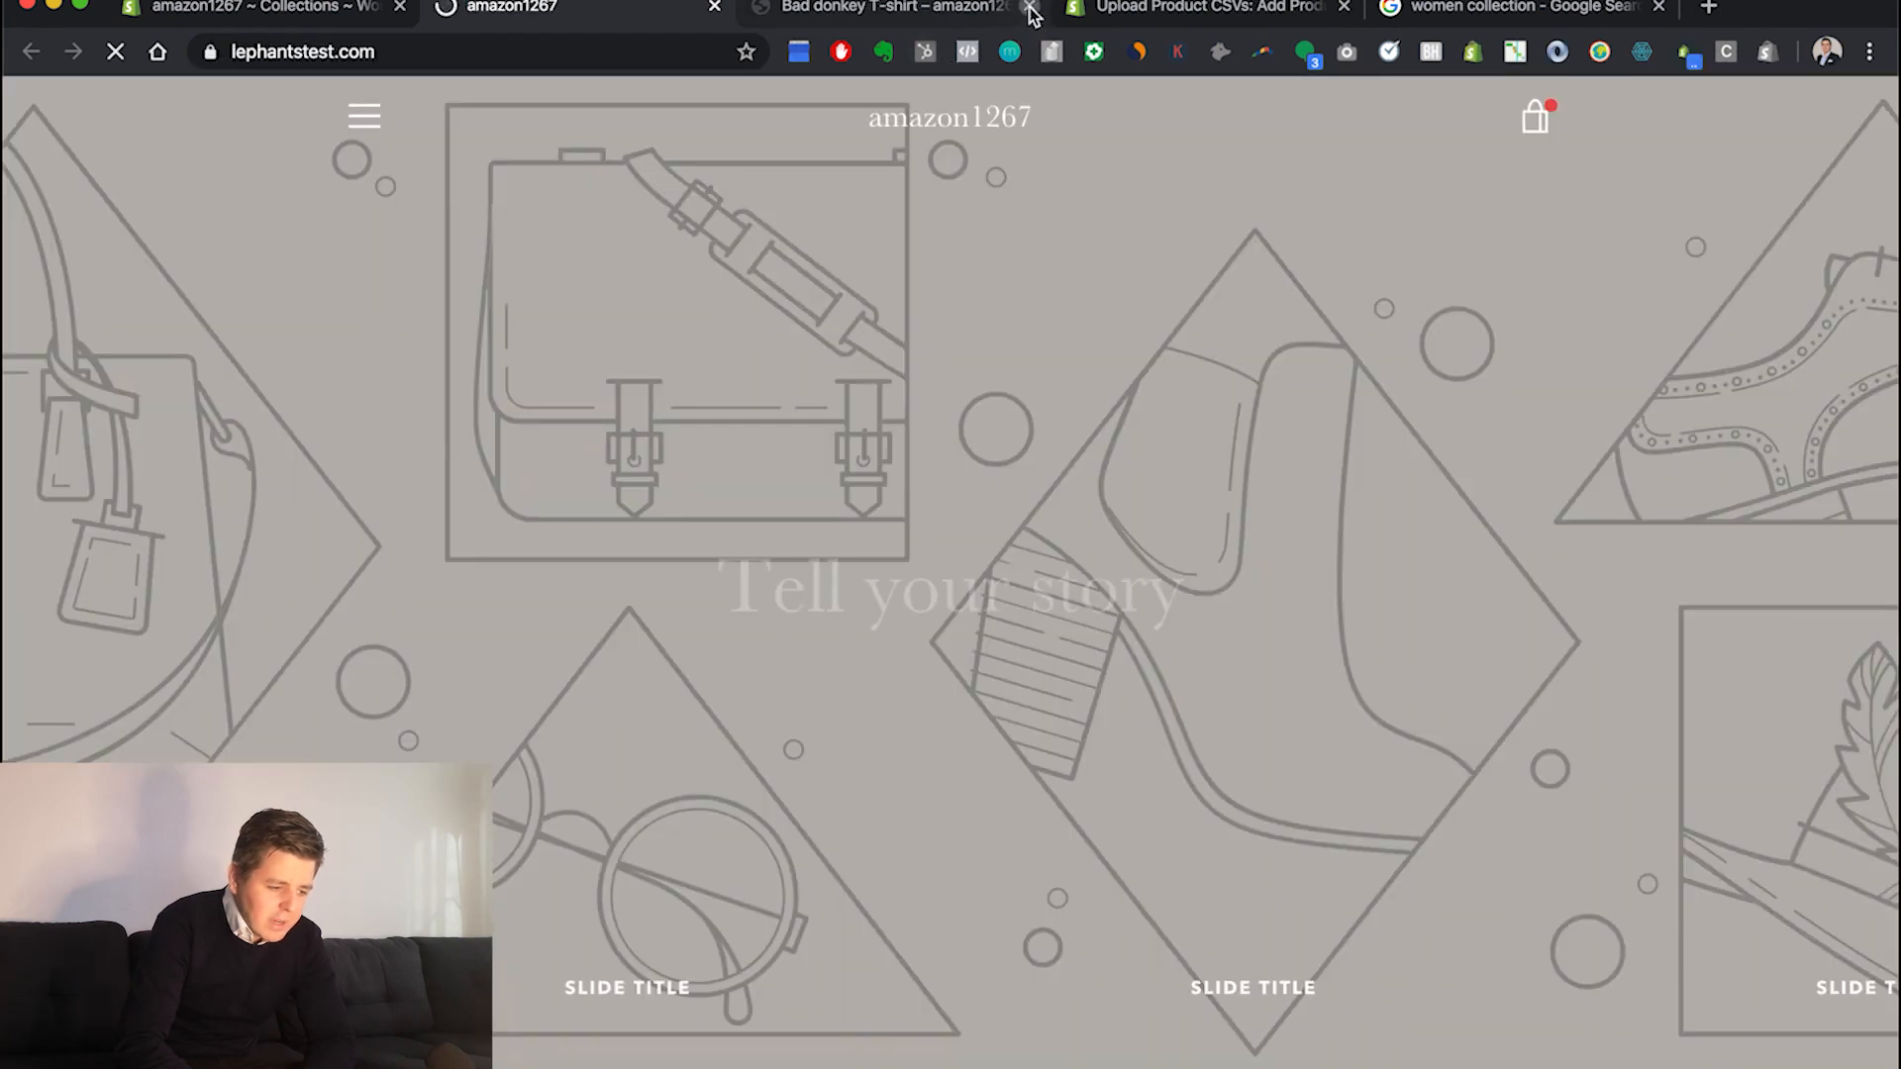
{"action": "left_click", "coordinate": [1029, 8]}
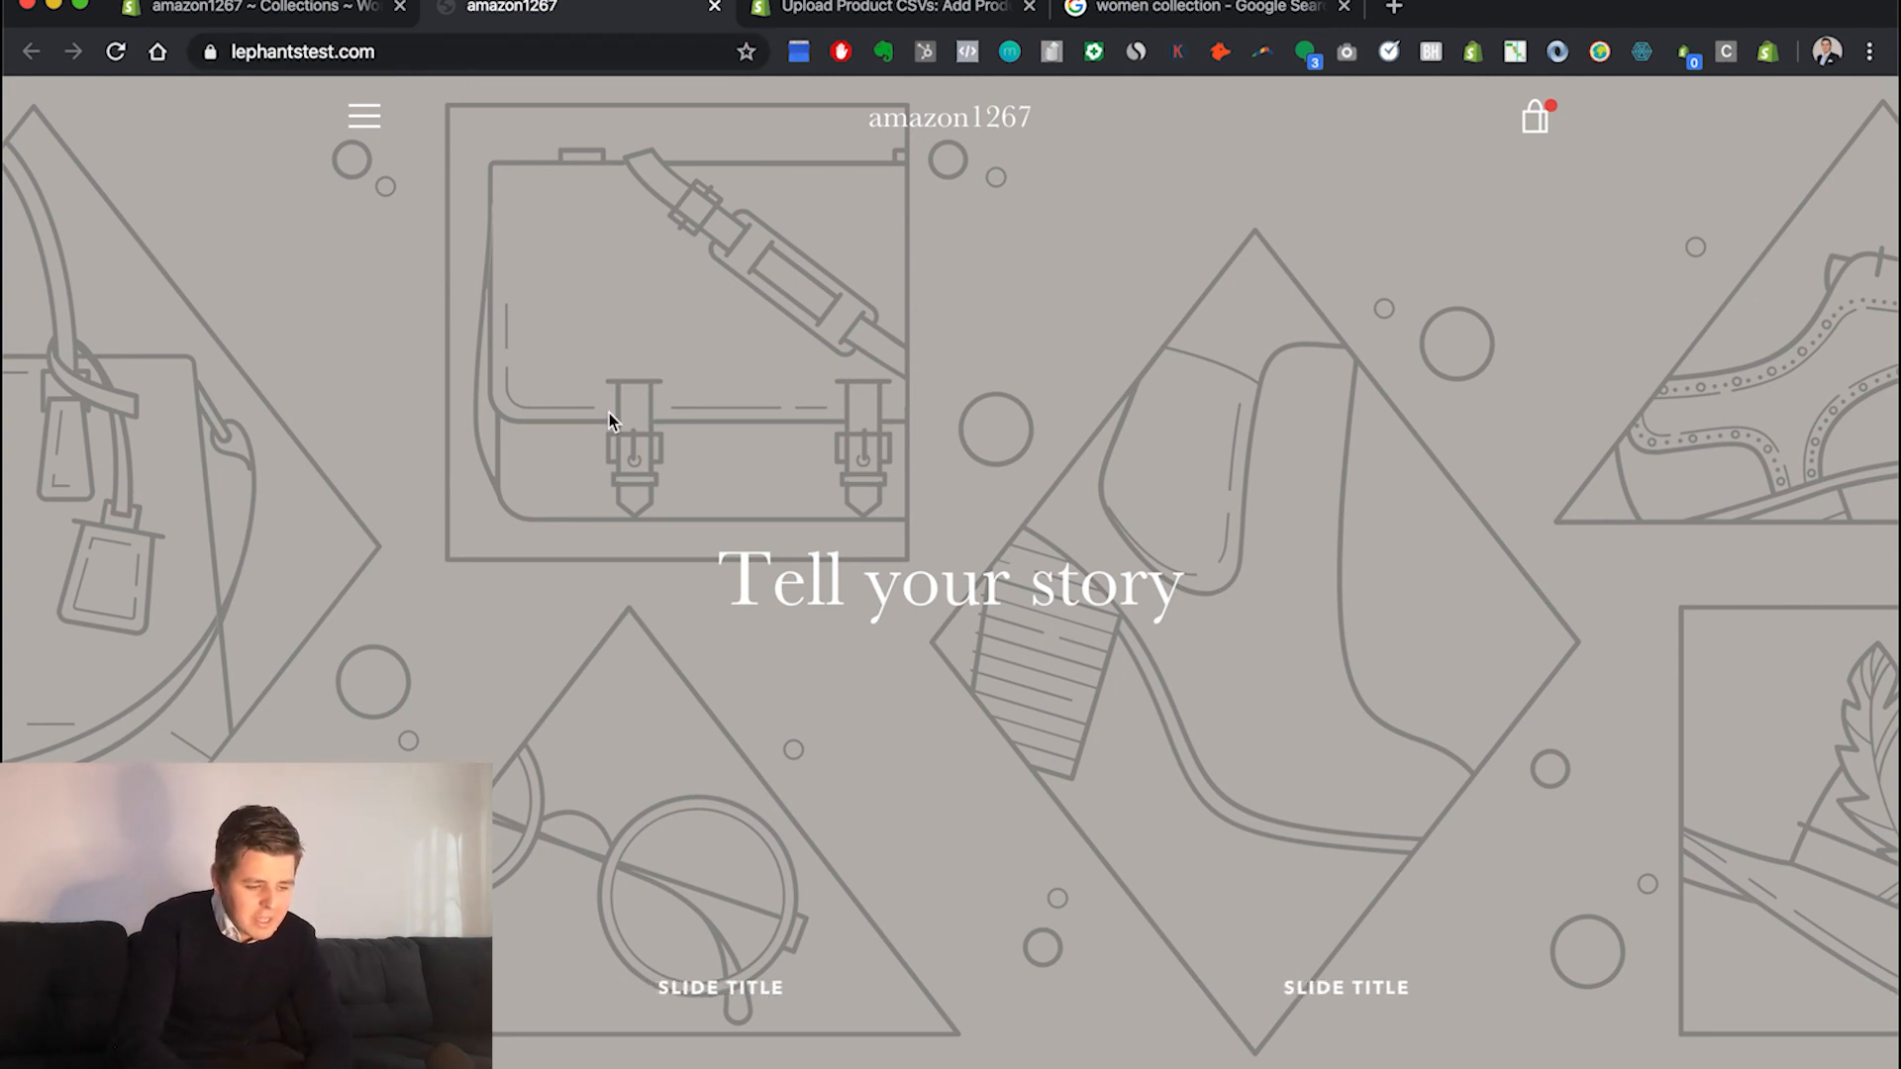
{"action": "scroll", "coordinate": [1063, 663], "scroll_direction": "down", "scroll_amount": 5}
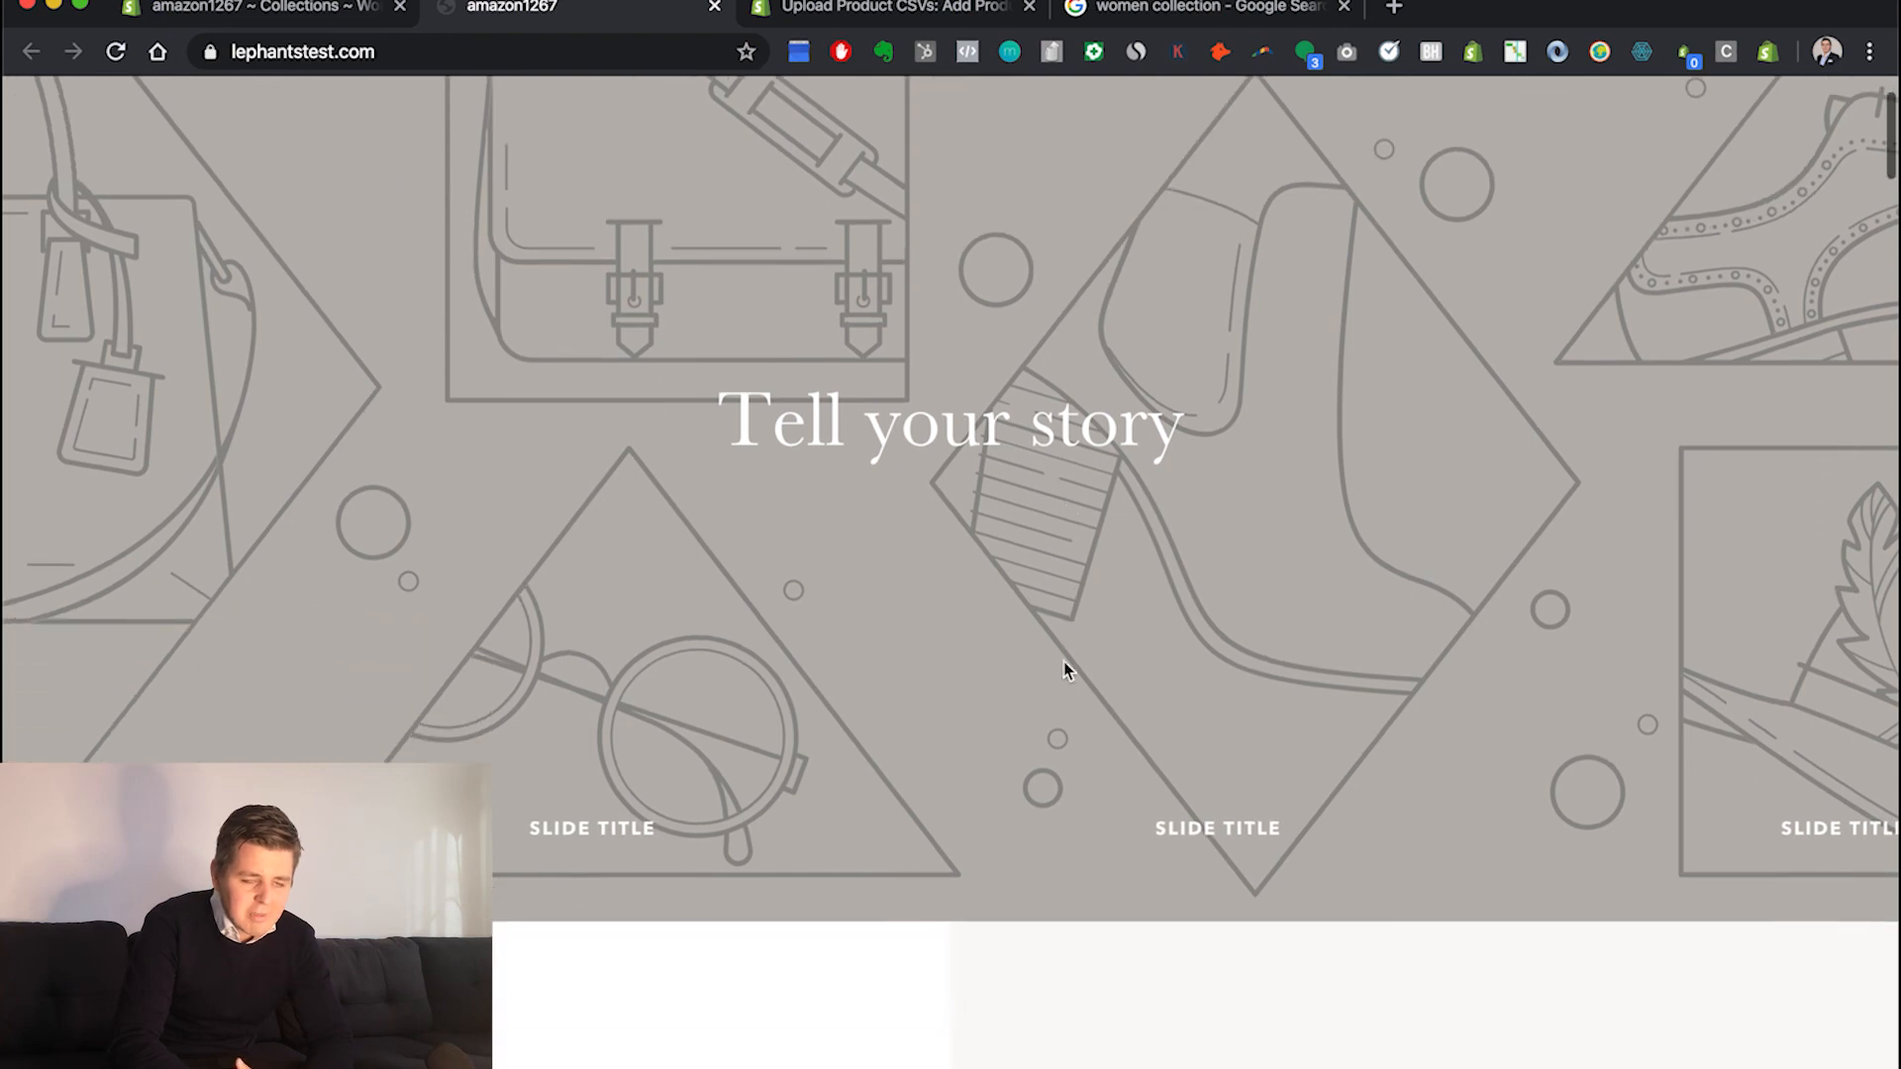
{"action": "scroll", "coordinate": [1063, 670], "scroll_direction": "down", "scroll_amount": 20}
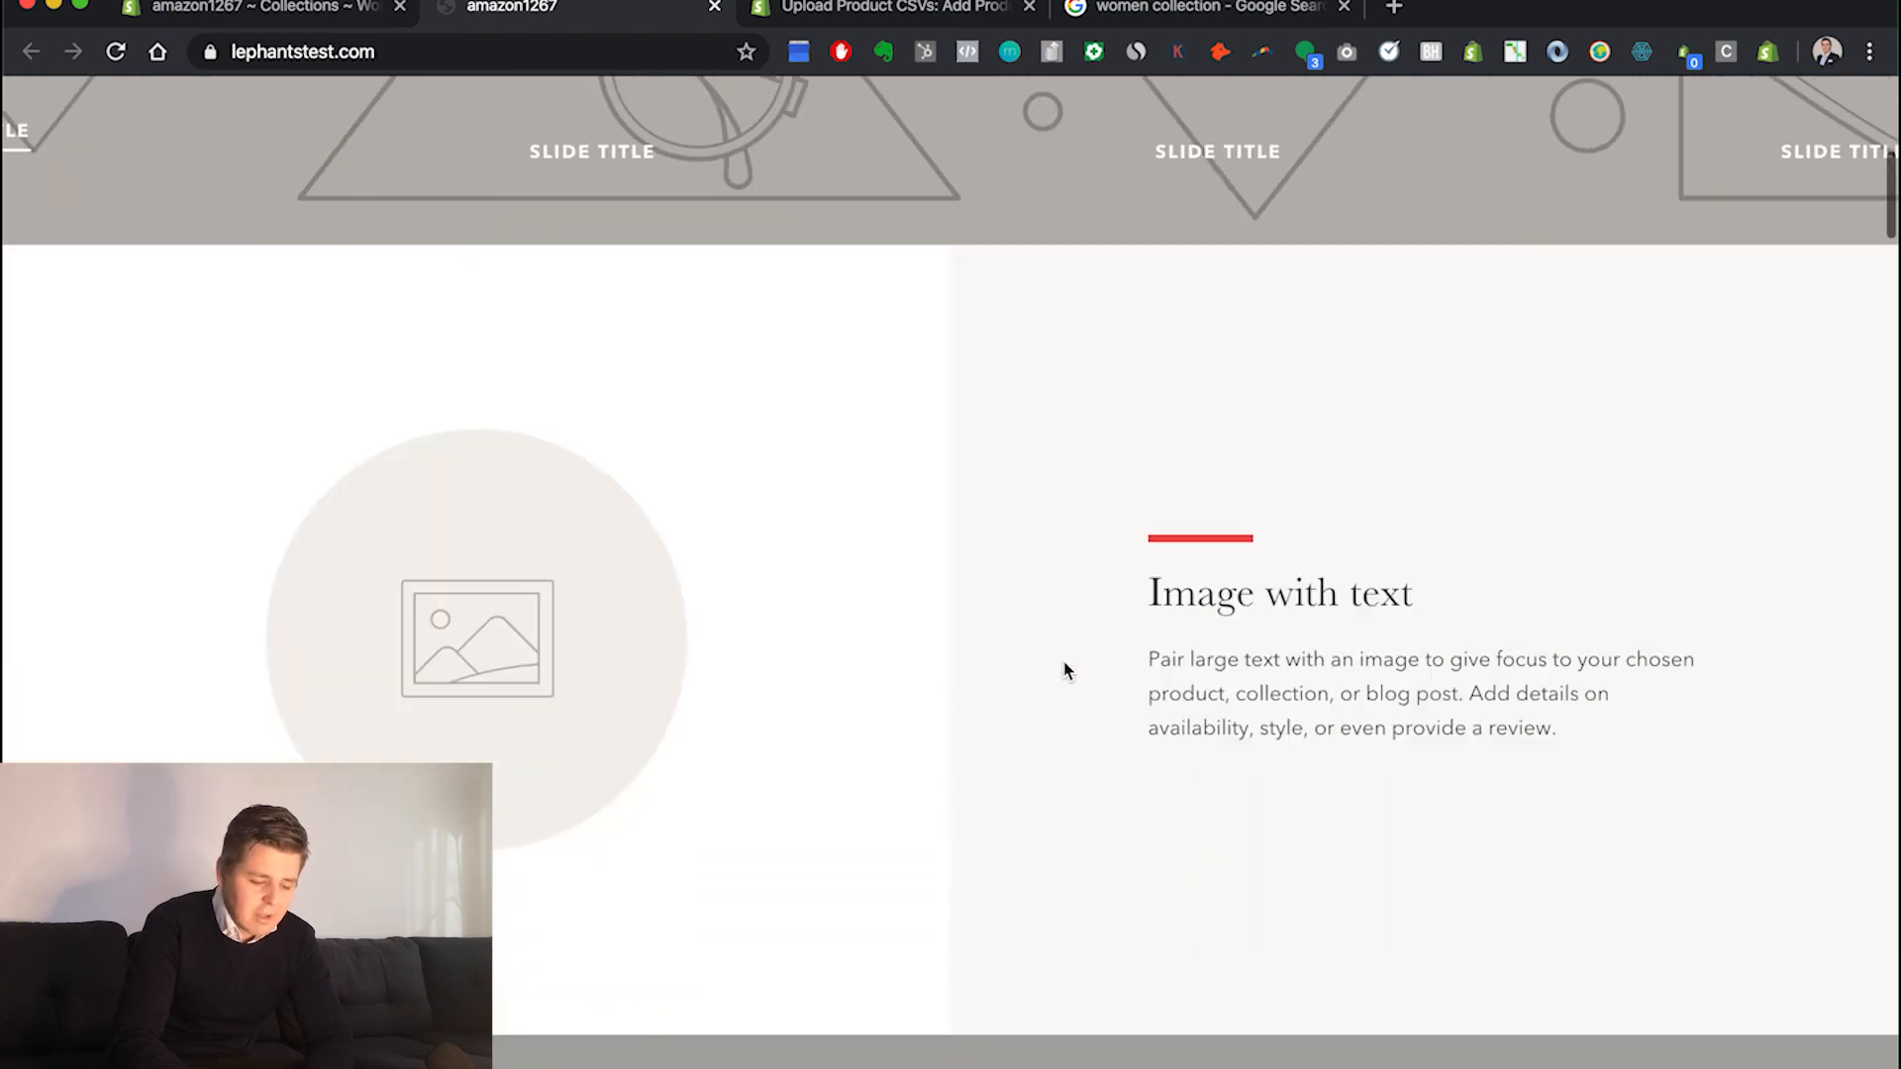
{"action": "scroll", "coordinate": [1043, 623], "scroll_direction": "down", "scroll_amount": 15}
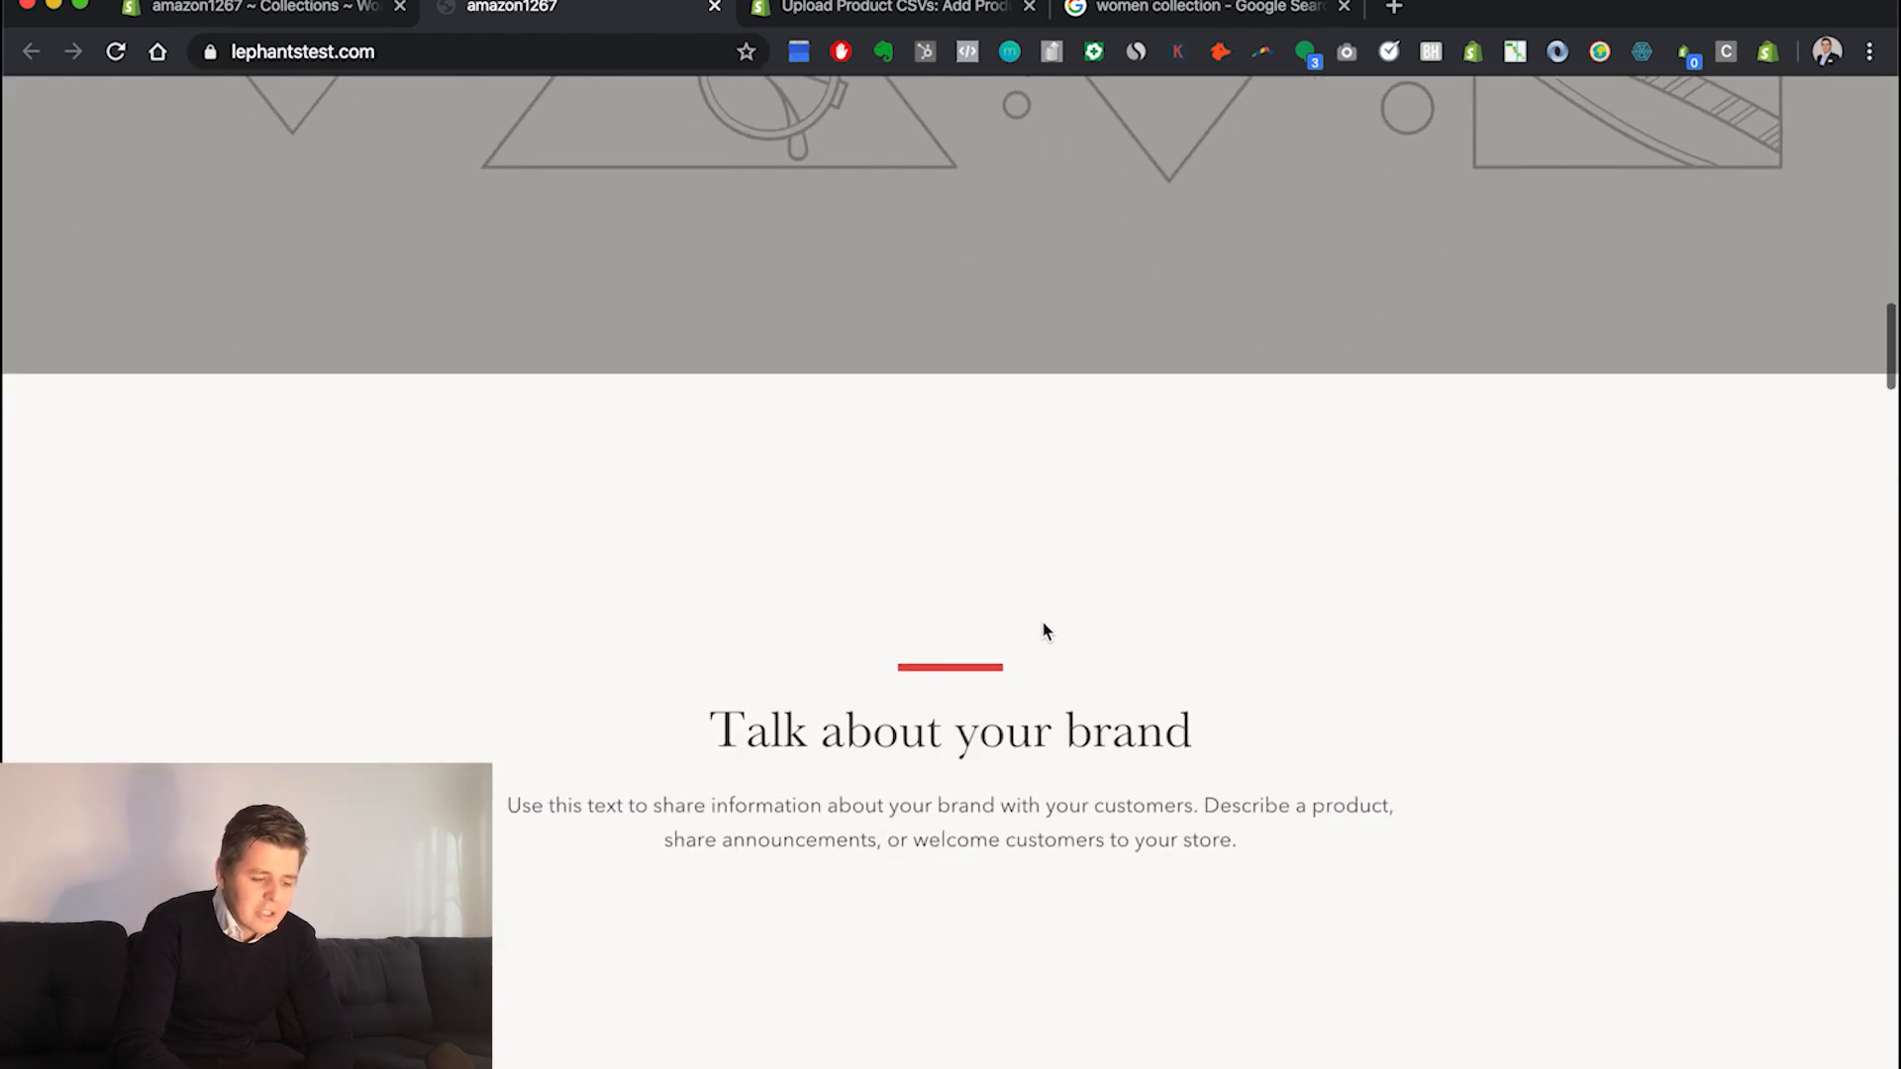
{"action": "scroll", "coordinate": [1042, 623], "scroll_direction": "up", "scroll_amount": 1}
{"action": "scroll", "coordinate": [1043, 631], "scroll_direction": "up", "scroll_amount": 20}
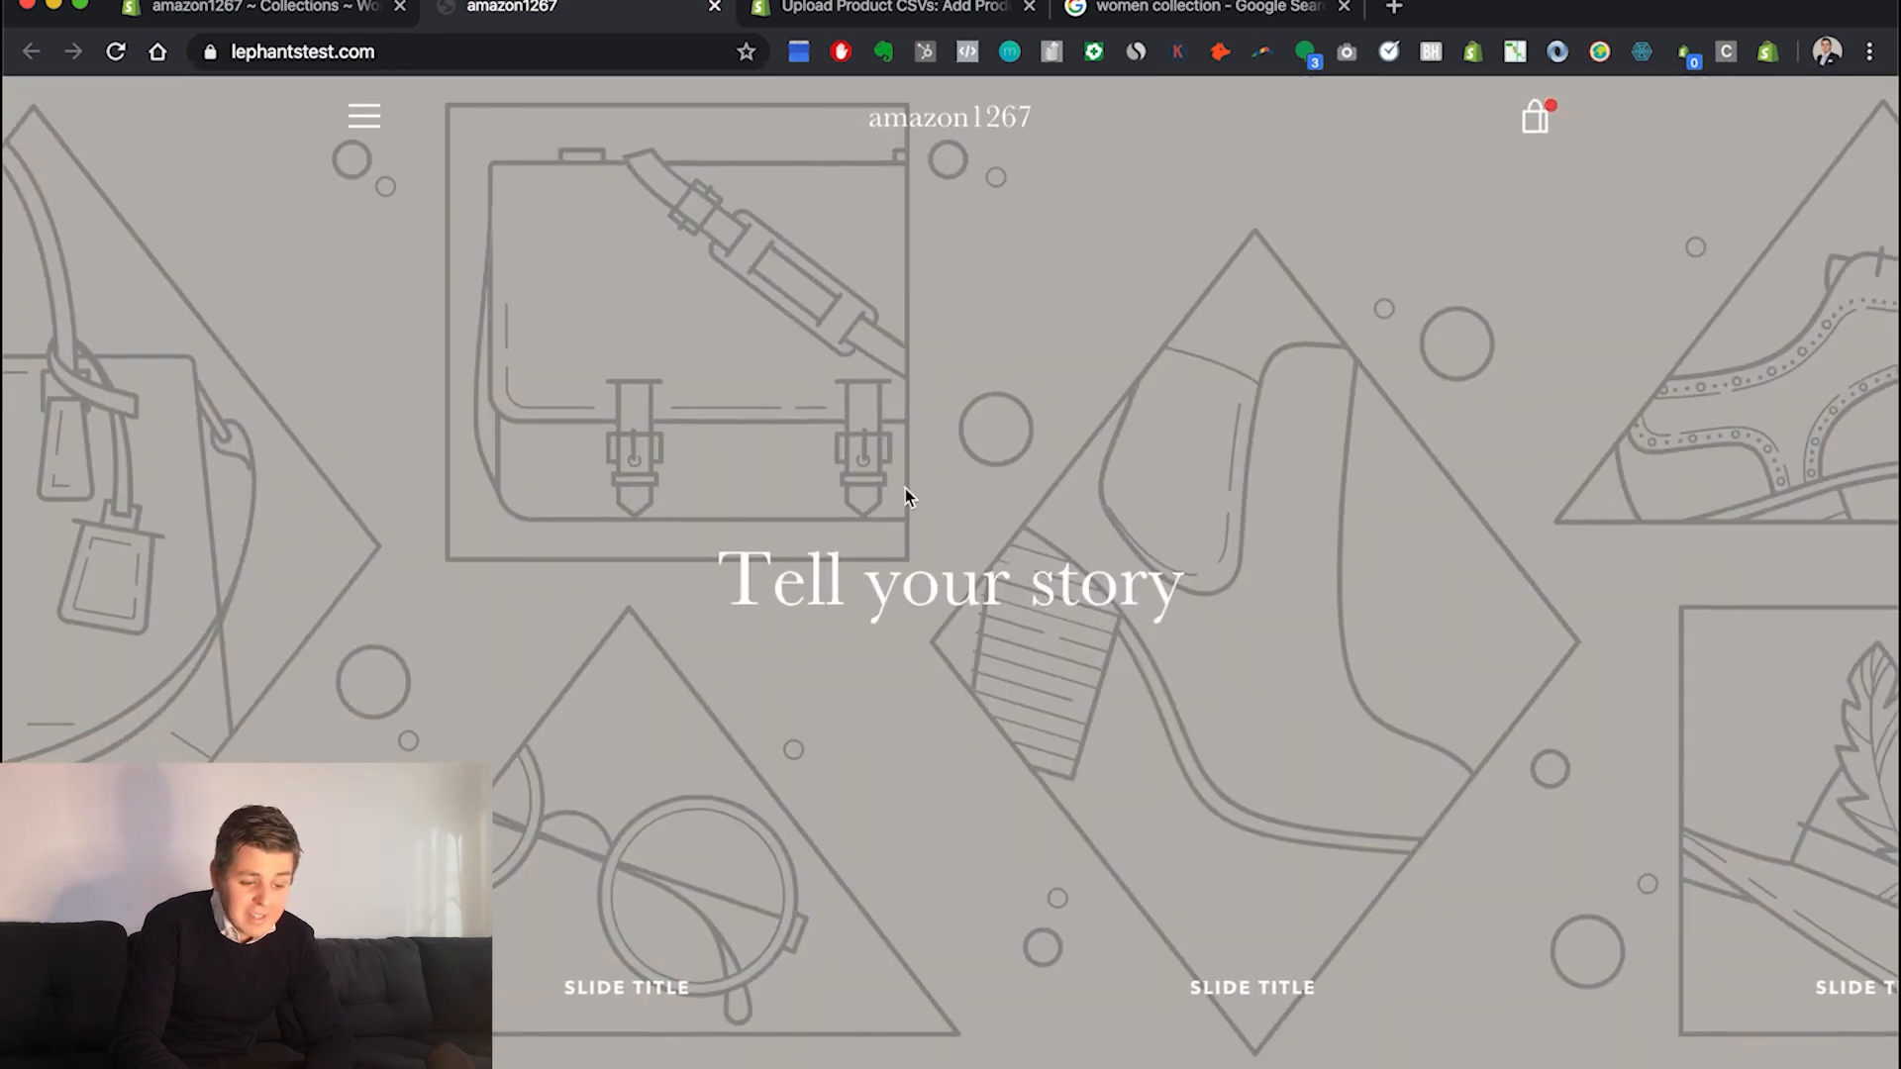
Open the storefront's full product catalog and review the listed products down to the page numbers
{"action": "left_click", "coordinate": [364, 117]}
{"action": "left_click", "coordinate": [959, 339]}
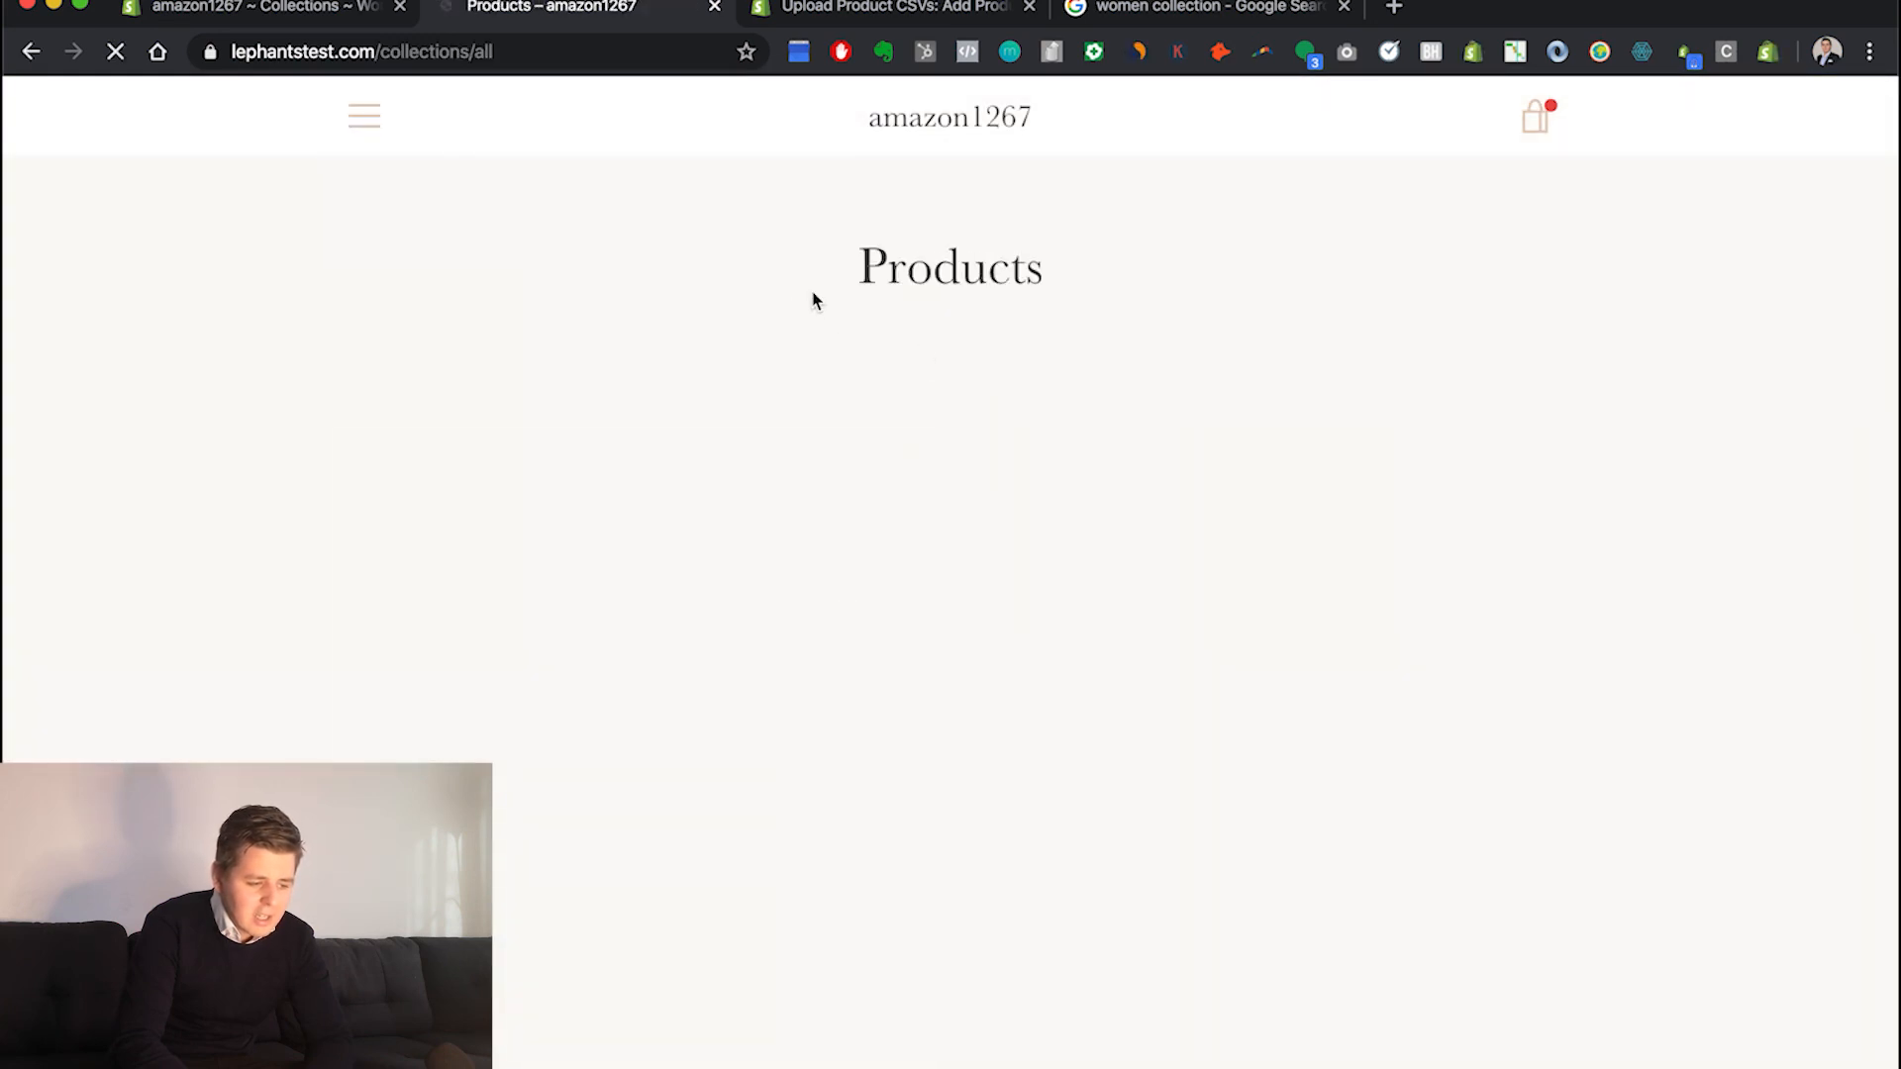
{"action": "scroll", "coordinate": [853, 750], "scroll_direction": "down", "scroll_amount": 9}
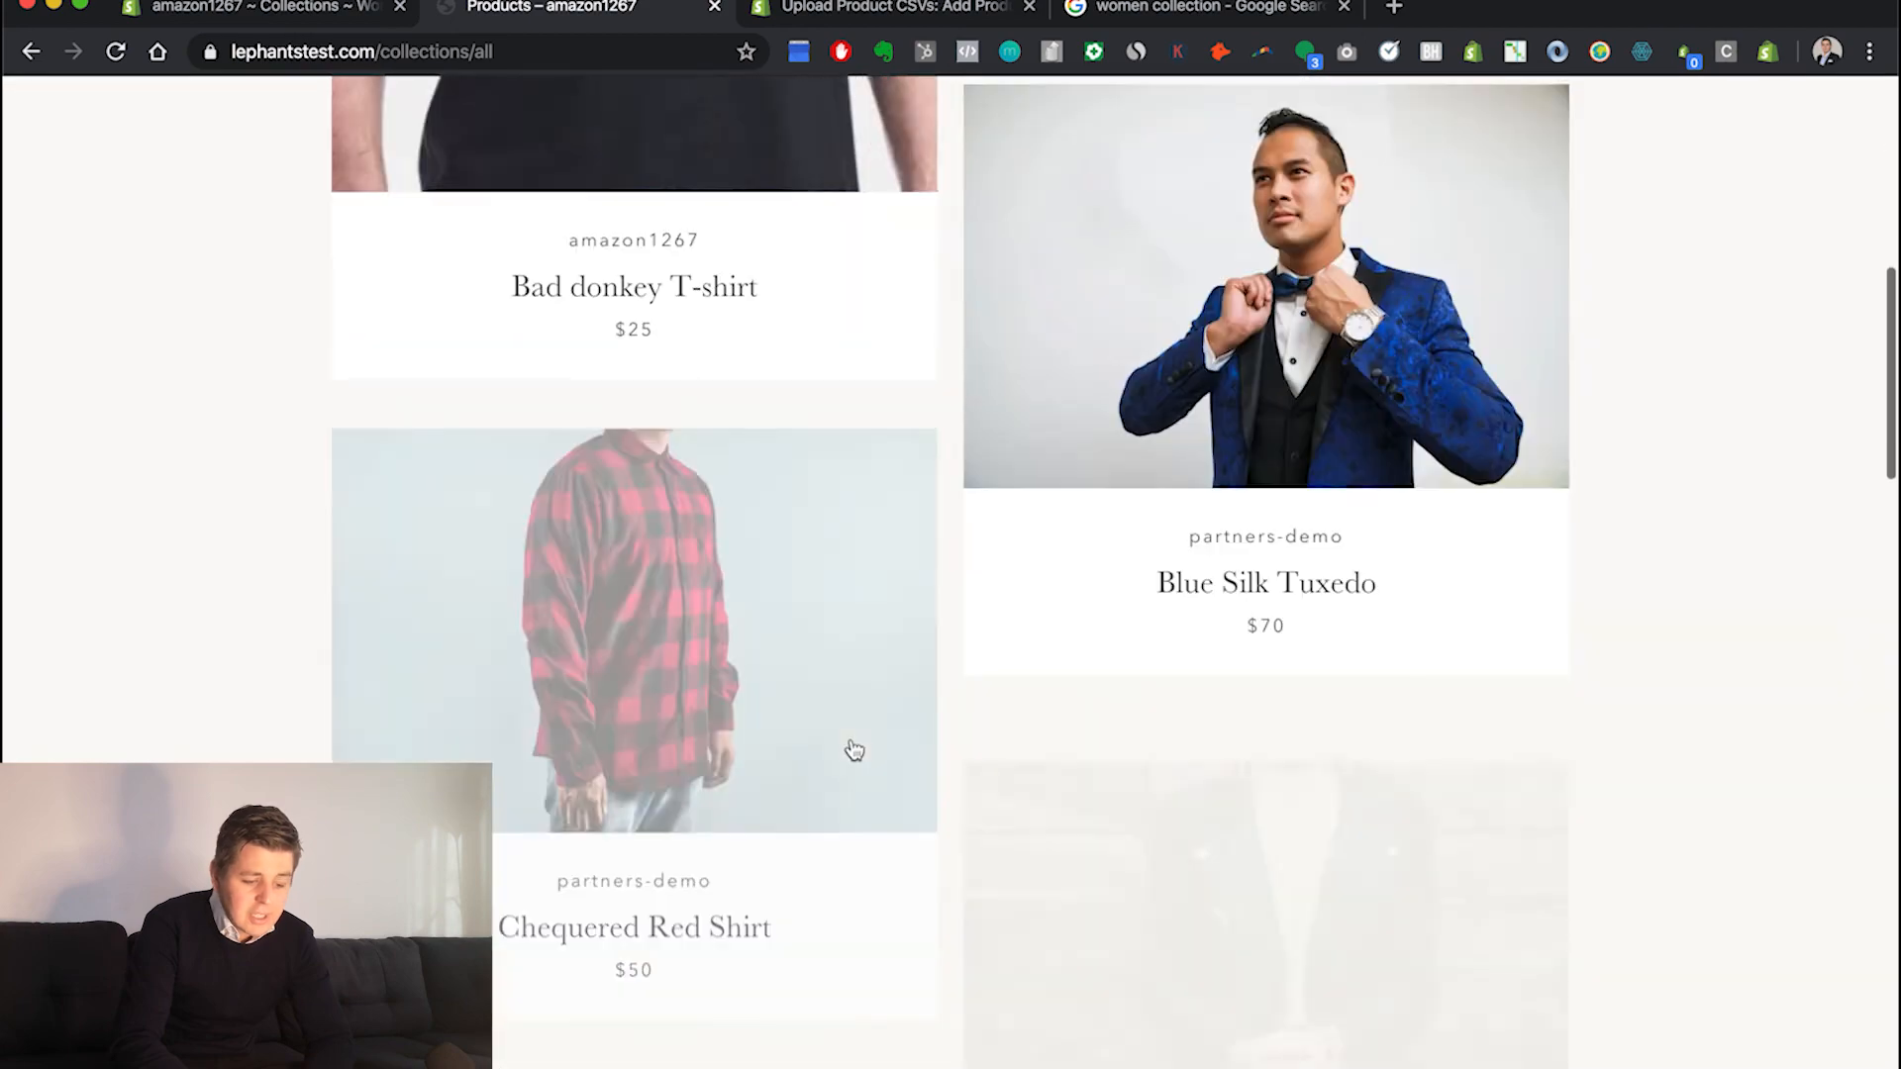
{"action": "scroll", "coordinate": [853, 750], "scroll_direction": "down", "scroll_amount": 13}
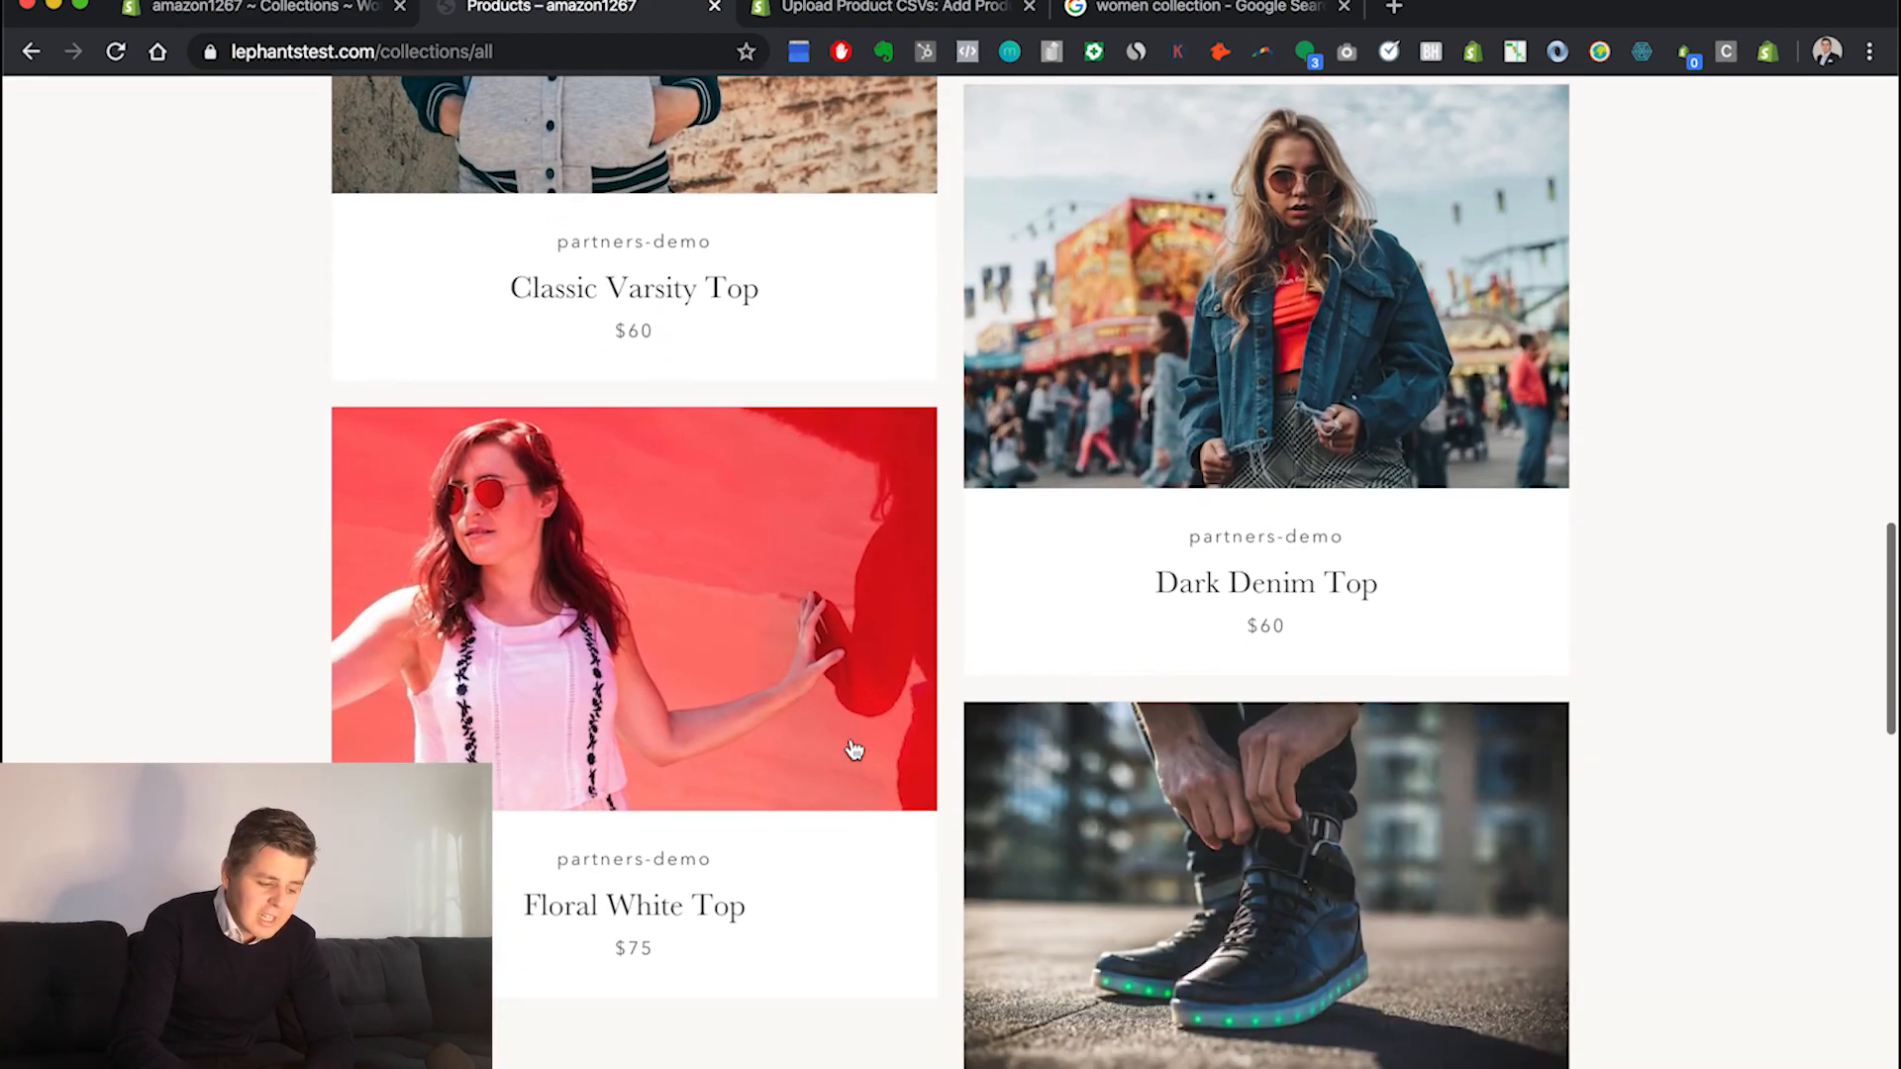
{"action": "scroll", "coordinate": [853, 749], "scroll_direction": "down", "scroll_amount": 19}
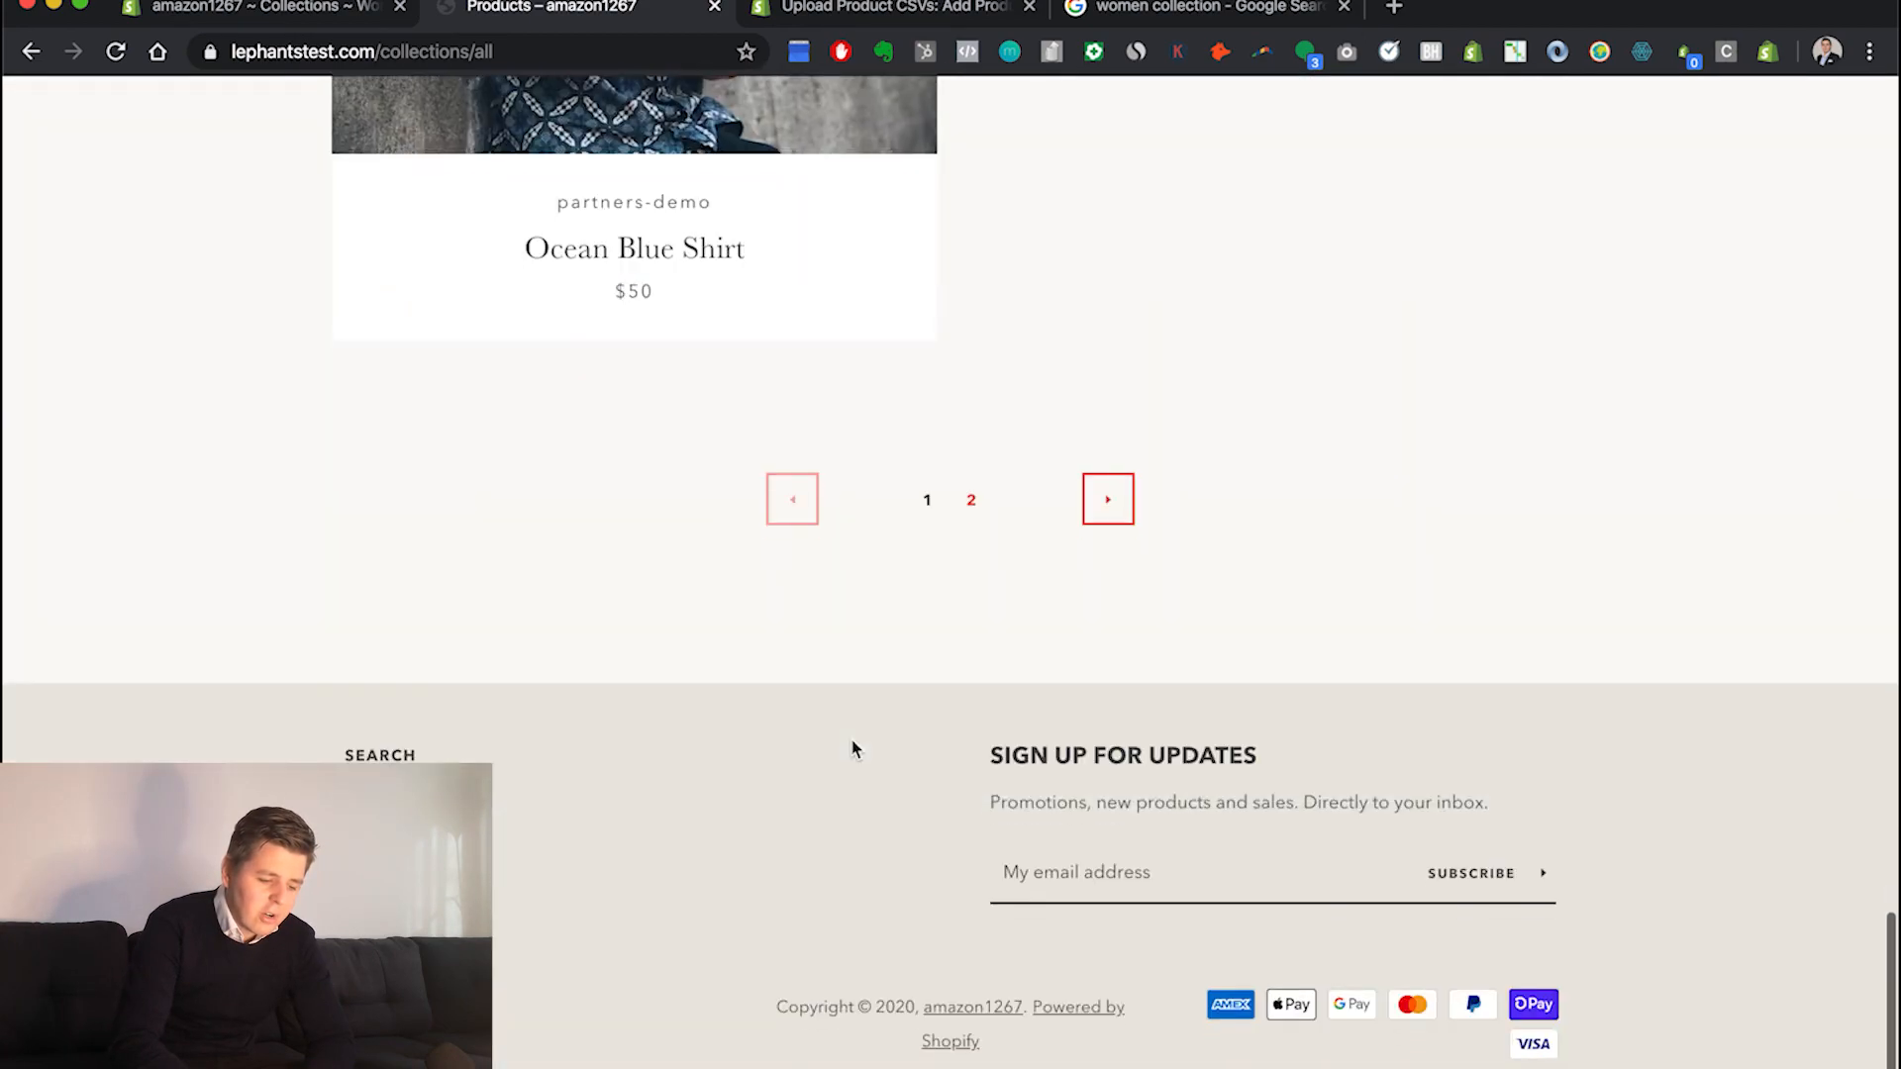
{"action": "scroll", "coordinate": [852, 747], "scroll_direction": "up", "scroll_amount": 10}
{"action": "scroll", "coordinate": [845, 644], "scroll_direction": "up", "scroll_amount": 8}
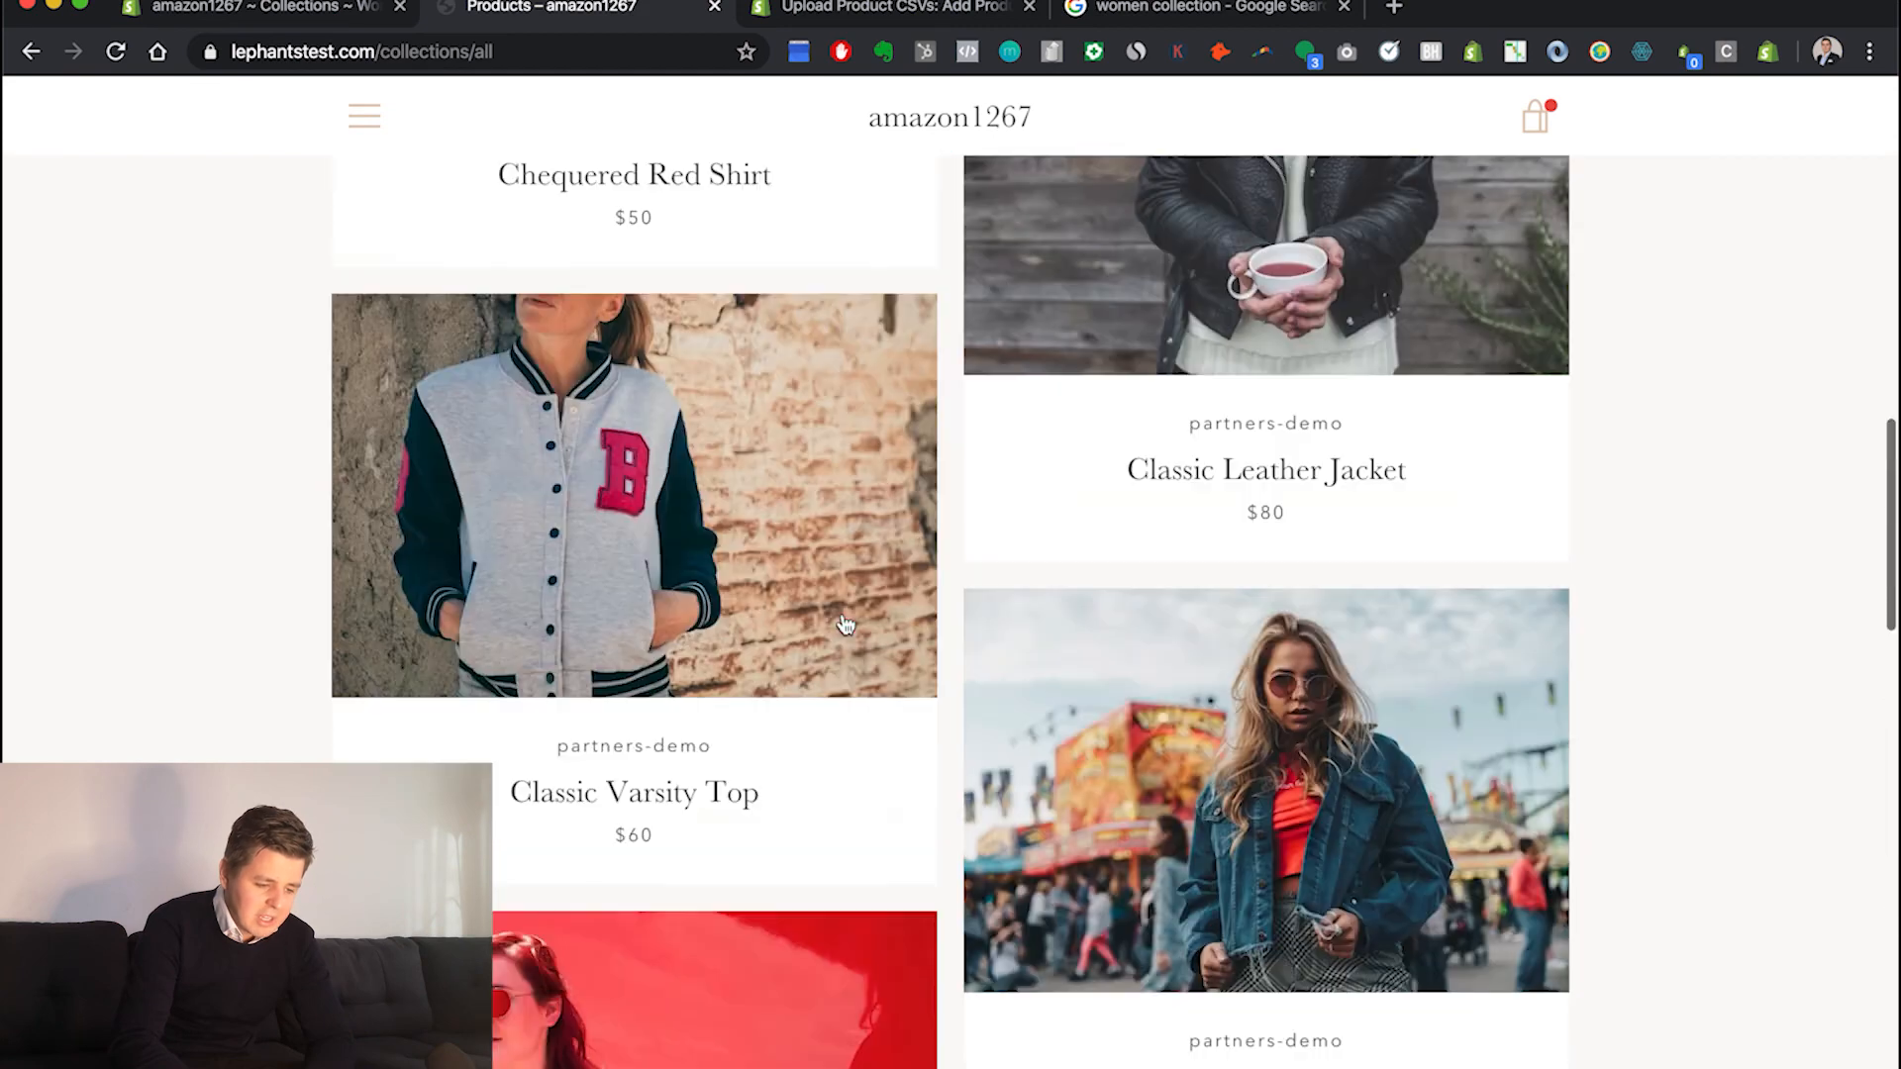
{"action": "scroll", "coordinate": [845, 624], "scroll_direction": "up", "scroll_amount": 10}
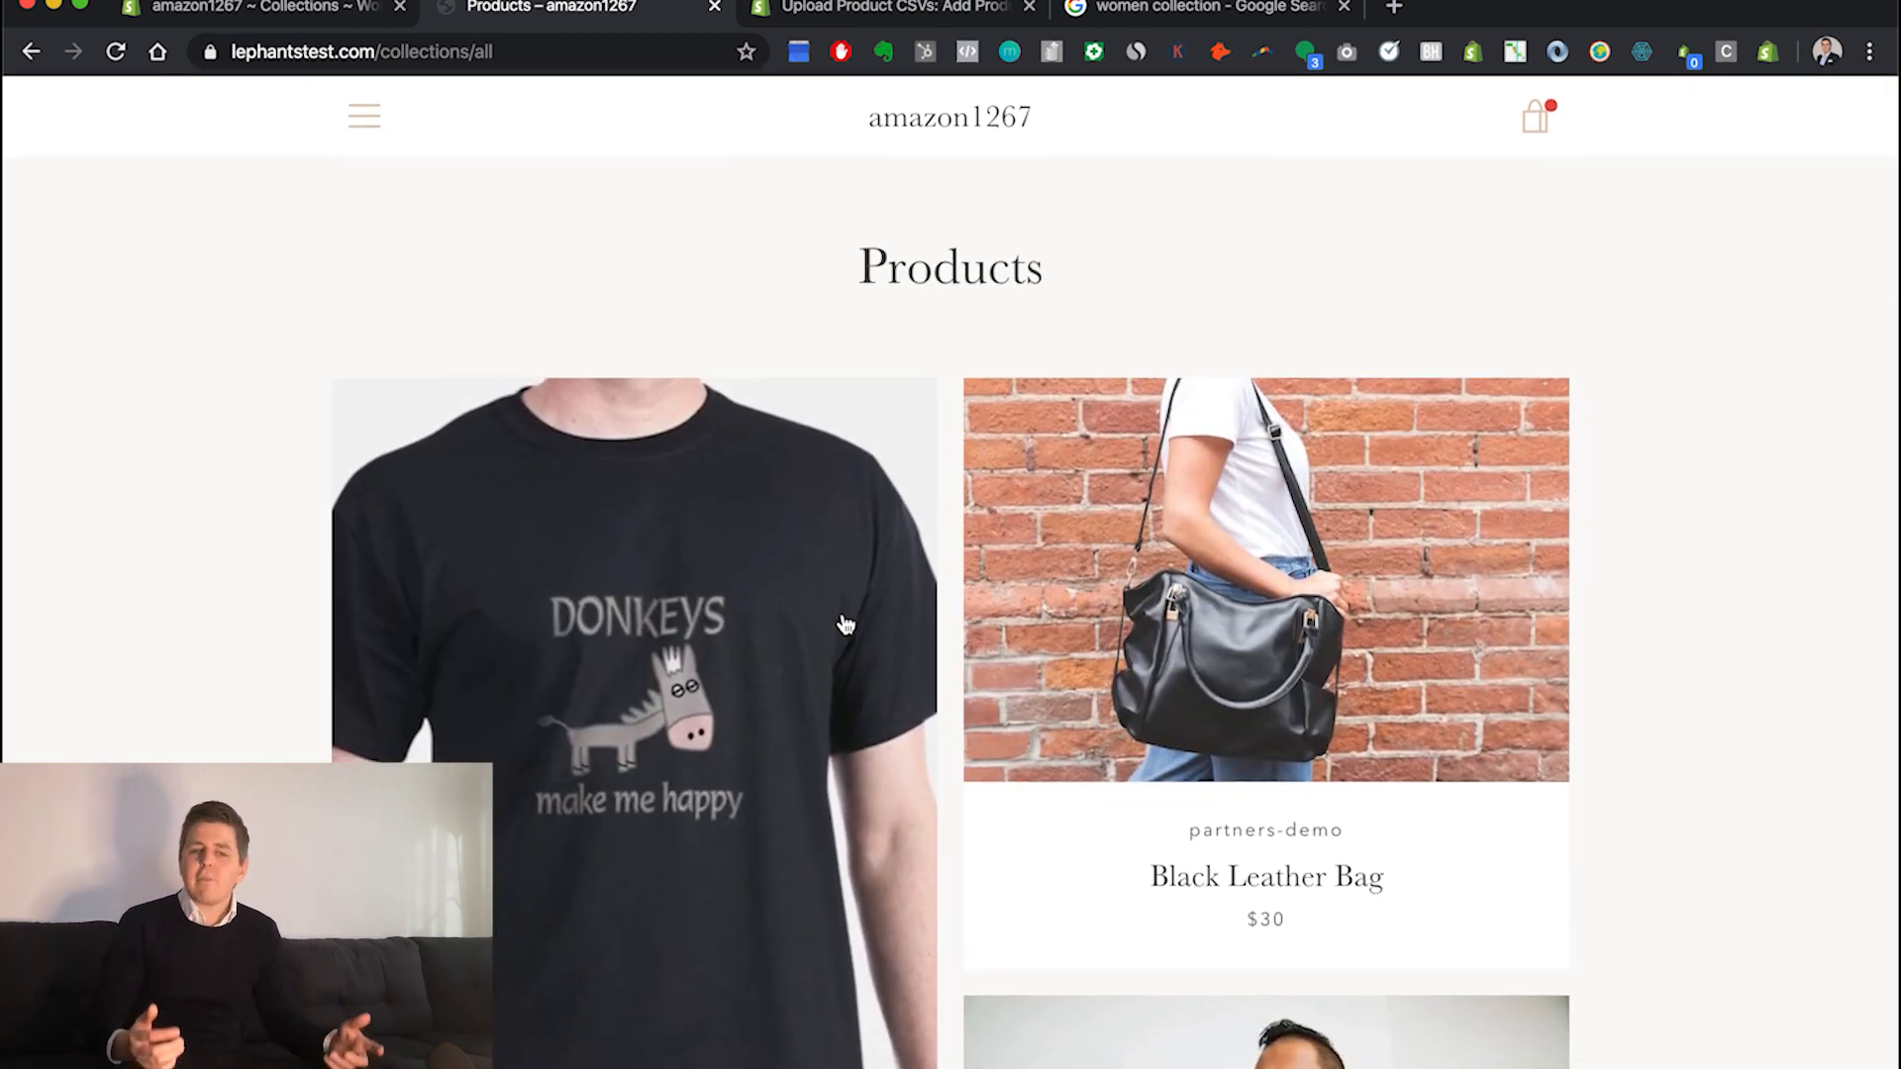